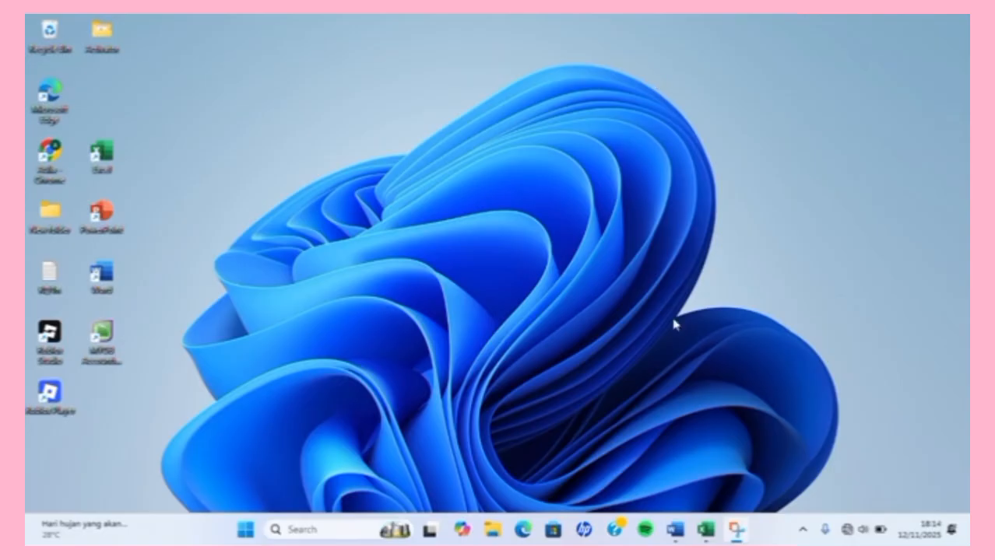
Review the PT CEMERLANG company details in the exam document, then launch MYOB Accounting.
left_click(675, 529)
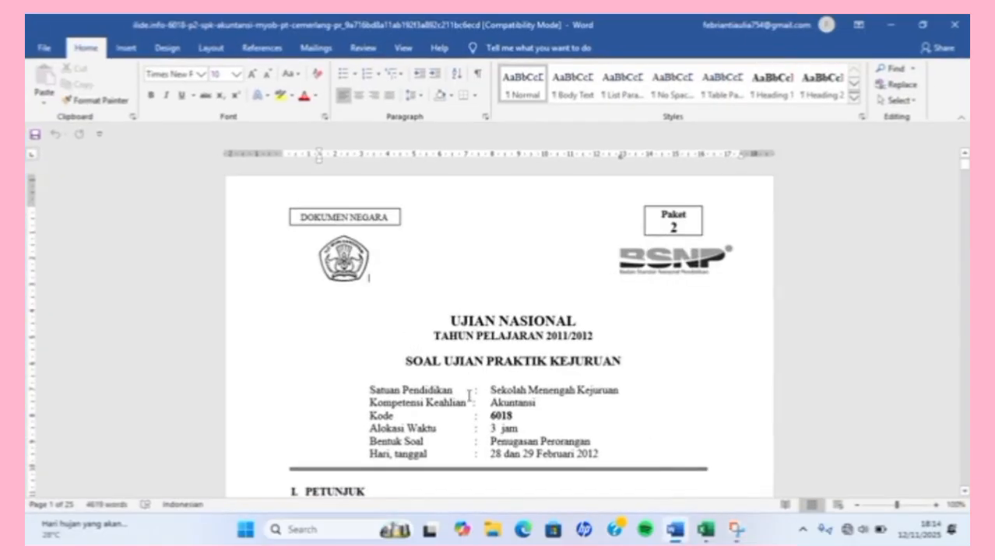
scroll(469, 399, "down", 10)
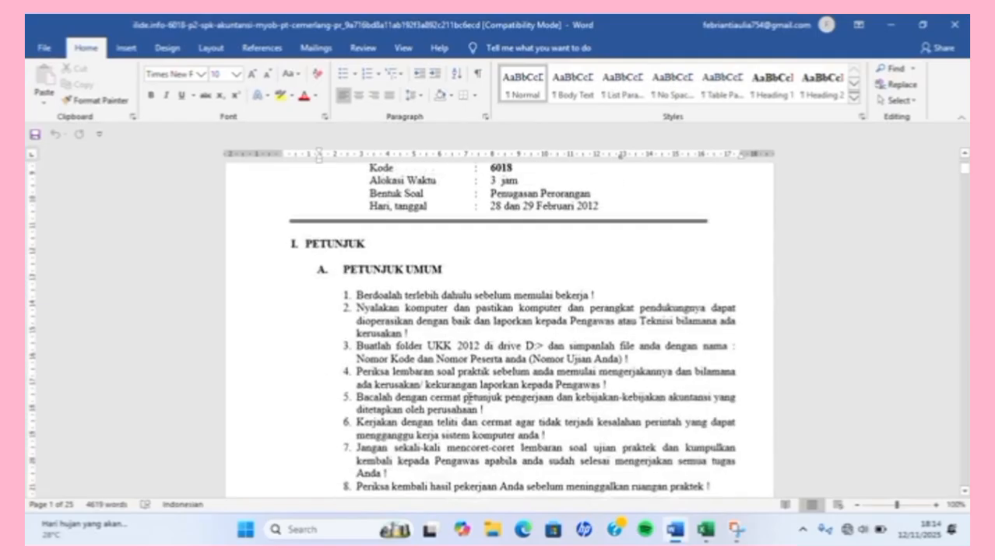
scroll(470, 398, "down", 15)
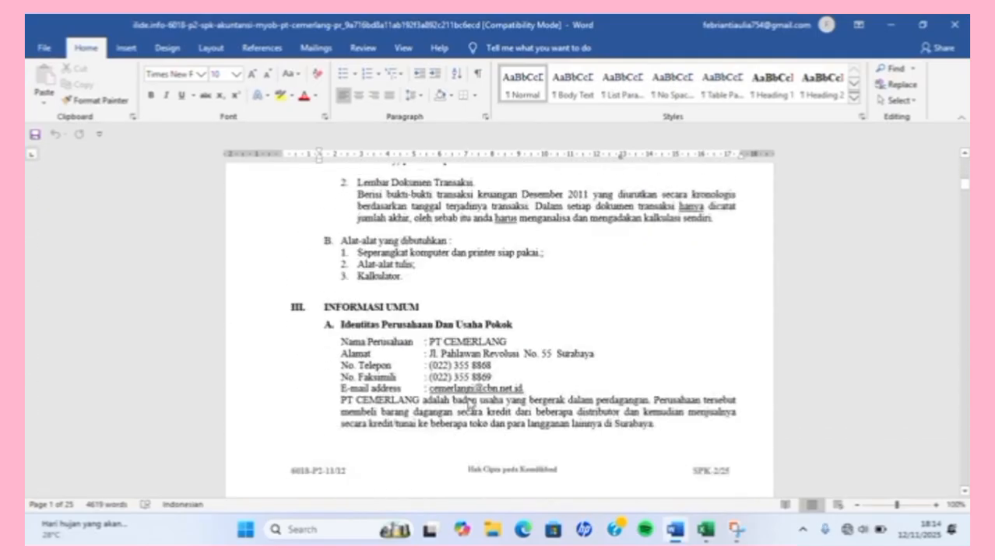
scroll(469, 404, "down", 1)
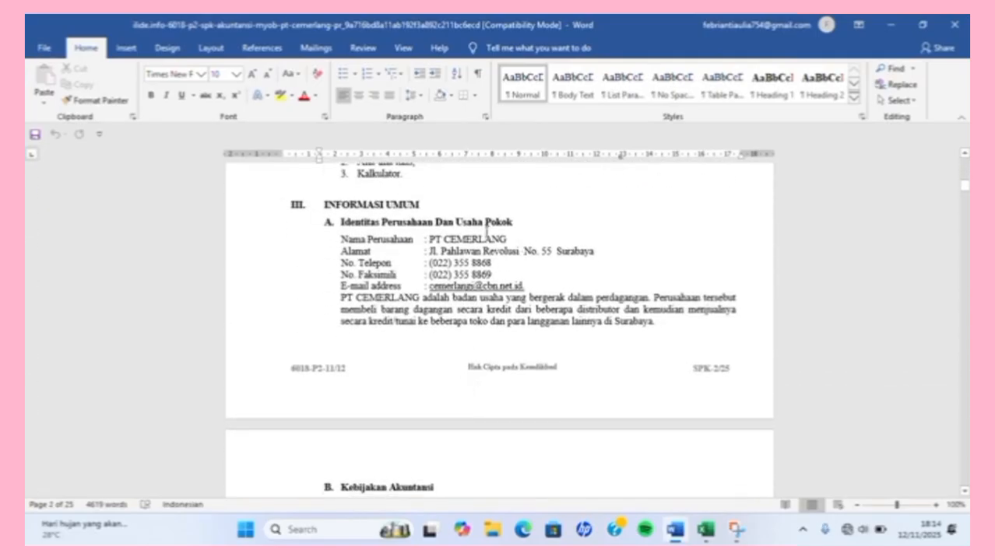
left_click(901, 24)
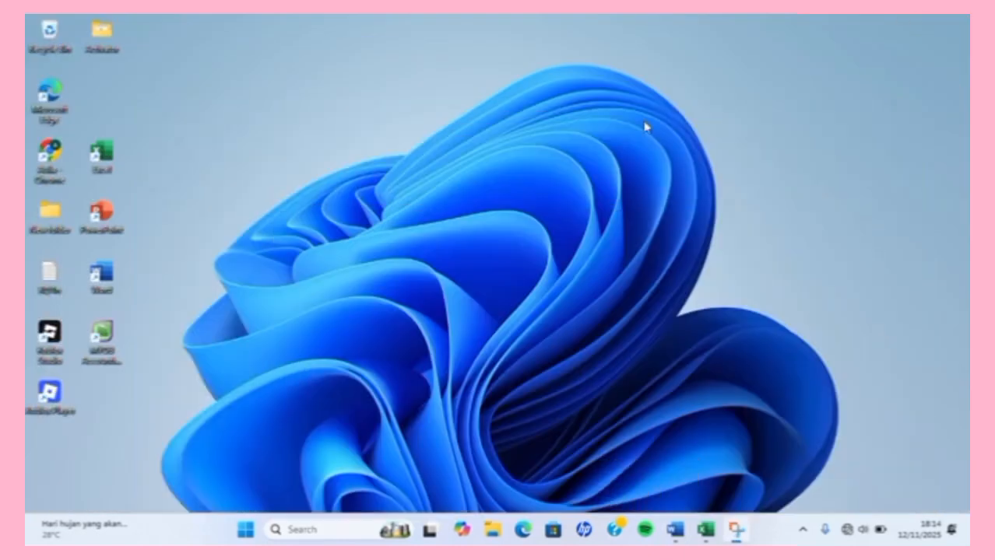
double_click(106, 338)
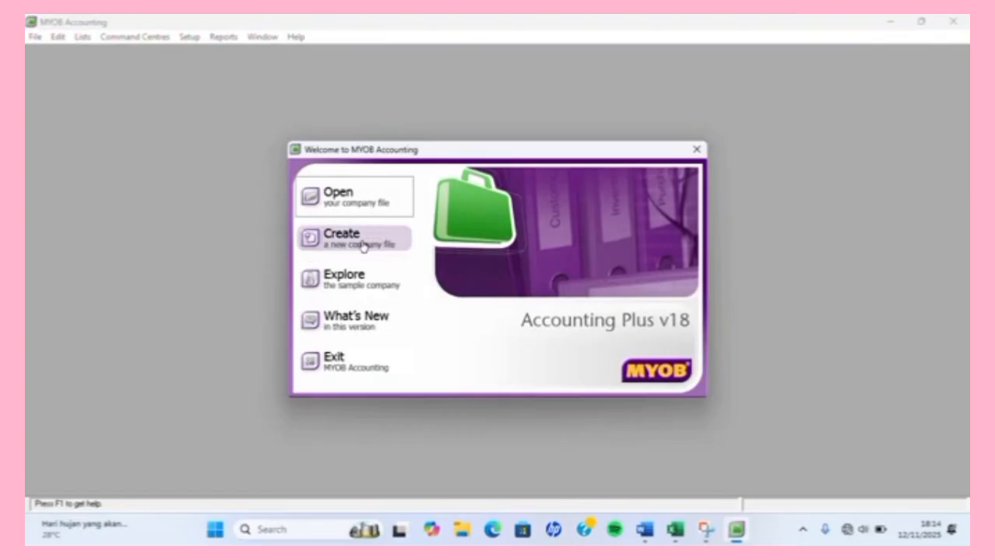
Start a new company file and begin entering the company name, checking the exam document.
left_click(362, 246)
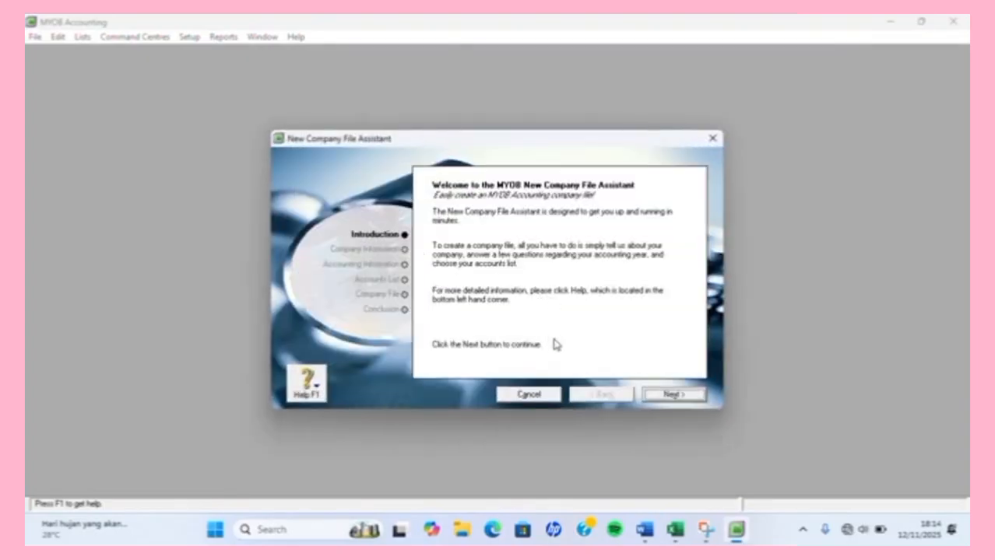
left_click(674, 395)
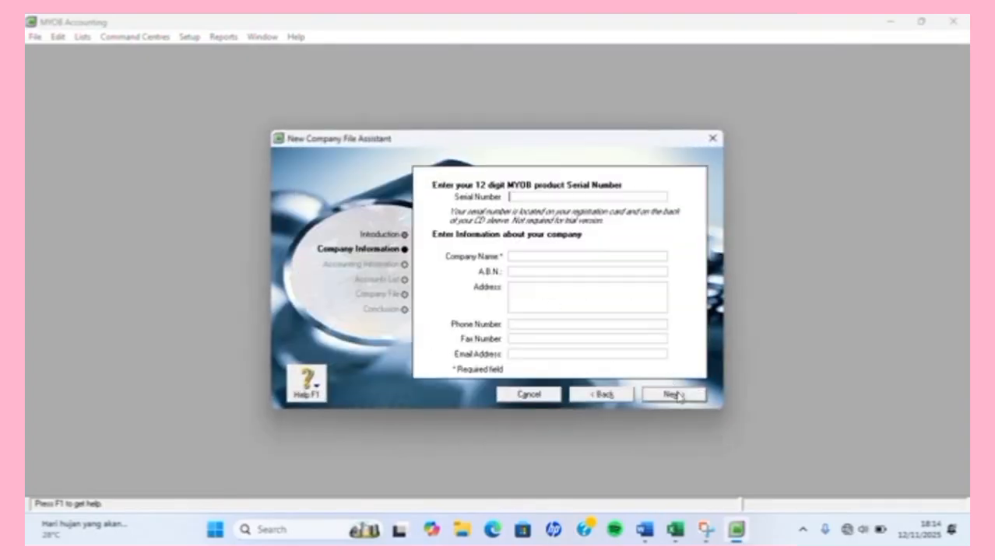
left_click(543, 255)
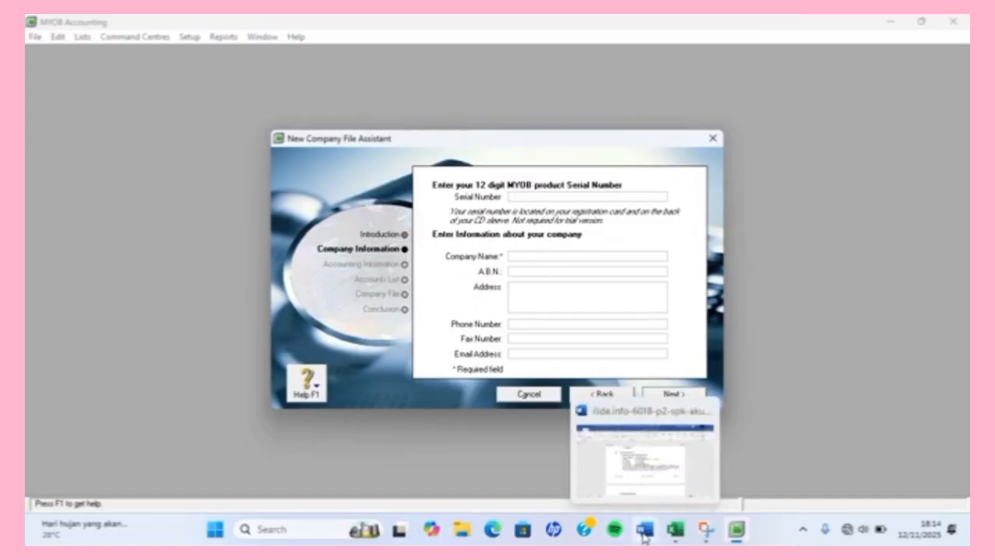
left_click(643, 536)
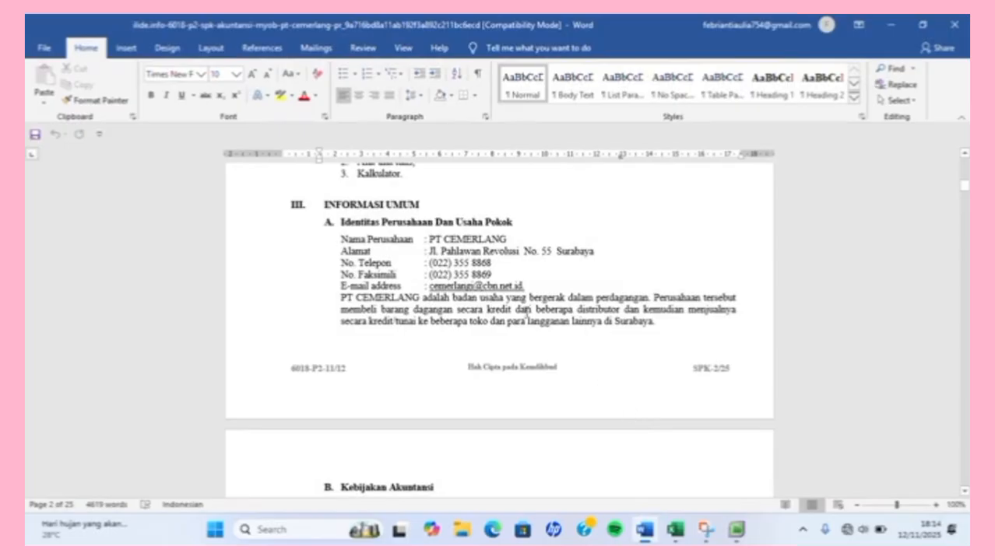
scroll(410, 231, "down", 1)
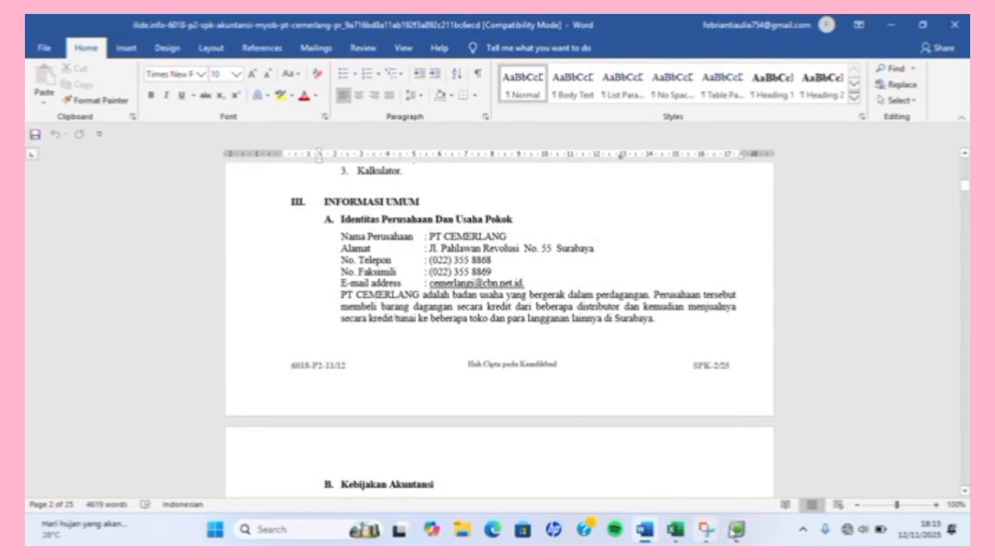
left_click(735, 530)
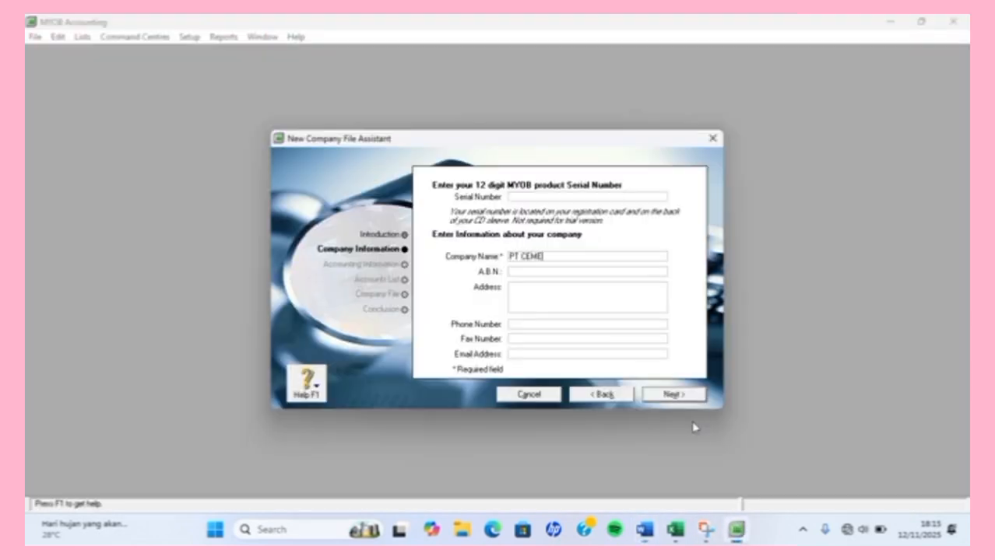
Complete the company name PT CEMERLANG and enter the company address from the exam document.
type("NG J")
left_click(617, 303)
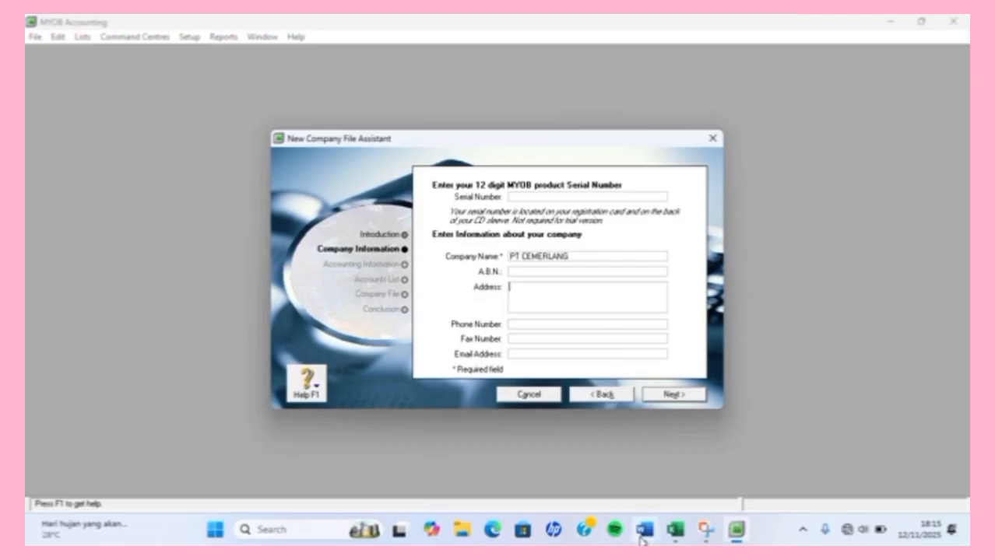
left_click(642, 530)
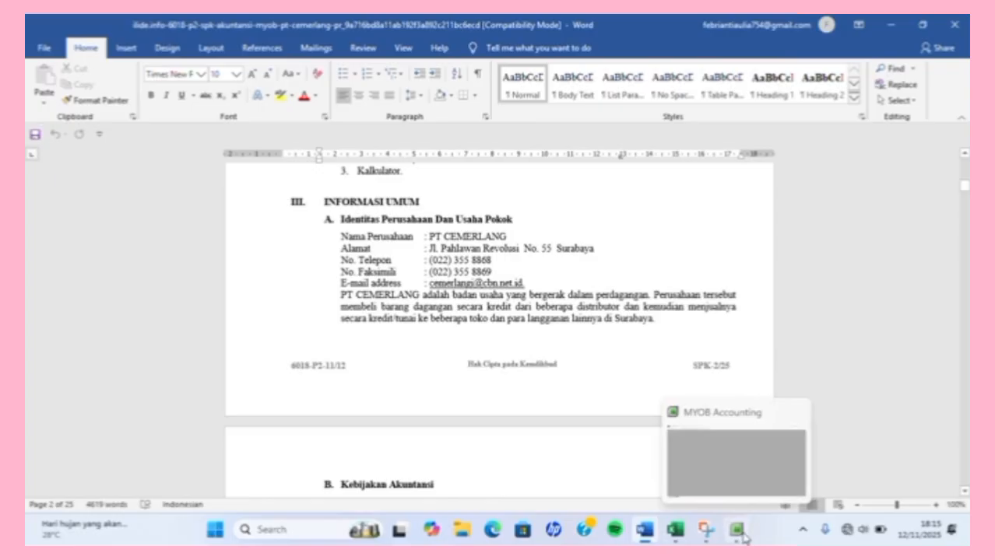
left_click(735, 531)
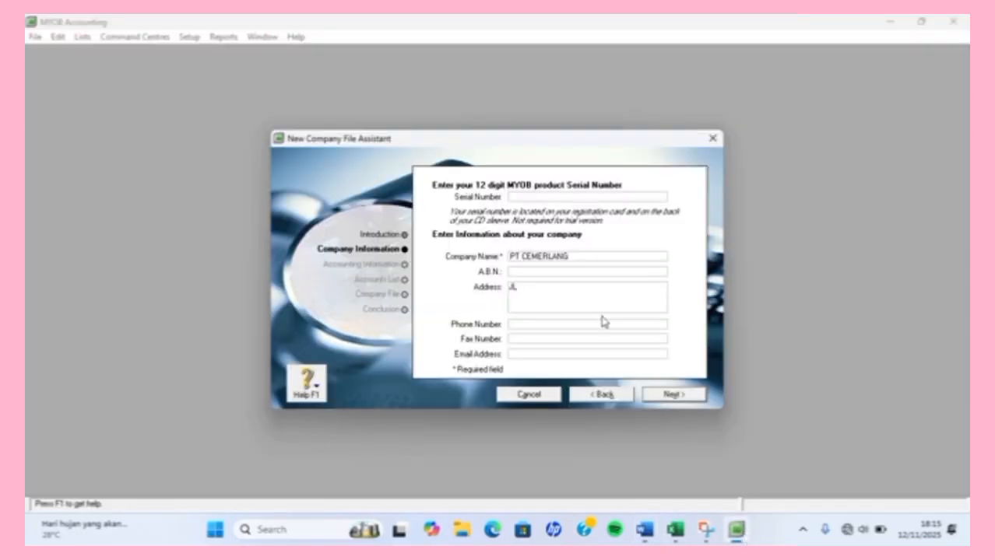
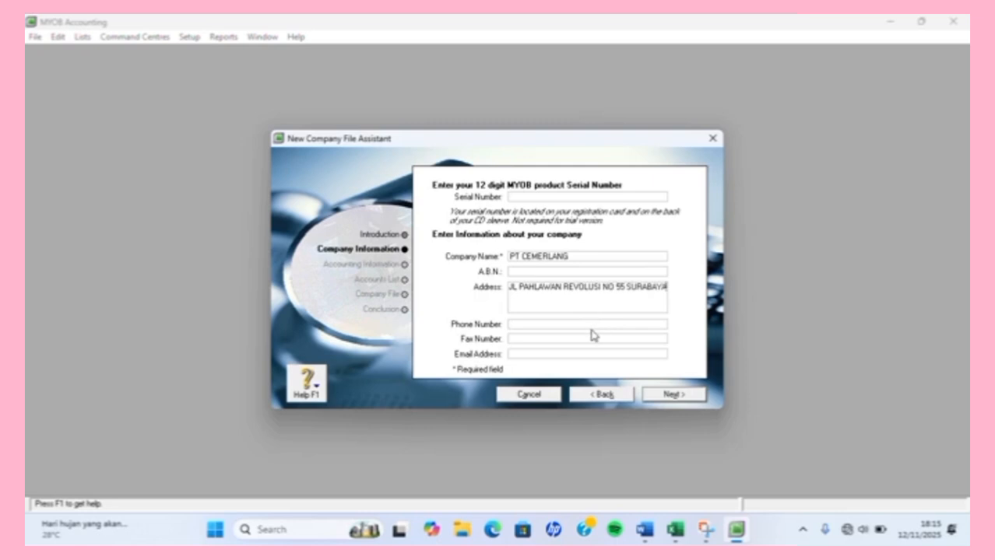
Enter the company phone number as given in the exam document.
left_click(596, 323)
left_click(645, 530)
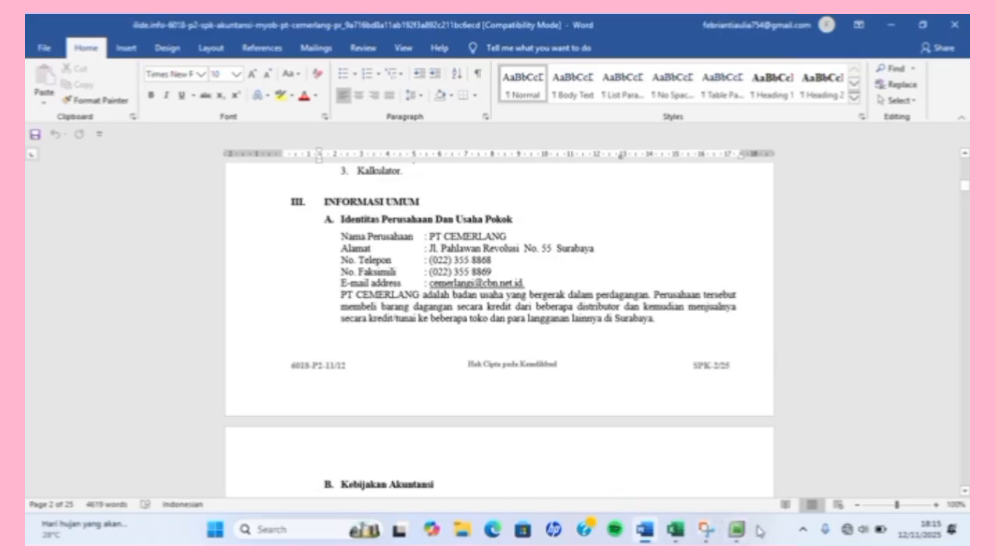
left_click(735, 532)
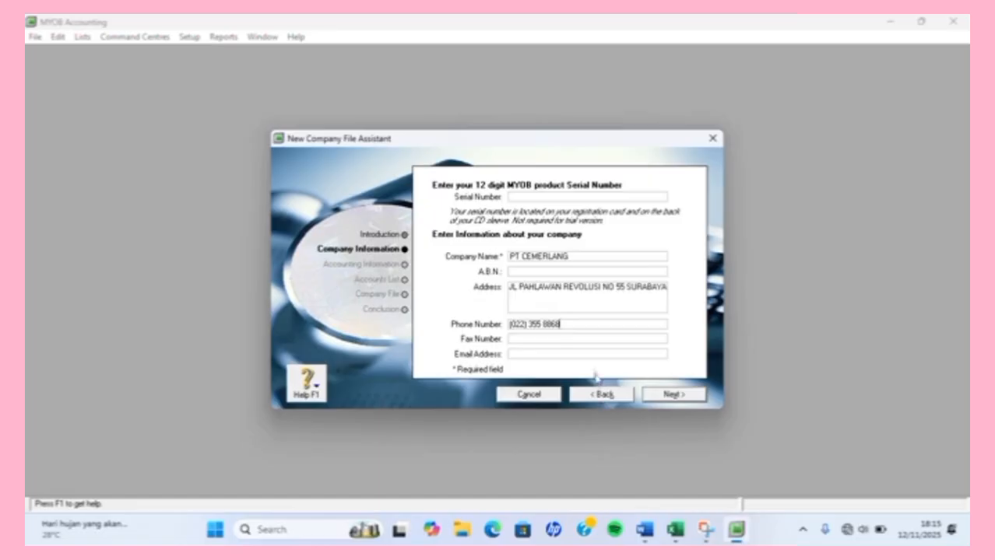
left_click(595, 340)
Enter the company fax number from the exam document.
left_click(647, 536)
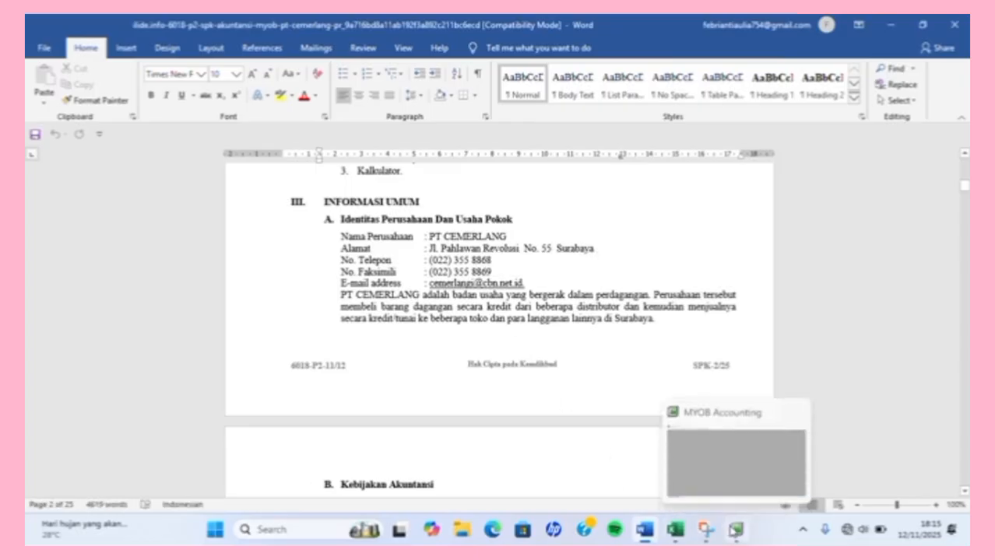
left_click(735, 532)
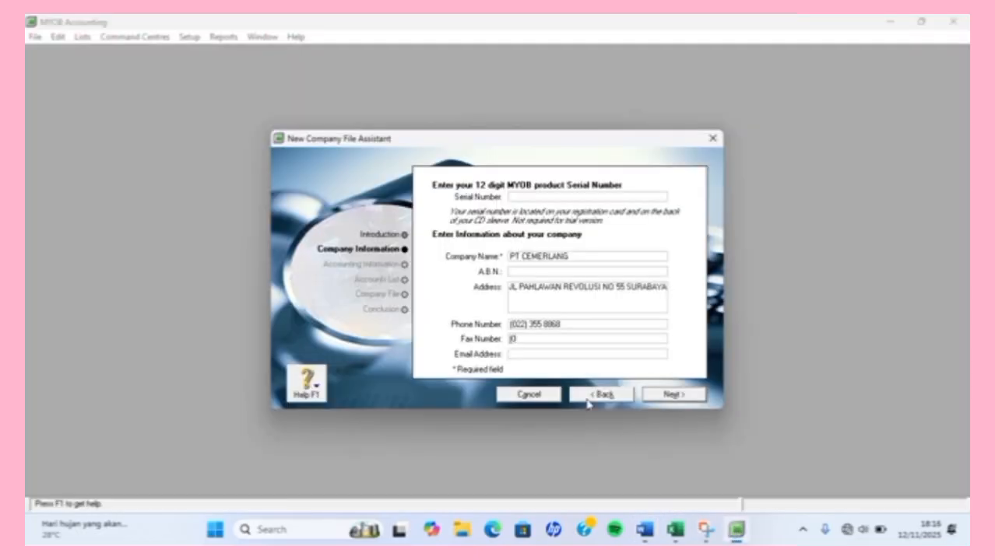
Enter the company e-mail address and continue to the Accounting Information step.
left_click(550, 355)
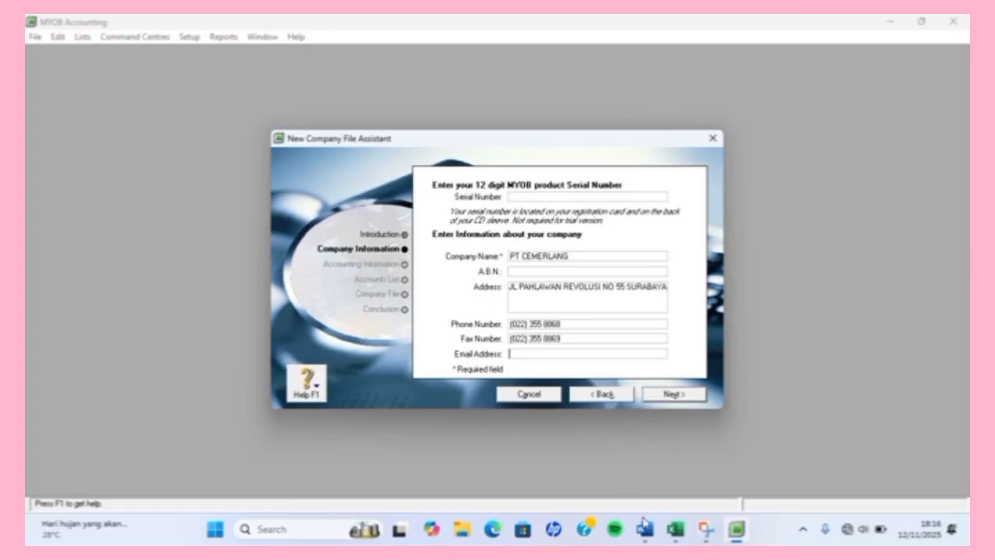
left_click(644, 529)
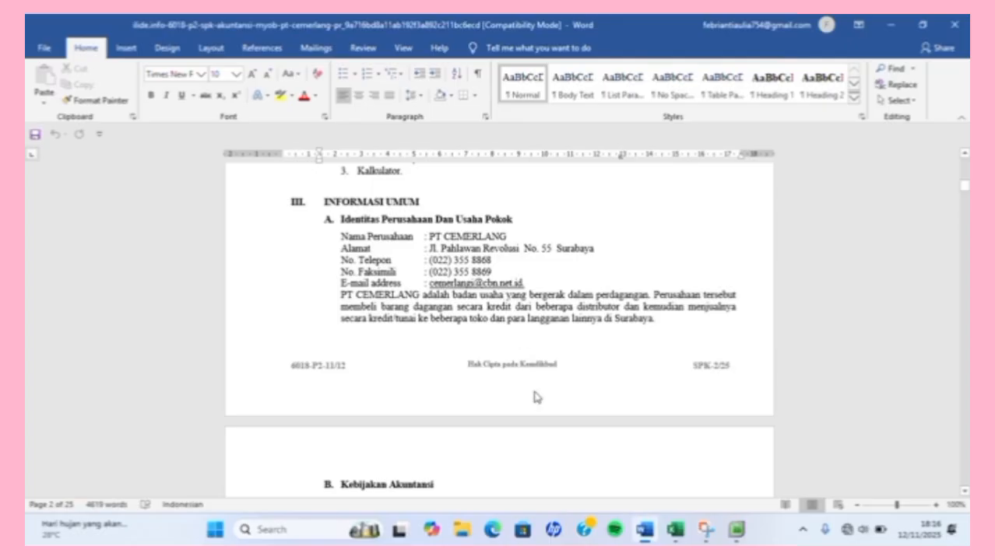
left_click(736, 529)
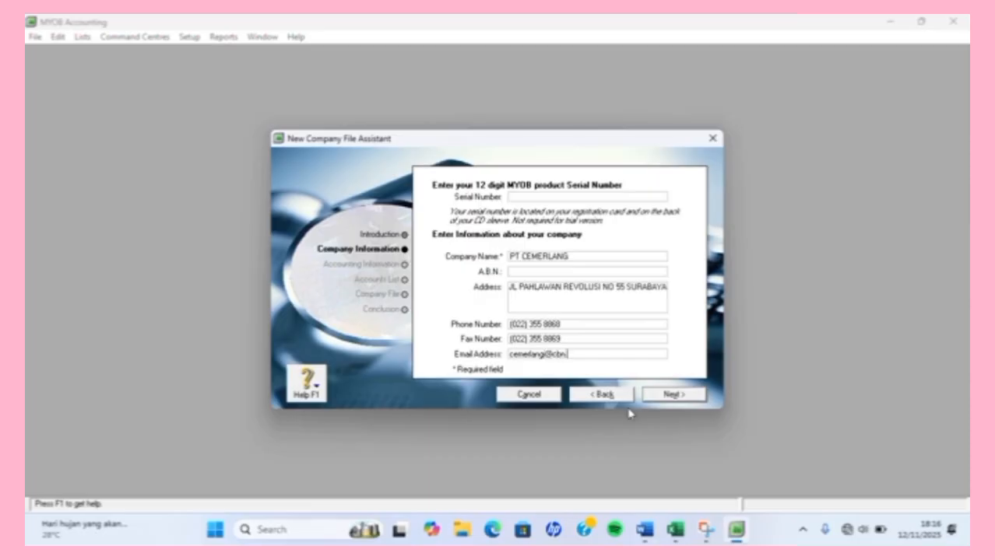
type("net.id")
left_click(652, 396)
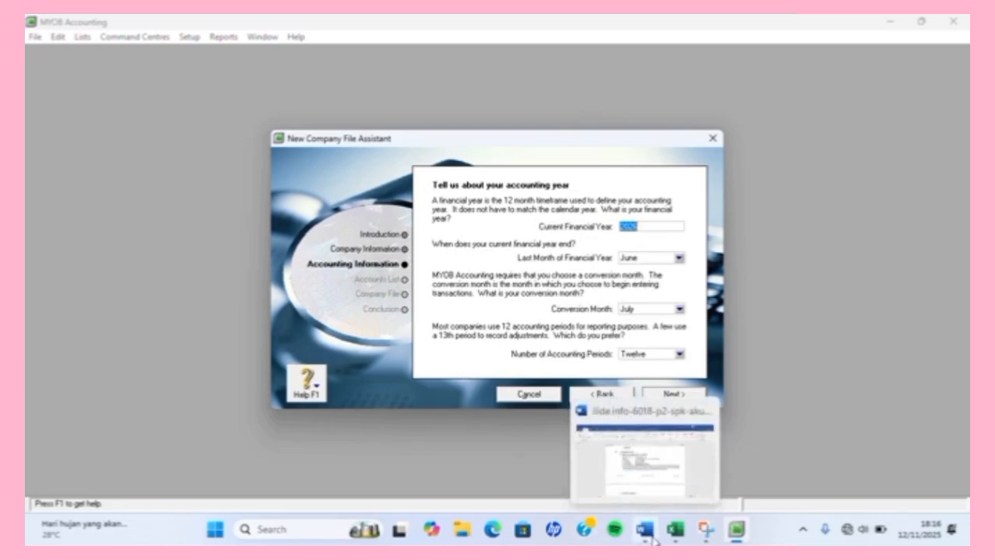
Check the accounting policies in the exam document and set the current financial year to 2011.
left_click(652, 539)
scroll(643, 419, "down", 7)
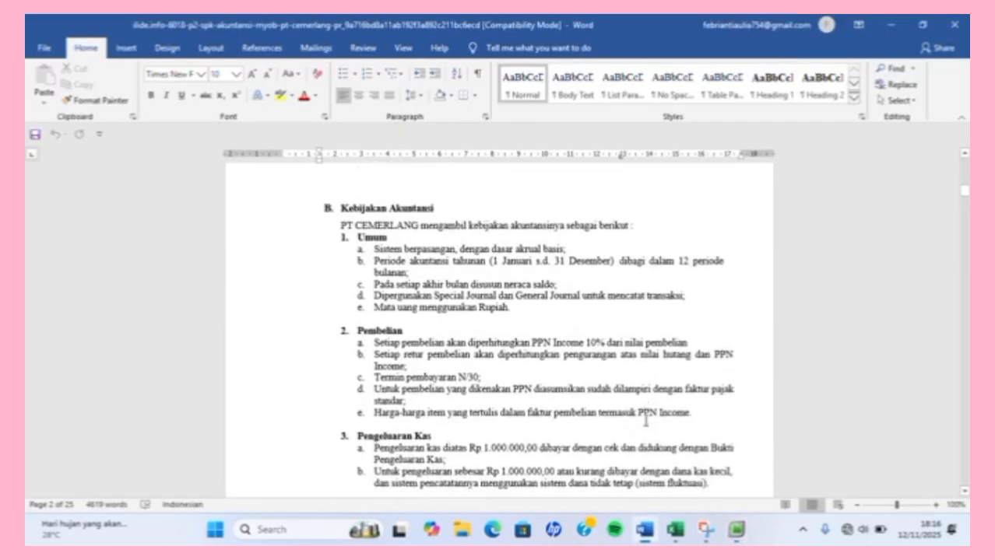
scroll(645, 418, "down", 15)
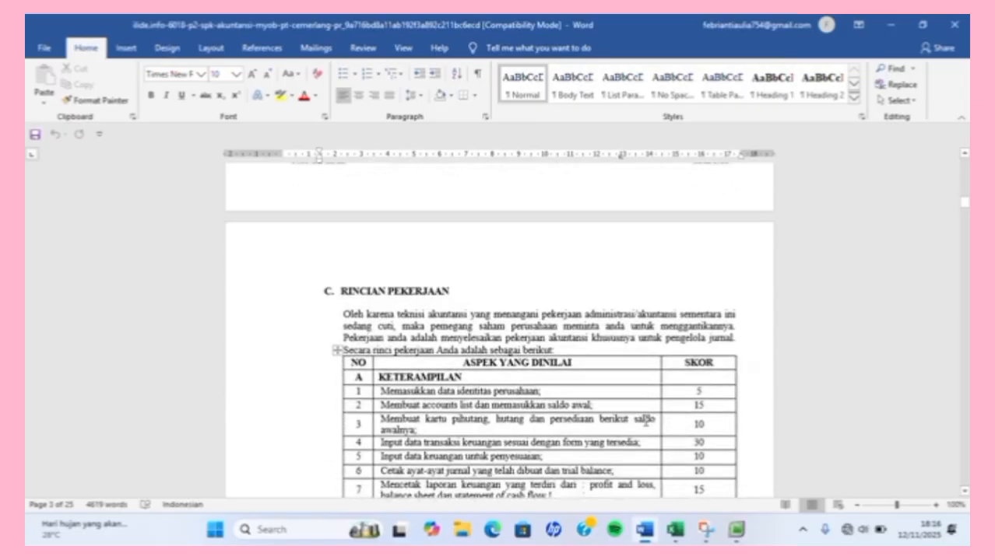
scroll(646, 421, "down", 20)
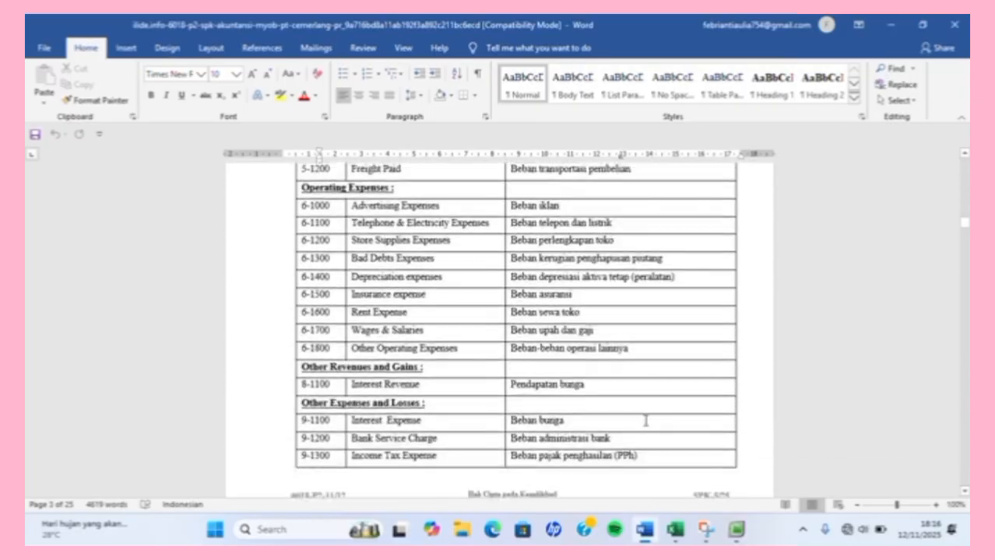
scroll(645, 421, "down", 20)
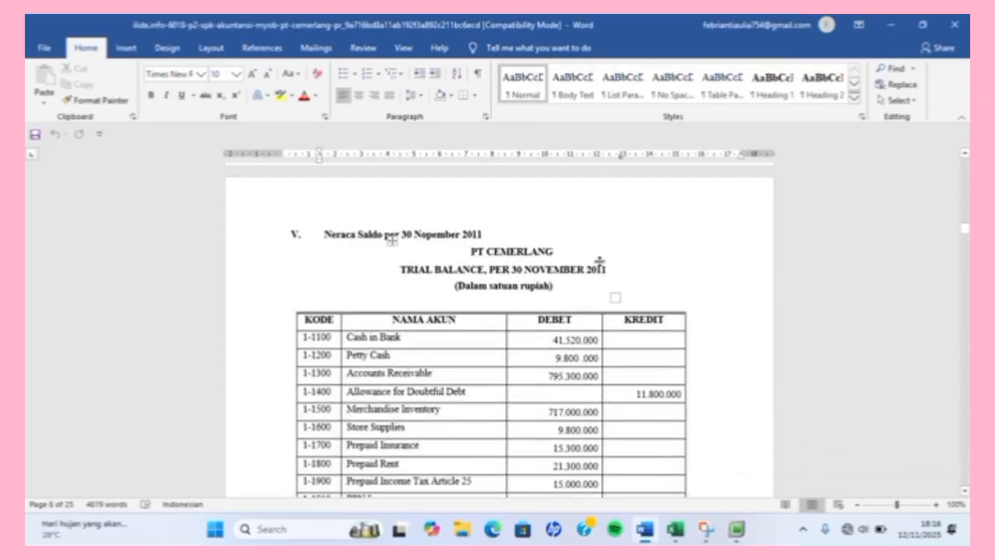
left_click(587, 271)
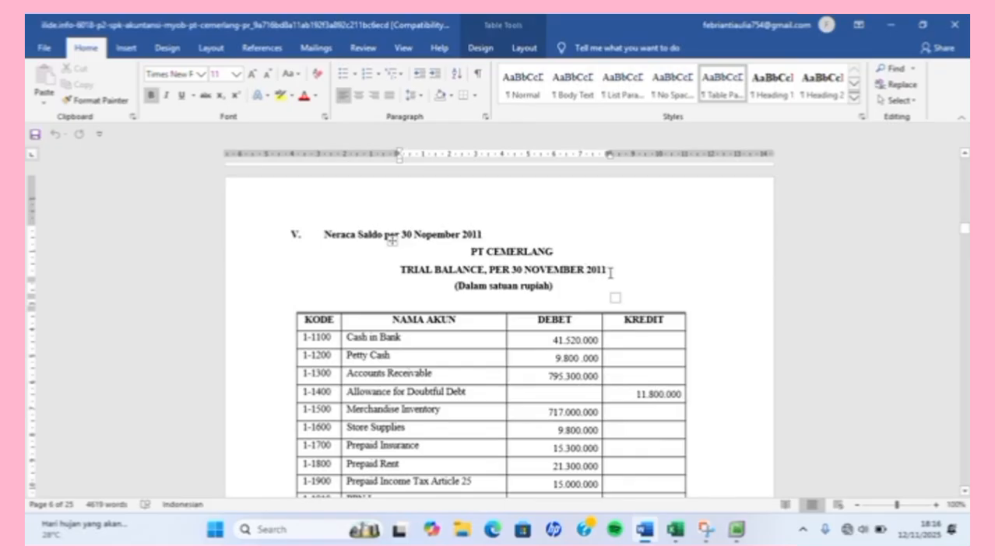
left_click(610, 273)
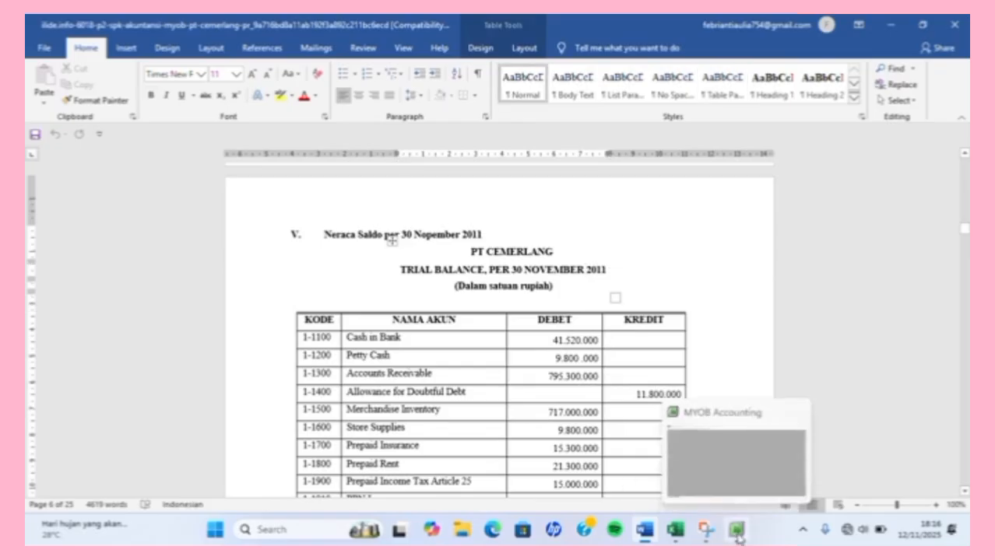
left_click(736, 532)
type("2011")
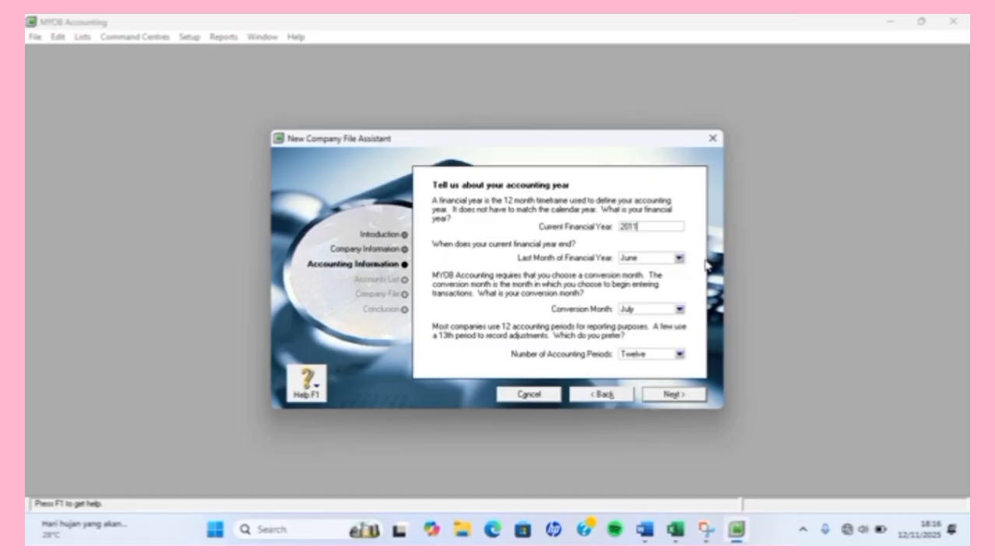
Bring up the PT CEMERLANG case document at section B, Kebijakan Akuntansi.
mouse_move(645, 531)
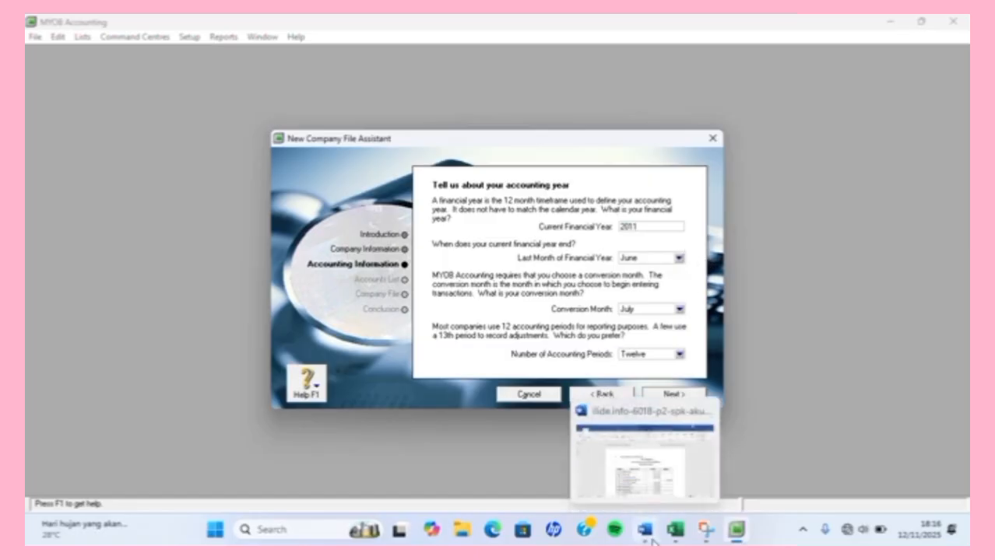
left_click(666, 410)
scroll(666, 410, "up", 10)
scroll(666, 410, "up", 15)
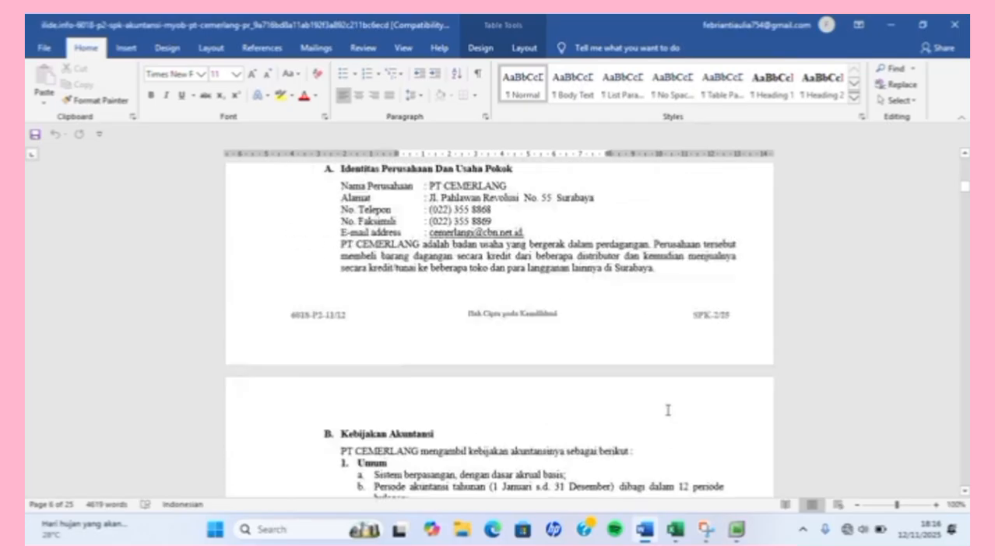
scroll(667, 411, "down", 5)
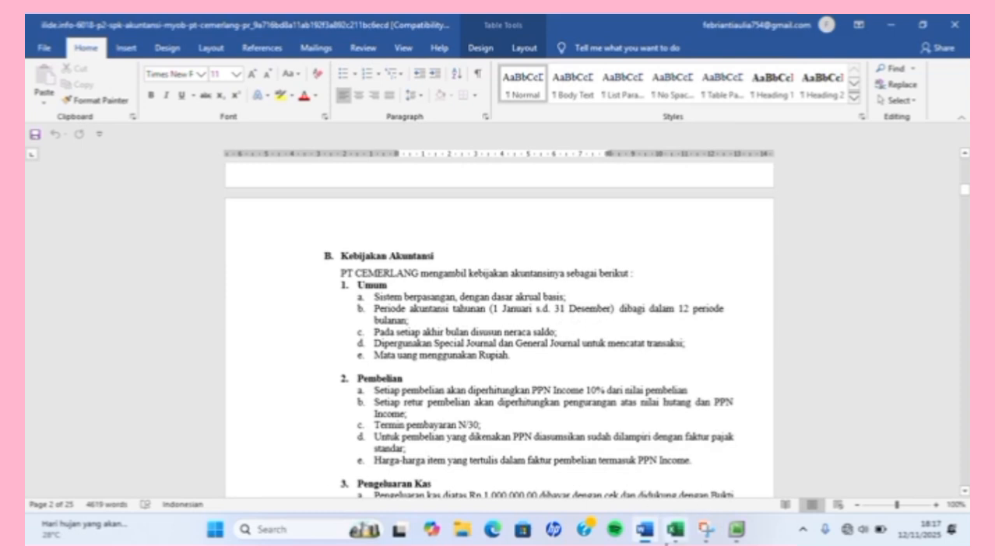
Set the last month of the financial year to December.
left_click(736, 530)
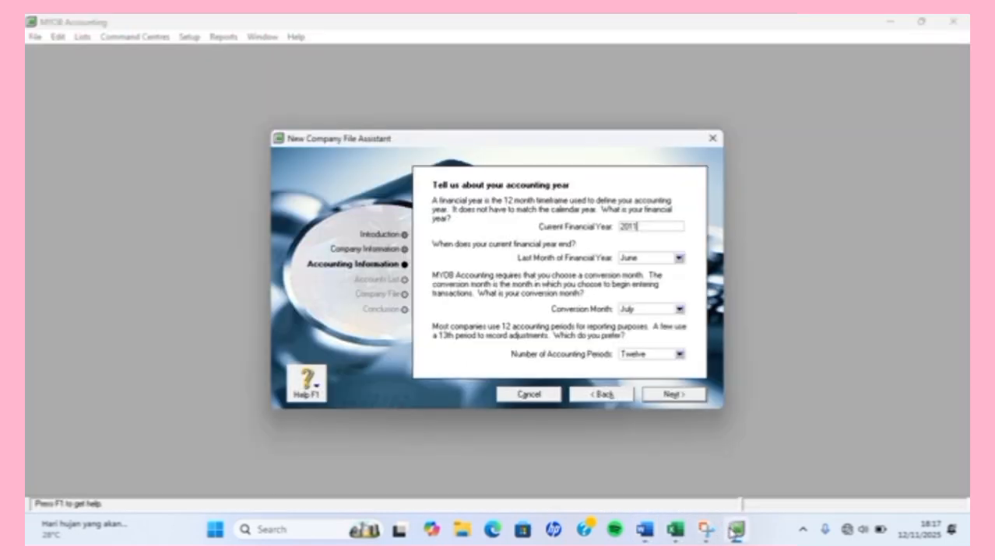
left_click(678, 259)
left_click(677, 261)
left_click(664, 373)
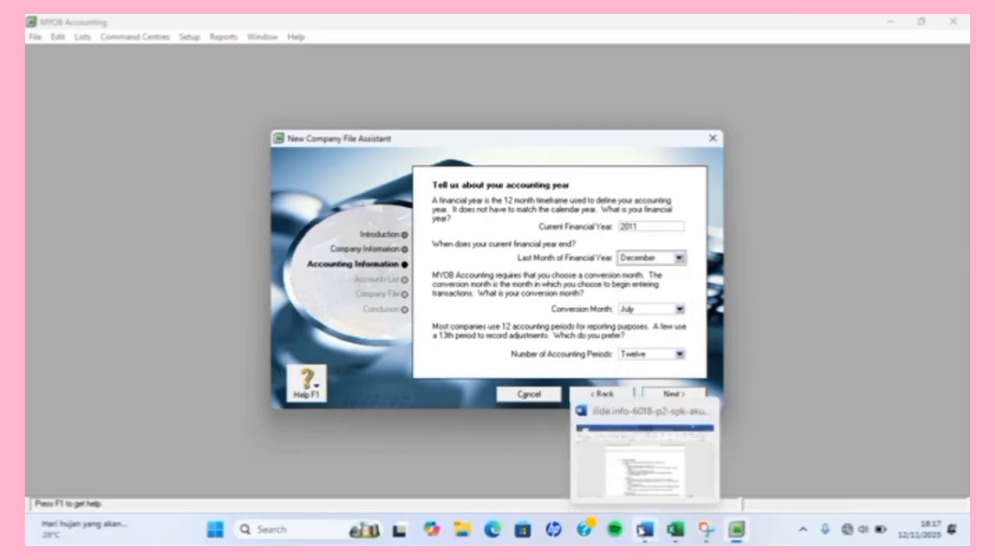
After rechecking the case document, set the conversion month to December and continue to confirmation.
left_click(642, 530)
scroll(650, 357, "down", 15)
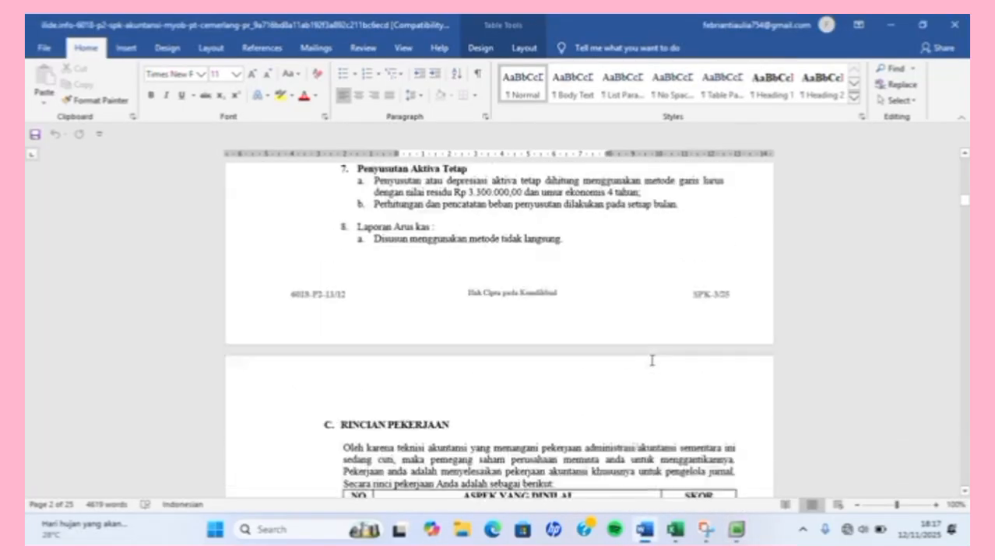
scroll(652, 360, "down", 20)
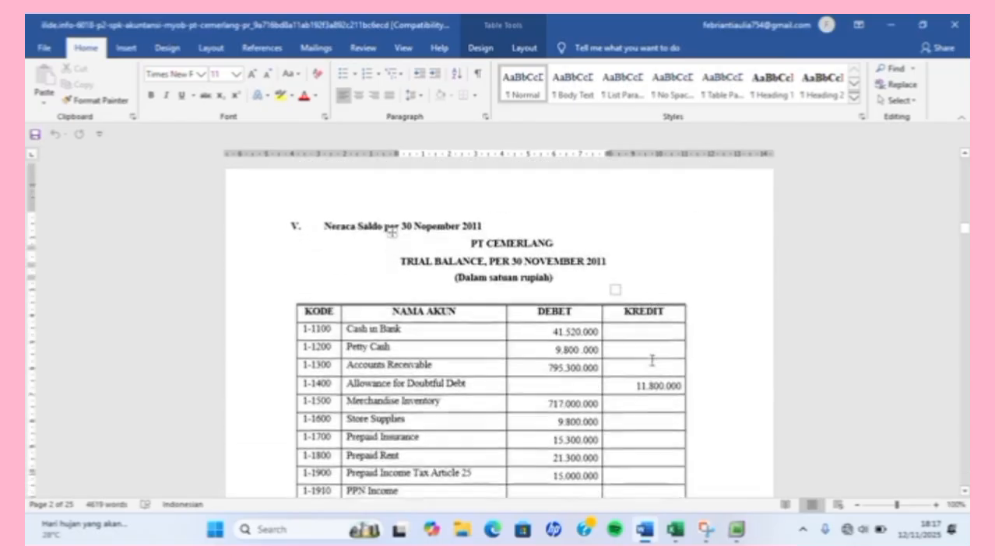
scroll(652, 358, "down", 20)
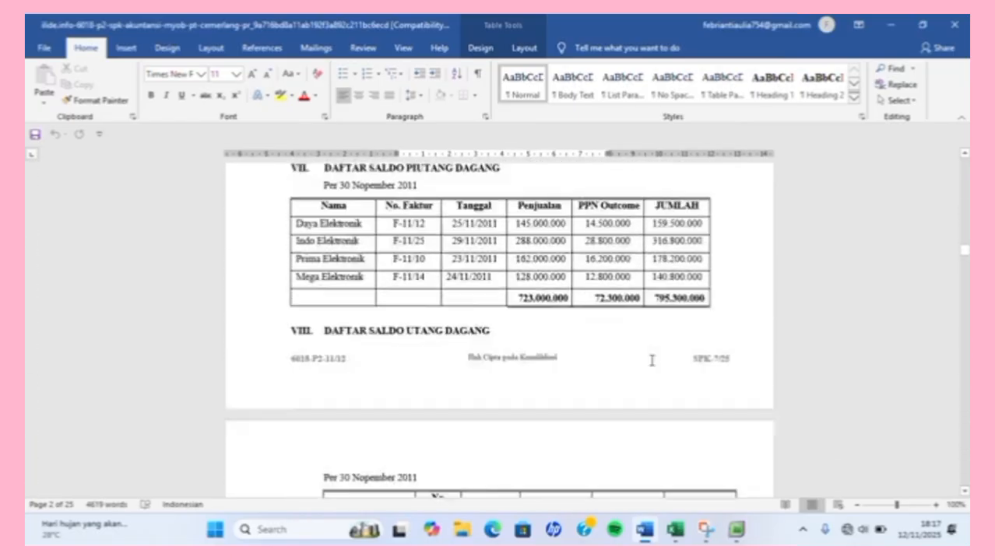
scroll(652, 360, "down", 20)
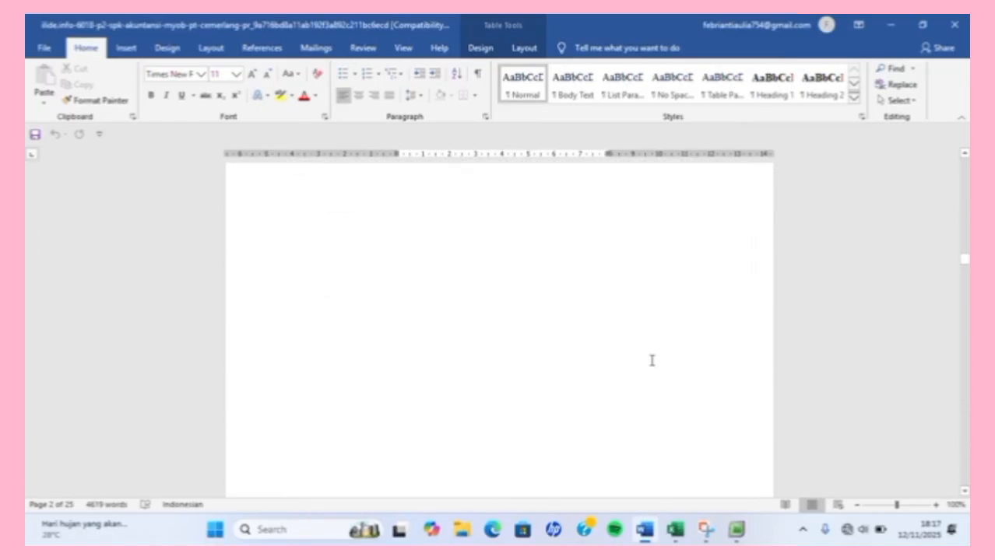
scroll(651, 358, "up", 2)
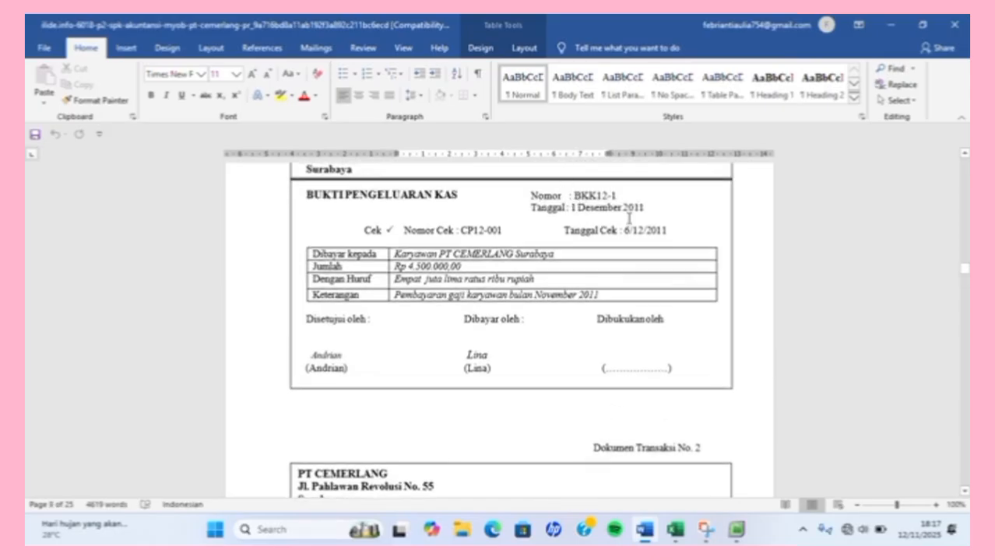
left_click(736, 530)
left_click(680, 309)
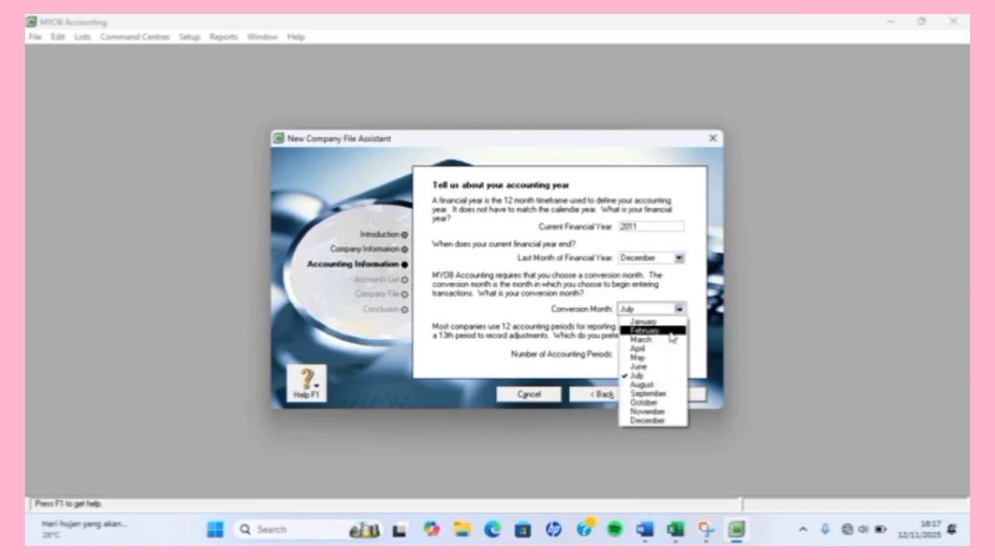
left_click(652, 420)
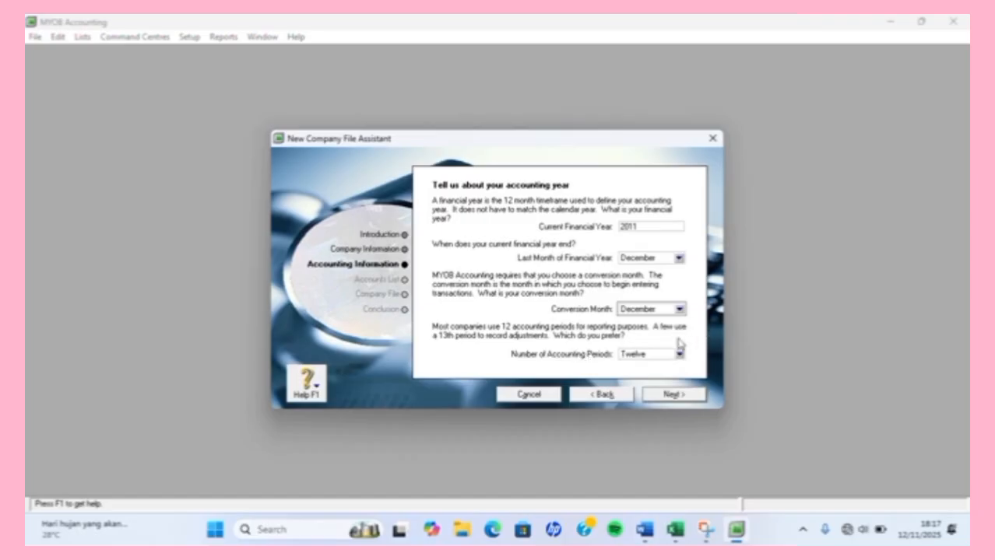
left_click(674, 394)
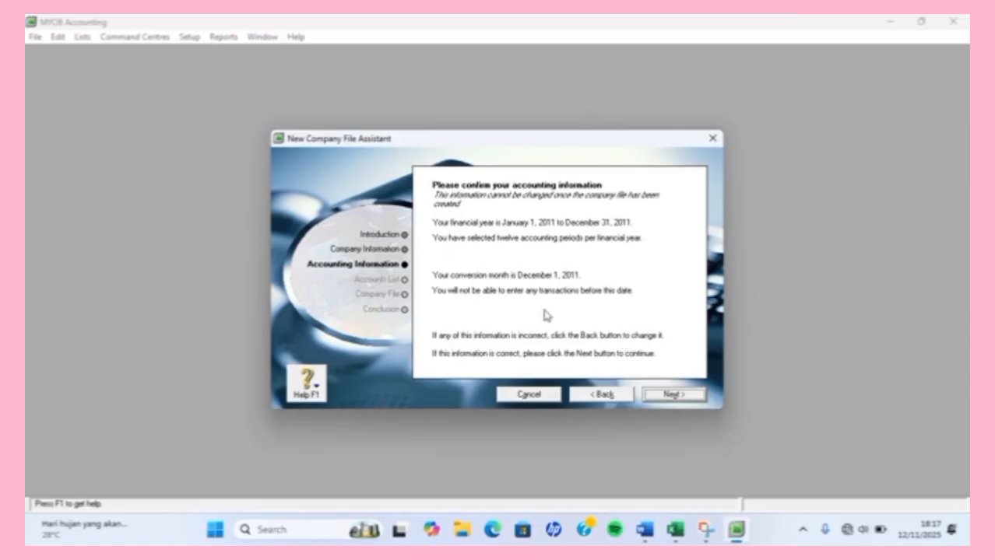
Accept the January–December 2011 accounting year and choose importing the accountant's accounts list.
left_click(664, 396)
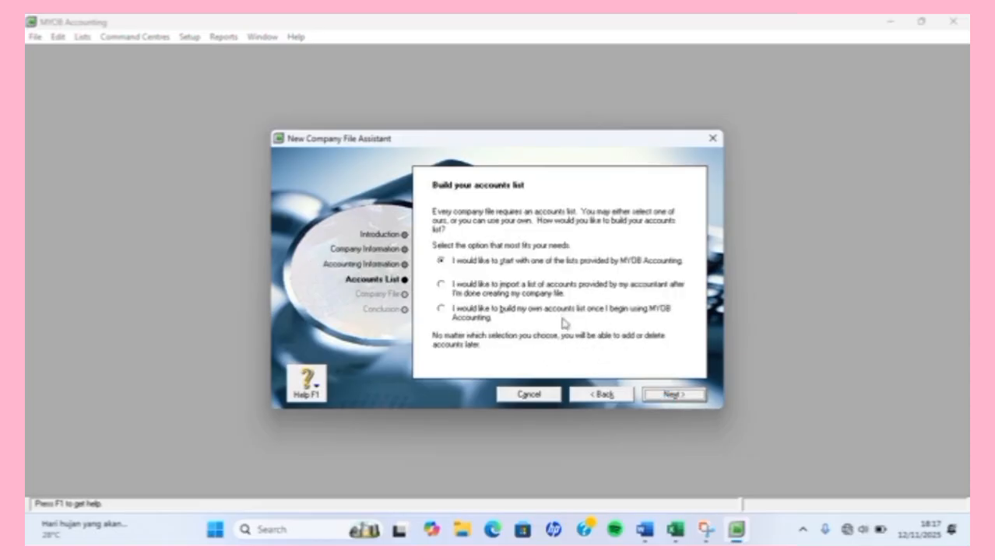
left_click(457, 292)
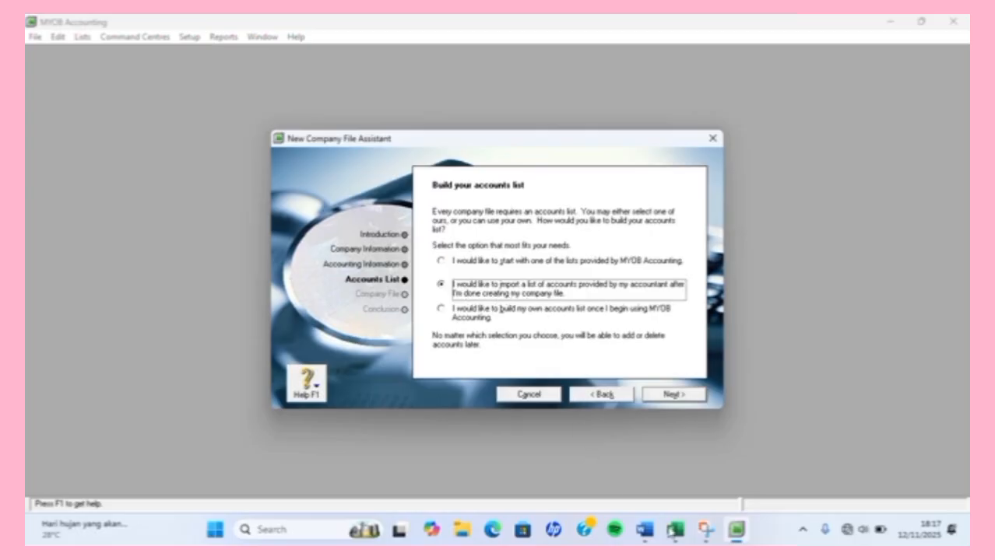
left_click(674, 531)
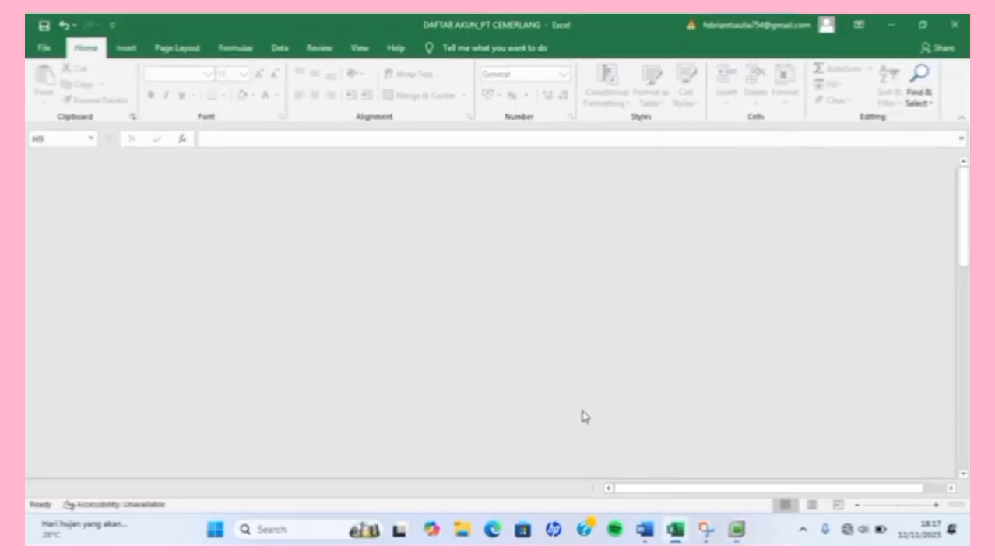
Scroll through the DAFTAR AKUN_PT CEMERLANG accounts list in Excel.
scroll(532, 305, "down", 1)
scroll(531, 306, "up", 1)
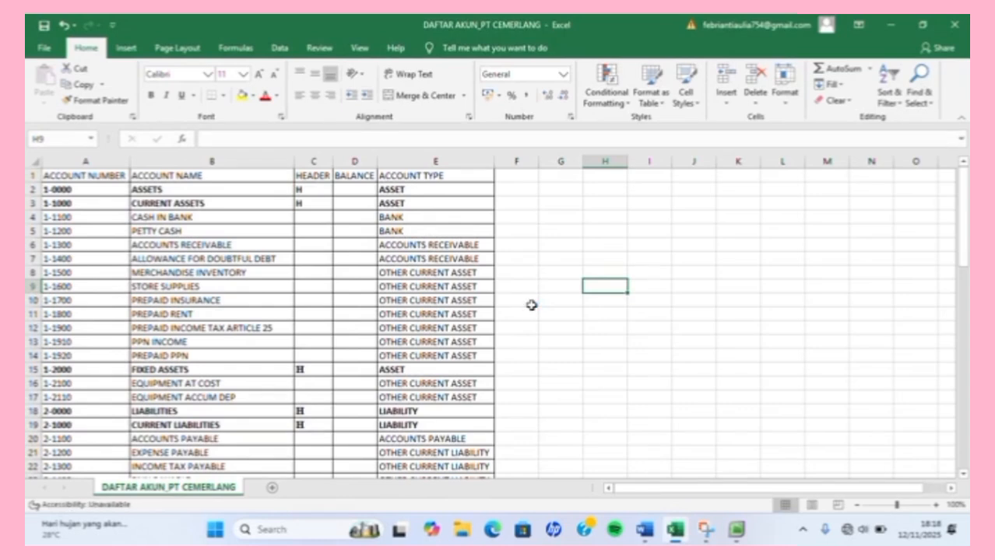
Close the accounts workbook and set the company file to save as PT CEMERLANG.myo in Downloads.
left_click(944, 26)
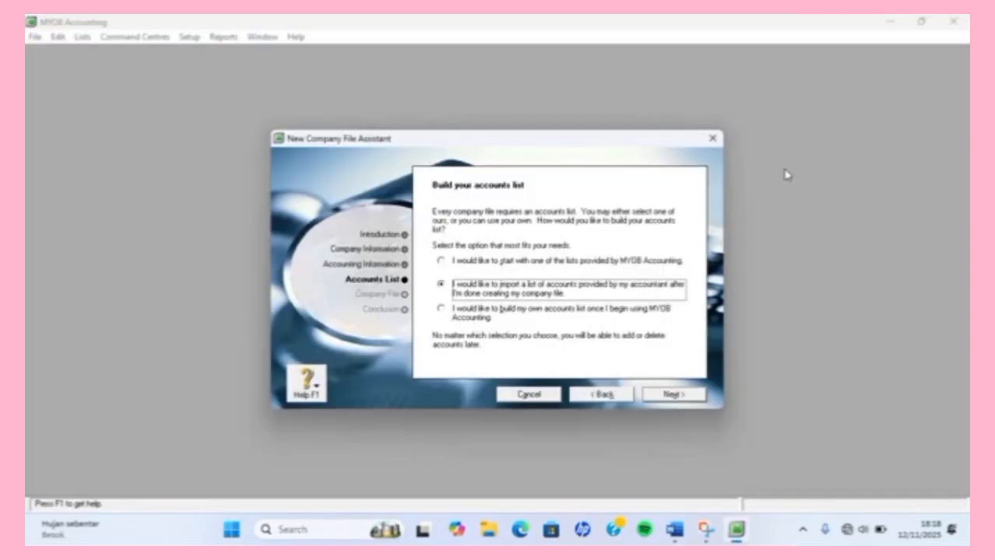
left_click(666, 396)
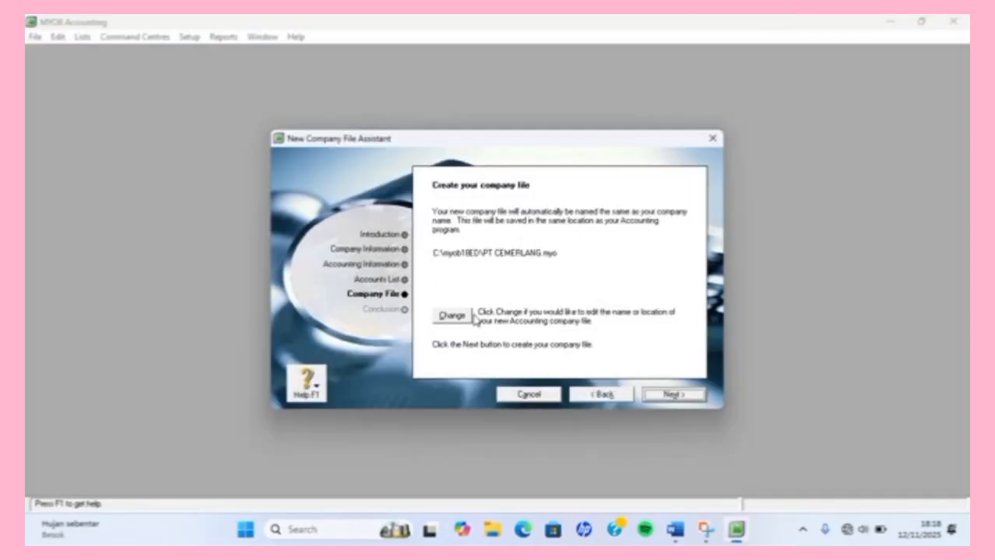
left_click(456, 316)
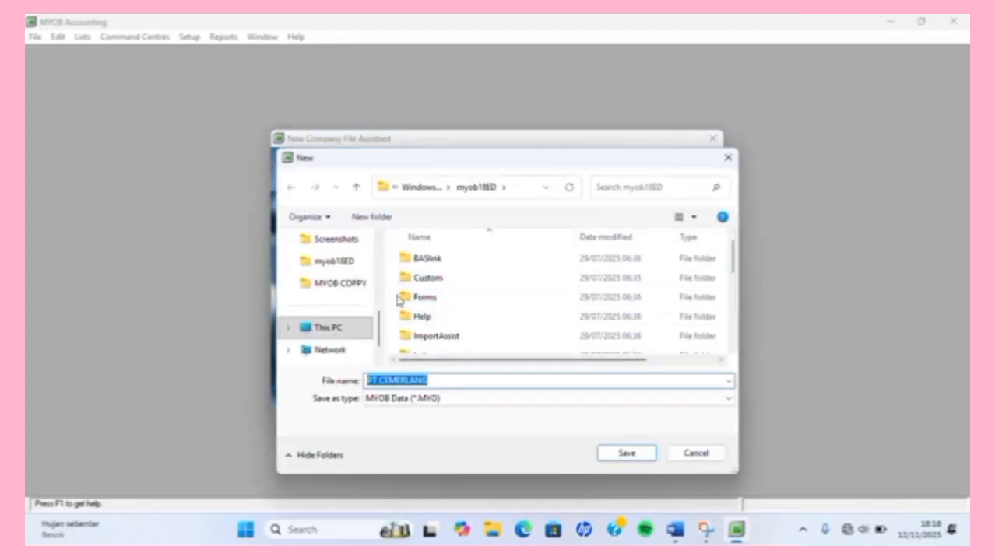
scroll(361, 290, "up", 3)
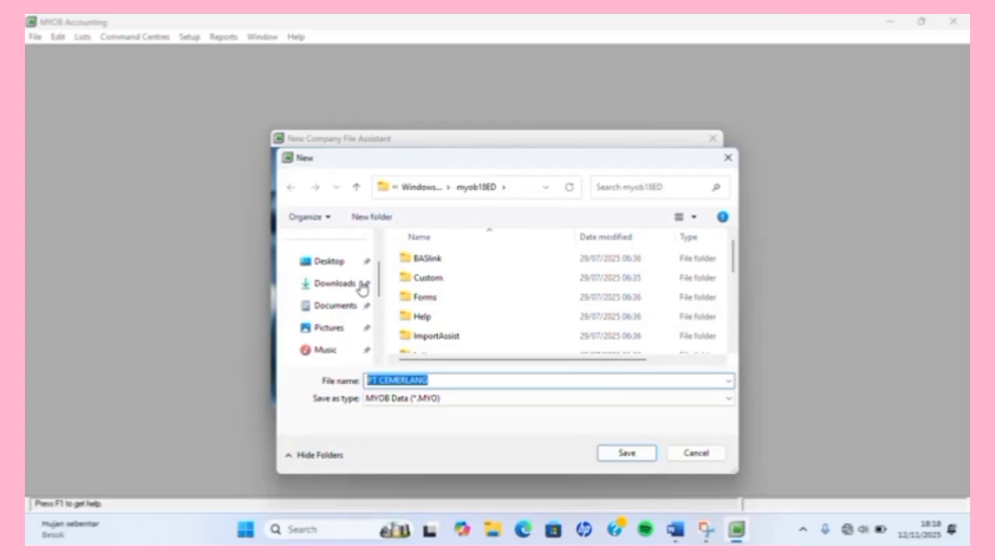
scroll(361, 289, "up", 2)
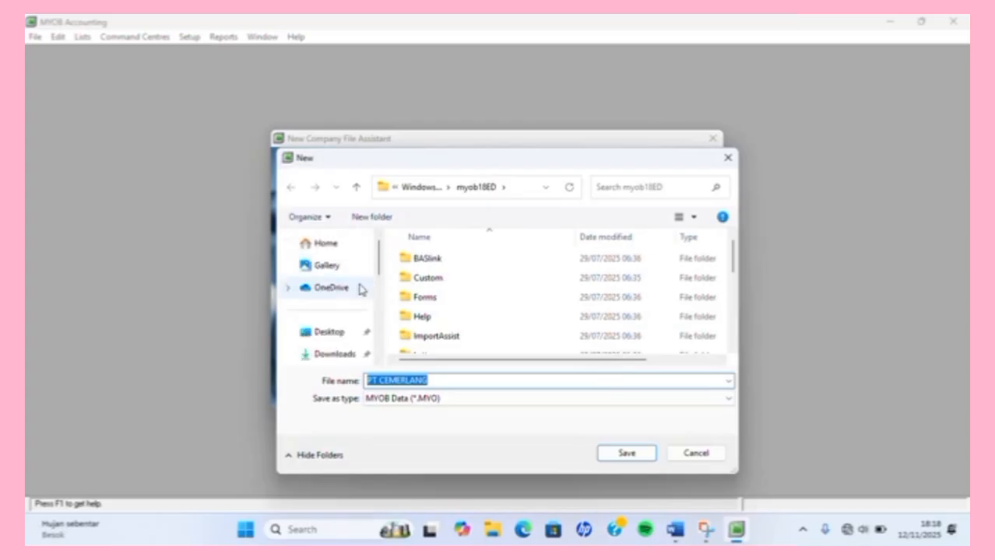
scroll(352, 354, "down", 1)
left_click(335, 328)
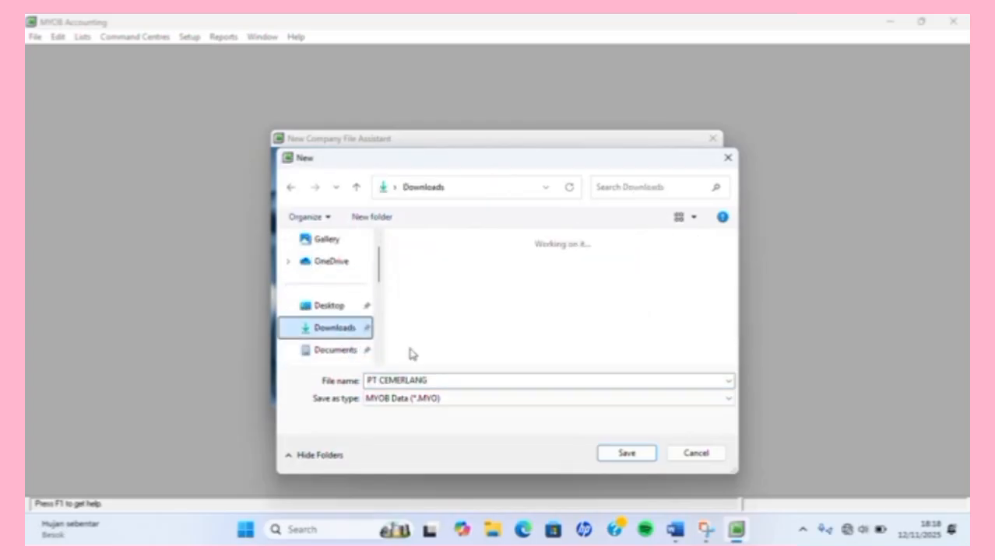
left_click(474, 381)
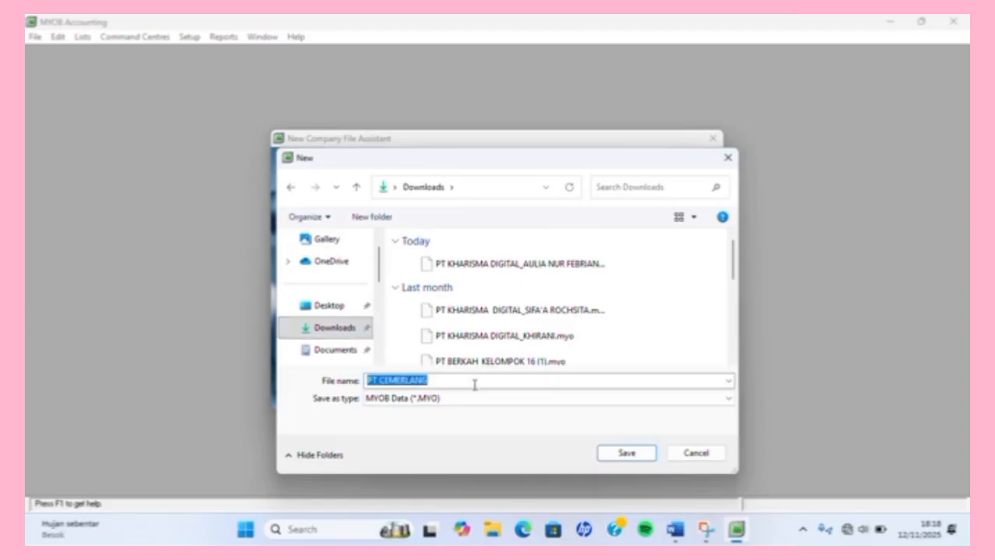
left_click(474, 381)
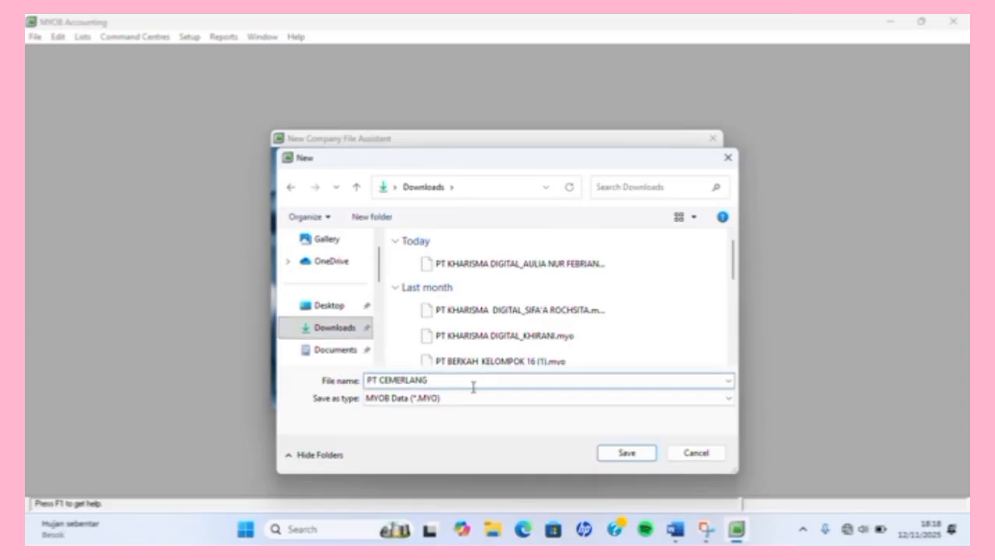
left_click(624, 458)
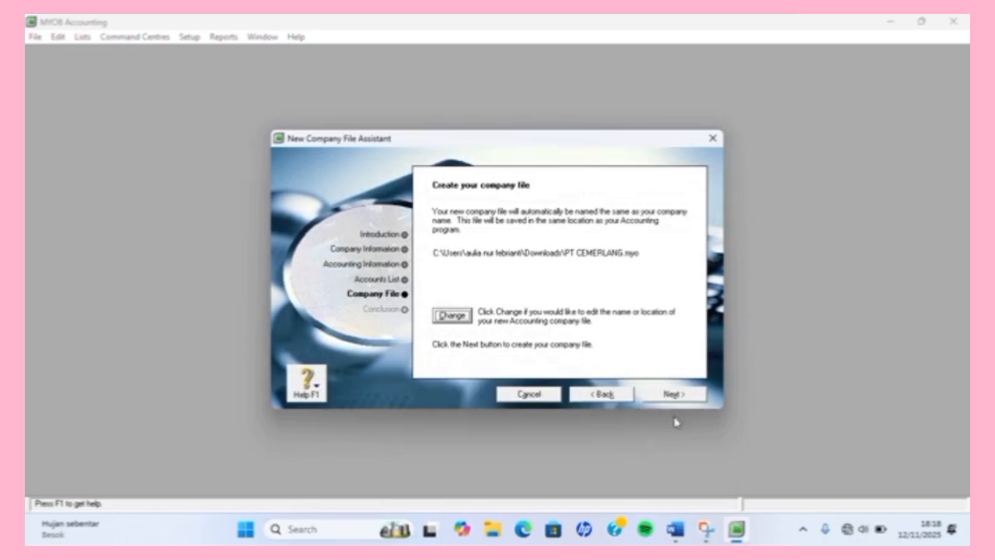
Create the company file and open its Command Centre maximized.
left_click(674, 395)
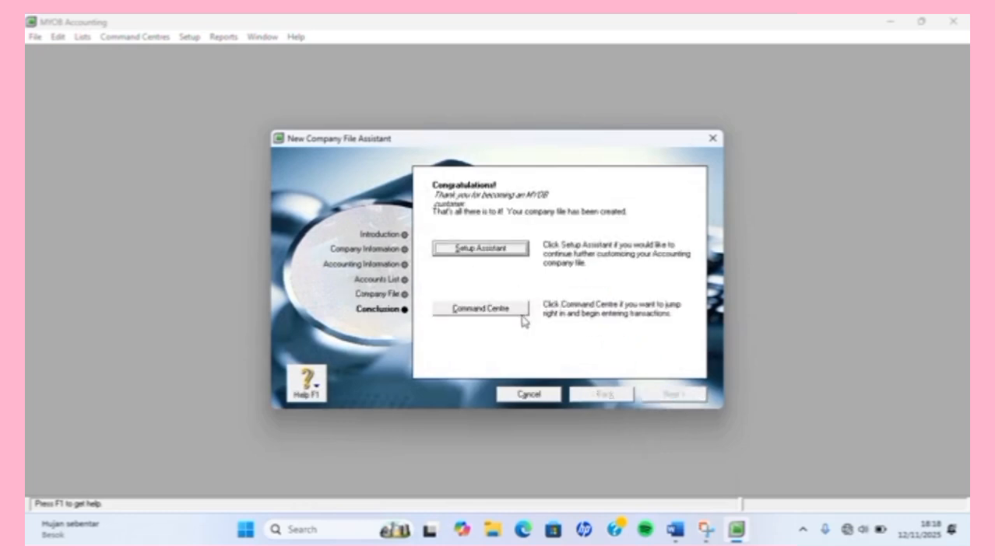
left_click(516, 310)
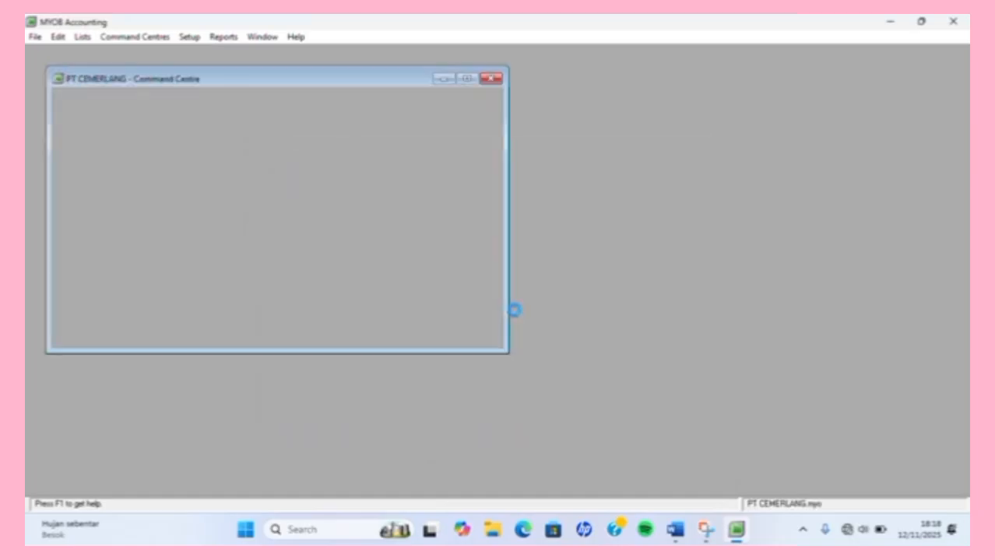
left_click(467, 78)
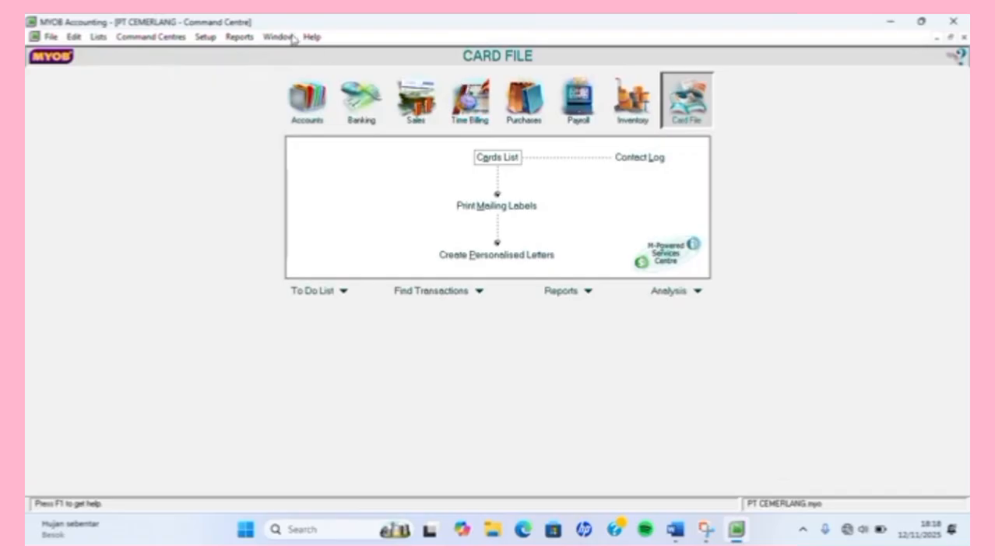
Bring up the File menu to reach the account data import commands.
left_click(49, 38)
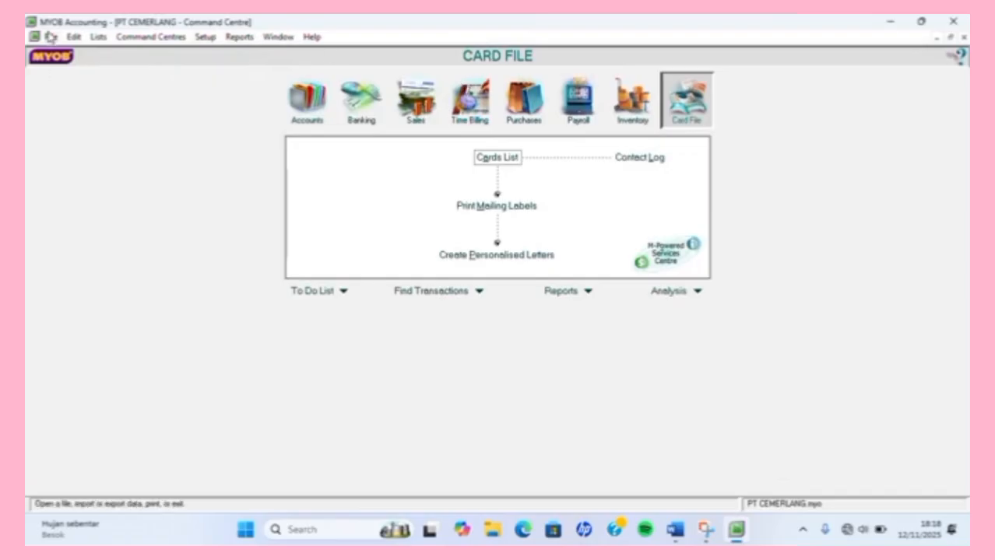
mouse_move(129, 37)
key("Escape")
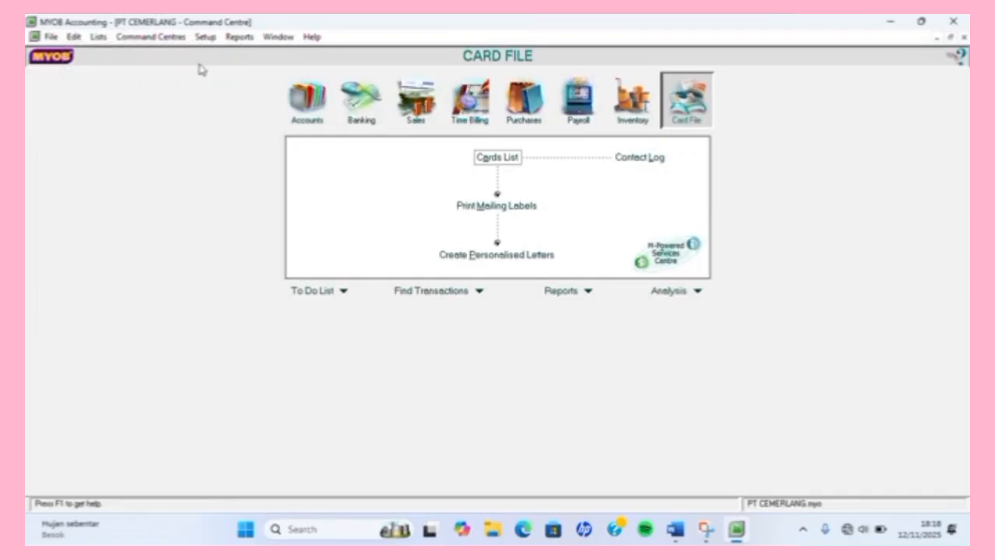
left_click(52, 38)
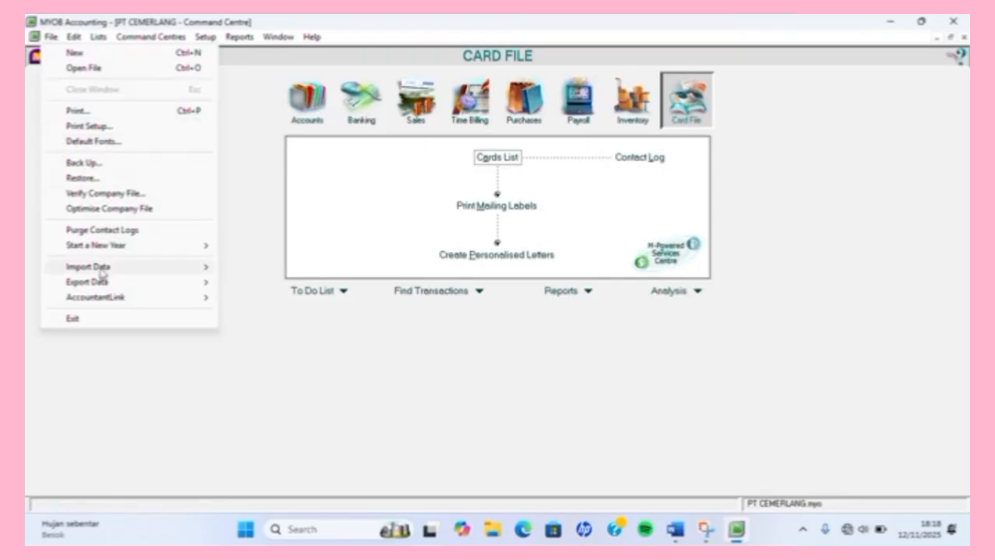
Start an account import that updates existing records when duplicates appear.
mouse_move(100, 267)
mouse_move(288, 235)
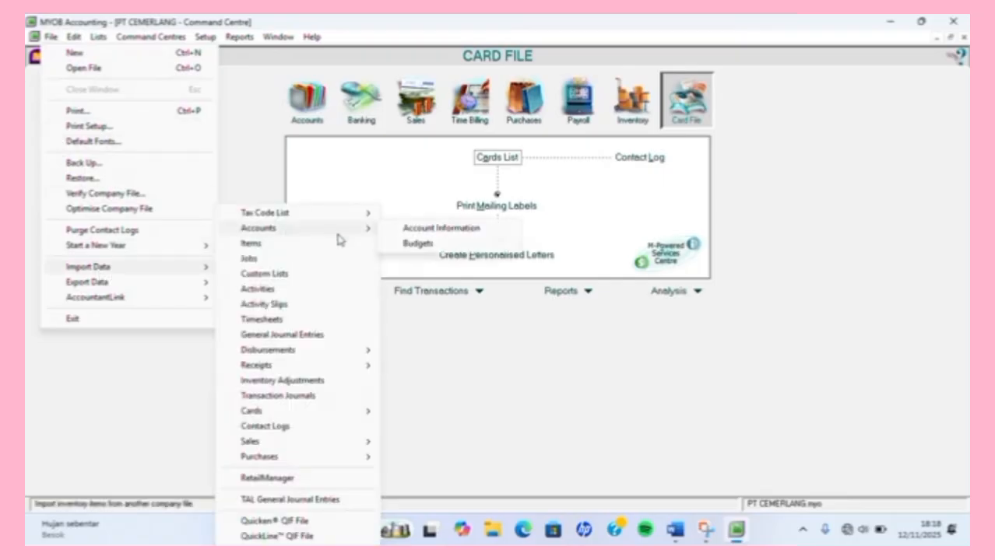
left_click(429, 226)
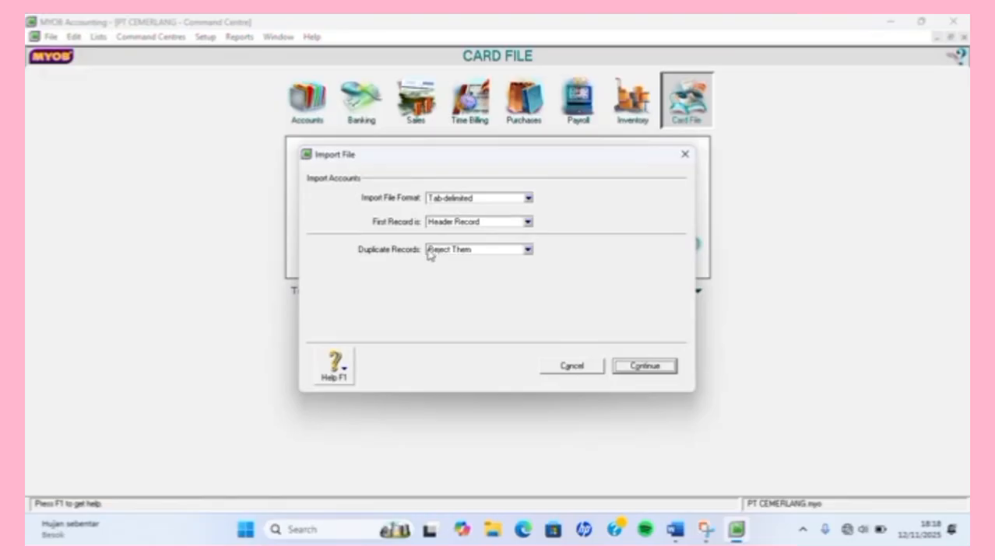
left_click(528, 251)
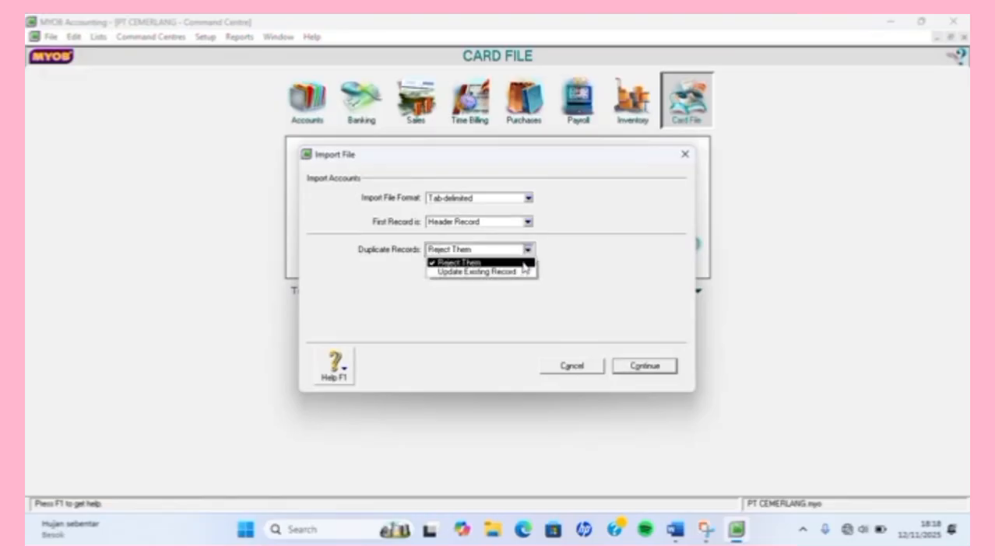
left_click(517, 272)
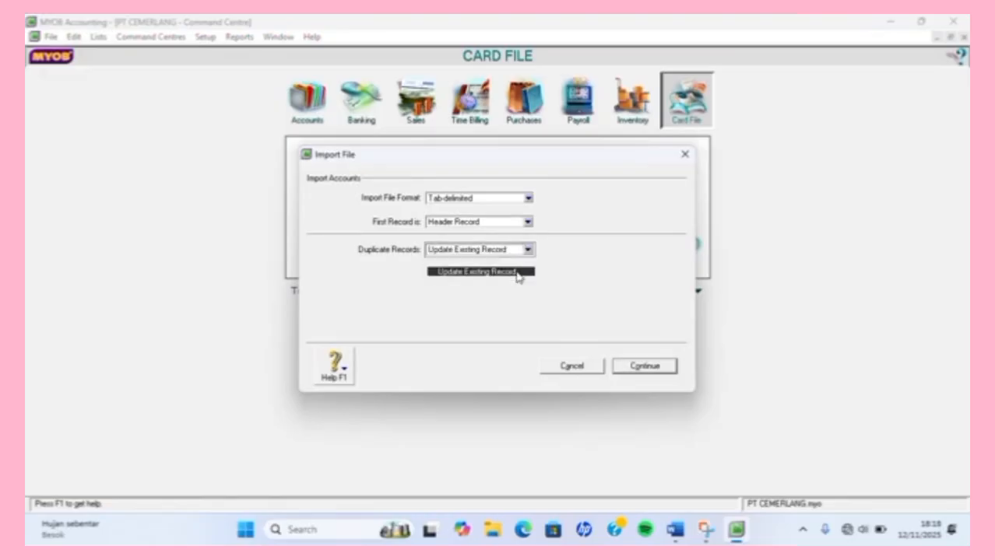
left_click(623, 368)
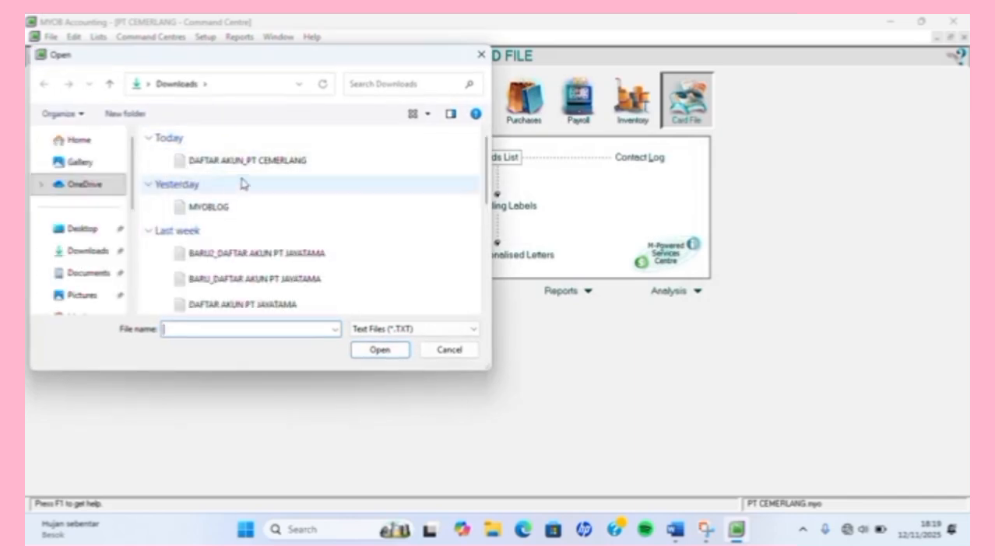
Import DAFTAR AKUN_PT CEMERLANG with all fields matched, bringing in 55 accounts without errors.
left_click(321, 164)
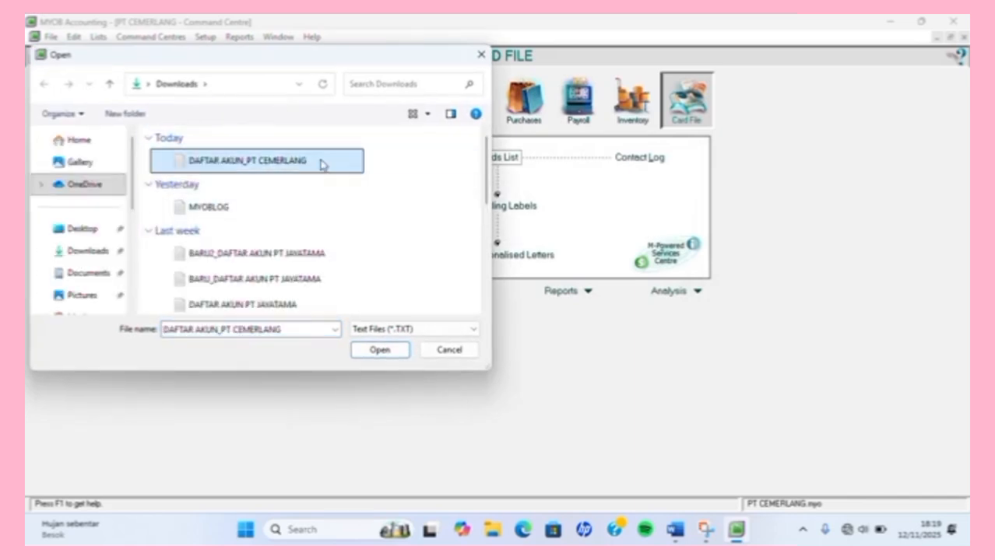
left_click(373, 350)
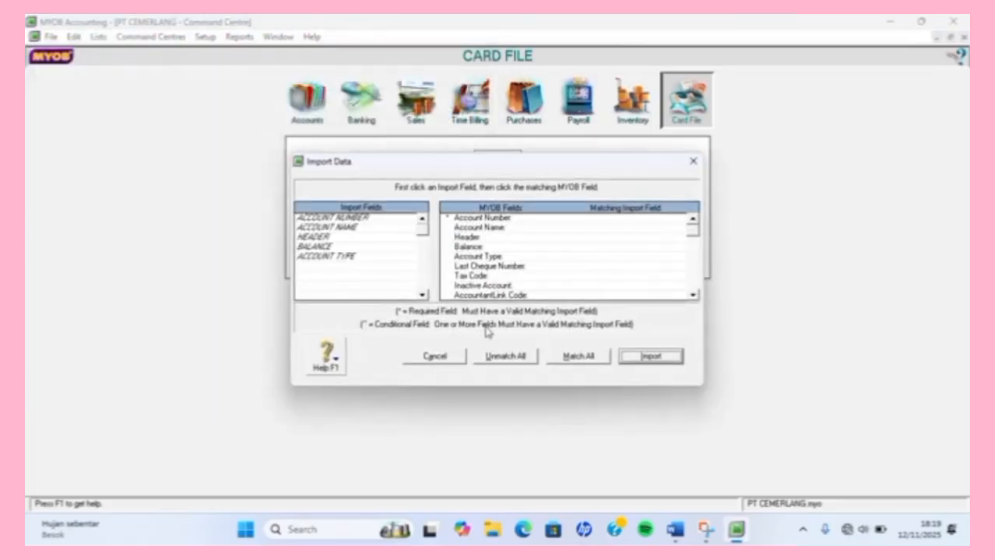
left_click(578, 362)
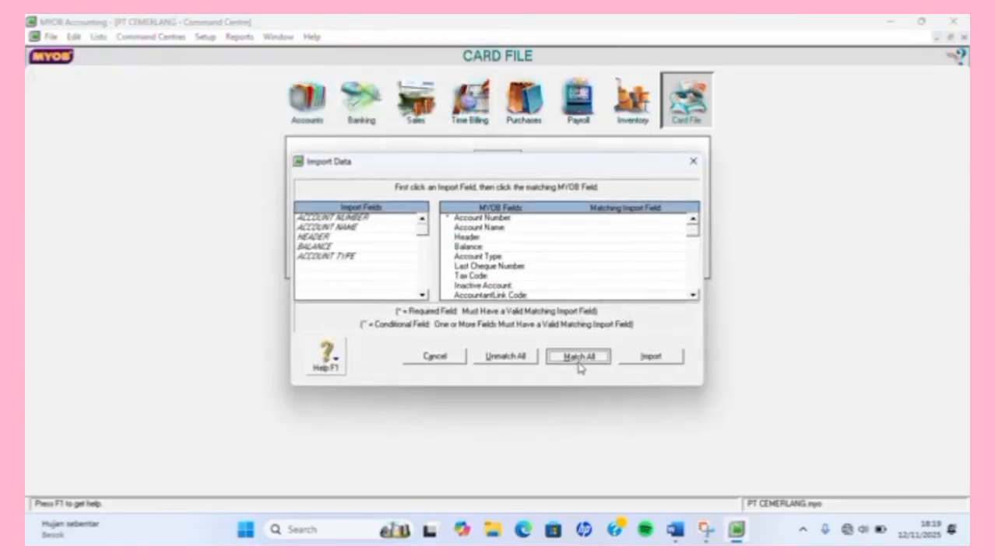
left_click(651, 358)
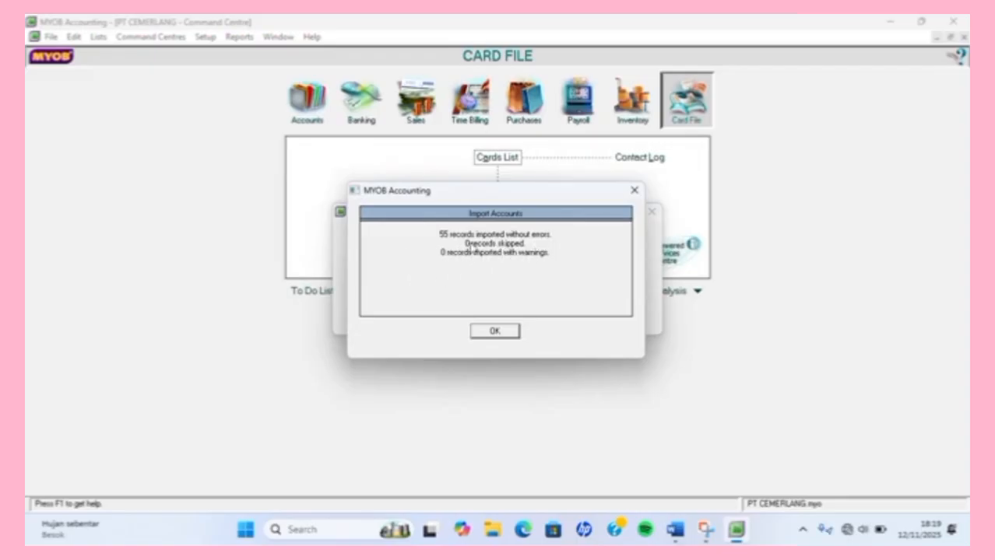
left_click(495, 332)
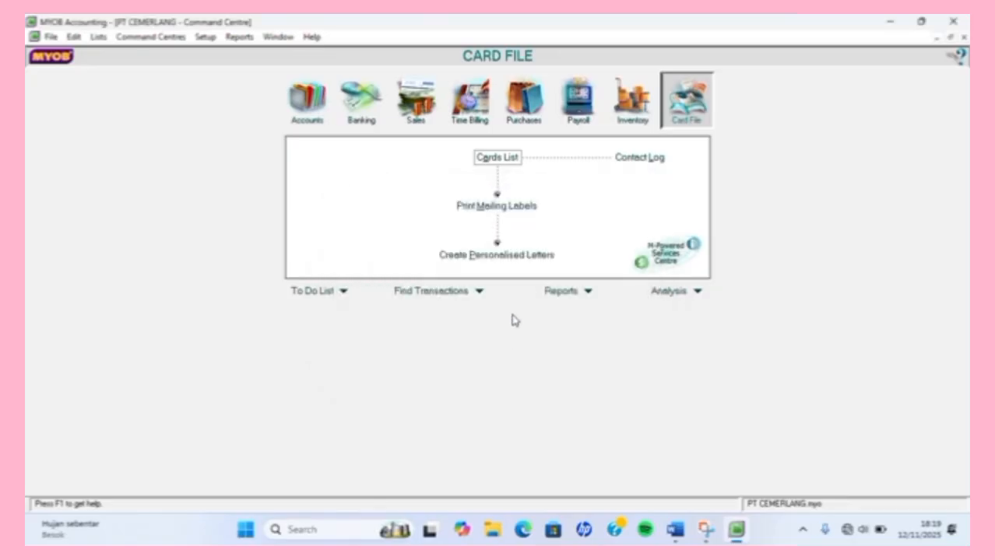
Snap MYOB left and Word right, scrolled to the 30 November 2011 trial balance.
key("super+Left")
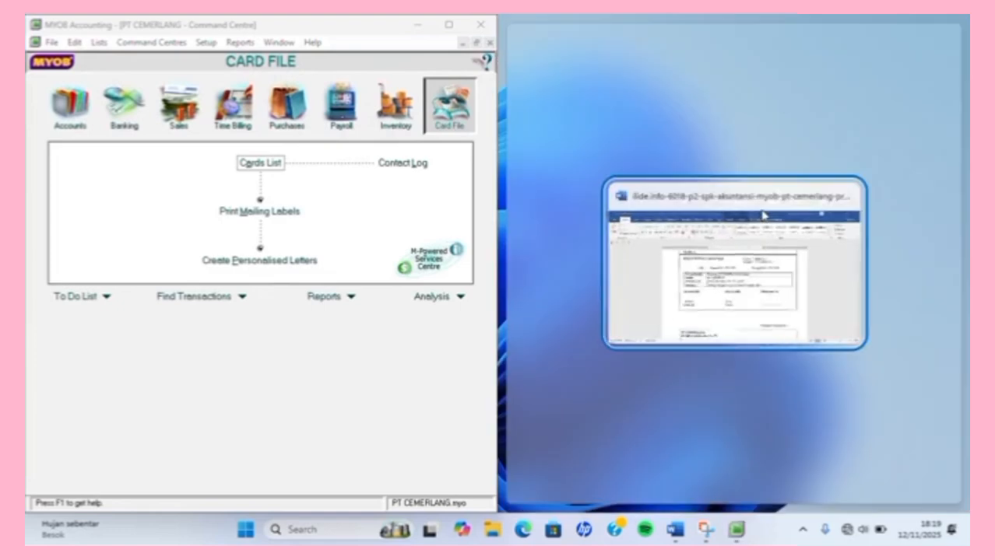
left_click(762, 216)
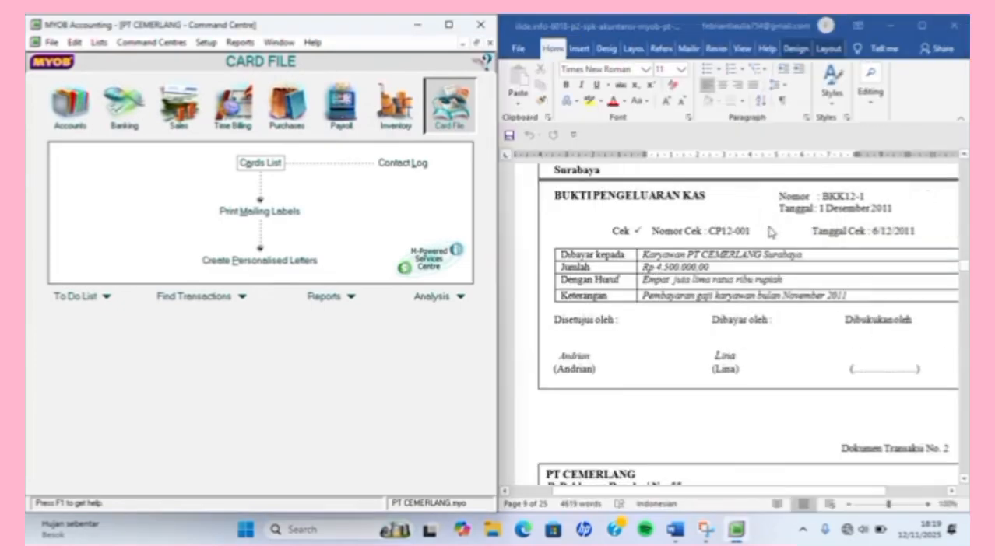
scroll(770, 232, "up", 15)
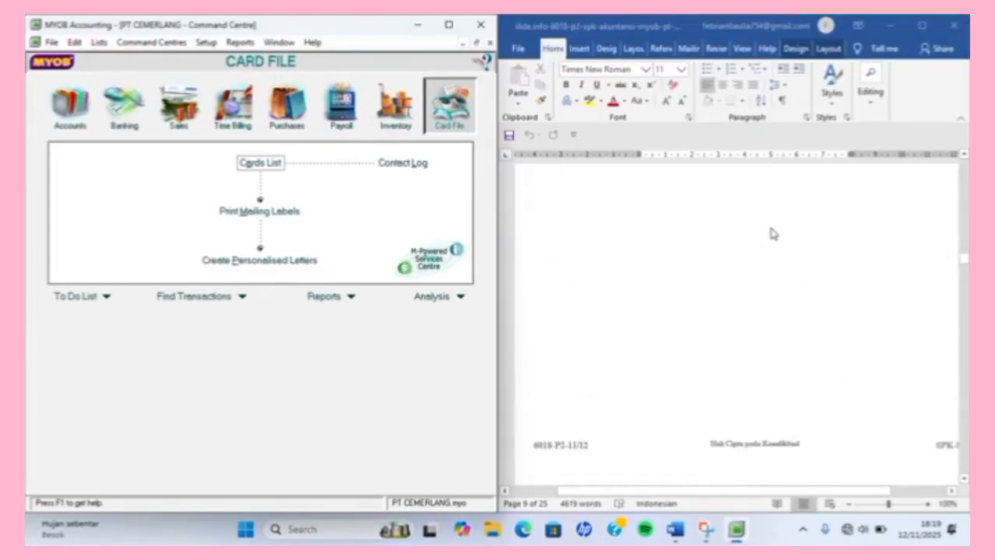
scroll(771, 232, "up", 15)
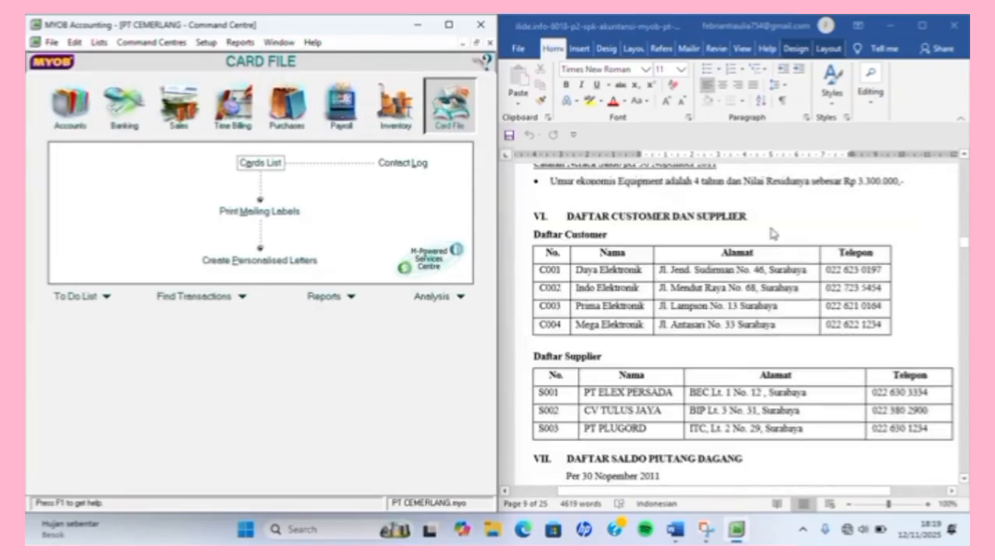
scroll(770, 232, "up", 15)
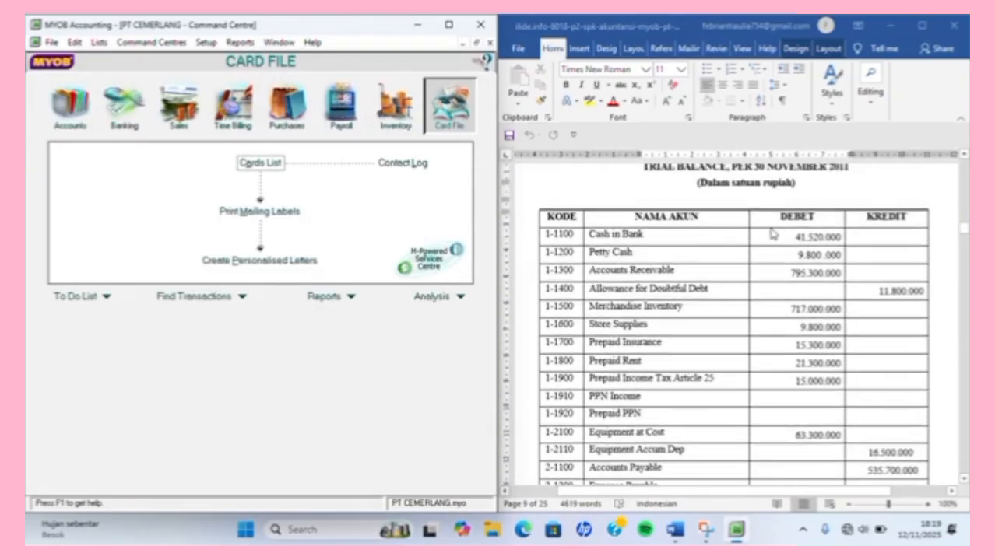
scroll(771, 232, "down", 2)
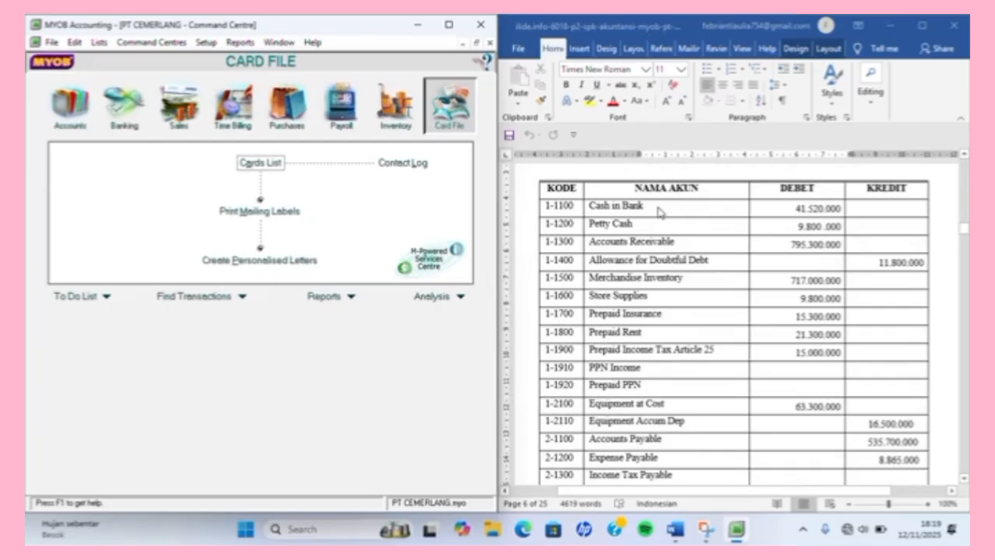
scroll(658, 212, "up", 2)
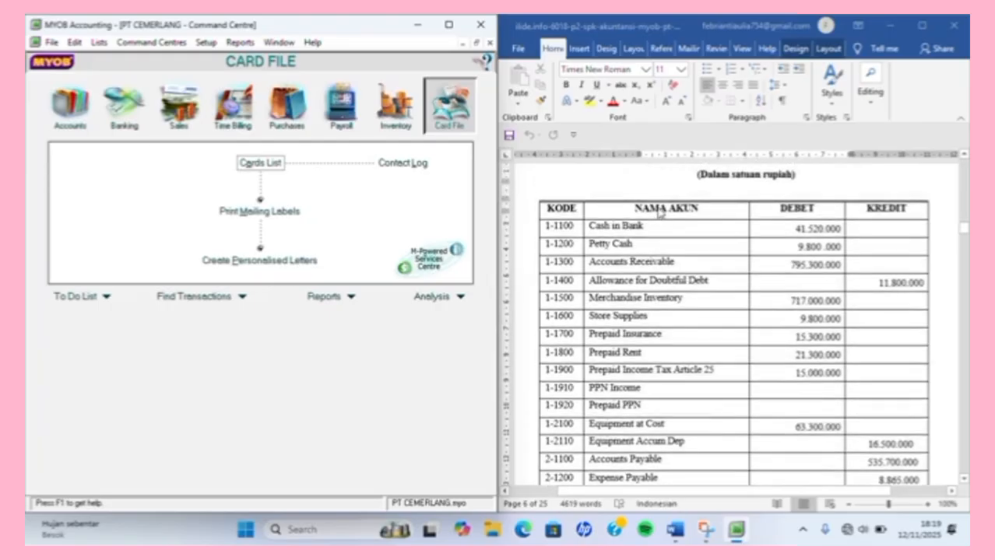
scroll(658, 212, "down", 1)
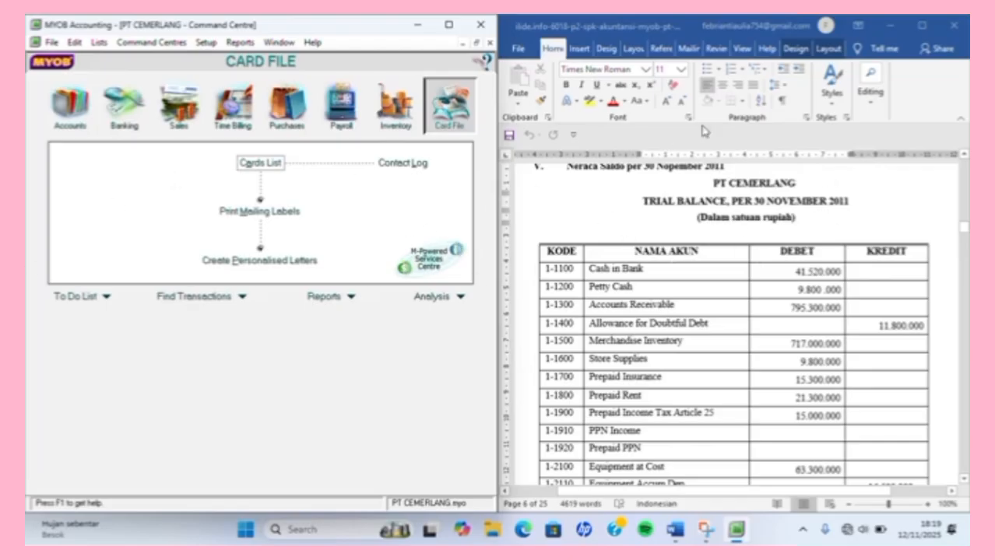
In Account Opening Balances, enter Rp41.520.000 for Cash in Bank and Rp9.800.000 for Petty Cash.
left_click(206, 43)
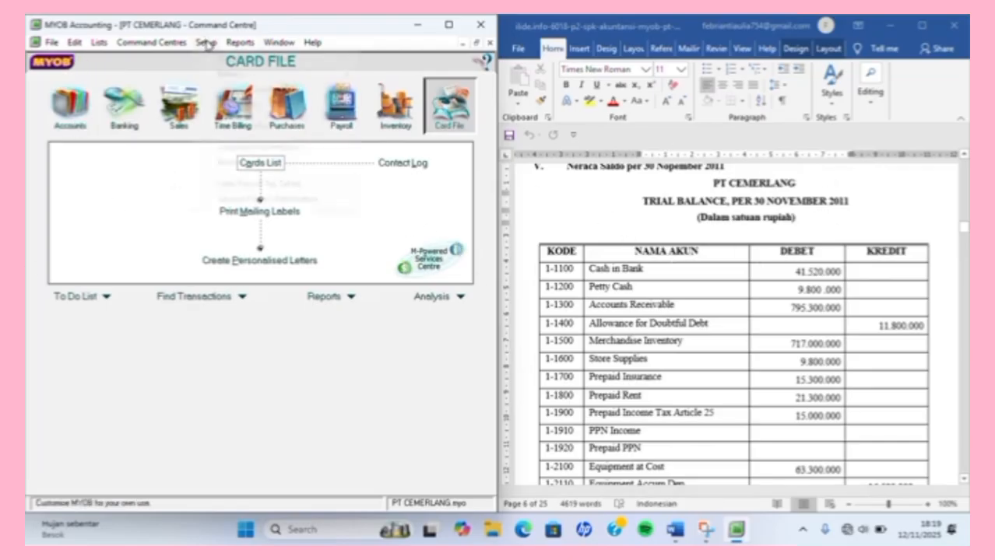
mouse_move(229, 73)
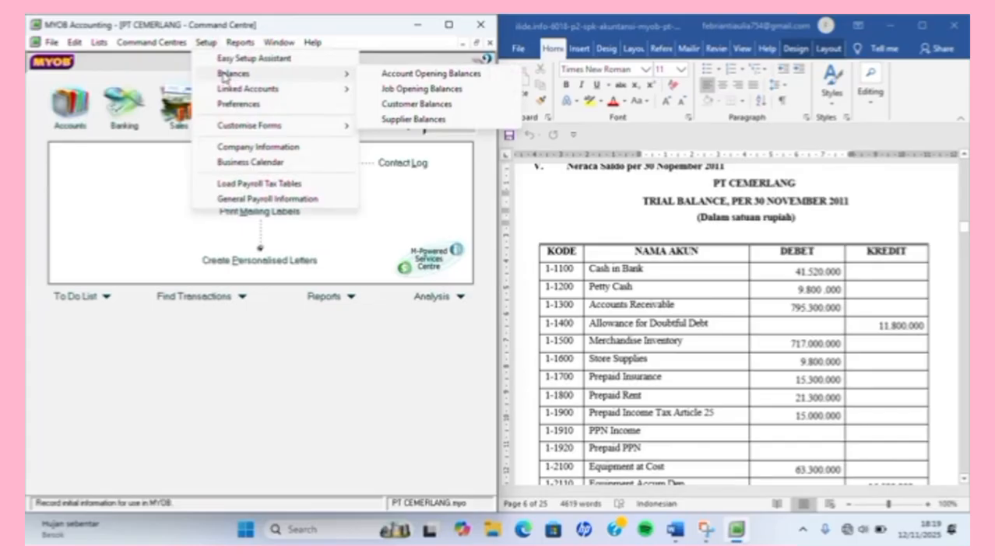
left_click(431, 75)
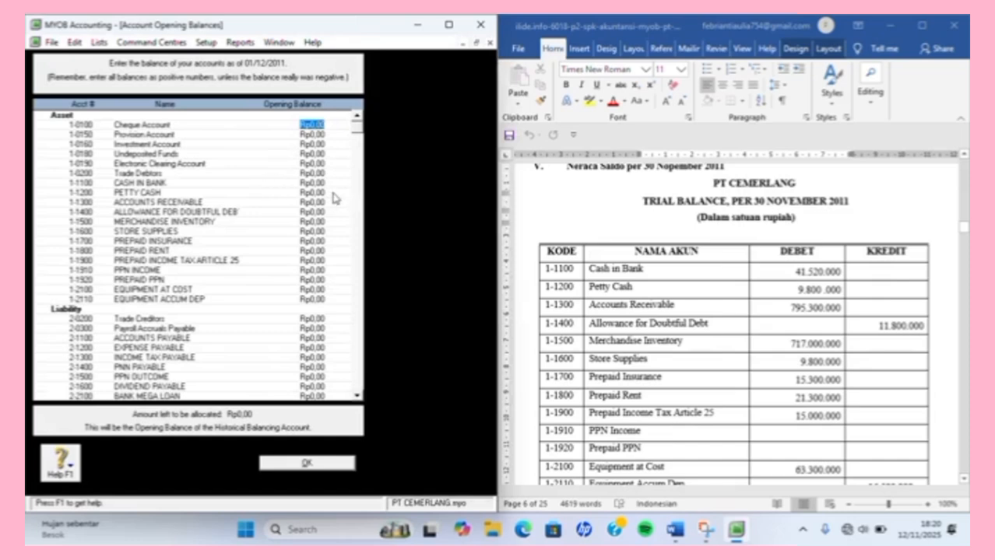
left_click(312, 183)
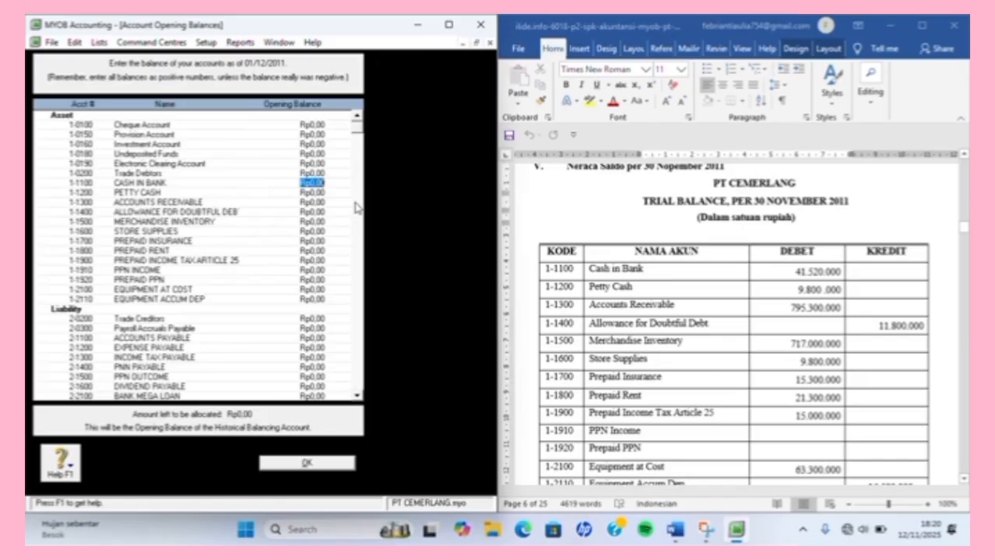
type("41520000")
key("Tab")
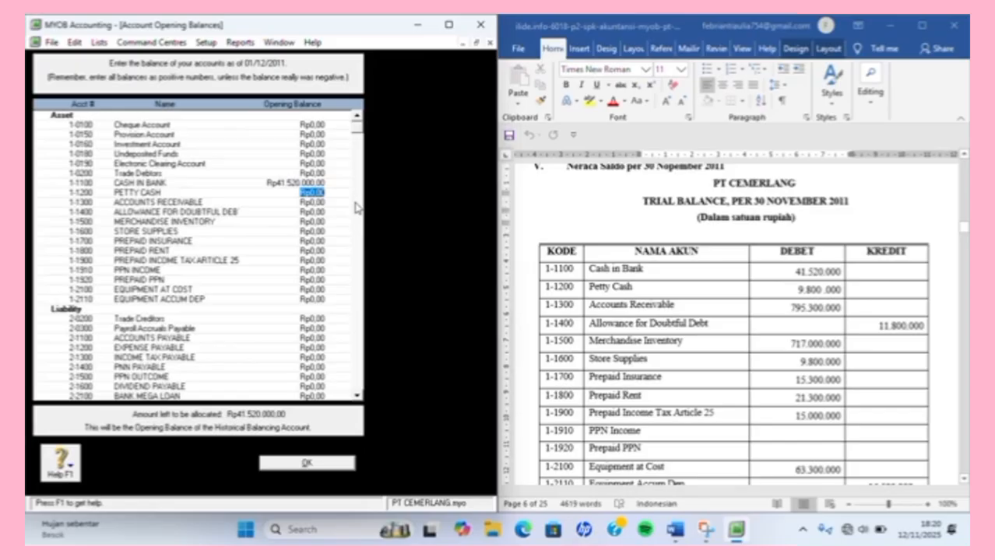
type("9.800.00")
key("Tab")
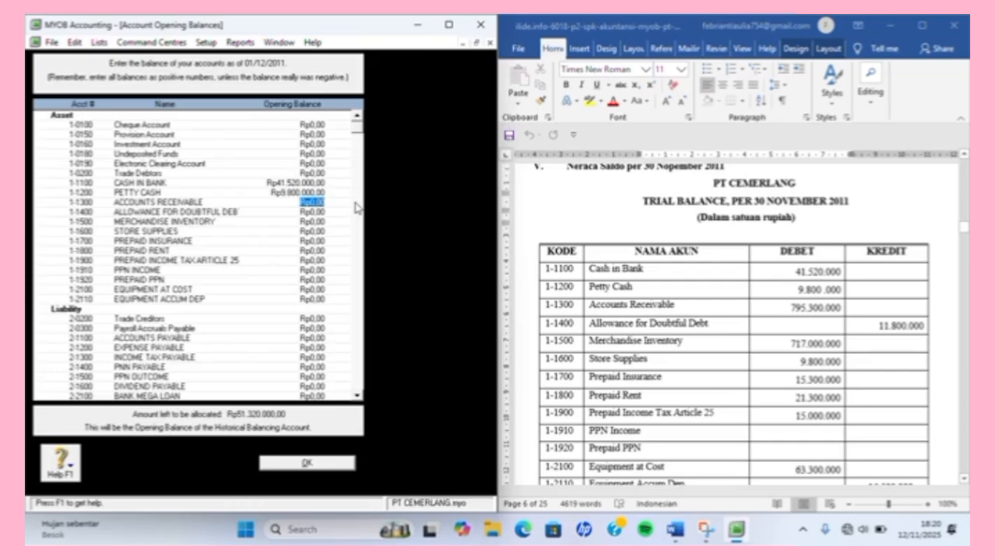
Enter Accounts Receivable at 79.530.000 and its allowance at -Rp11.800.000.
type("795300000")
key("Tab")
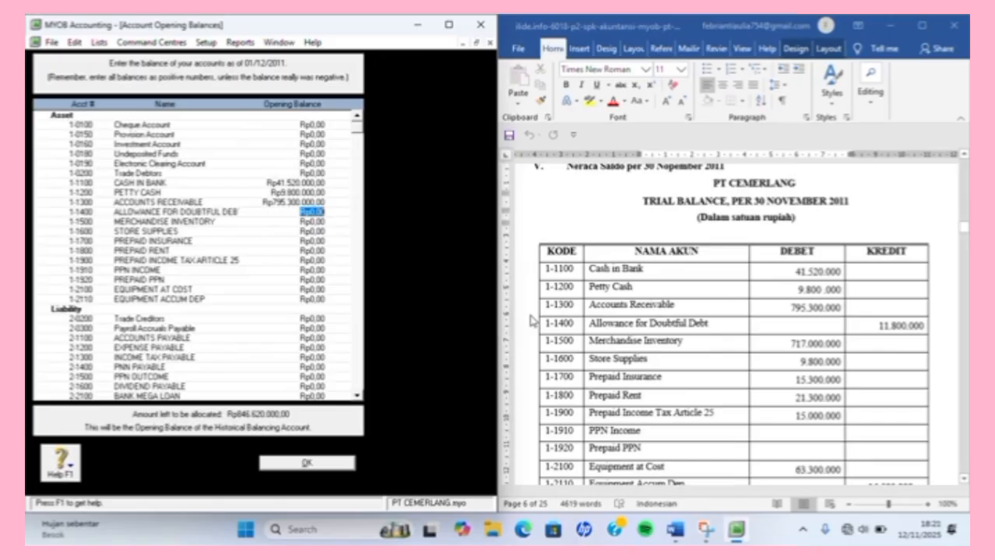
key("BackSpace")
type("-Rp11.800.0")
type("00000")
key("Tab")
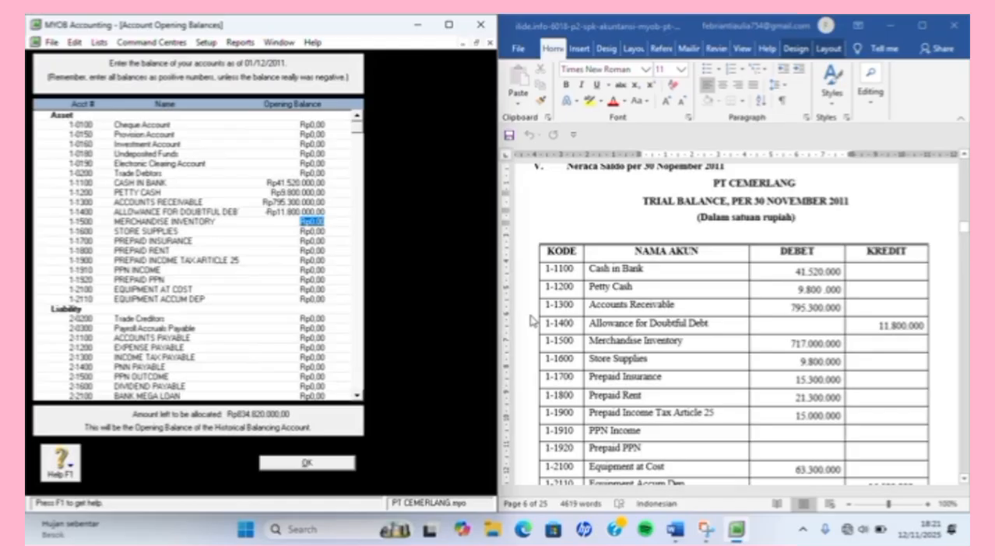
Set Merchandise Inventory's opening balance to 717.000.000, correcting the first entry.
type("71700000")
key("Tab")
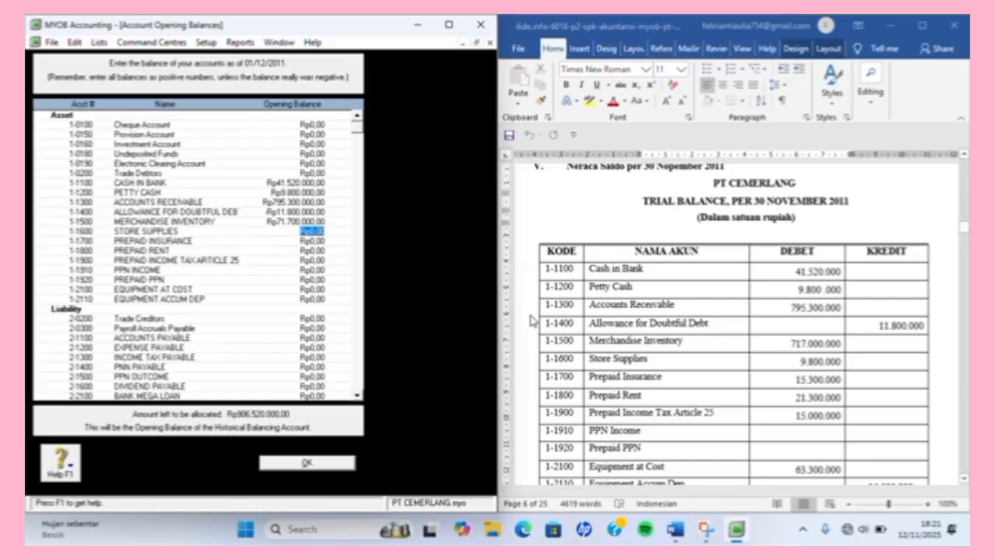
key("shift+Tab")
type("7")
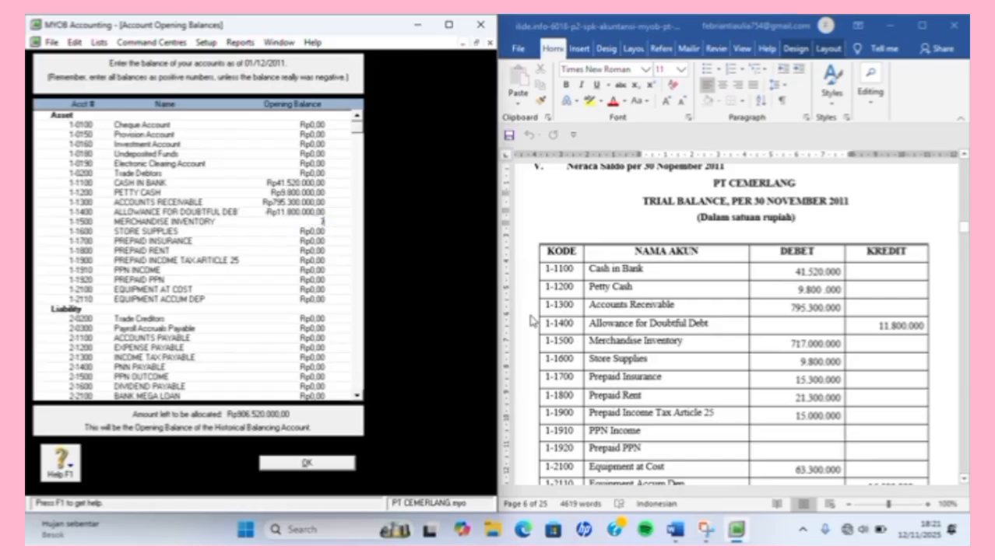
type("17.000.000")
key("Tab")
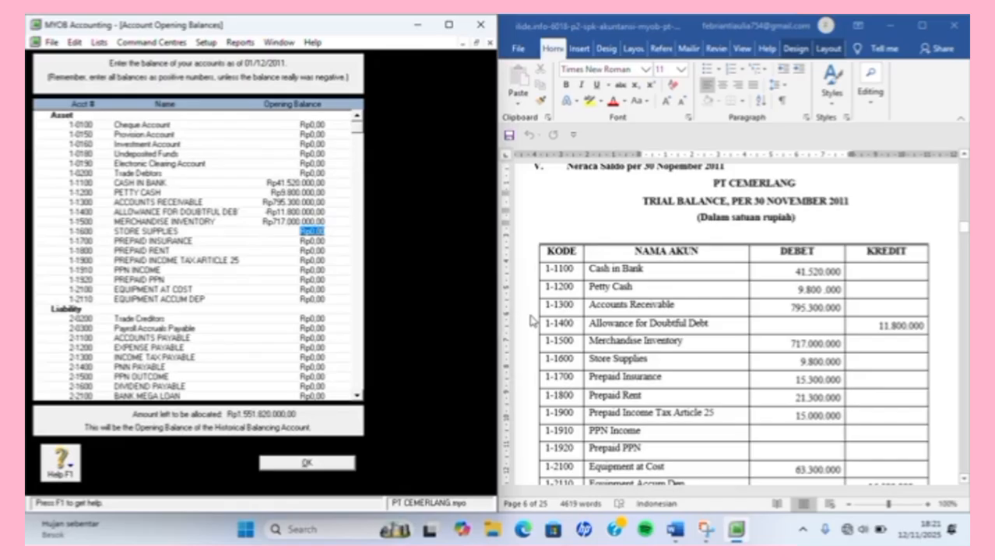
Enter Store Supplies 9.800.000, Prepaid Insurance 15.300.000, Prepaid Rent 21.300.000 and Prepaid Income Tax Art. 25 15.000.000.
type("9800000")
key("Tab")
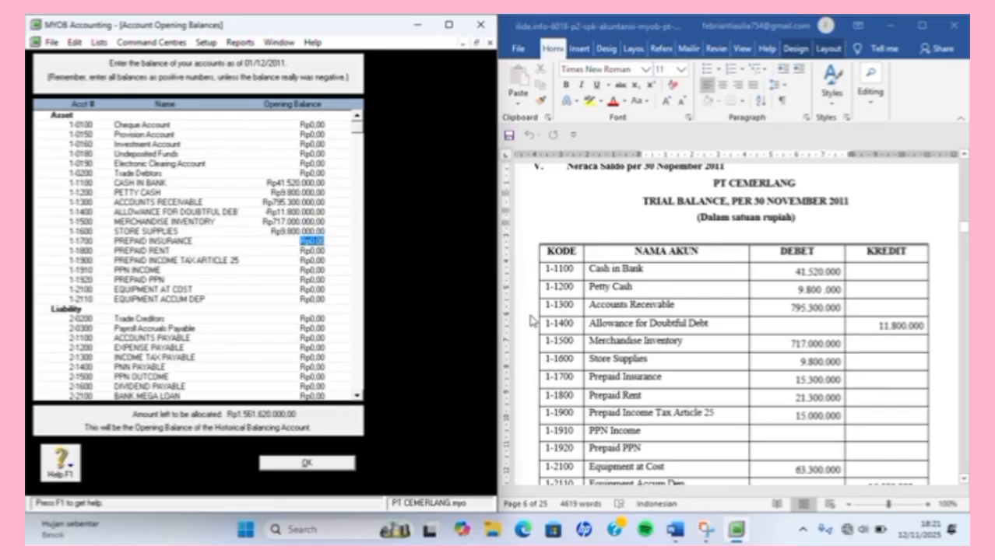
type("15.300.000")
key("Tab")
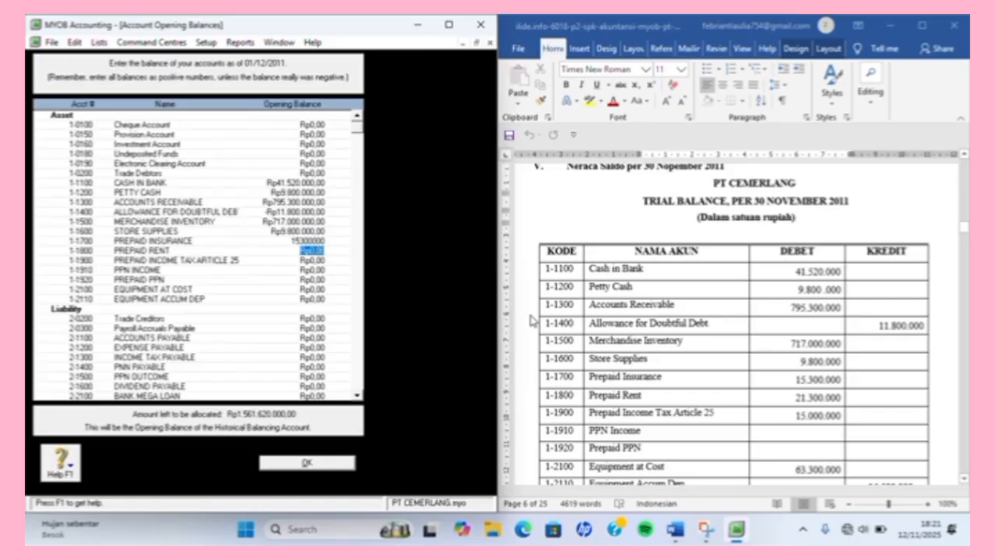
type("21.300.000")
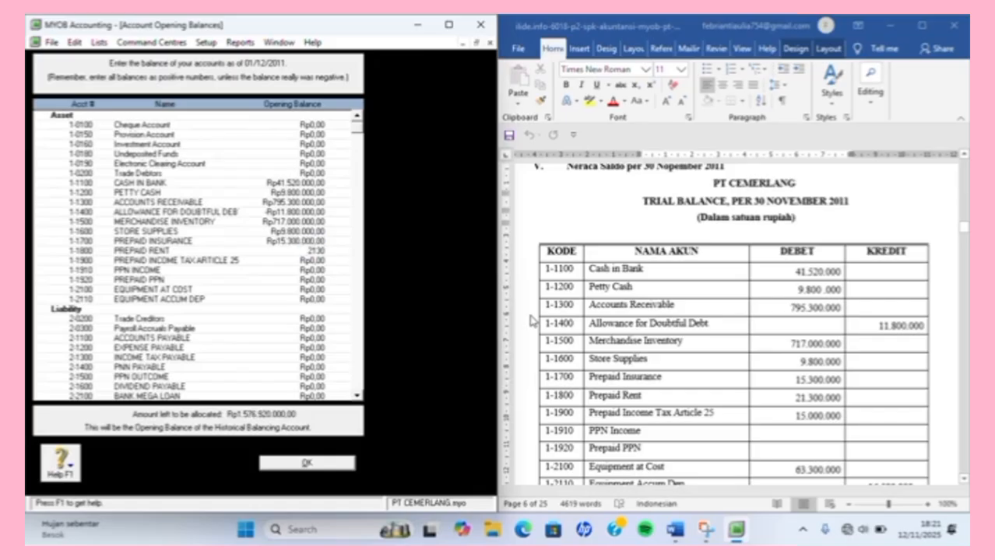
key("Tab")
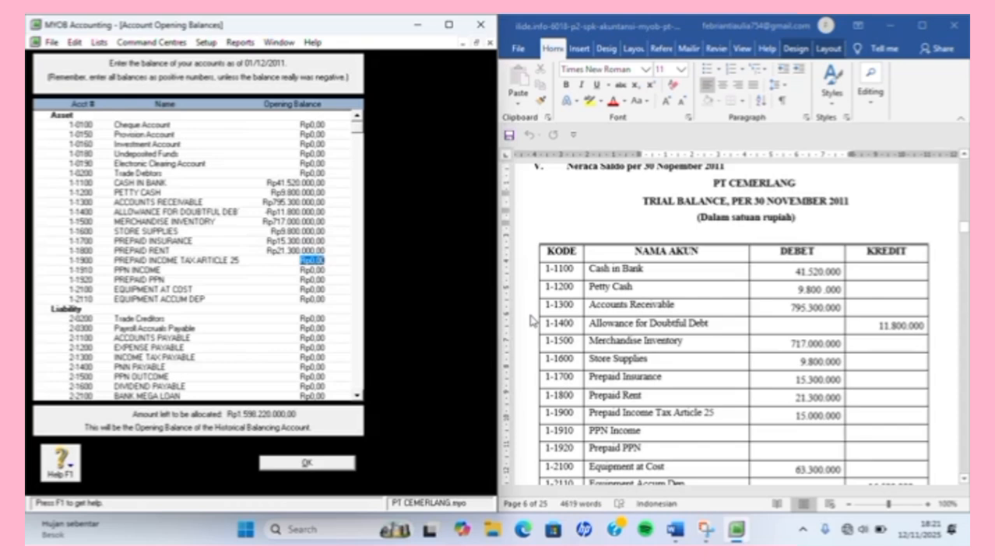
type("15.000.00")
type("0")
key("Tab")
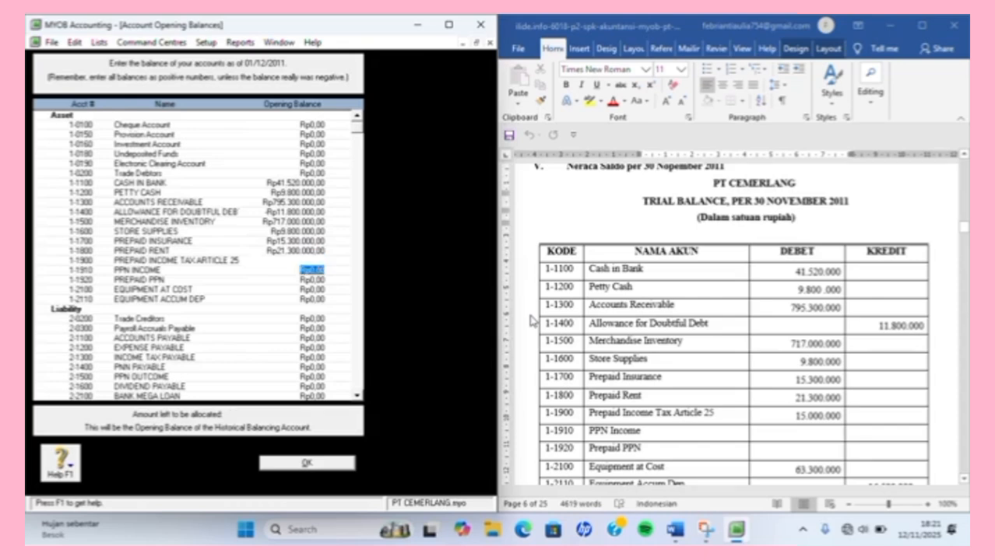
Skip PPN Income and enter Equipment at Cost 63.300.000 and Equipment Accum Dep 16.500.000.
key("Tab")
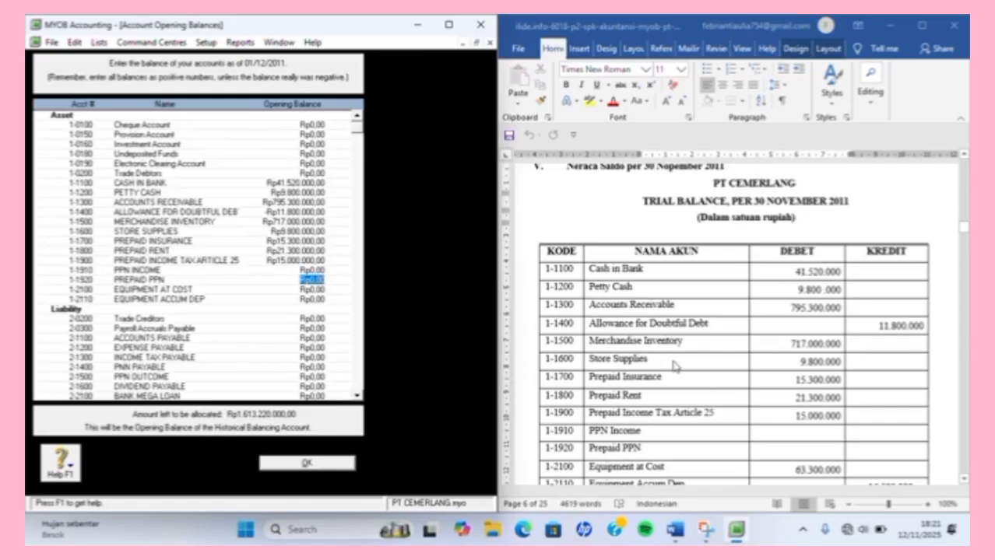
scroll(674, 342, "down", 4)
scroll(674, 366, "down", 4)
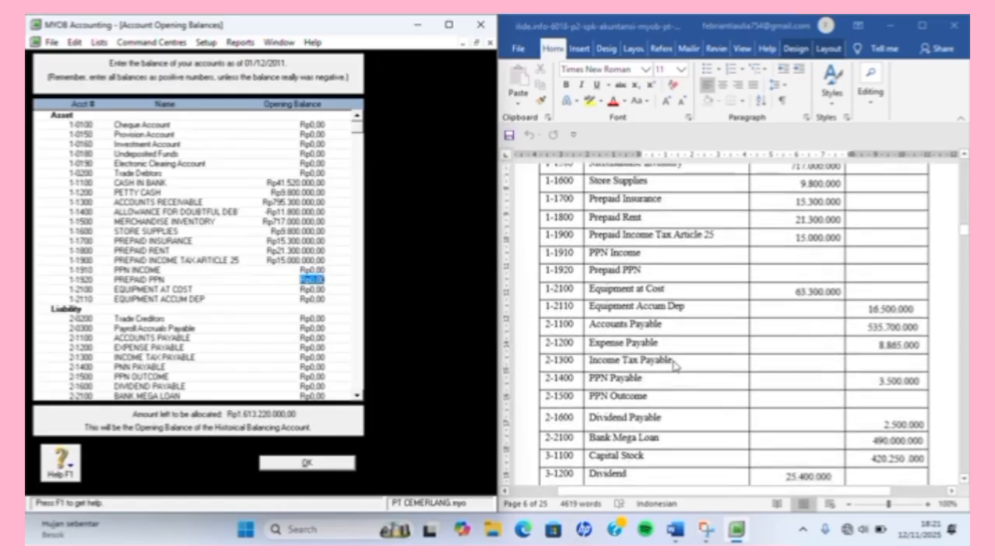
scroll(673, 366, "up", 1)
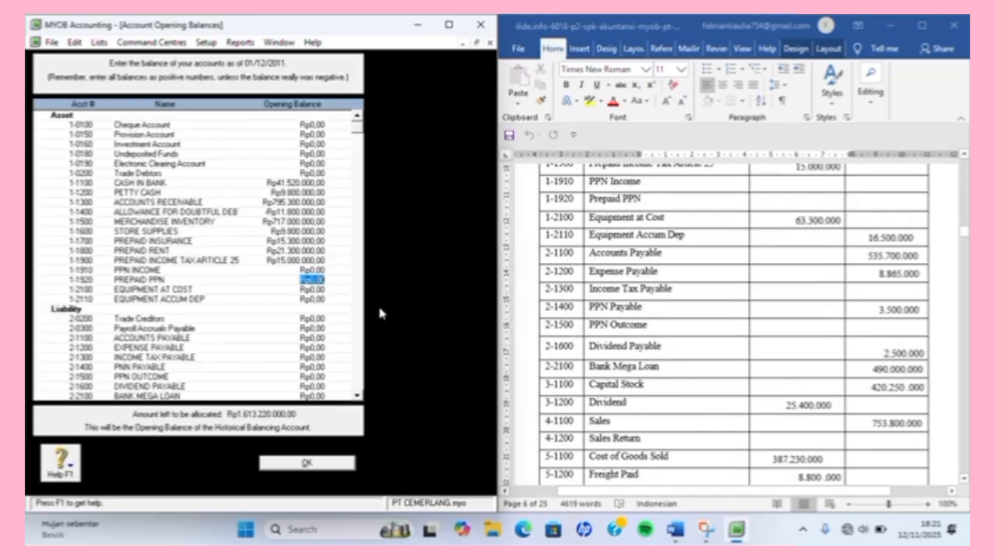
left_click(312, 290)
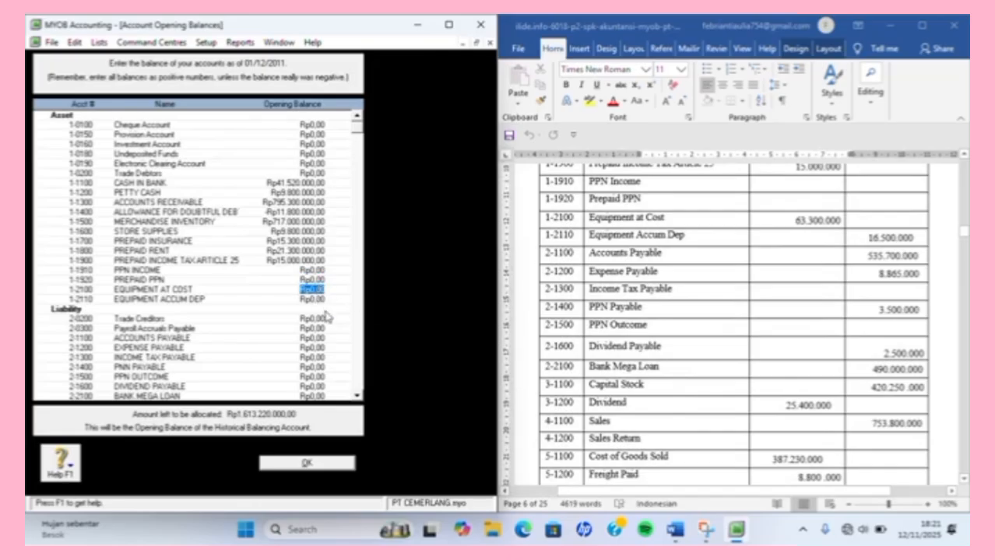
type("633")
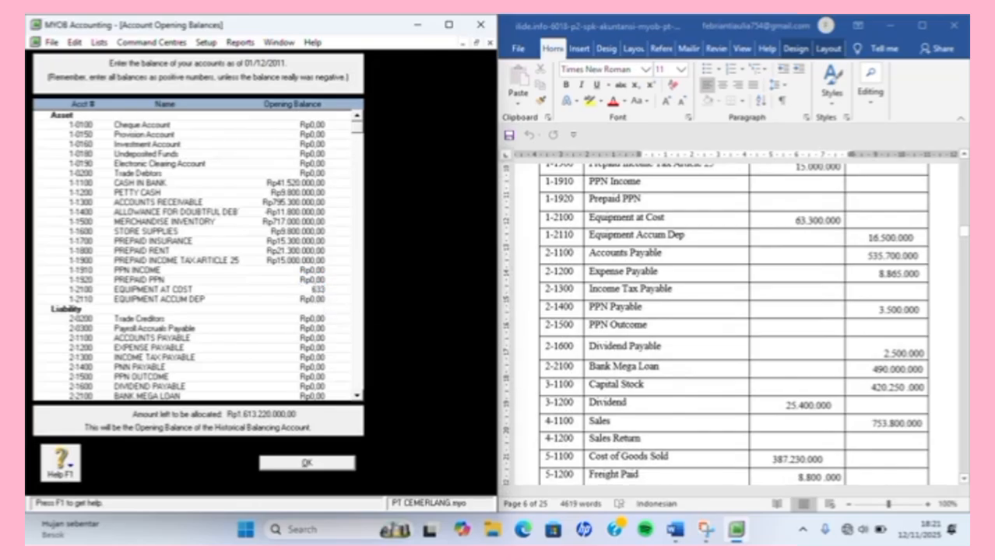
type("00000")
key("Tab")
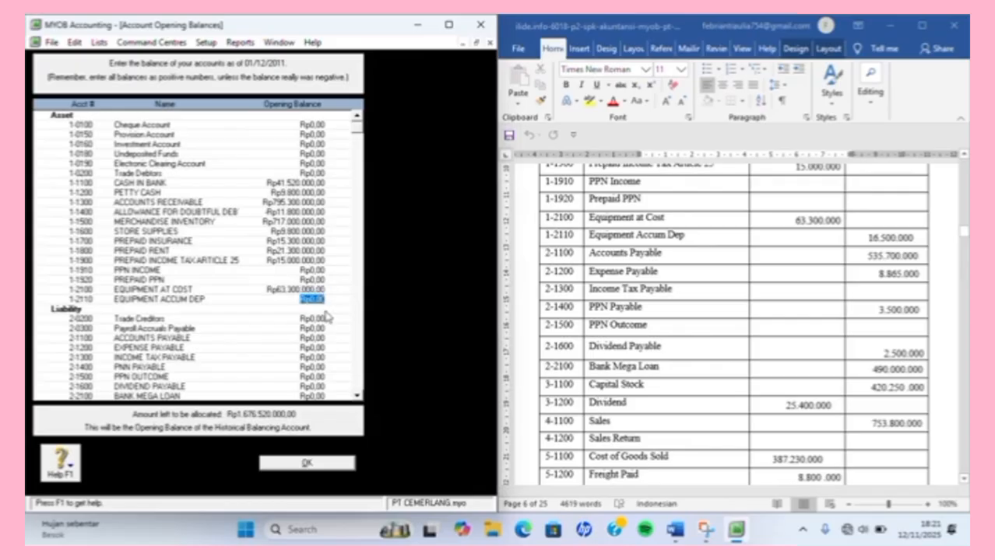
type("16500000")
key("Tab")
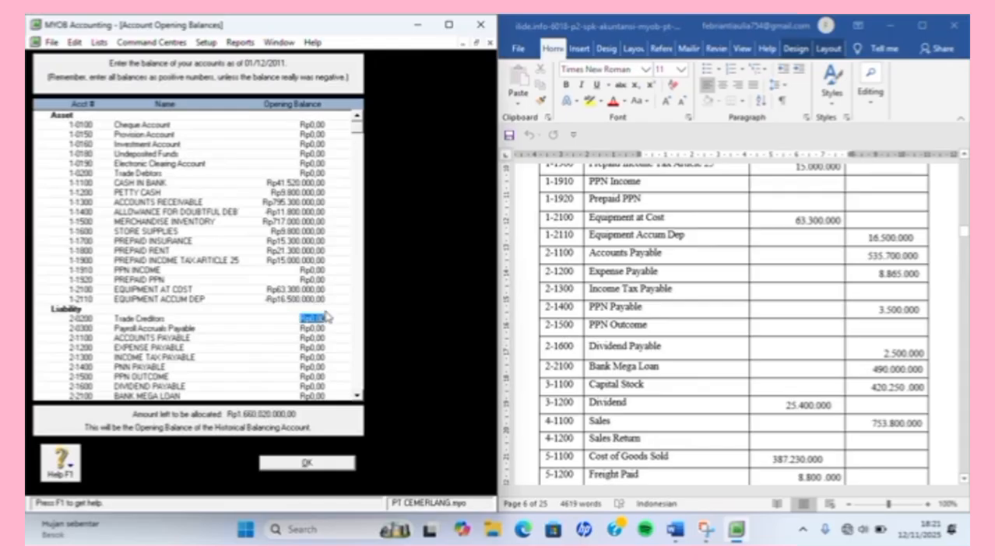
Enter Accounts Payable at 535.700.000 and Expense Payable at 8.865.000.
key("Tab")
key("Tab")
type("535.700.000")
key("Tab")
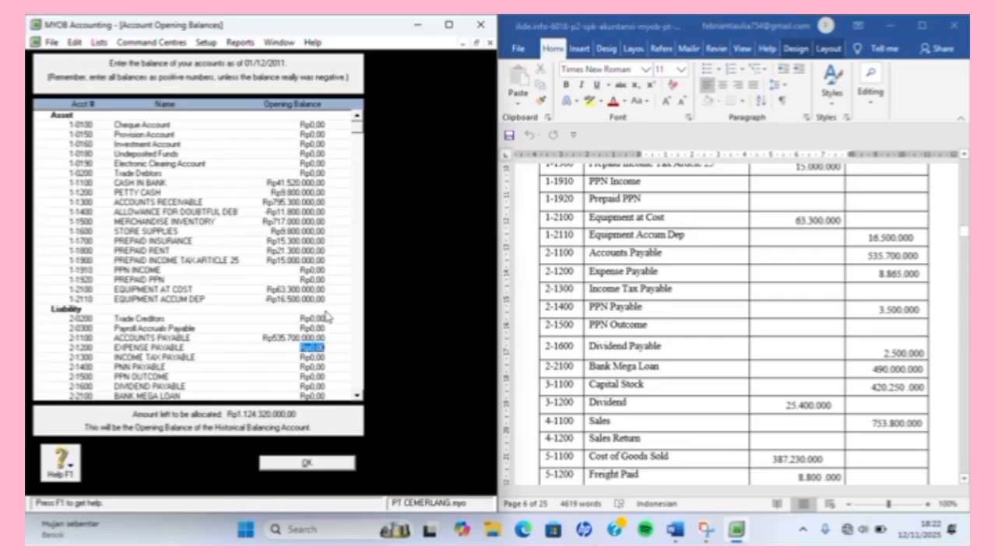
type("8865000")
key("Tab")
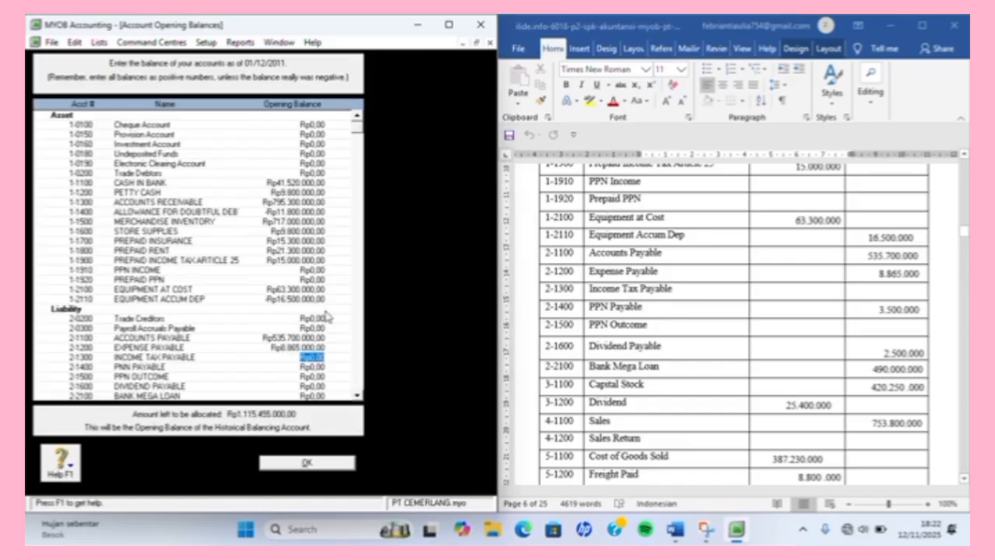
Enter PNN Payable 3.500.000, Dividend Payable 2.500.000 and Bank Mega Loan 490.000.000, skipping zero rows.
key("Tab")
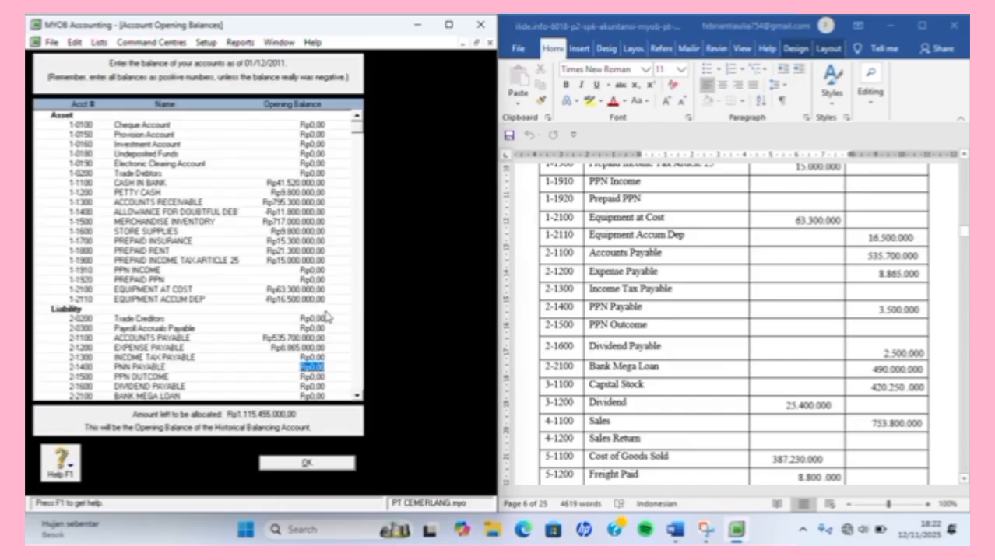
type("3500000")
key("Tab")
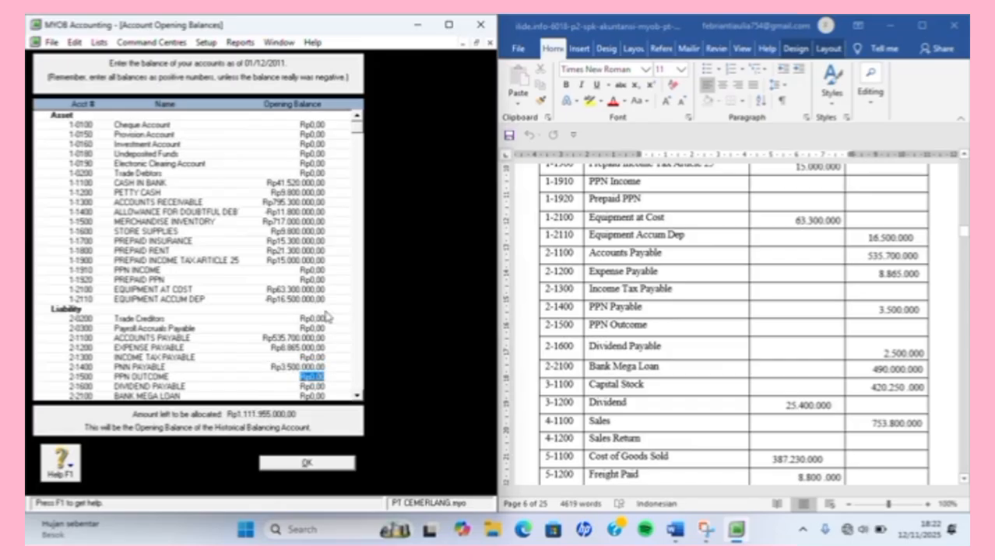
key("Tab")
type("2500000")
key("Tab")
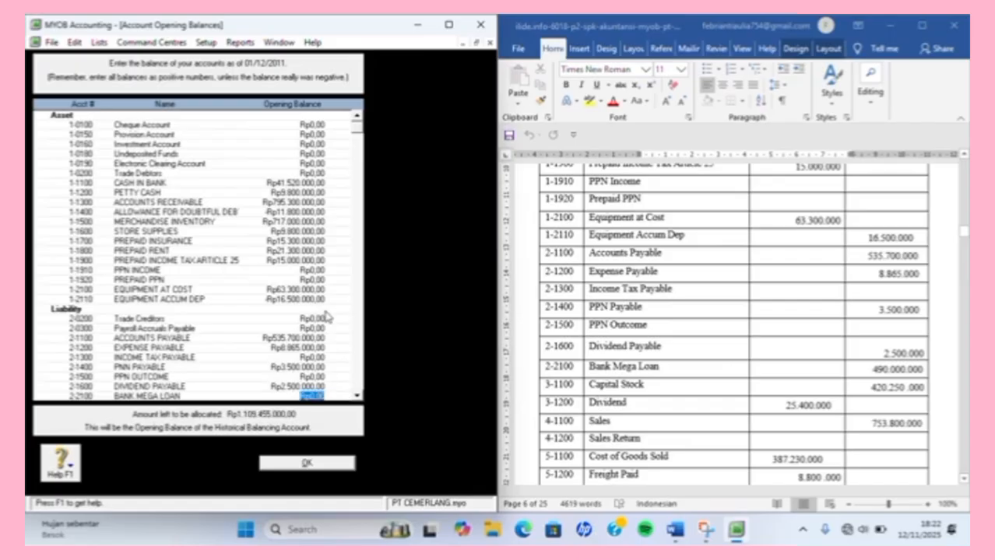
type("490000000")
Commit the Bank Mega Loan balance and enter Capital Stock at 420.250.000.
key("Tab")
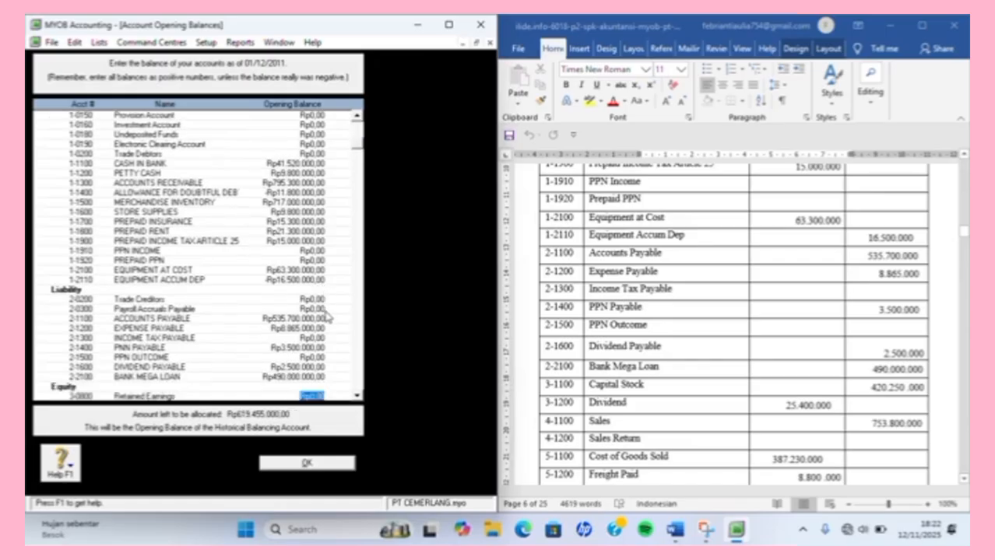
key("Tab")
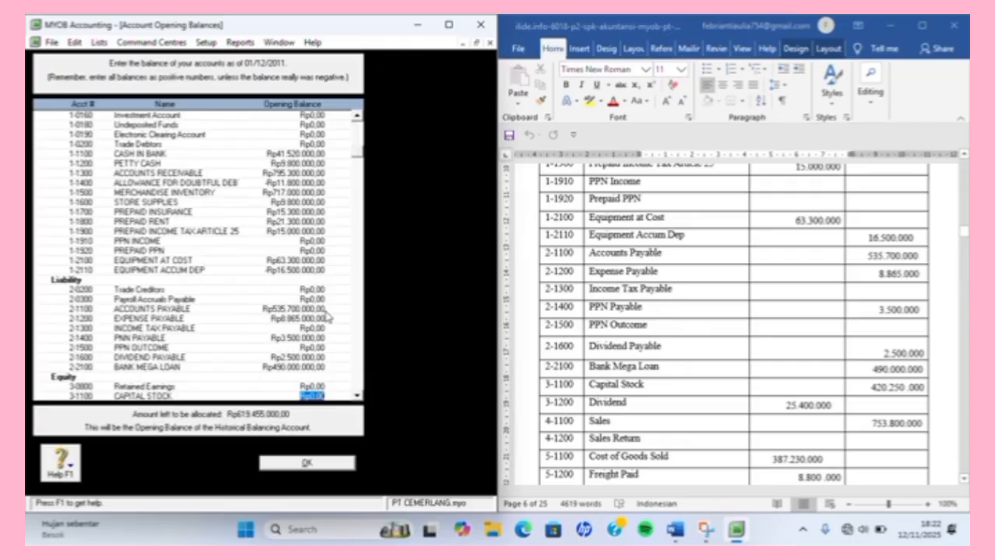
type("420.250.000")
key("Tab")
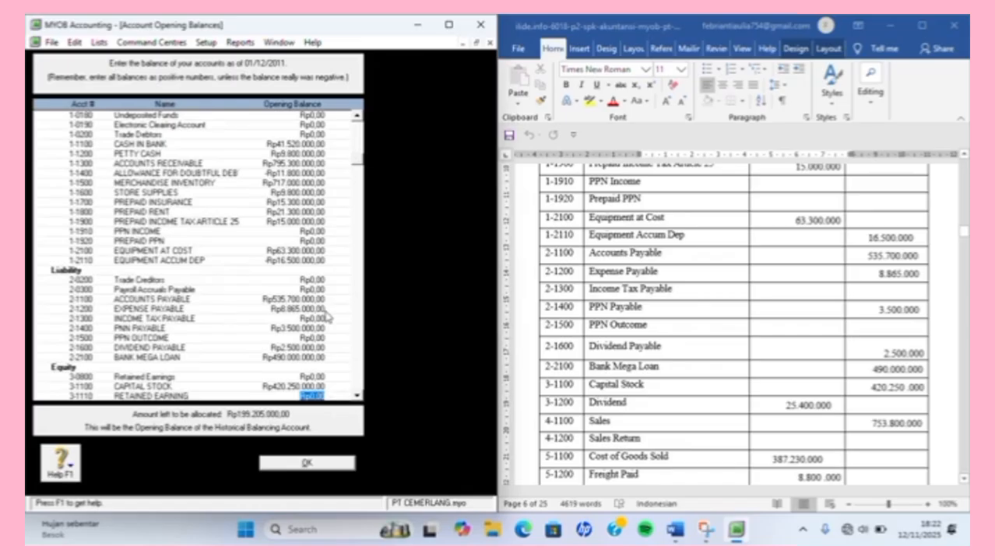
Clear the mistaken Retained Earning amount to zero and enter Dividend as 25.400.000.
type("-Rp25.400.0")
type("00000")
key("Tab")
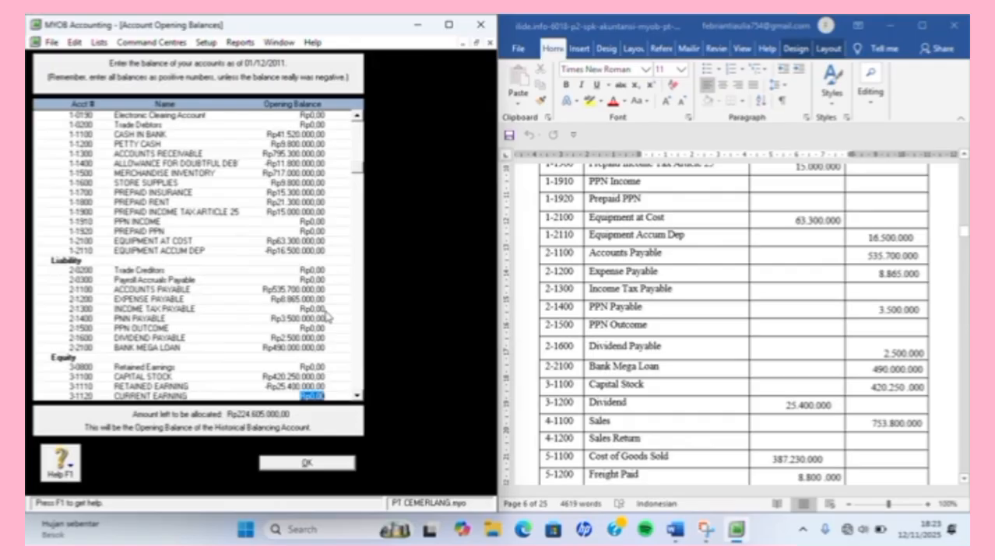
key("Up")
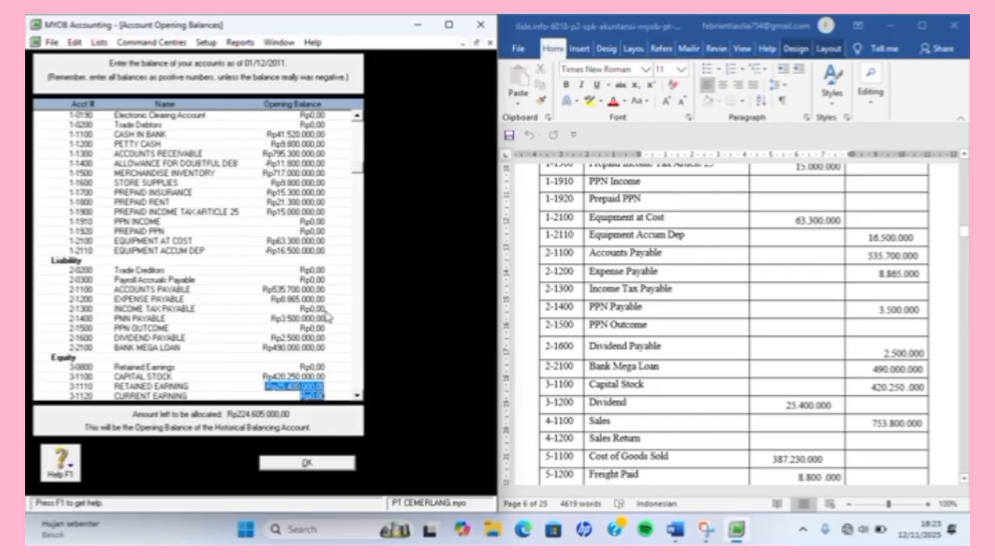
key("BackSpace")
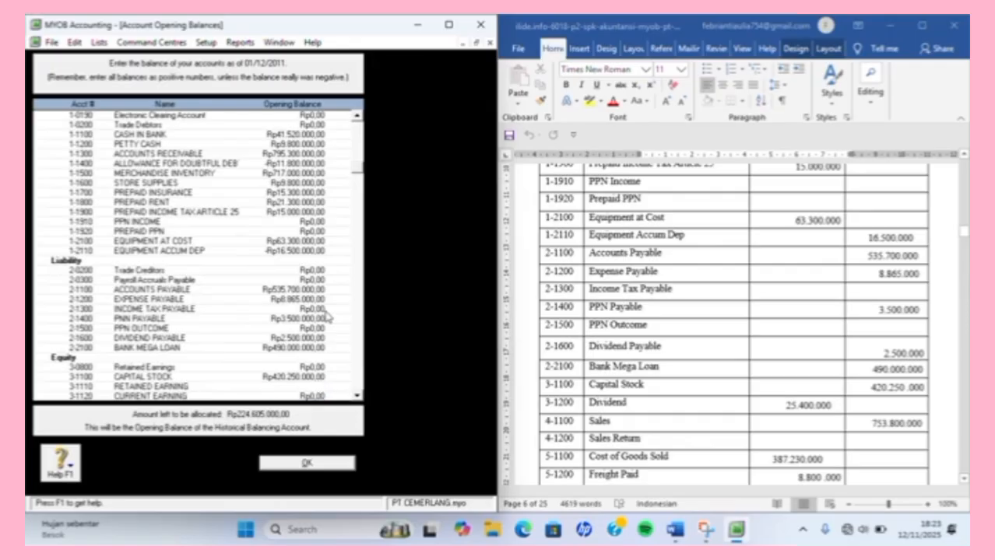
key("Down")
key("Down")
key("Down")
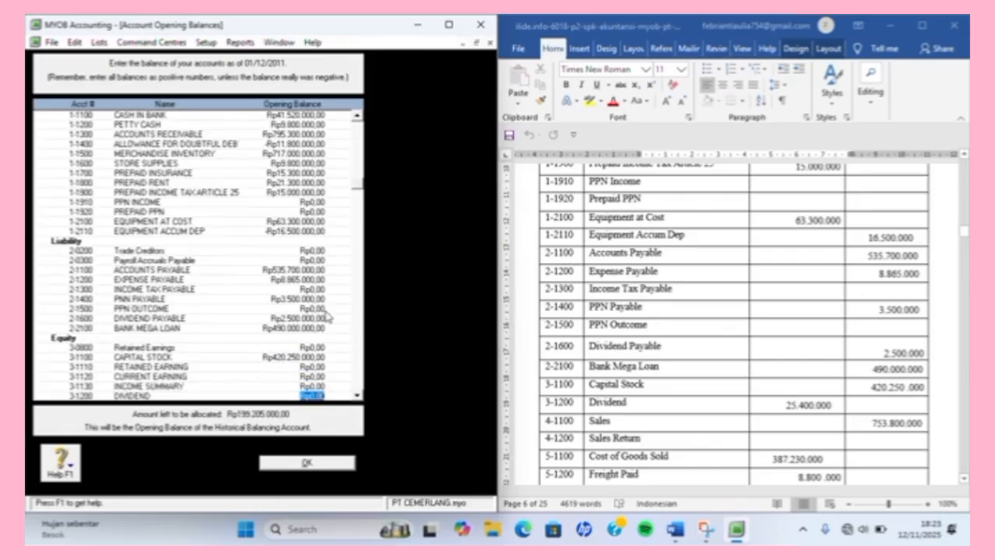
type("25.400.000")
key("Down")
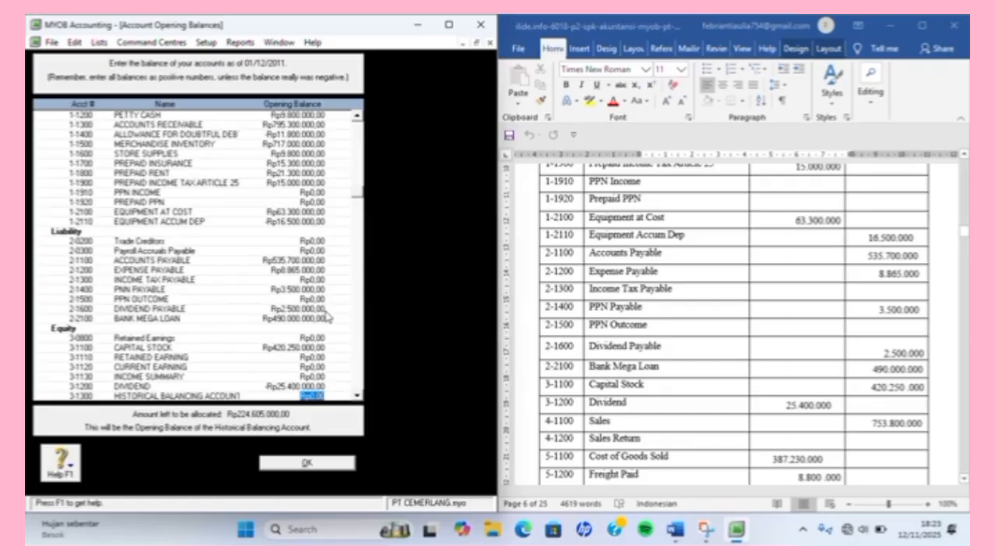
key("Down")
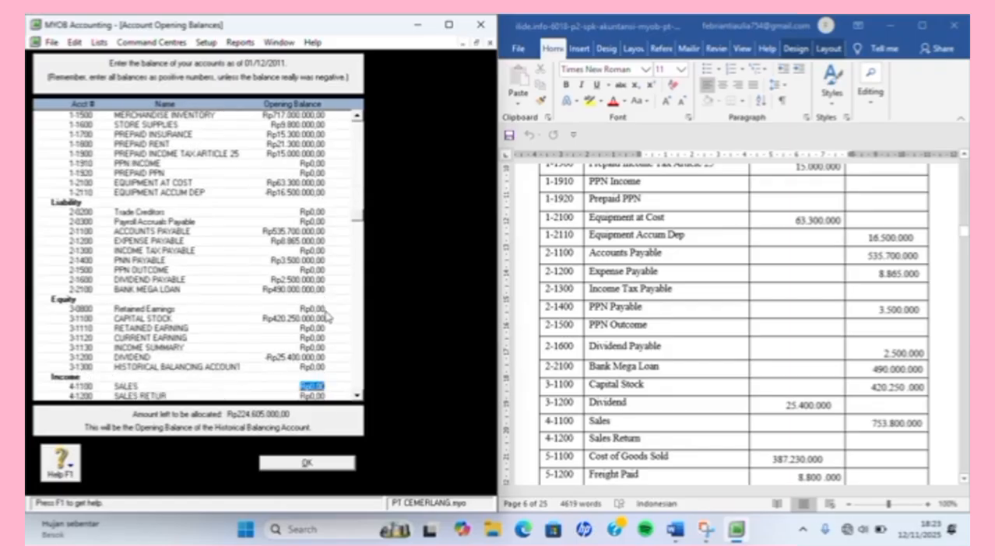
Enter Sales at 753.800.000 and Cost of Goods Sold at 387.230.000, skipping Sales Retur.
type("753.")
type("800.000")
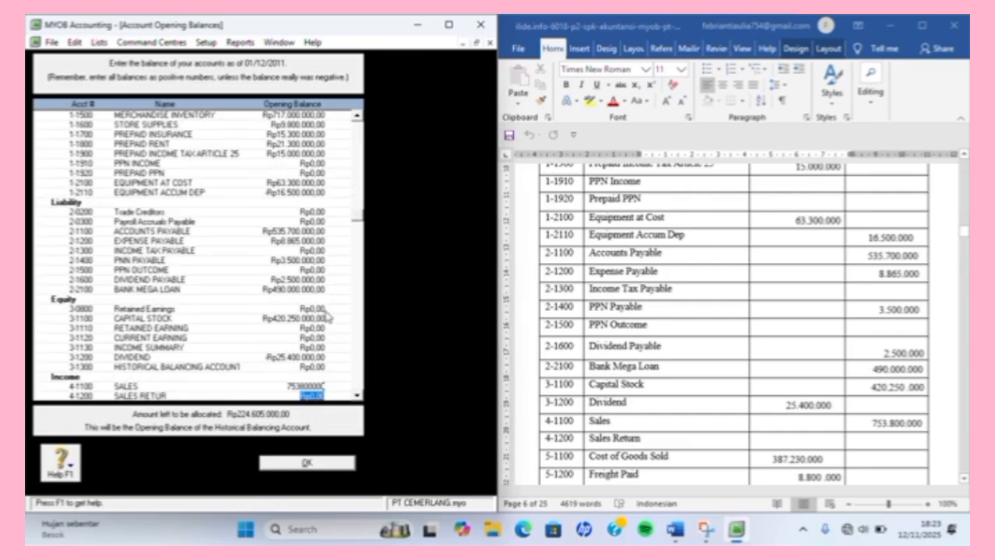
key("Tab")
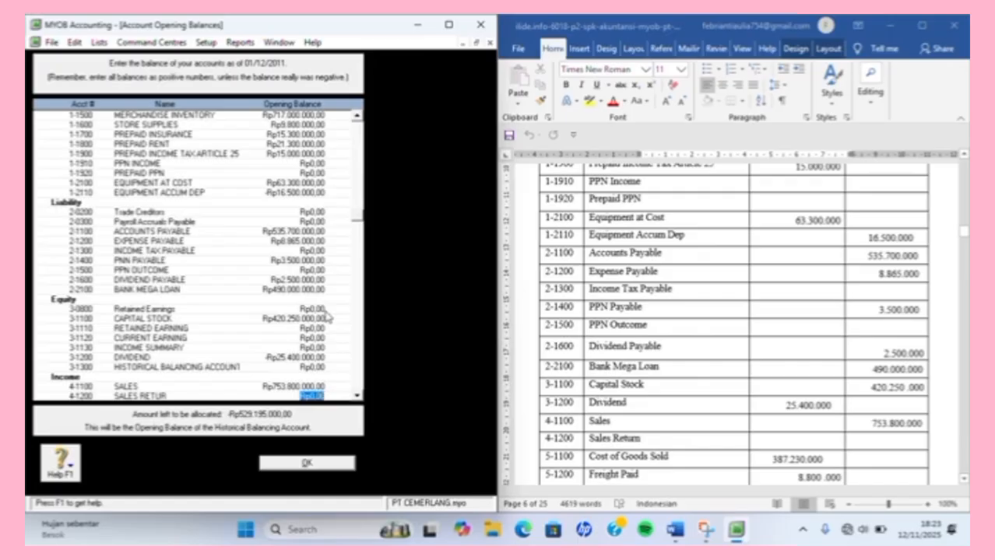
key("Tab")
type("3")
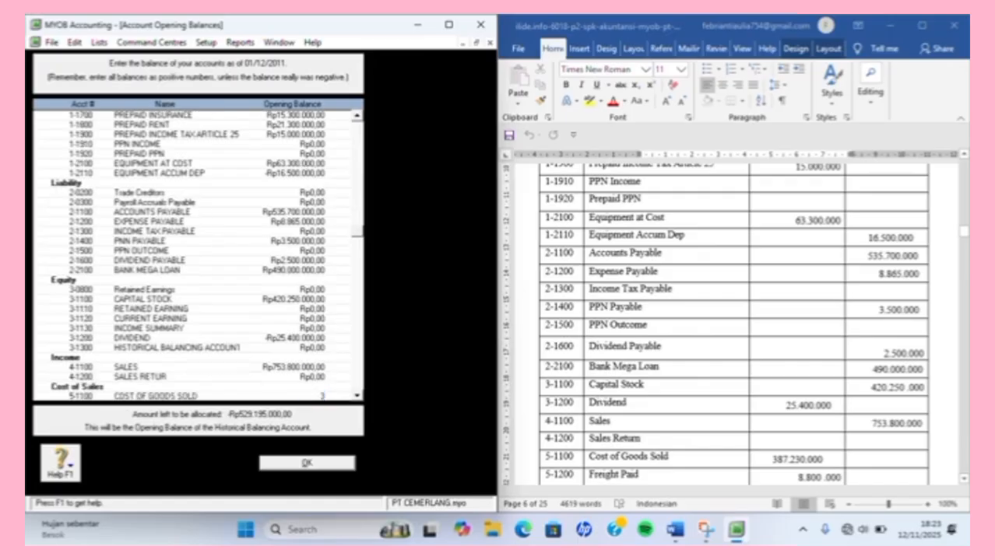
type("87.230.000")
key("Tab")
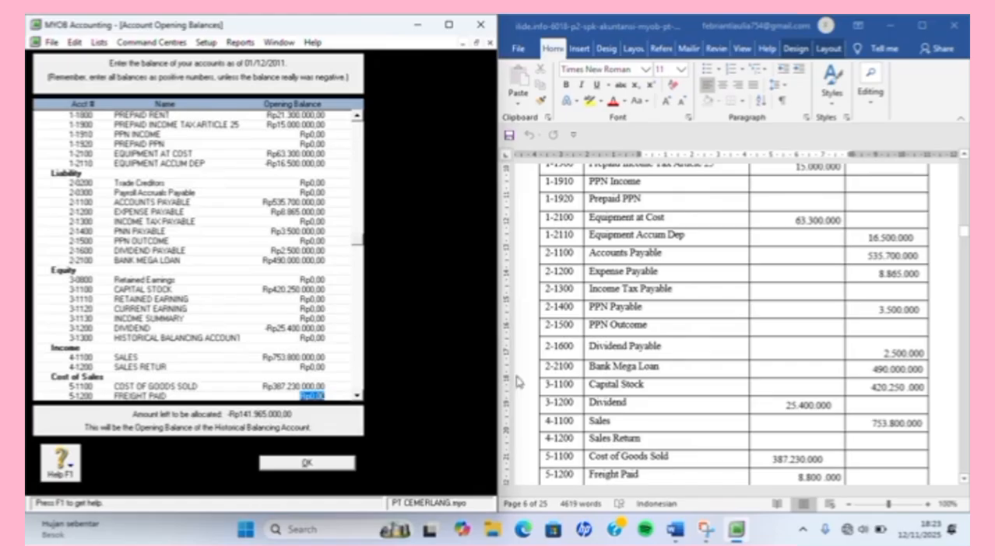
scroll(536, 387, "down", 3)
scroll(536, 387, "down", 3)
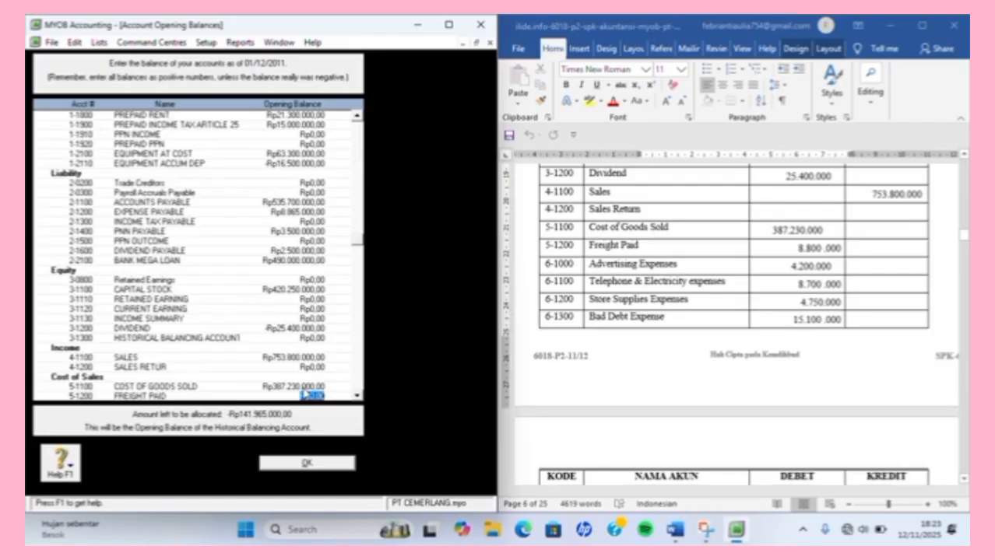
Enter Freight Paid 8.800.000, Advertising 4.200.000, Telephone & Electricity 8.700.000, Store Supplies 4.750.000, Bad Debts 15.100.000.
type("8800000")
key("Tab")
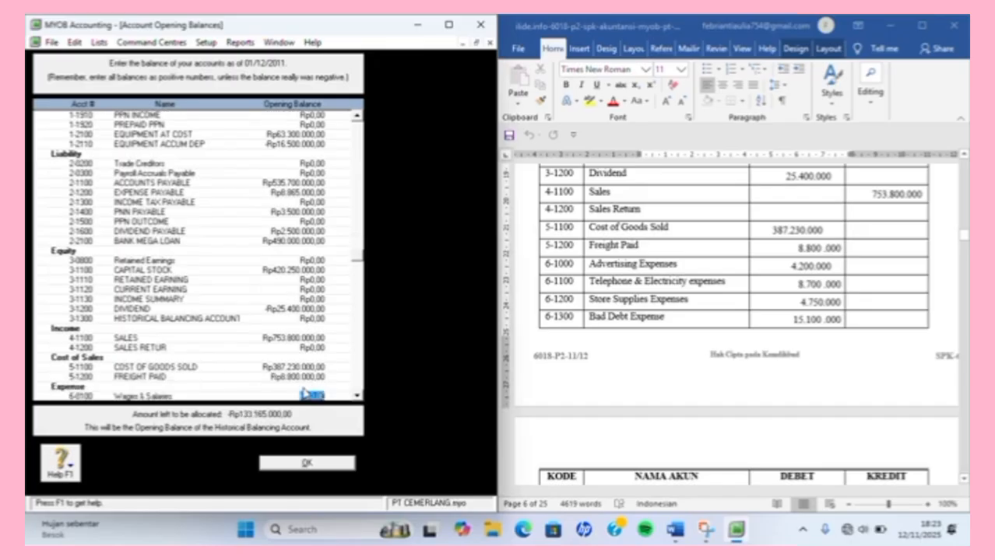
key("Tab")
key("Tab")
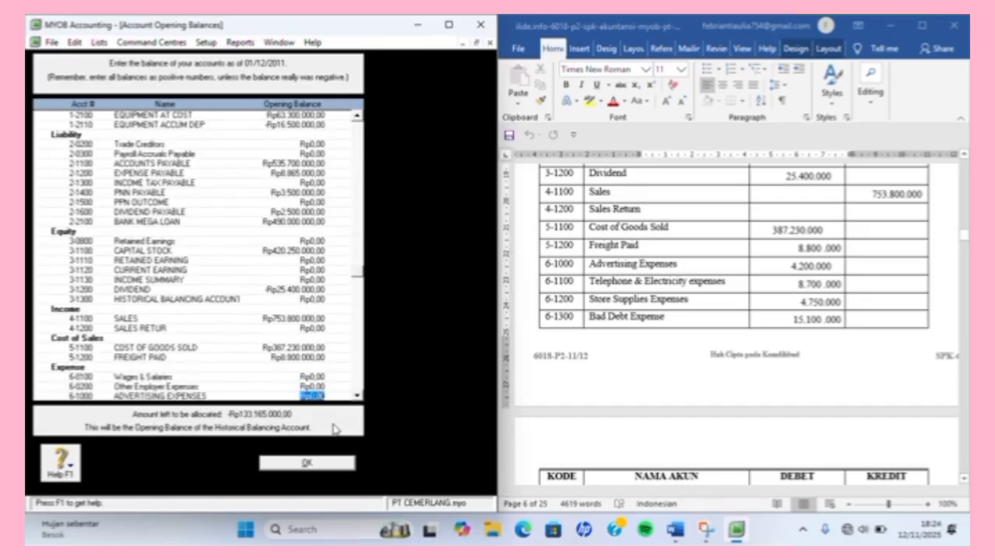
type("4200000")
key("Tab")
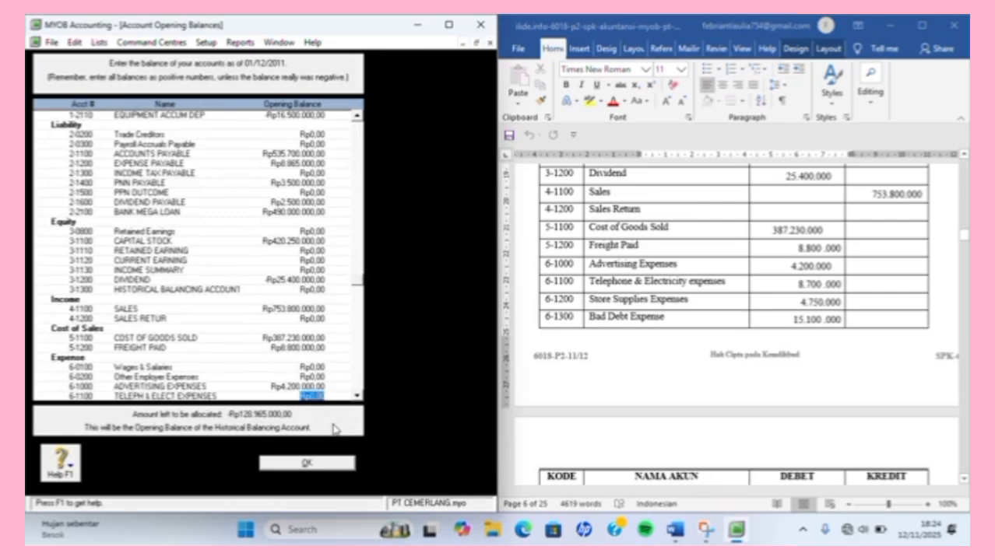
type("8700000")
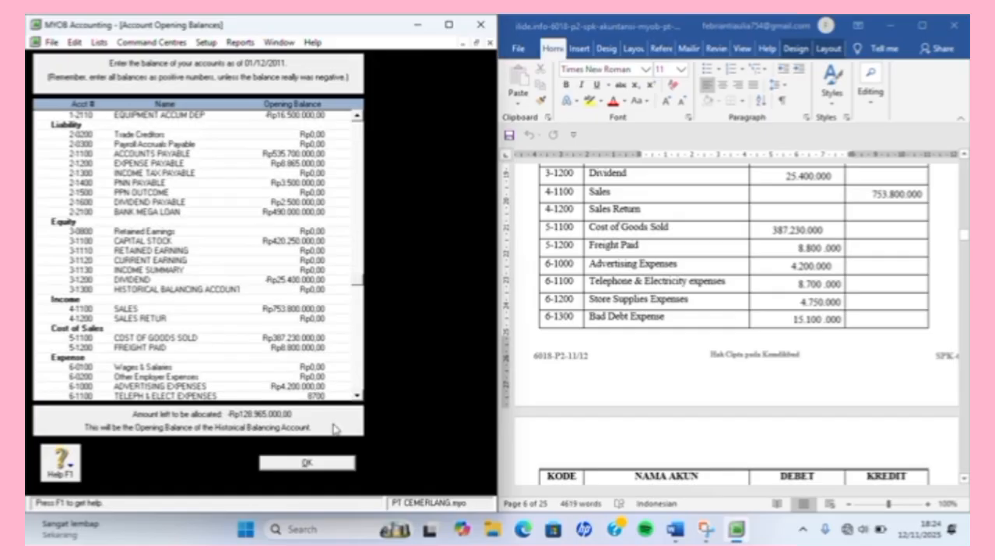
key("Tab")
type("4")
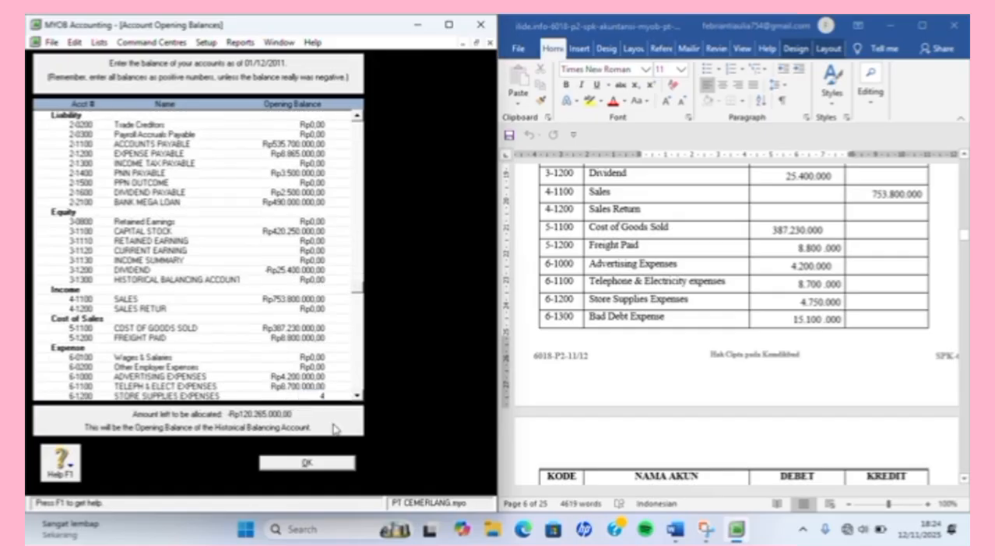
type(".750.000")
key("Tab")
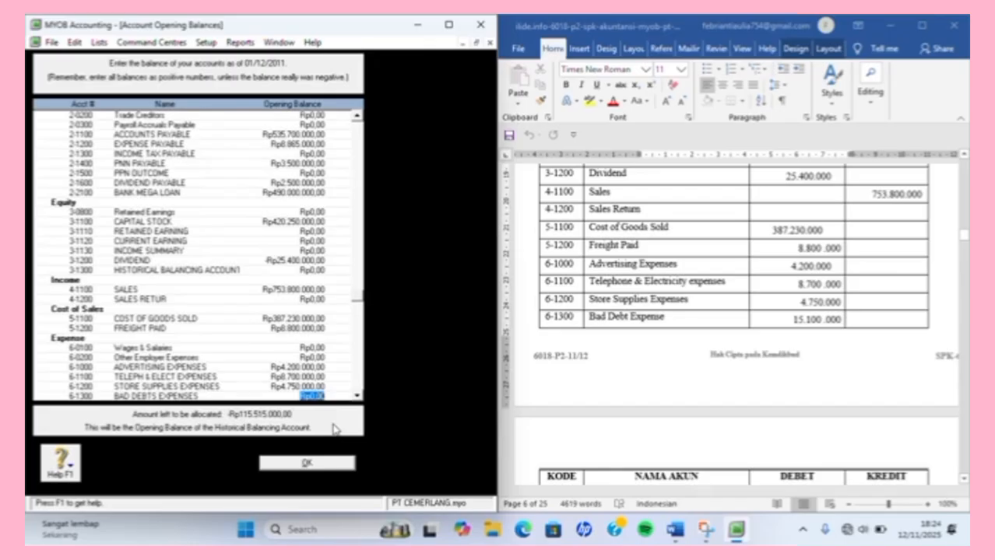
type("15100000")
key("Tab")
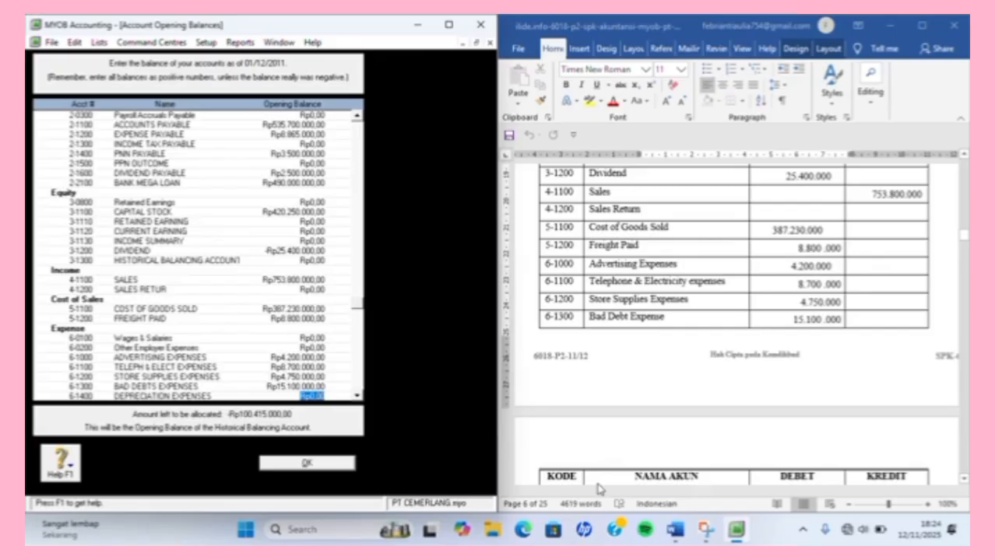
Enter Depreciation 16.500.000, Insurance 14.300.000, Rent 23.300.000, Wages & Salaries 36.300.000, Other Operating 9.300.000.
scroll(600, 489, "down", 3)
scroll(600, 489, "down", 3)
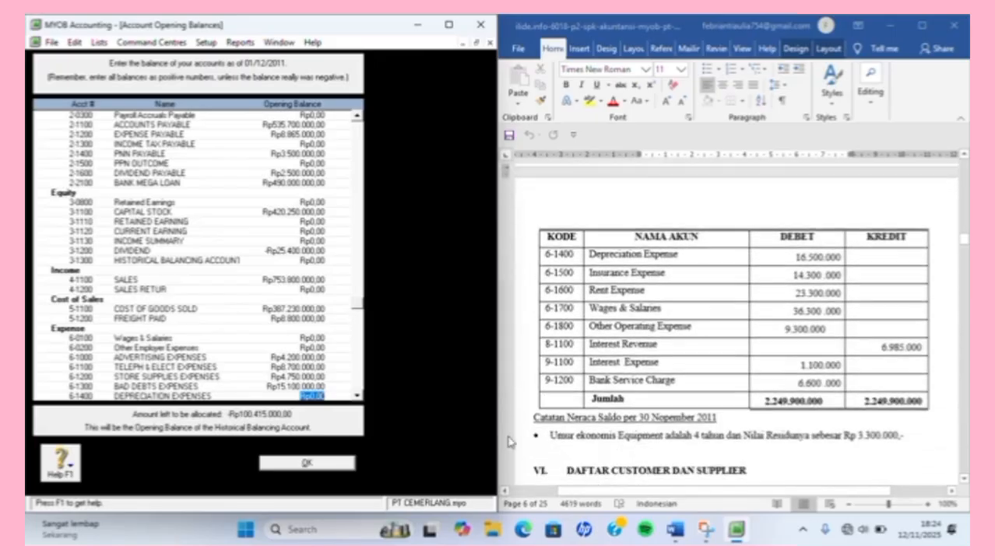
type("16.500.000")
key("Tab")
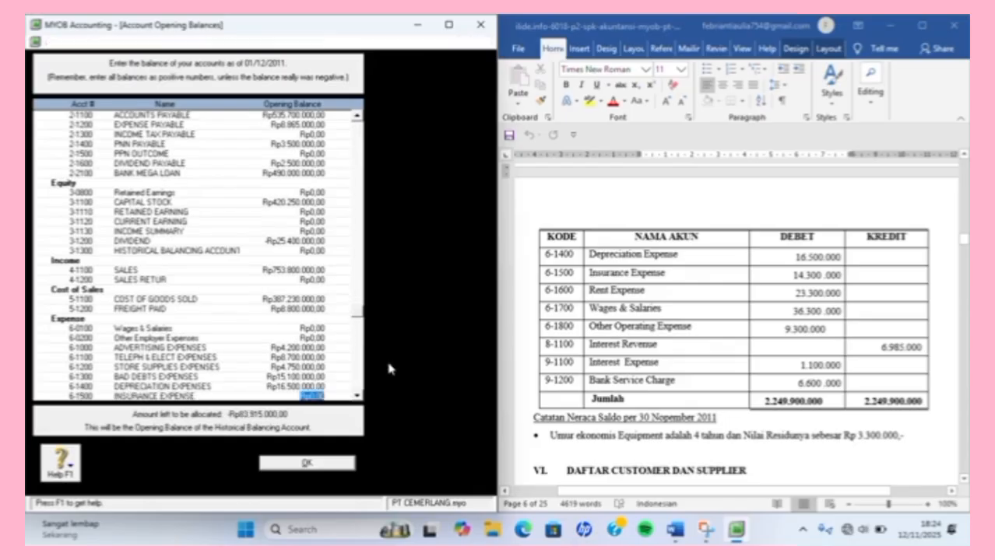
type("14.300.0")
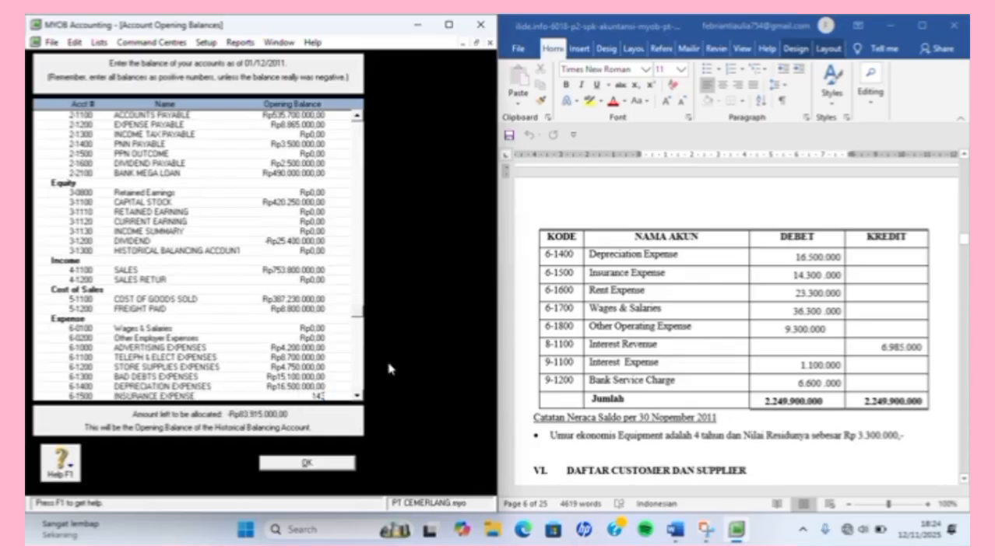
type("000")
key("Tab")
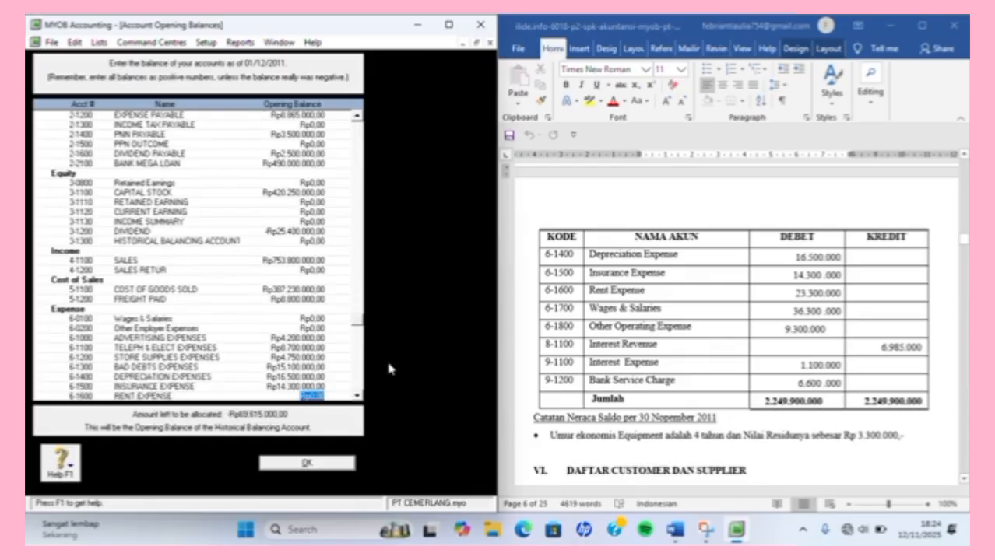
type("2")
type("3.300.000")
key("Tab")
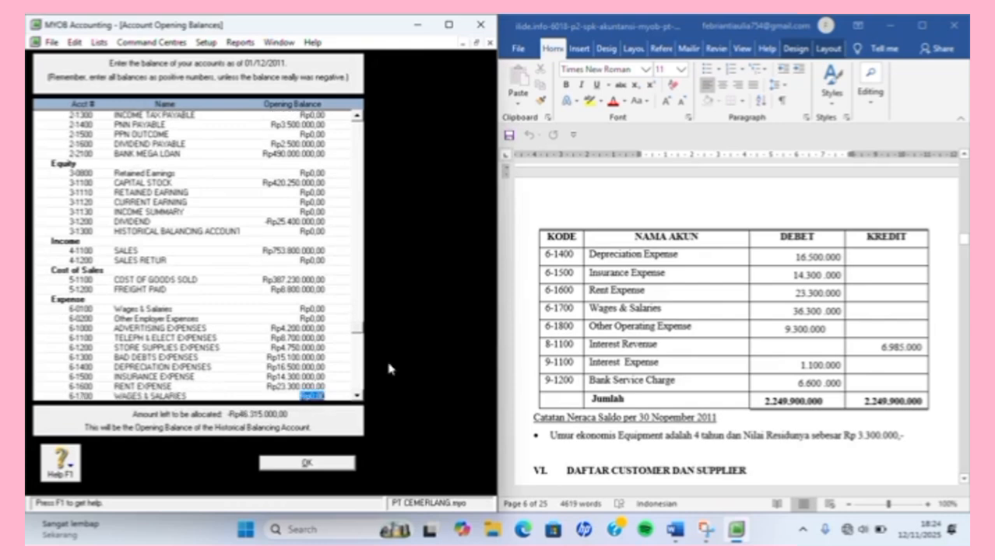
type("36.300.0")
type("00000")
key("Tab")
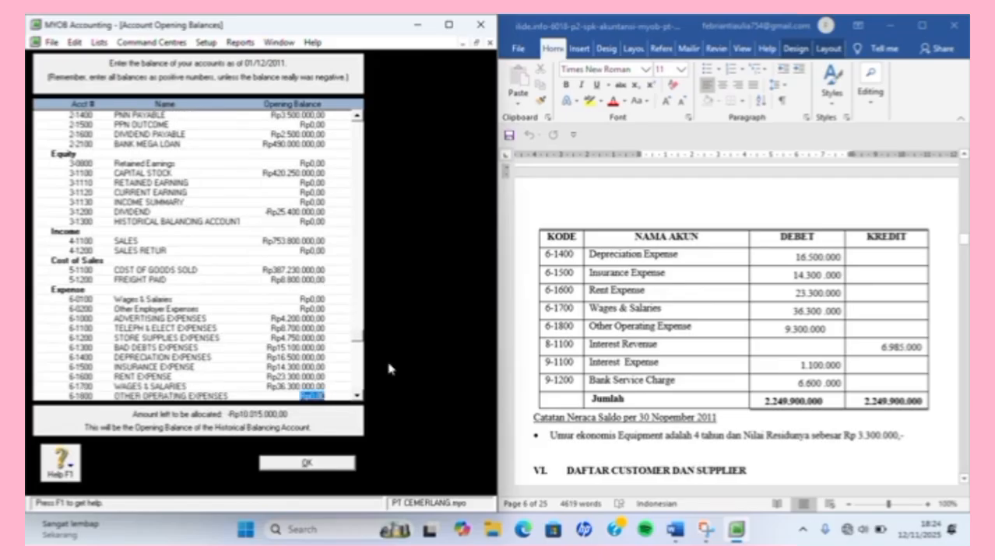
type("9300000")
key("Tab")
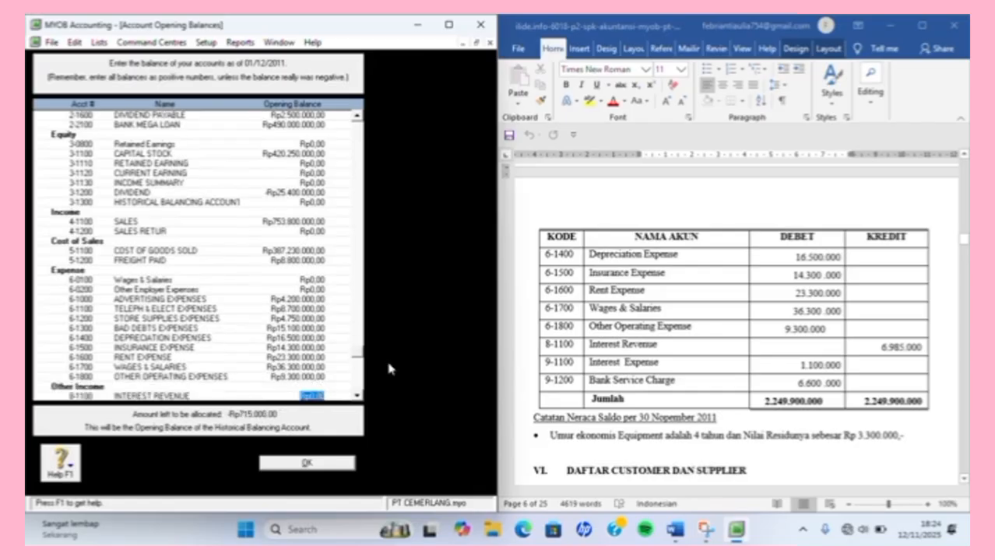
Enter Interest Revenue 6.985.000, Interest Expense 1.100.000 and Bank Service Charge 6.600.000, then save the balances.
type("6.")
type("985.0")
type("00")
key("Tab")
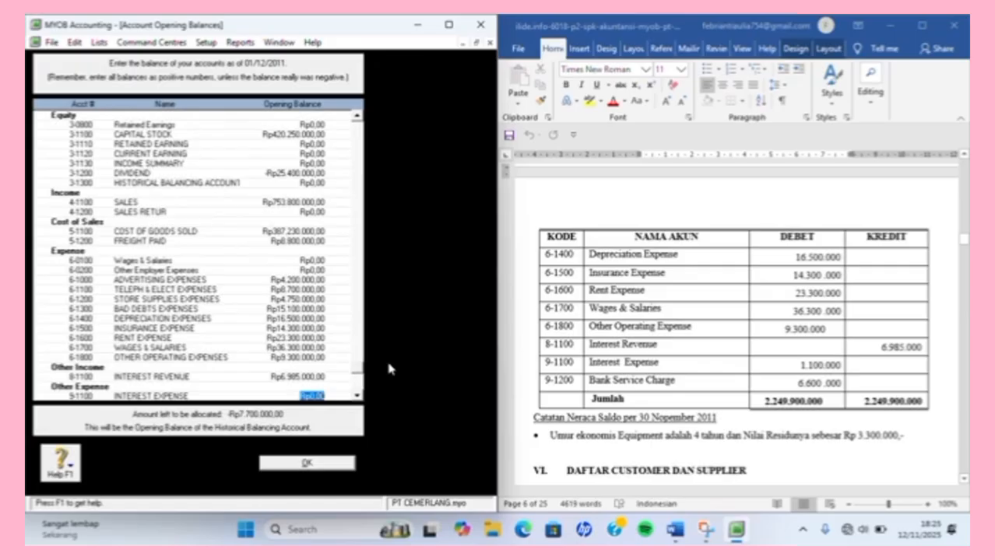
type("1.100.")
type("0000")
key("Tab")
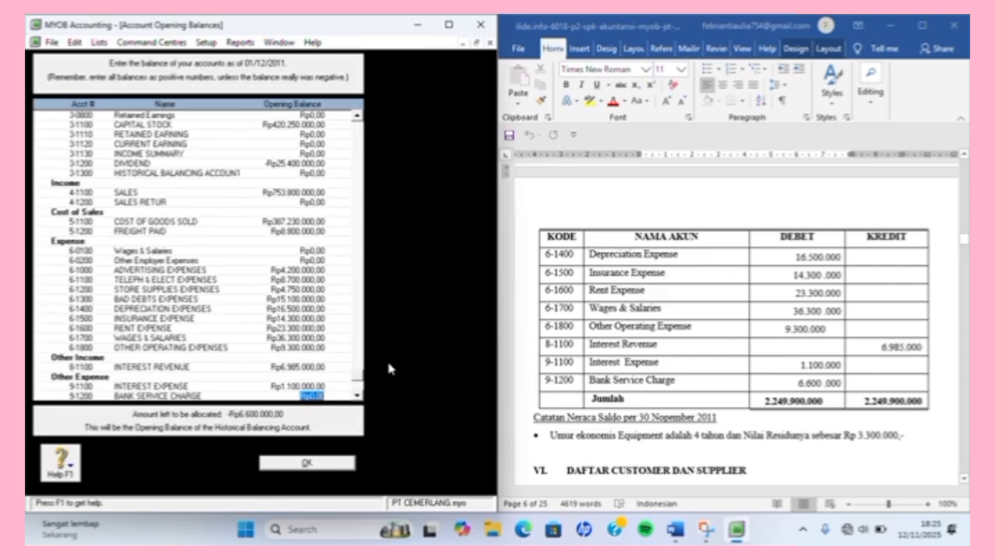
type("6.600.000")
key("Tab")
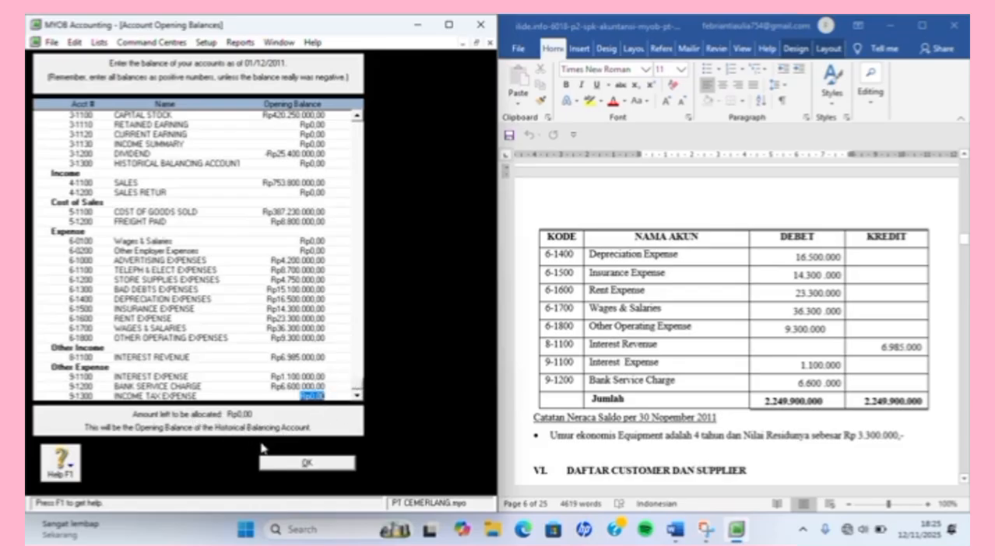
left_click(328, 461)
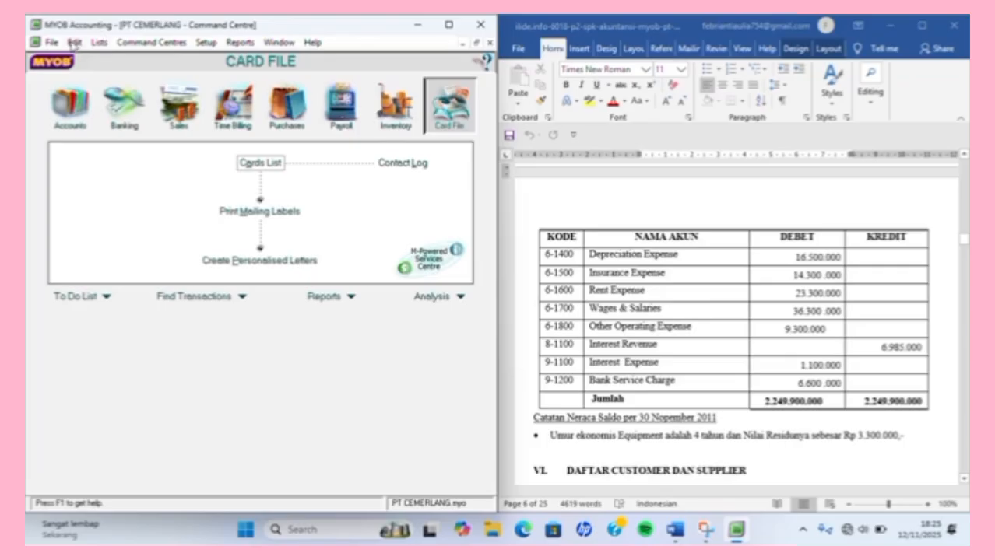
Open the Tax Code List from the Lists menu.
left_click(100, 43)
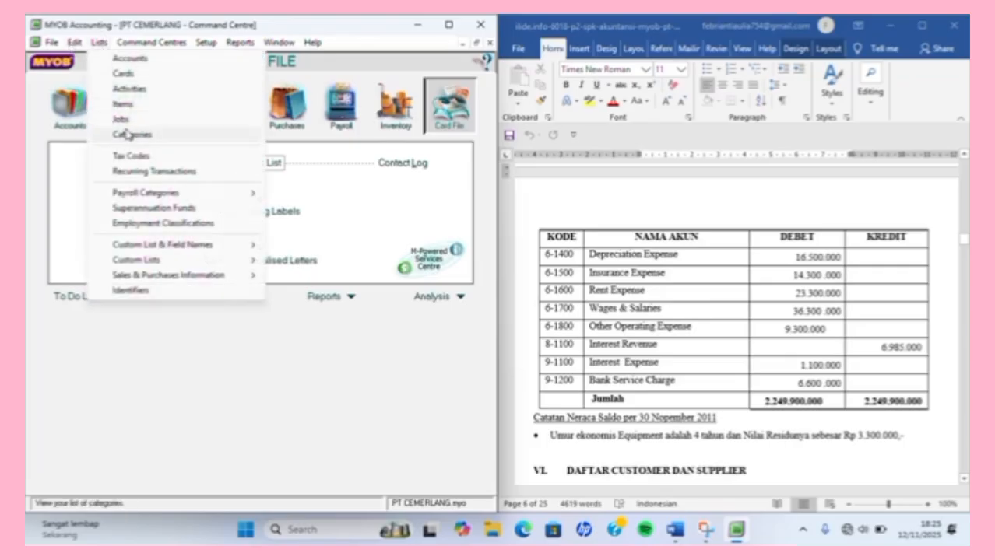
left_click(131, 155)
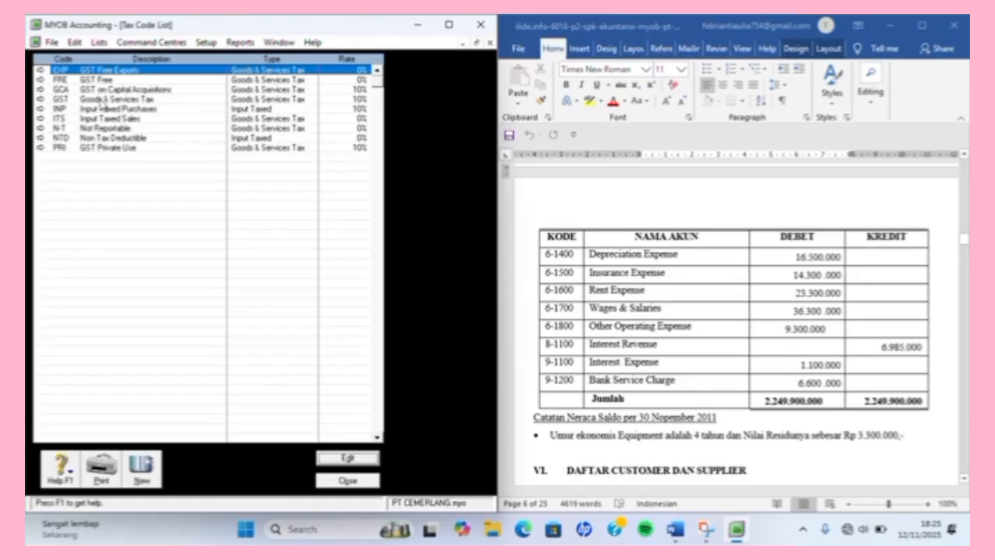
Delete the EXP, FRE, GCA and INP tax codes.
left_click(40, 70)
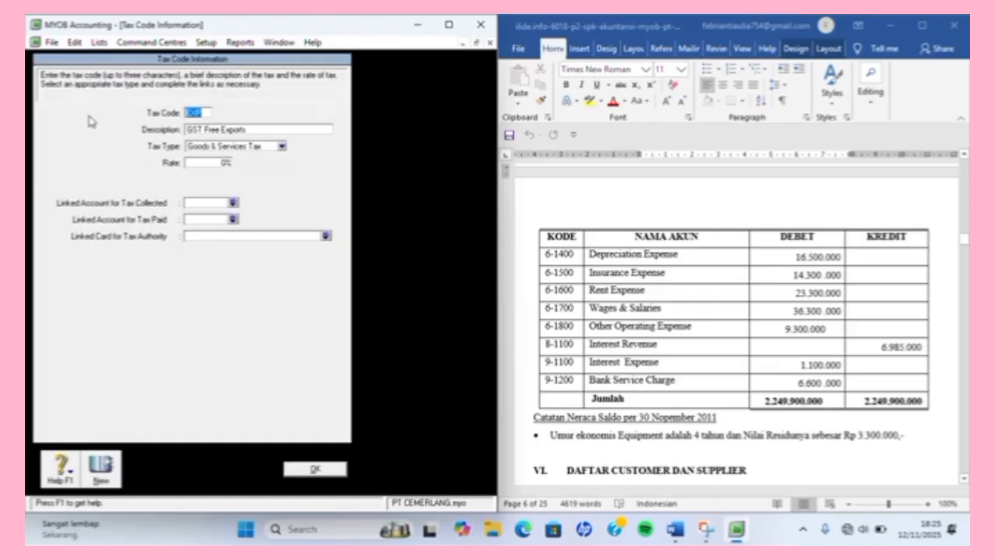
right_click(88, 121)
left_click(111, 127)
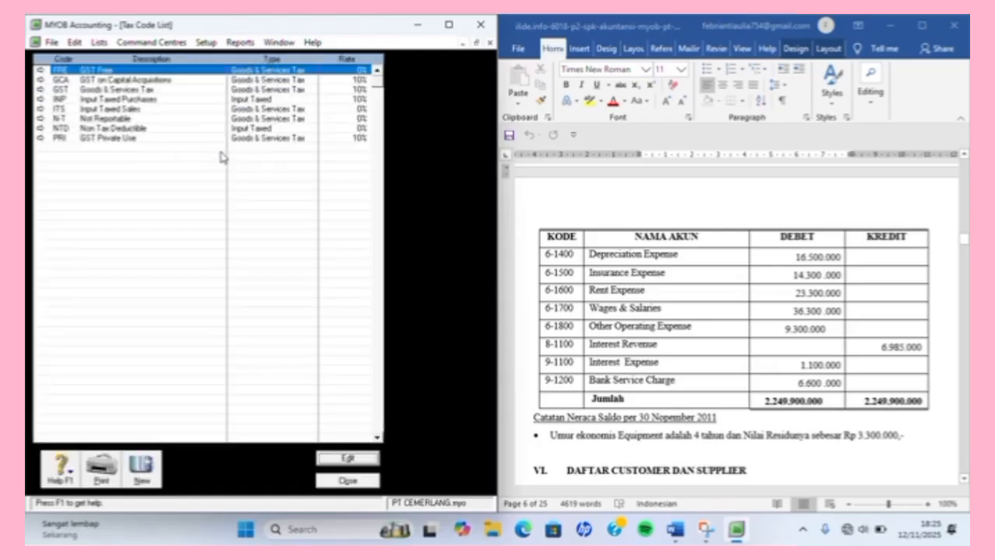
left_click(40, 75)
right_click(42, 72)
left_click(53, 78)
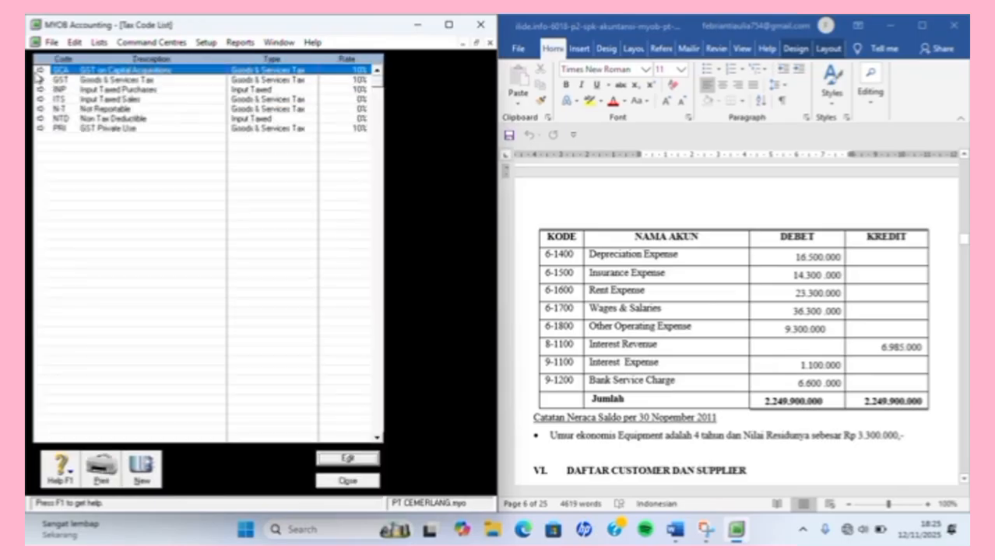
left_click(40, 71)
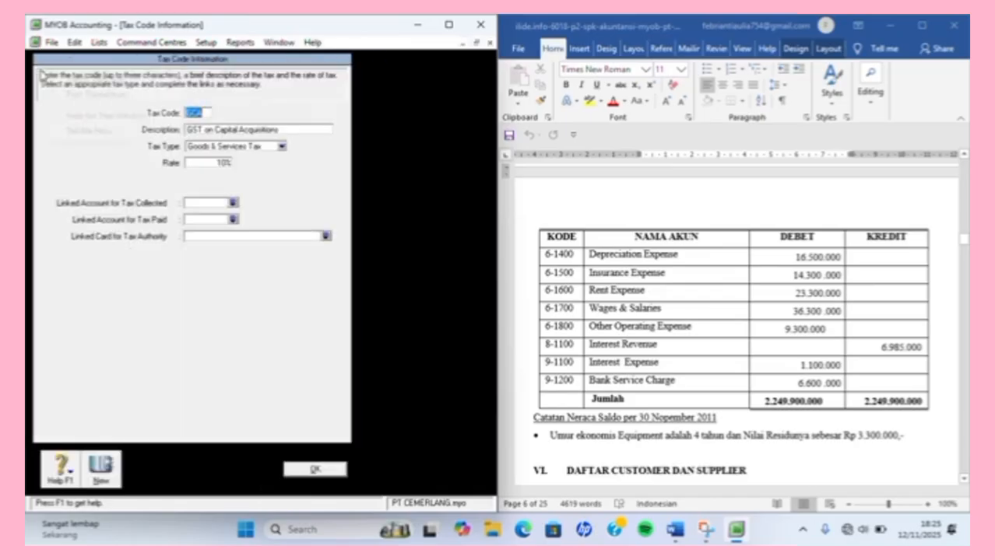
left_click(48, 76)
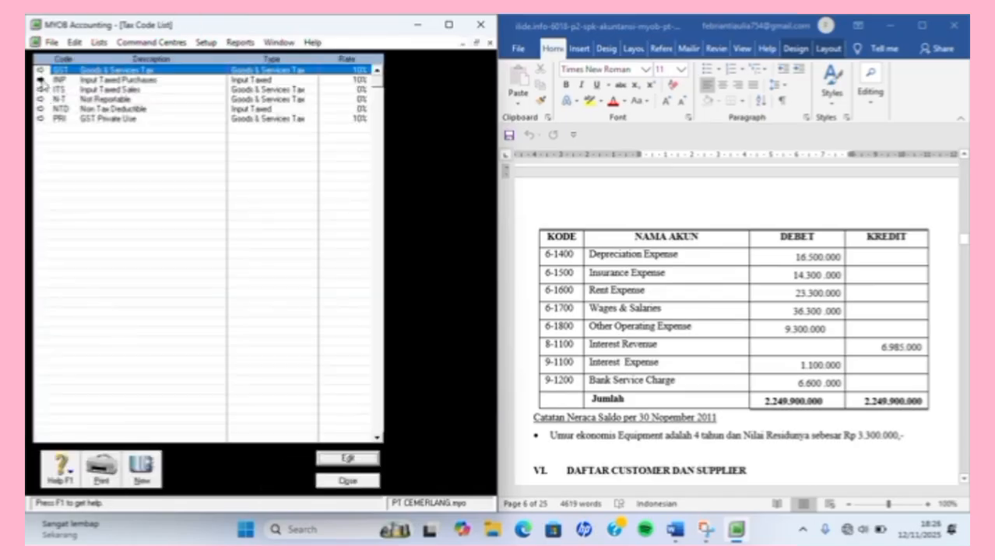
left_click(42, 81)
right_click(48, 82)
left_click(59, 90)
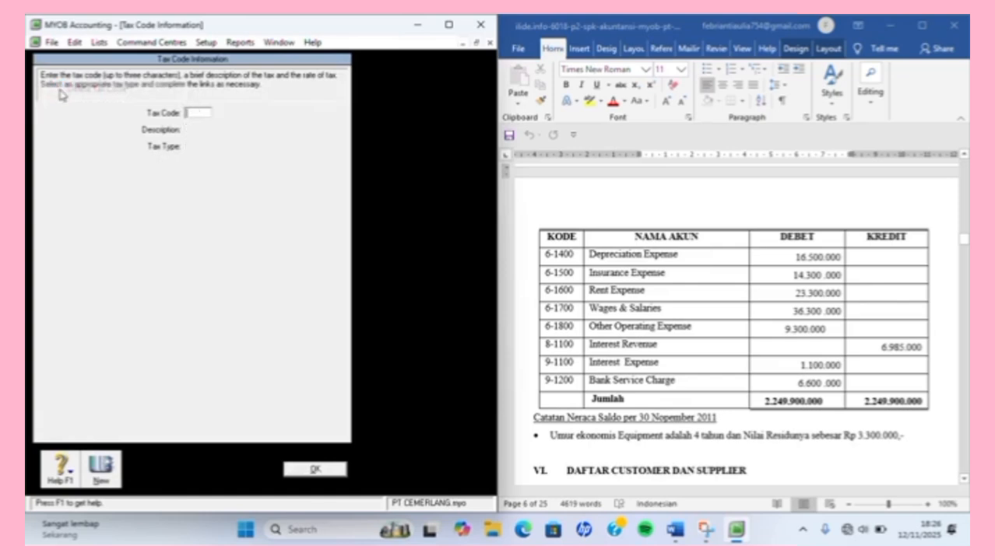
Delete the ITS, NTD and PRI tax codes, leaving only GST and N-T.
left_click(40, 80)
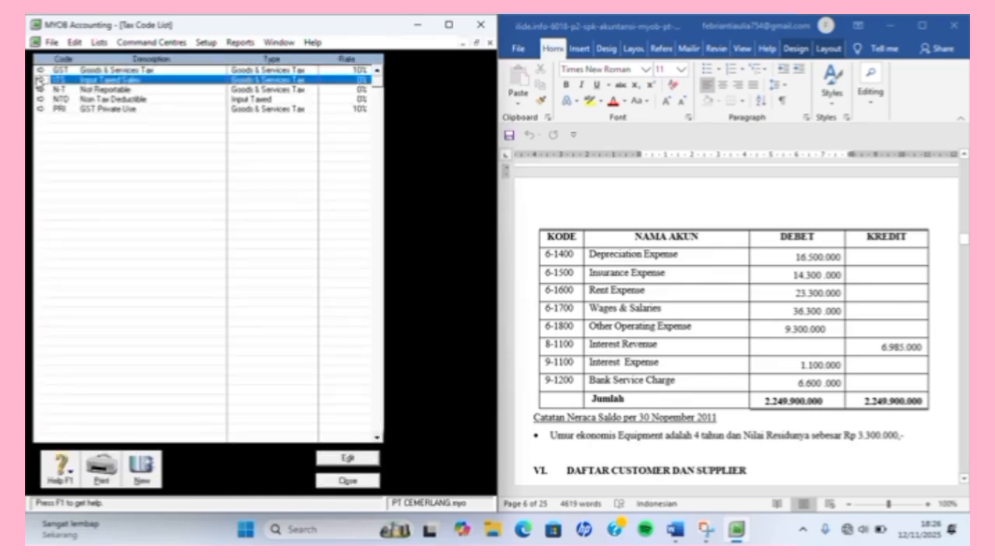
left_click(41, 80)
right_click(45, 81)
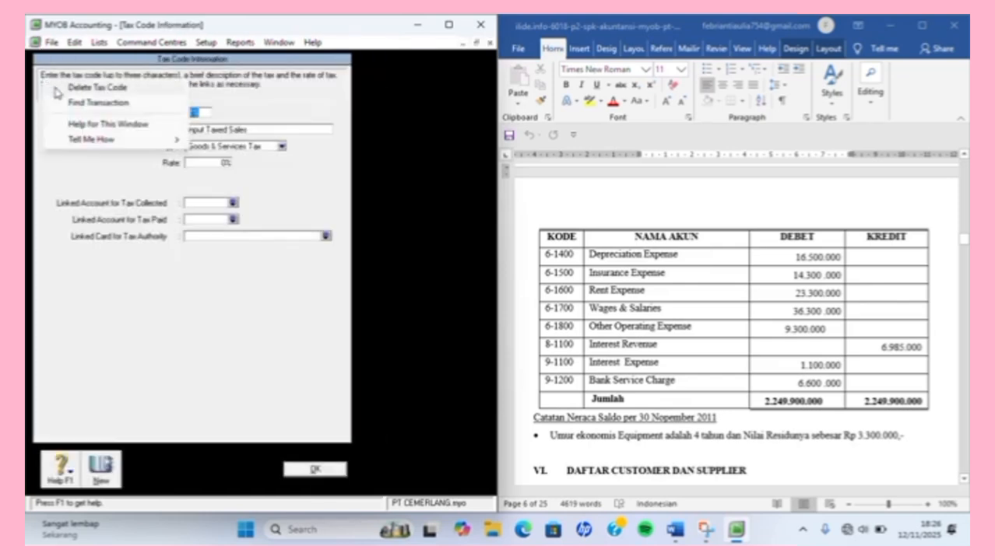
left_click(55, 88)
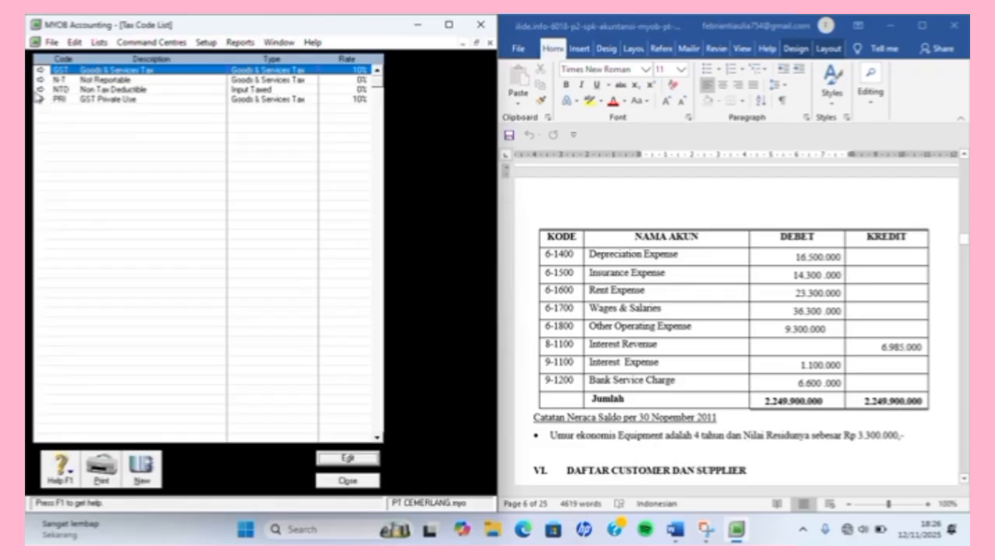
left_click(40, 89)
right_click(47, 96)
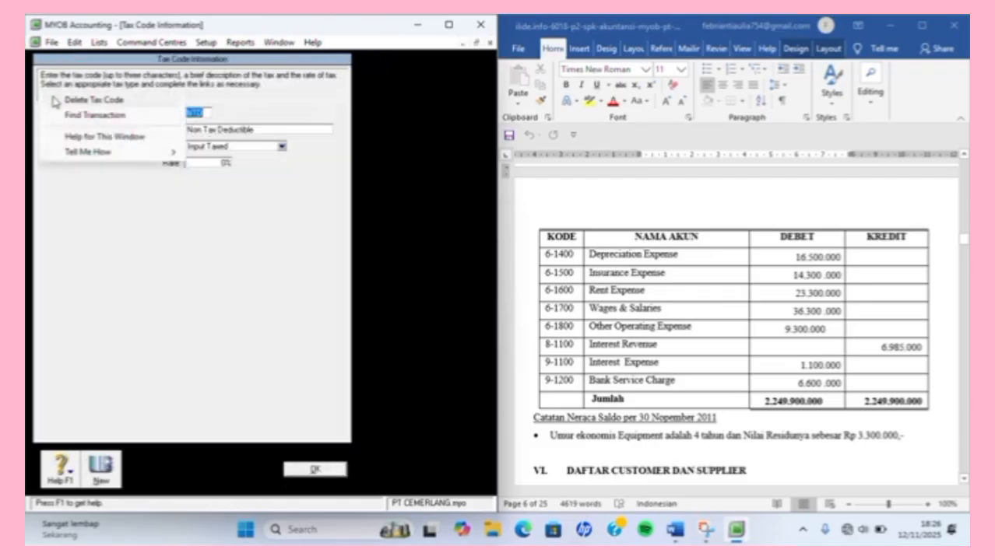
left_click(53, 98)
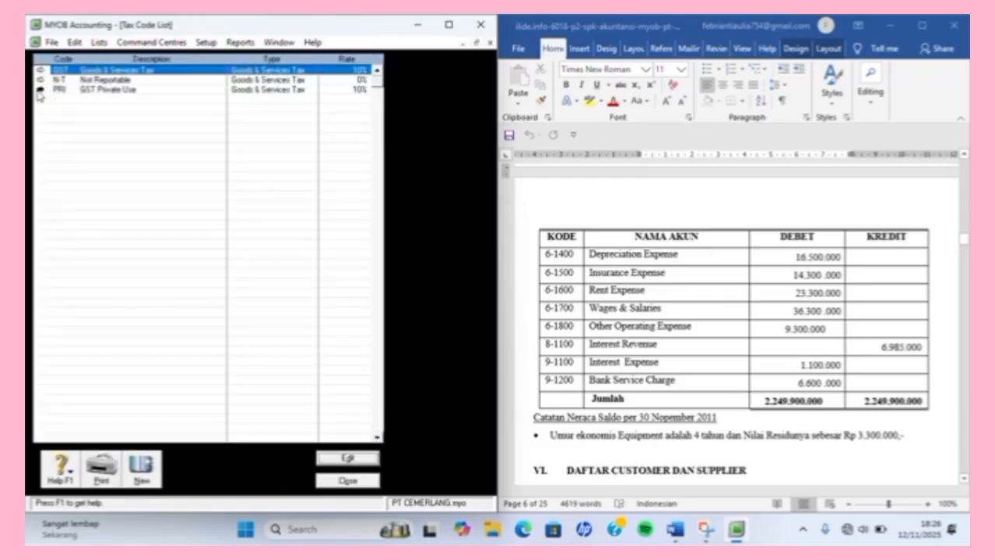
left_click(41, 89)
right_click(38, 94)
left_click(51, 98)
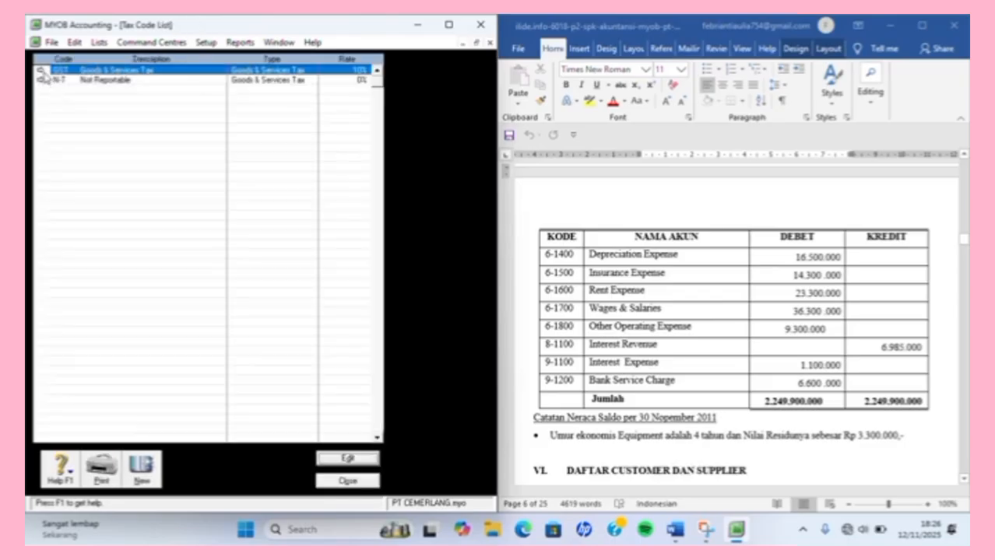
Rename the GST tax code to PPN and enter the description 'PAJAK PERTAMBAHAN NILAI'.
left_click(40, 70)
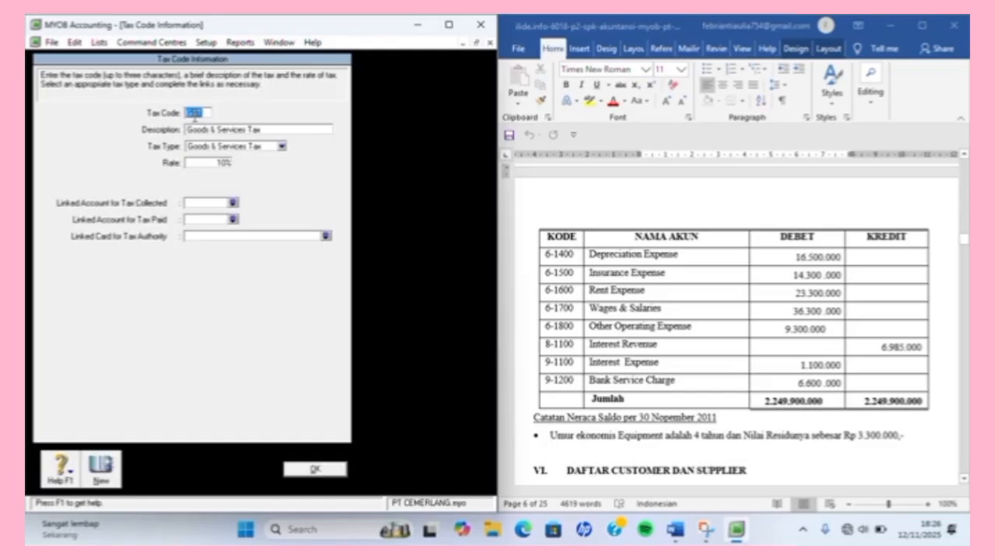
type("PPN")
key("Tab")
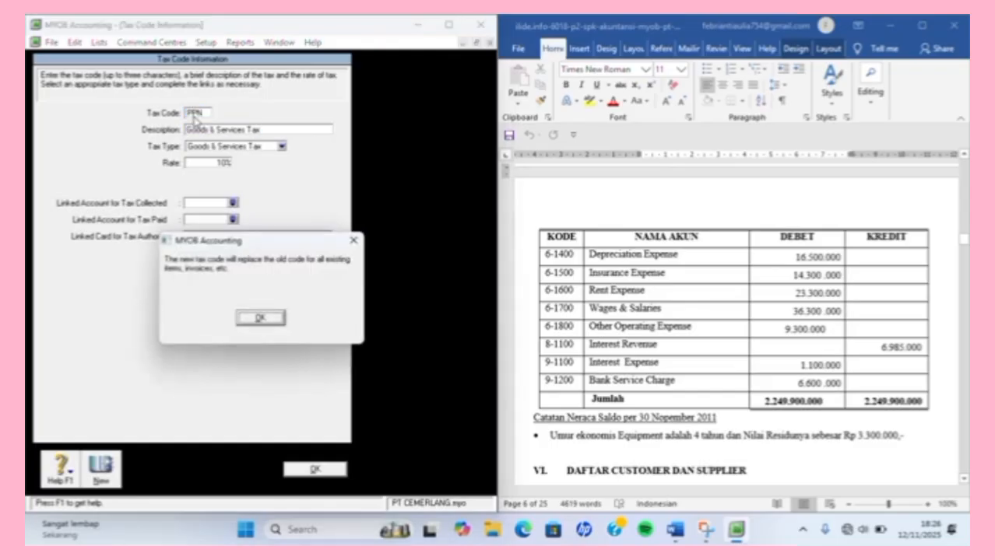
key("Return")
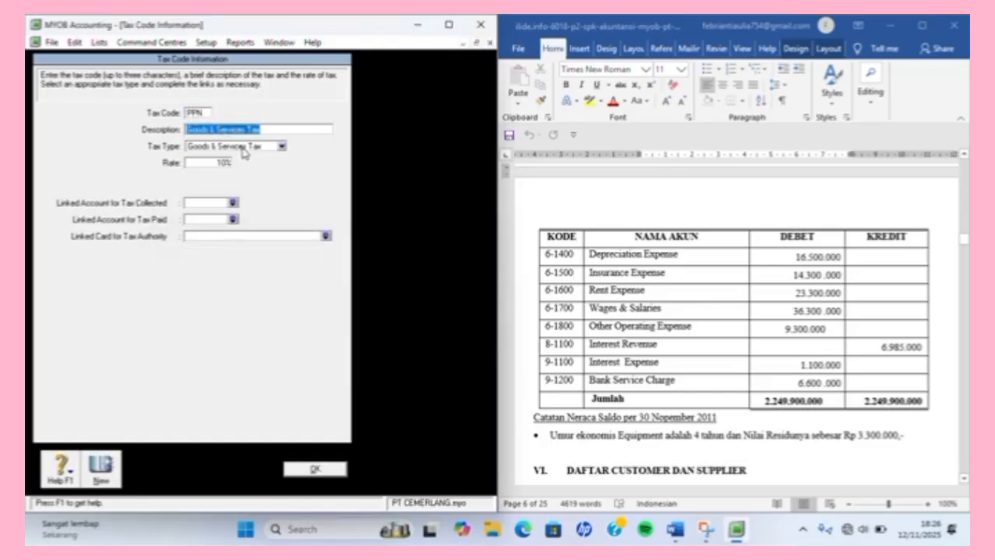
type("PAJAK PER")
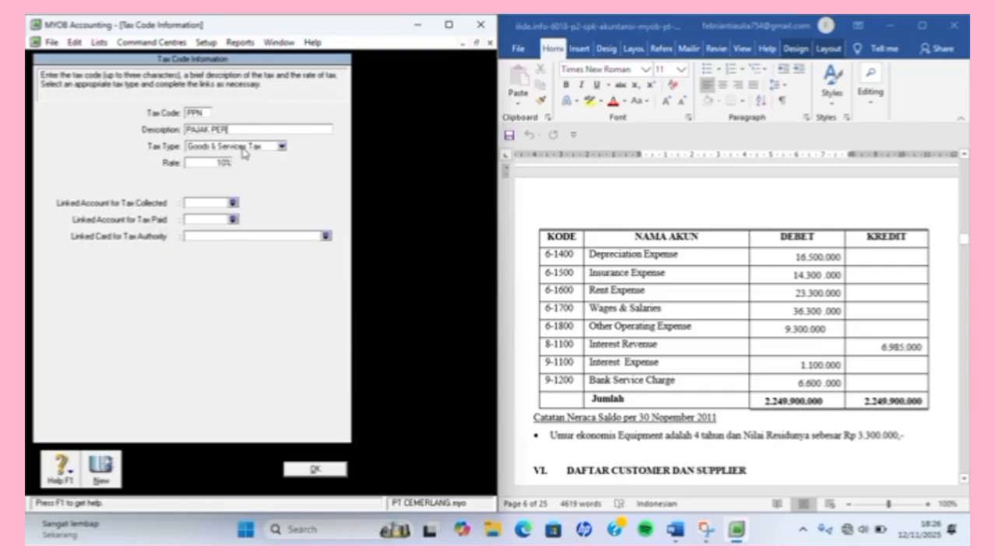
type("TAMBAHAN NILAI")
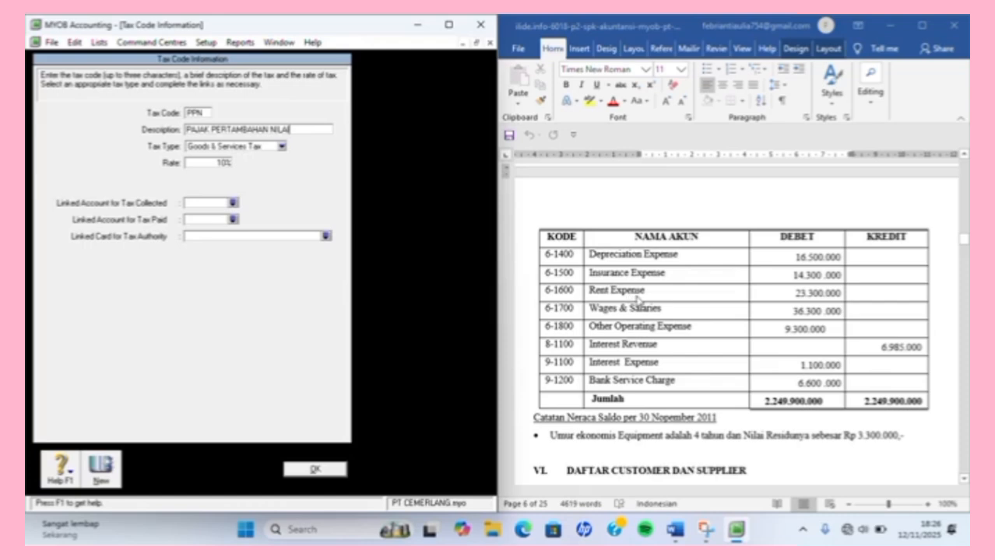
Scroll the Word case document to the Kebijakan Akuntansi, Penjualan and Penerimaan Kas policies.
scroll(637, 300, "up", 15)
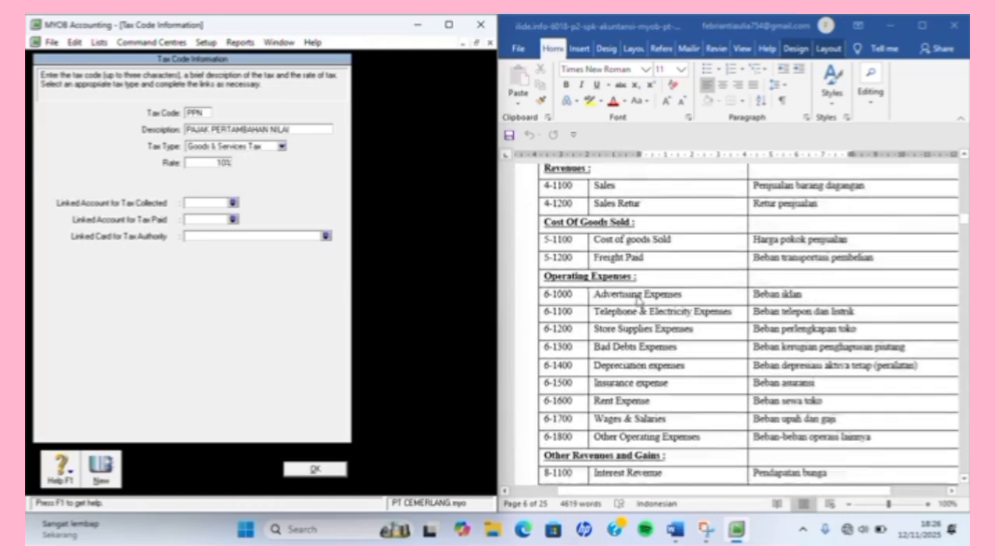
scroll(637, 300, "up", 15)
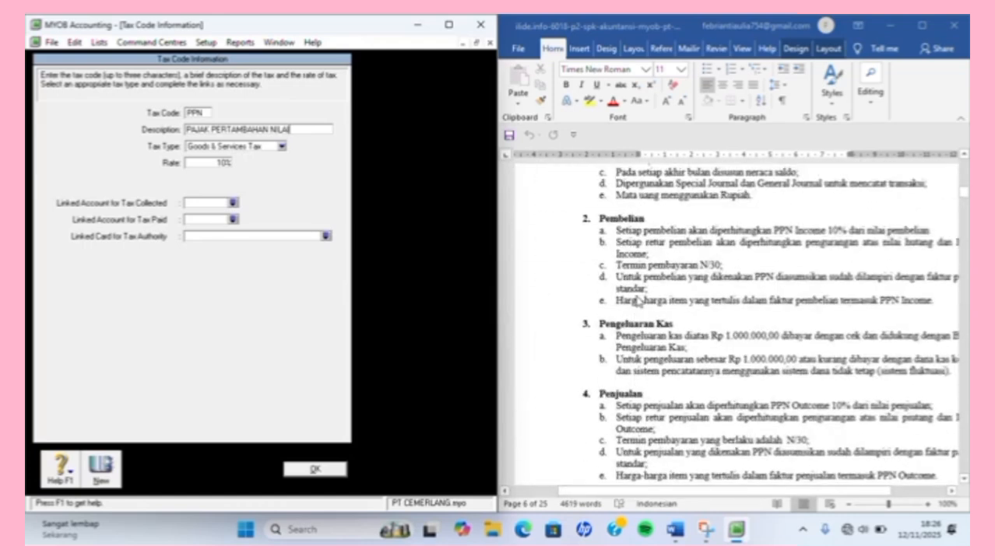
scroll(636, 300, "right", 2)
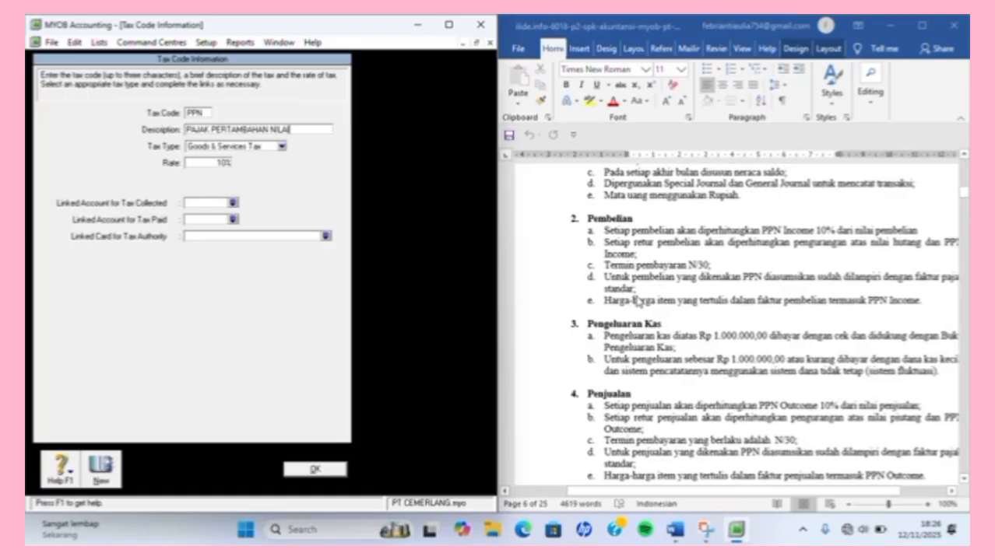
scroll(636, 299, "right", 1)
scroll(636, 300, "up", 3)
scroll(636, 300, "down", 10)
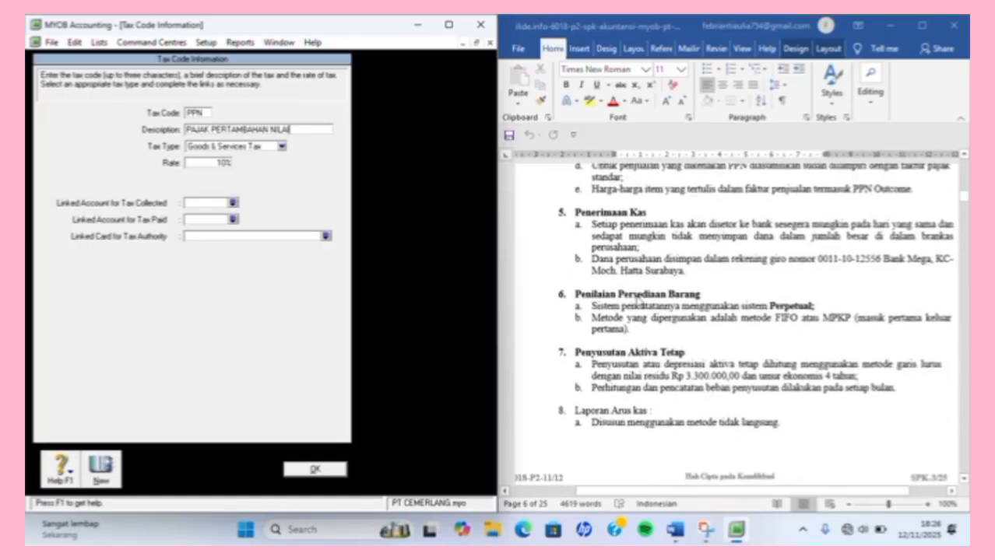
scroll(636, 300, "up", 1)
scroll(637, 299, "right", 4)
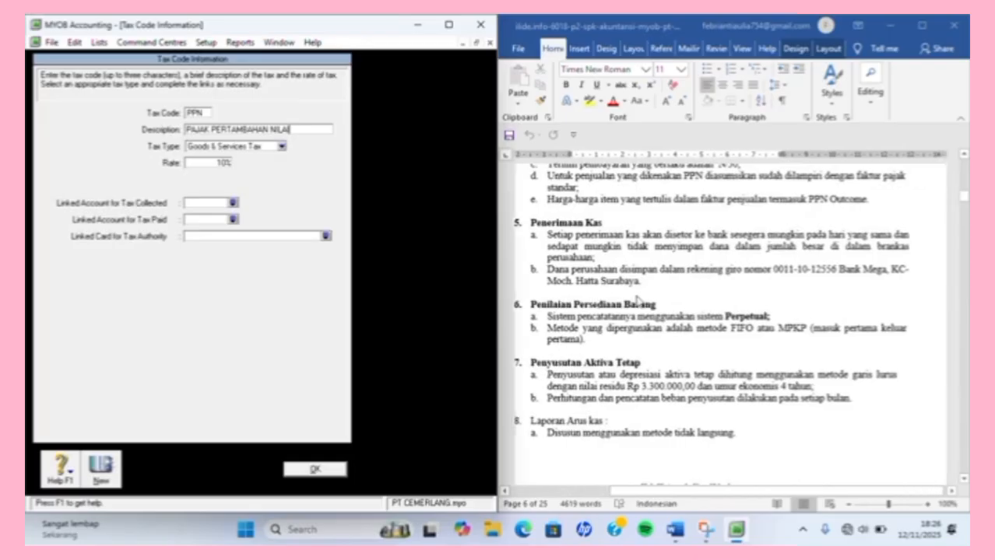
scroll(637, 300, "up", 3)
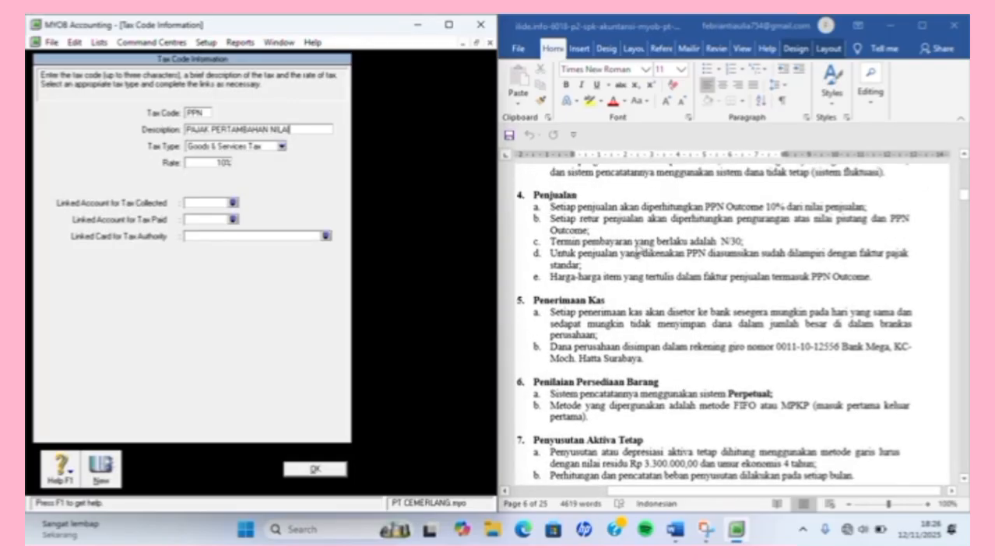
Assign 2-1500 PPN OUTCOME as PPN's tax-collected account and 1-1910 PPN INCOME as tax-paid, then save.
left_click(235, 204)
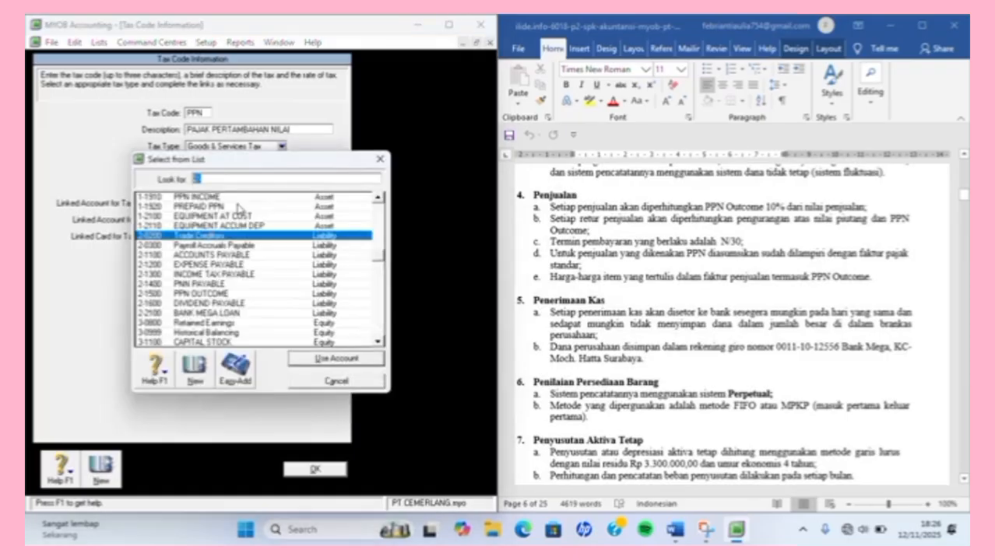
key("Escape")
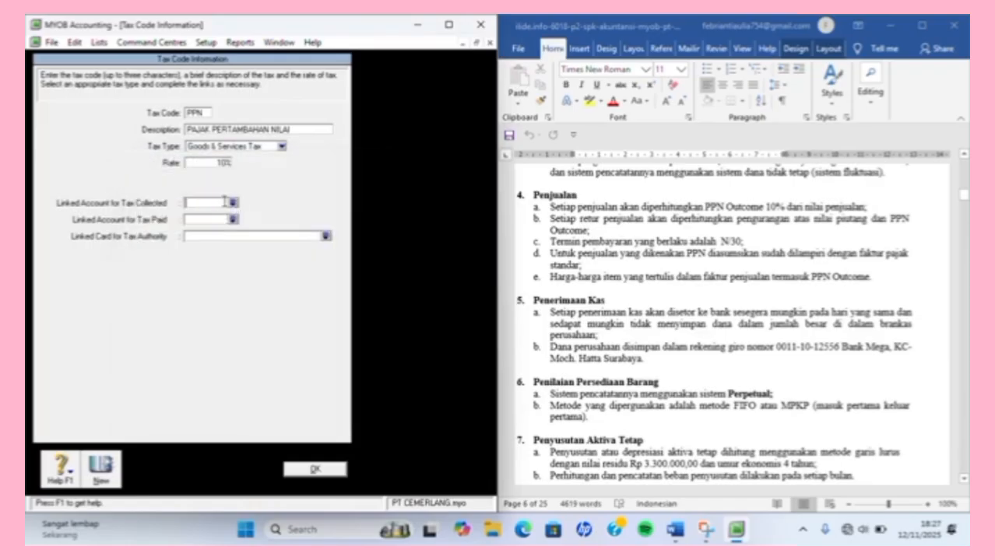
left_click(233, 203)
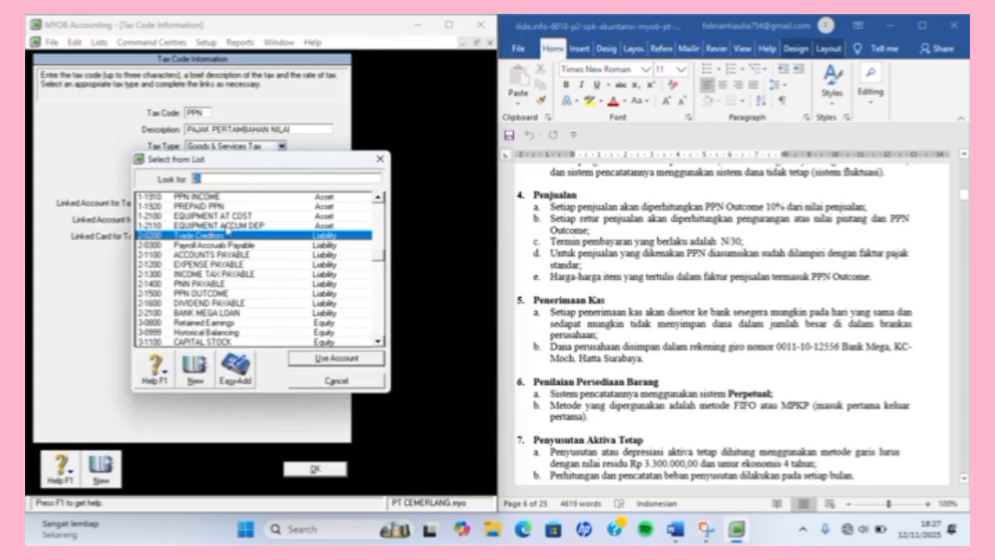
left_click(193, 294)
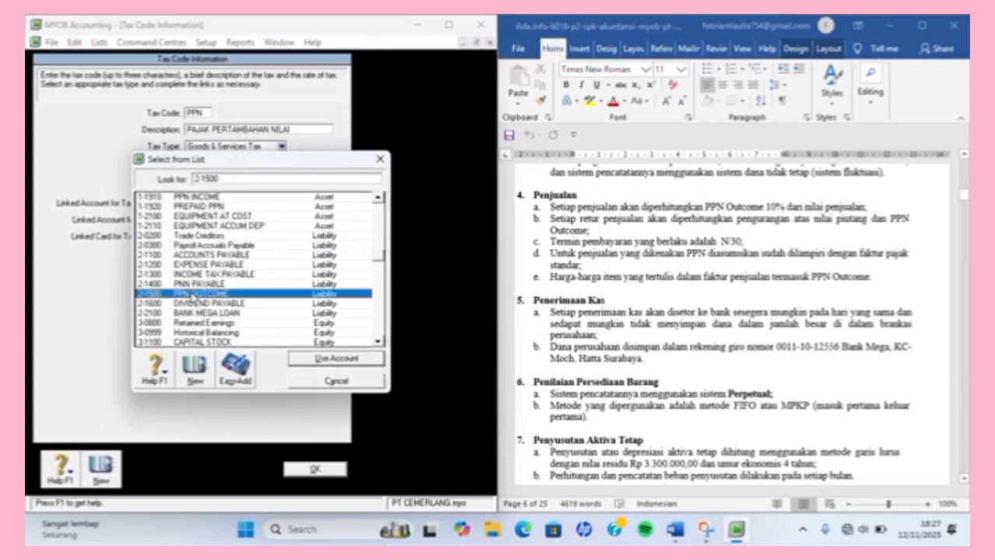
double_click(193, 294)
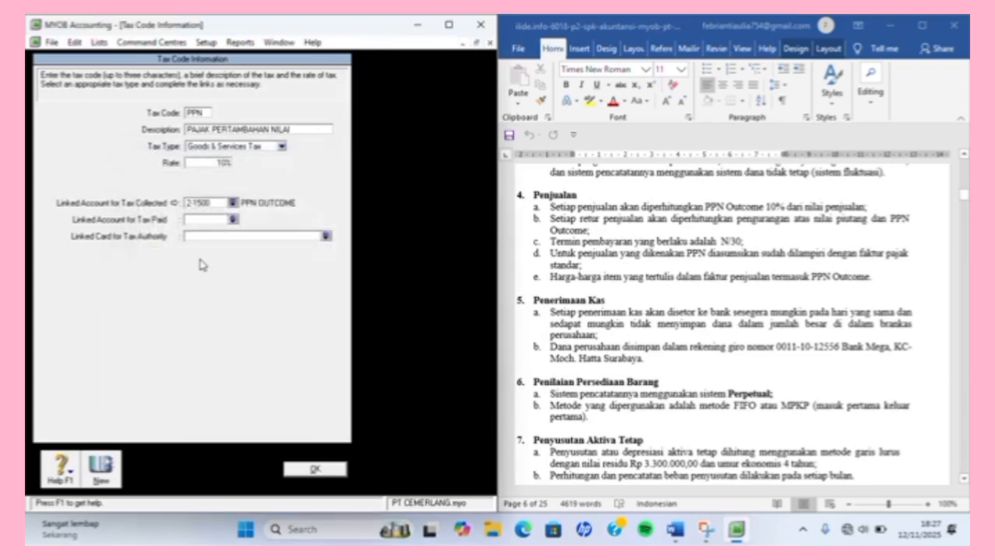
left_click(233, 220)
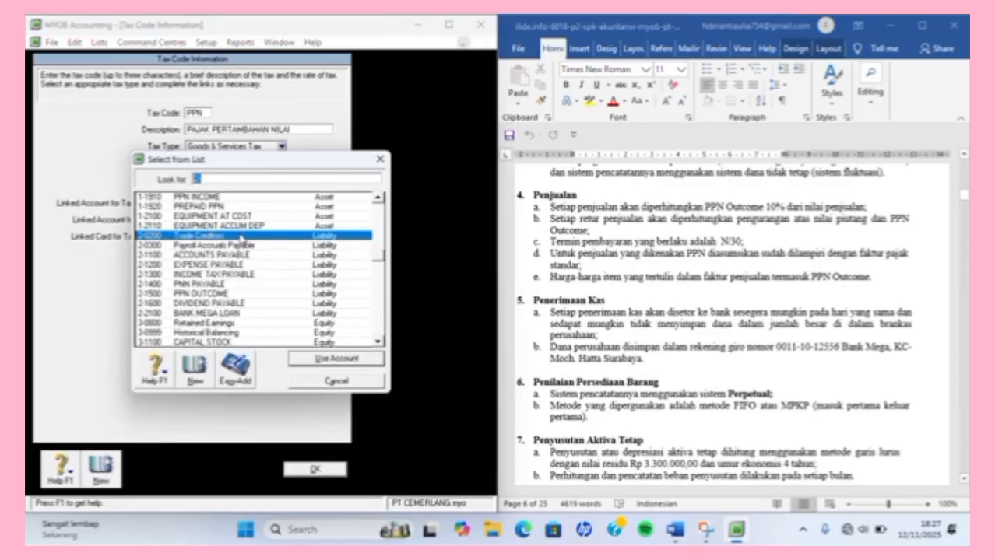
scroll(242, 240, "up", 1)
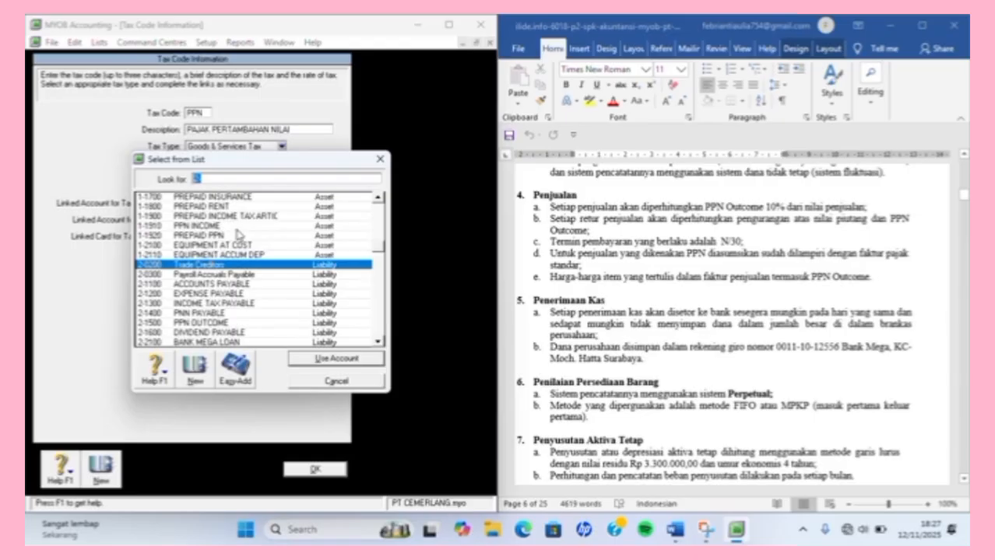
left_click(227, 225)
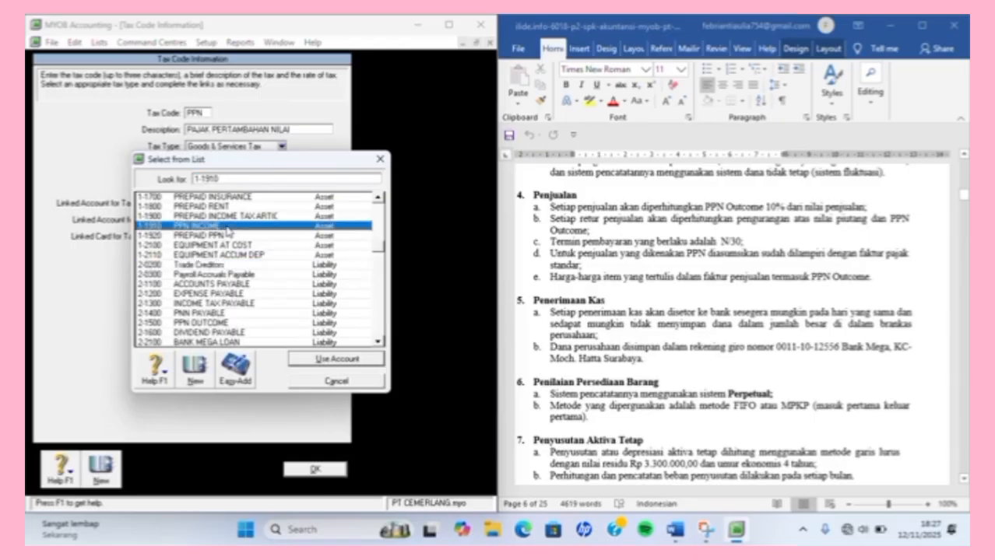
double_click(227, 228)
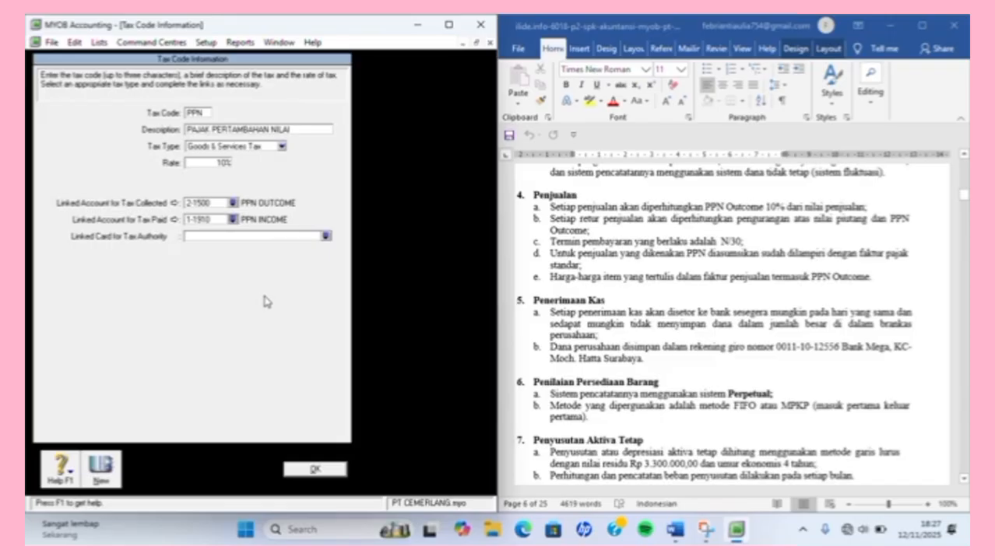
left_click(304, 472)
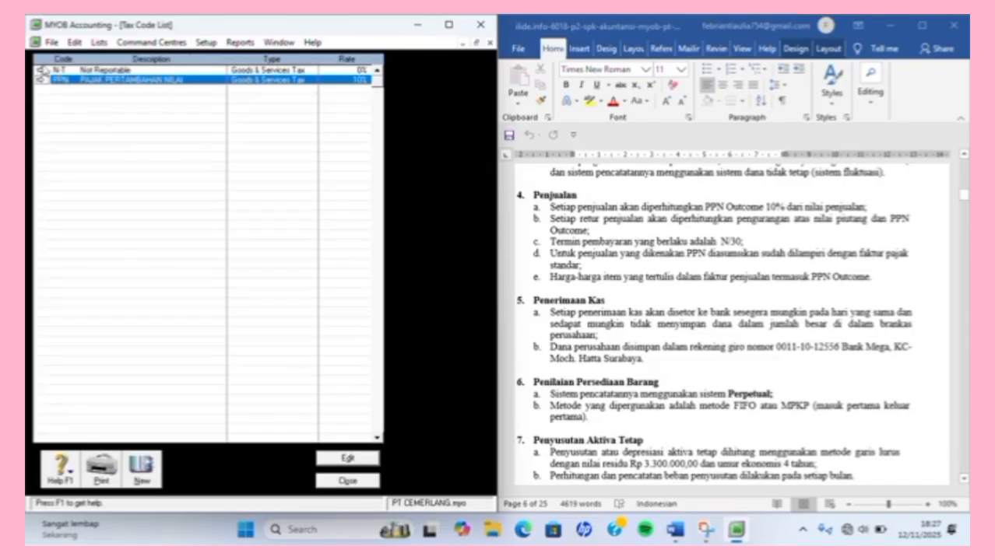
Give N-T tax-collected account 2-1500 and tax-paid account 1-1910, save, and close the Tax Code List.
left_click(42, 70)
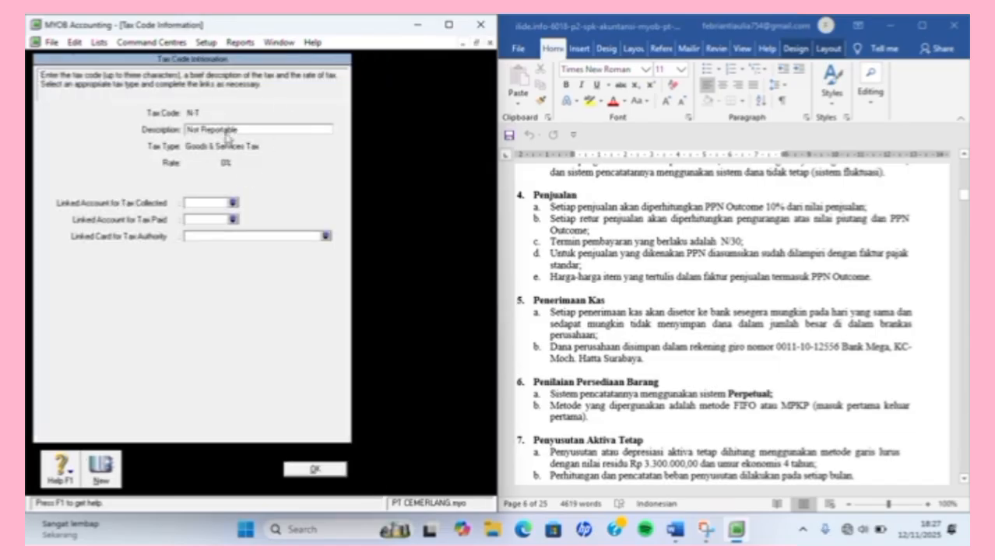
left_click(233, 203)
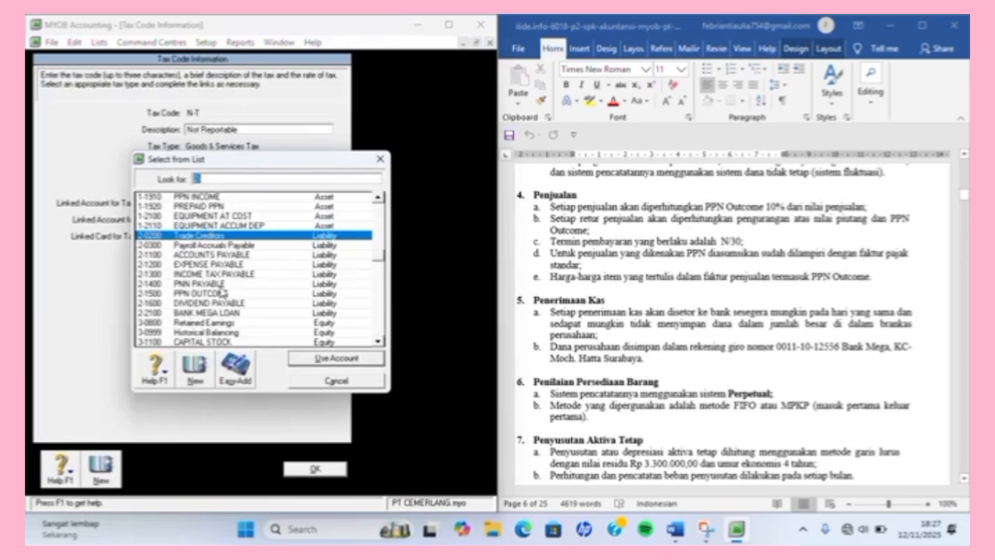
double_click(221, 301)
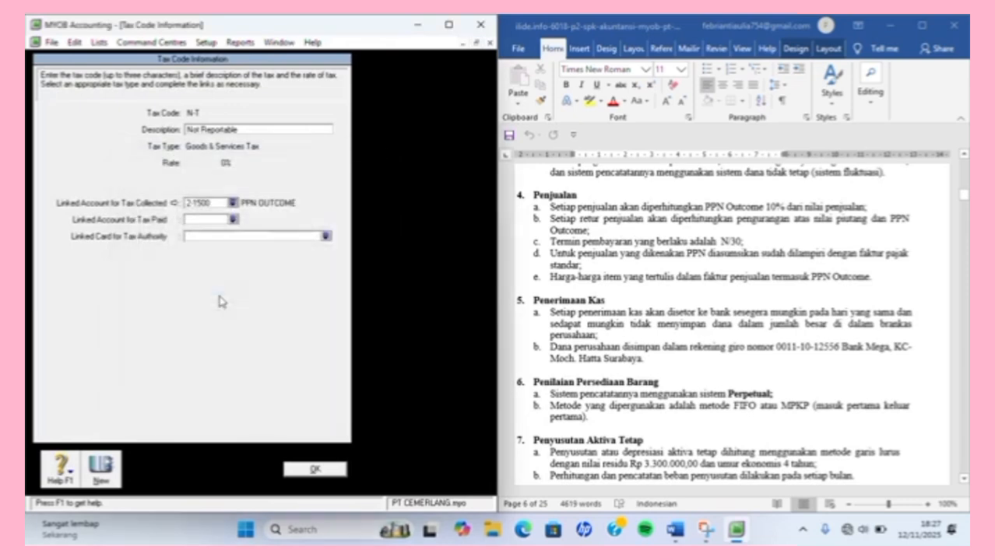
left_click(232, 220)
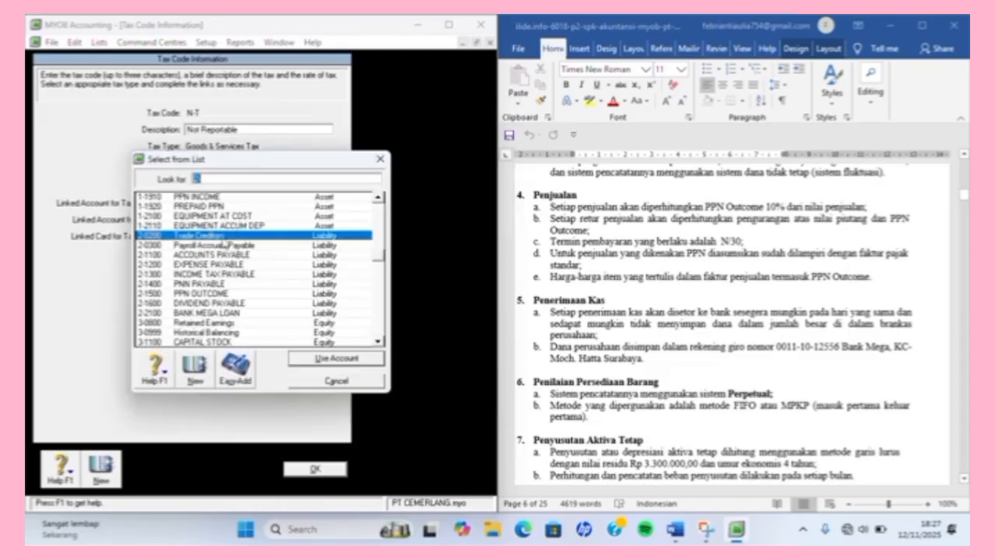
scroll(235, 222, "up", 3)
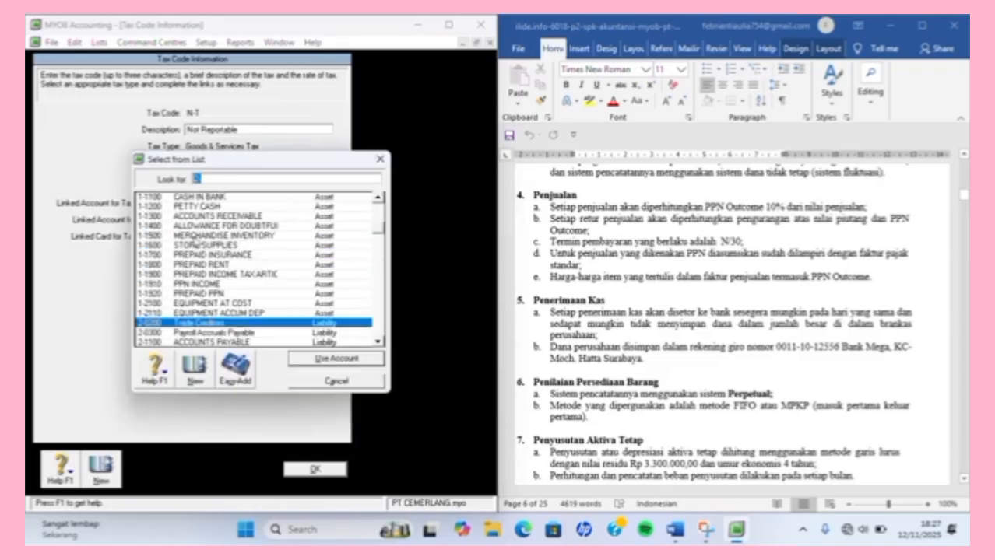
double_click(200, 284)
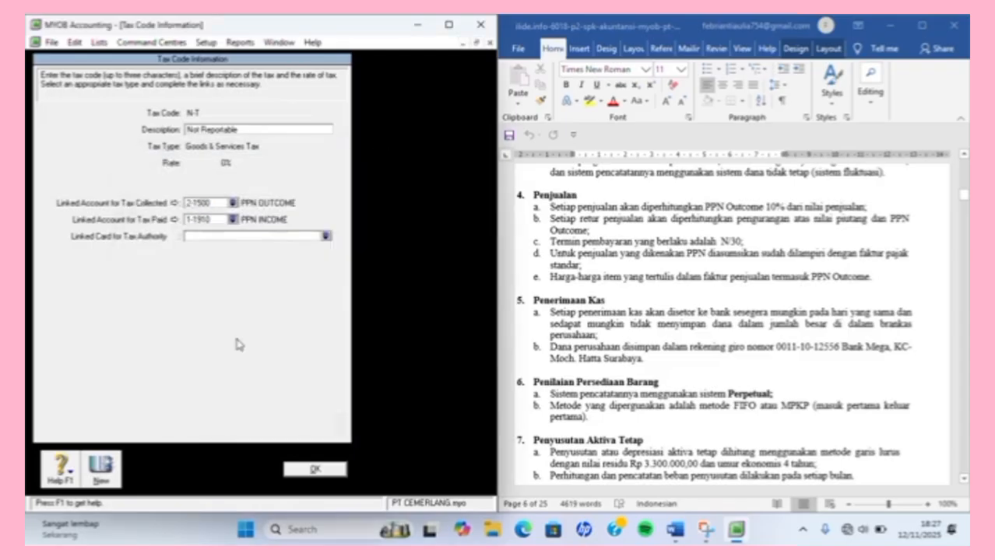
left_click(324, 468)
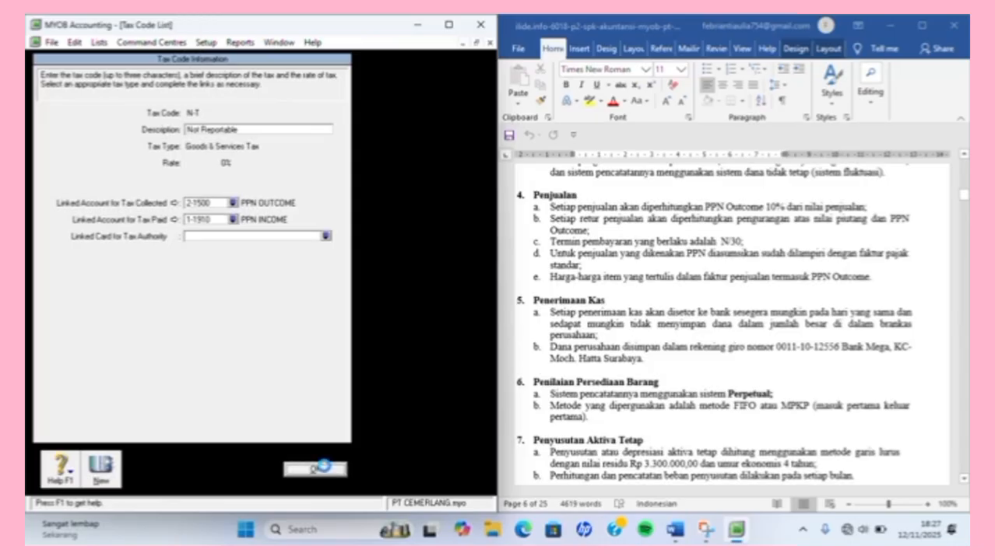
left_click(329, 481)
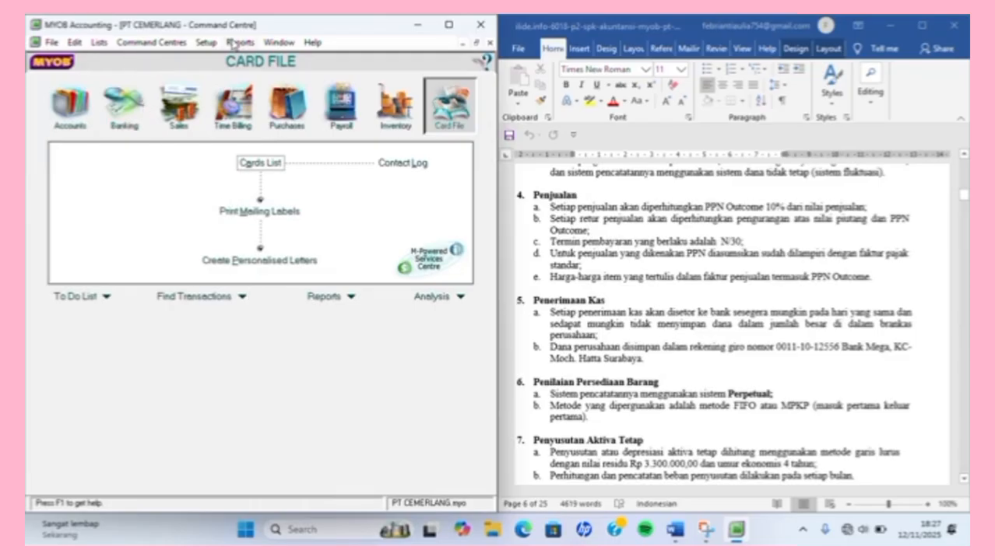
Open Accounts & Banking Linked Accounts from Setup > Linked Accounts.
left_click(99, 43)
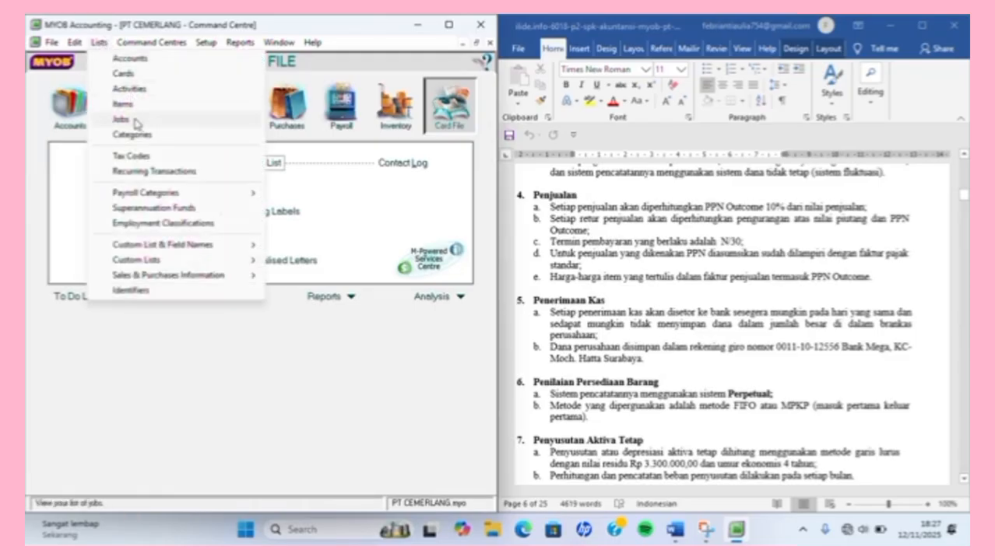
left_click(29, 164)
mouse_move(30, 164)
left_mouse_down()
mouse_move(144, 164)
mouse_move(28, 165)
left_mouse_up()
left_click(206, 43)
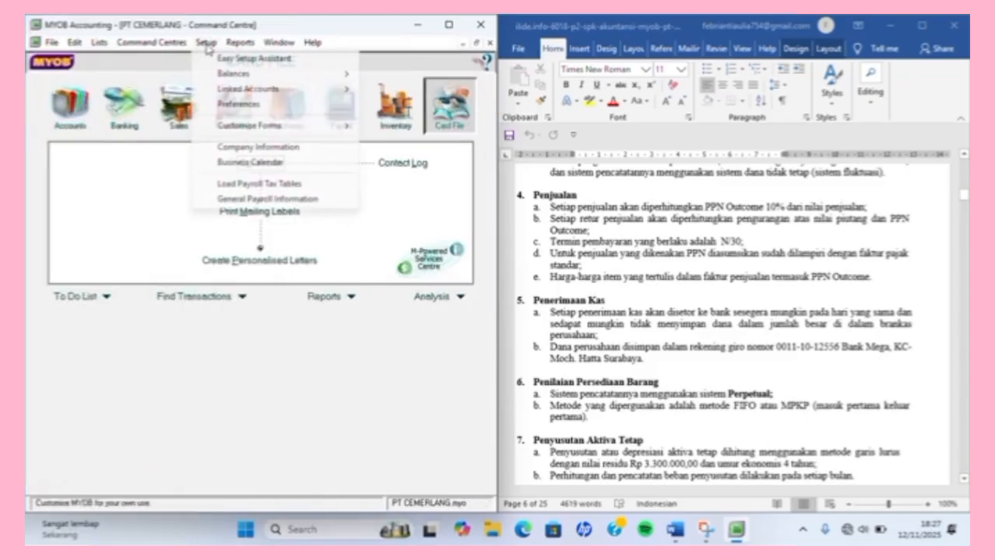
mouse_move(234, 89)
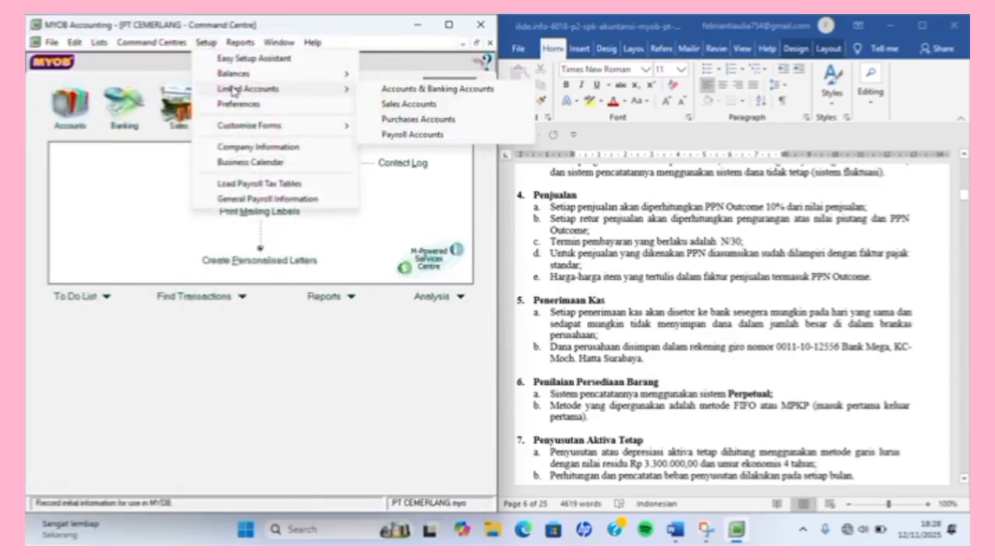
left_click(411, 90)
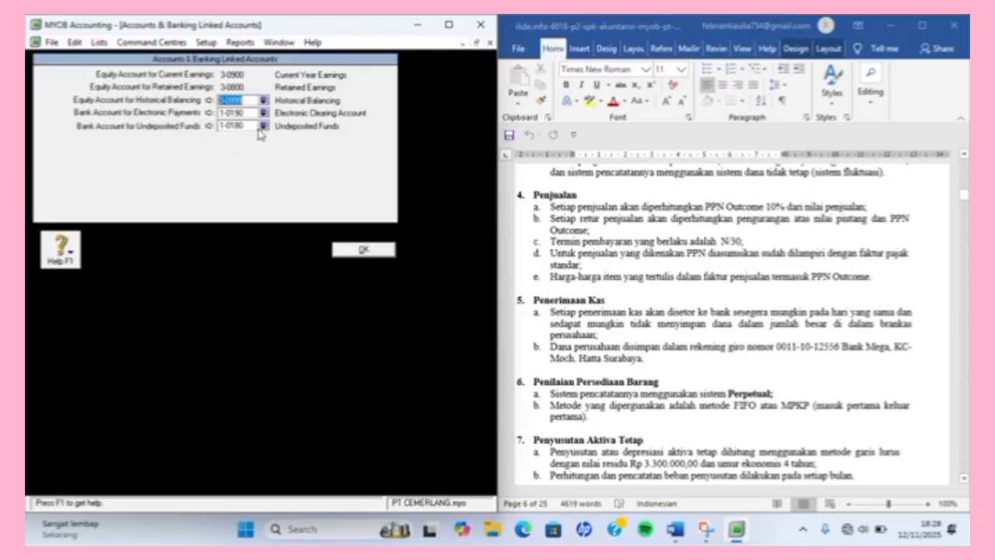
Link undeposited funds to 1-1200 PETTY CASH, confirm the change, and save the banking linked accounts.
left_click(263, 125)
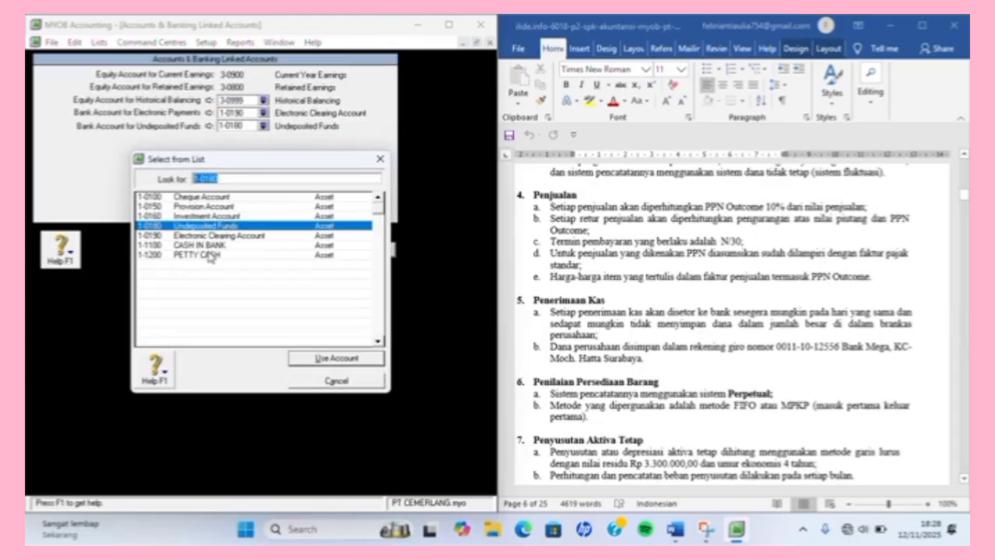
left_click(208, 255)
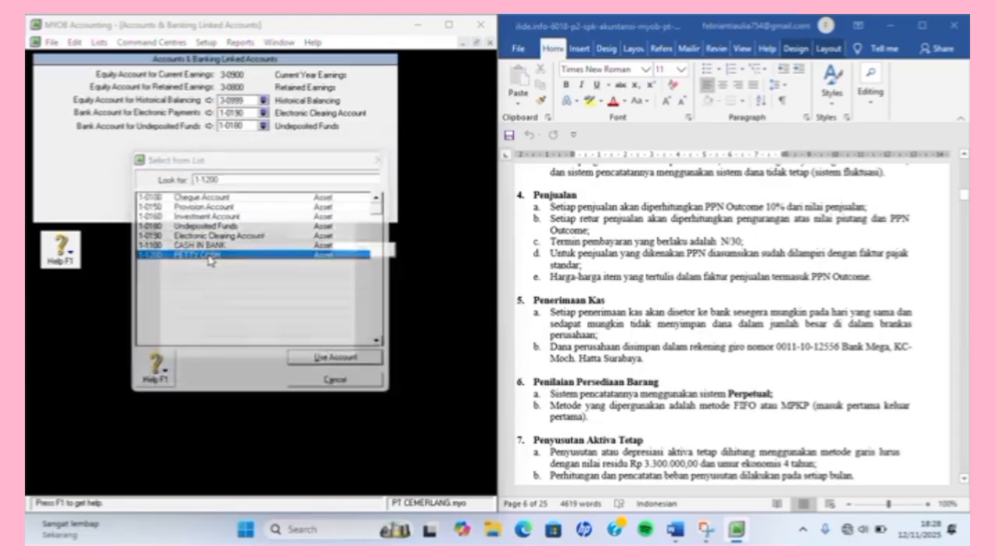
double_click(208, 256)
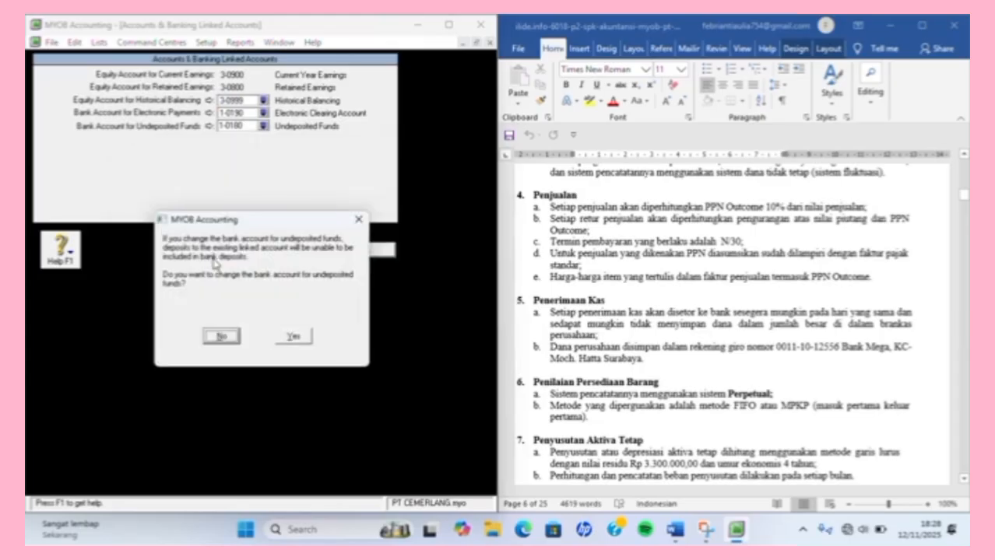
key("Return")
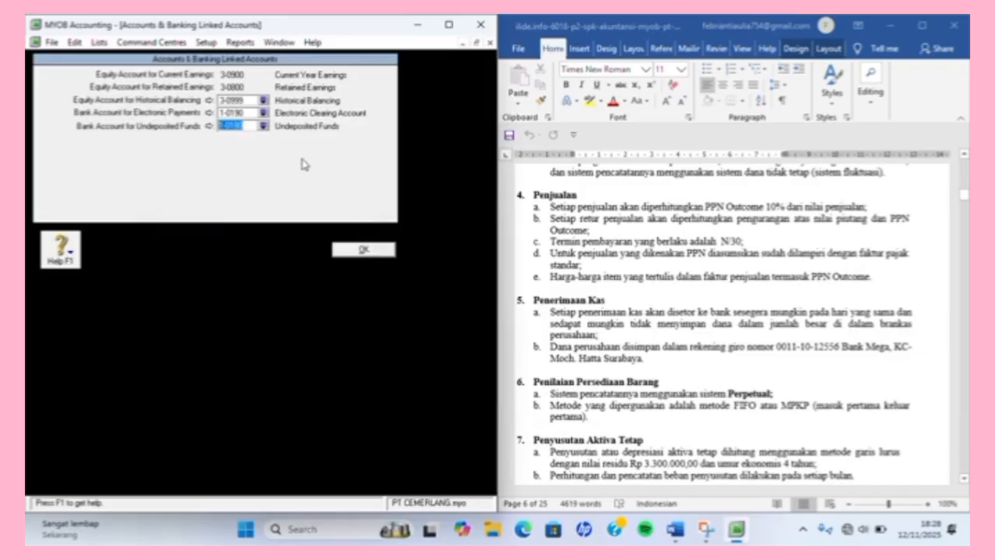
left_click(263, 125)
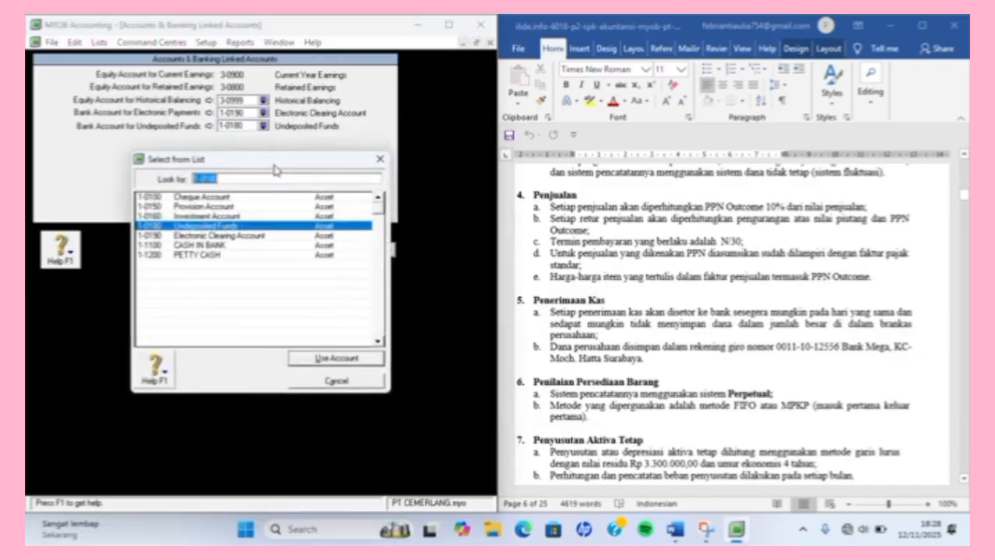
left_click(263, 257)
key("Return")
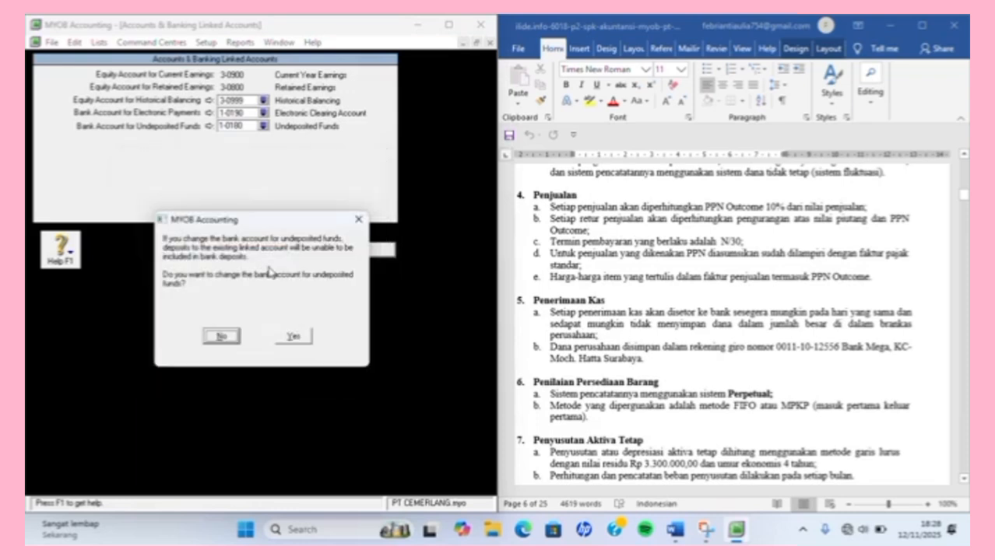
left_click(290, 337)
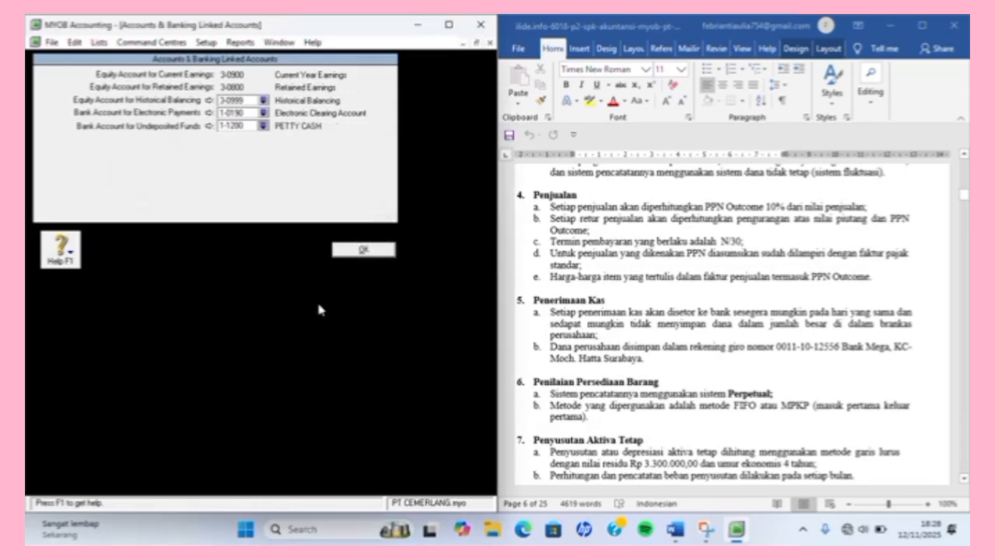
left_click(363, 249)
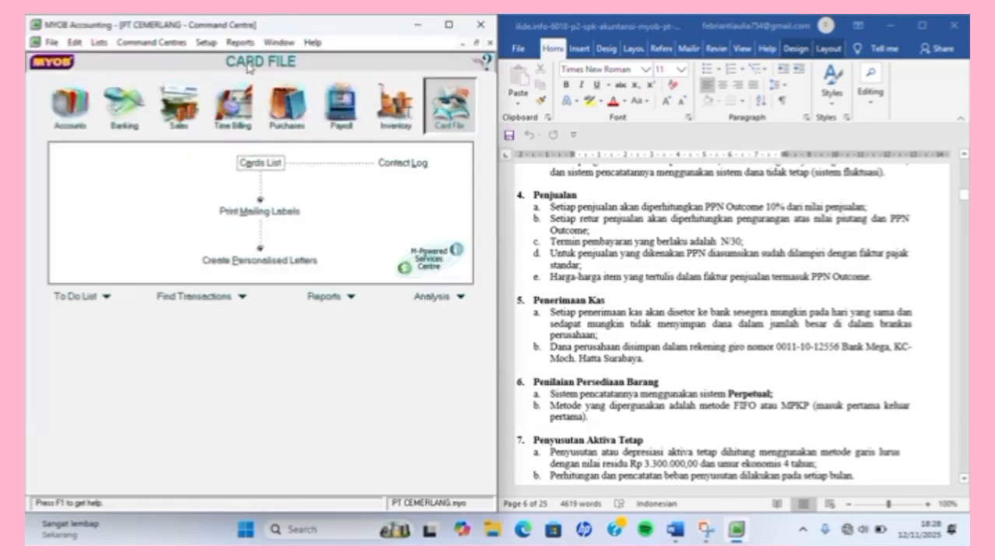
In Sales Linked Accounts, set receivables to 1-1300 and customer receipts to 1-1100, leaving freight charging off.
left_click(206, 43)
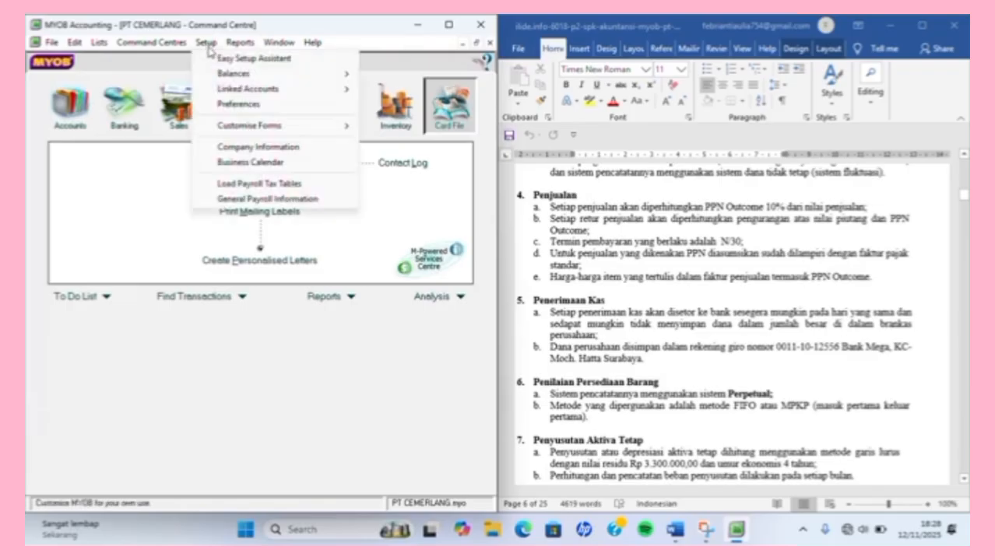
mouse_move(250, 92)
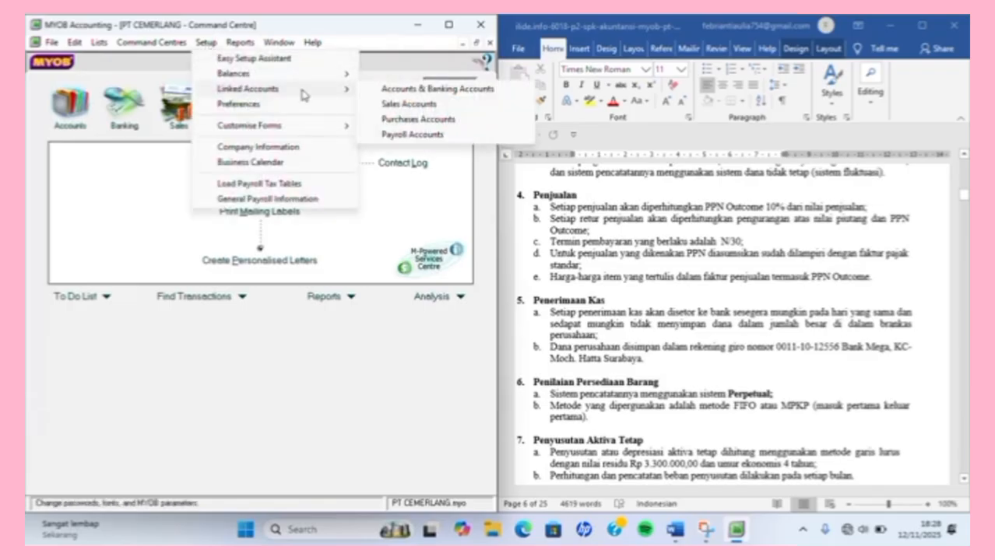
left_click(382, 102)
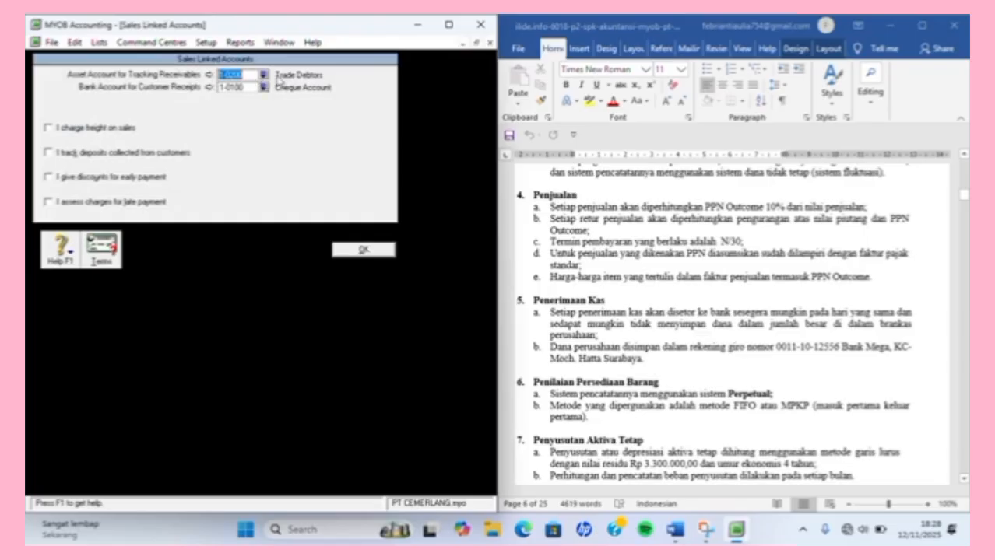
left_click(263, 75)
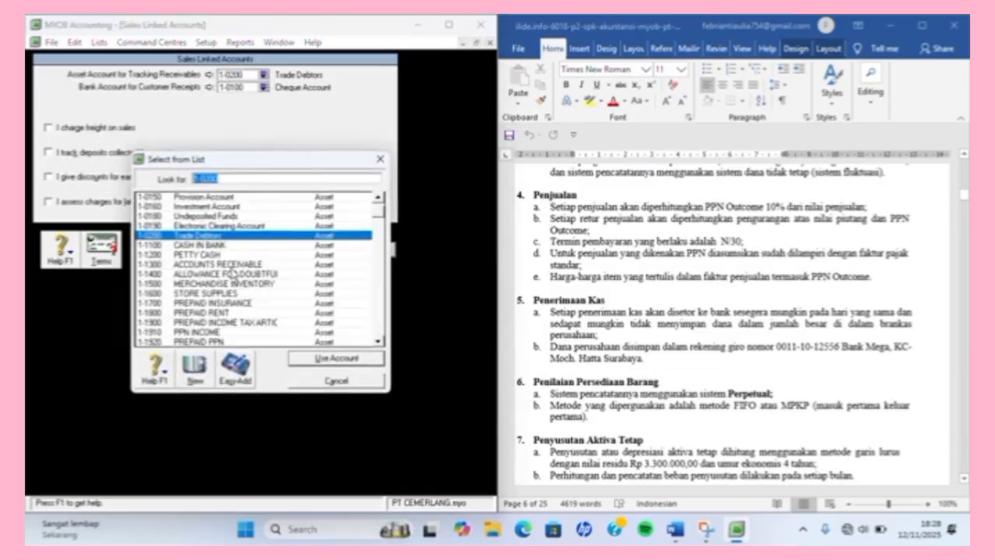
double_click(232, 264)
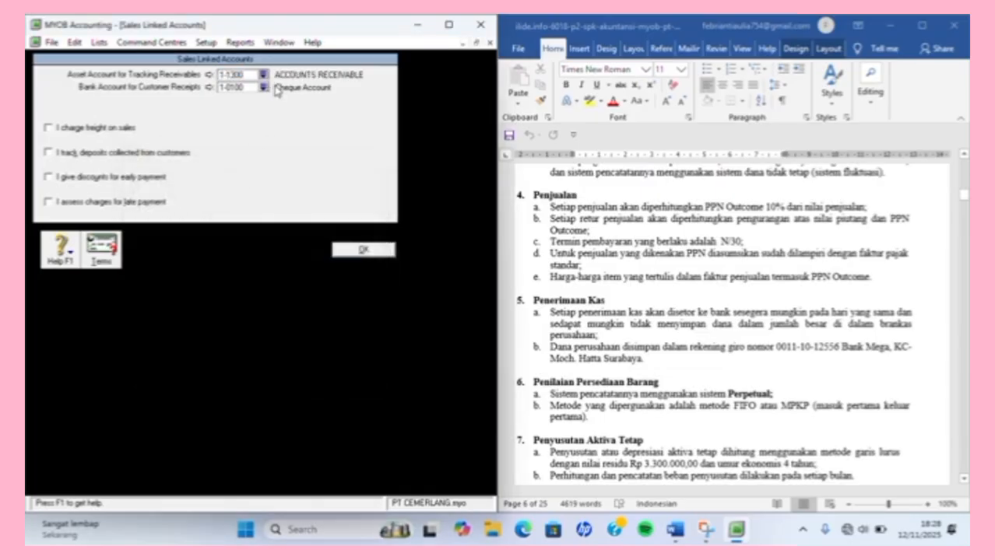
left_click(264, 88)
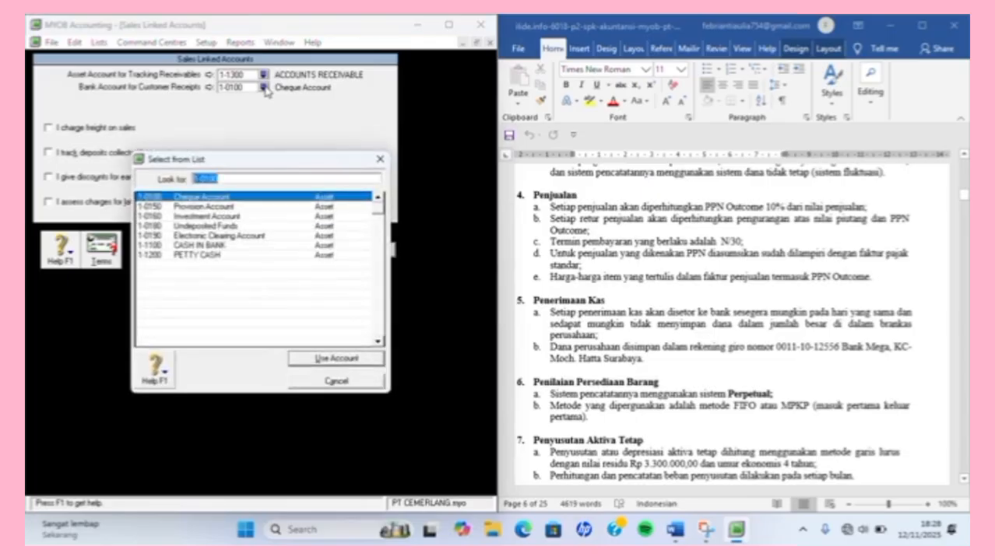
double_click(220, 246)
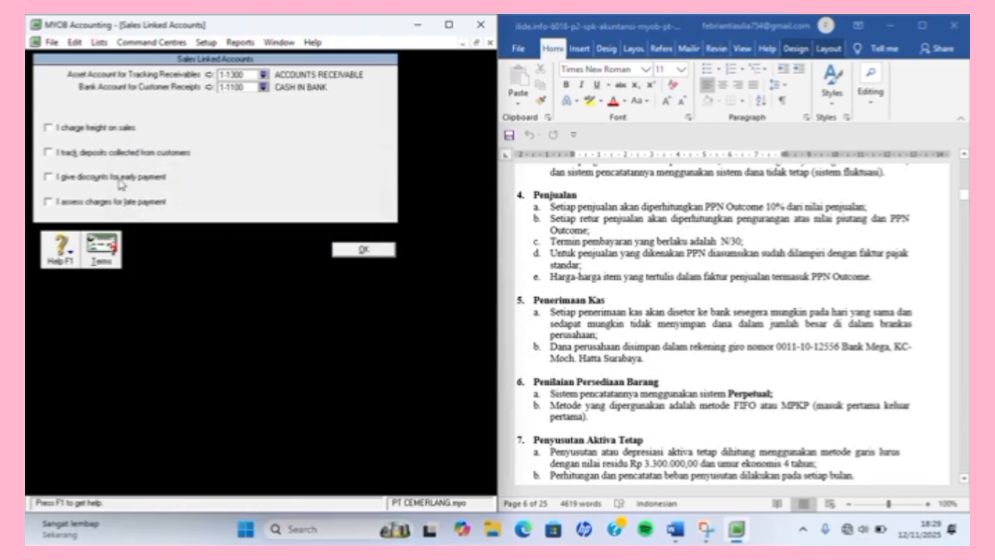
left_click(48, 129)
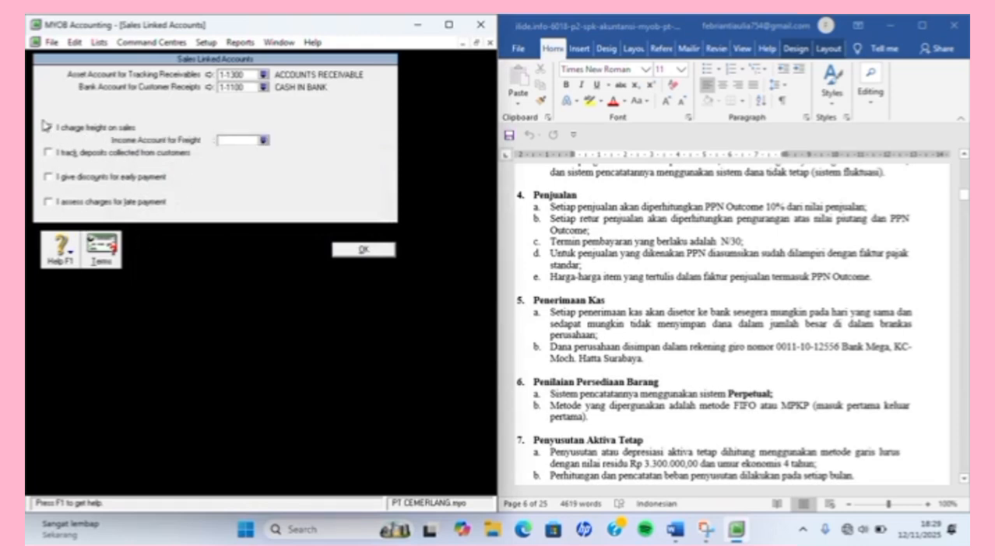
left_click(48, 129)
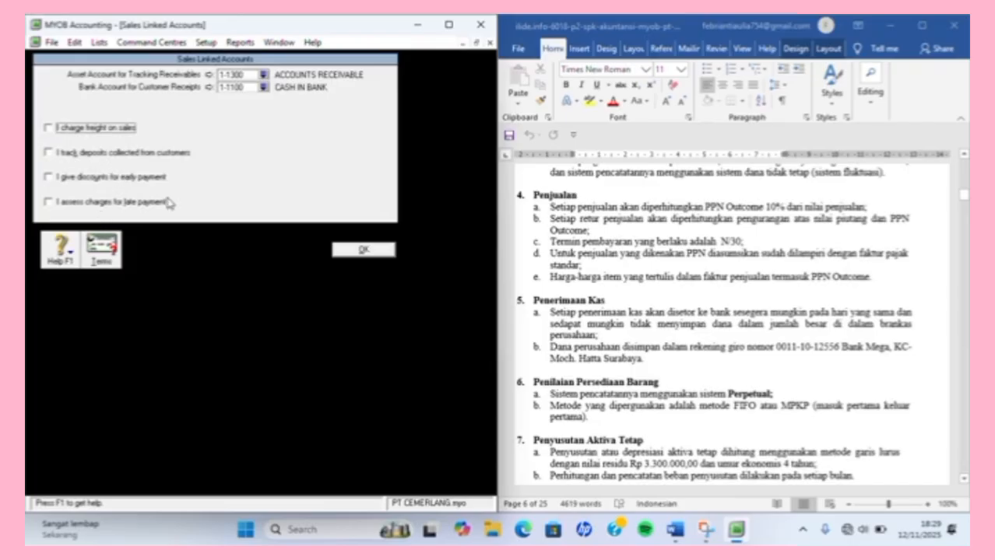
Make default customer payment due in a given number of days, with 30 balance due days.
left_click(103, 249)
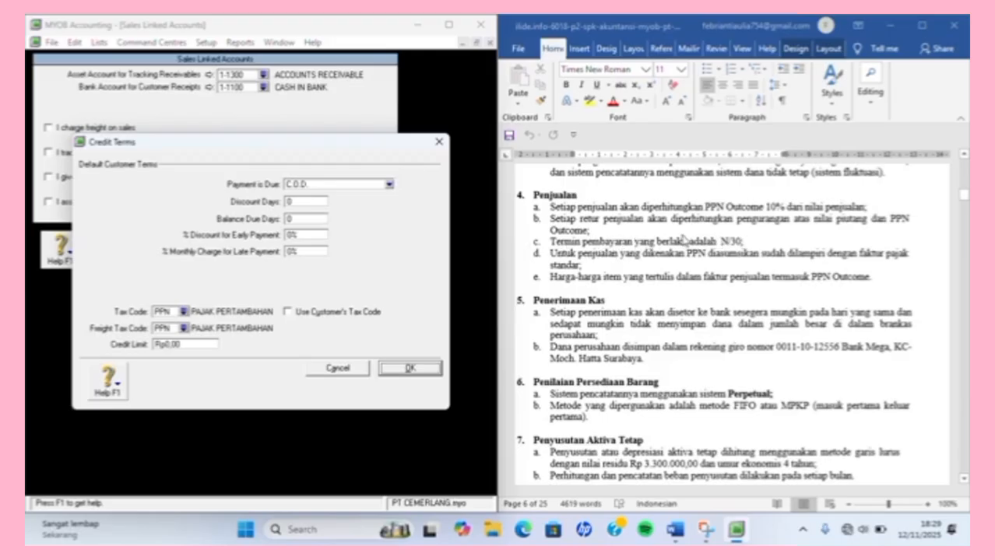
left_click(388, 183)
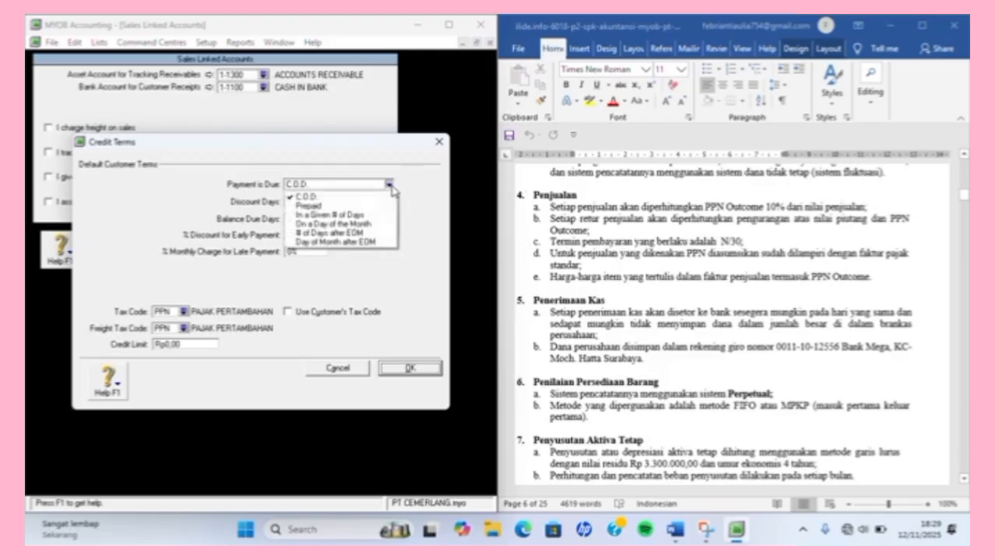
left_click(376, 217)
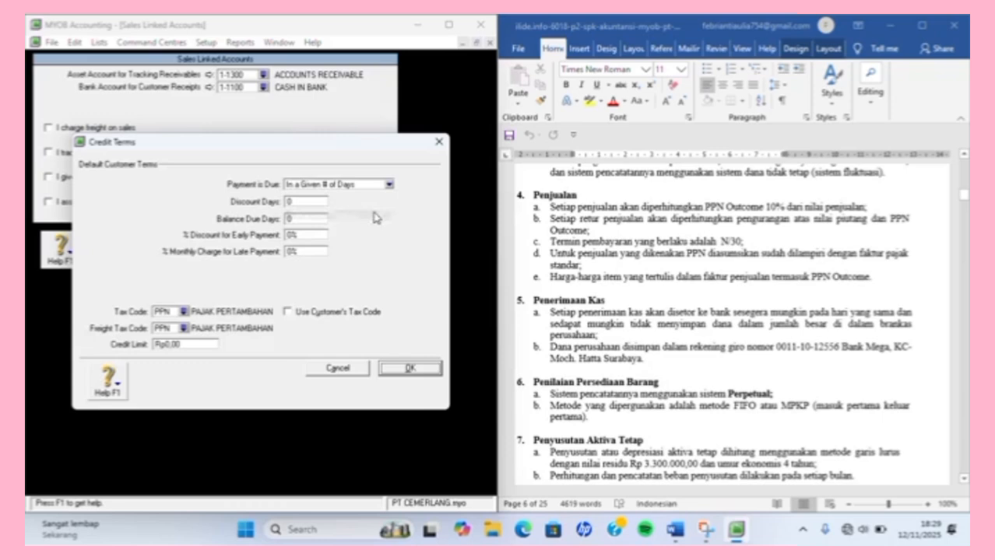
left_click(315, 221)
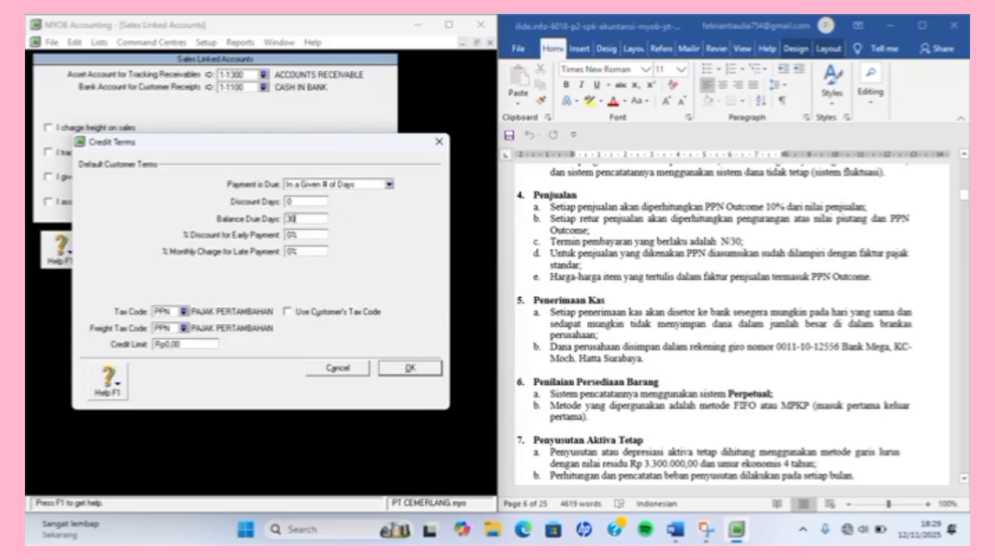
key("Return")
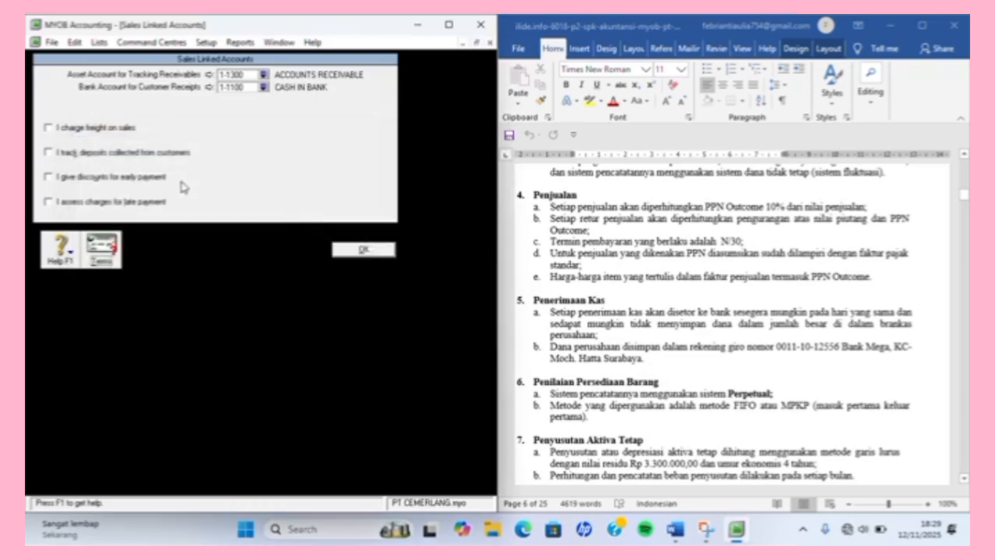
Set the customer freight tax code to N-T, then save the terms and sales linked accounts.
left_click(105, 248)
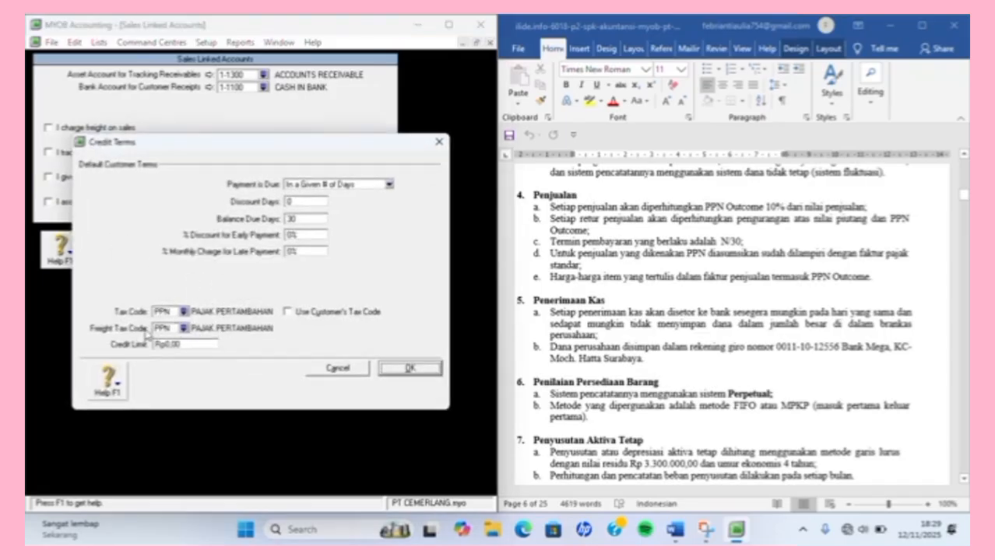
left_click(182, 328)
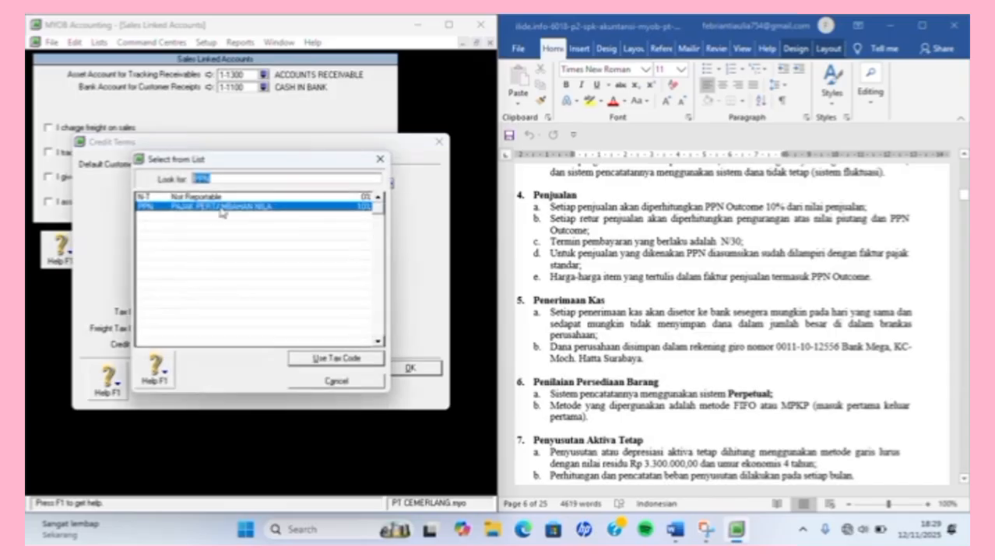
left_click(227, 207)
left_click(195, 197)
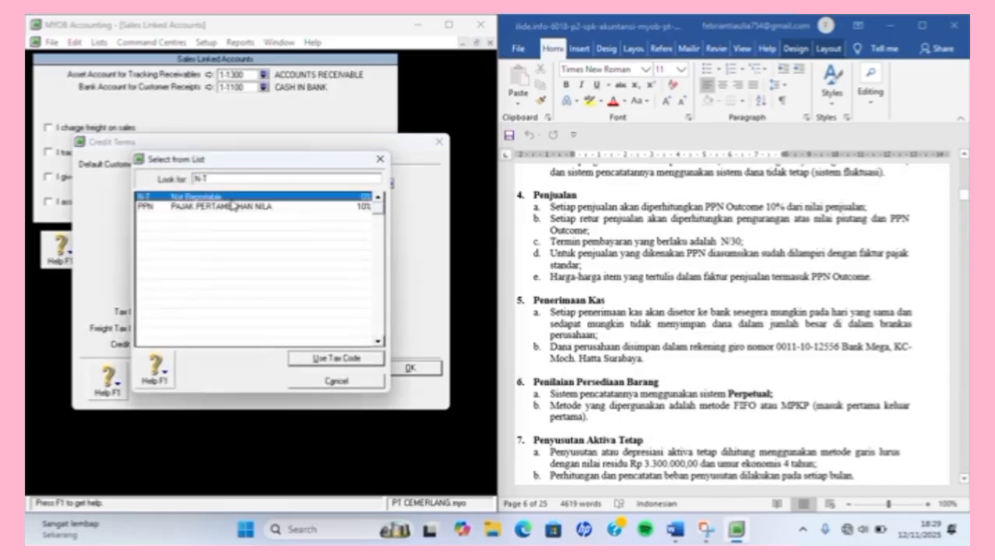
left_click(336, 358)
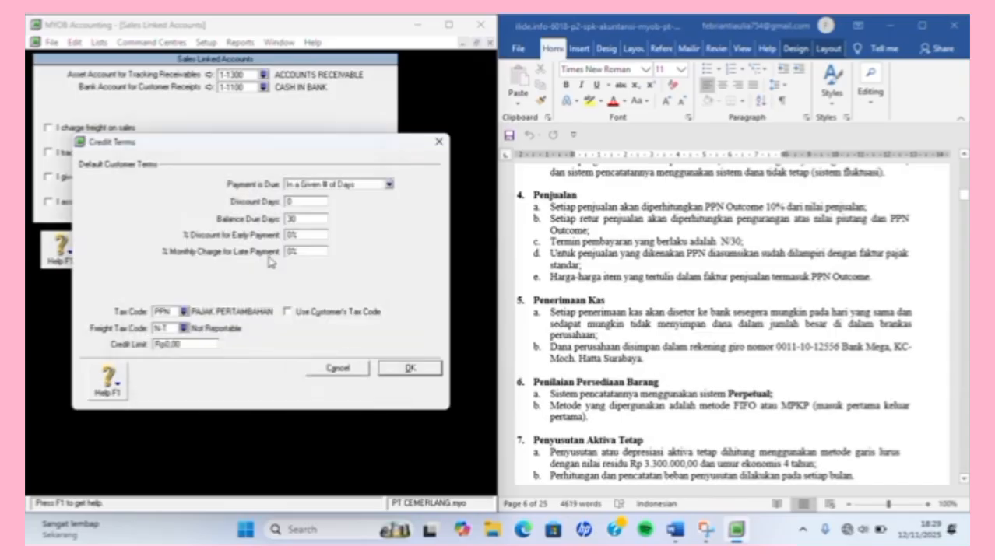
left_click(402, 371)
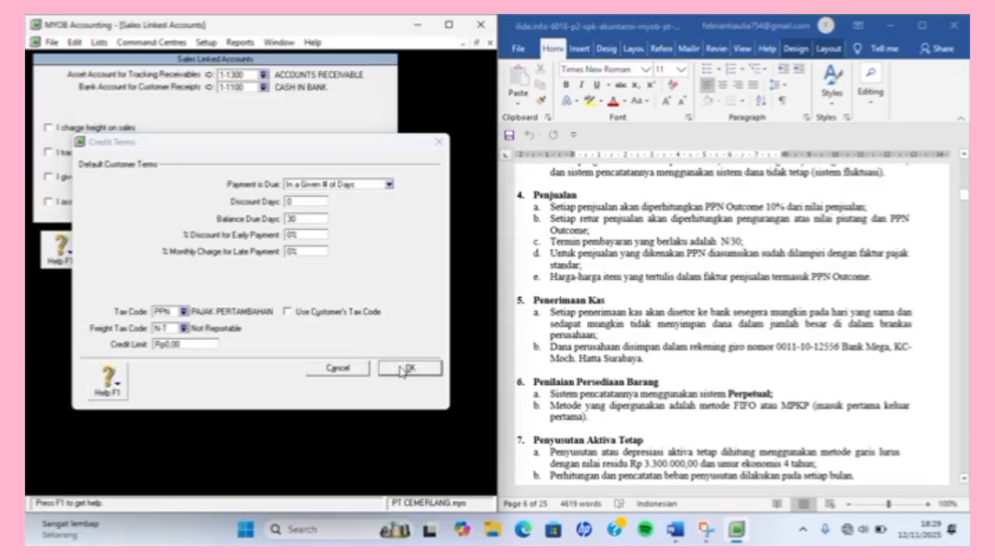
left_click(365, 253)
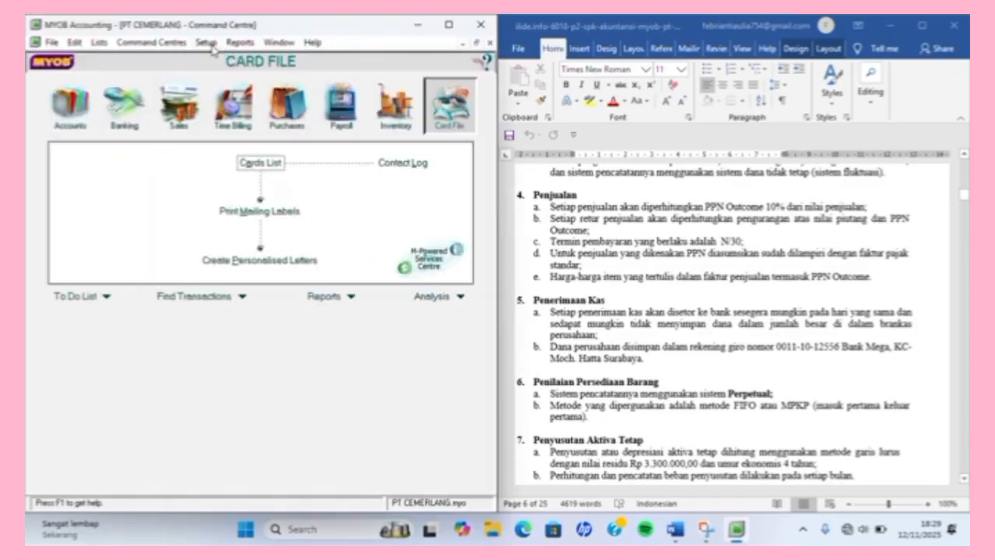
In Purchases Linked Accounts, track payables on 2-1100 ACCOUNTS PAYABLE and pay bills from 1-1100 CASH IN BANK.
left_click(211, 45)
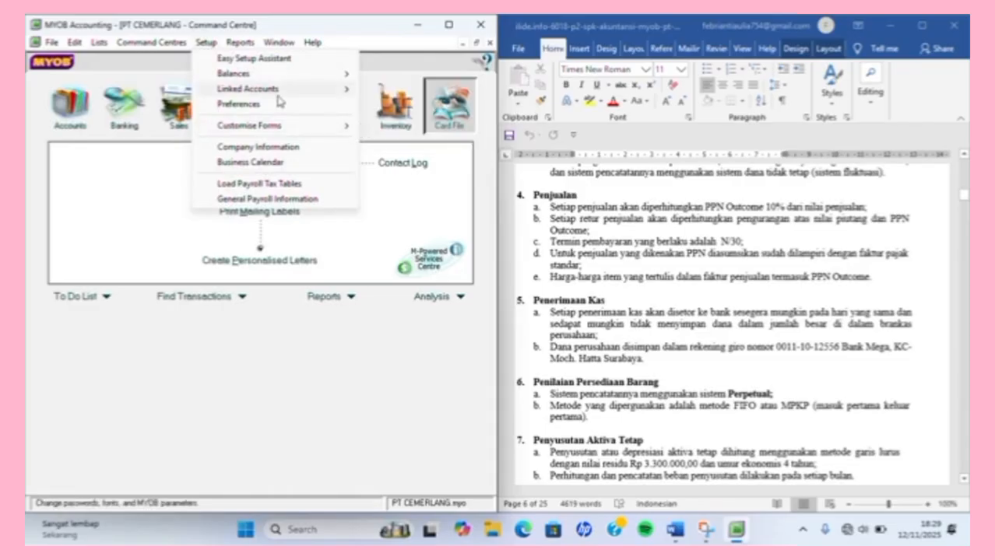
left_click(409, 119)
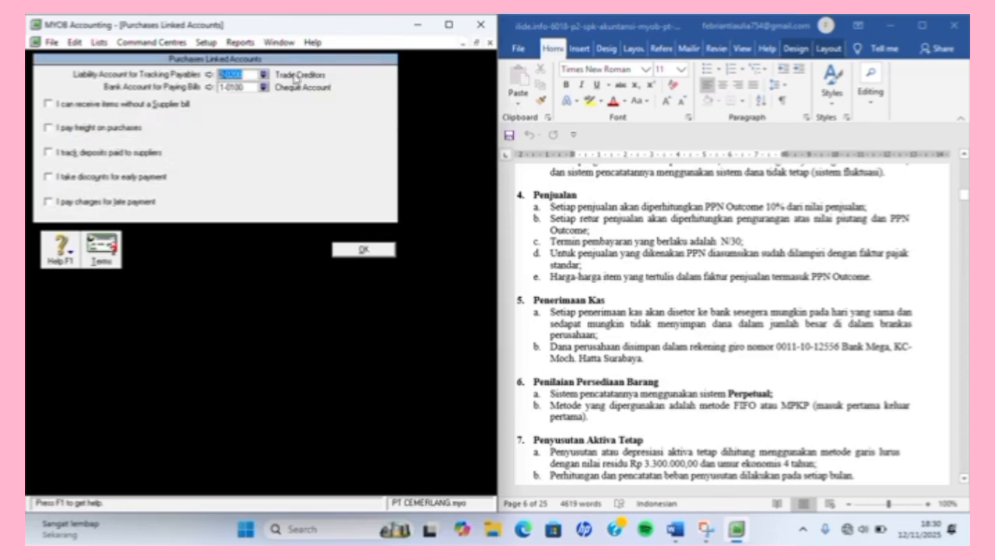
left_click(263, 73)
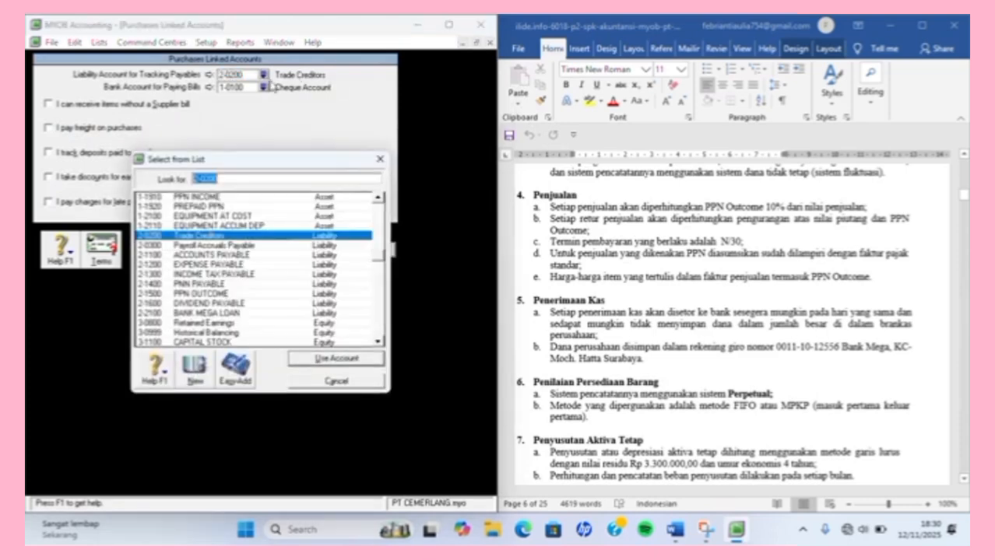
double_click(253, 254)
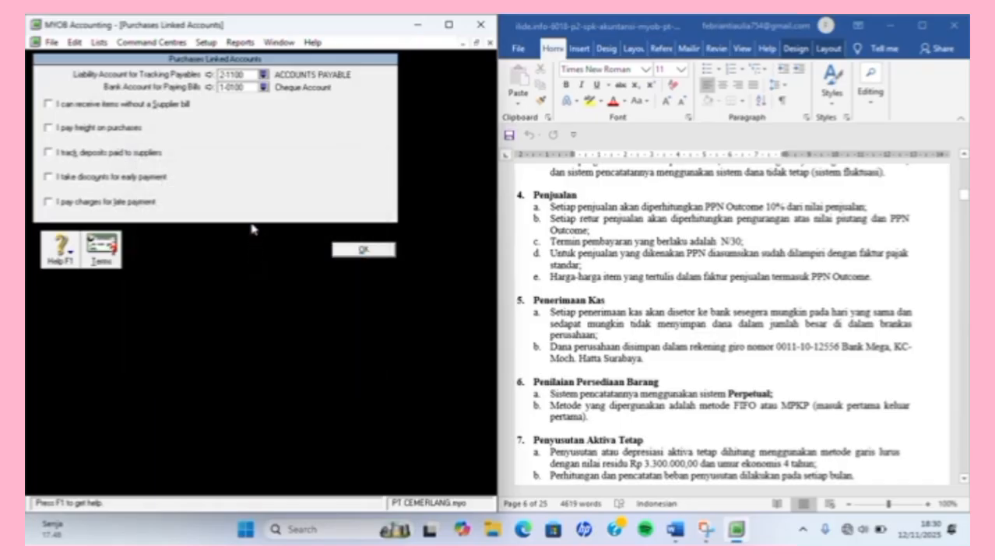
left_click(263, 88)
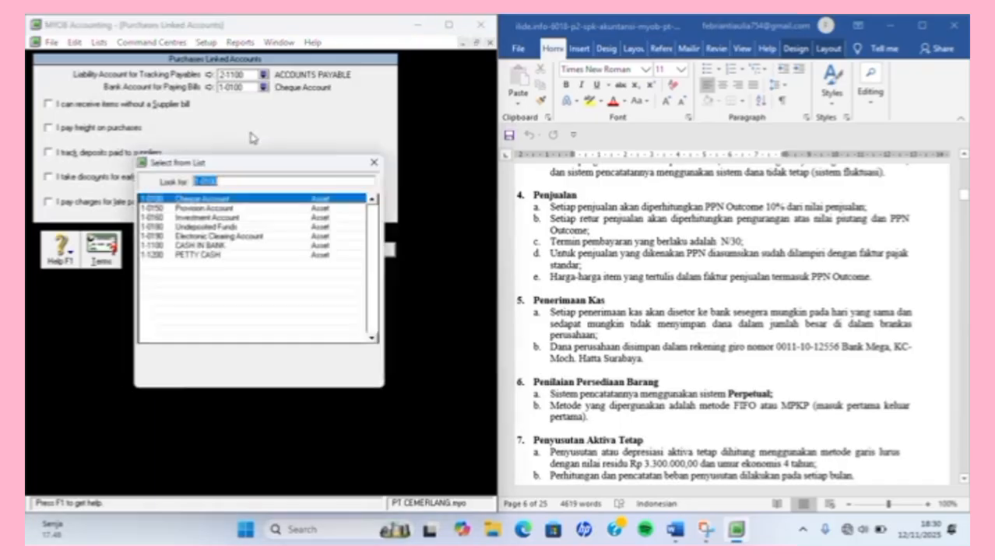
left_click(226, 246)
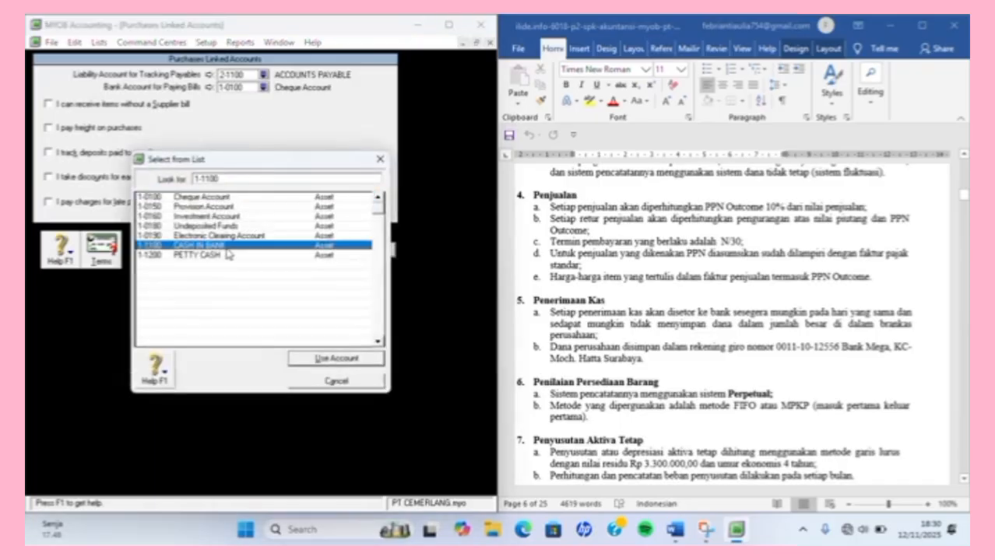
double_click(225, 246)
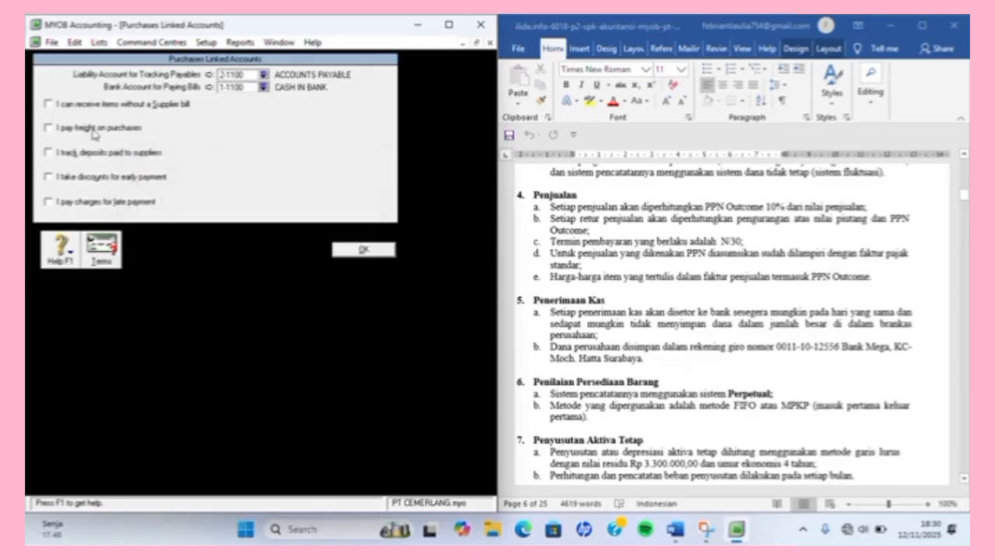
Turn on freight for purchases using account 5-1200 FREIGHT PAID.
left_click(48, 130)
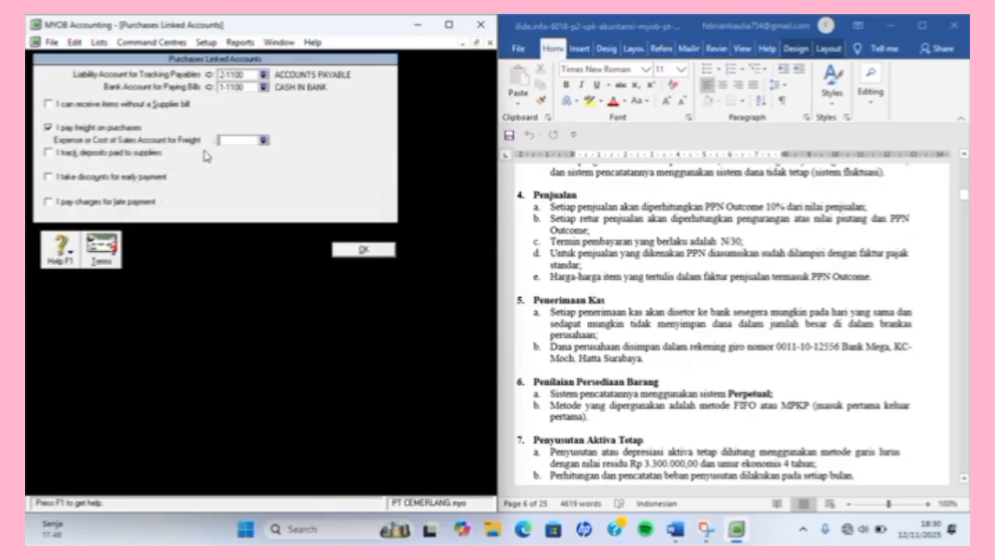
left_click(264, 141)
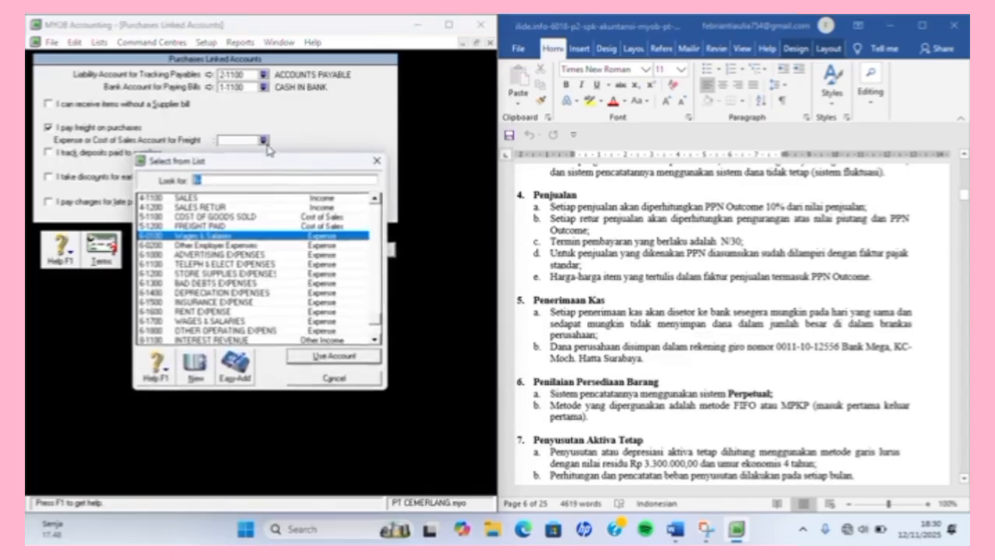
left_click(256, 225)
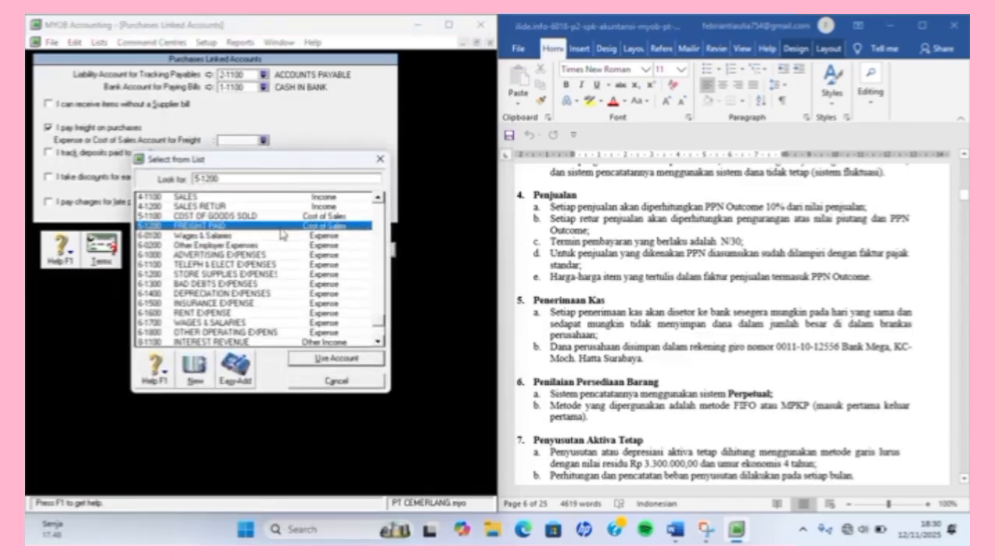
left_click(352, 362)
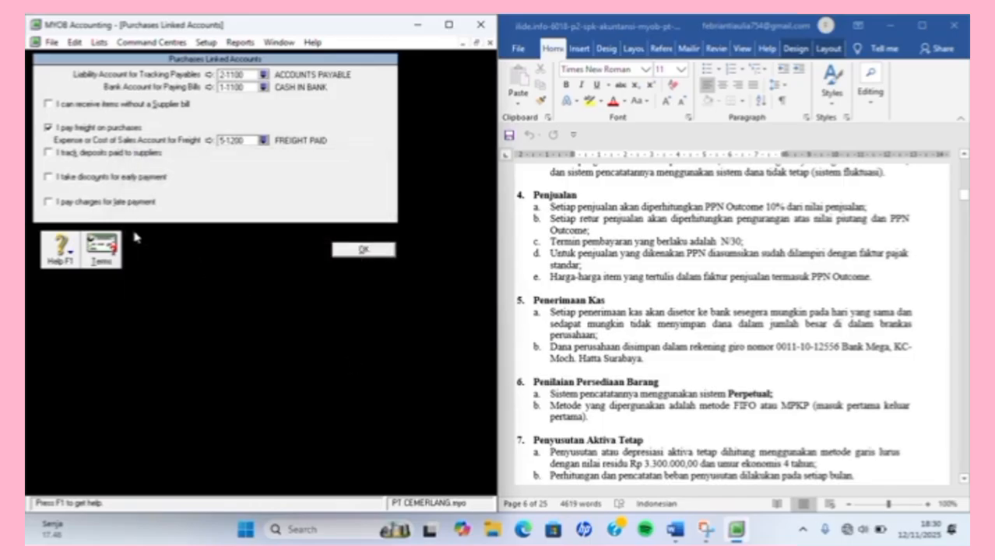
Make default supplier payment due in a given number of days, with 30 balance due days.
left_click(102, 247)
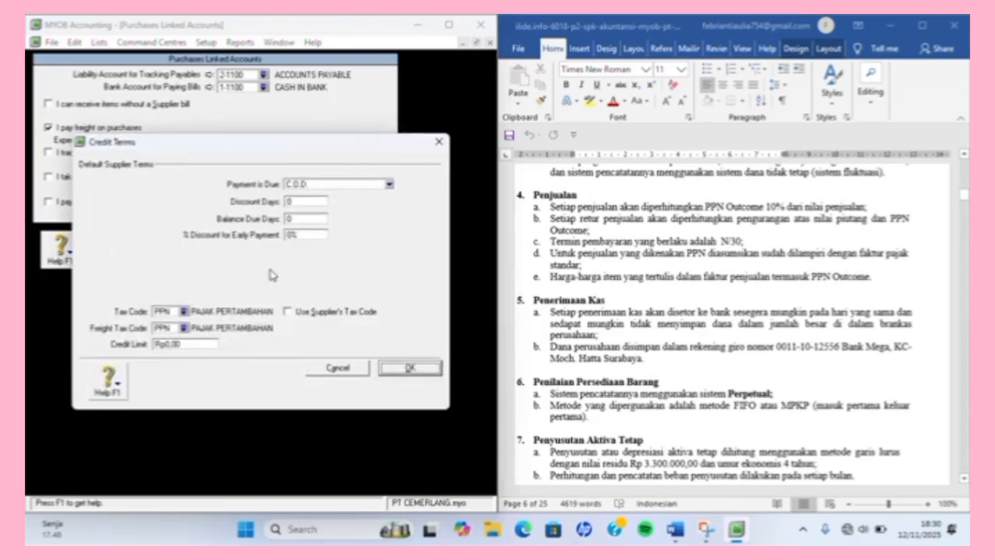
scroll(578, 287, "up", 3)
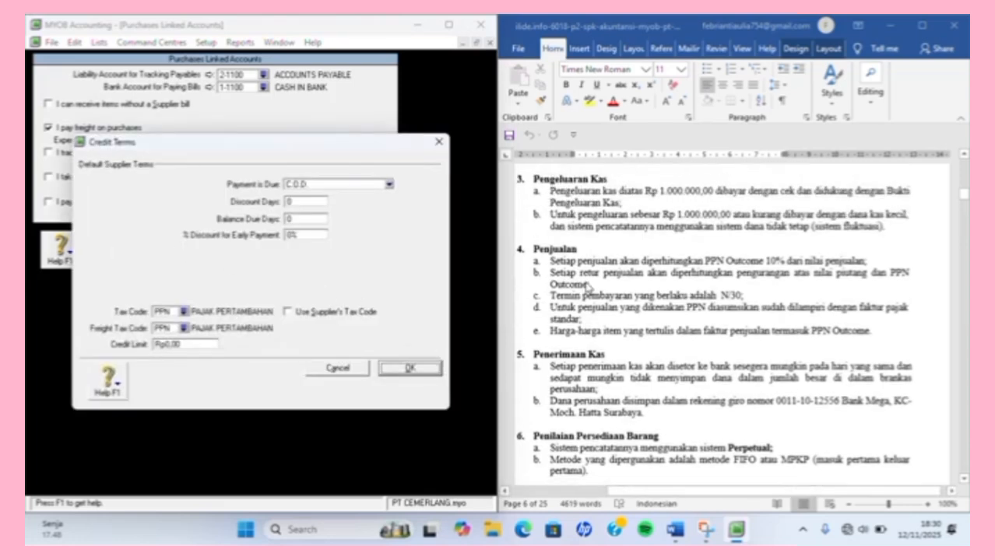
scroll(586, 286, "down", 7)
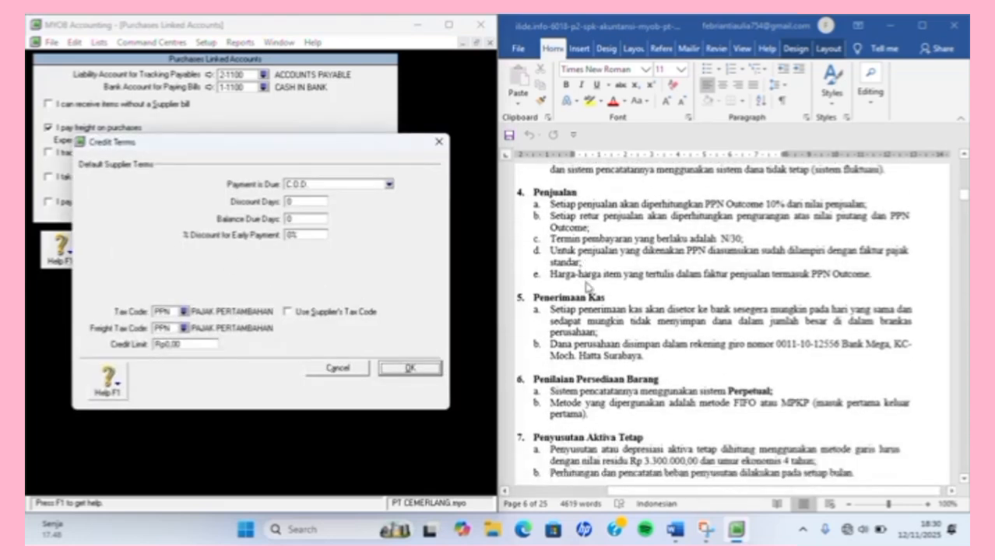
scroll(588, 286, "up", 10)
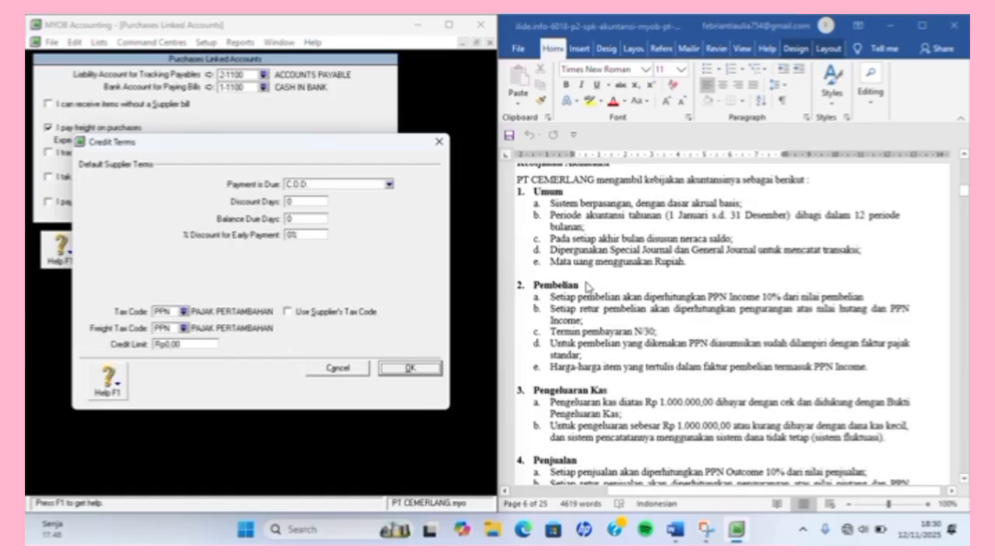
scroll(587, 287, "down", 1)
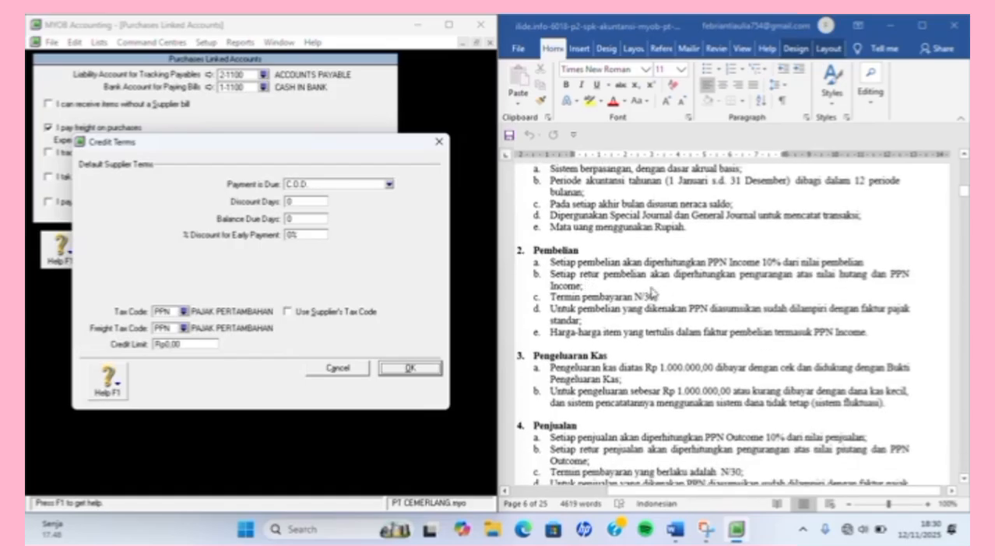
left_click(388, 183)
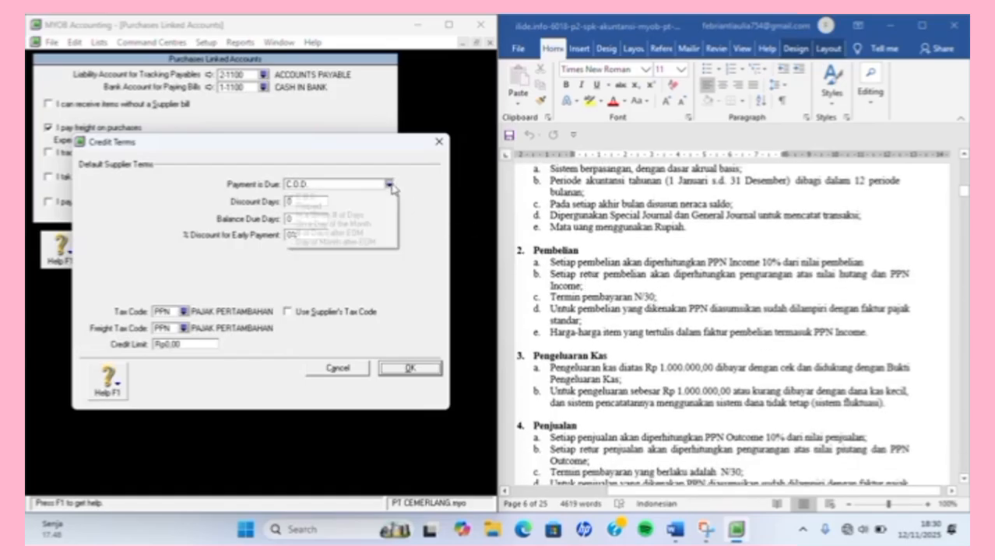
left_click(363, 215)
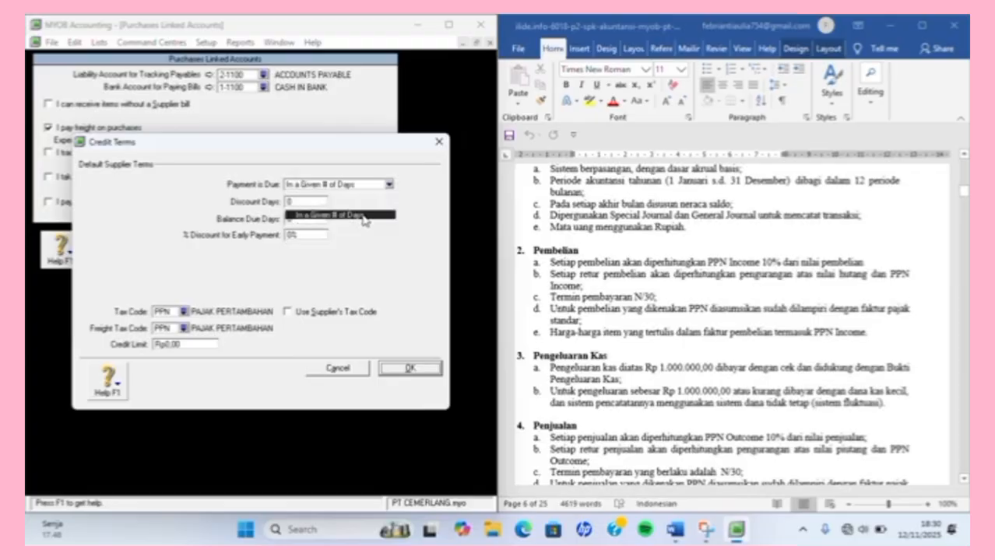
left_click(310, 215)
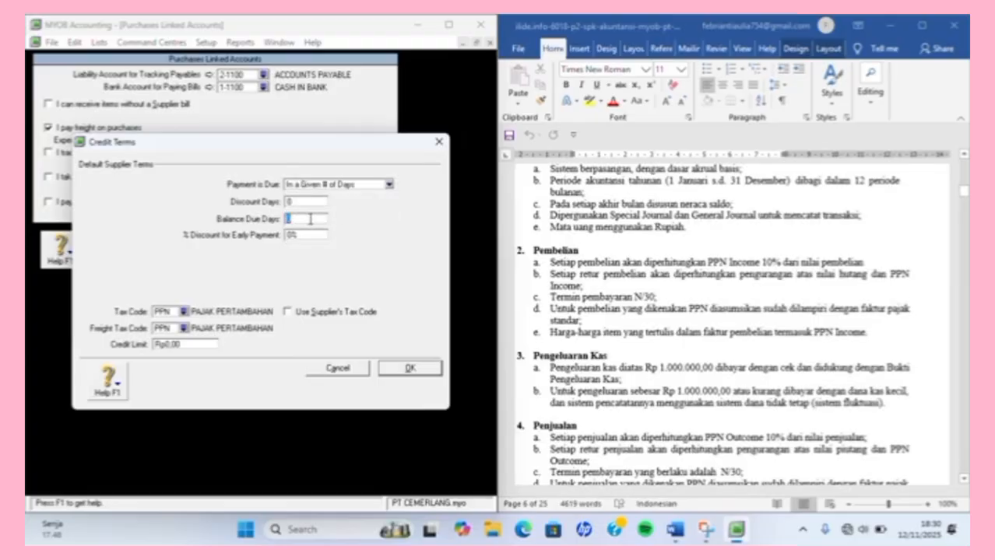
type("30")
Set the supplier freight tax code to N-T, then save the terms and purchases linked accounts.
left_click(183, 328)
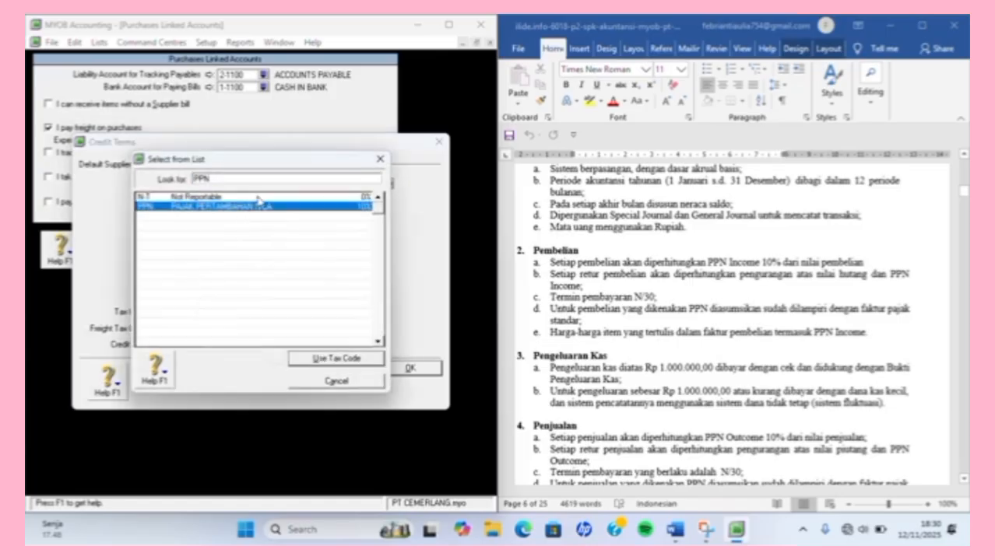
double_click(257, 197)
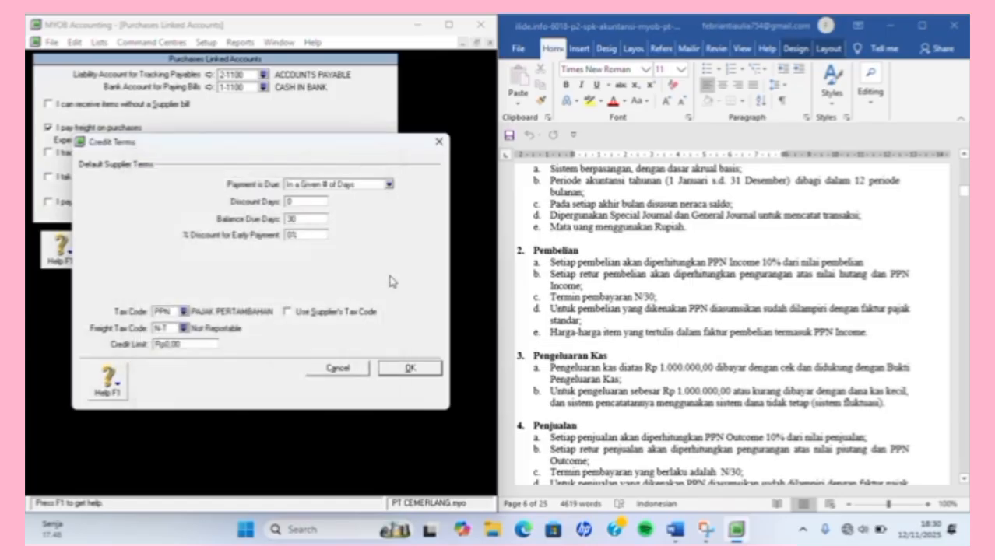
left_click(427, 368)
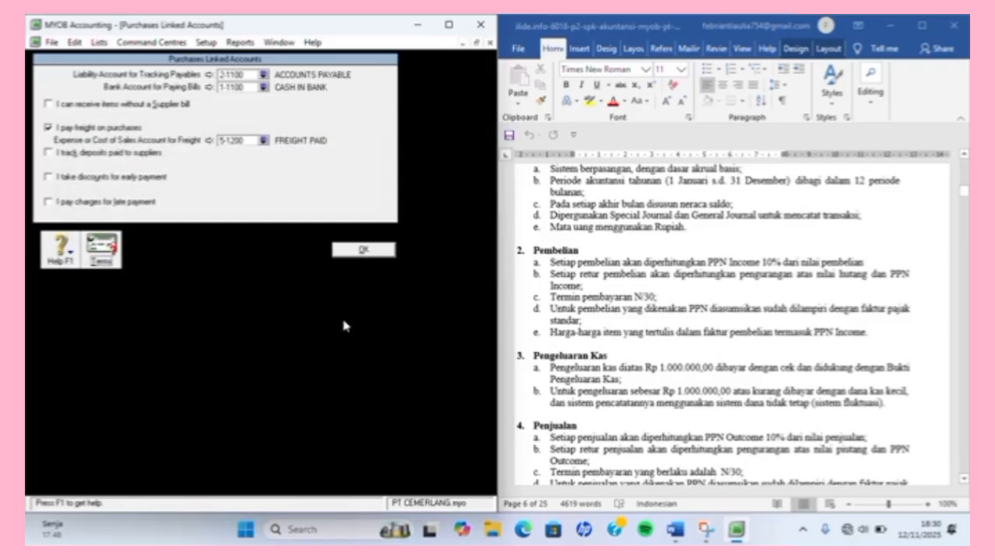
left_click(364, 249)
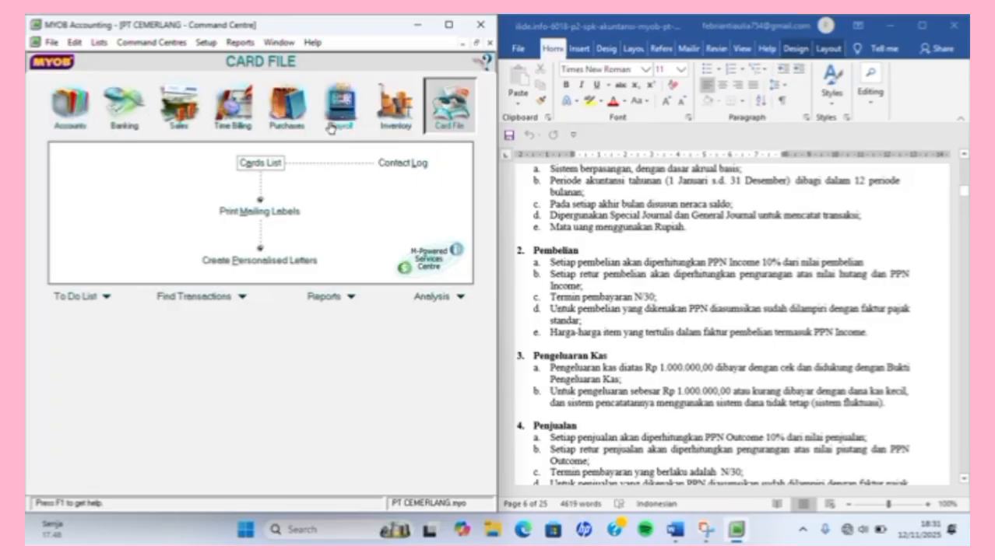
Bring the reference document's customer and supplier tables into view and open the Cards List.
scroll(708, 259, "up", 15)
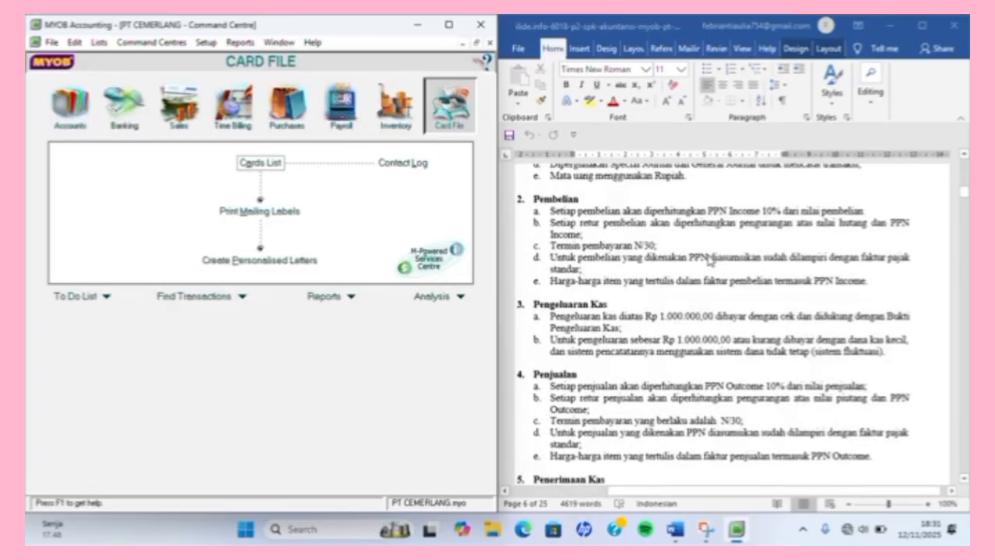
scroll(708, 259, "down", 20)
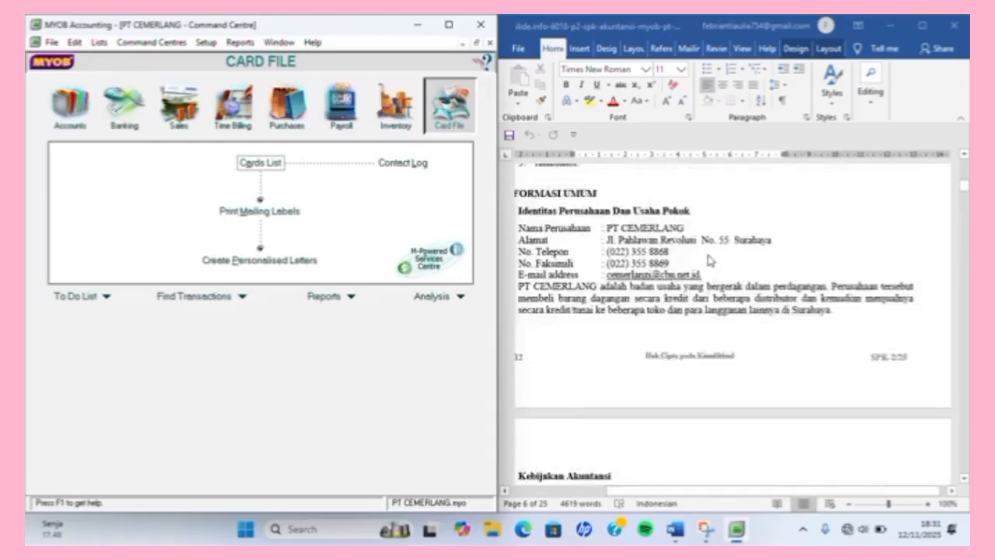
scroll(708, 260, "down", 15)
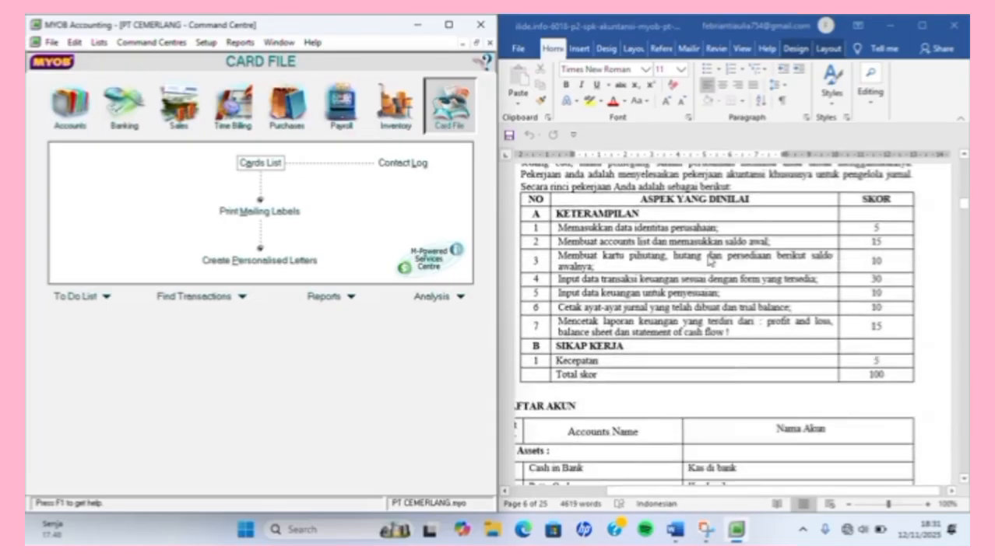
scroll(708, 260, "down", 15)
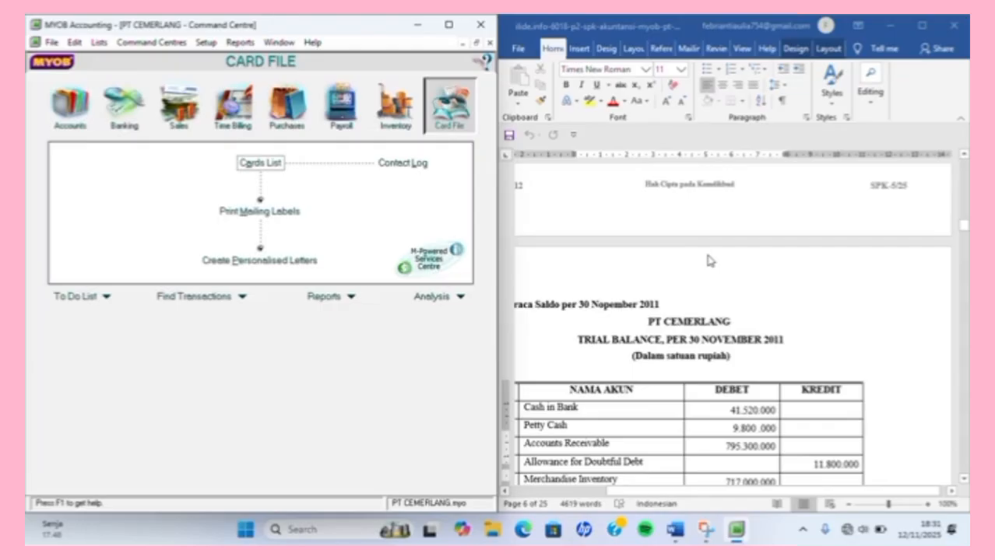
scroll(708, 261, "down", 5)
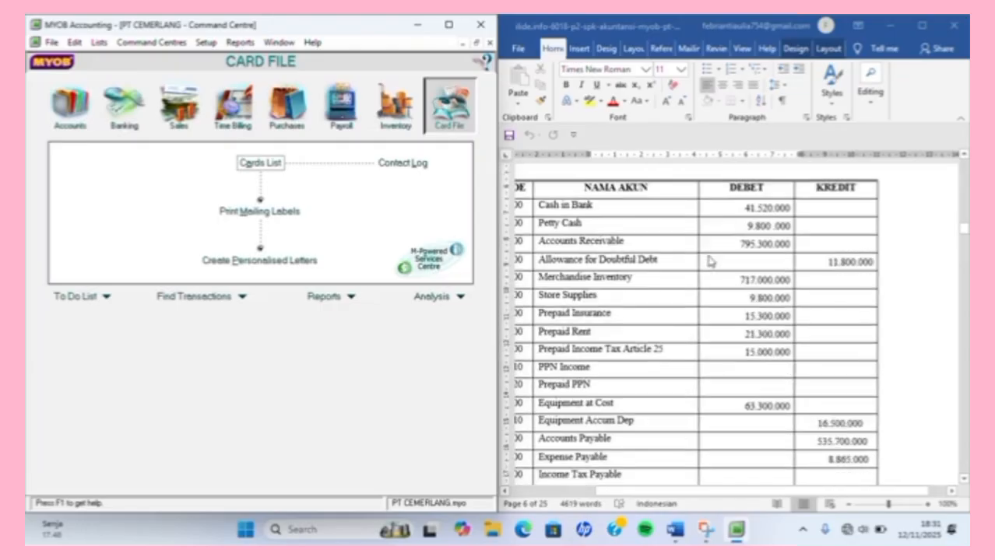
scroll(709, 261, "down", 12)
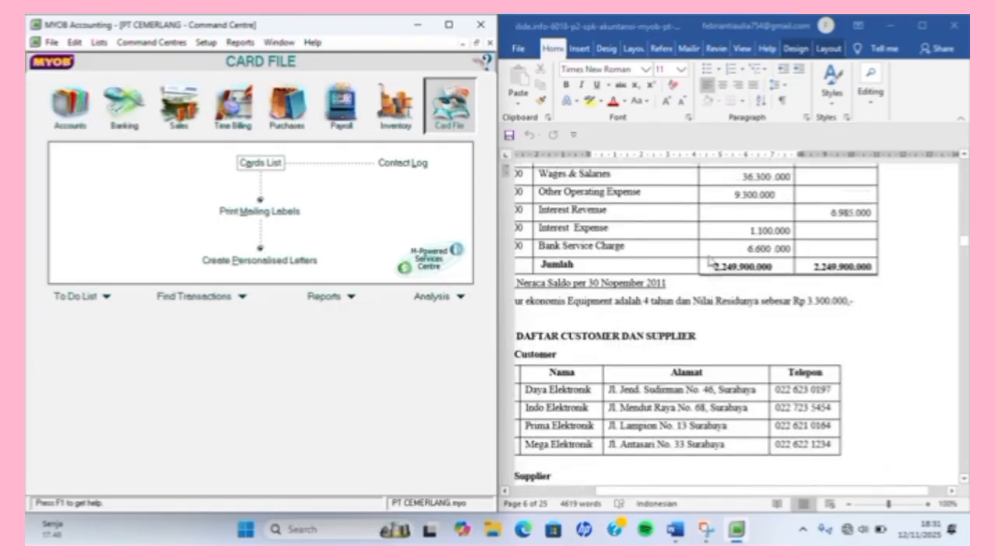
scroll(709, 261, "up", 1)
scroll(709, 260, "left", 3)
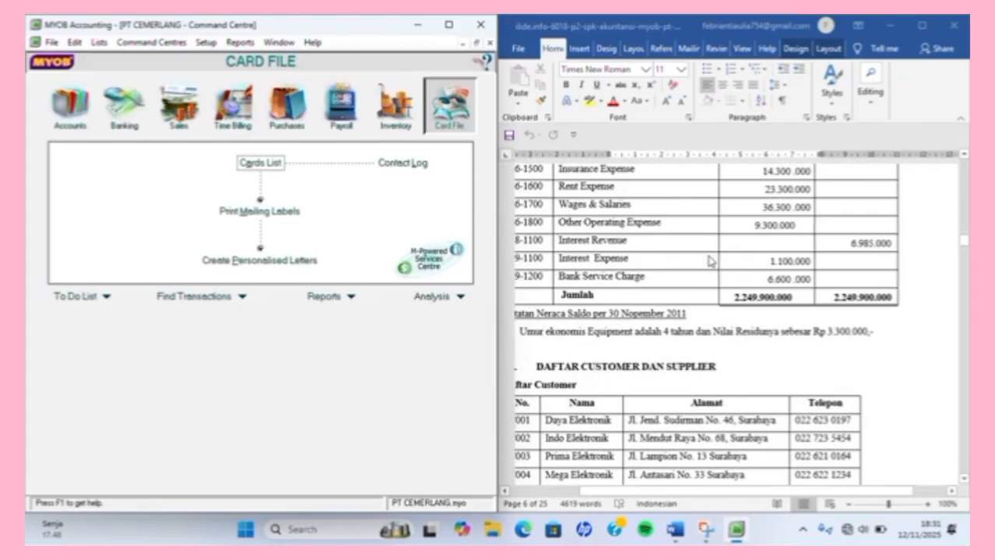
scroll(709, 262, "down", 6)
scroll(709, 261, "left", 1)
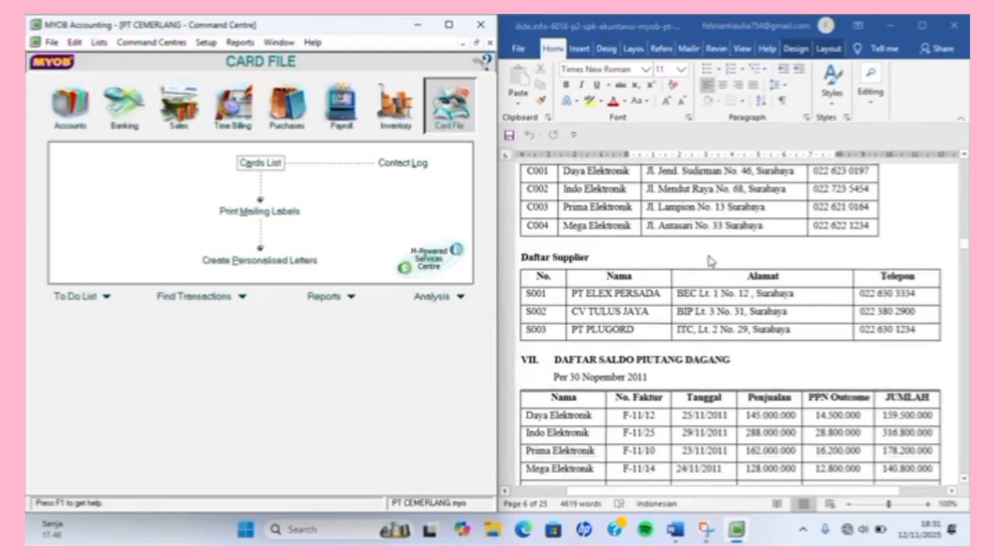
scroll(710, 261, "down", 3)
scroll(710, 261, "up", 4)
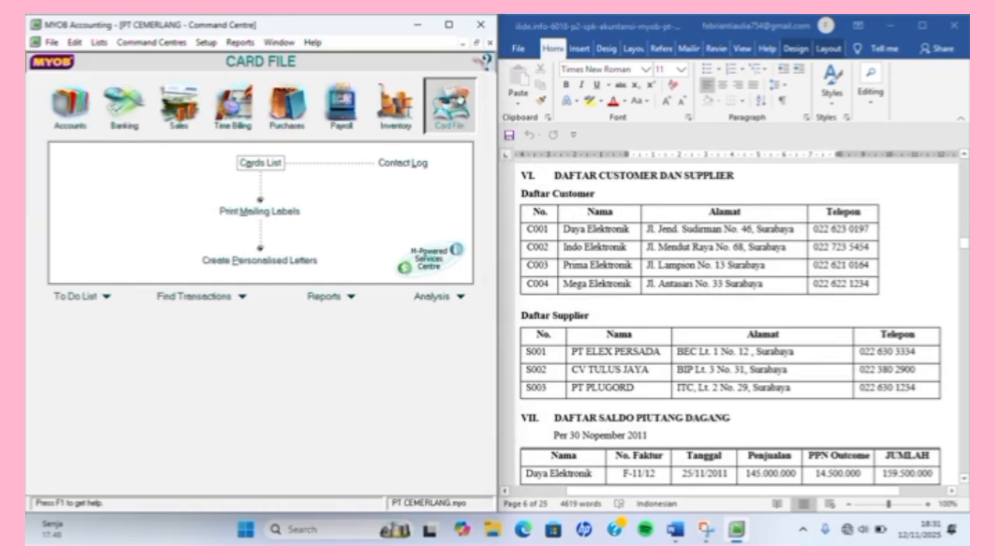
left_click(266, 165)
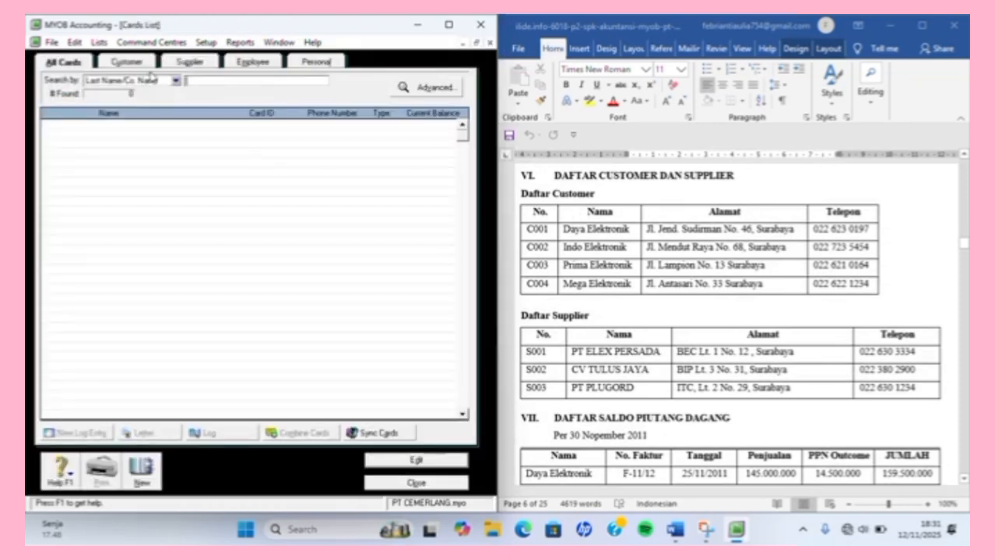
Create a new customer card named Daya Elektronik, copied from the reference document, with card ID C001.
left_click(150, 65)
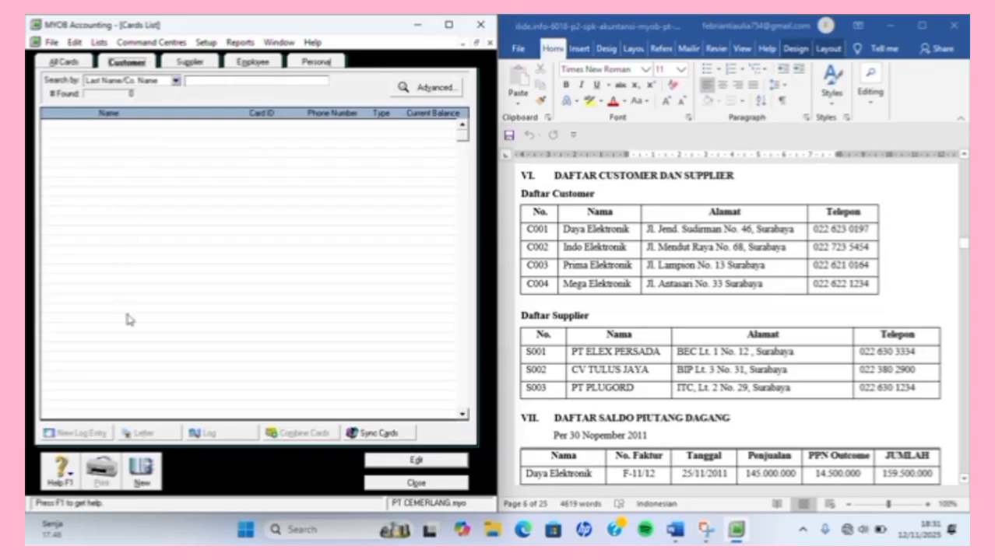
left_click(141, 467)
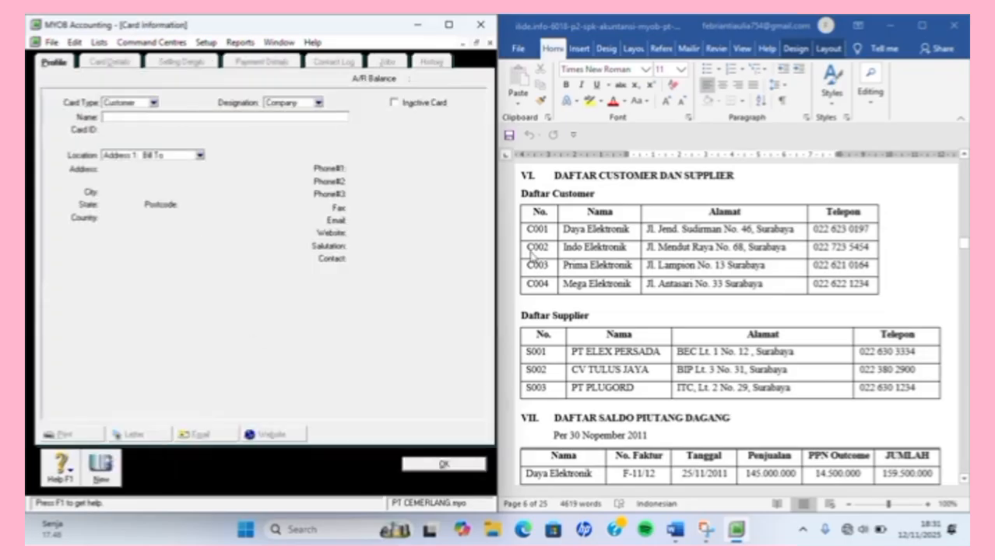
left_click(559, 235)
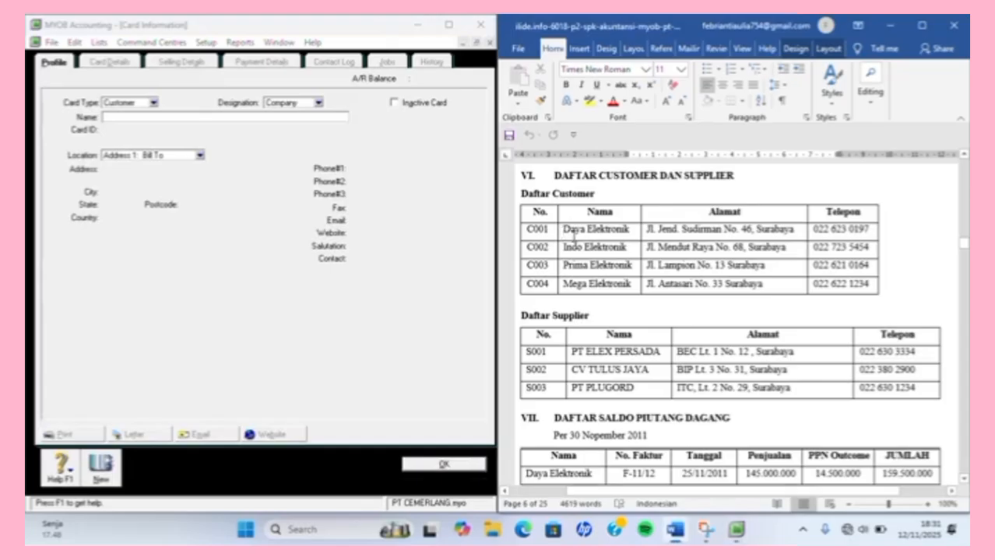
left_click_drag(563, 230, 617, 221)
key("ctrl+c")
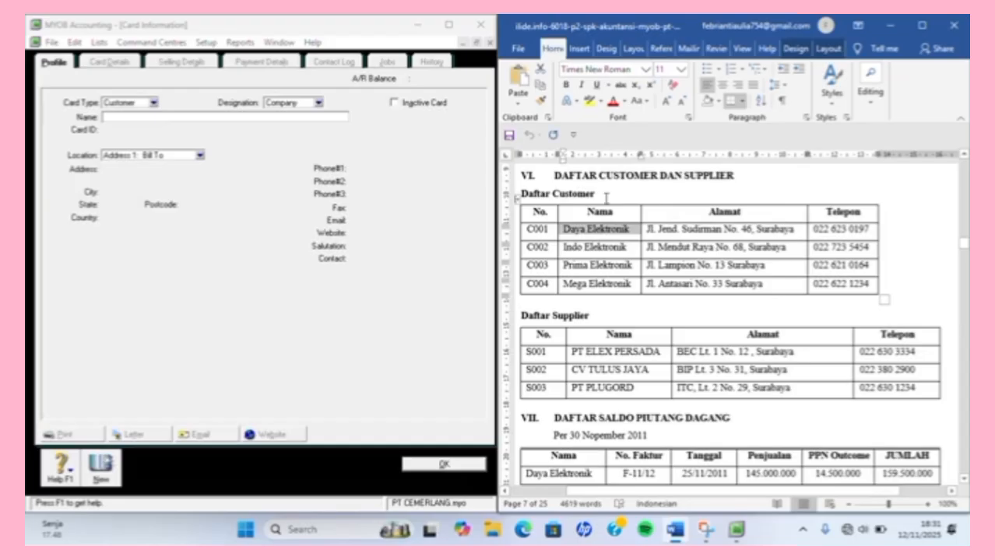
left_click(340, 118)
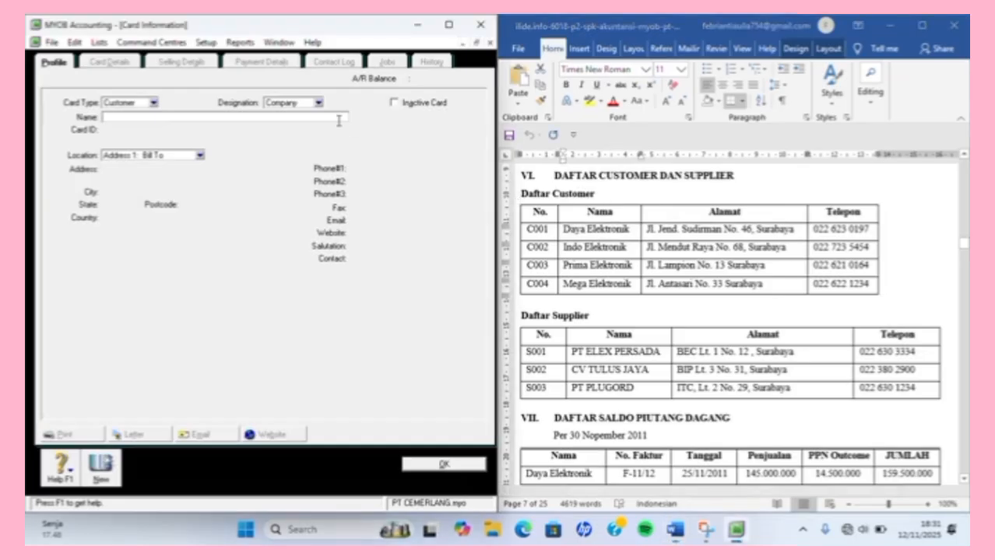
key("ctrl+v")
key("Tab")
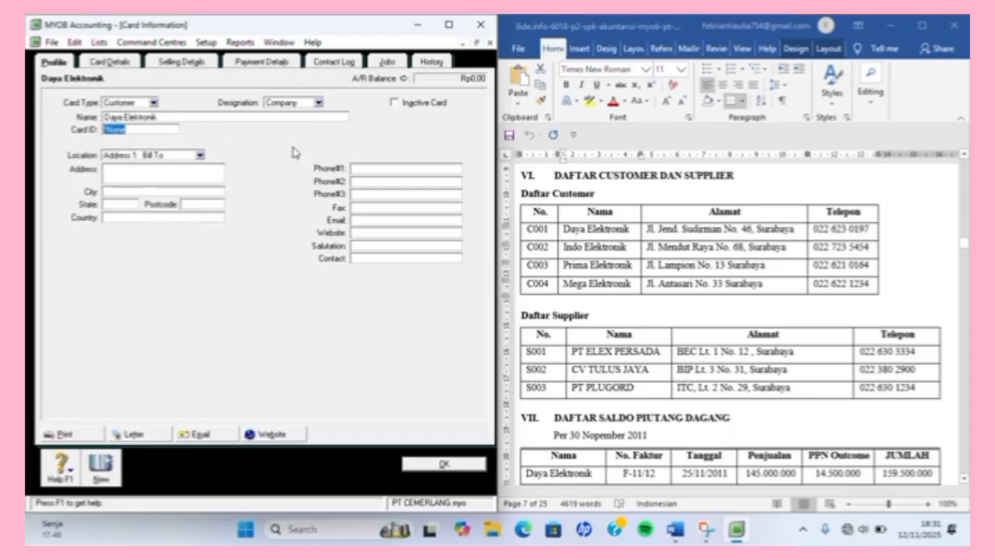
type("C001")
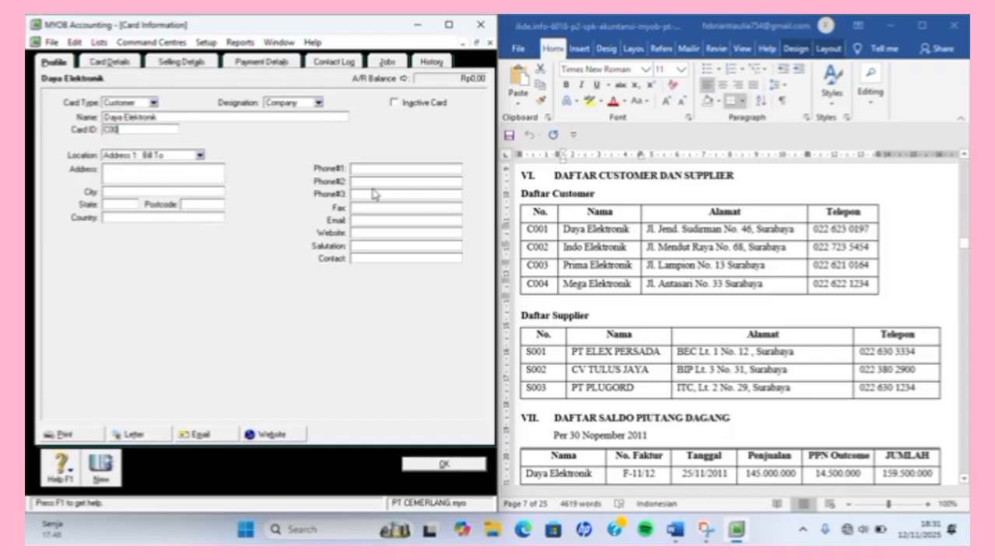
key("Tab")
key("Tab")
Paste Daya Elektronik's street address and enter SURABAYA, JATIM, INDONESIA and its phone number.
left_click(659, 231)
left_click_drag(648, 229, 798, 229)
type("C")
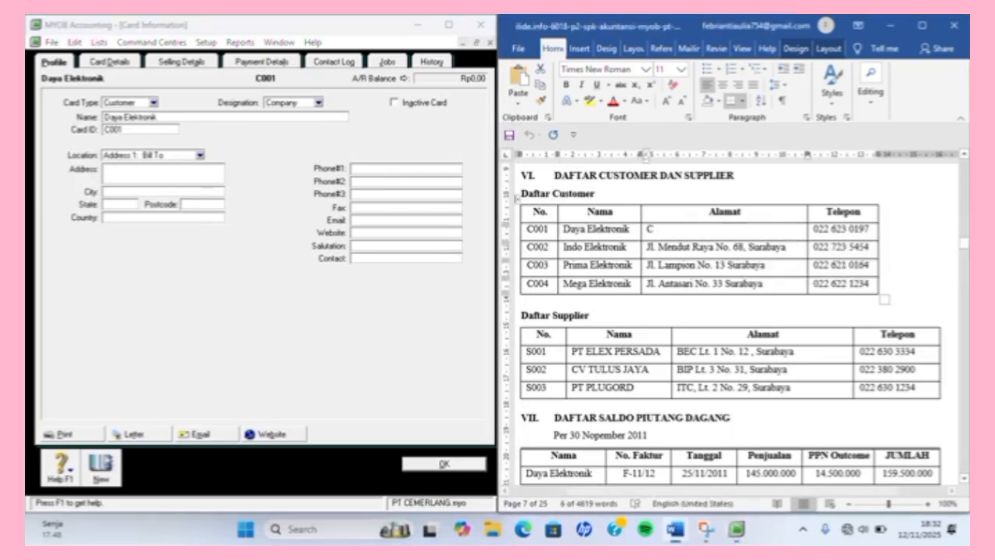
key("Return")
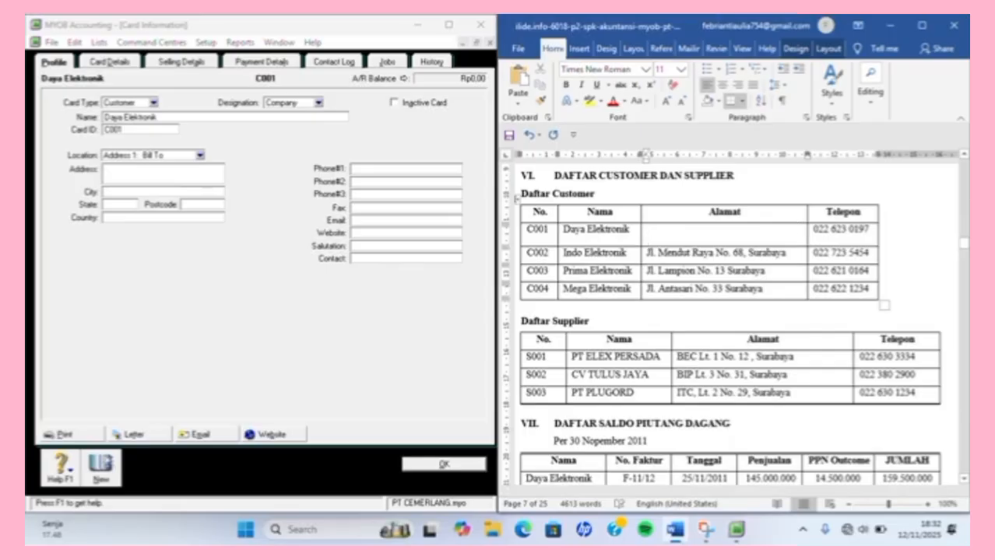
key("ctrl+z")
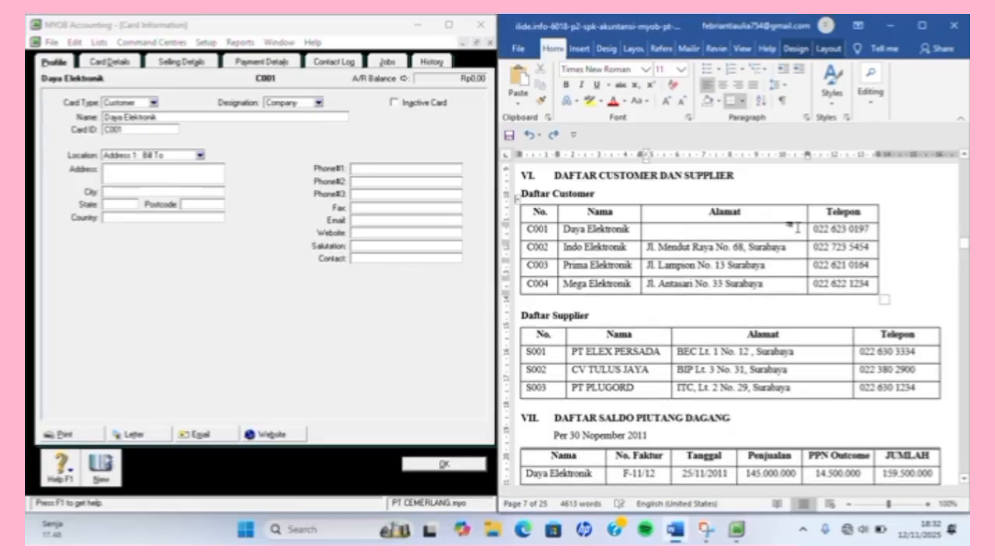
key("ctrl+z")
key("ctrl+c")
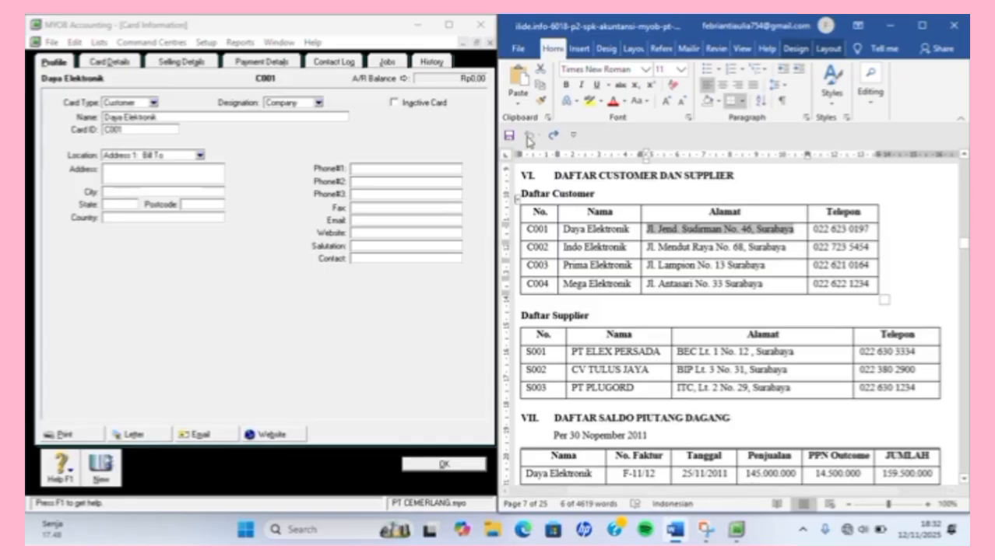
left_click(195, 176)
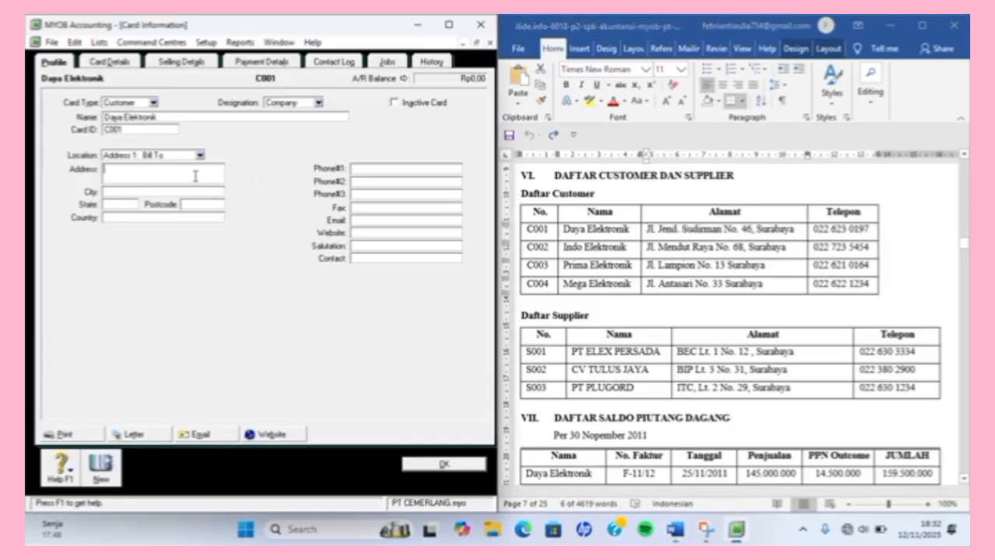
key("ctrl+v")
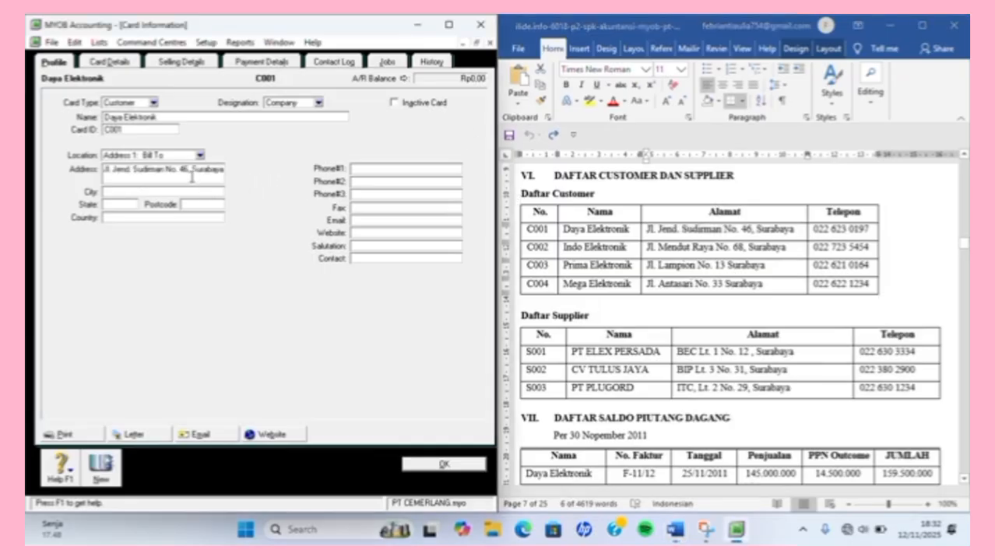
left_click(108, 192)
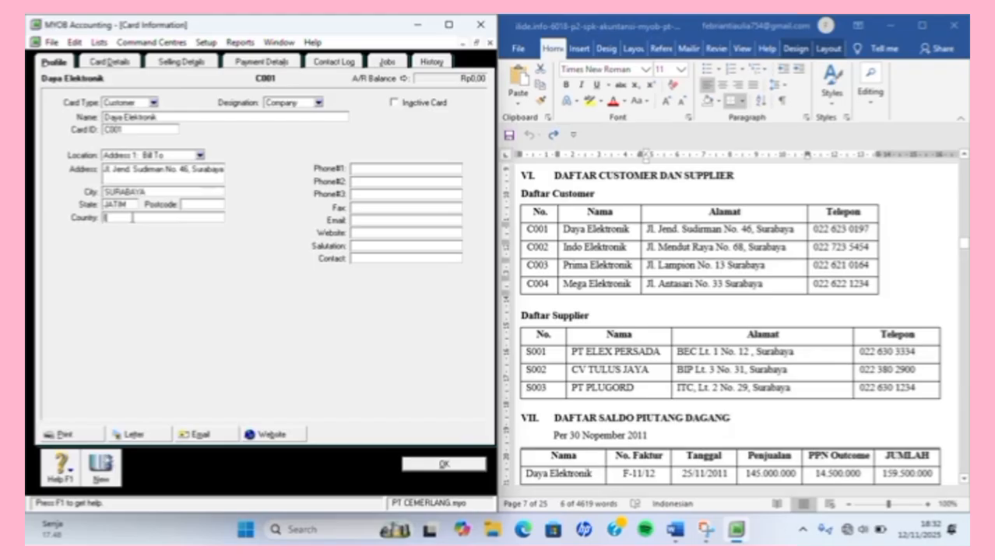
type("INDO")
key("BackSpace")
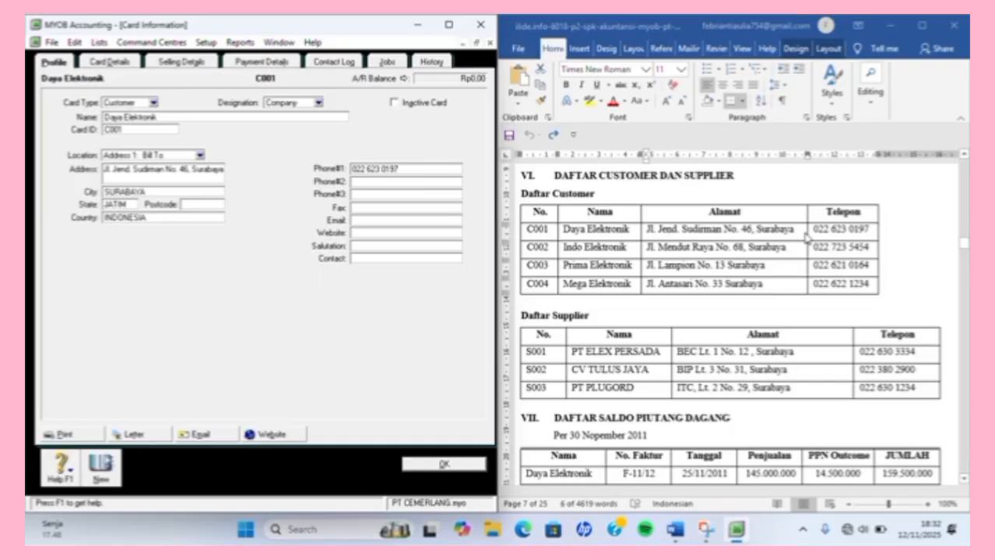
Review the card's Selling, Payment and Card Details tabs, then start a new blank card.
left_click(203, 69)
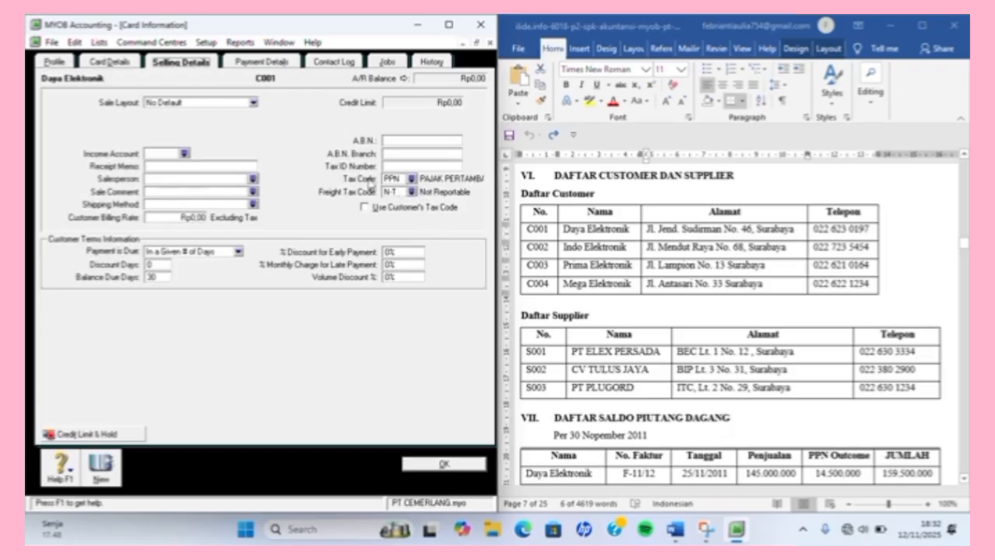
left_click(257, 63)
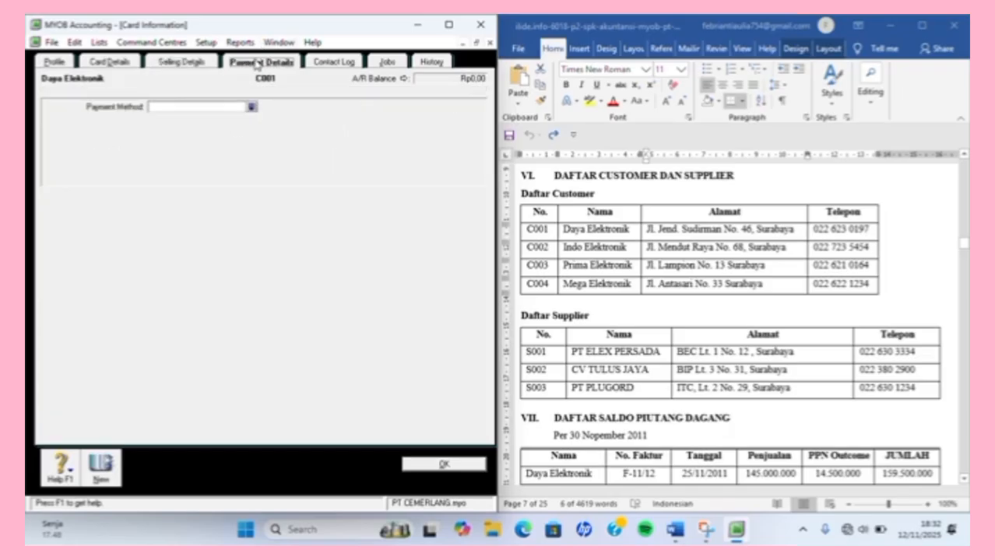
left_click(119, 63)
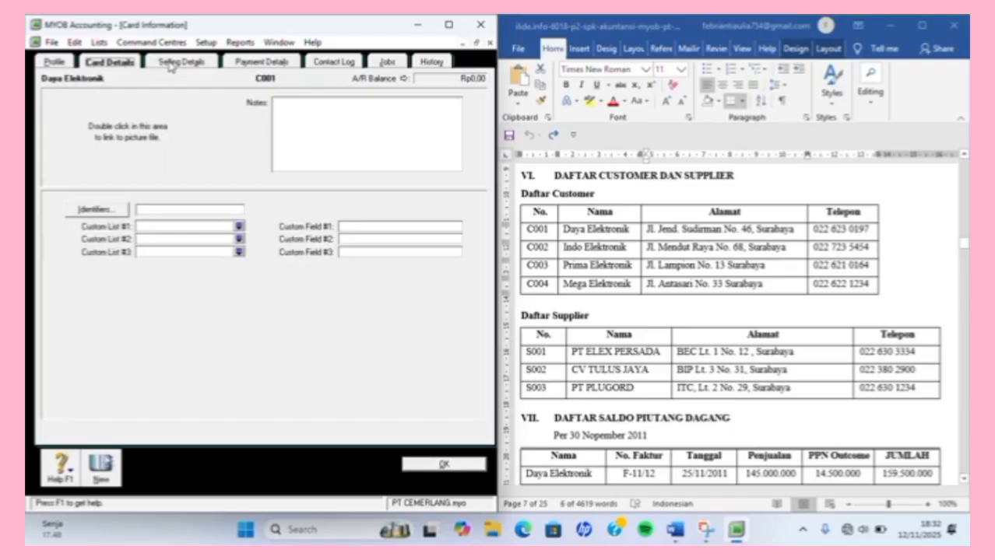
left_click(182, 63)
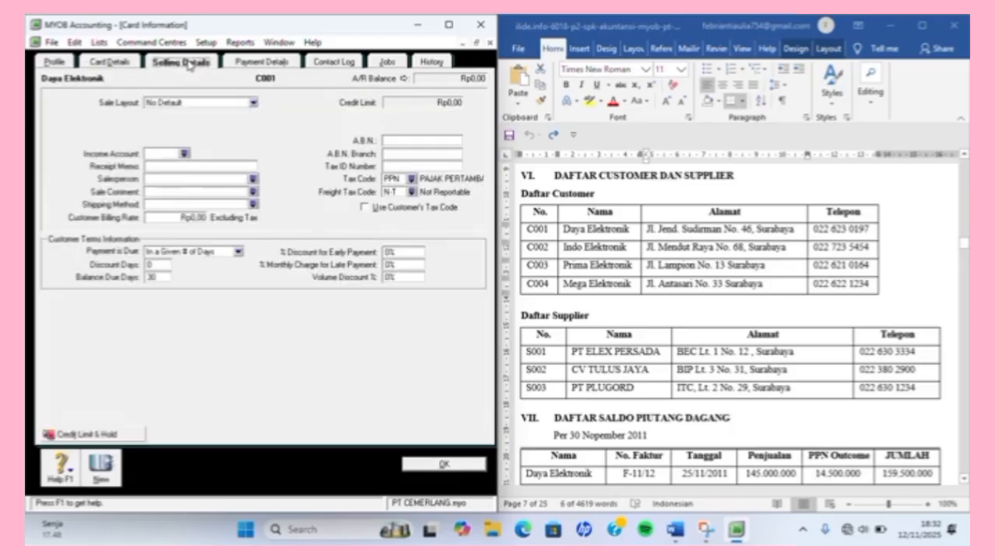
left_click(233, 63)
left_click(209, 61)
left_click(104, 466)
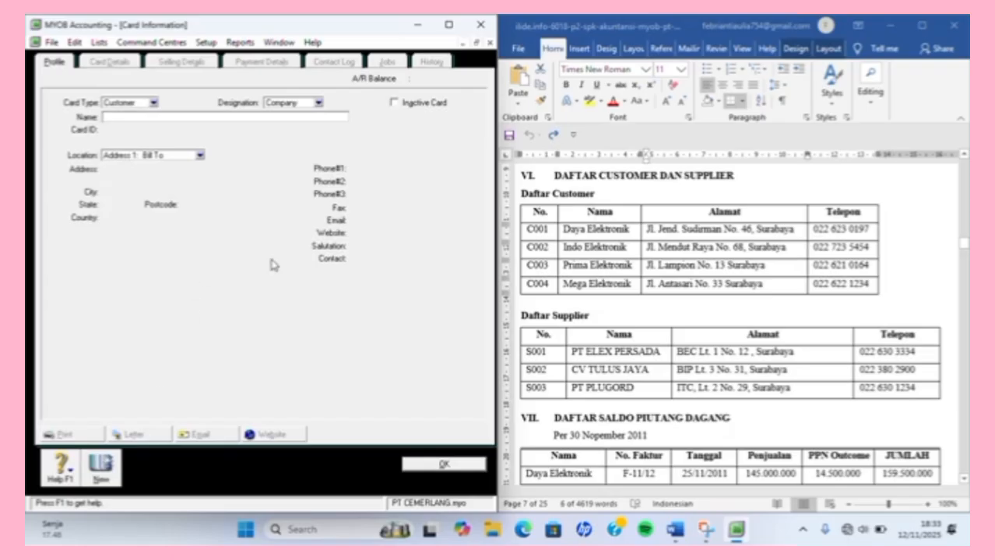
Name the new card Indo Elektronik, copied from the reference document, with card ID C002.
left_click(627, 269)
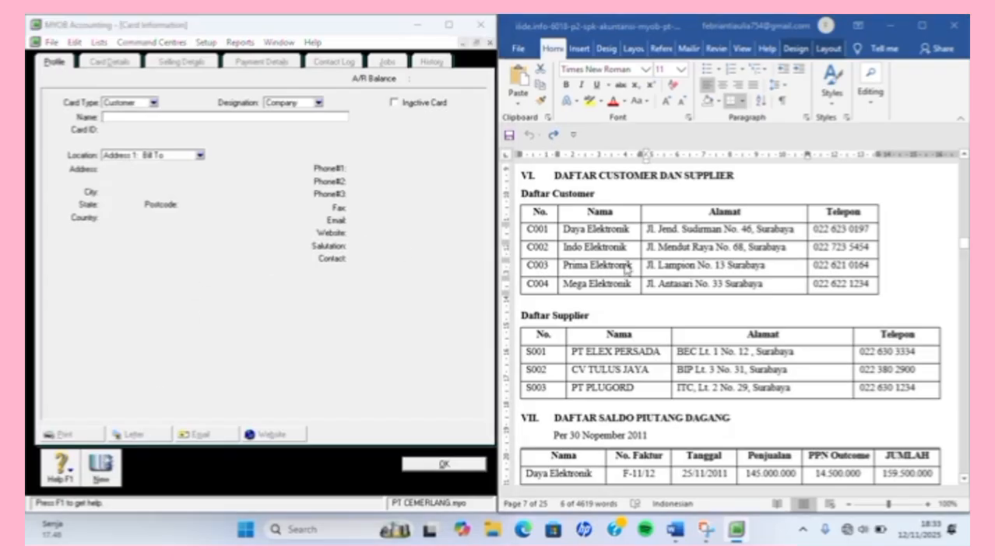
left_click(567, 248)
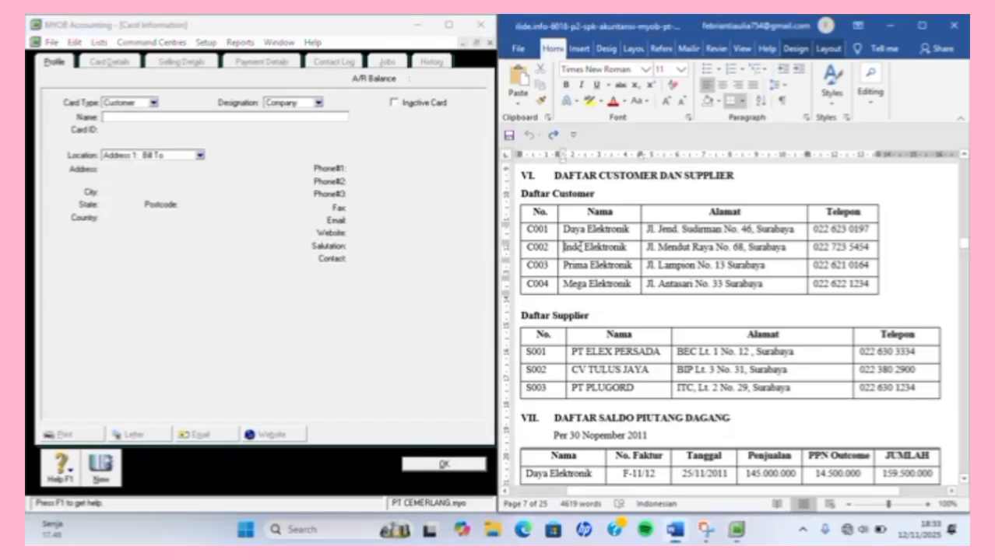
left_click_drag(565, 247, 635, 250)
key("ctrl+c")
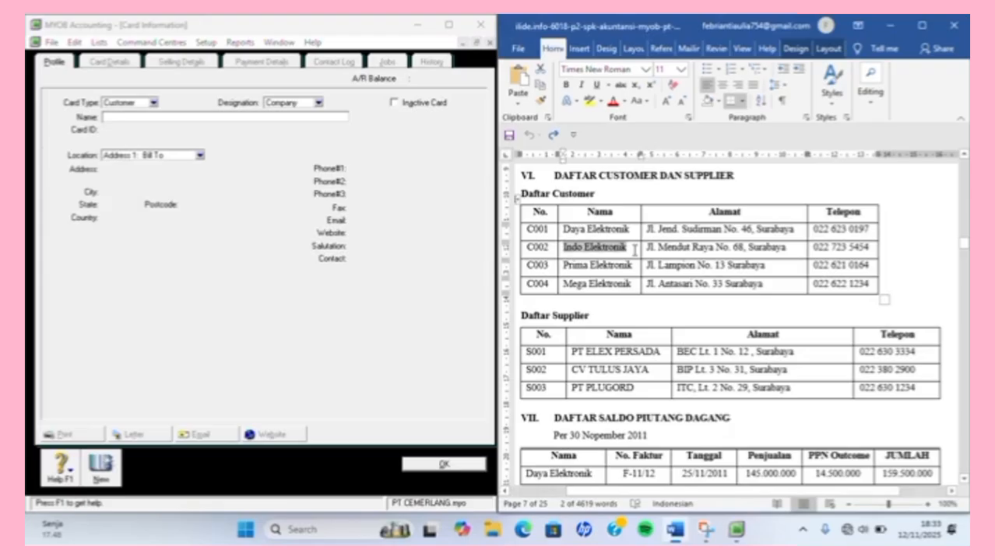
left_click(311, 118)
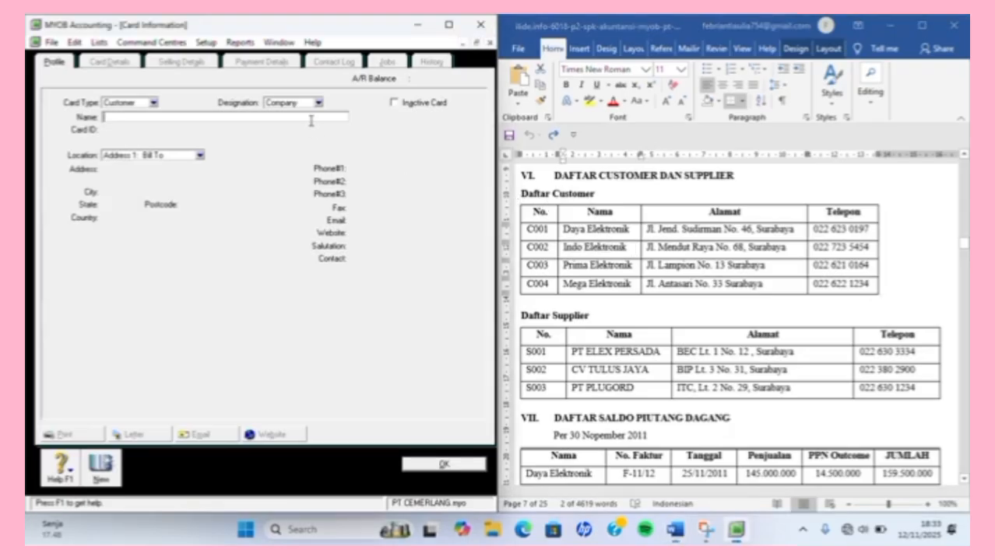
key("ctrl+v")
key("Tab")
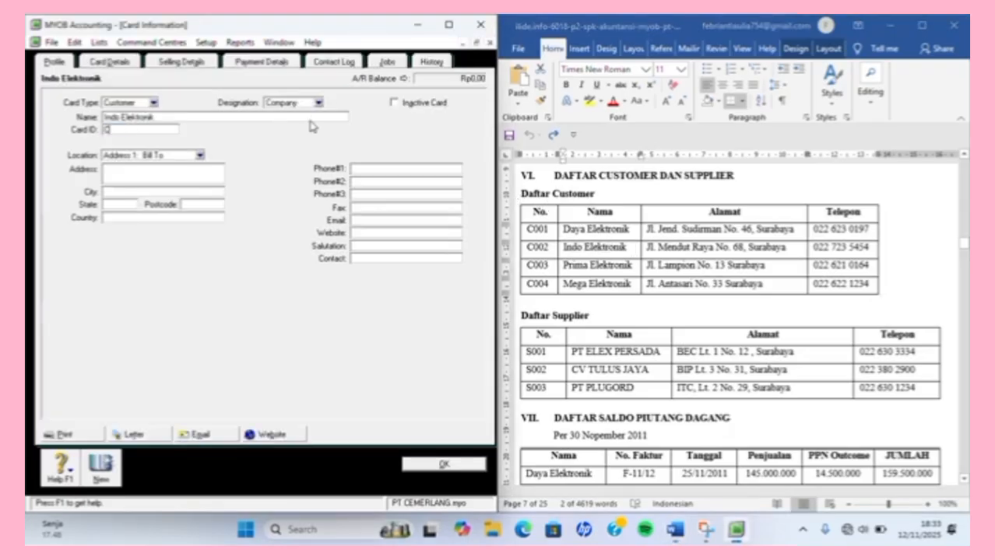
type("C002")
key("Tab")
Paste Indo Elektronik's street address, enter SURABAYA, JATIM, INDONESIA, and start another card.
left_click(642, 255)
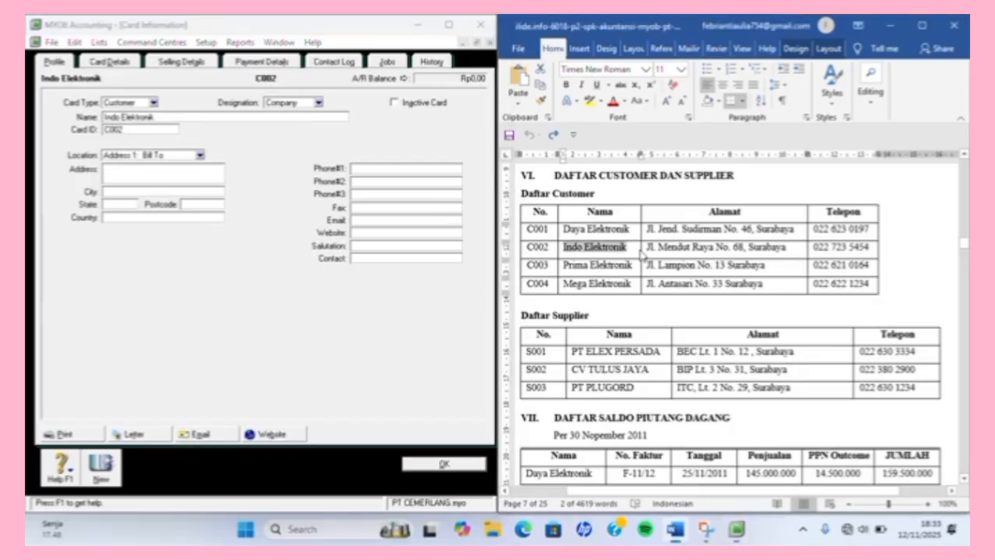
left_click_drag(647, 247, 782, 253)
key("ctrl+c")
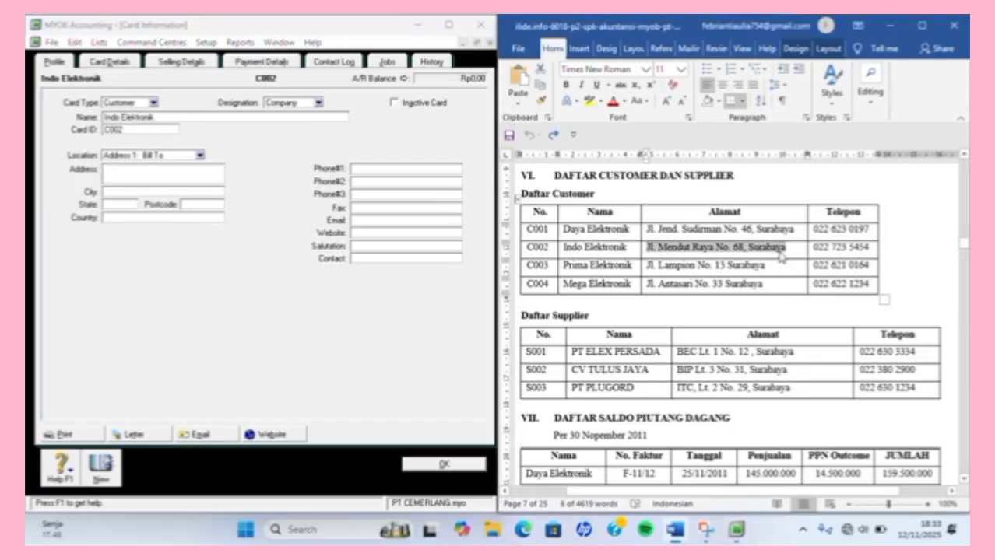
left_click(175, 155)
left_click(240, 182)
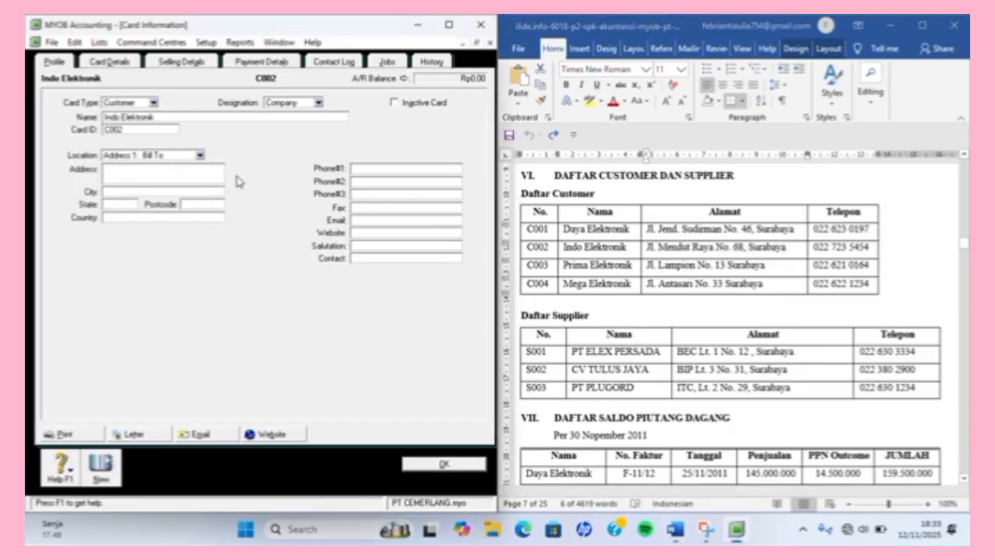
left_click(177, 174)
key("ctrl+v")
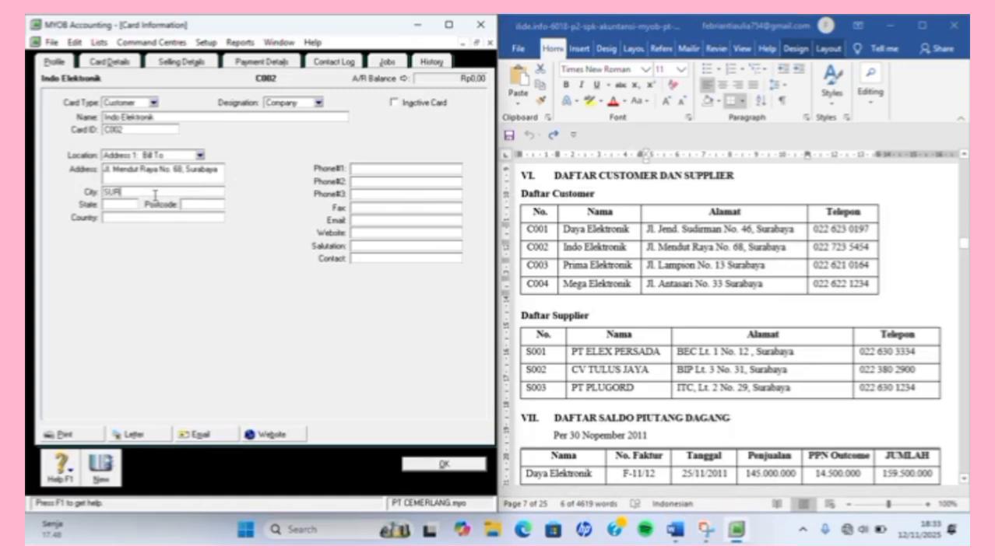
type("SURABAYA")
type("JATIM")
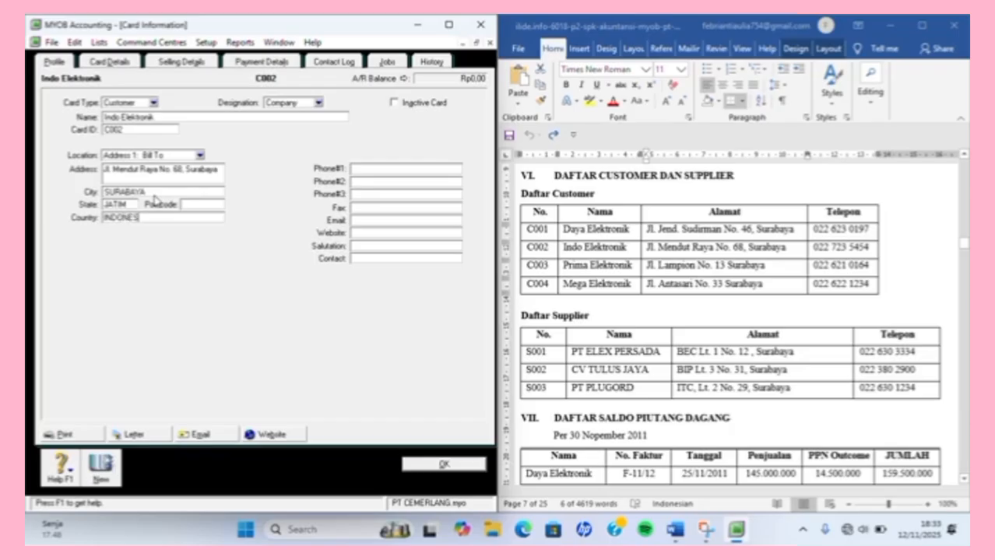
left_click(395, 168)
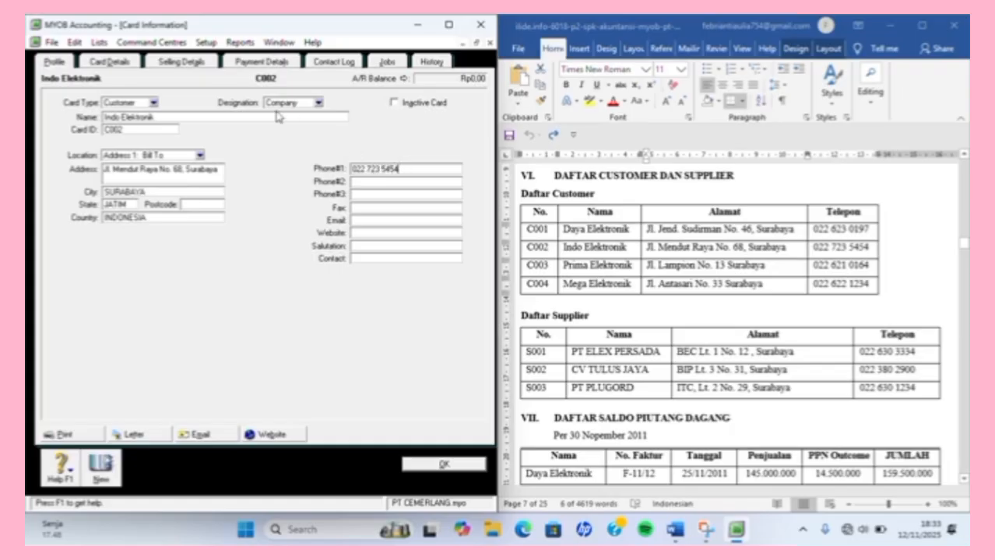
left_click(99, 477)
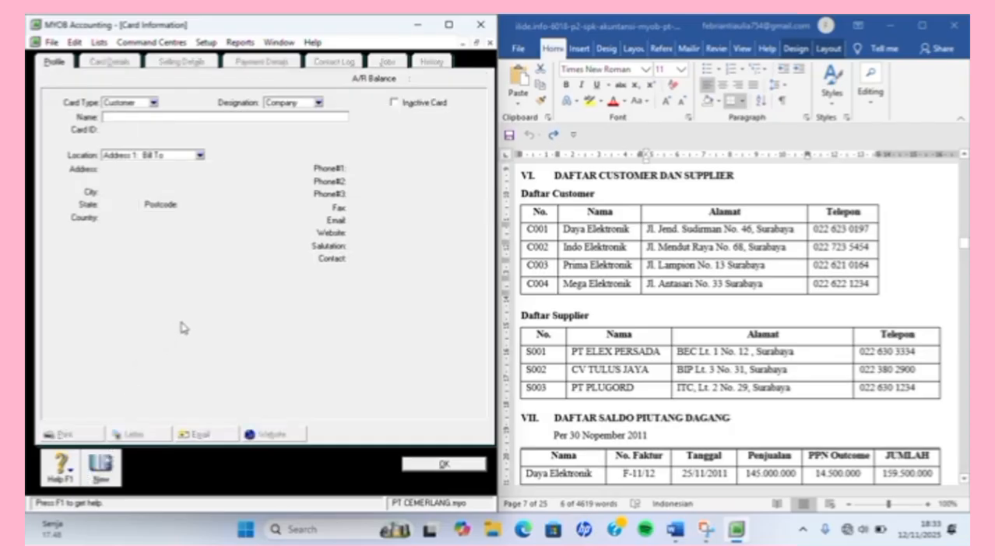
Name the new customer card Prima Elektronik with card ID C004.
type("Prima e")
key("BackSpace")
type("Elektroni")
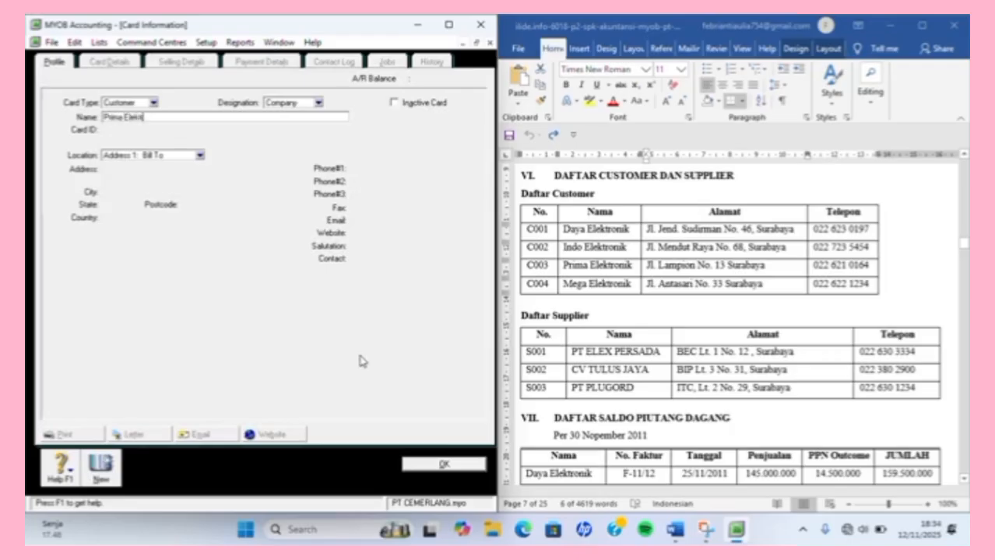
type("k")
key("Tab")
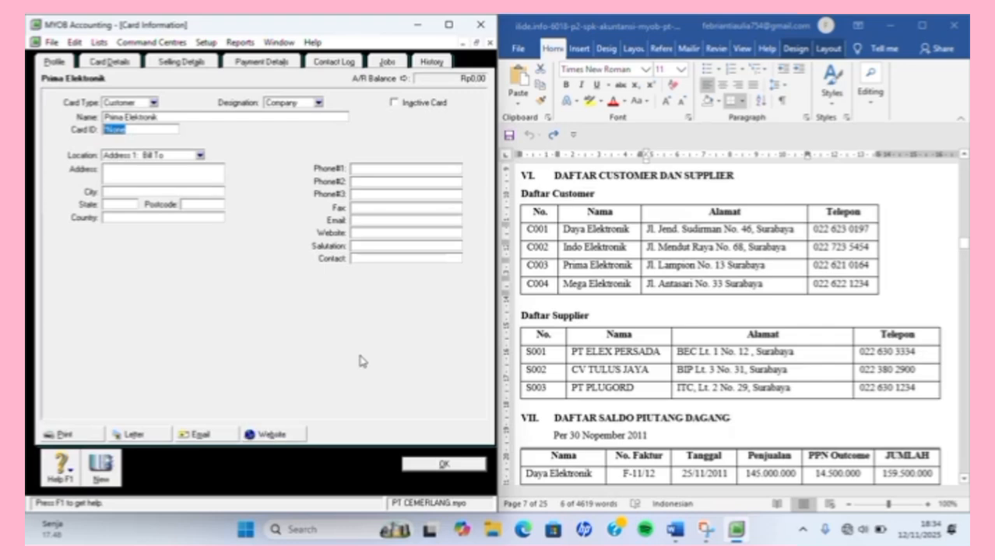
type("c0")
type("004")
key("Tab")
key("Tab")
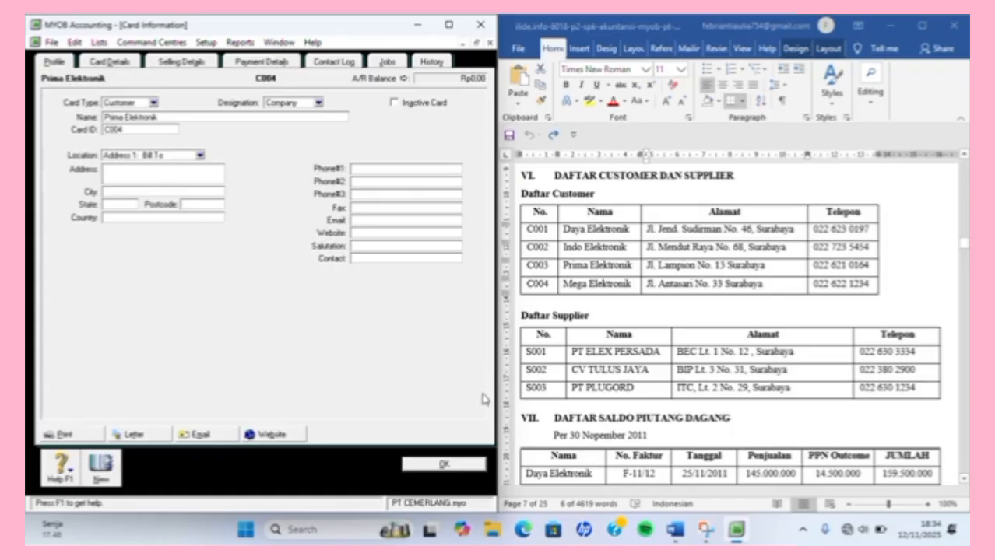
Paste Prima Elektronik's street address from the reference table and enter SURABAYA, JATIM, INDONESIA.
left_click(649, 285)
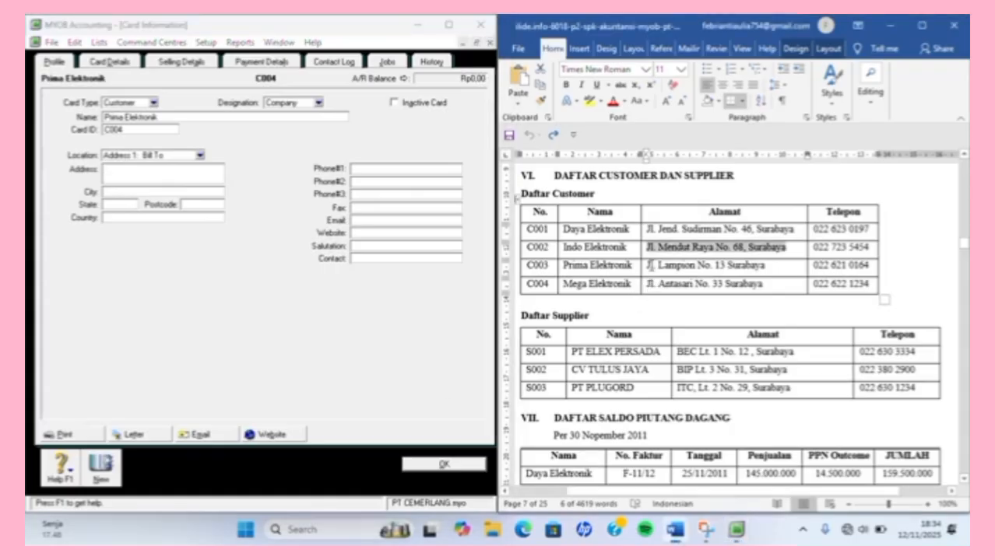
left_click(649, 266)
left_click_drag(646, 265, 758, 269)
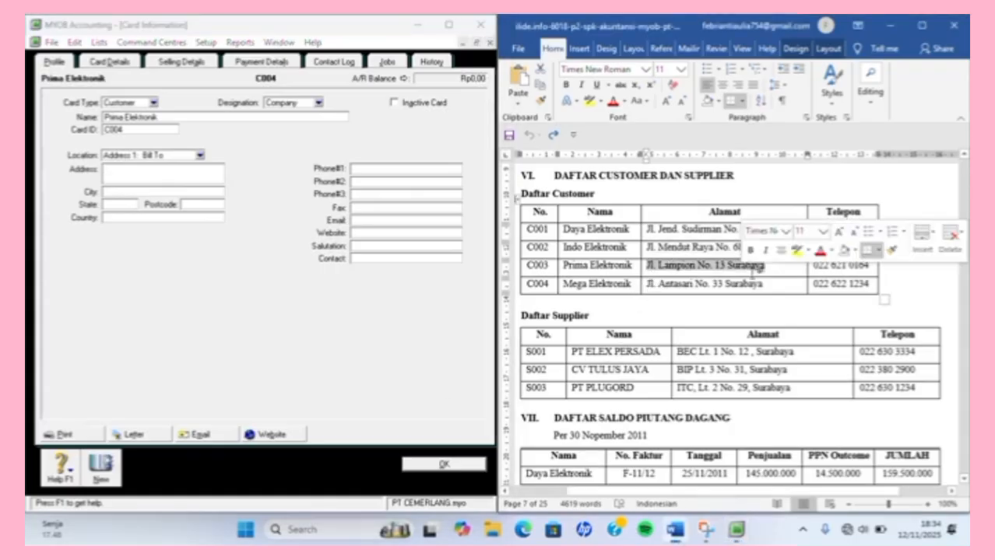
type("C")
key("BackSpace")
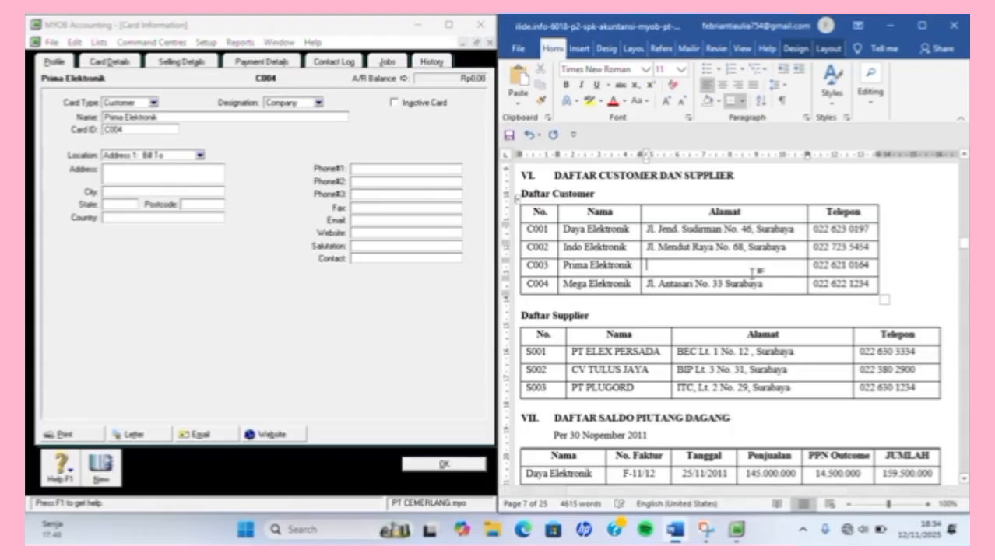
key("ctrl+z")
key("ctrl+z")
key("ctrl+c")
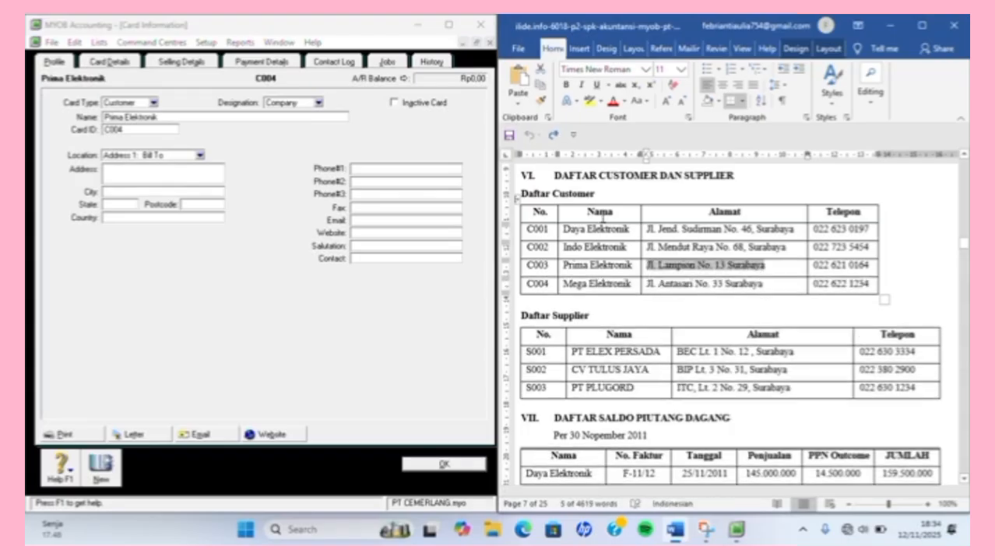
left_click(163, 158)
left_click(215, 169)
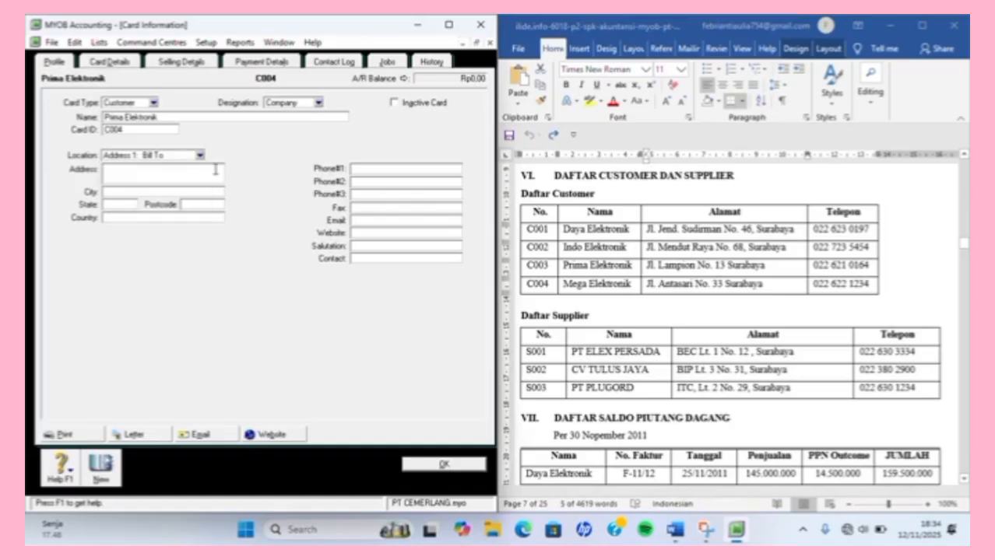
key("ctrl+v")
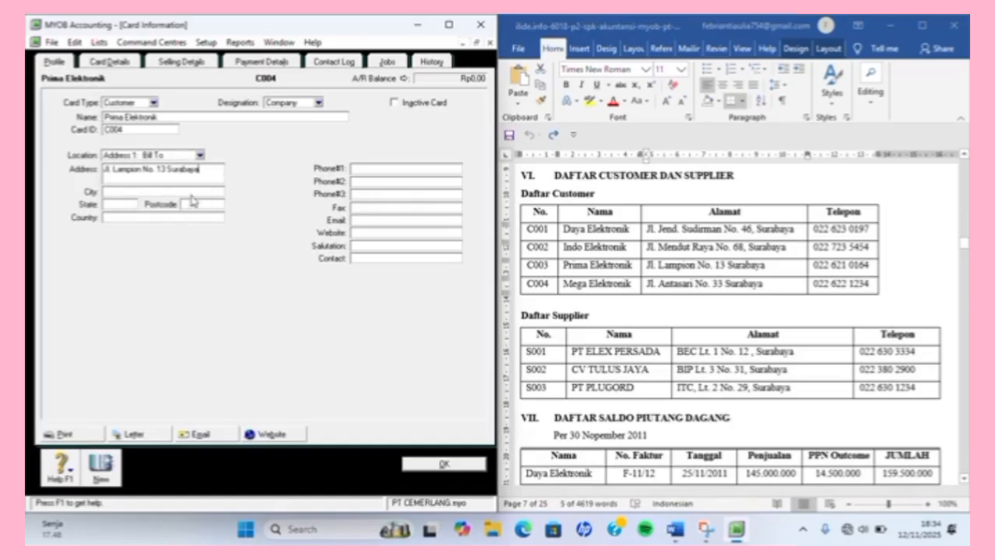
left_click(194, 195)
type("SURABAYA")
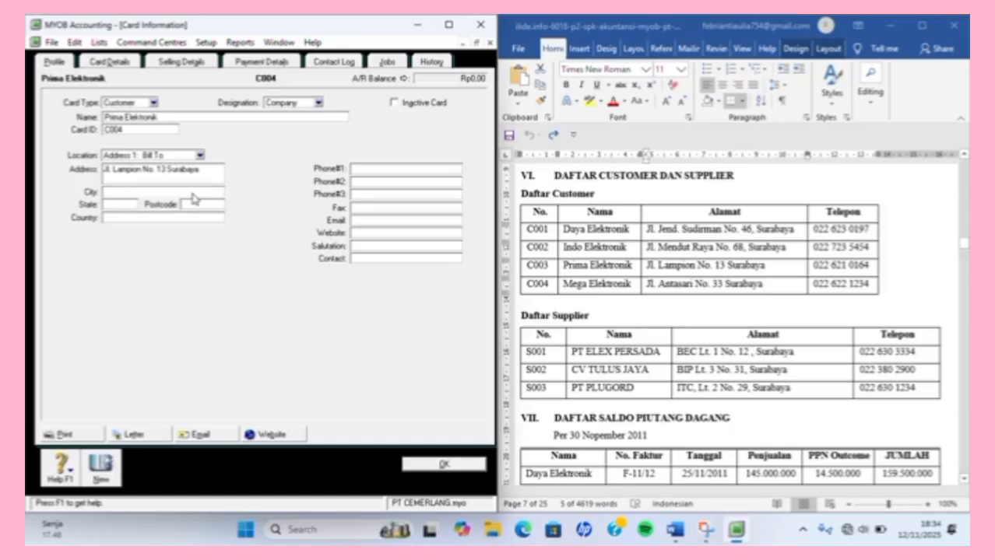
key("Tab")
type("JATIM")
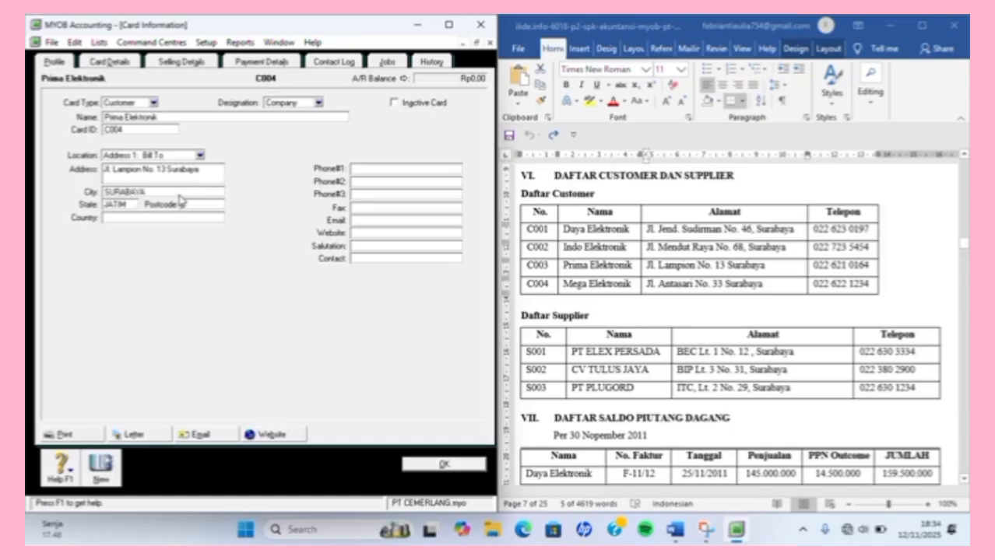
type("INDONESIA")
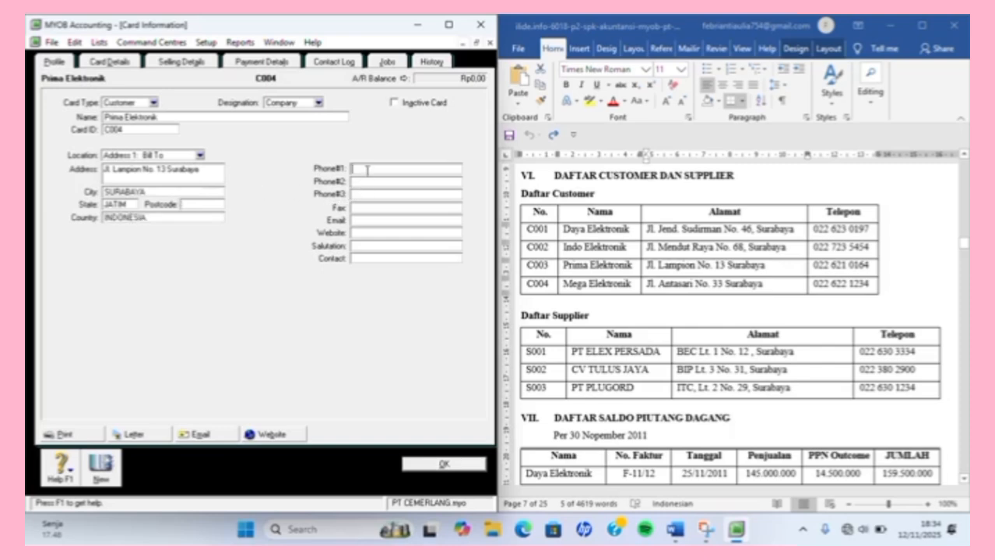
Copy the company's phone number into Phone #1, then save and start a new card.
left_click(824, 270)
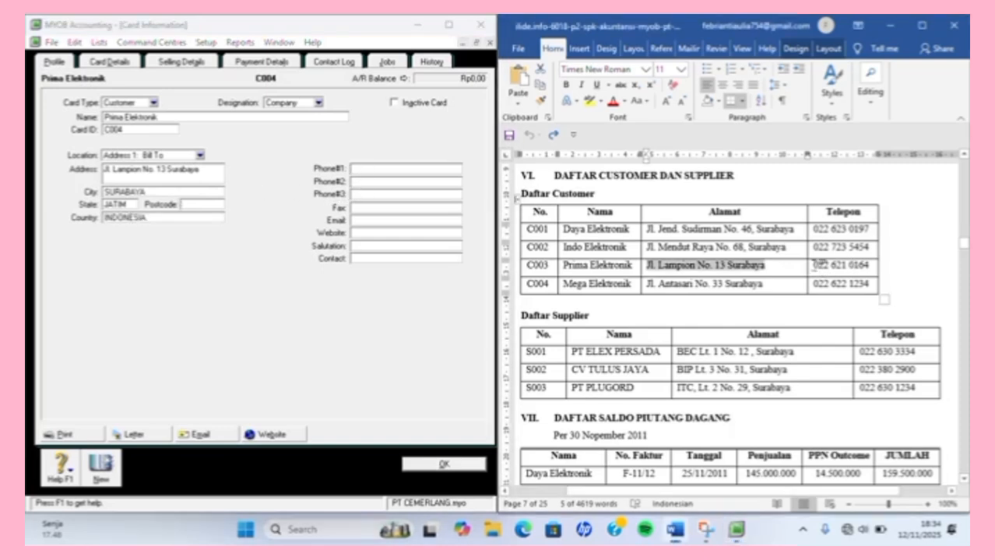
left_click_drag(814, 266, 903, 271)
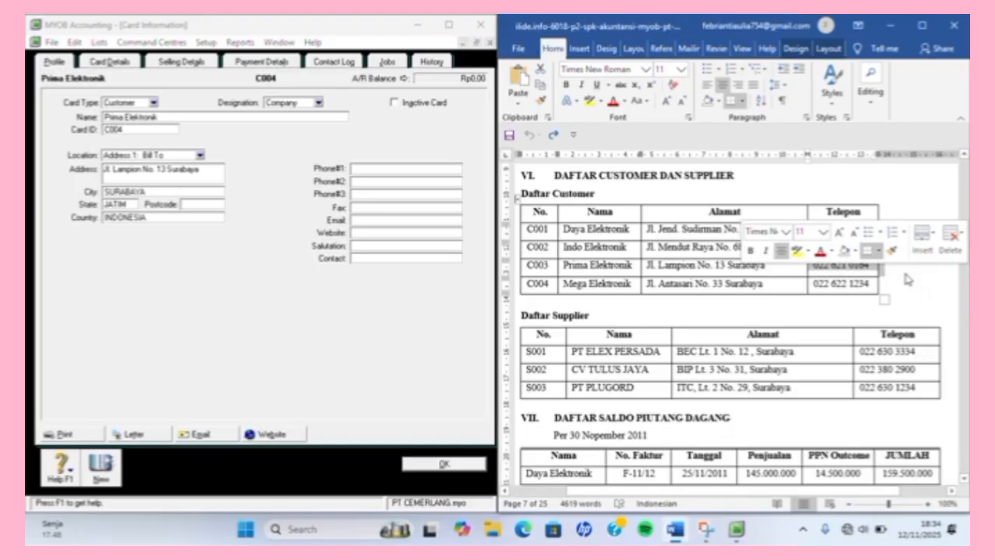
key("ctrl+x")
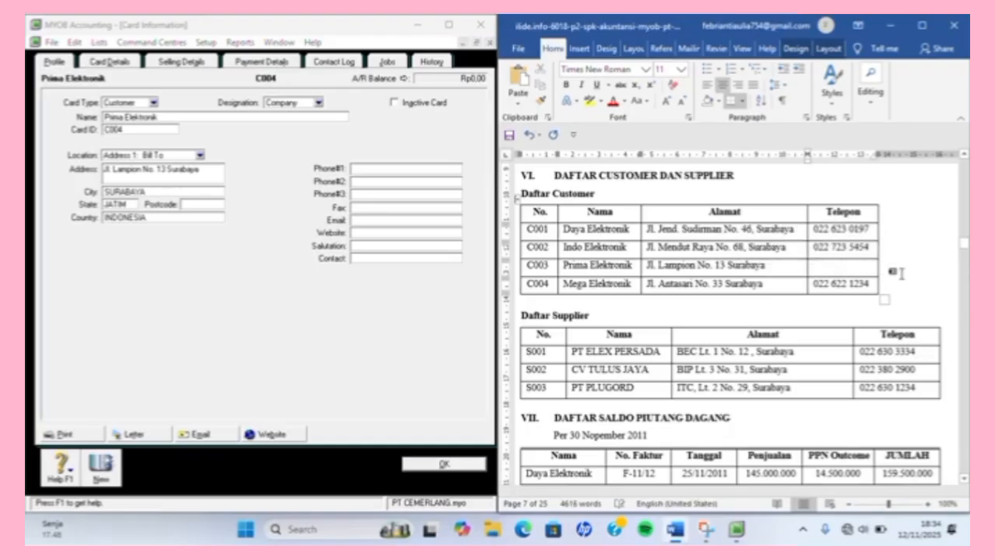
key("ctrl+z")
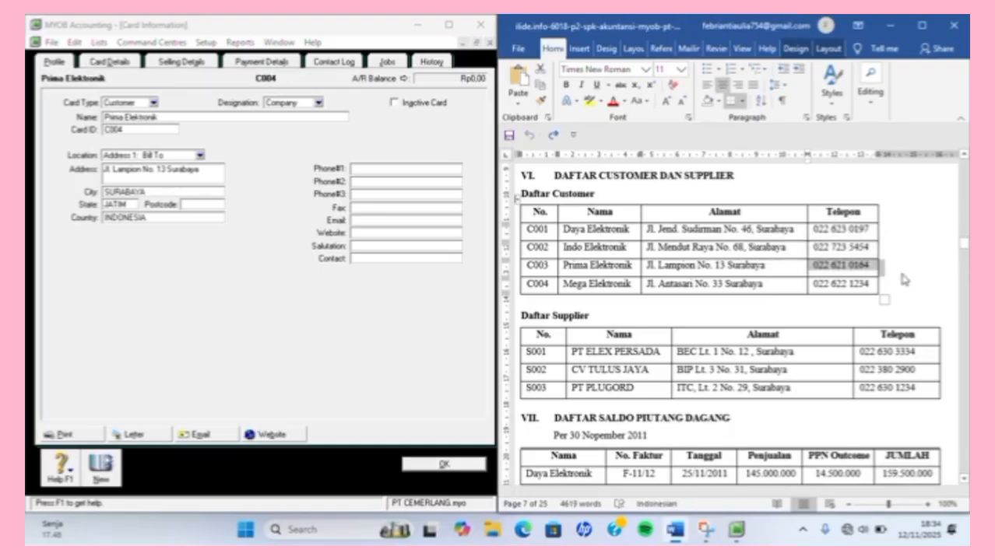
left_click(459, 167)
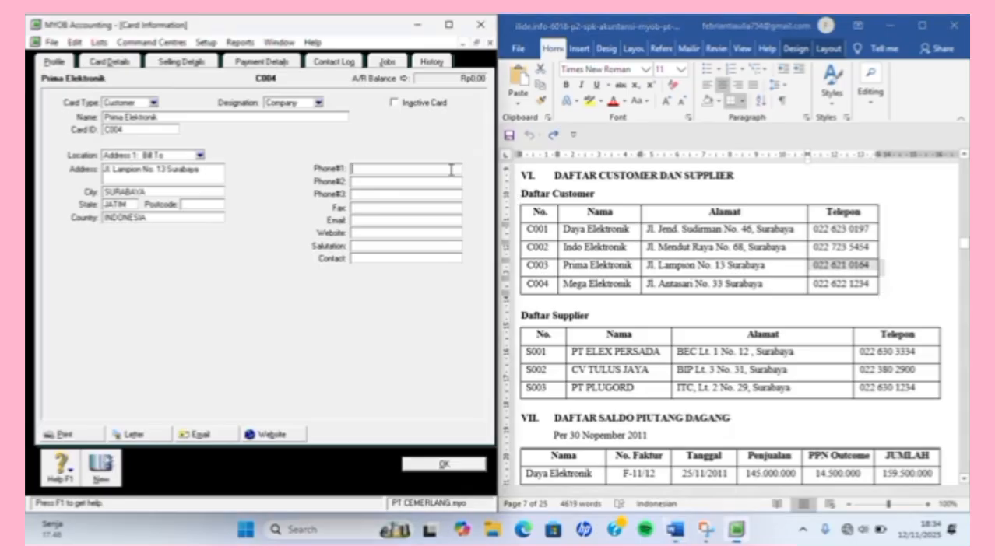
key("ctrl+v")
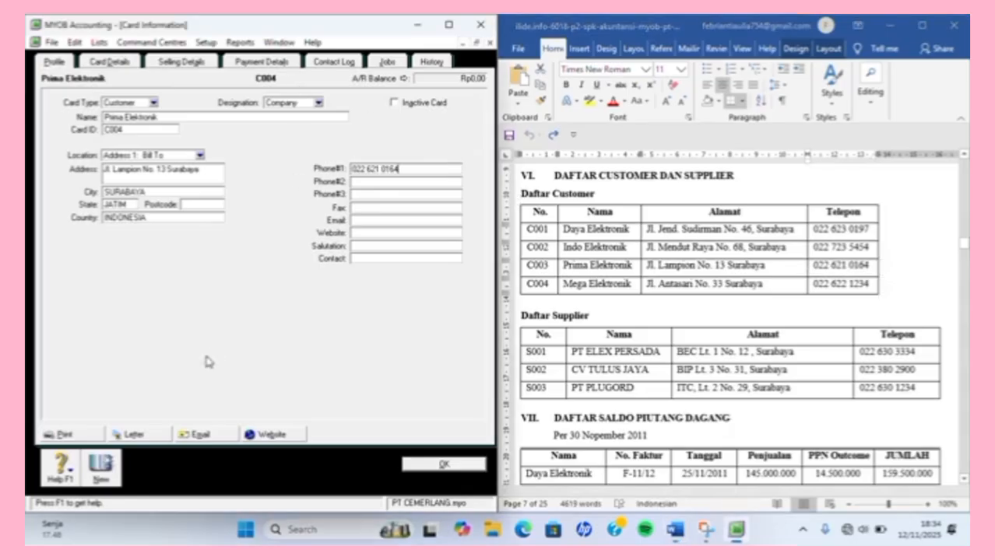
left_click(100, 480)
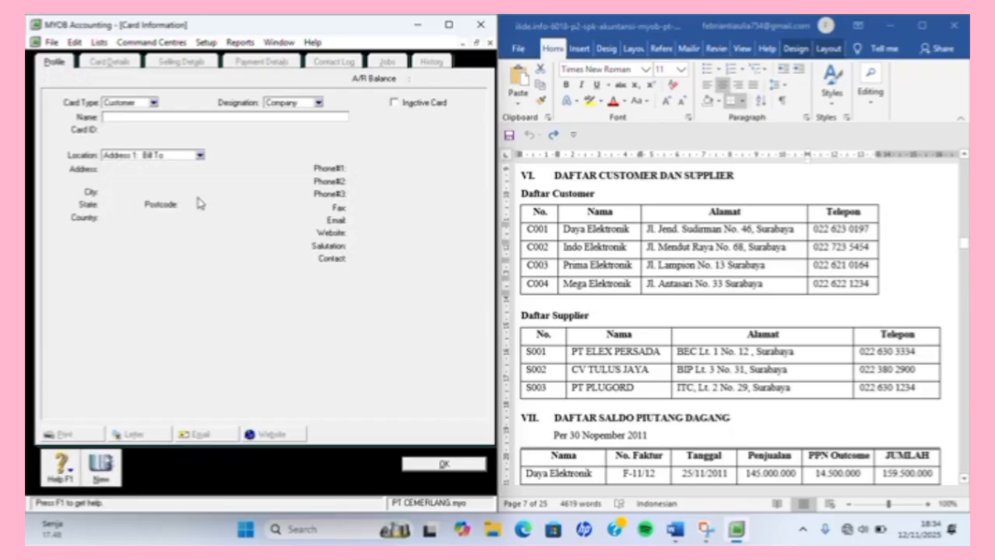
Enter Mega Elektronik as a customer, then clear its card ID after C004 is rejected as a duplicate.
type("Mega Elektronik")
key("Tab")
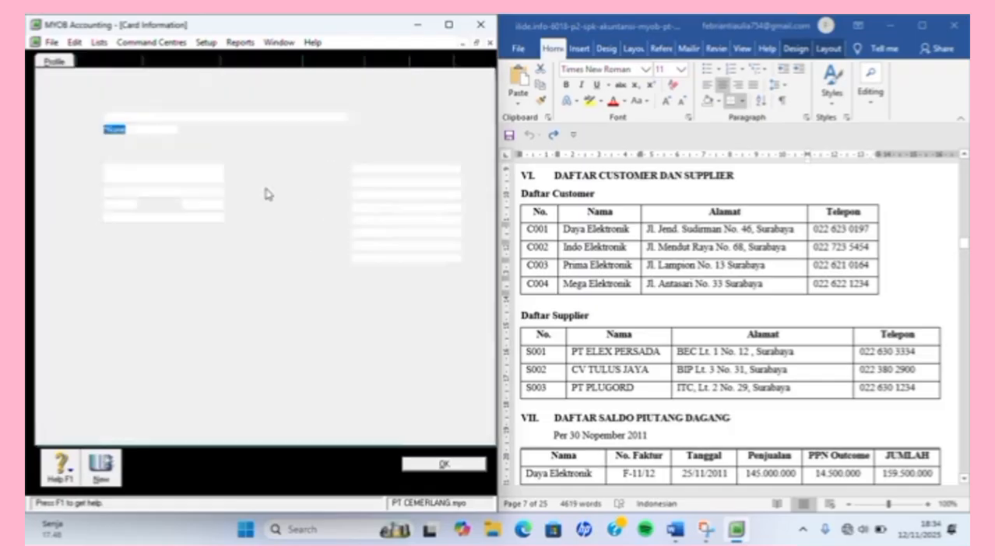
type("C004")
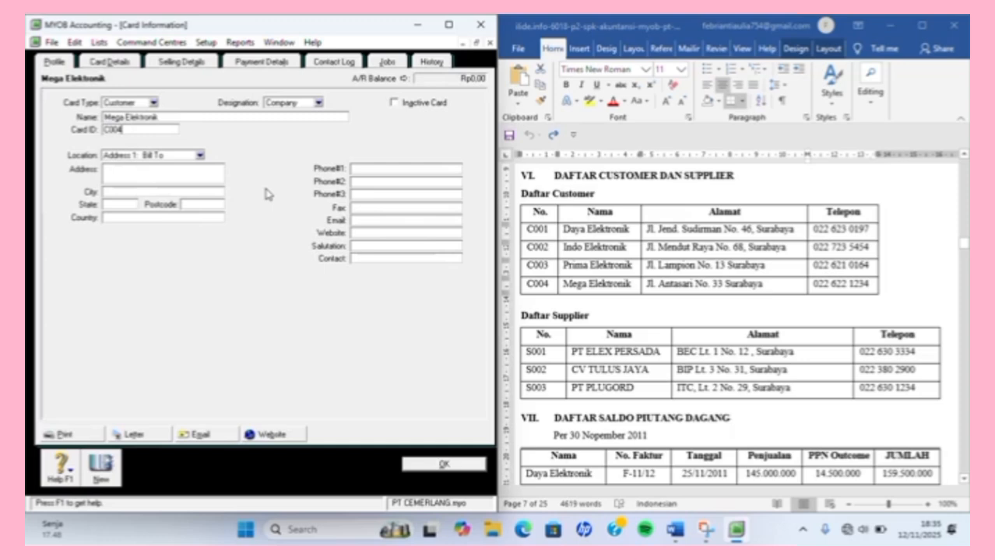
key("Tab")
key("Tab")
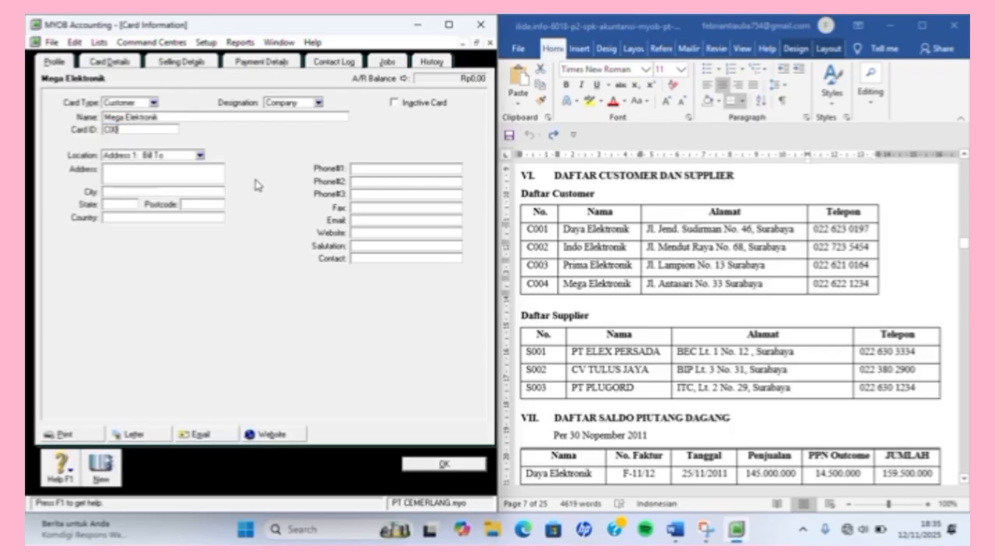
type("4")
key("Tab")
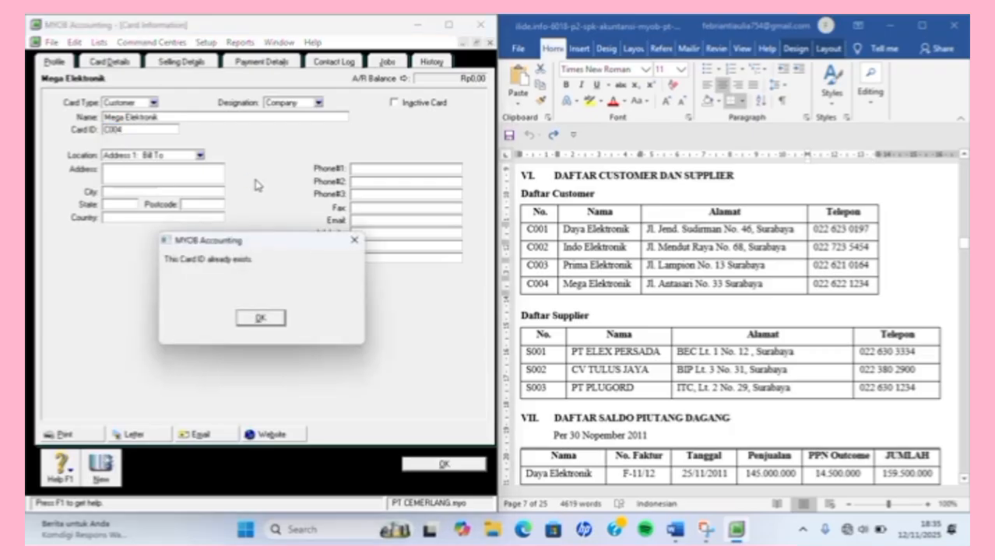
key("Return")
key("Tab")
key("Return")
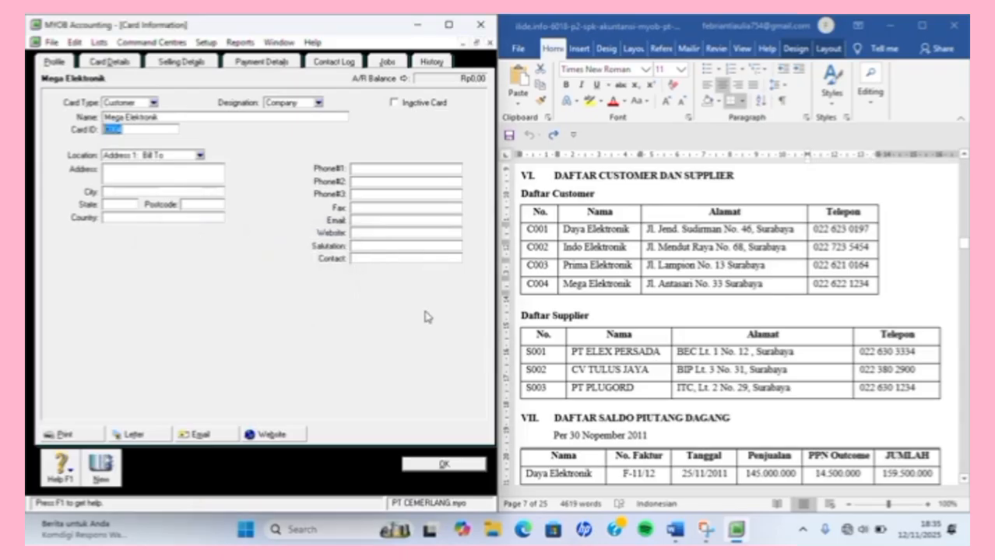
key("Delete")
key("Return")
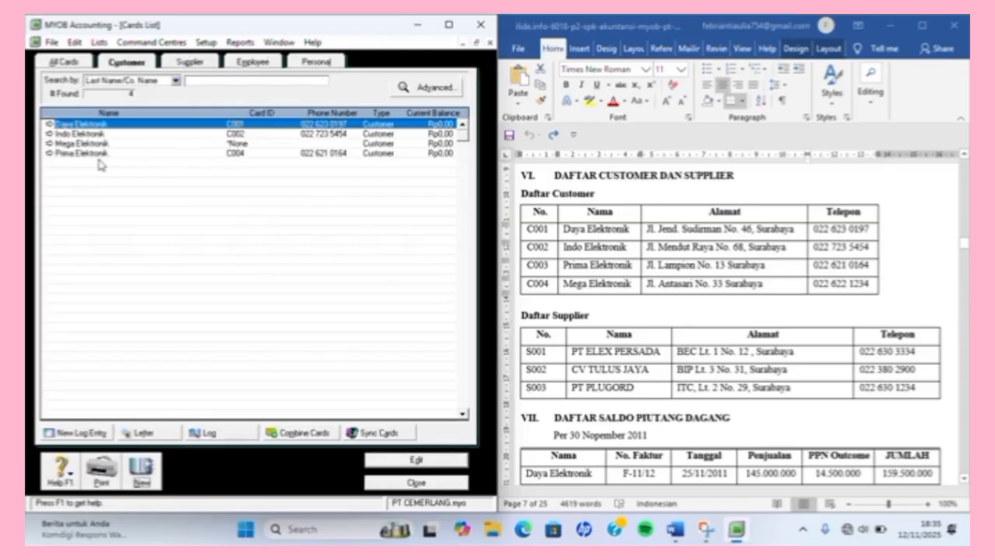
Change Prima Elektronik's card ID to C003 and check Indo Elektronik's ID.
left_click(50, 153)
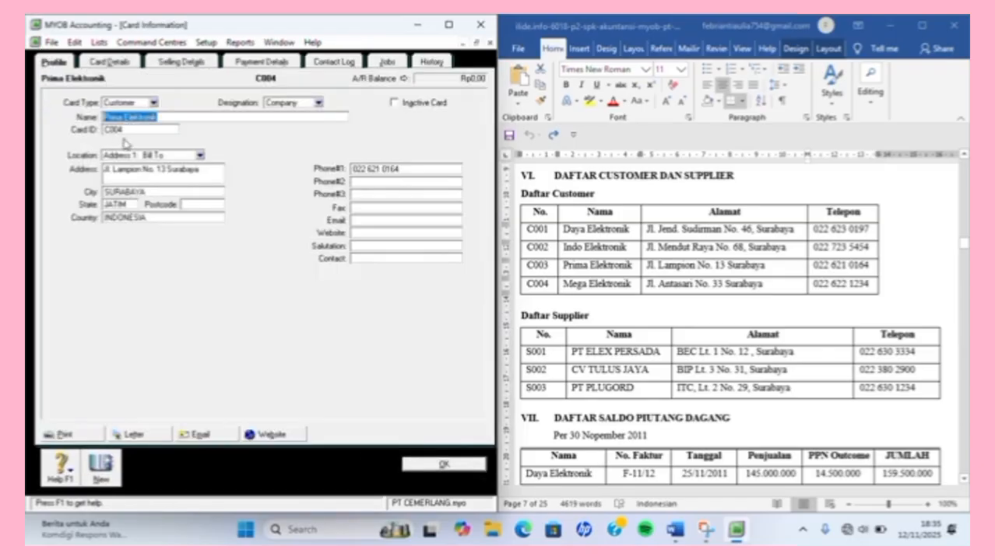
left_click(141, 130)
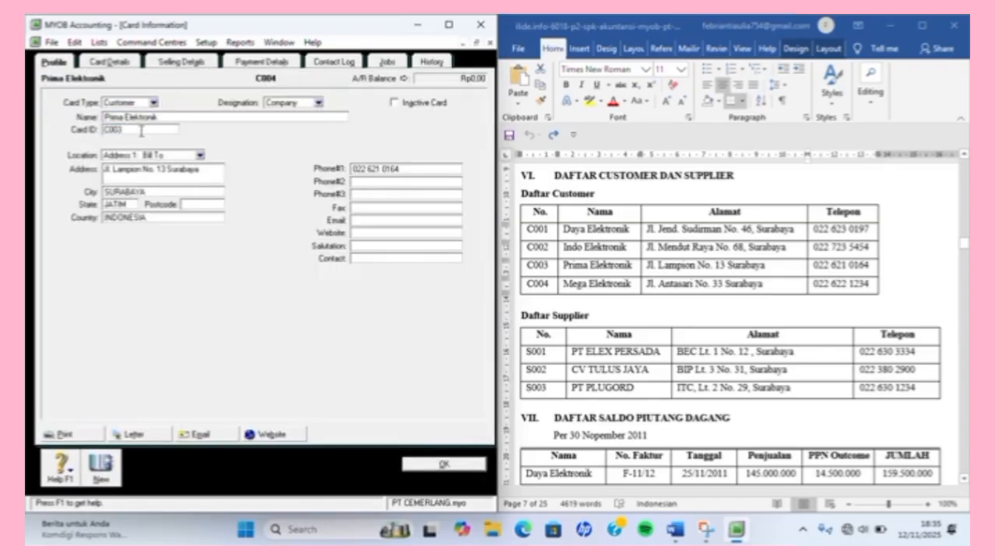
left_click(440, 465)
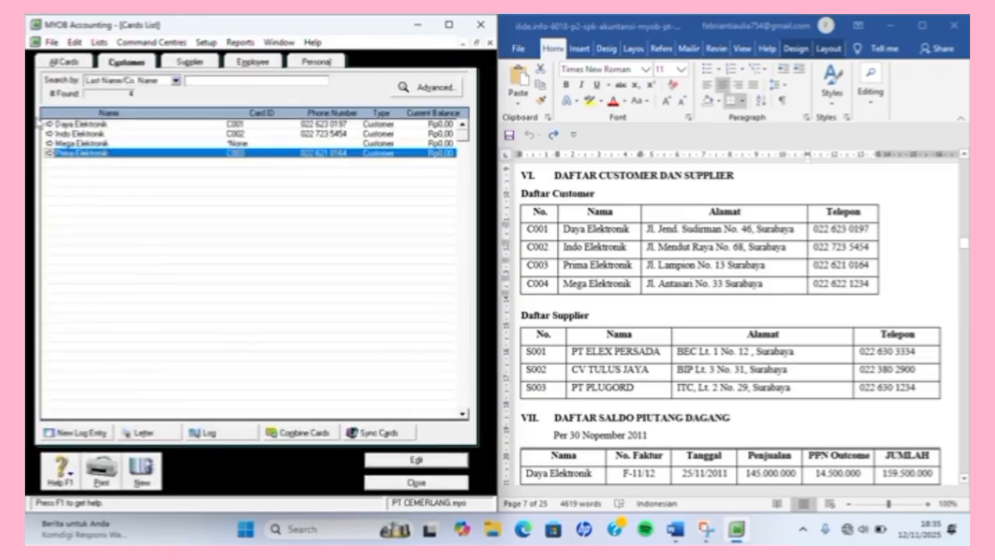
double_click(50, 133)
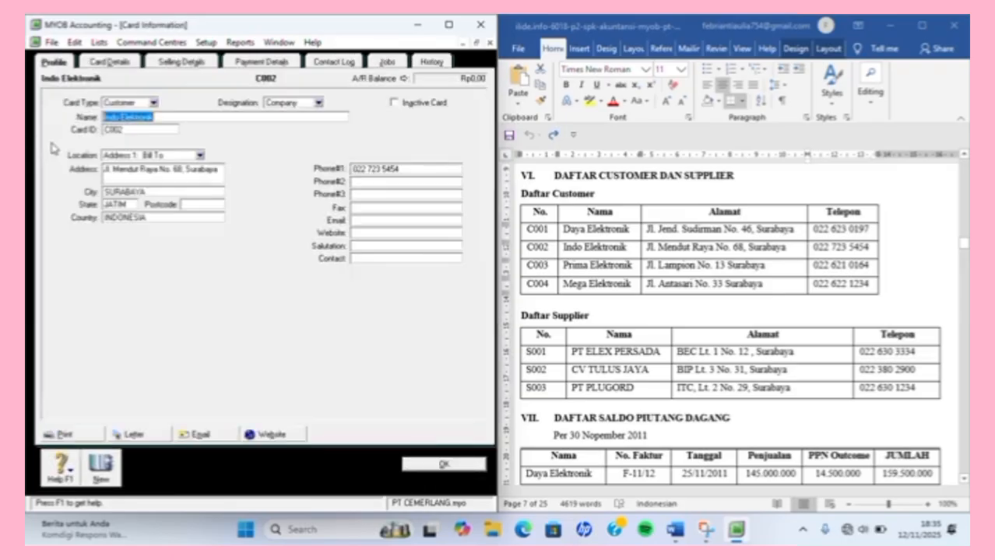
key("Escape")
Give Mega Elektronik the card ID C004 and copy its address from the Word customer list.
double_click(55, 151)
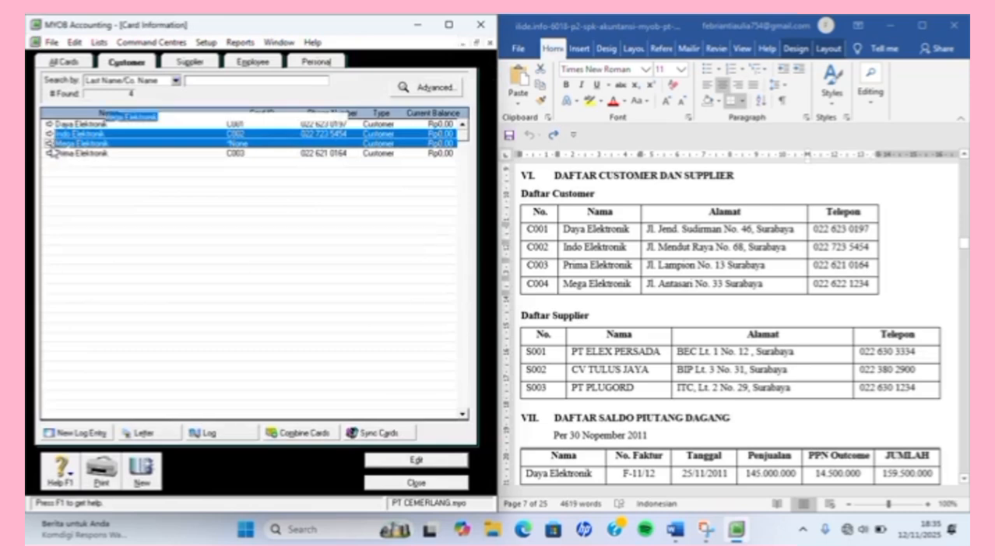
left_click(158, 129)
type("C004")
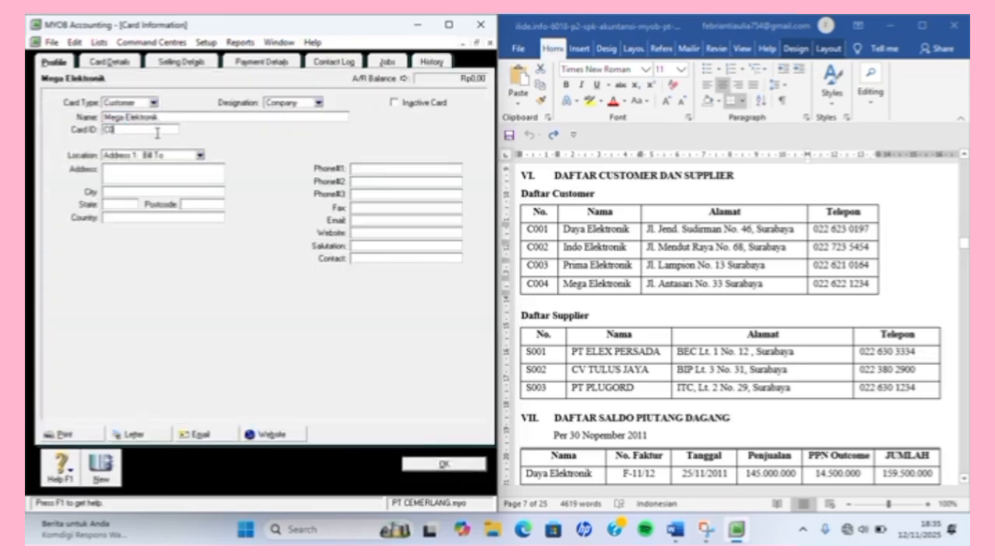
key("Tab")
key("Tab")
left_click(674, 298)
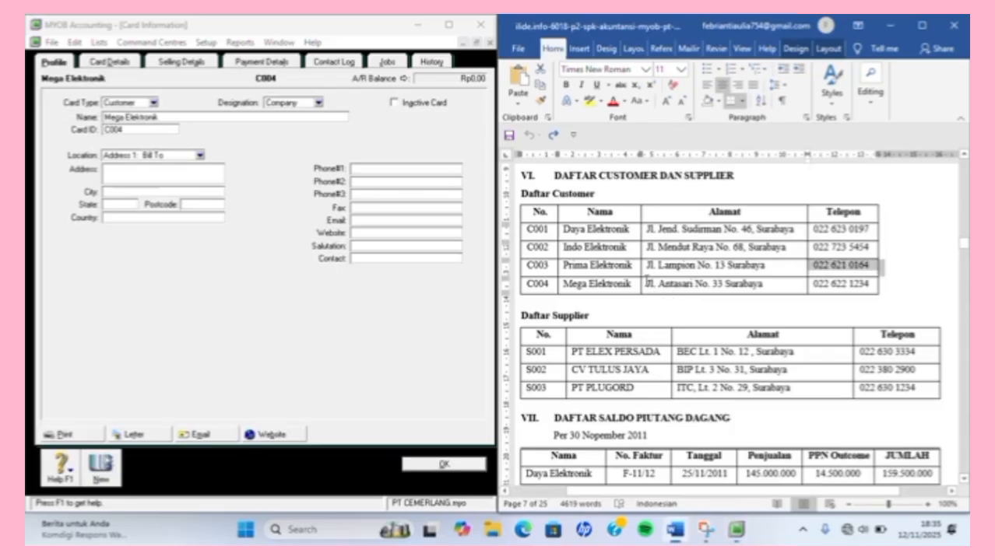
left_click(647, 283)
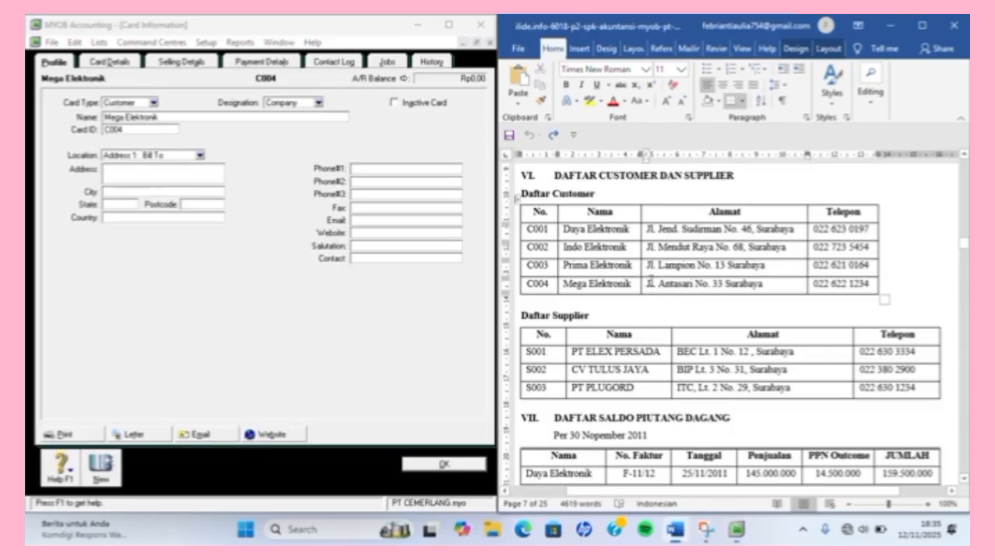
left_click_drag(651, 283, 769, 285)
key("ctrl+c")
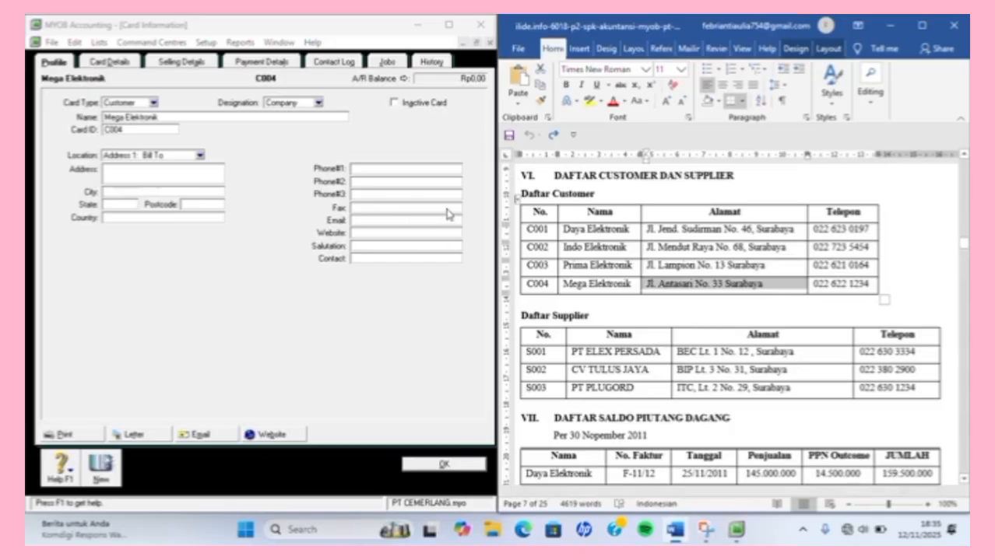
left_click(209, 192)
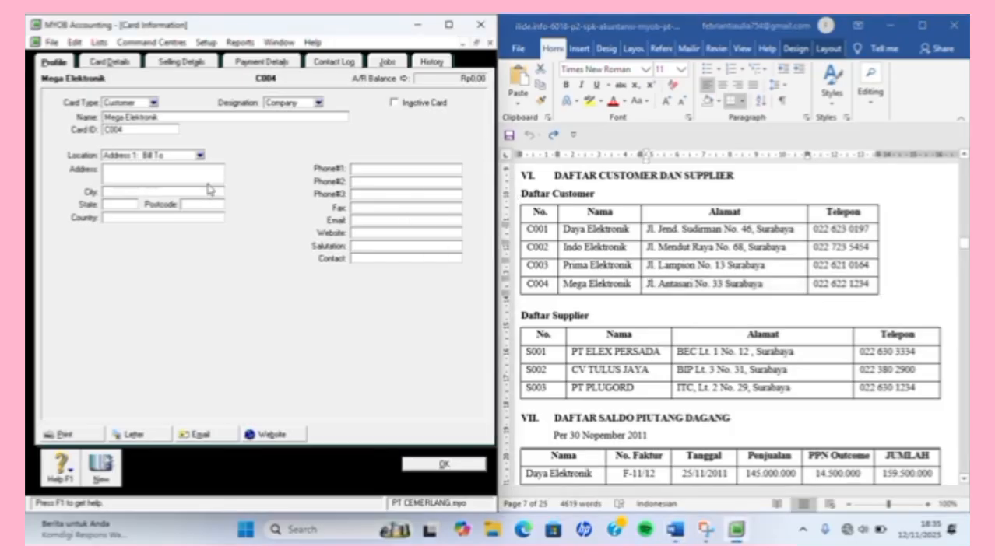
left_click(205, 179)
key("ctrl+v")
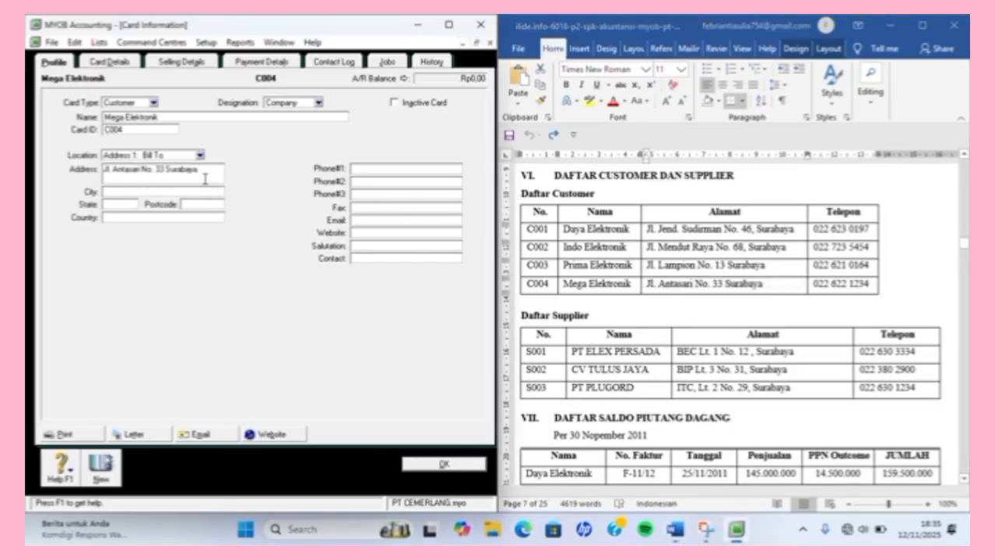
key("ctrl+z")
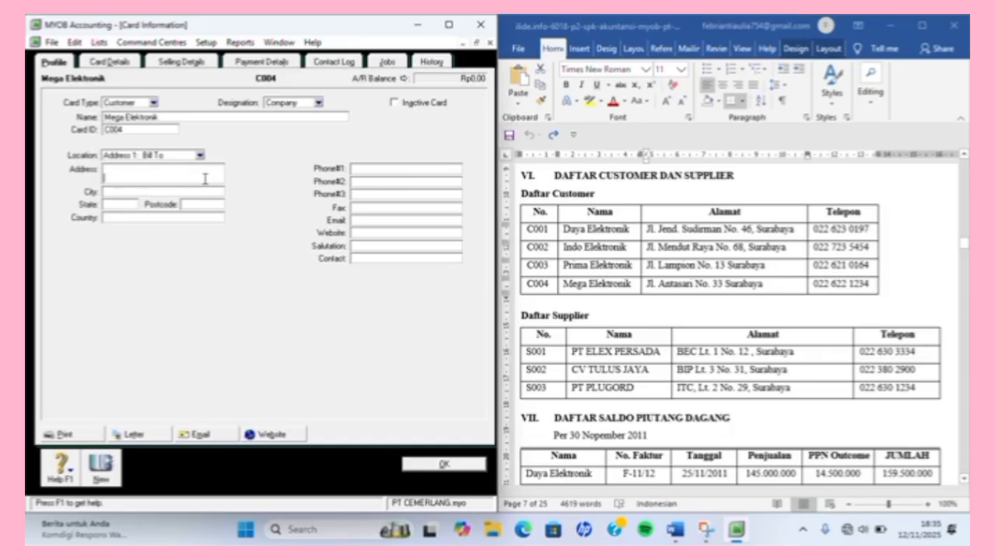
key("ctrl+v")
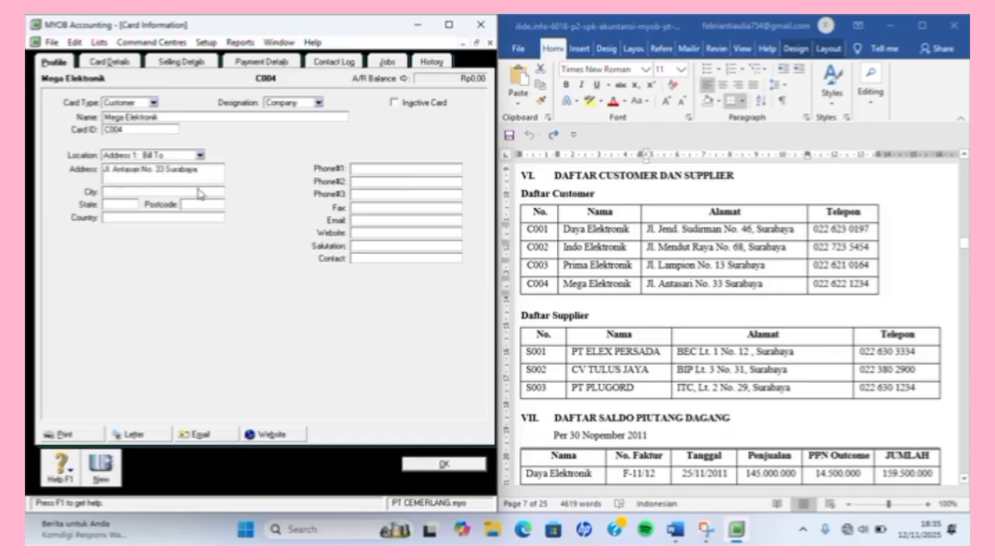
left_click(200, 190)
type("SURABAYA")
key("Tab")
type("JA")
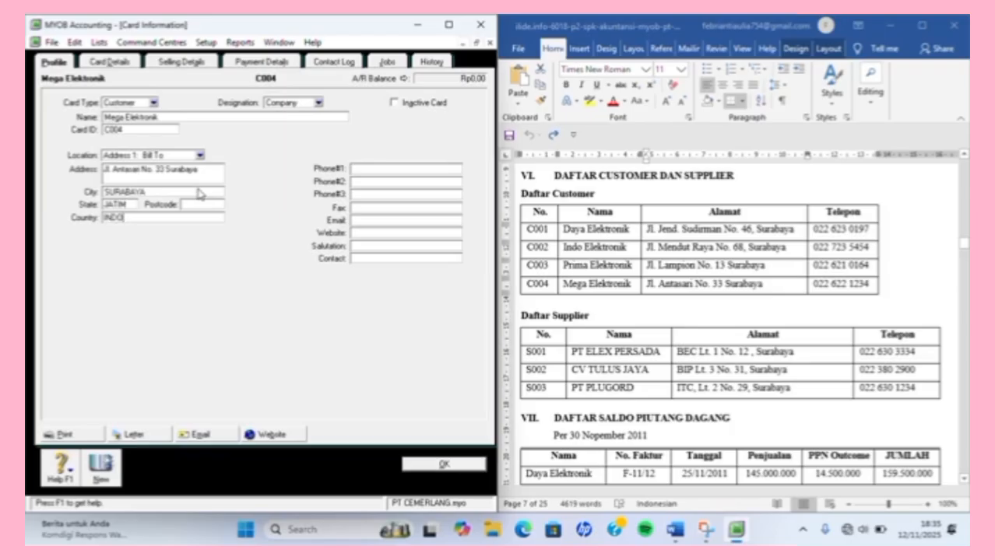
type("INDONESIA")
left_click(384, 169)
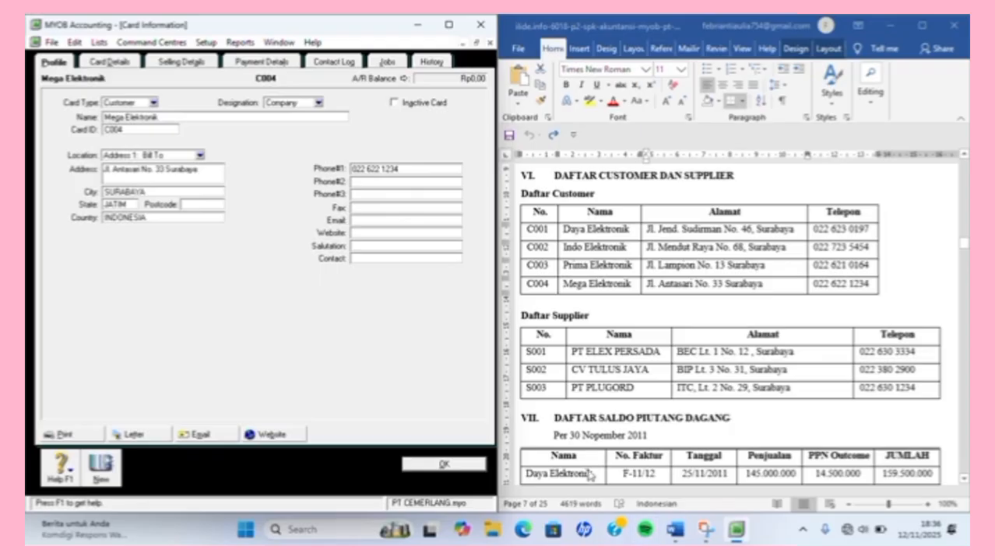
left_click(442, 464)
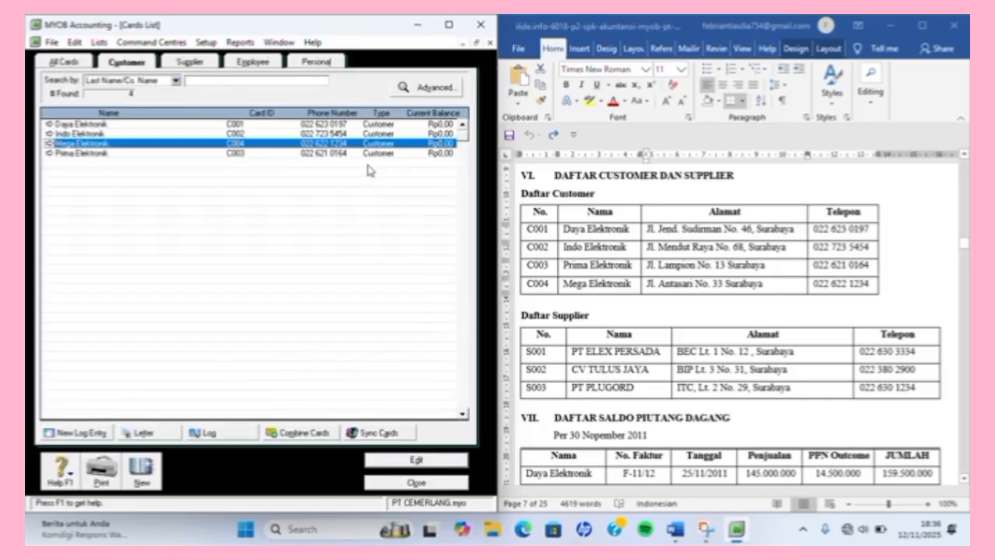
Create a new supplier card named PT ELEX PERSADA with card ID S001.
left_click(191, 62)
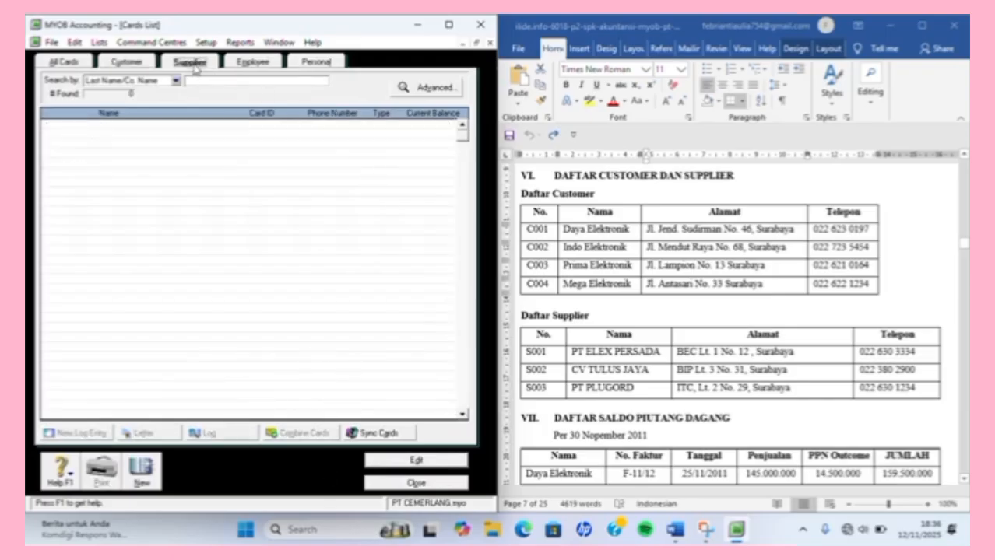
left_click(141, 471)
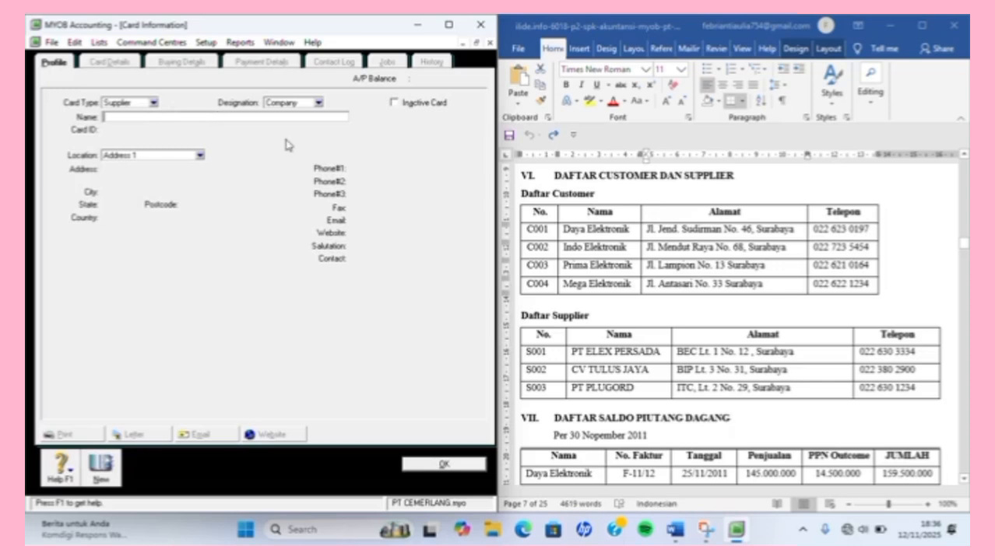
left_click(593, 349)
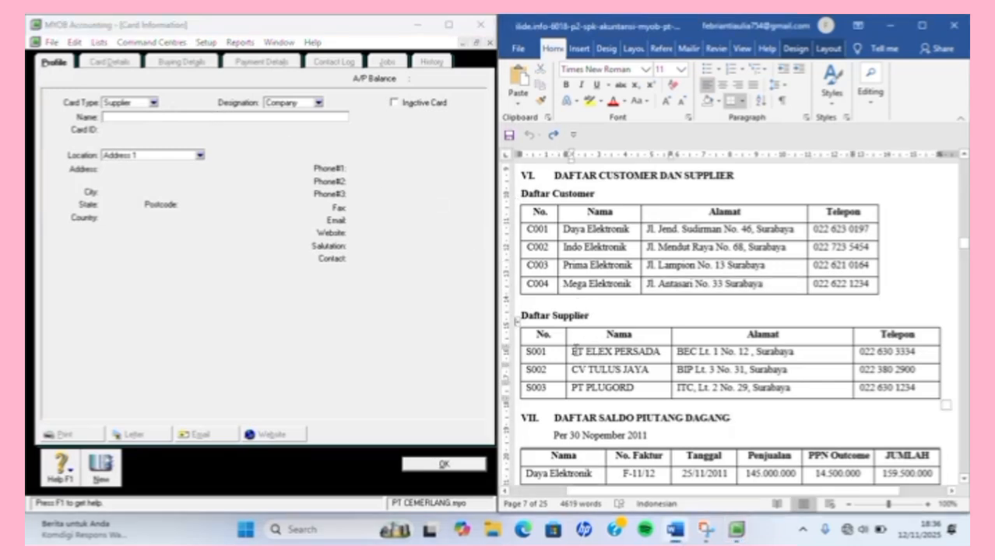
left_click_drag(576, 351, 659, 354)
key("ctrl+c")
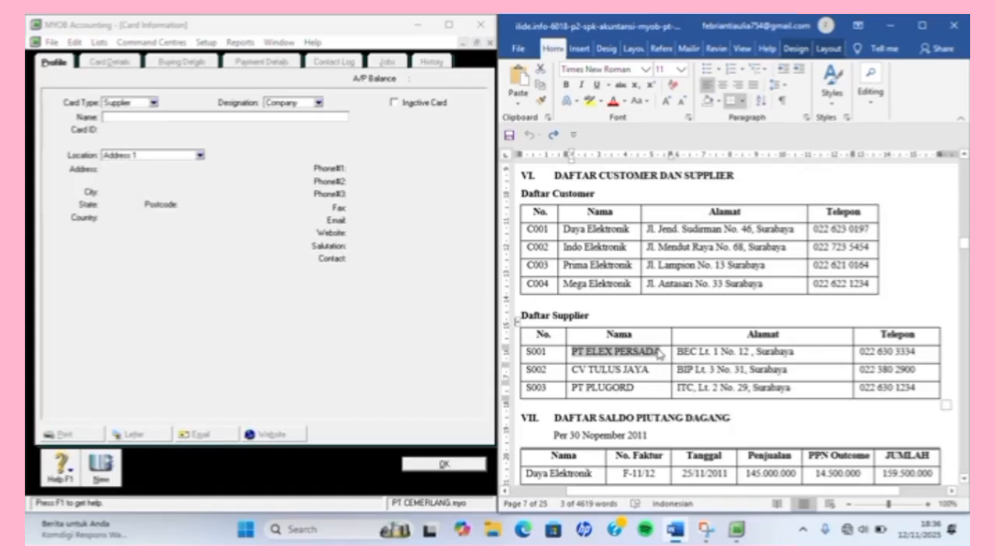
left_click(327, 118)
key("ctrl+v")
key("Tab")
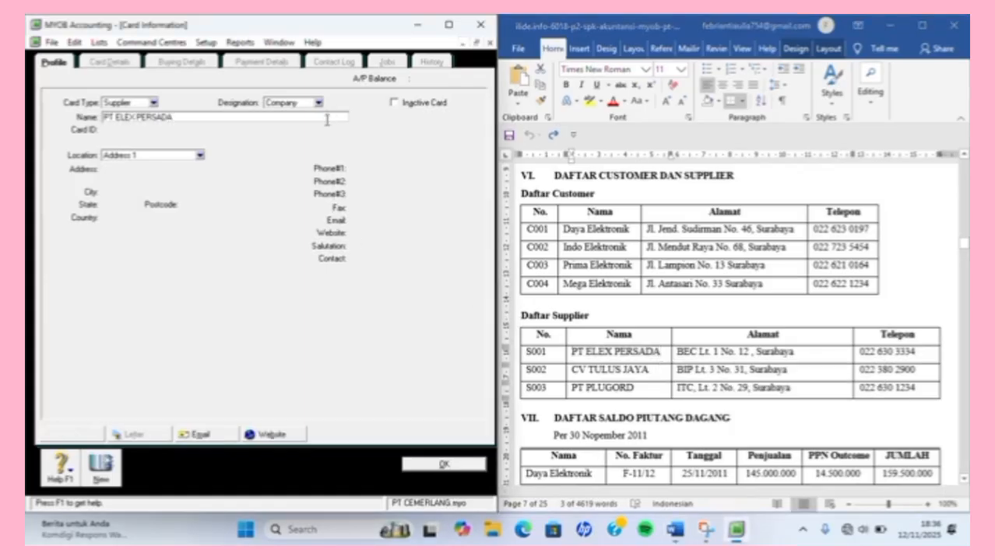
type("S00")
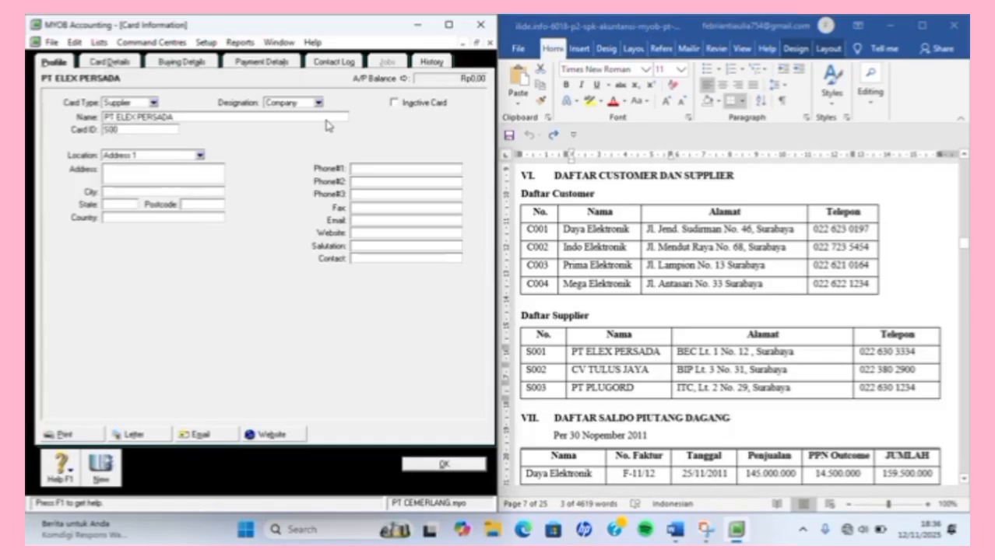
type("1")
key("Tab")
key("Tab")
Paste PT ELEX PERSADA's address from Word and enter SURABAYA, JATIM, INDONESIA.
left_click(696, 368)
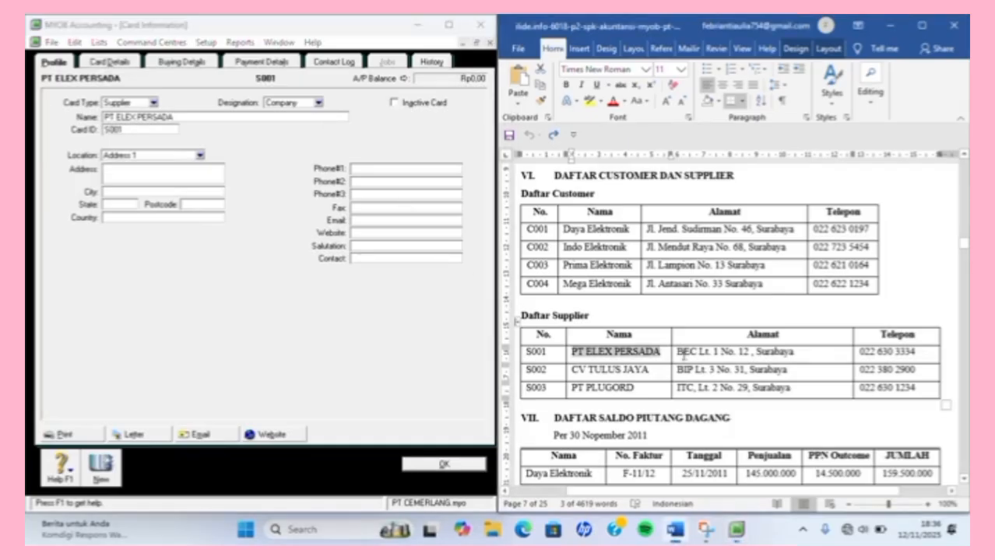
left_click_drag(677, 352, 812, 350)
key("ctrl+c")
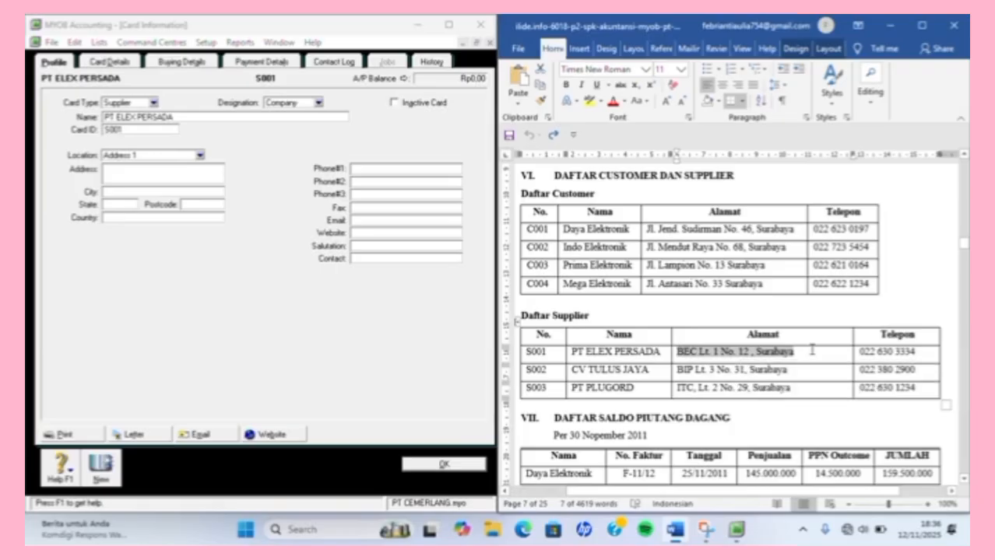
left_click(178, 171)
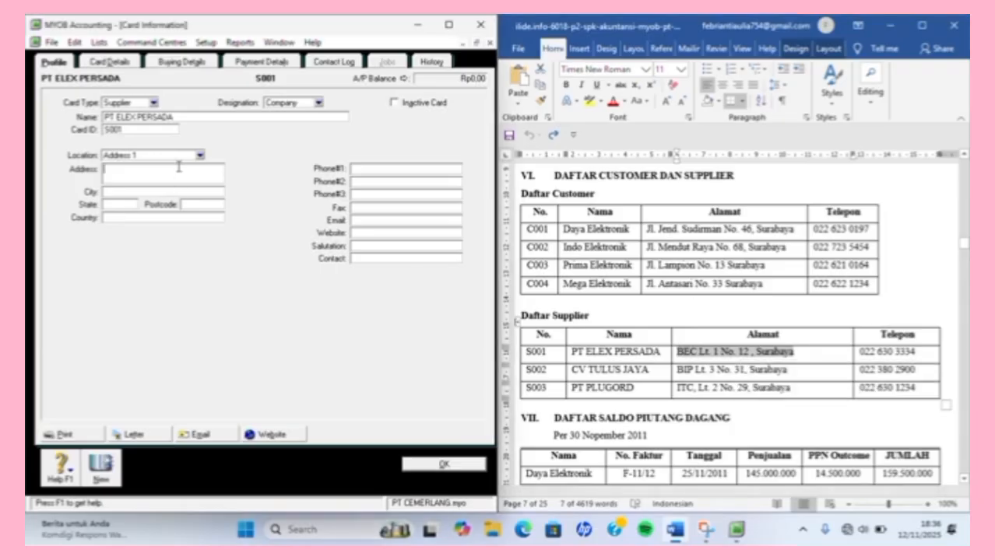
key("ctrl+v")
left_click(178, 192)
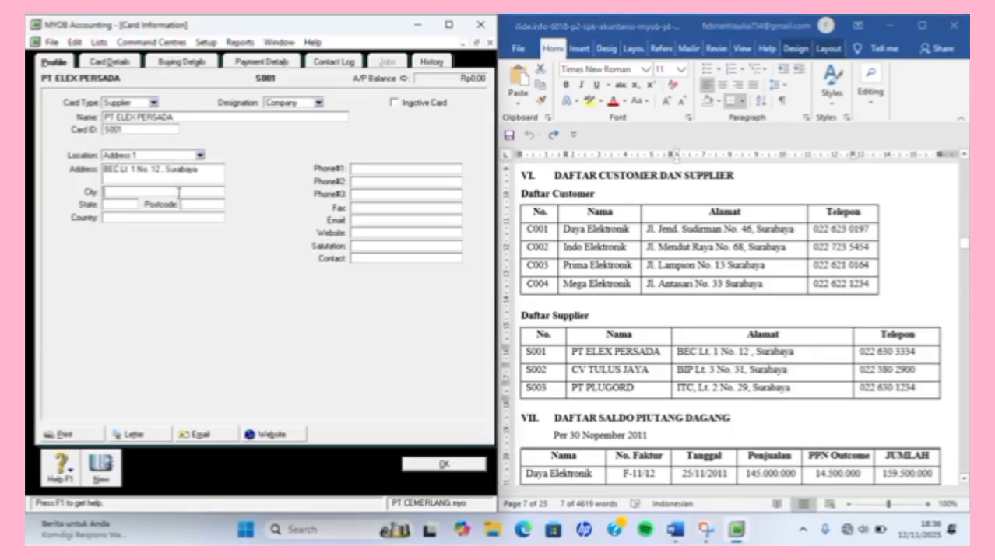
type("SURABAYA")
key("Tab")
type("JAT")
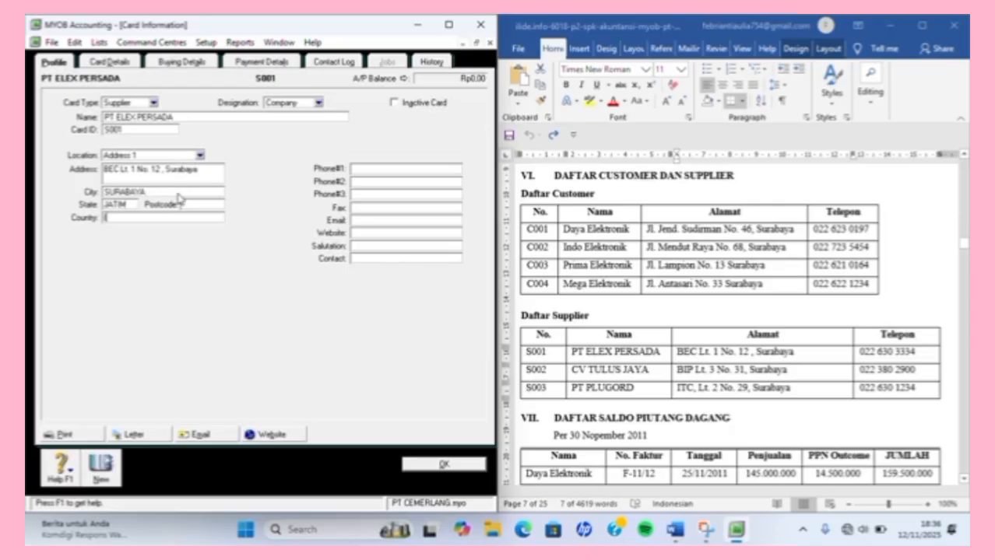
type("INDONESIA")
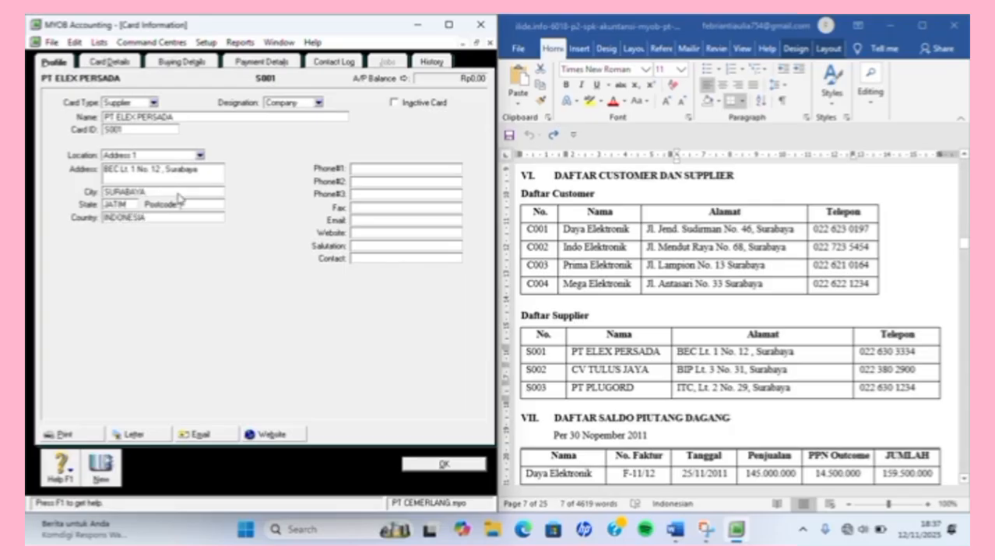
left_click(393, 168)
left_click(860, 360)
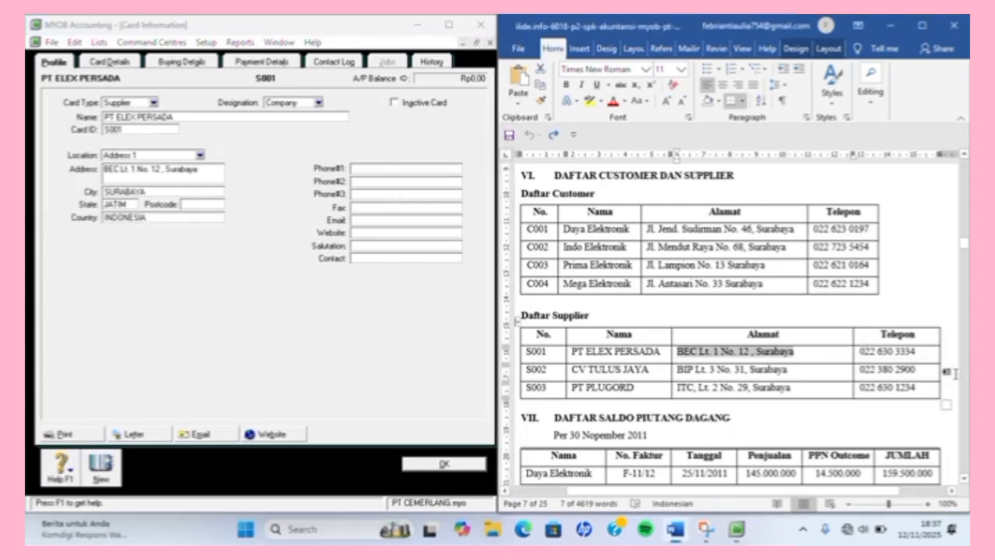
left_click_drag(866, 352, 921, 352)
key("ctrl+c")
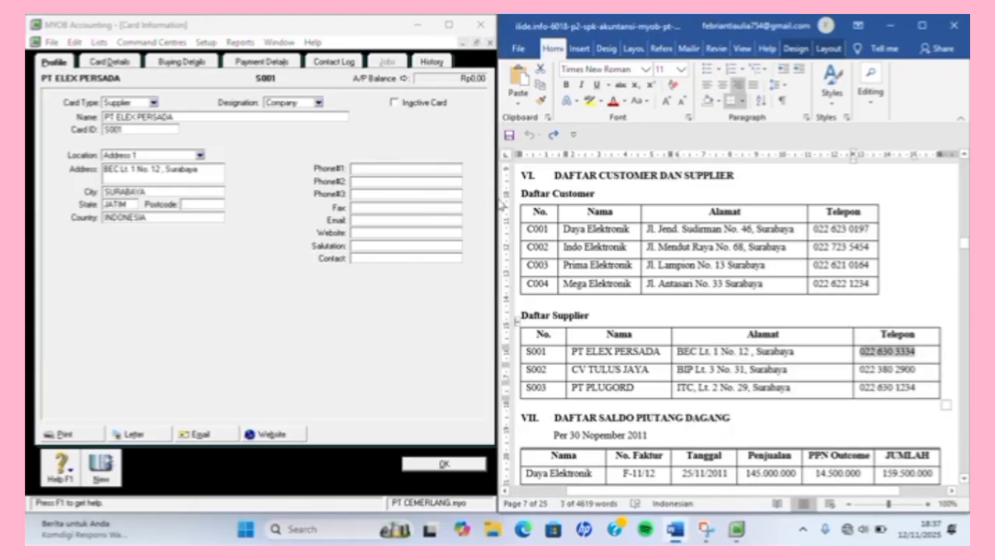
left_click(449, 172)
key("ctrl+v")
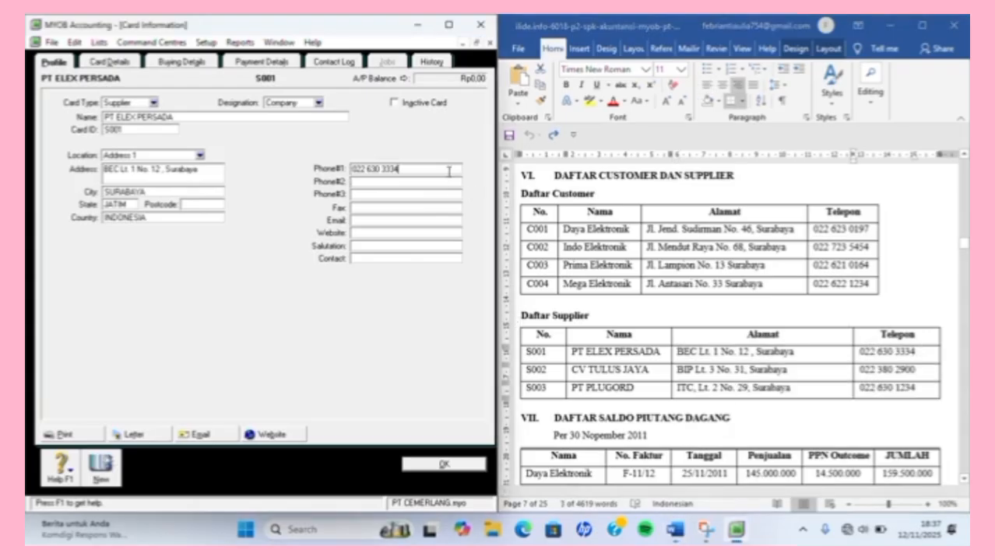
left_click(171, 64)
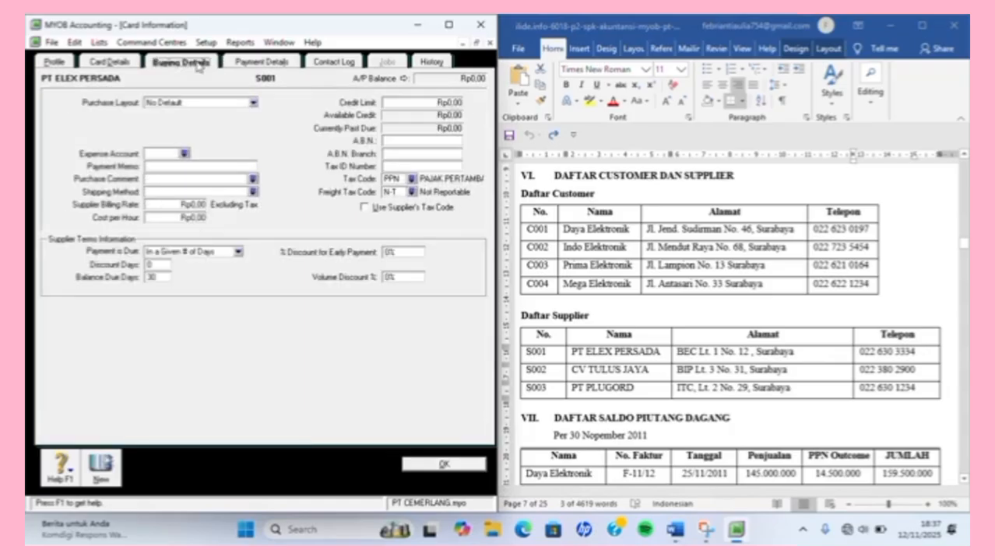
left_click(249, 62)
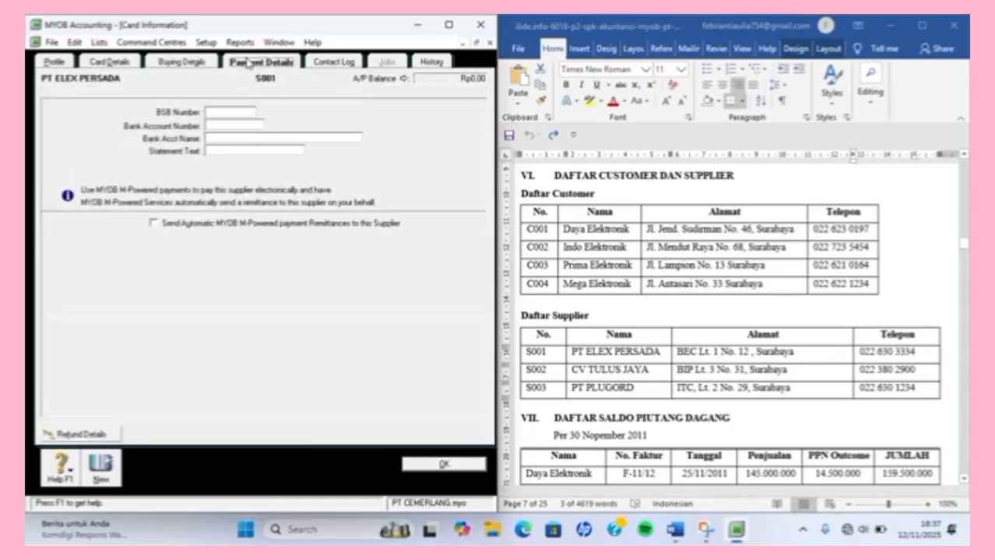
left_click(180, 62)
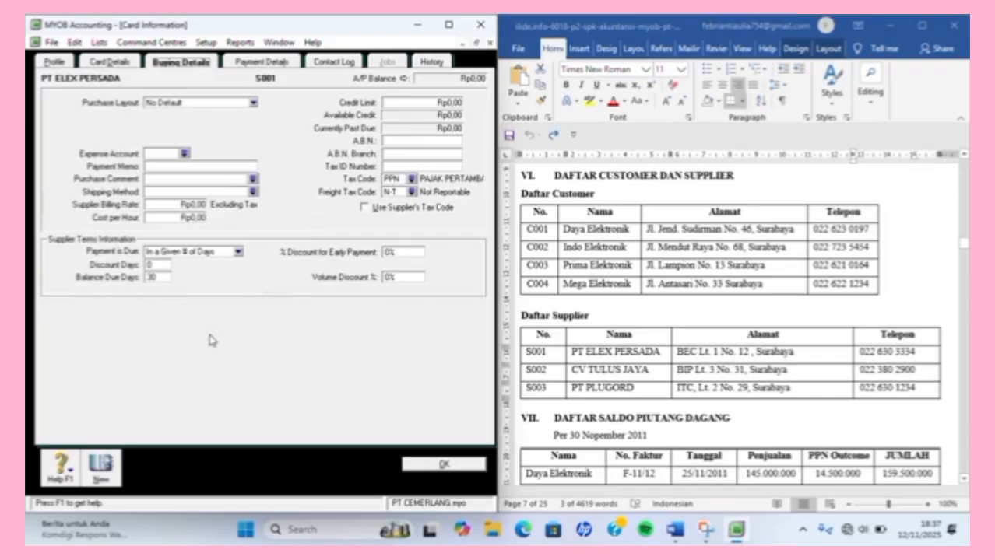
left_click(53, 63)
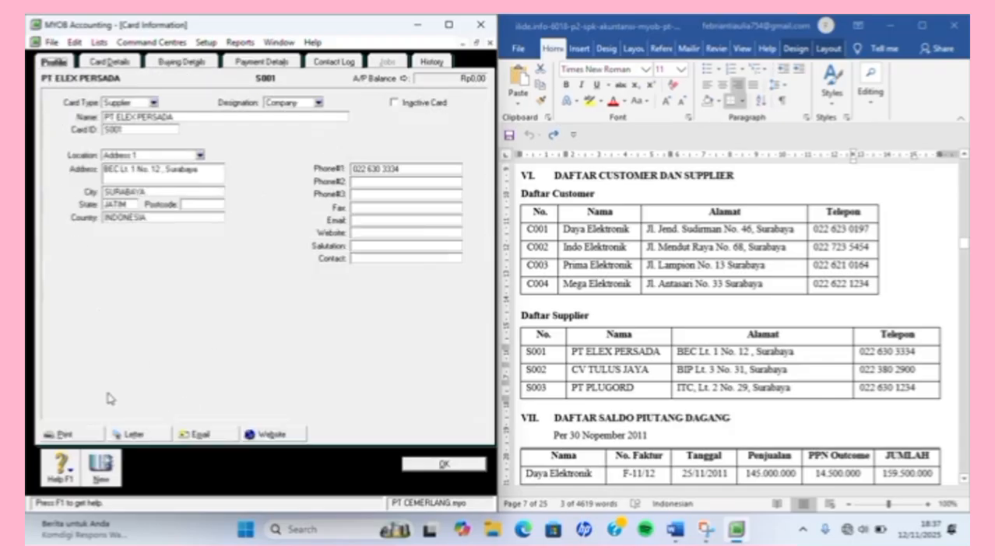
Create a new supplier card for CV TULUS JAYA with card ID S002.
left_click(105, 459)
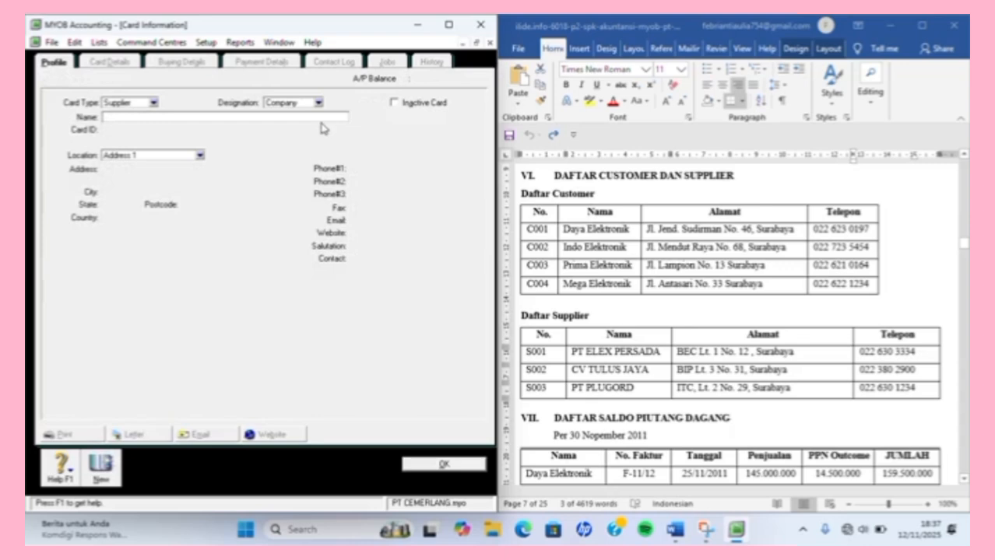
left_click(608, 388)
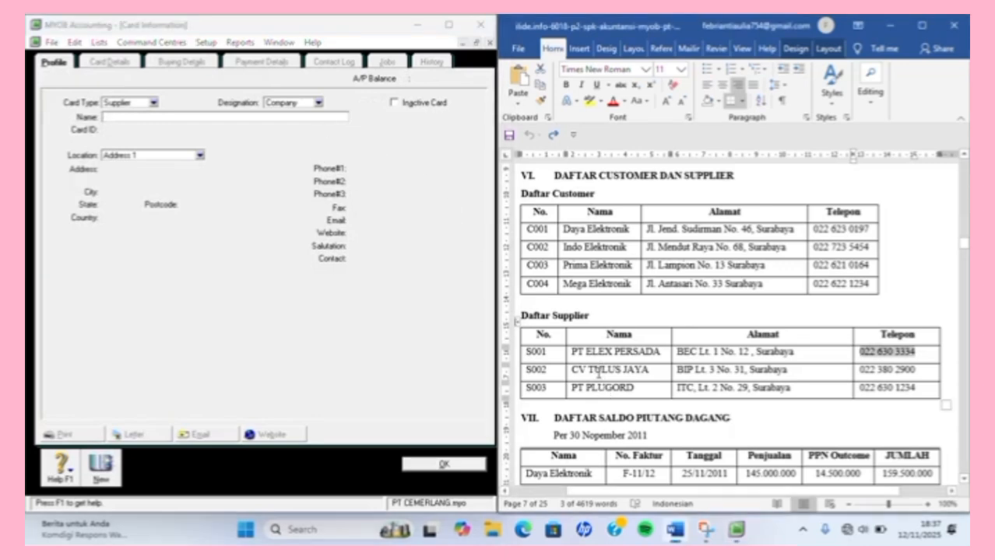
left_click_drag(575, 372, 638, 372)
key("ctrl+c")
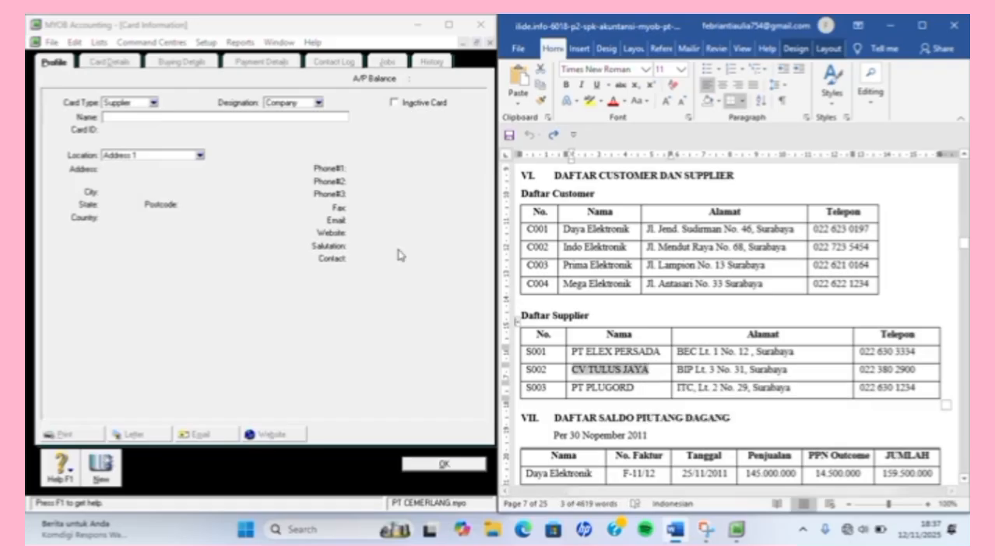
left_click(246, 129)
key("ctrl+v")
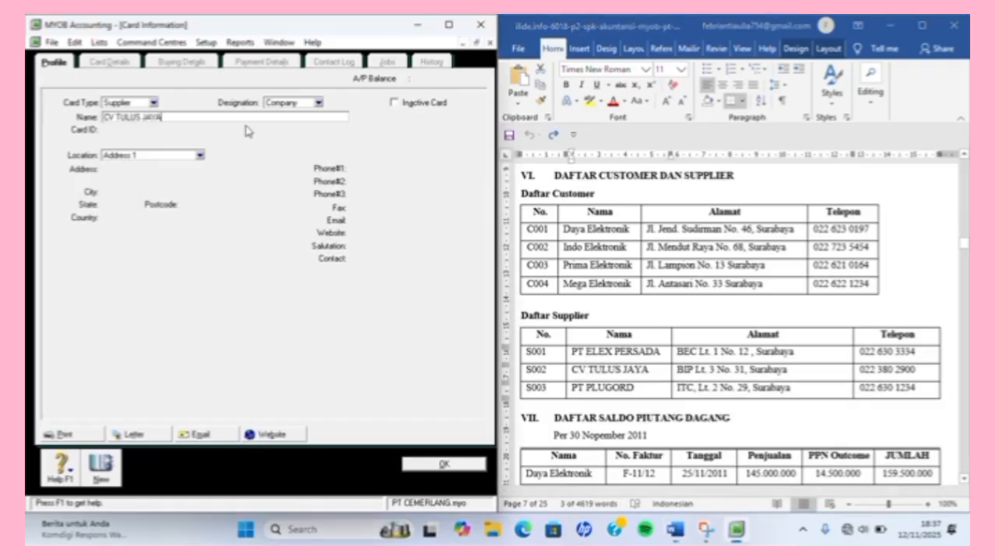
key("Tab")
type("S002")
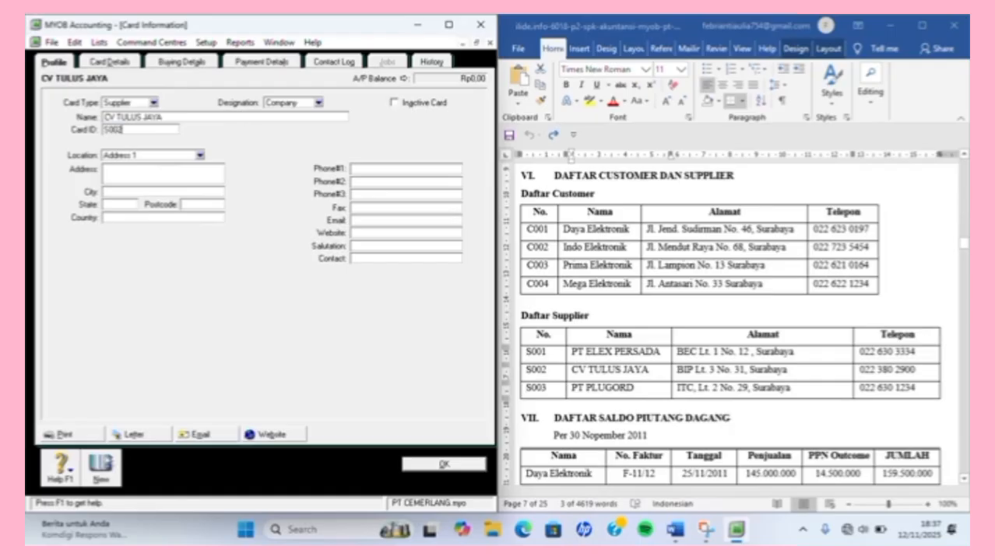
key("Tab")
left_click(658, 365)
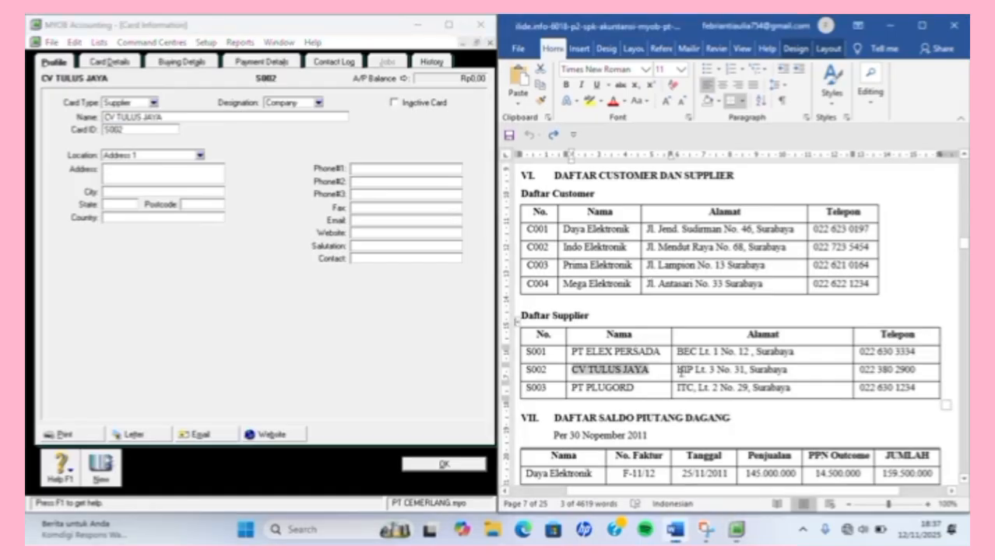
left_click_drag(680, 370, 790, 372)
key("ctrl+c")
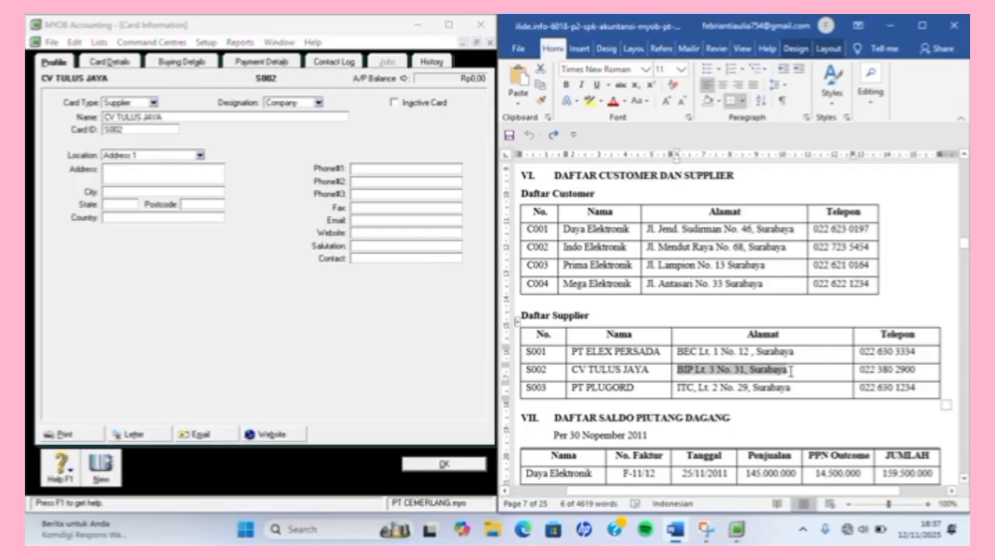
left_click(216, 176)
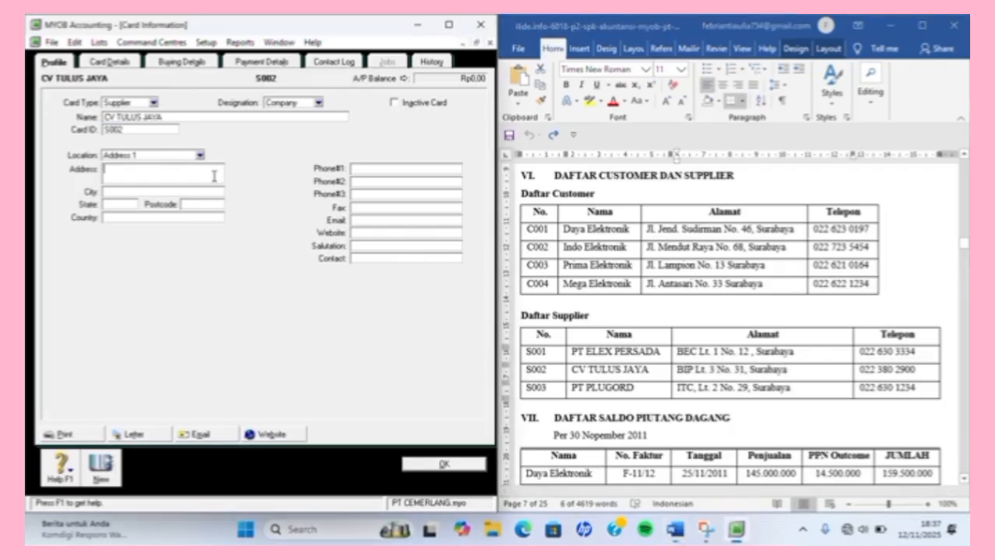
key("ctrl+v")
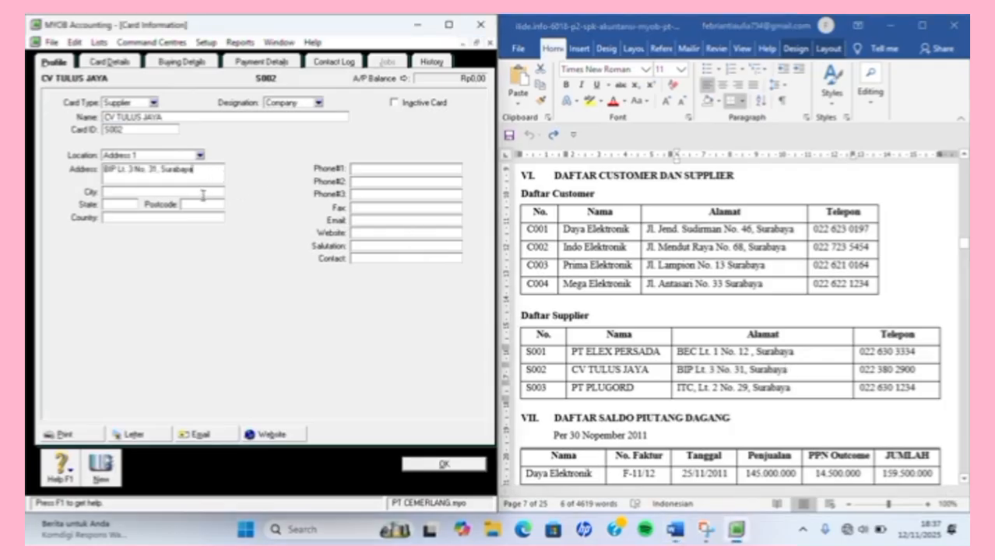
type("SURABAYA")
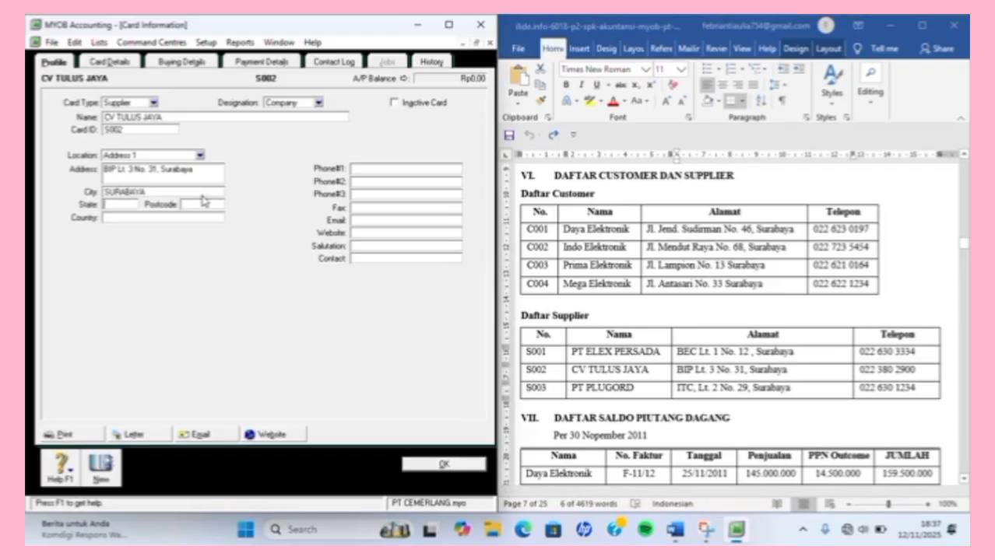
key("Tab")
type("JAT")
key("Tab")
key("Tab")
type("INDONESIA")
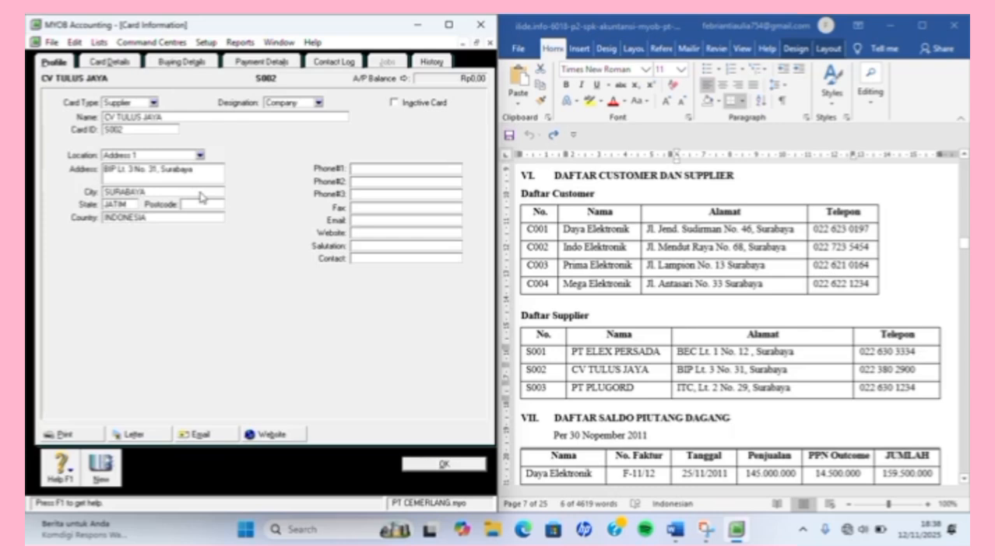
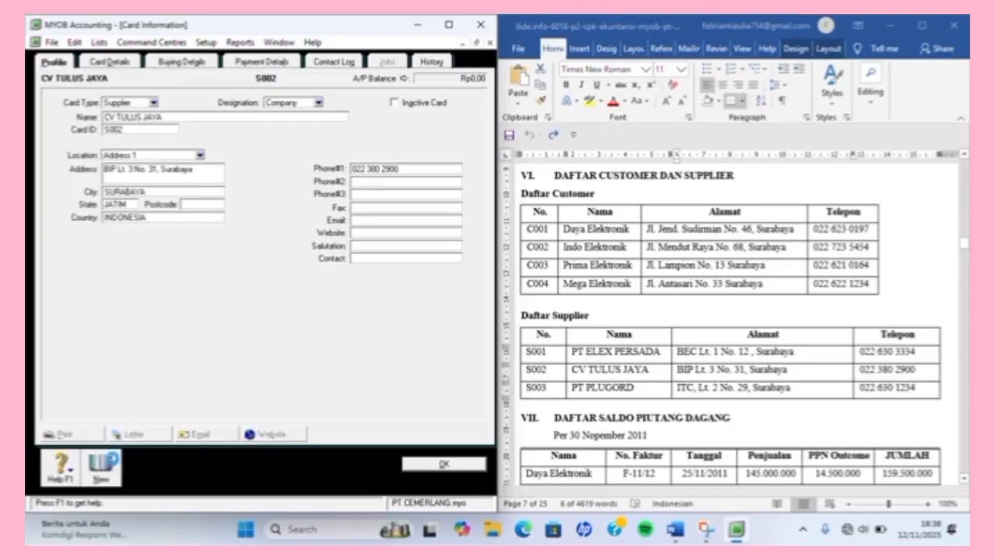
left_click(103, 467)
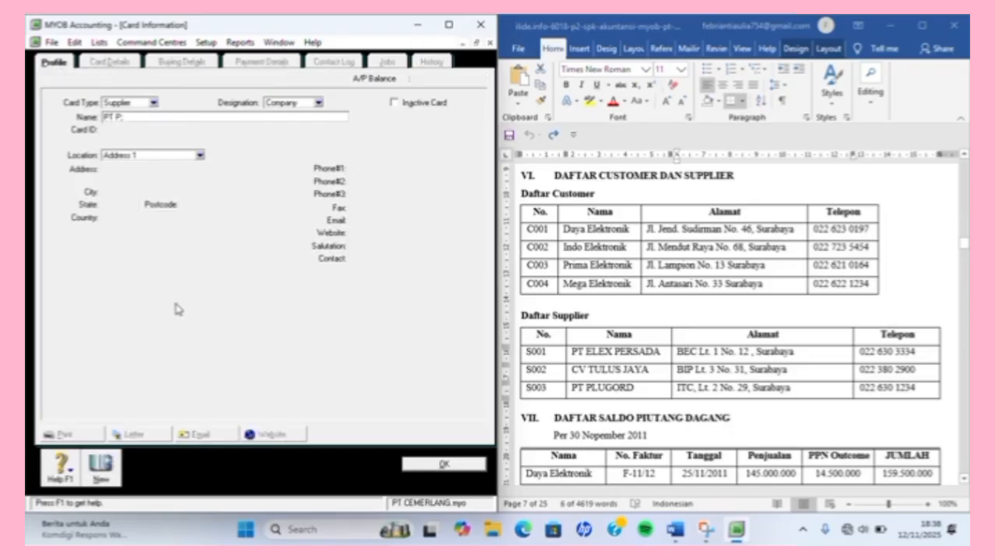
Name the new supplier PT PLUGORD with card ID S003.
type("PT PLUGORD")
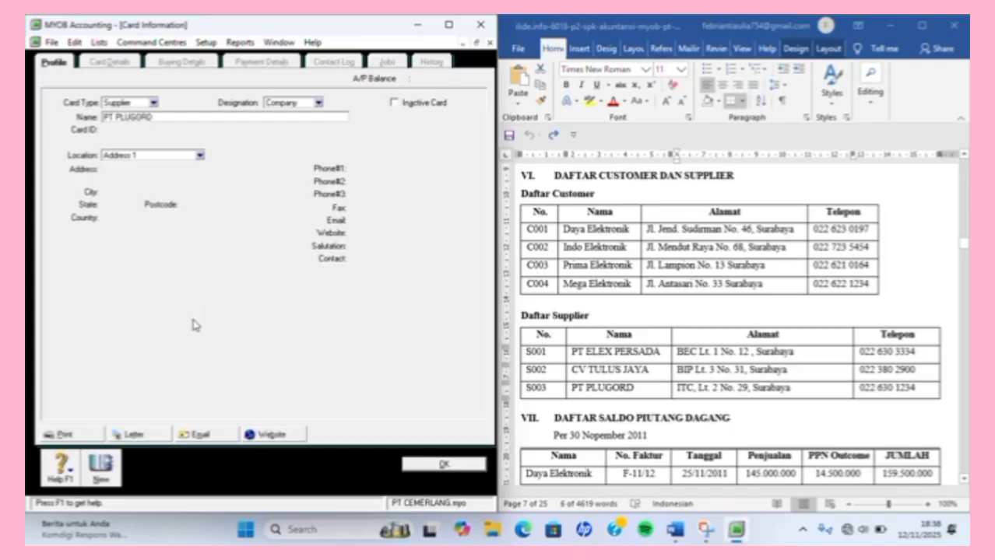
key("Tab")
type("S0")
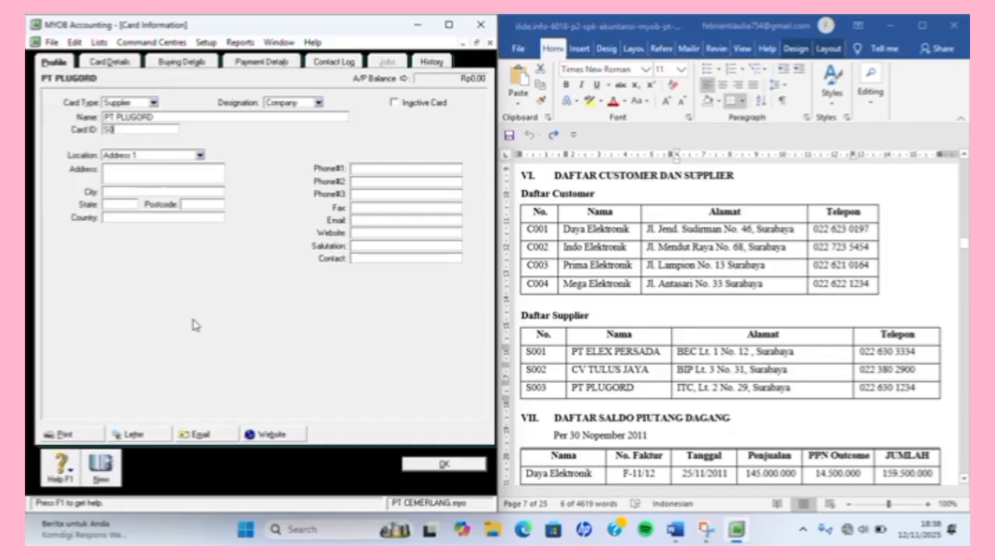
type("03")
key("Tab")
key("Tab")
Paste PT PLUGORD's ITC Surabaya address and enter SURABAYA, JATIM, INDONESIA.
left_click(693, 395)
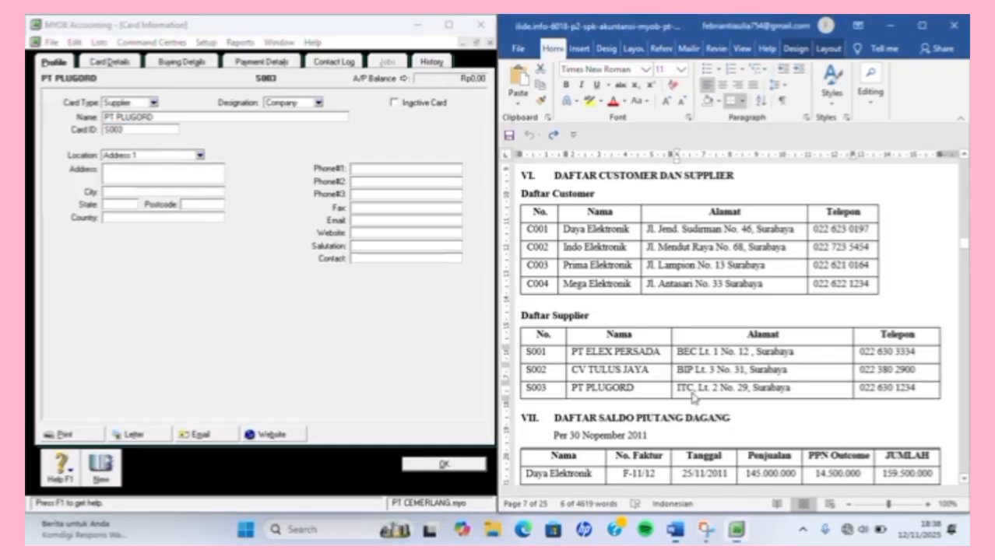
left_click(679, 389)
left_click(790, 388, "shift")
key("ctrl+c")
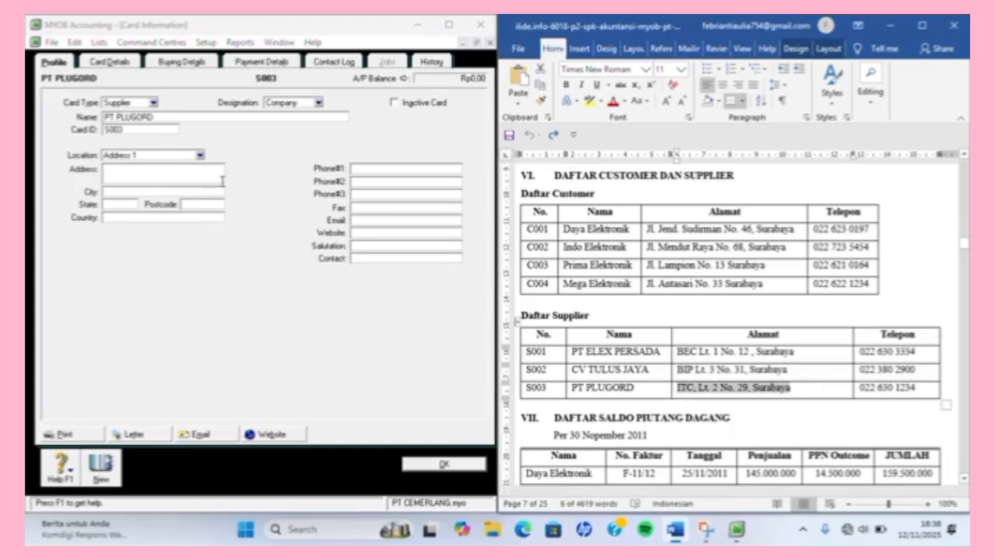
left_click(191, 176)
key("ctrl+v")
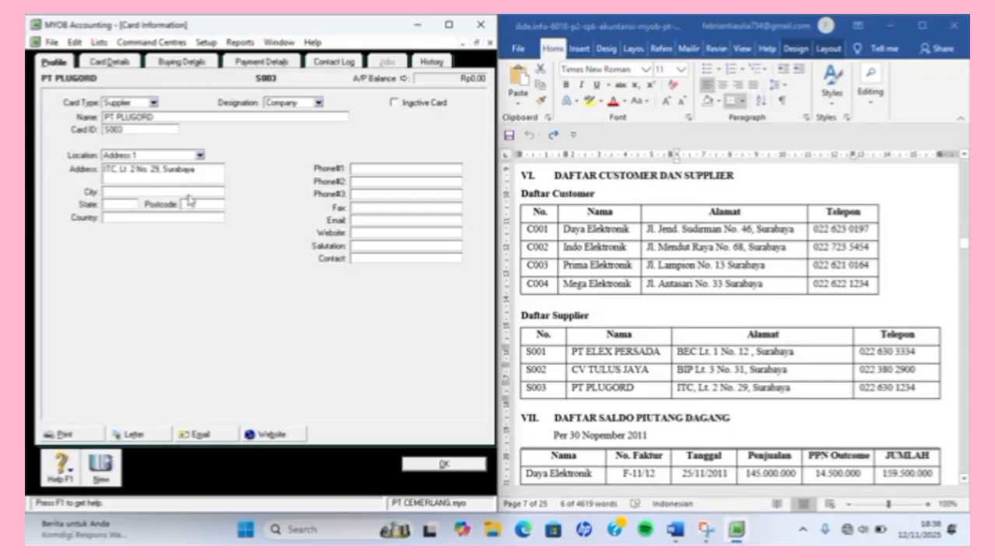
left_click(189, 193)
type("SURABAYA")
key("Tab")
type("JATIM")
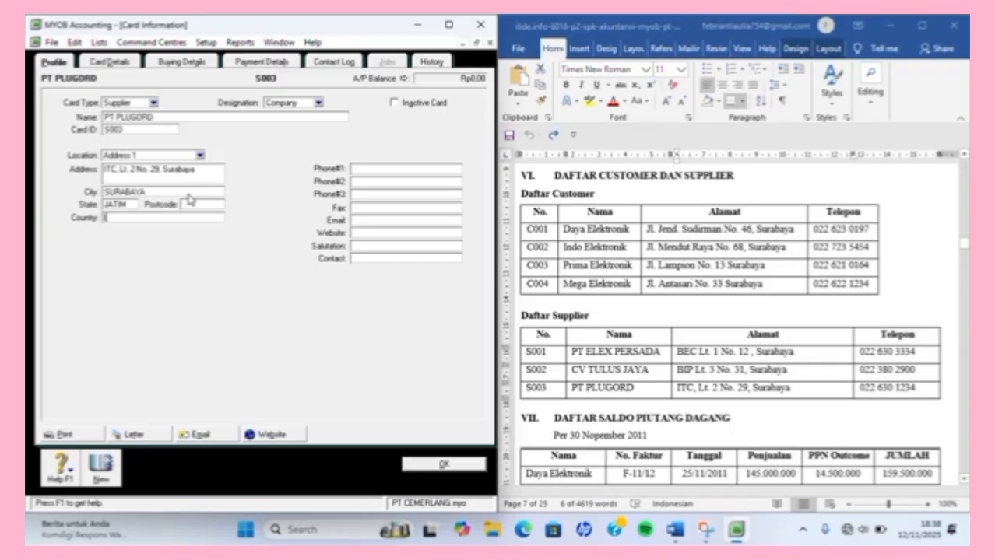
type("INDONESIA")
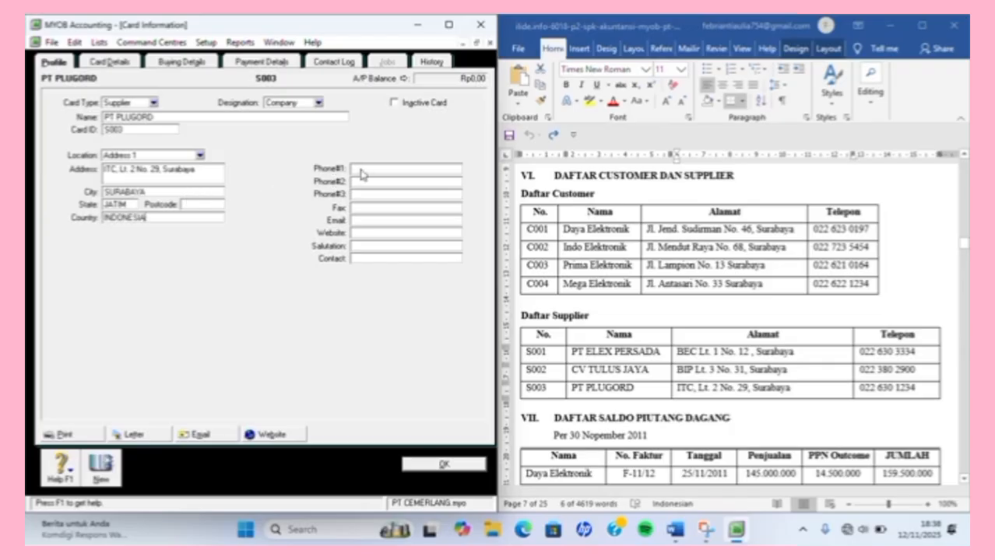
left_click(910, 370)
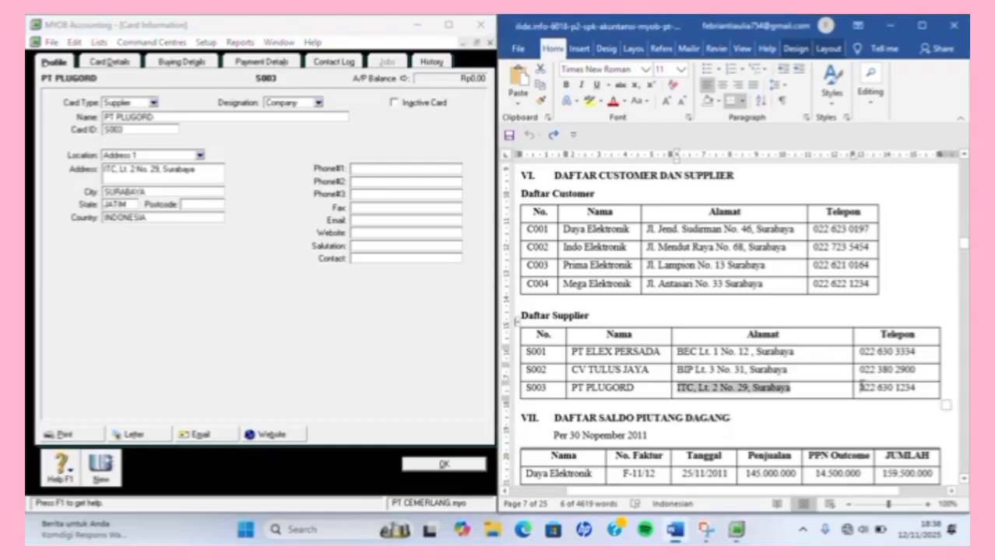
left_click_drag(861, 386, 925, 398)
key("ctrl+c")
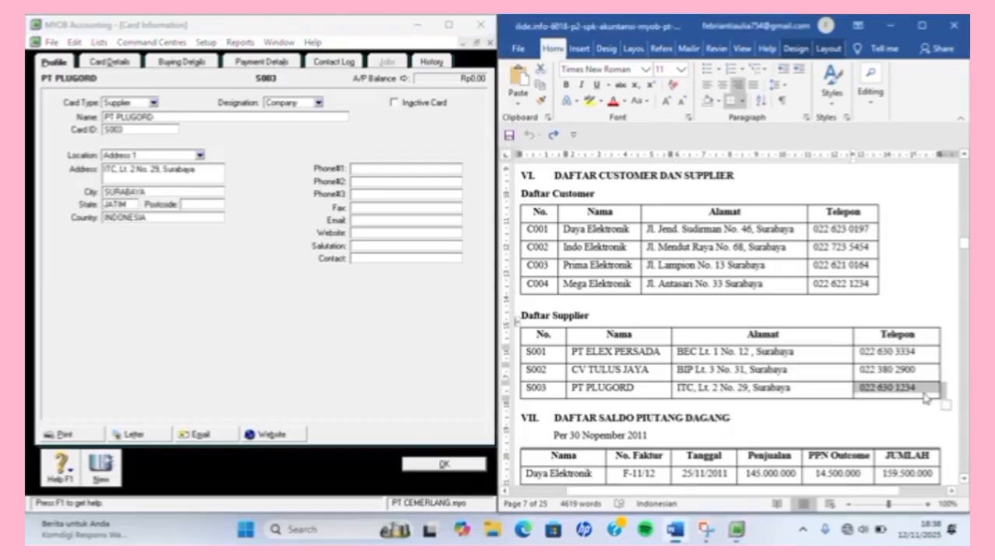
left_click(426, 166)
key("ctrl+v")
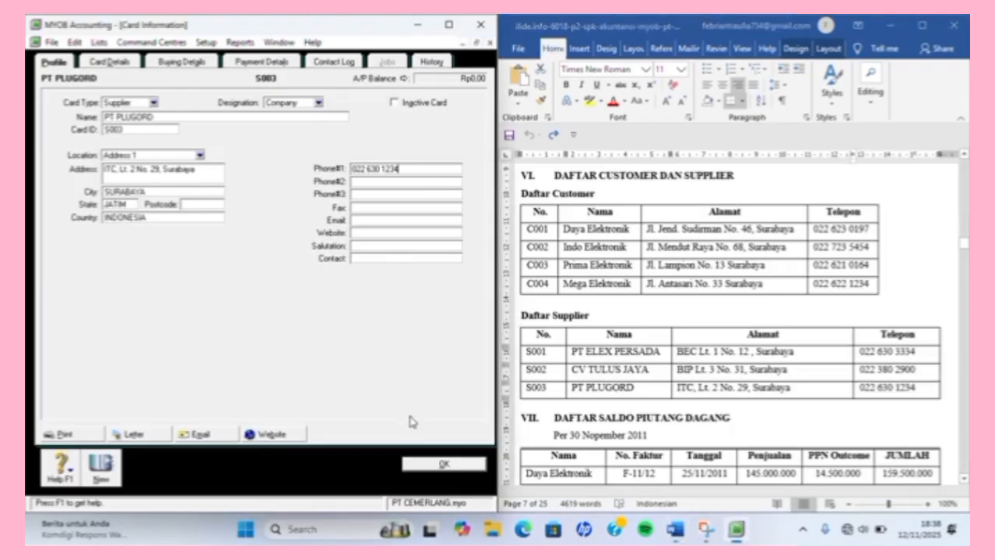
left_click(444, 464)
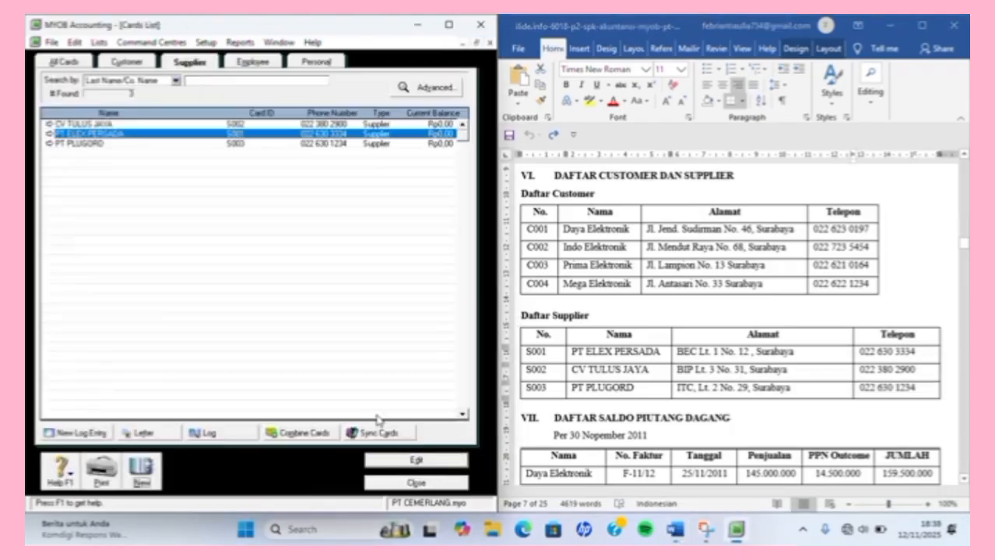
Create customer card PENJUALAN TUNAI with ID C005 and close the Cards List.
left_click(136, 62)
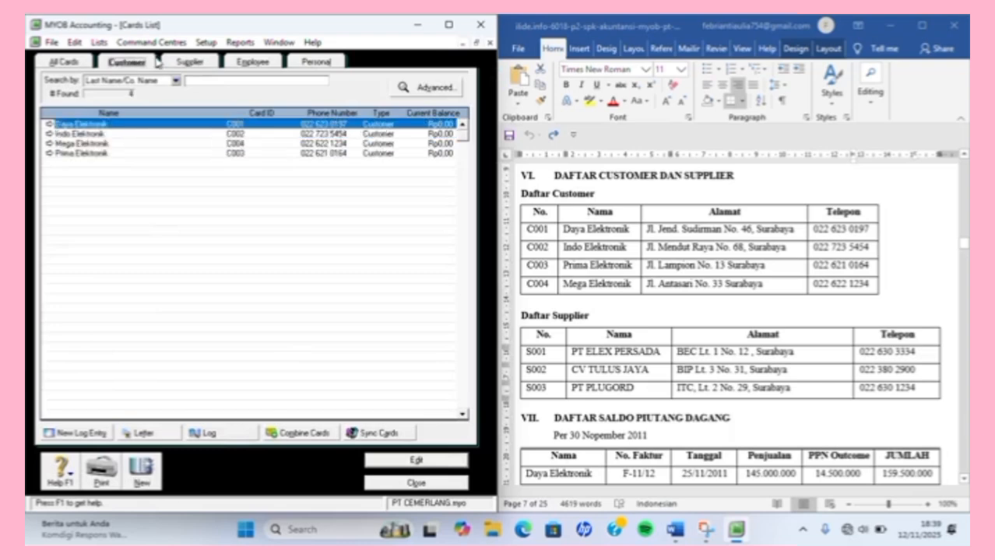
left_click(182, 62)
left_click(131, 67)
left_click(143, 470)
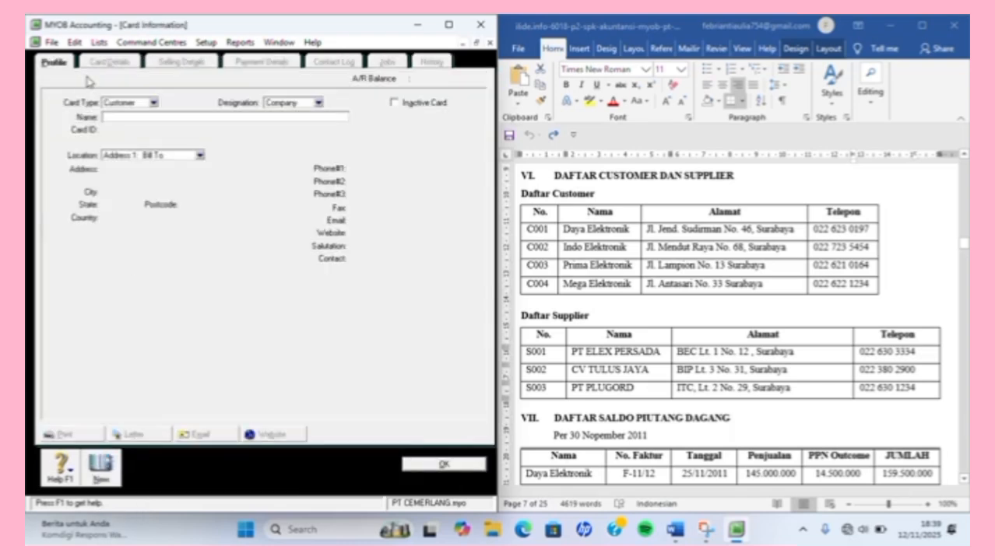
type("PENJUALAN")
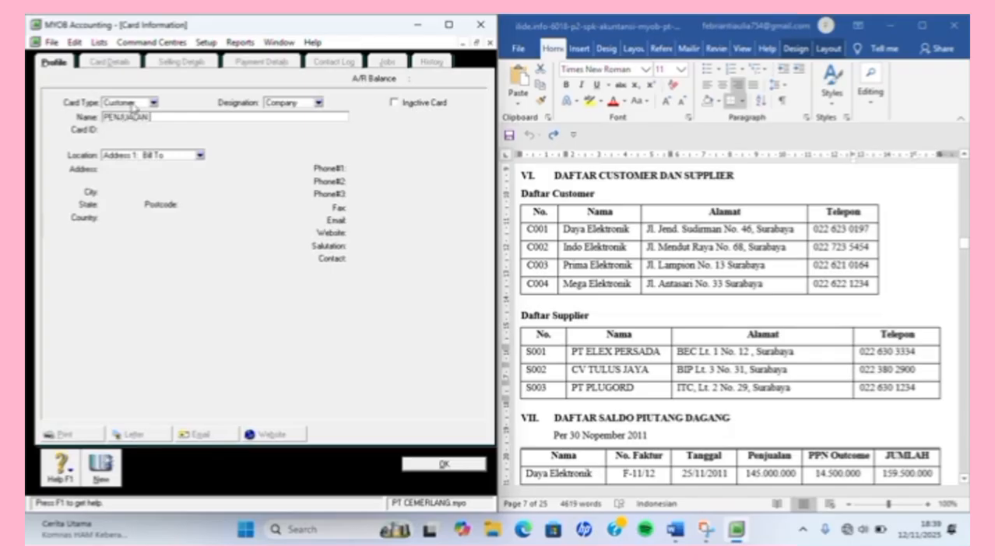
type(" TUNAI")
key("Tab")
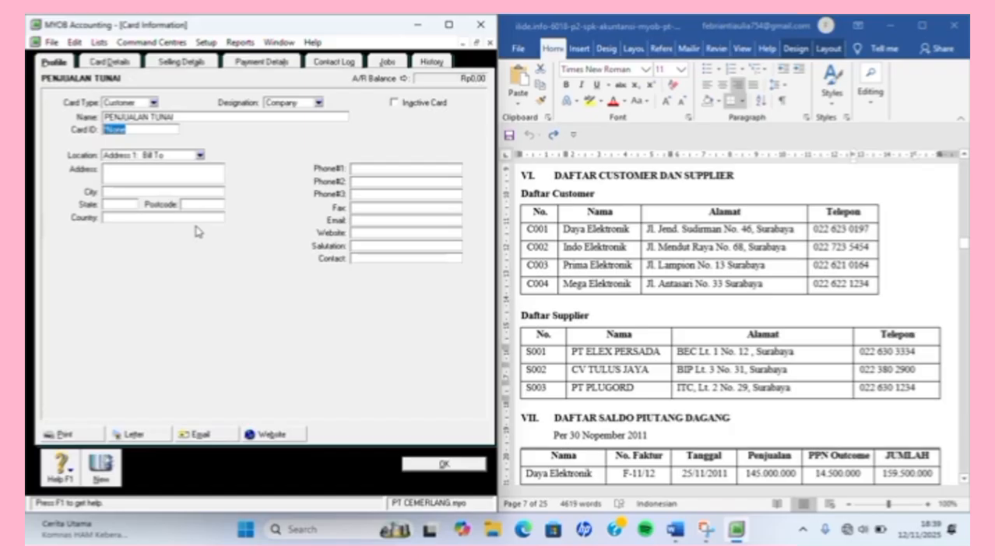
type("C005")
left_click(434, 466)
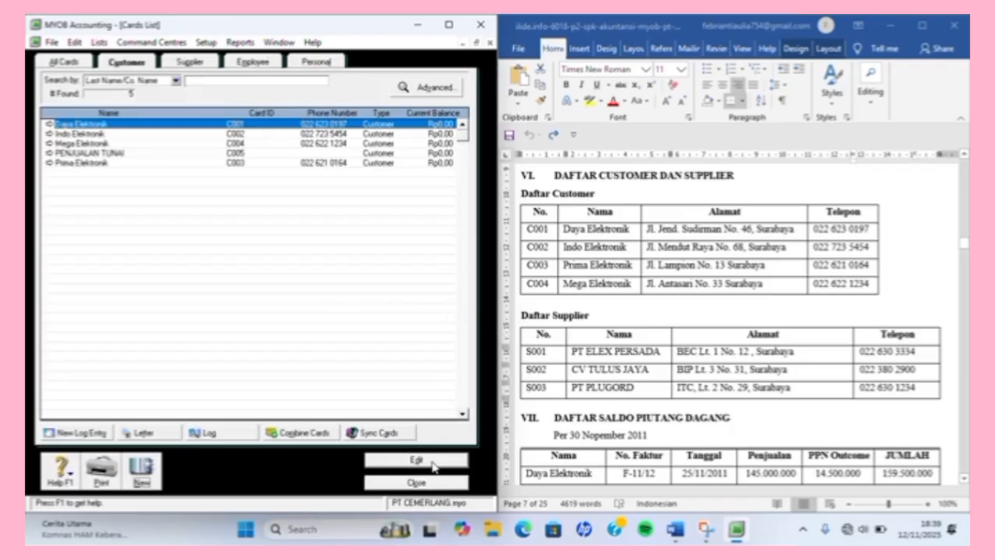
left_click(426, 484)
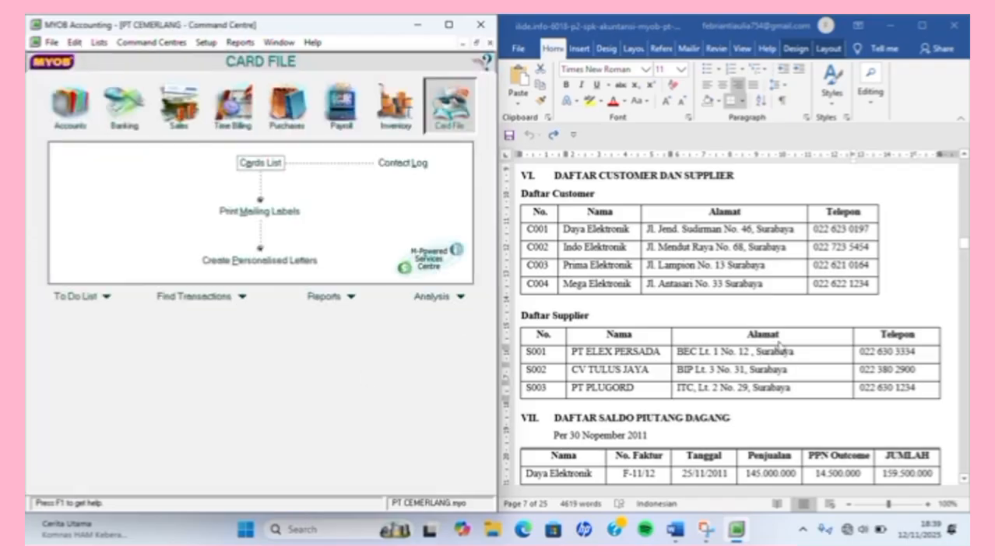
Open Setup > Balances > Customer Balances to show five customers at Rp0,00.
scroll(778, 346, "down", 3)
scroll(778, 346, "down", 3)
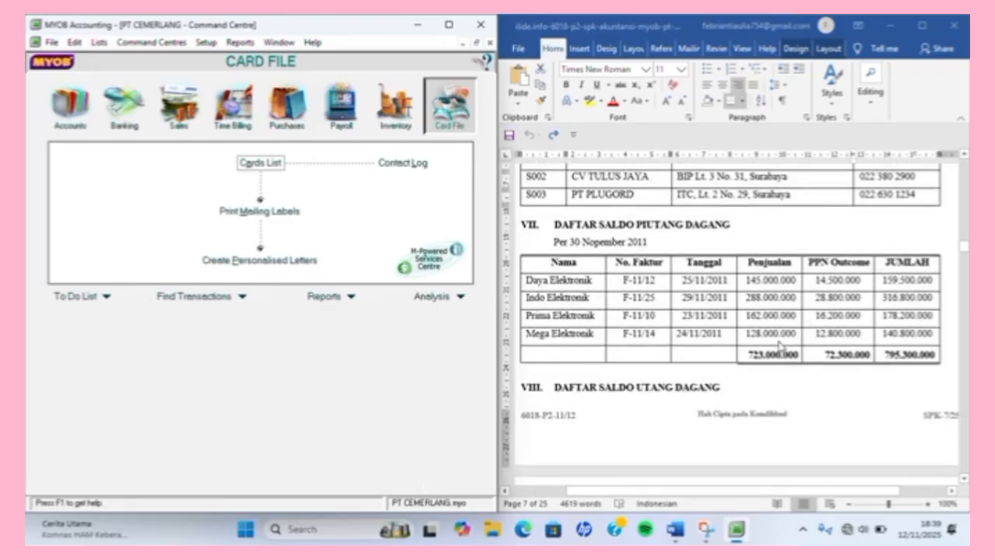
scroll(780, 347, "down", 5)
scroll(780, 347, "up", 6)
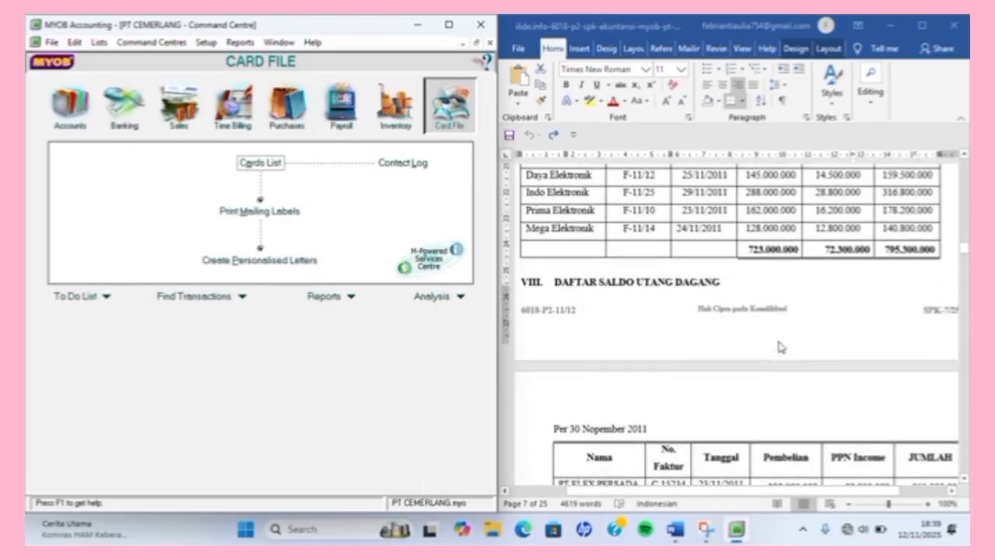
scroll(780, 347, "up", 1)
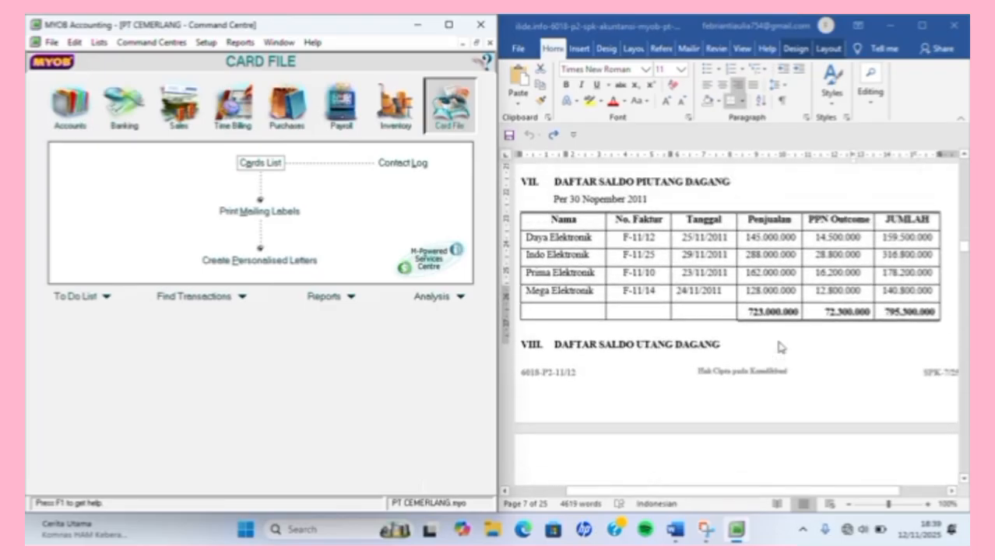
left_click(205, 43)
mouse_move(234, 73)
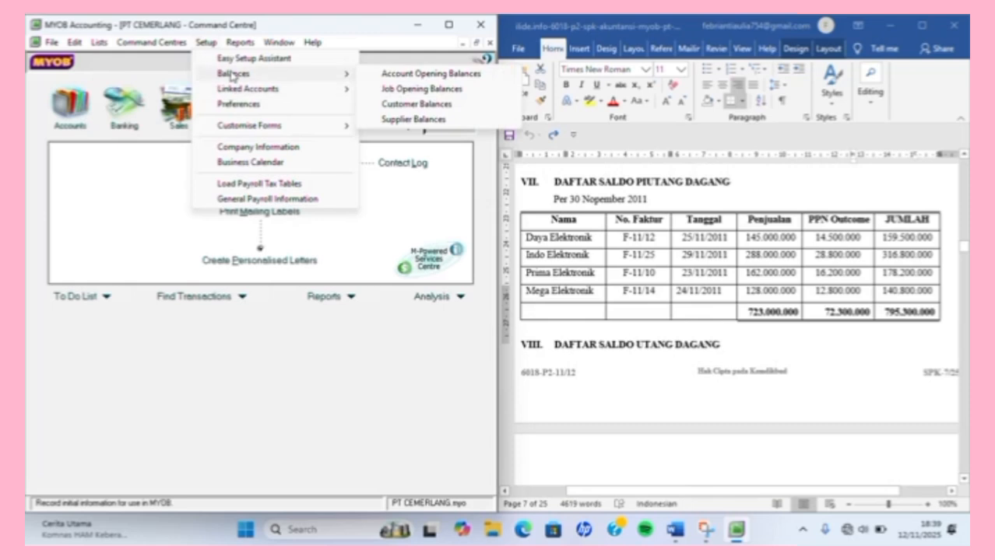
left_click(415, 103)
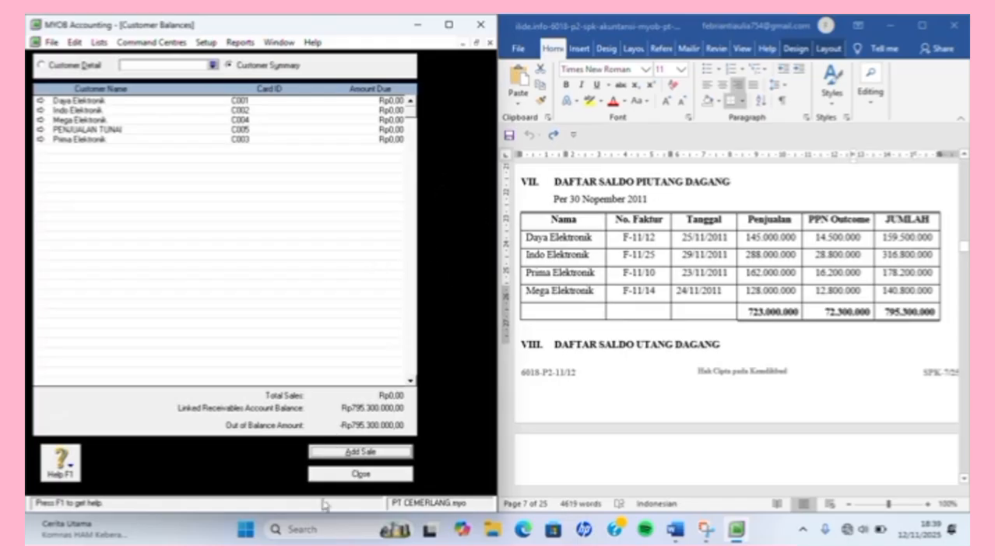
Add a historical sale for Daya Elektronik with invoice F-11/12 dated 25/11/2011.
left_click(360, 451)
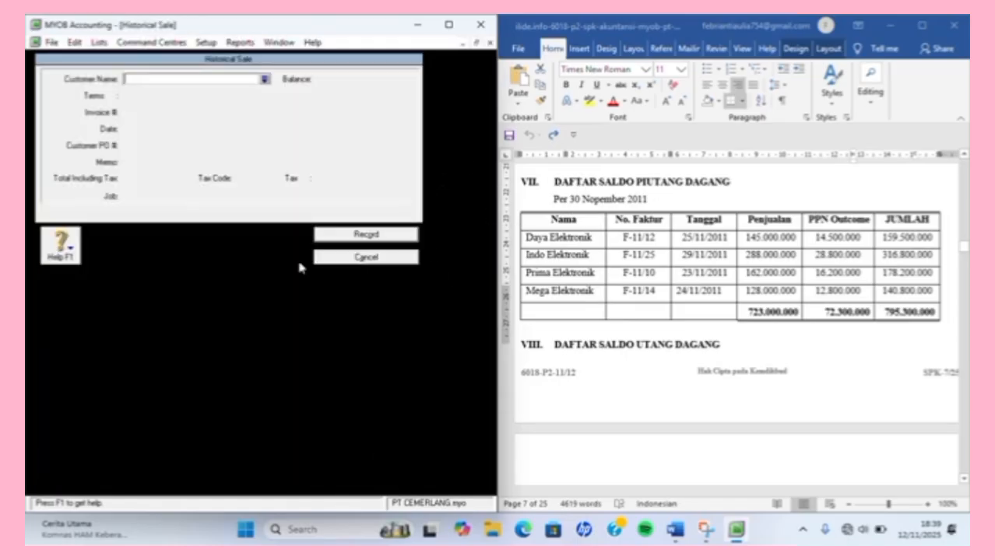
type("Daya Elektronik")
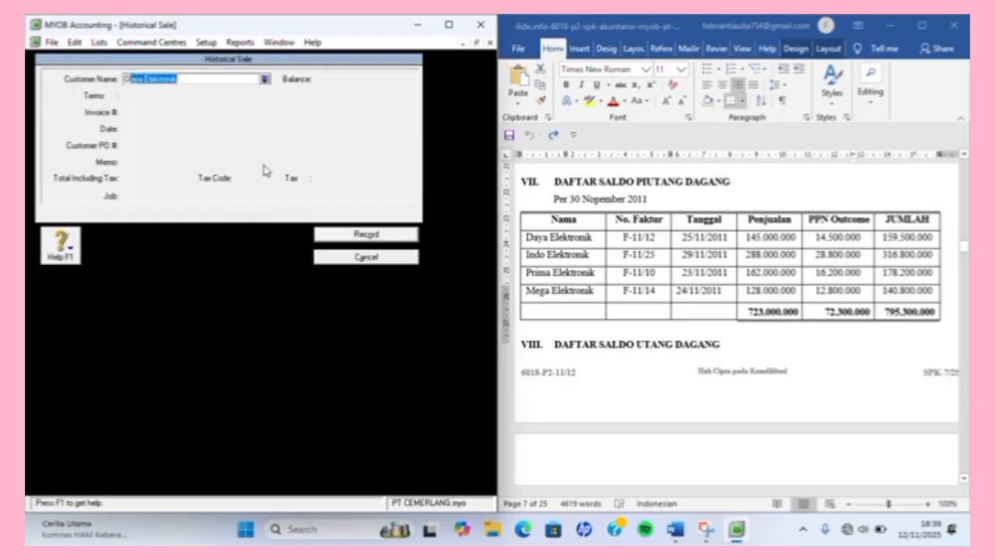
key("Tab")
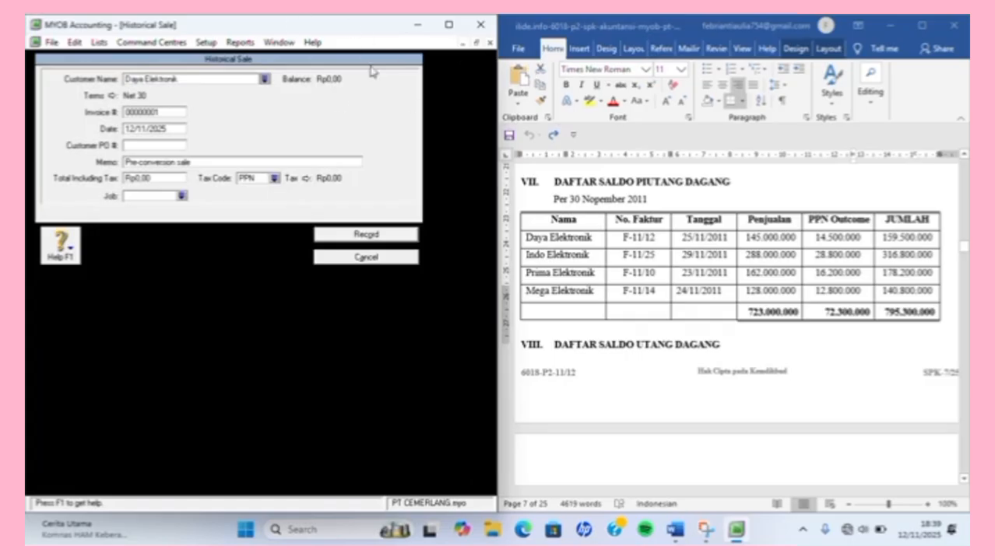
left_click(158, 114)
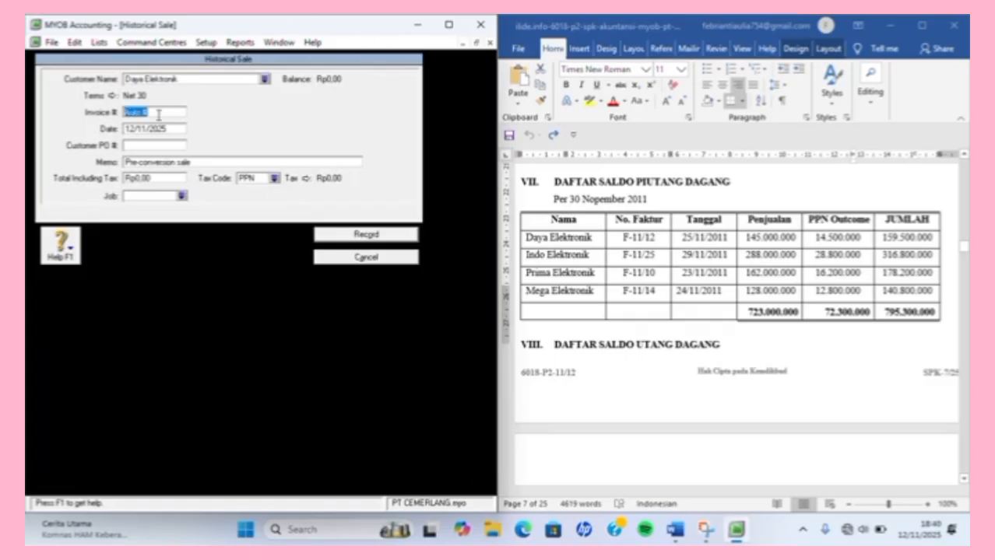
type("F-11/12")
key("Tab")
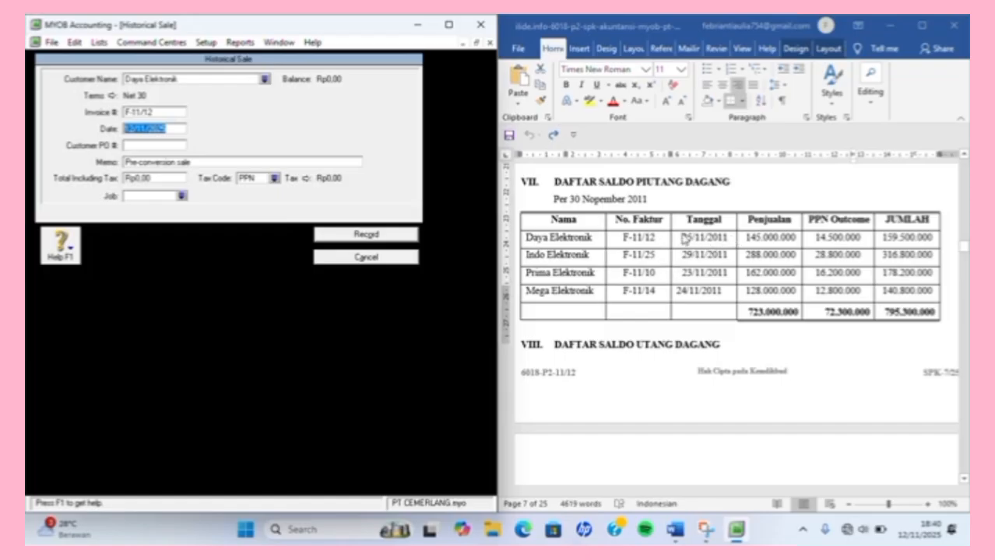
type("25/")
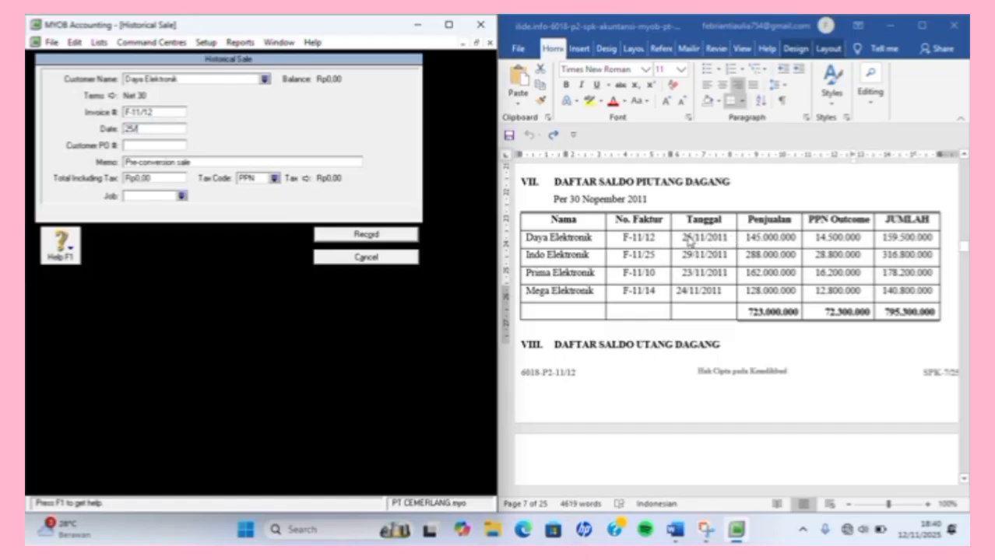
type("11/2011")
key("Tab")
key("Tab")
key("Tab")
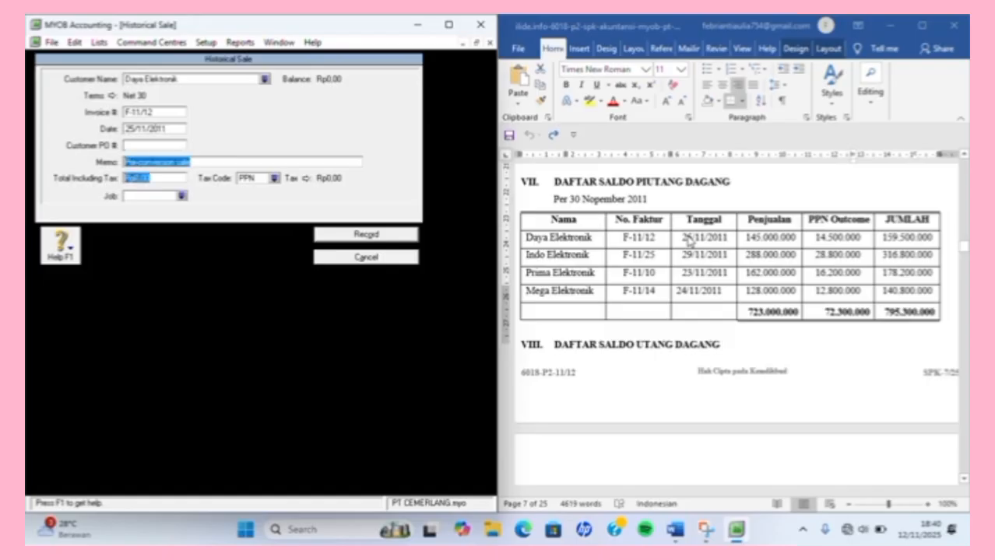
Set the sale's tax code to N-T Not Reportable.
left_click(274, 178)
left_click(256, 198)
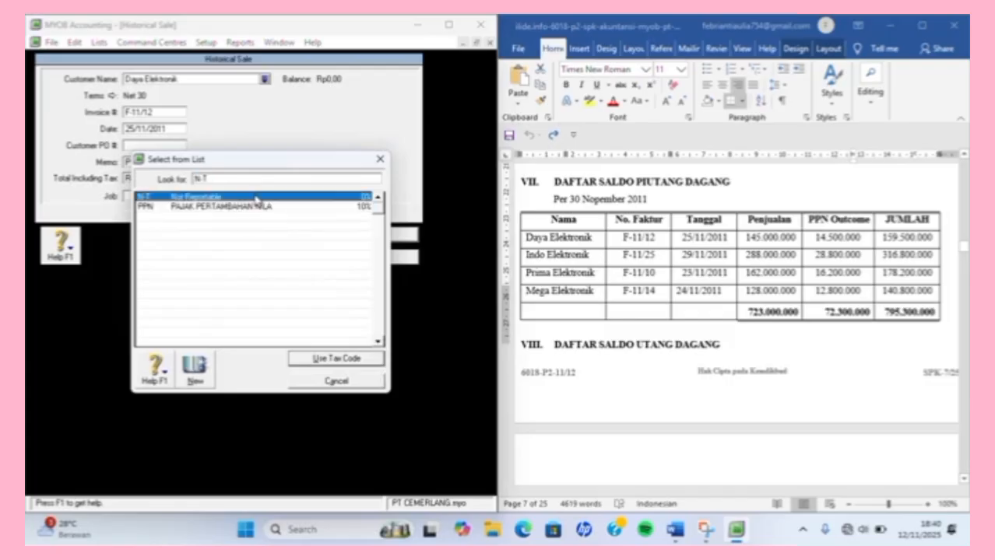
double_click(256, 198)
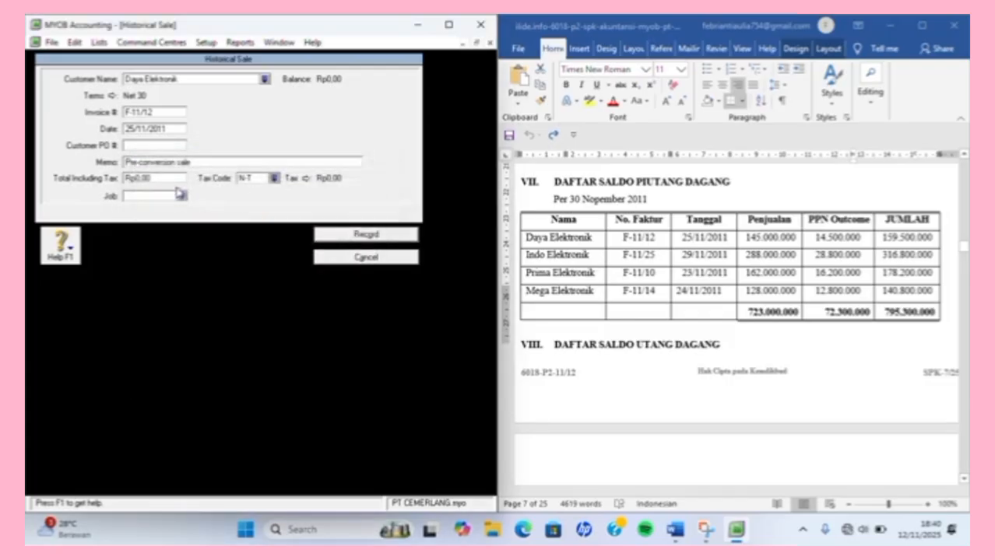
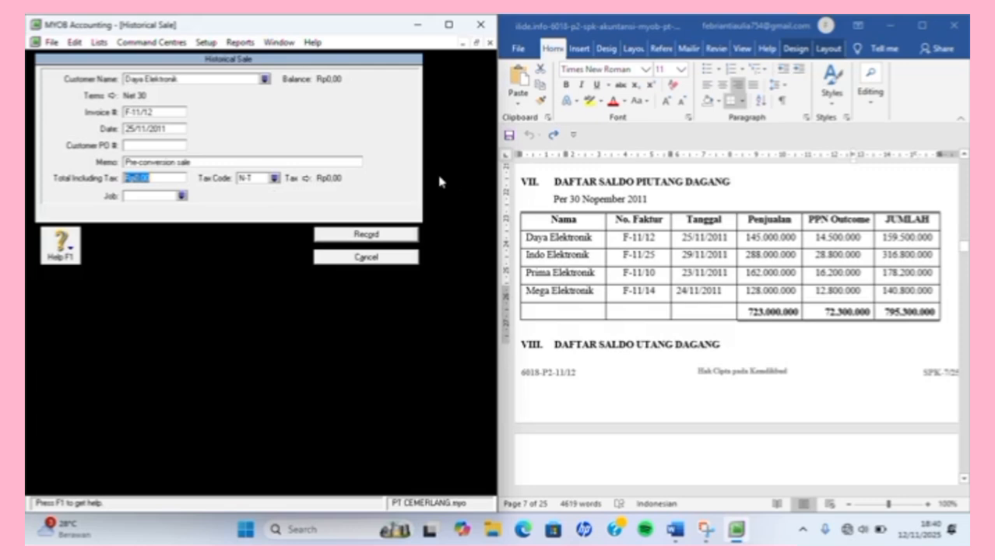
Enter the Rp159.500.000 total for invoice F-11/12 with tax code N-T and record it.
type("159.")
type("500.000")
key("Tab")
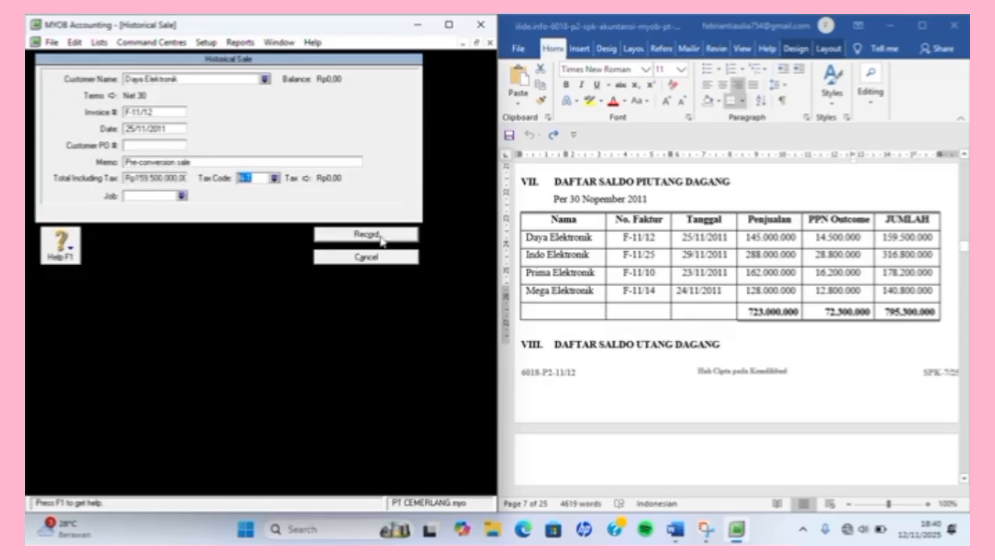
left_click(380, 236)
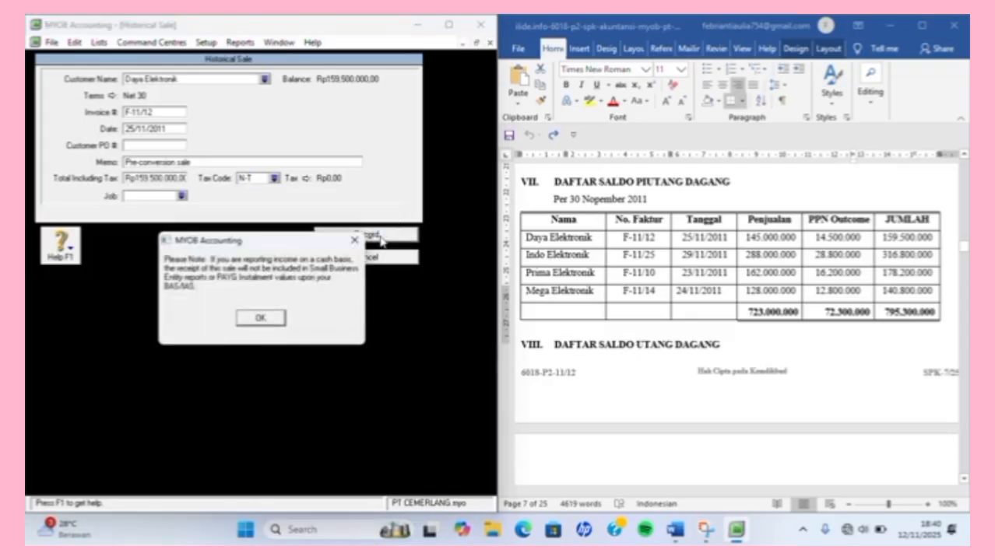
key("Return")
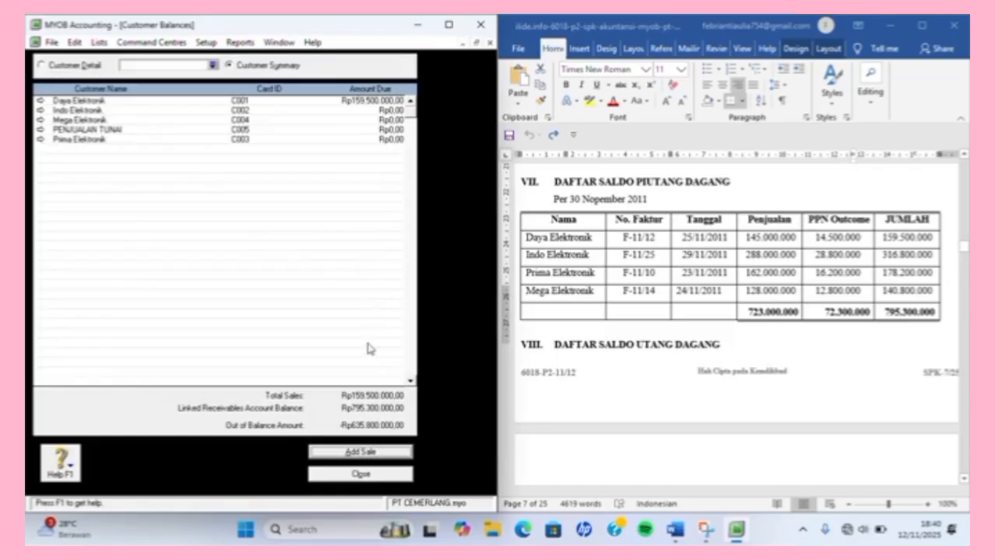
Start a historical sale for Indo Elektronik, invoice F-11/25 dated 29/11/2011.
left_click(372, 451)
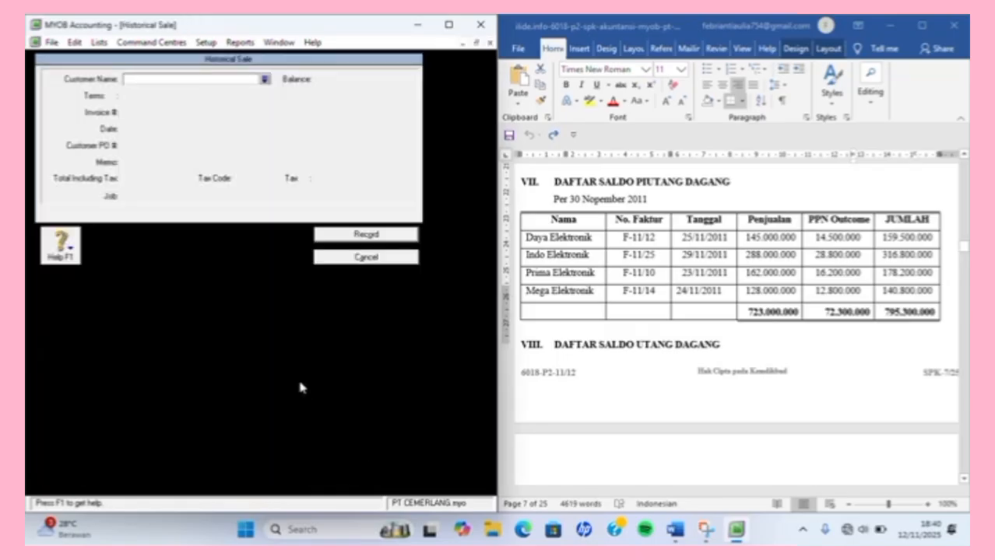
type("Indo Elektronik")
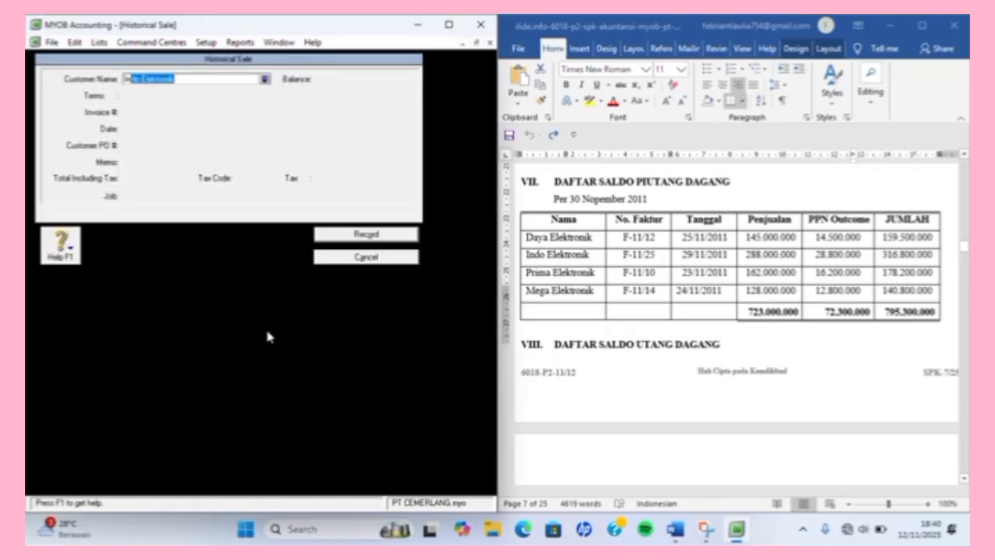
key("Tab")
key("Tab")
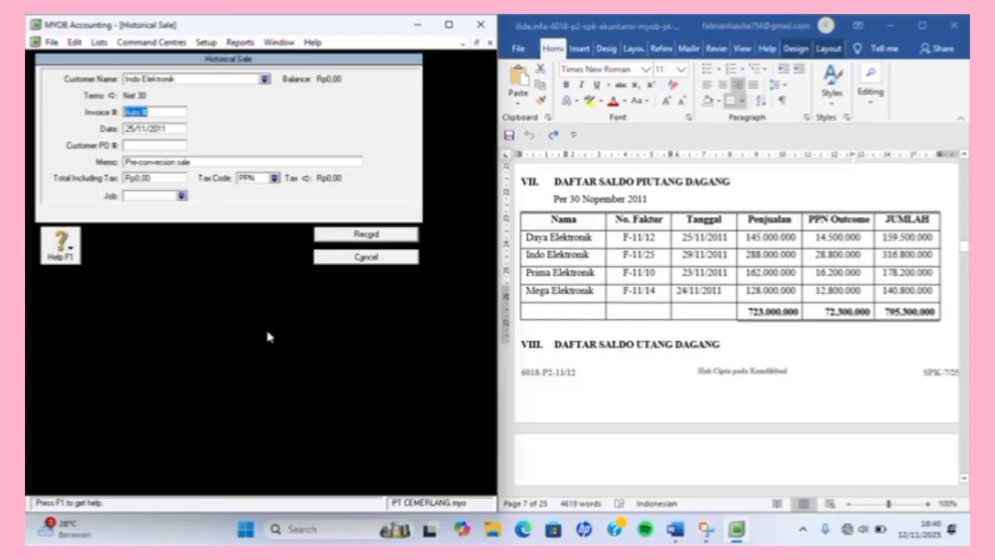
type("F-11/25")
key("Tab")
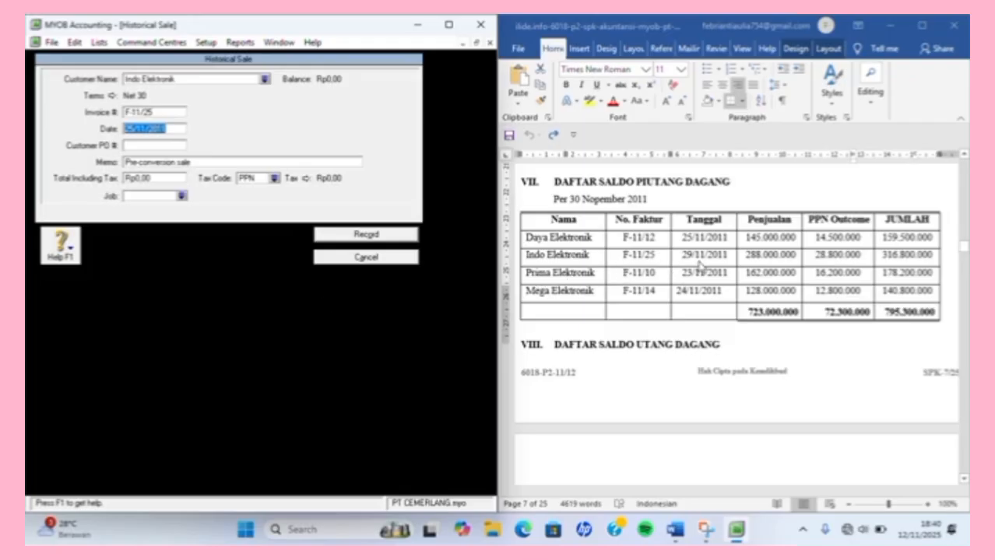
type("25/1")
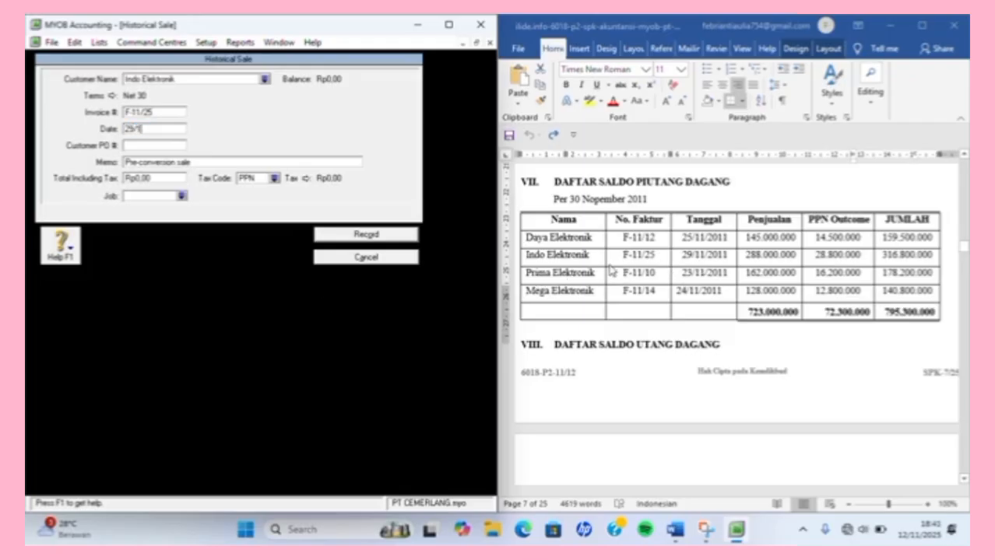
type("1/2011011")
key("Tab")
key("Tab")
key("Tab")
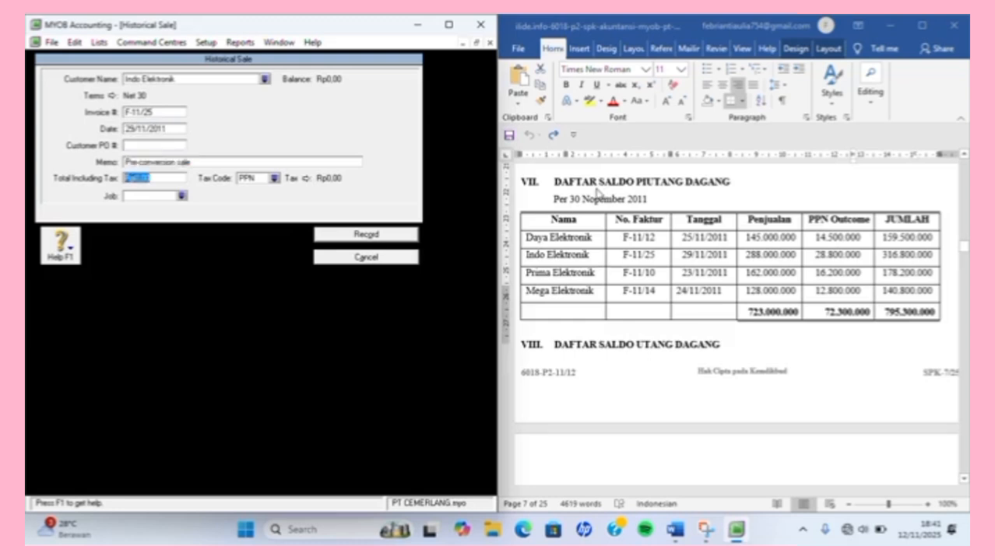
Set tax code N-T and total Rp316.800.000, then record the sale.
left_click(274, 178)
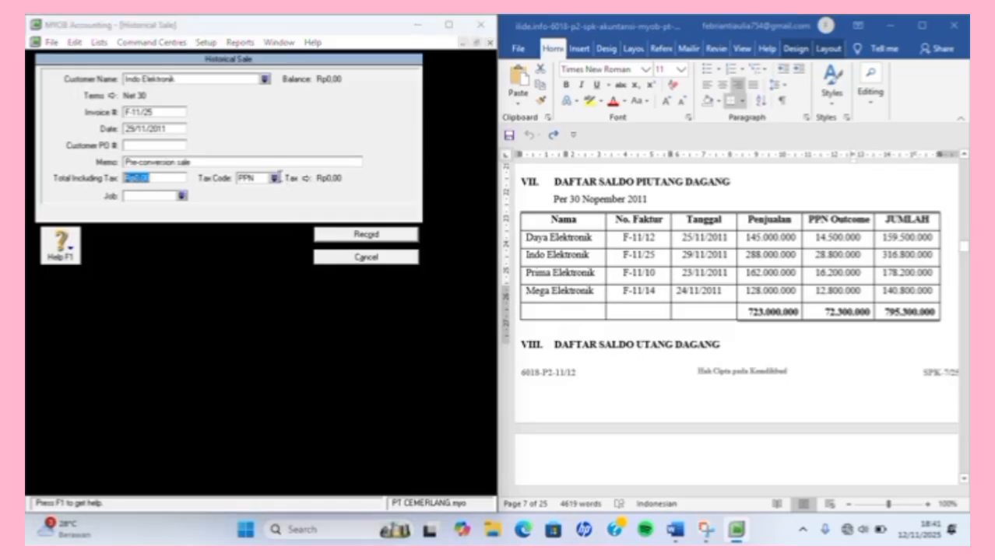
double_click(270, 197)
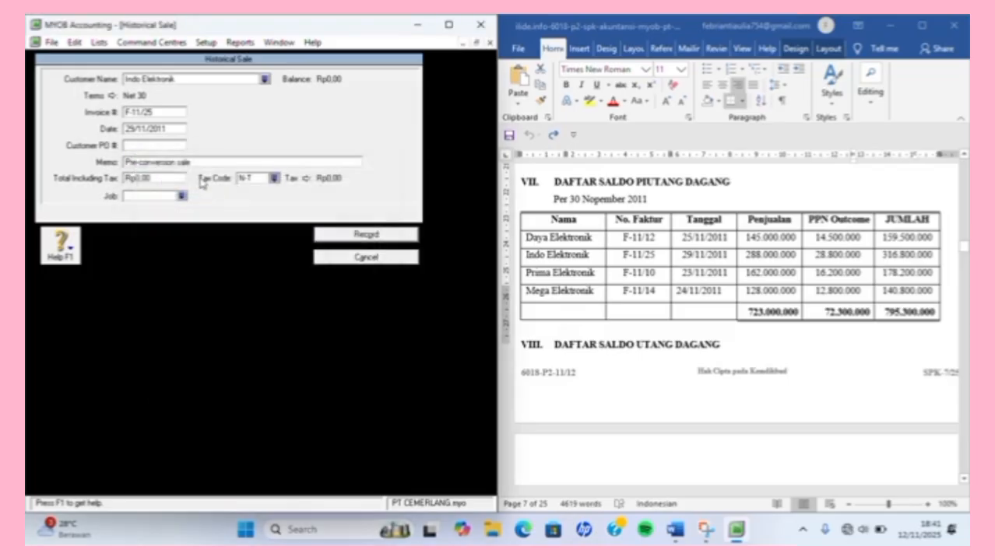
left_click(176, 180)
type("316.8")
type("00.000,0")
key("Tab")
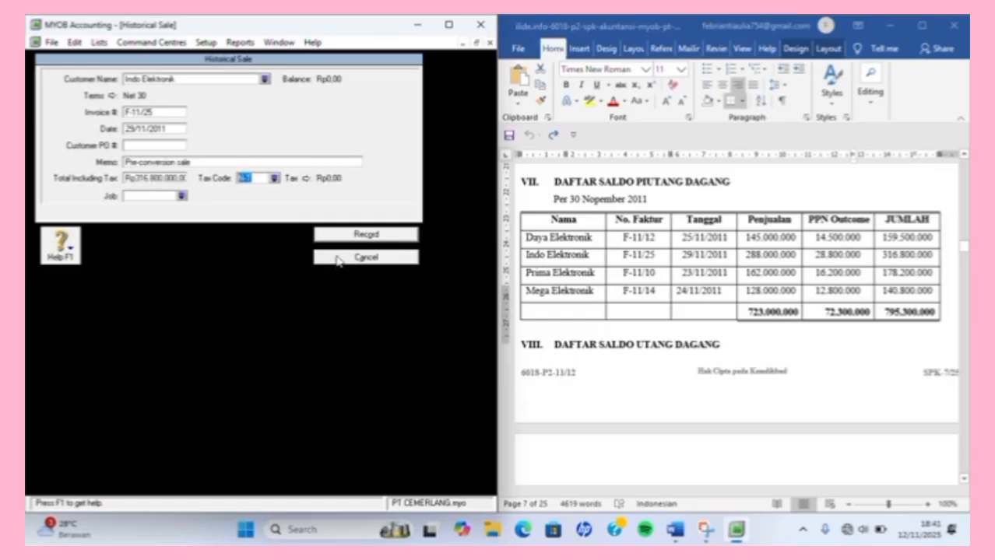
left_click(351, 235)
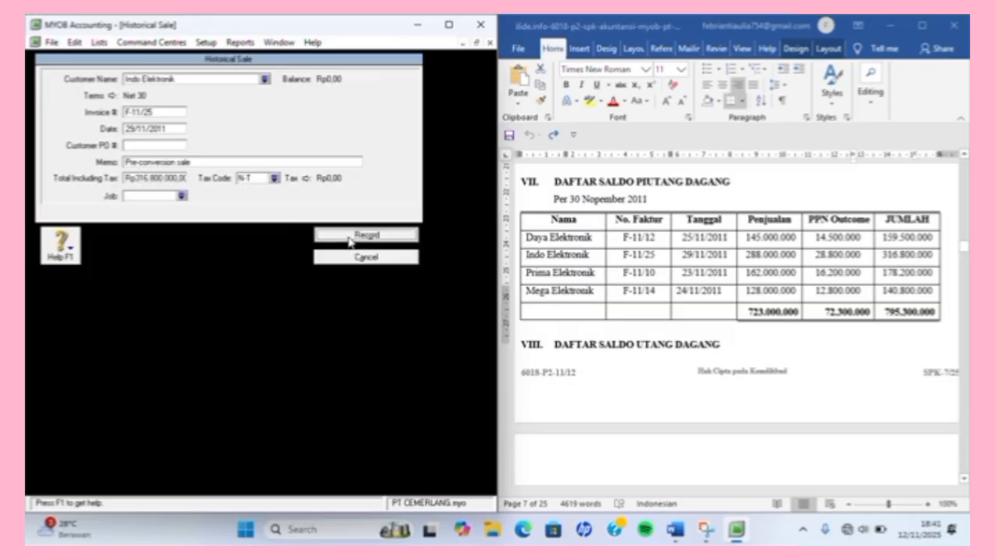
key("Return")
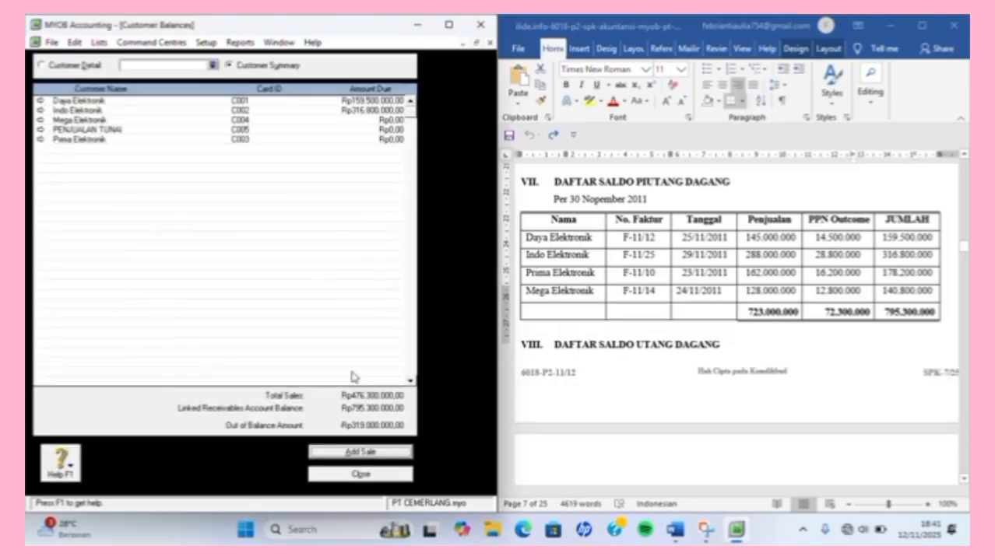
Add a historical sale for Prima Elektronik, invoice F-11/10 dated 23/11/2011.
left_click(380, 453)
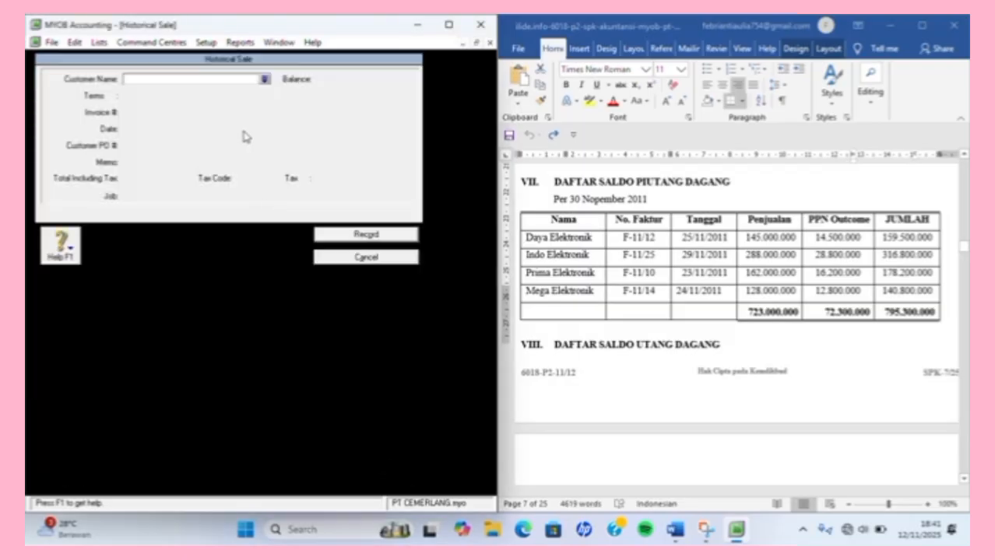
type("Prima Elektronik")
key("Tab")
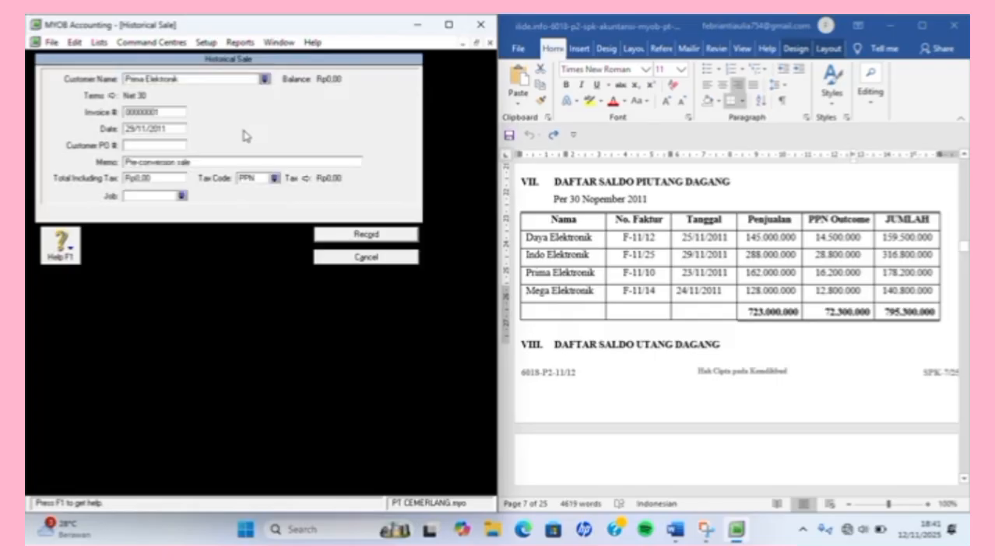
left_click(177, 114)
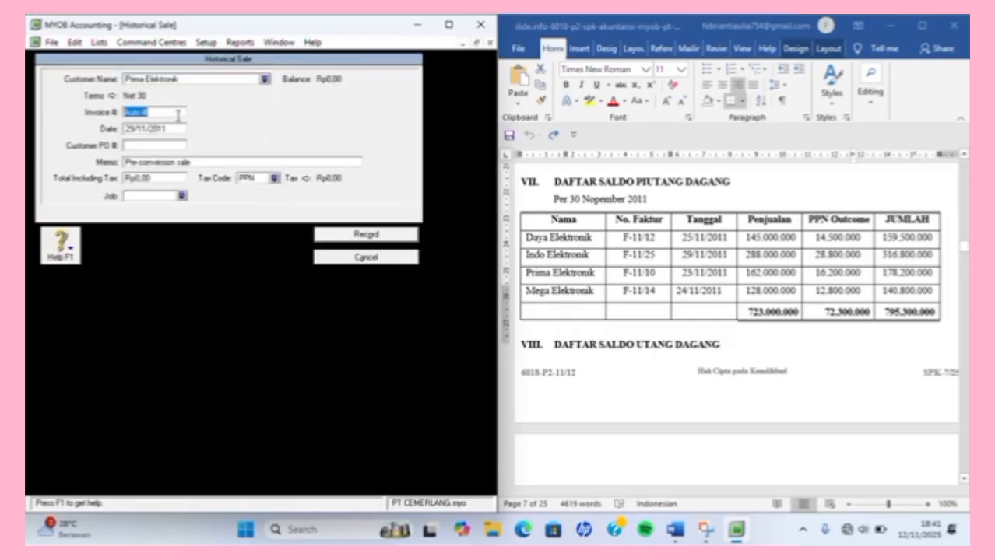
type("F-11/10")
key("Tab")
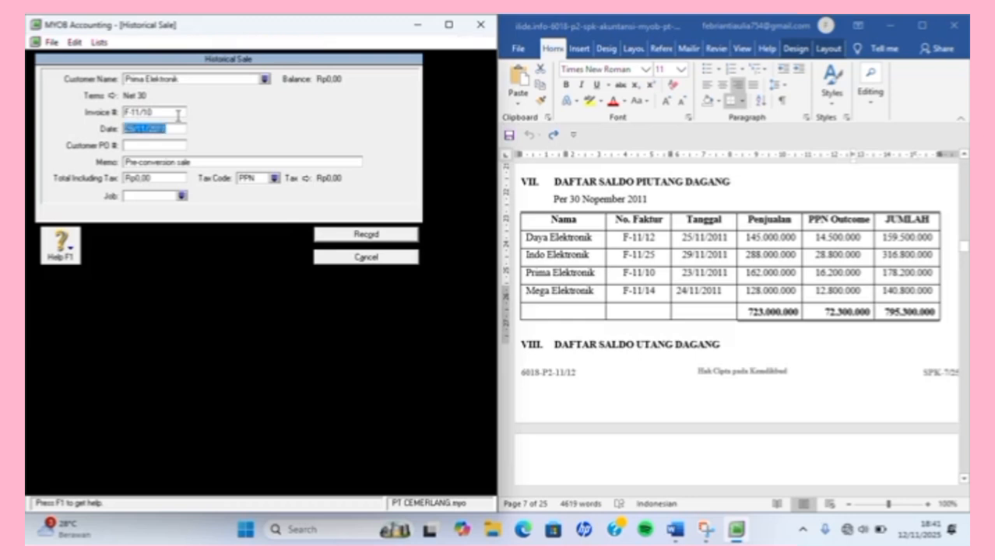
key("Tab")
left_click(166, 129)
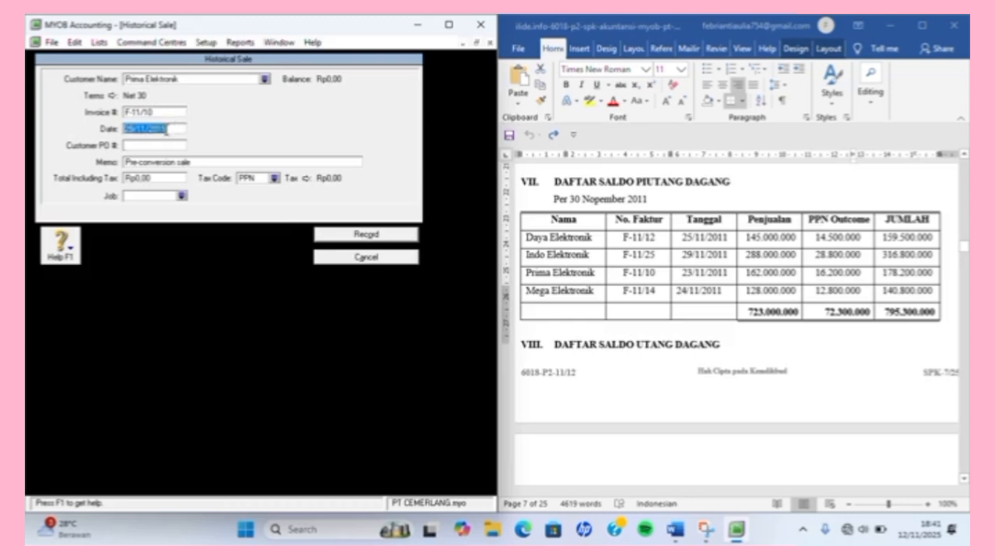
type("23/1/1/2011")
key("Tab")
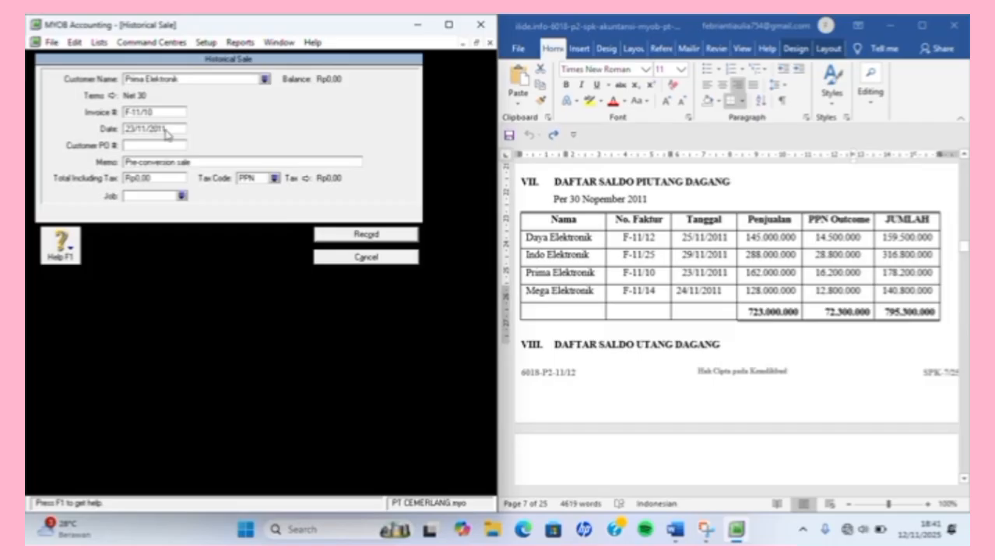
Enter the Rp178.200.000 total with tax code N-T and record the sale.
key("Tab")
key("Tab")
type("178.200.000")
key("Tab")
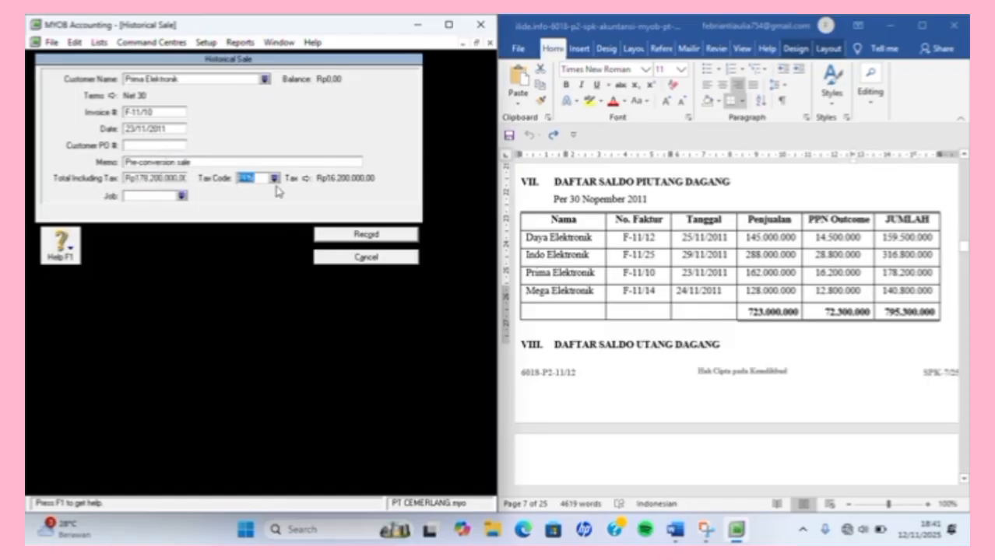
type("N")
key("Tab")
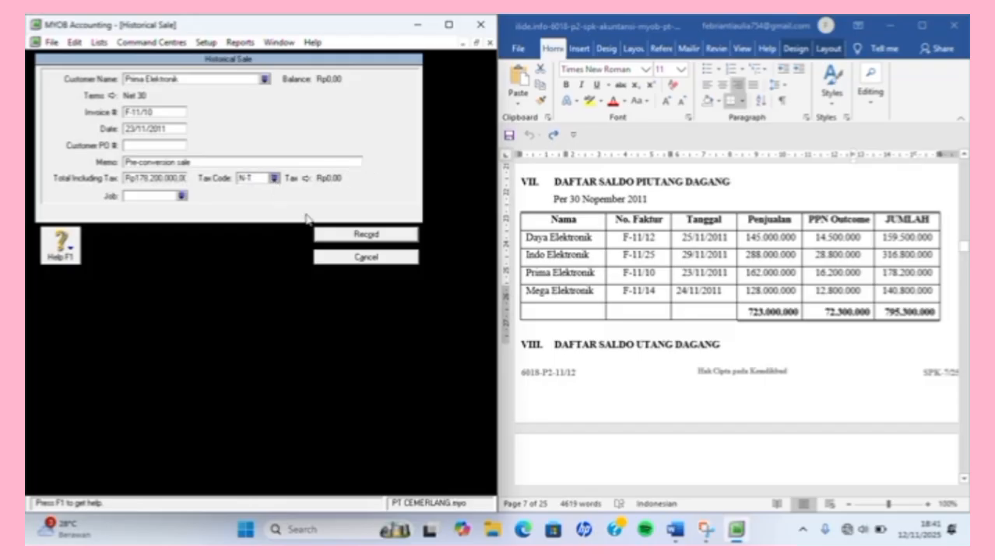
left_click(330, 242)
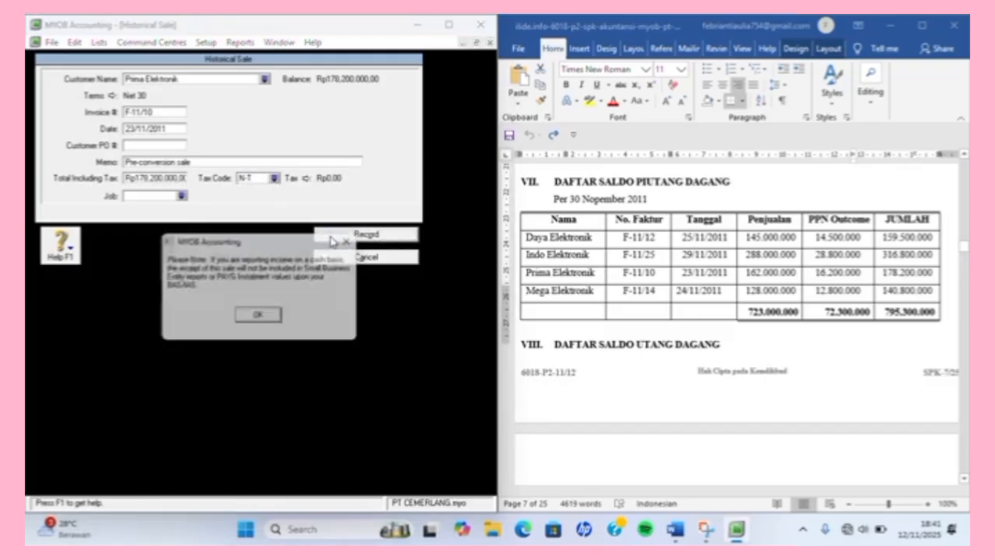
key("Return")
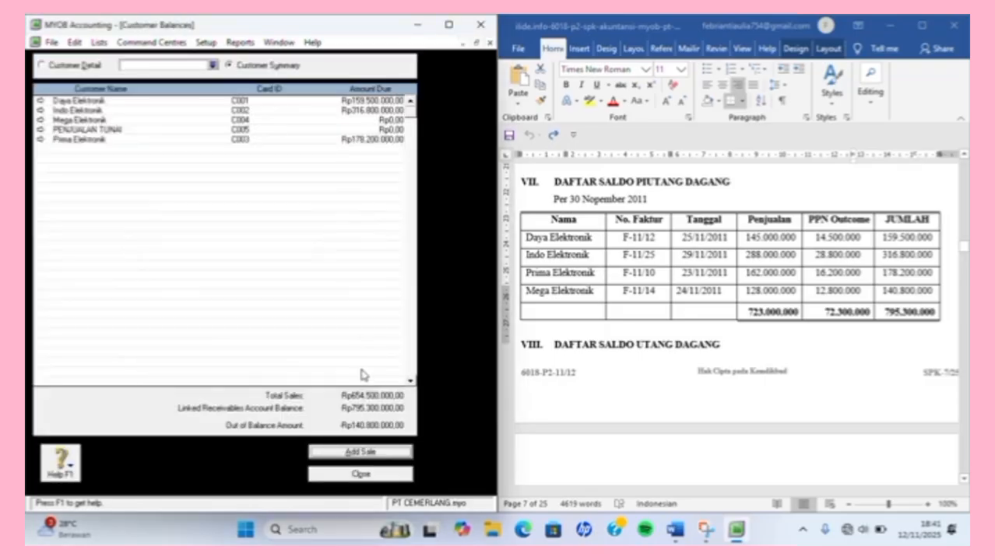
Start Mega Elektronik's historical sale with its invoice number and date 24/11/2011.
left_click(365, 453)
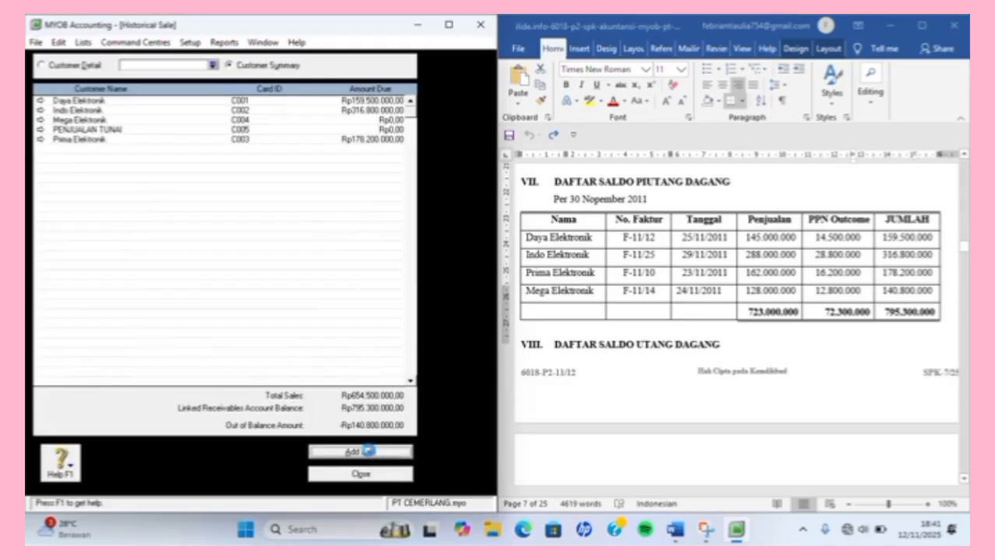
type("ME")
key("Tab")
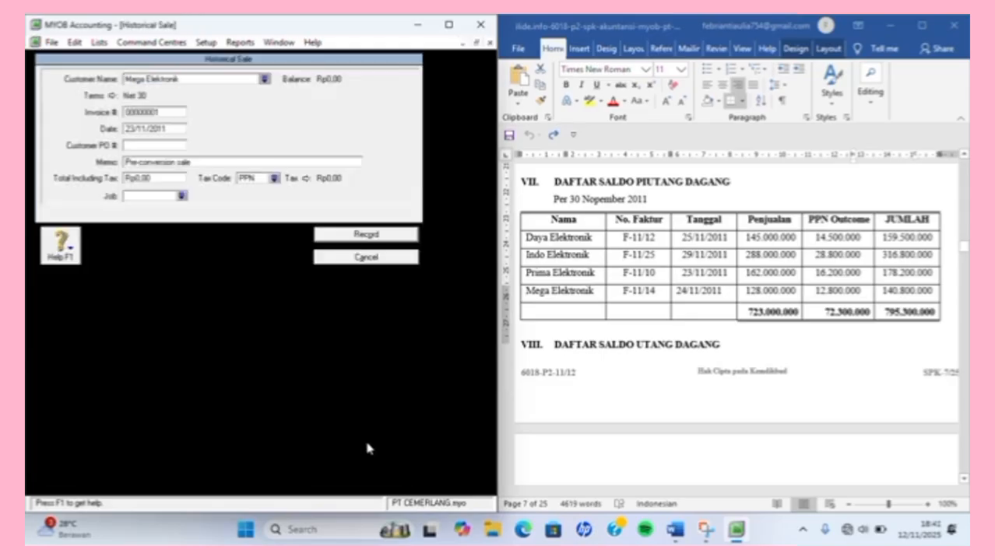
type("F-11/12")
key("Tab")
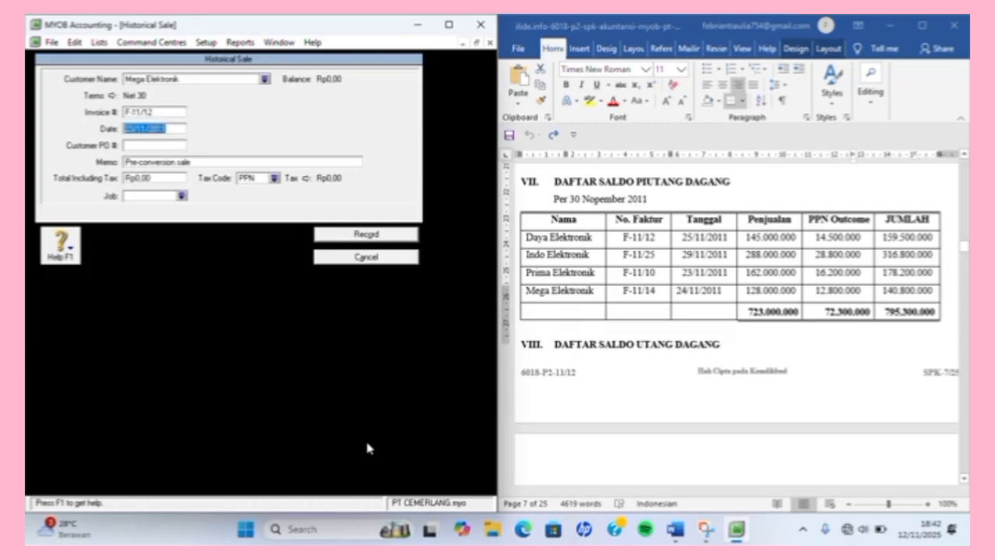
type("24/11/2011")
key("Tab")
Enter Rp140.800.000 with tax code N-T, record it, and acknowledge the balanced-receivables messages.
key("Tab")
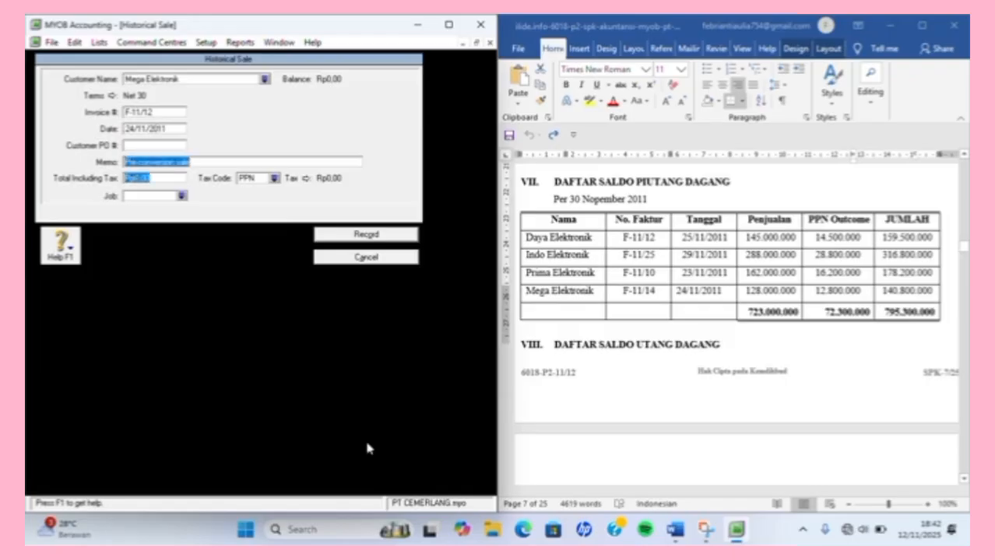
key("Tab")
type("1")
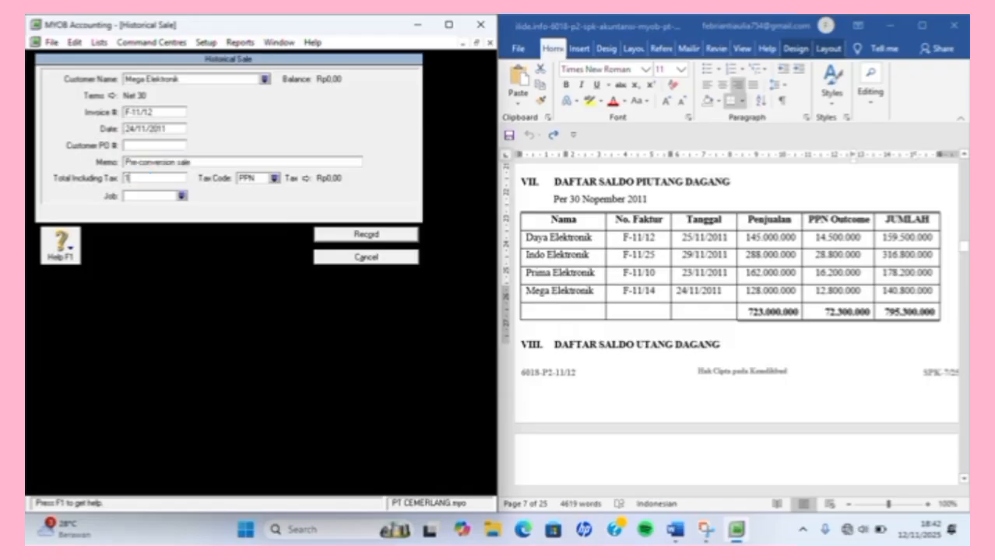
type("40.800.000,0")
key("Tab")
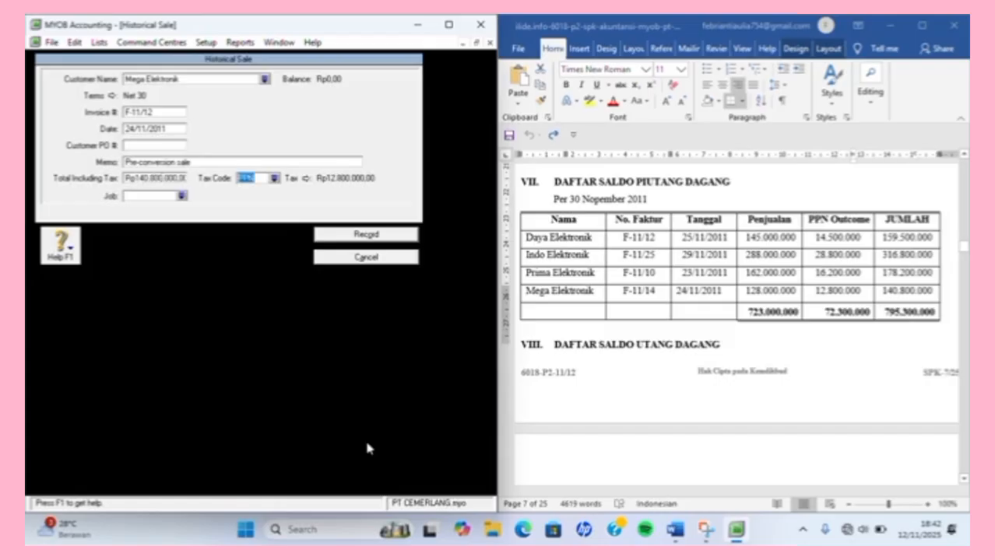
type("N-T")
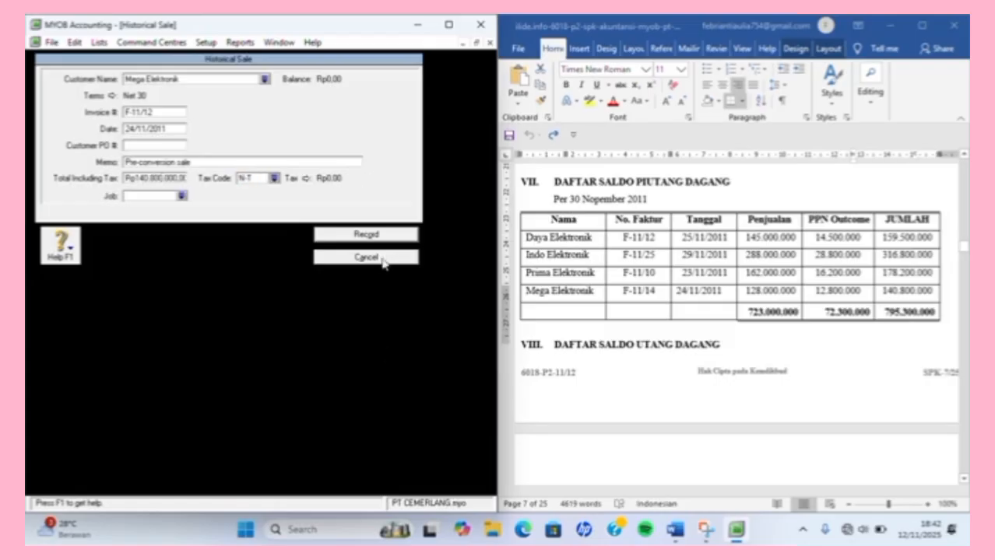
left_click(385, 235)
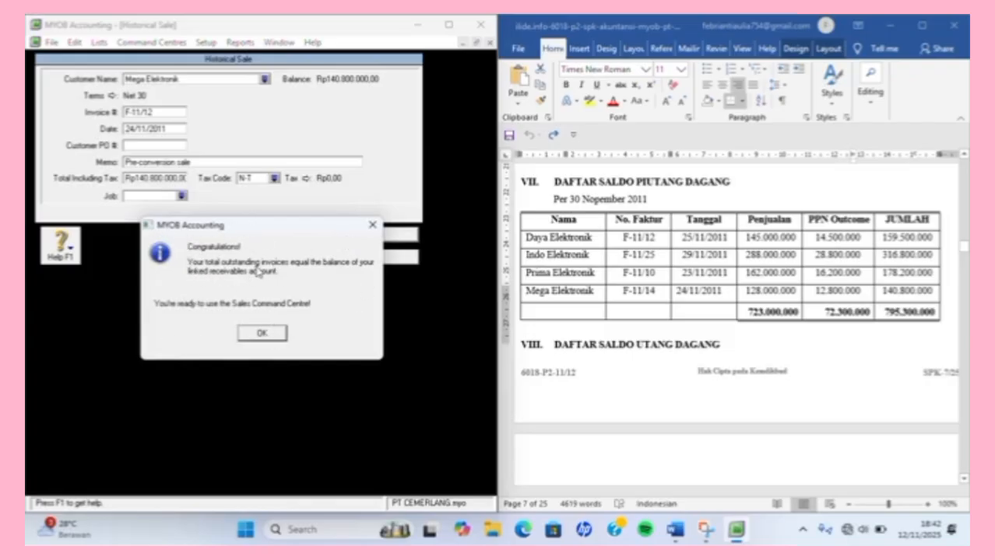
left_click(279, 334)
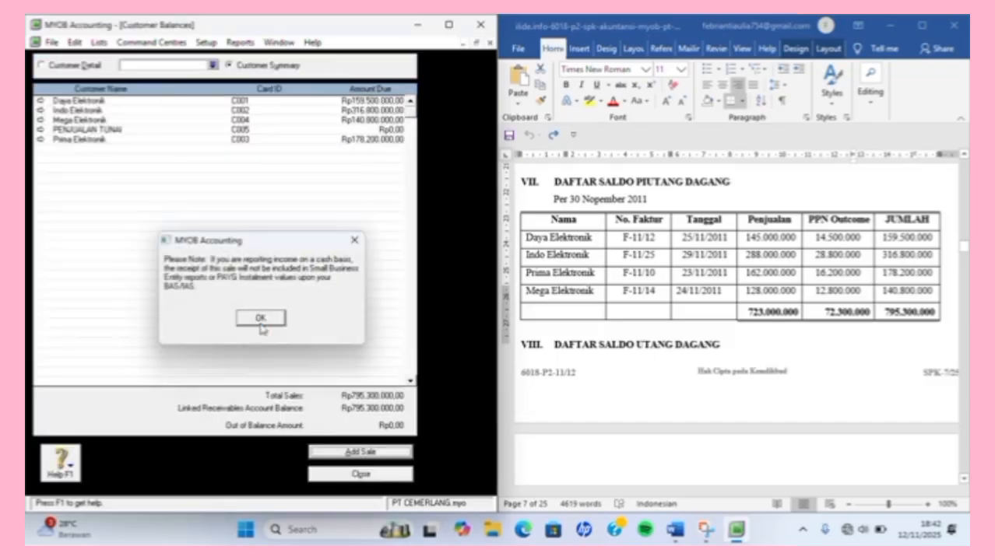
left_click(261, 319)
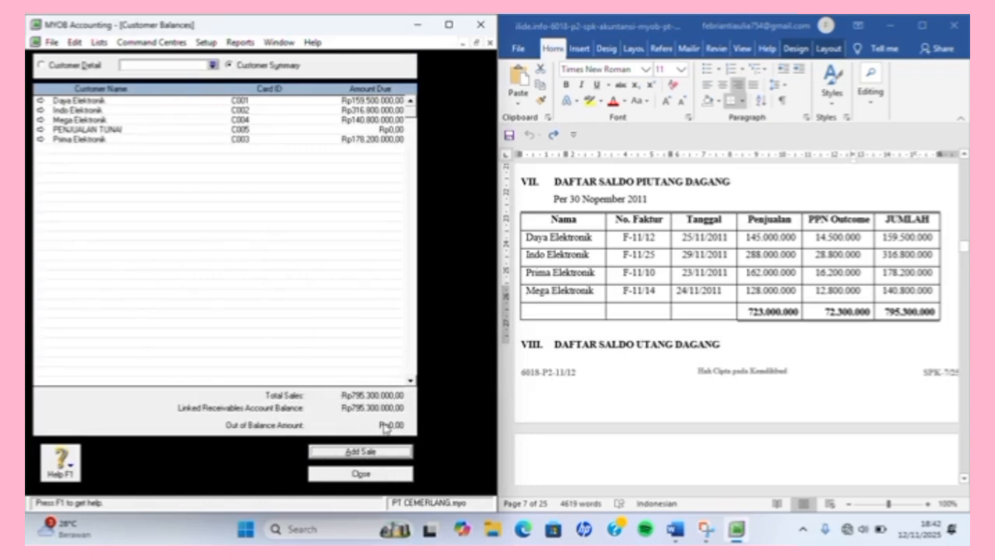
Close Customer Balances, open Setup > Balances > Supplier Balances and begin a historical purchase.
left_click(370, 477)
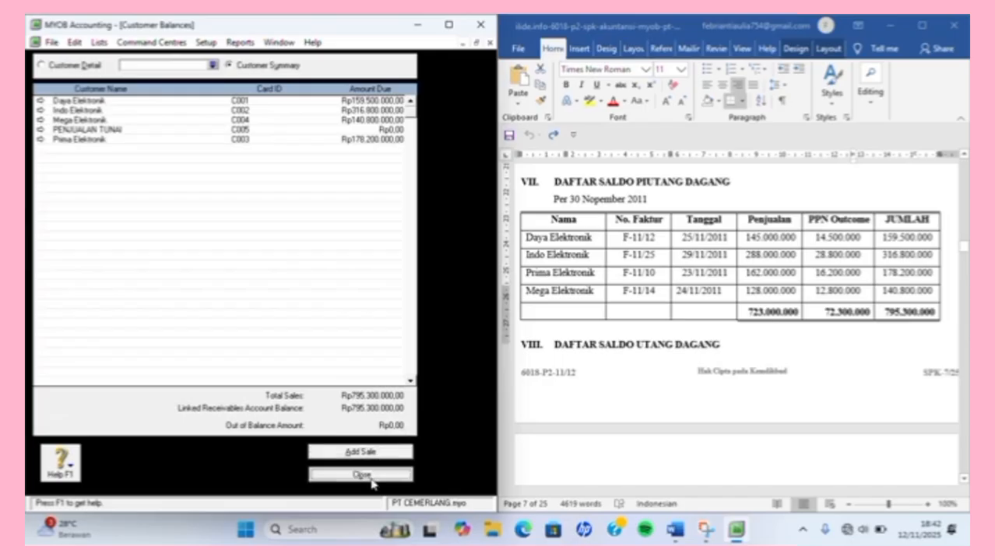
left_click(207, 42)
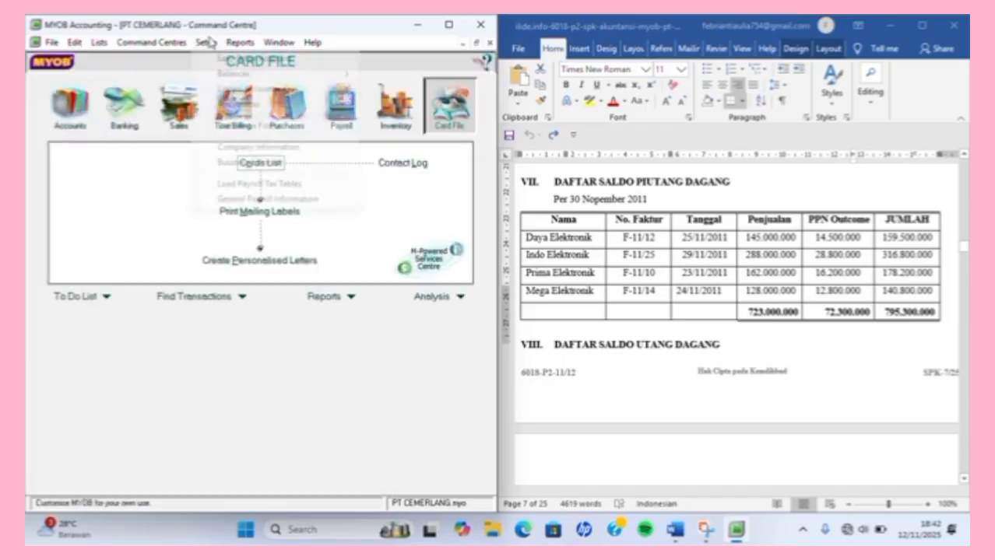
mouse_move(259, 75)
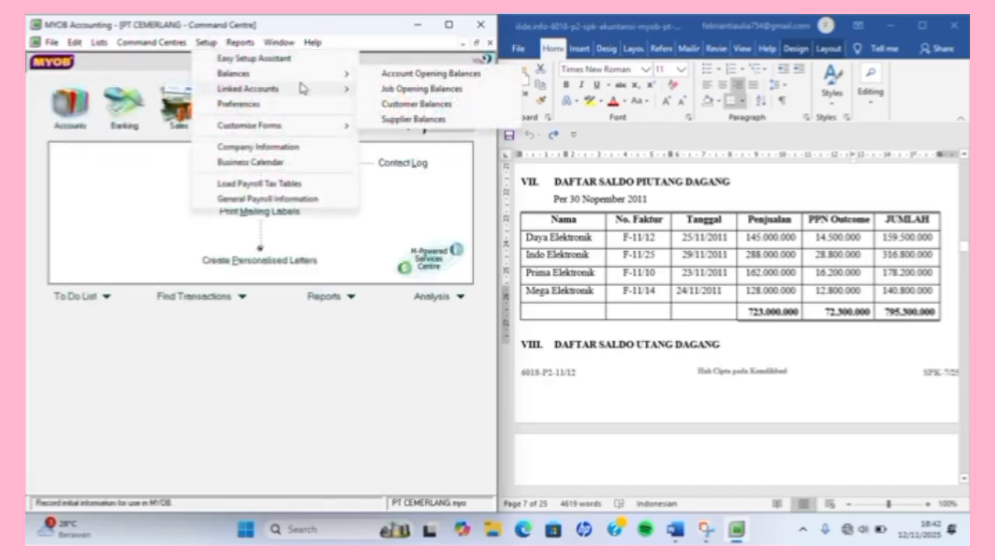
left_click(412, 119)
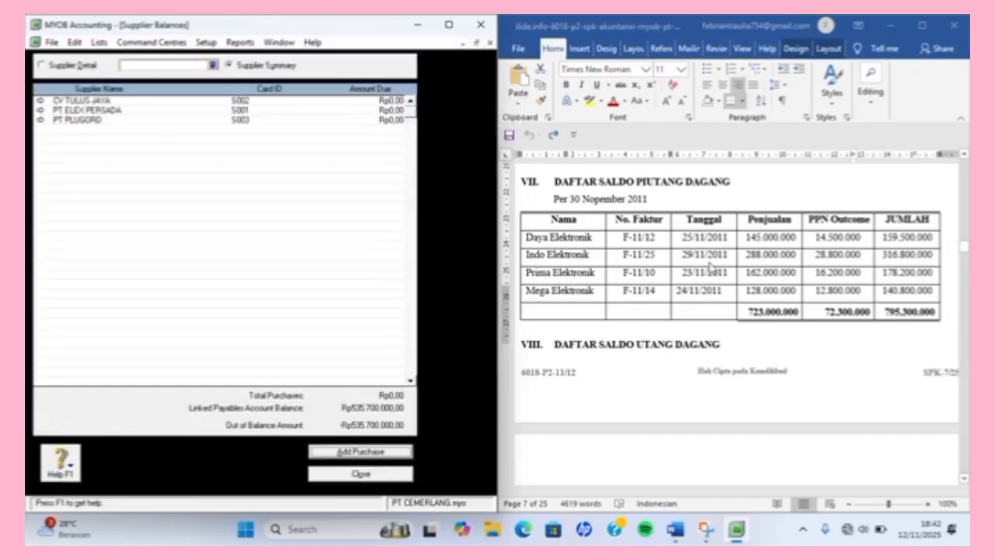
scroll(710, 266, "down", 5)
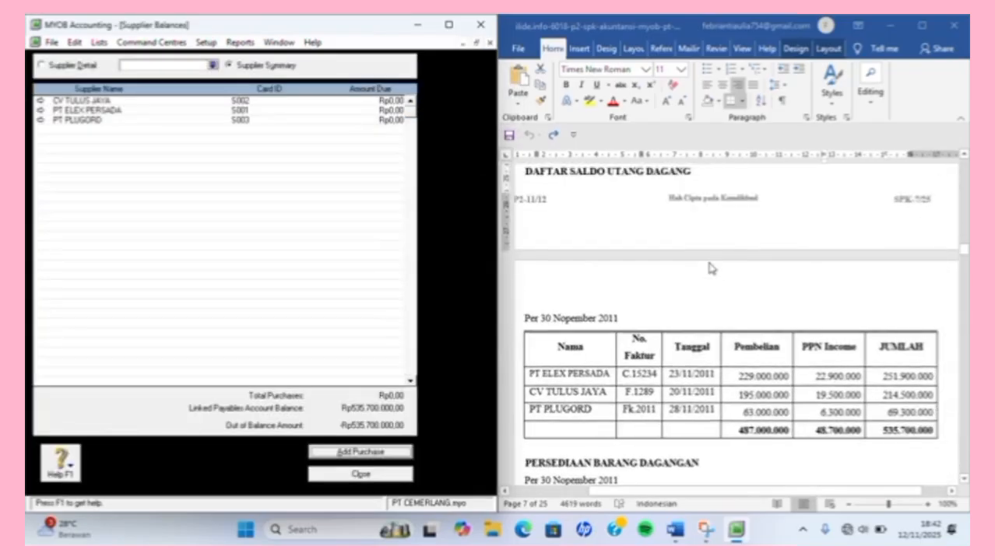
scroll(709, 267, "up", 3)
scroll(710, 267, "down", 4)
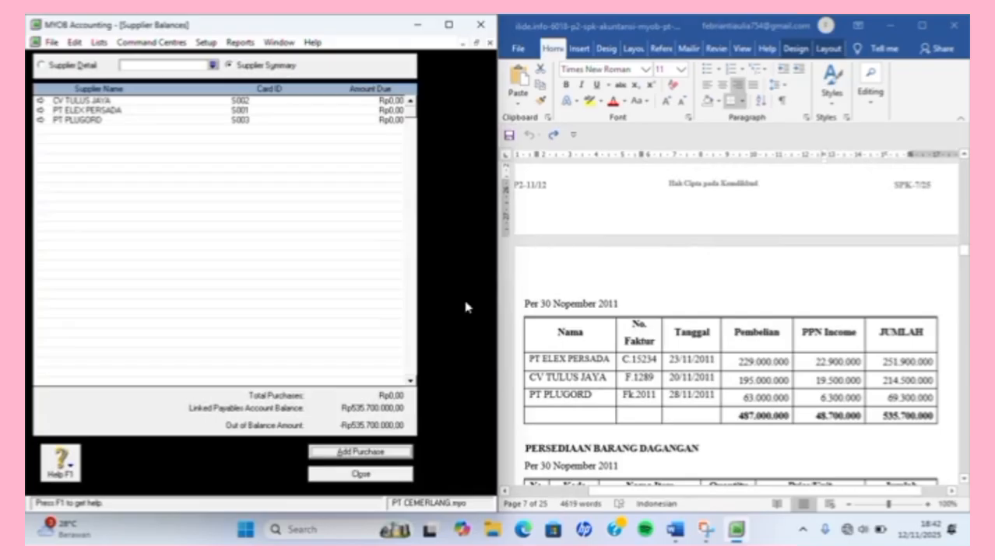
left_click(393, 453)
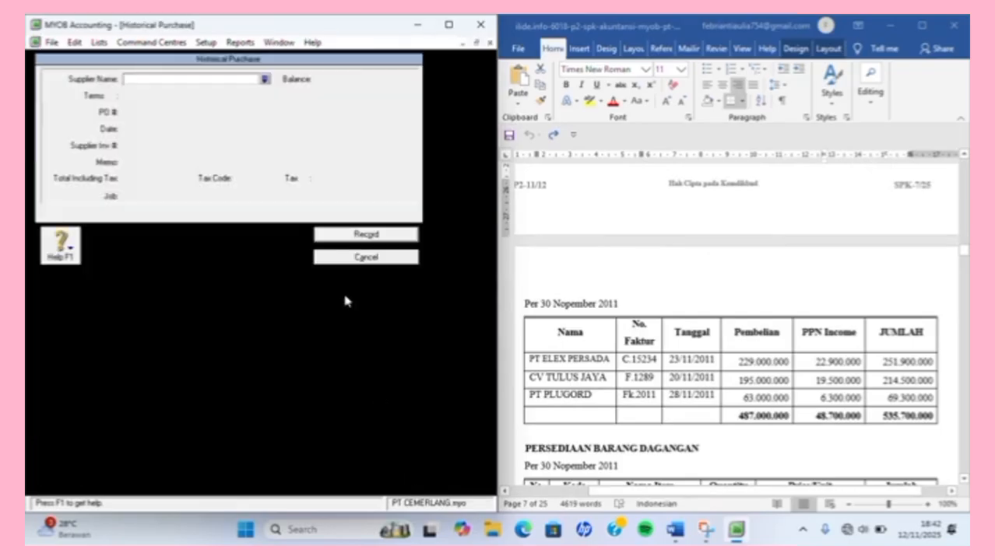
Start PT ELEX PERSADA's historical purchase C.15234 dated 23/11/2011.
type("PT ELEX PERSADA")
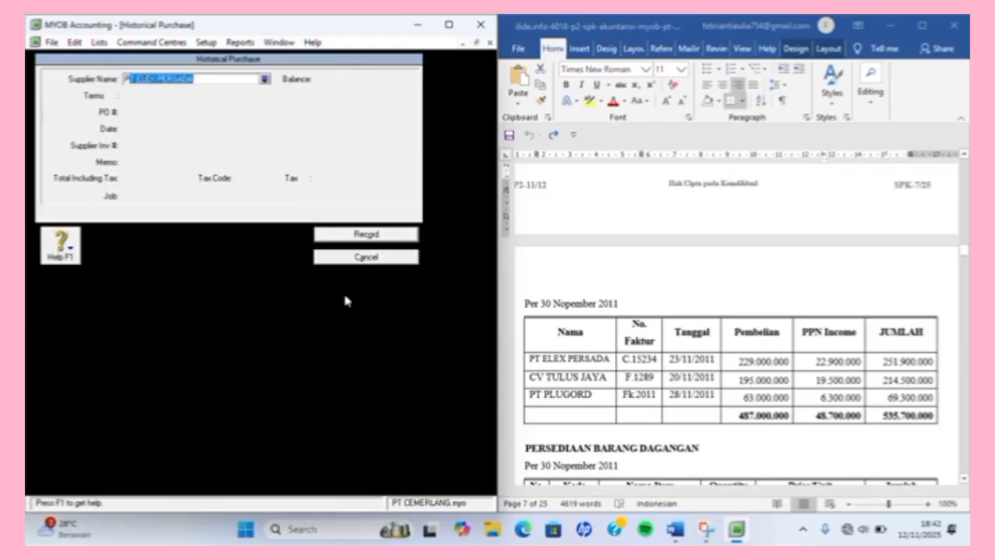
key("Tab")
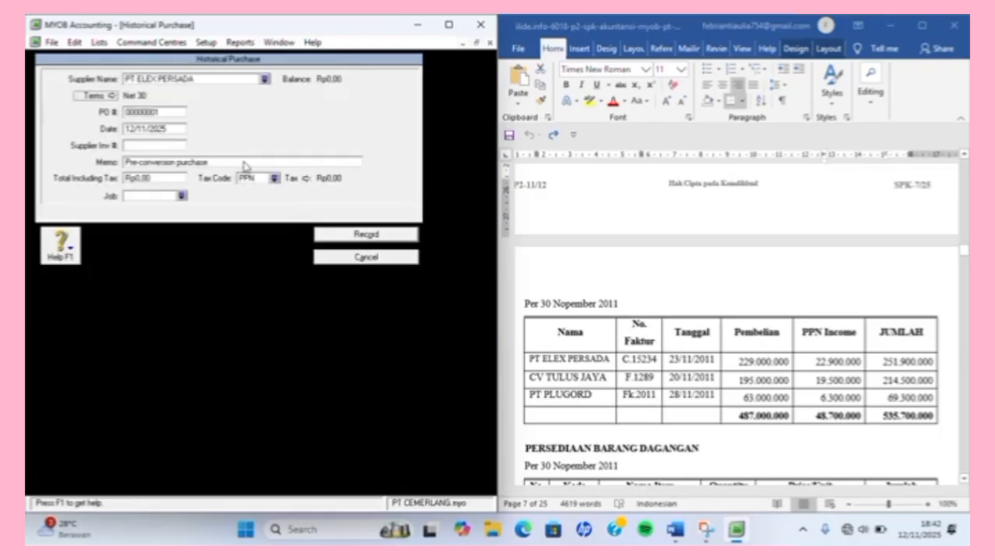
key("Tab")
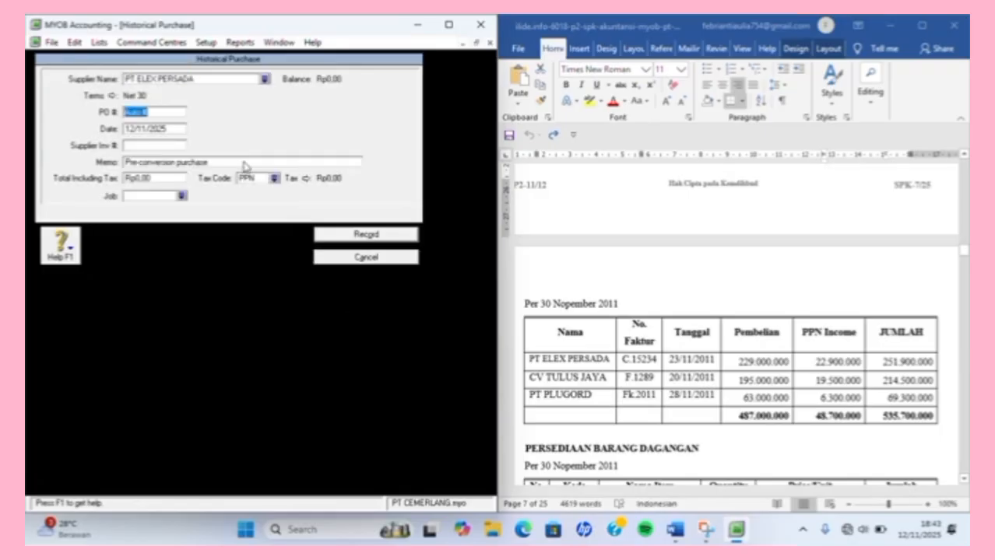
type("C.15234")
key("Tab")
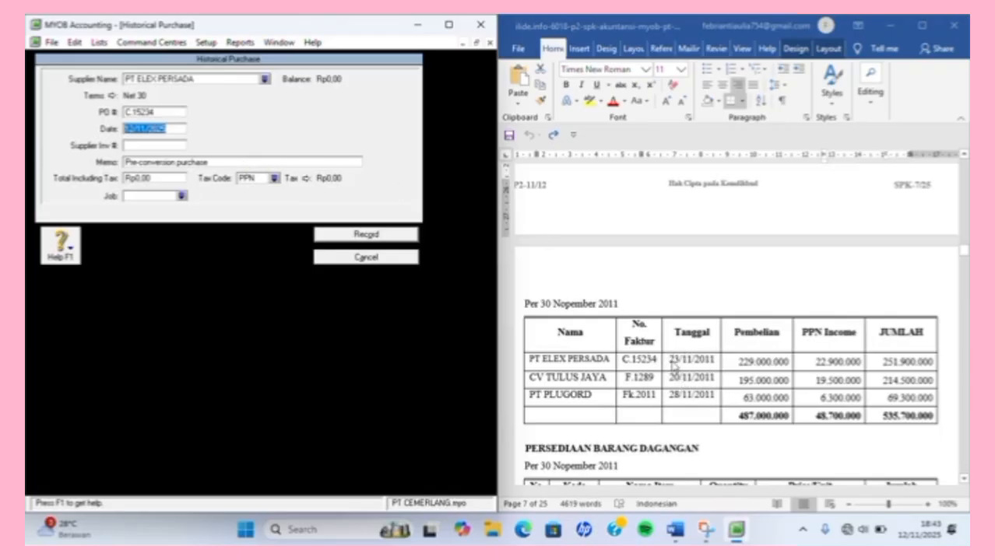
type("23/11")
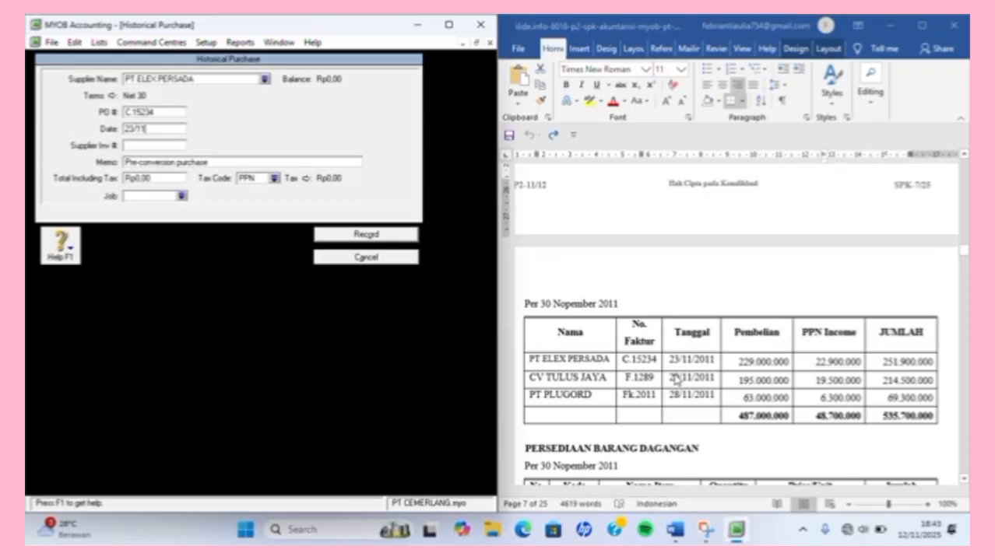
type("/2011")
key("Tab")
Enter the Rp251.900.000 total untaxed with N-T and record the purchase.
key("Tab")
key("Tab")
type("251.900.000")
key("Tab")
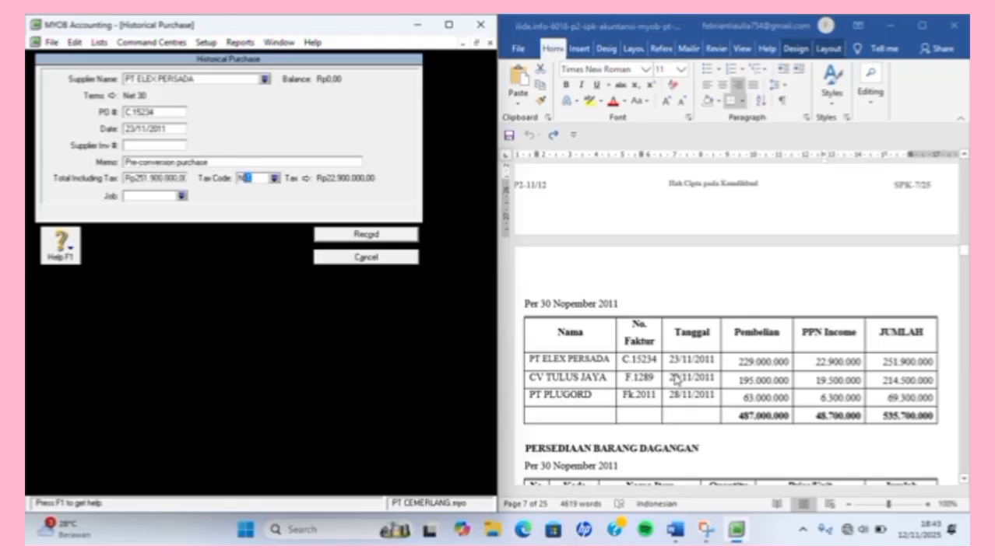
key("Tab")
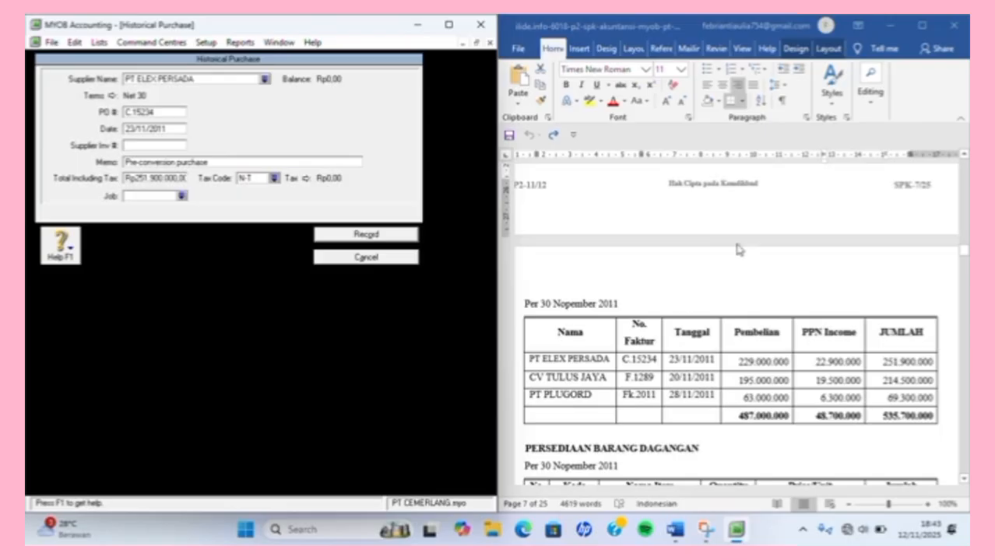
left_click(356, 239)
left_click(261, 318)
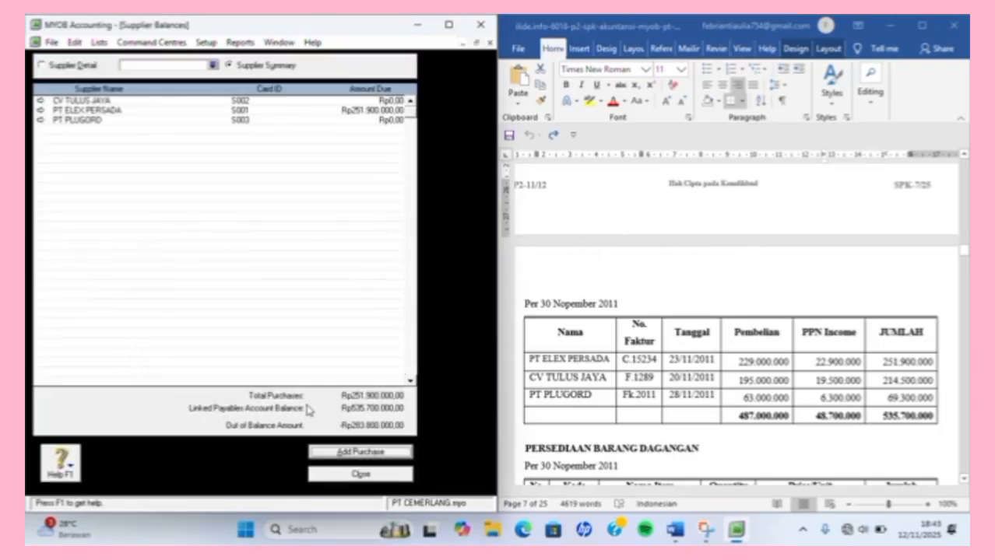
left_click(344, 451)
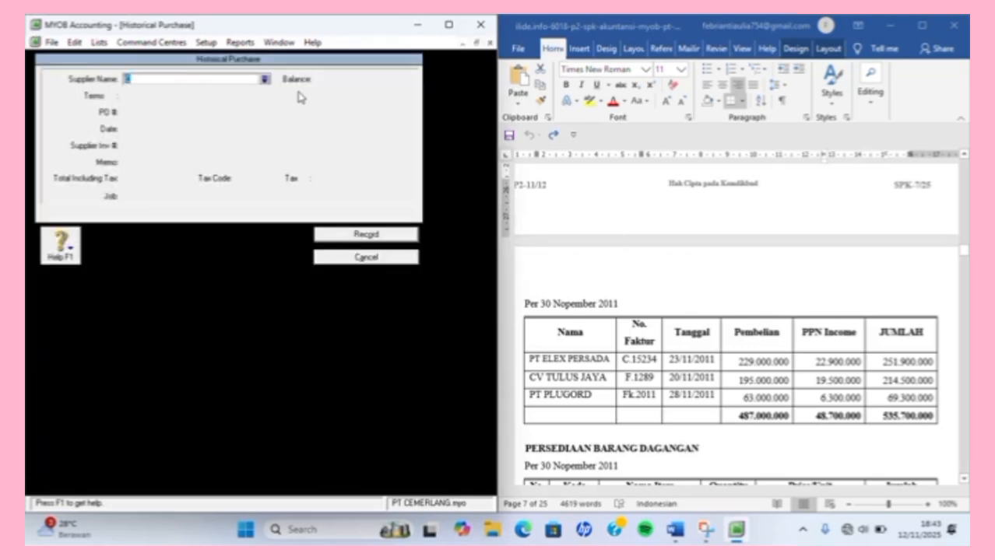
Choose CV TULUS JAYA with PO F.1289 dated 20/11/2011.
type("C")
key("Tab")
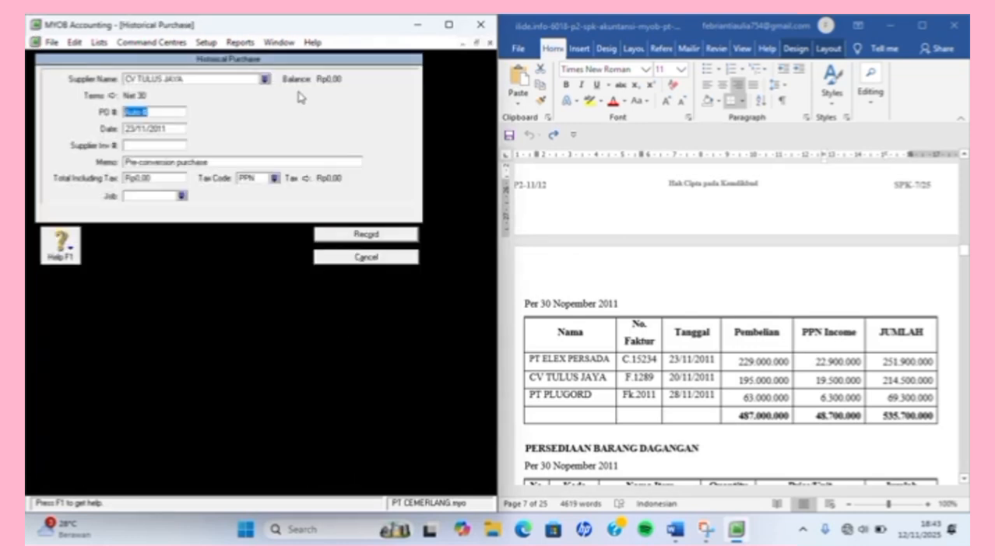
type("F.1289")
key("Tab")
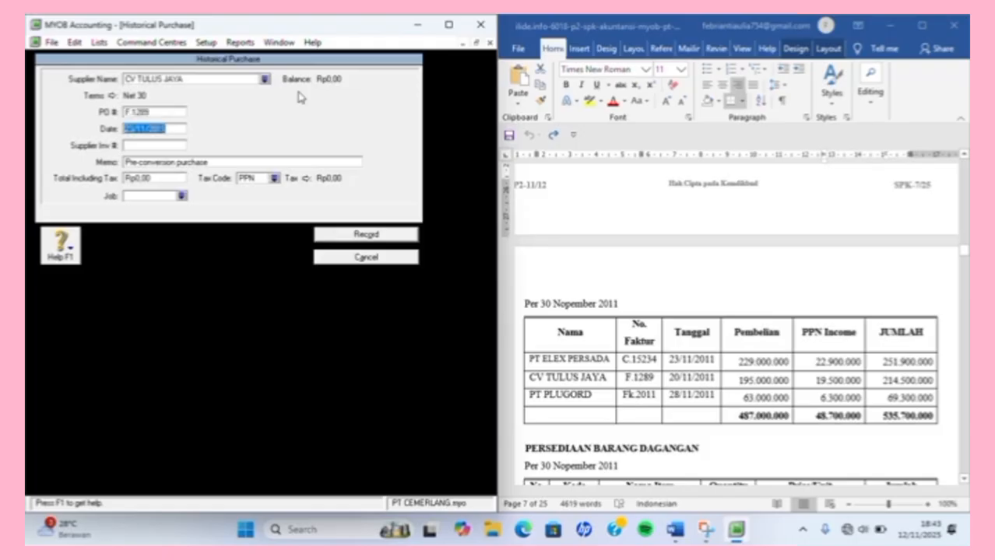
type("20/11/1")
key("Tab")
key("Tab")
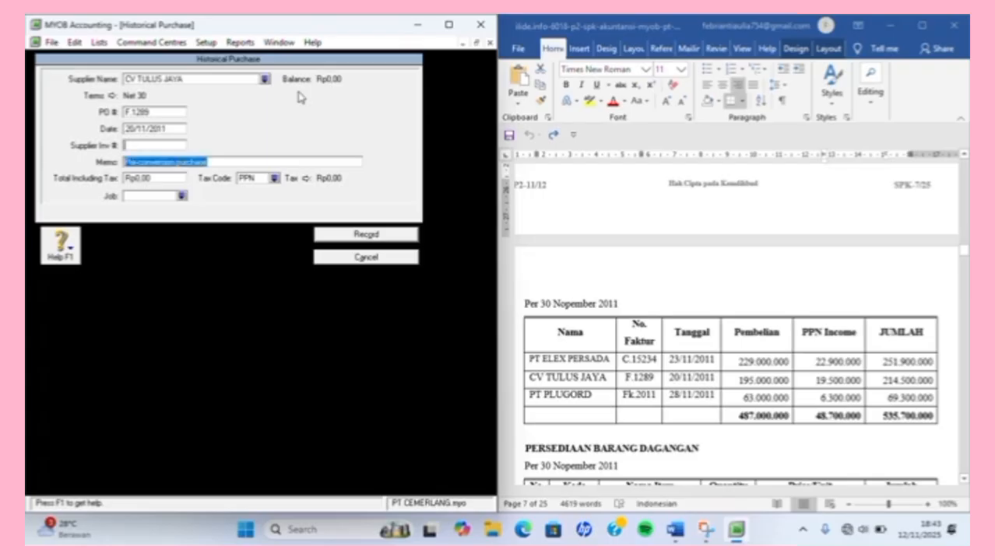
Enter the Rp214.500.000 total with tax code N-T and record the purchase.
key("Tab")
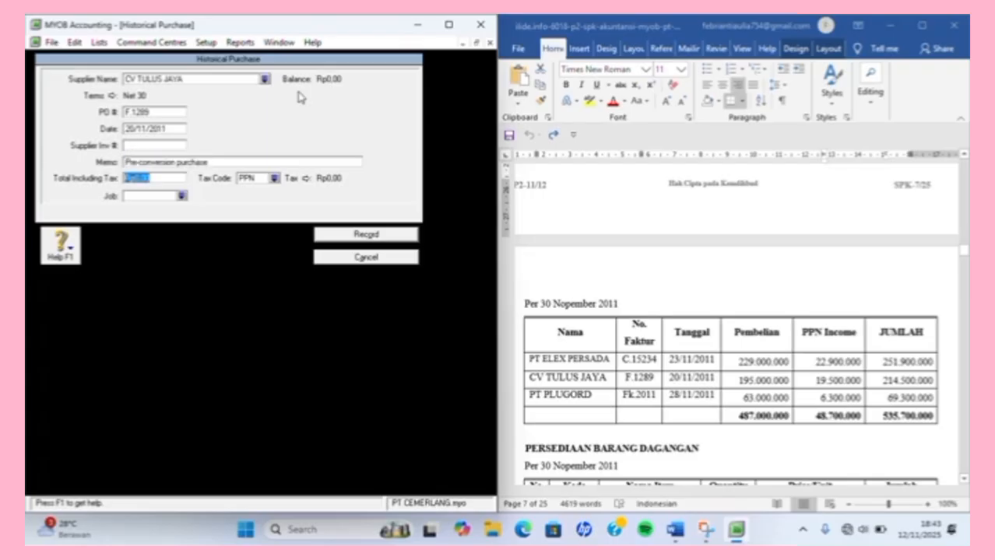
type("214.")
type("500.000")
key("Tab")
type("N-T")
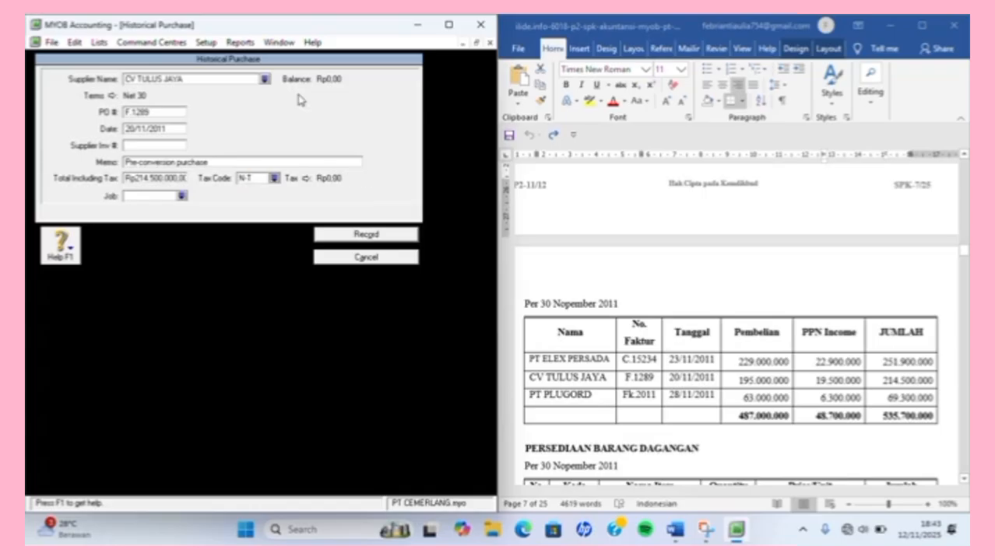
left_click(325, 235)
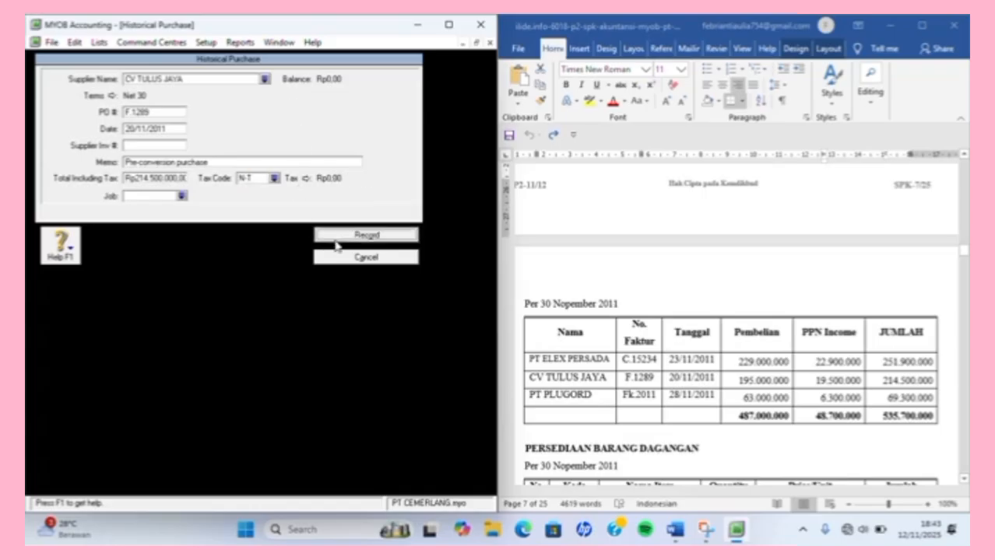
key("Return")
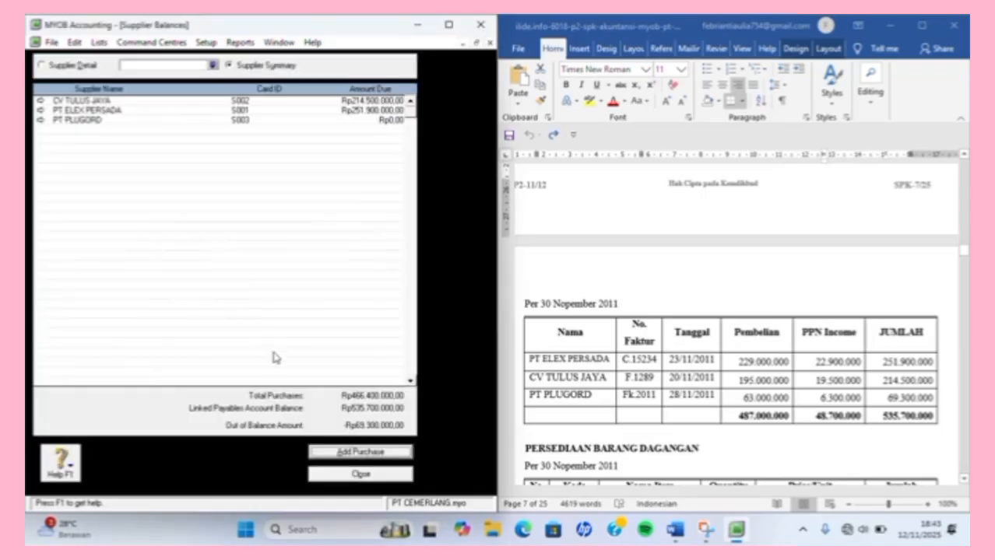
Start a historical purchase for PT PLUGORD with PO Fk.2011 and its date.
left_click(363, 451)
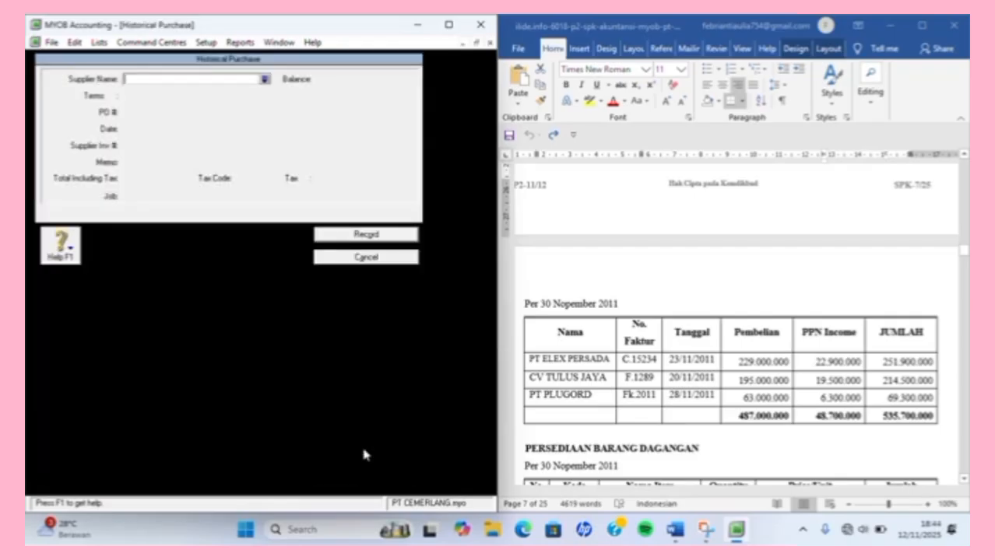
type("PT ELEX PERSADA")
key("Tab")
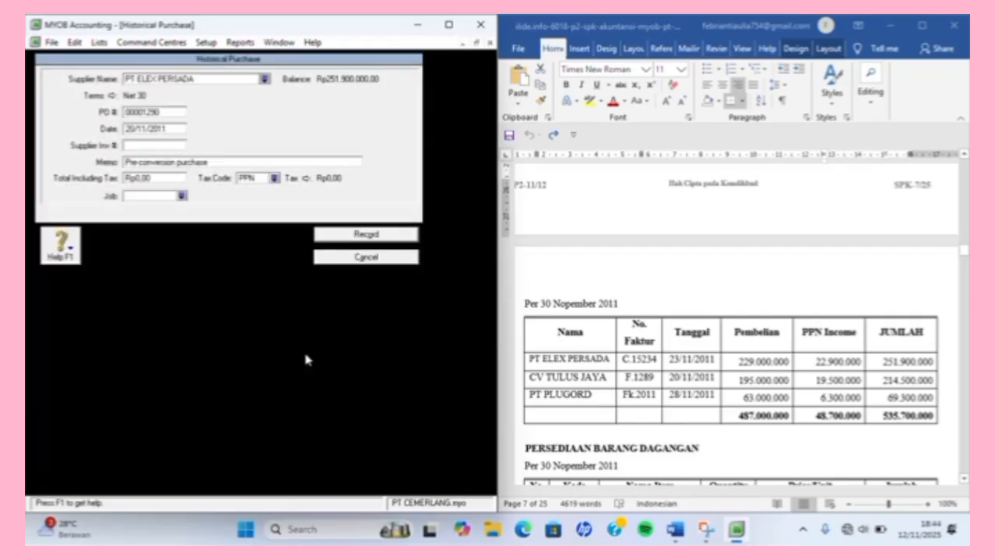
left_click(220, 81)
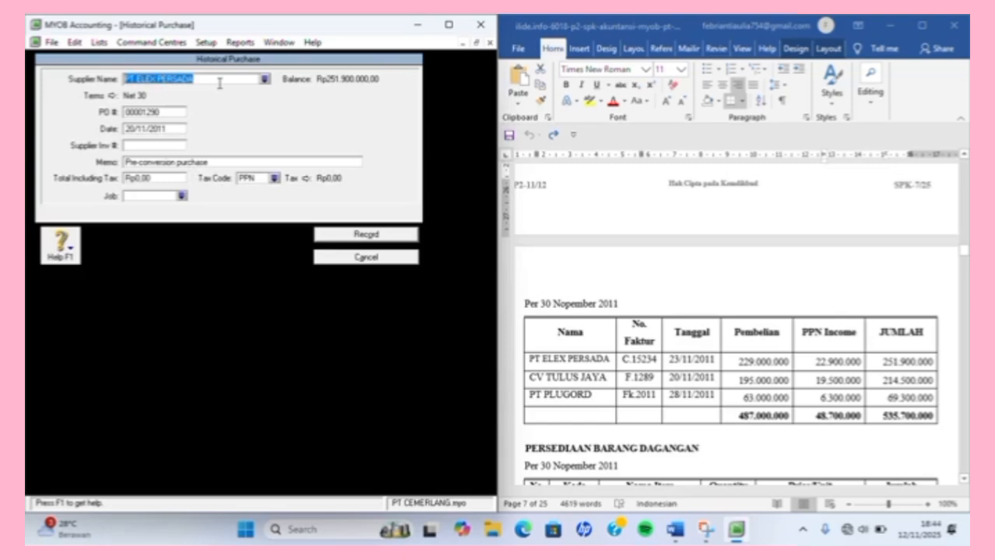
type("PT P")
key("Tab")
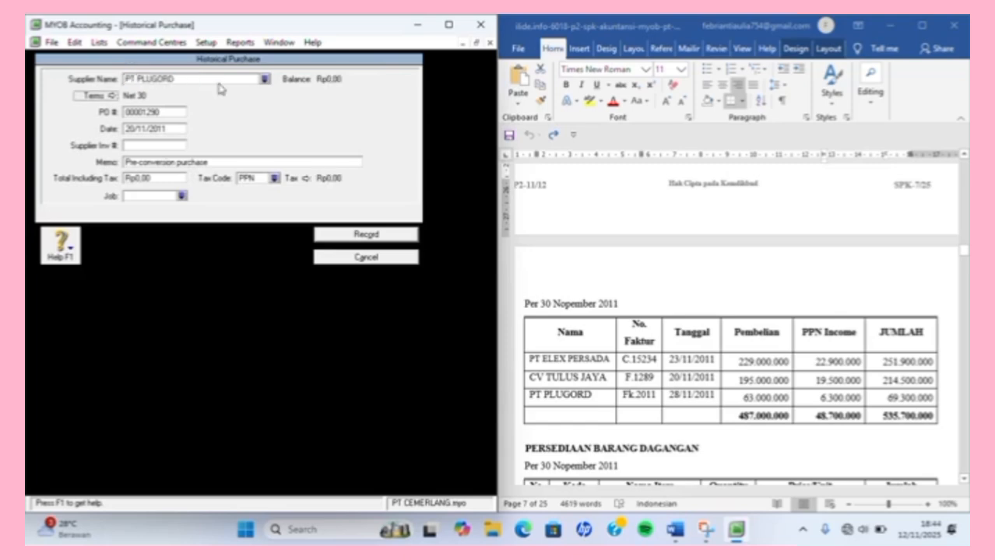
key("Tab")
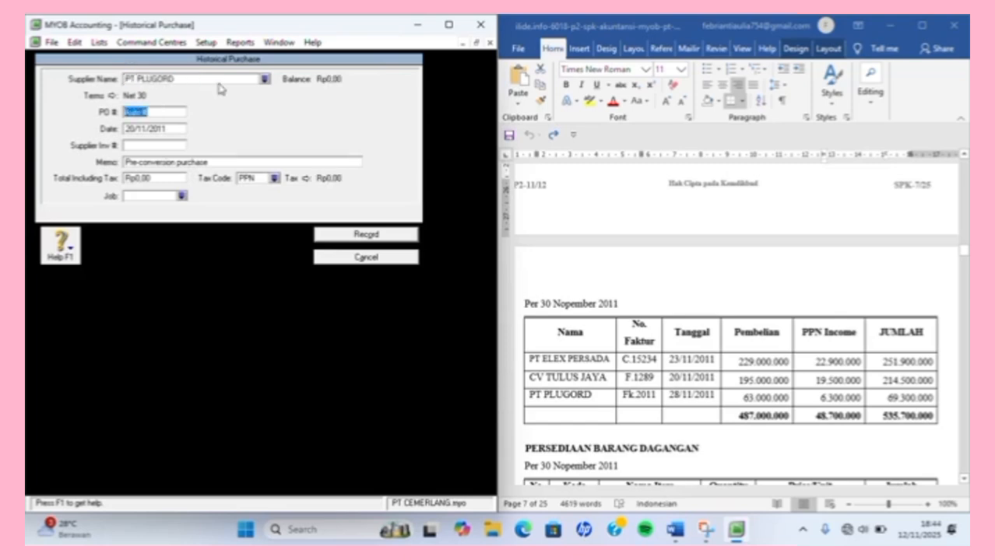
type("Fk.2011")
key("Tab")
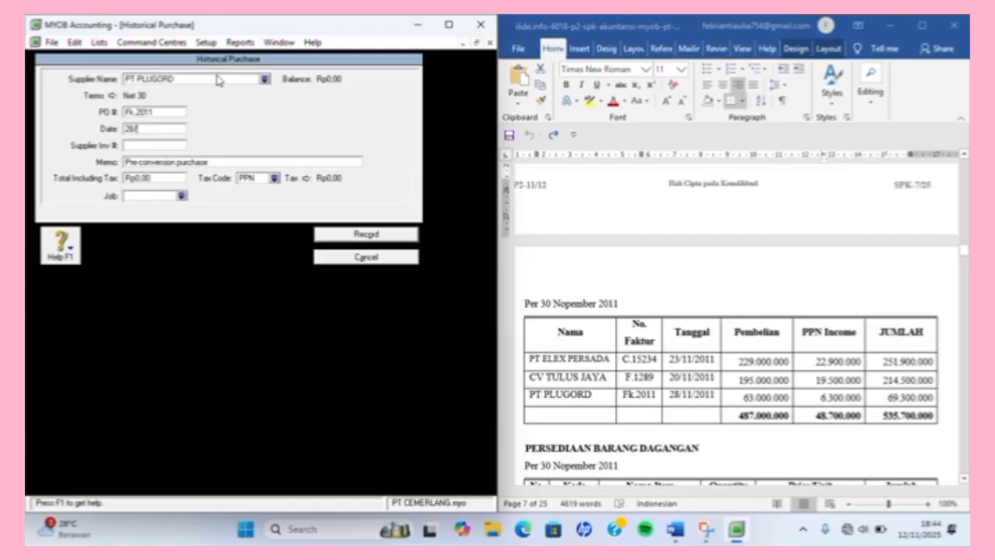
type("2011")
key("Tab")
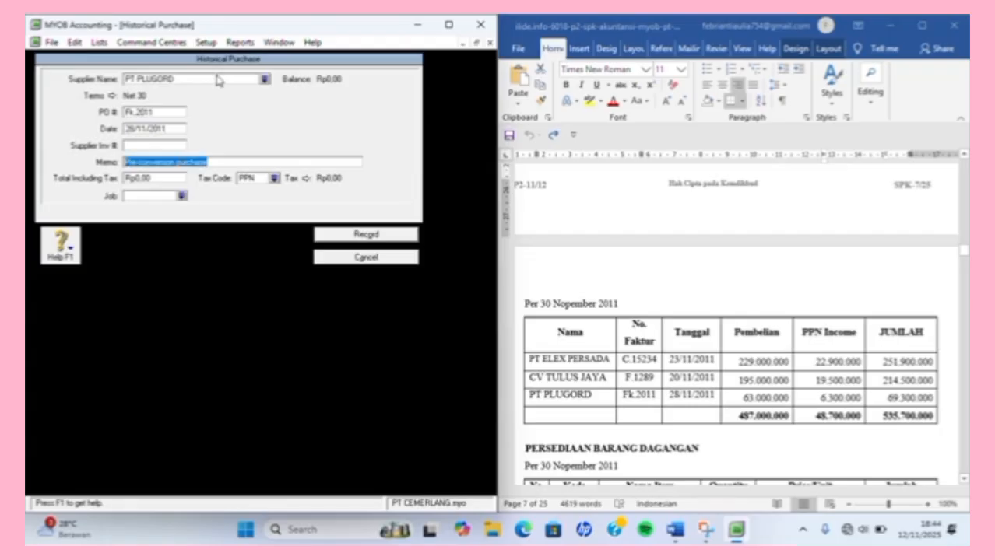
Enter the Rp69.300.000 total with tax code N-T, record it, and dismiss both messages.
key("Tab")
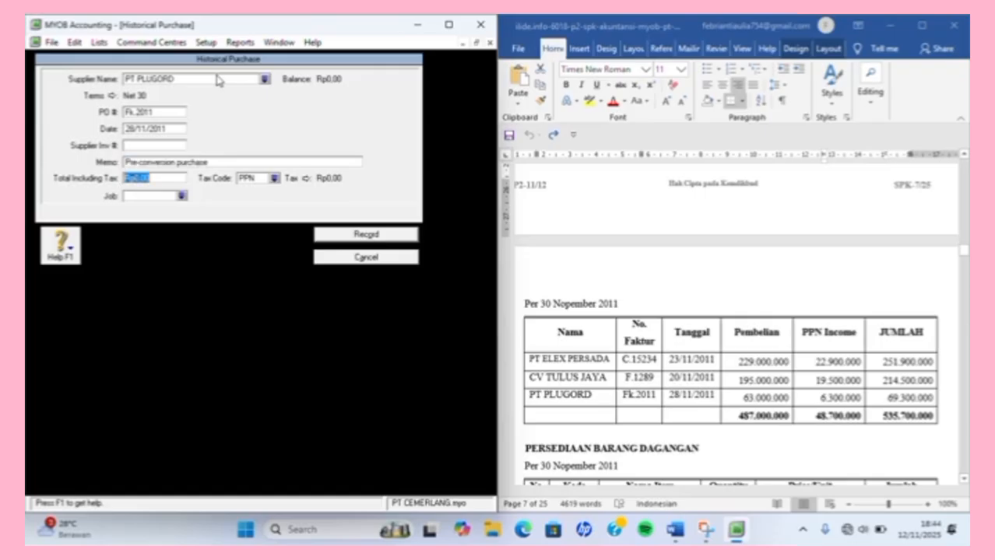
type("6930000")
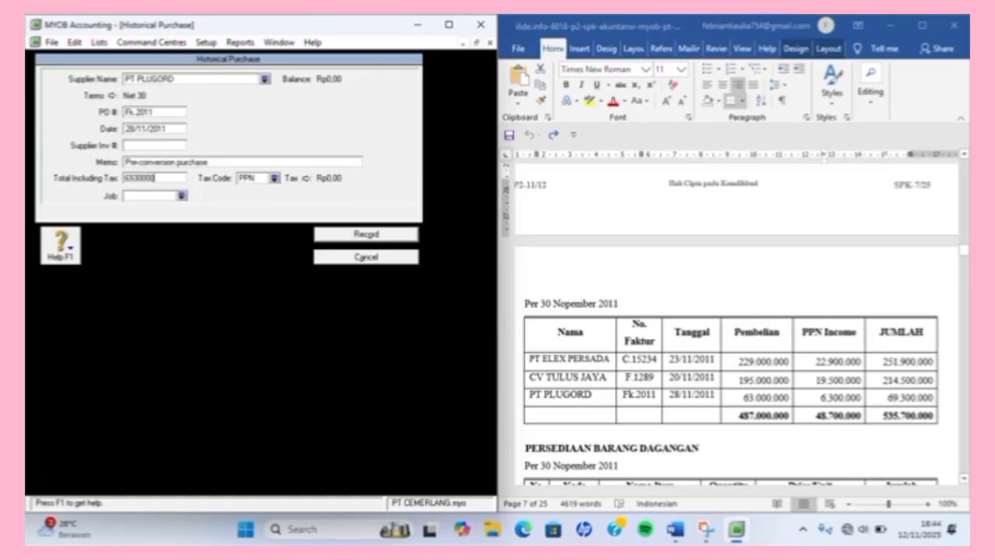
key("Tab")
type("N-T")
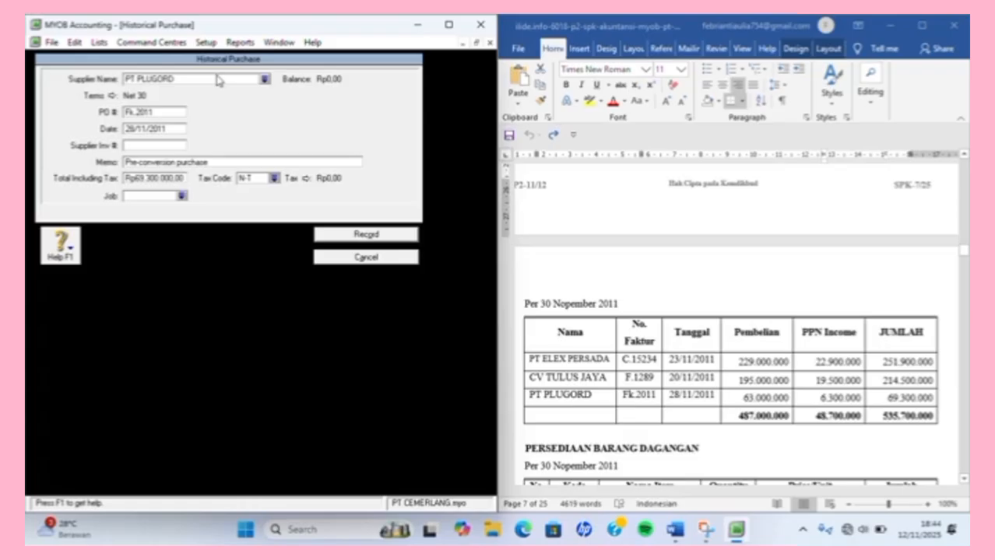
left_click(348, 233)
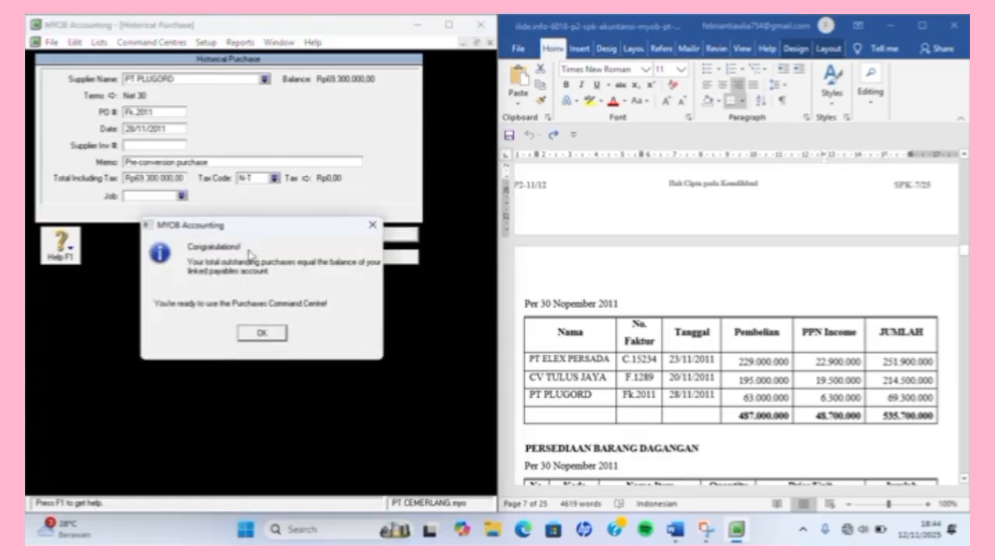
left_click(262, 333)
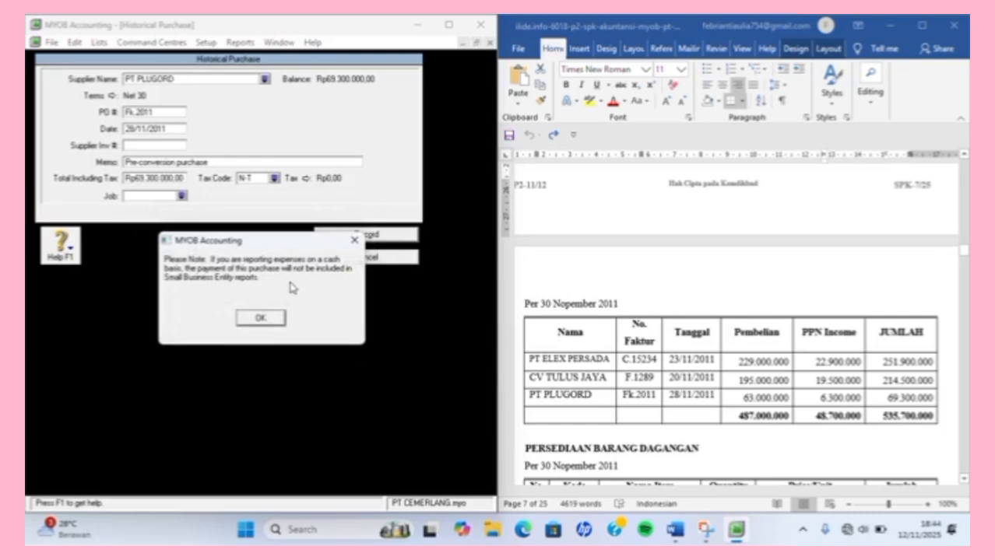
left_click(280, 317)
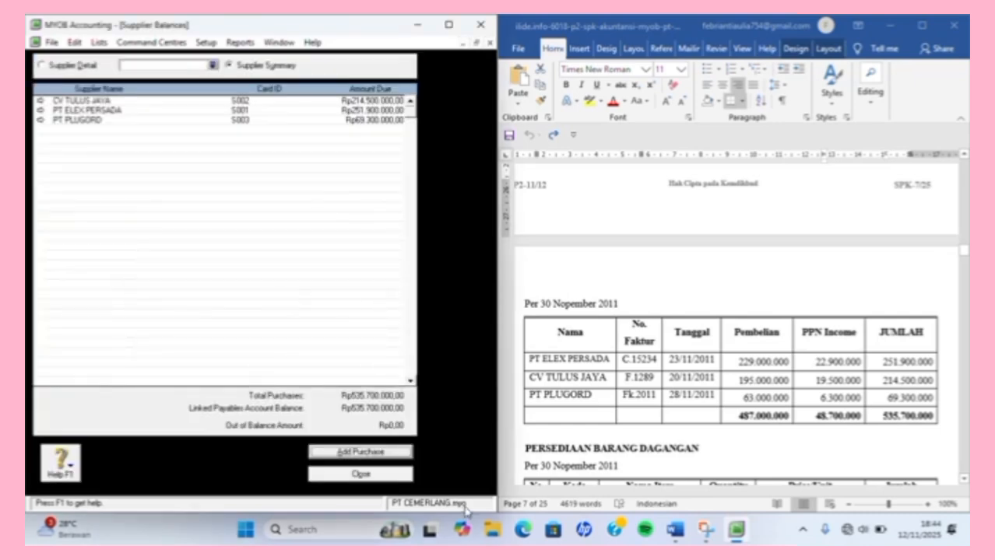
Close Supplier Balances and start a new item from the Inventory Items List.
left_click(360, 474)
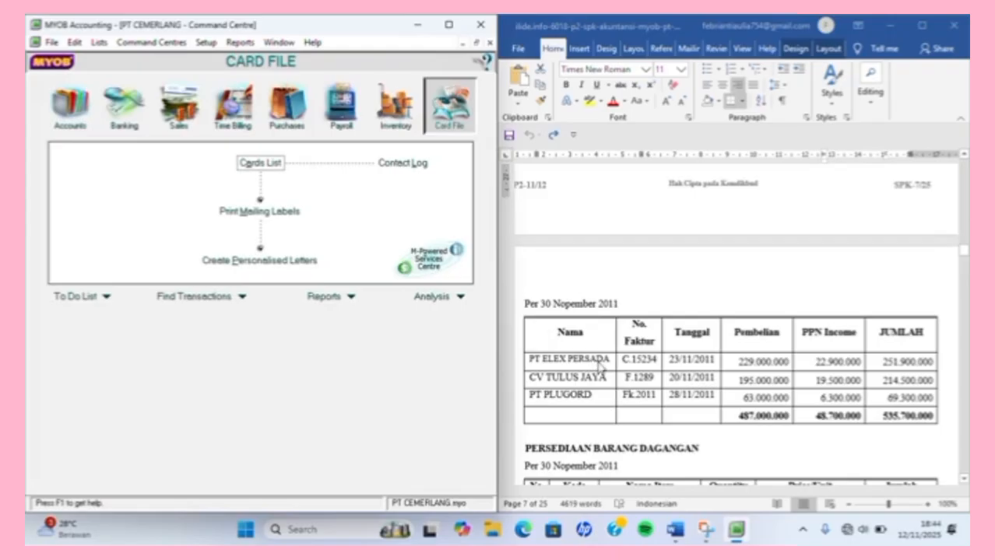
scroll(599, 368, "down", 5)
scroll(597, 368, "down", 8)
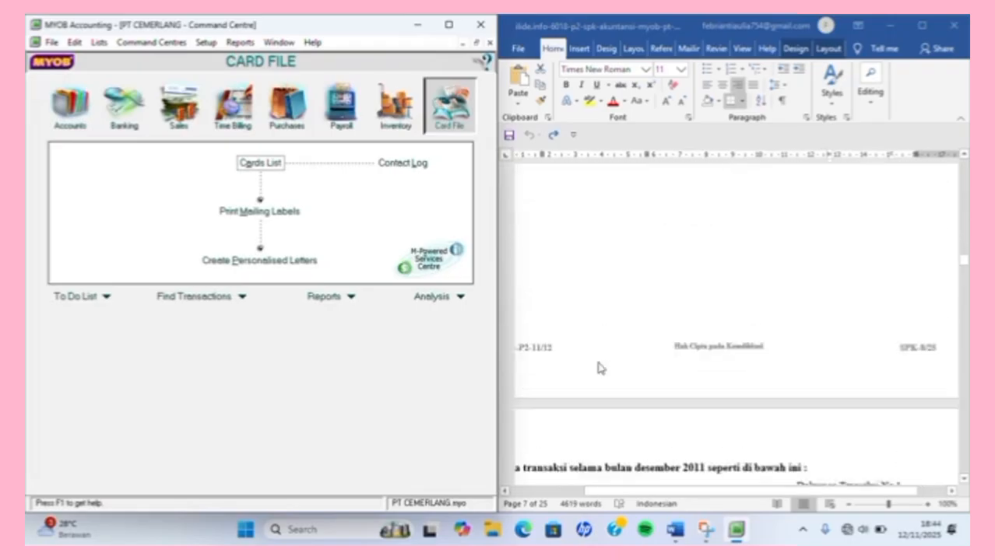
scroll(598, 369, "up", 8)
scroll(598, 368, "up", 2)
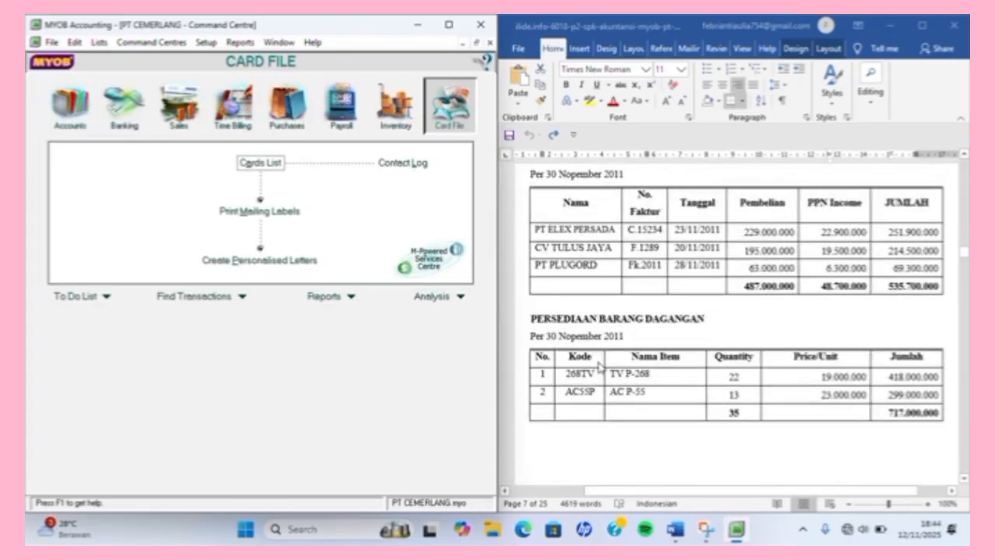
left_click(74, 101)
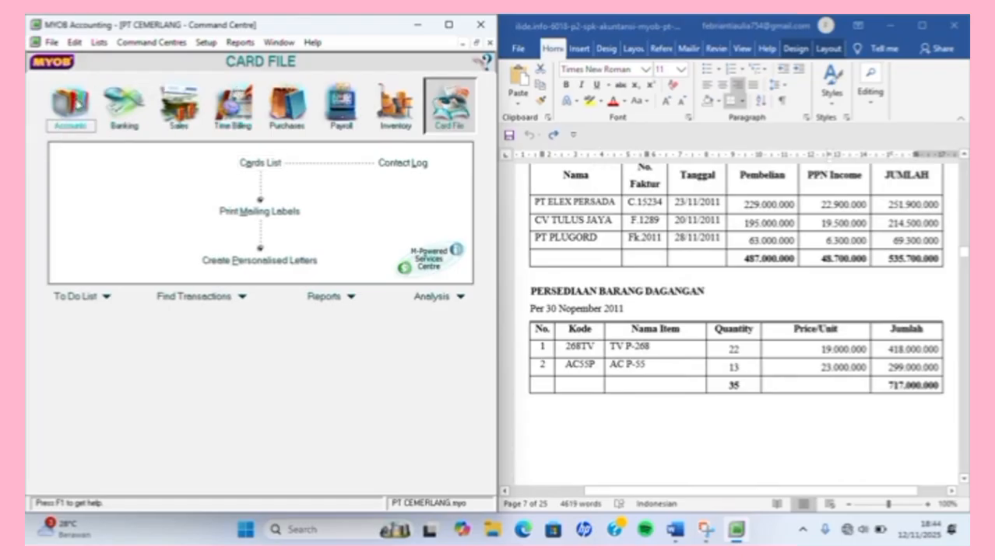
left_click(395, 103)
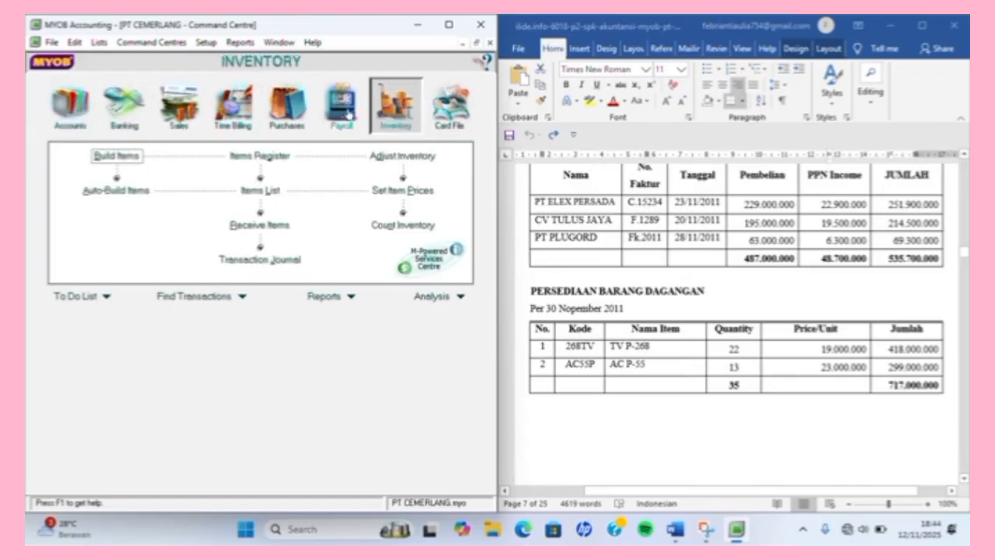
left_click(259, 190)
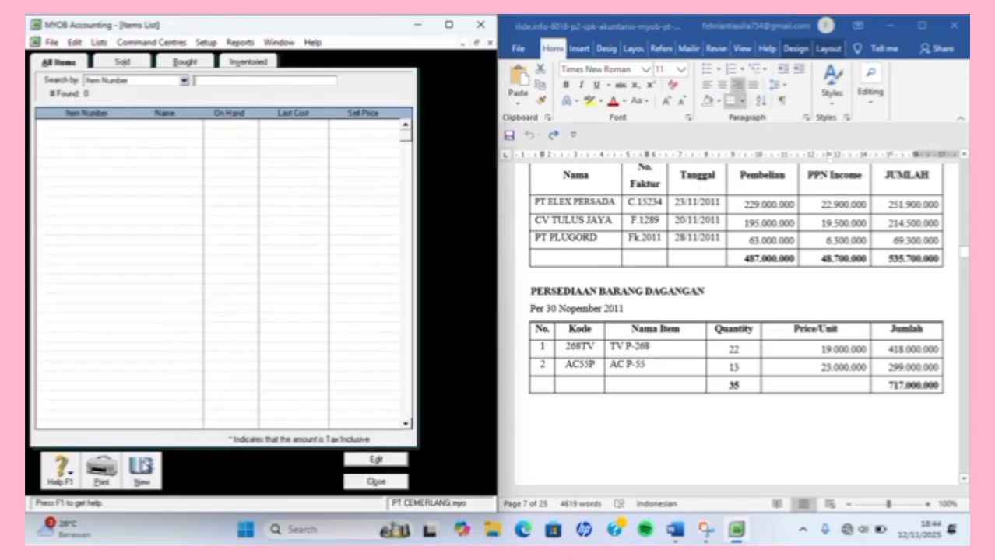
left_click(141, 470)
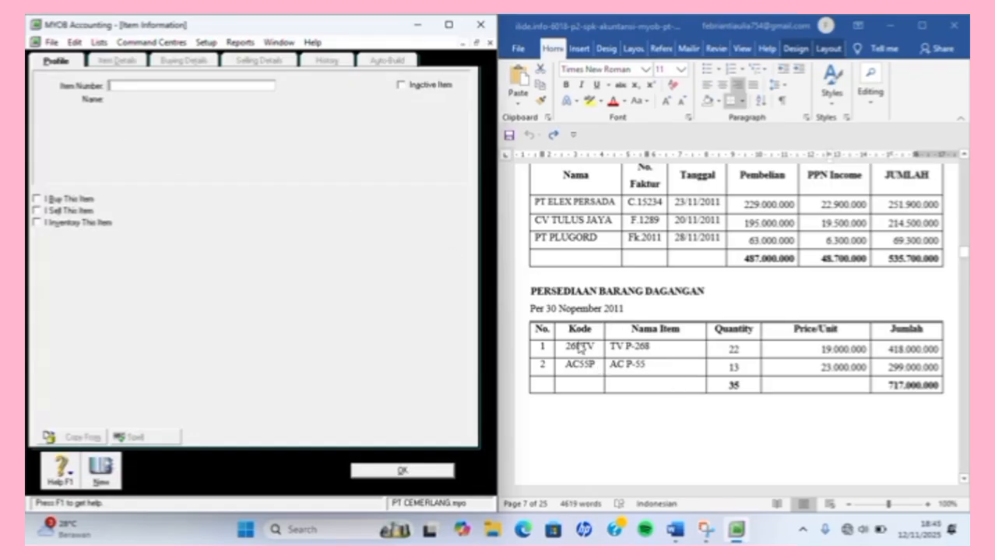
Enter item number 268TV and paste the name TV P-268 from the Word document.
type("268TV")
key("Tab")
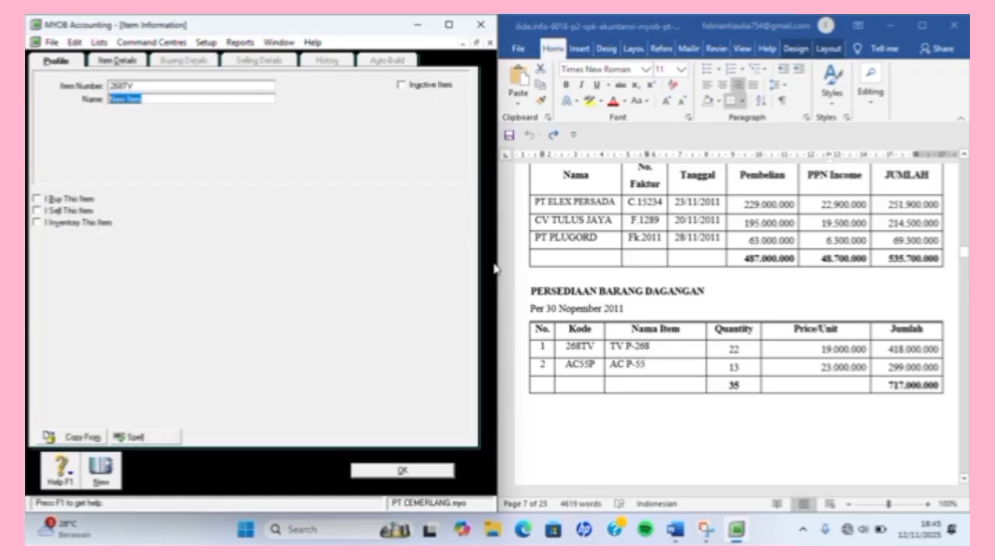
left_click(632, 343)
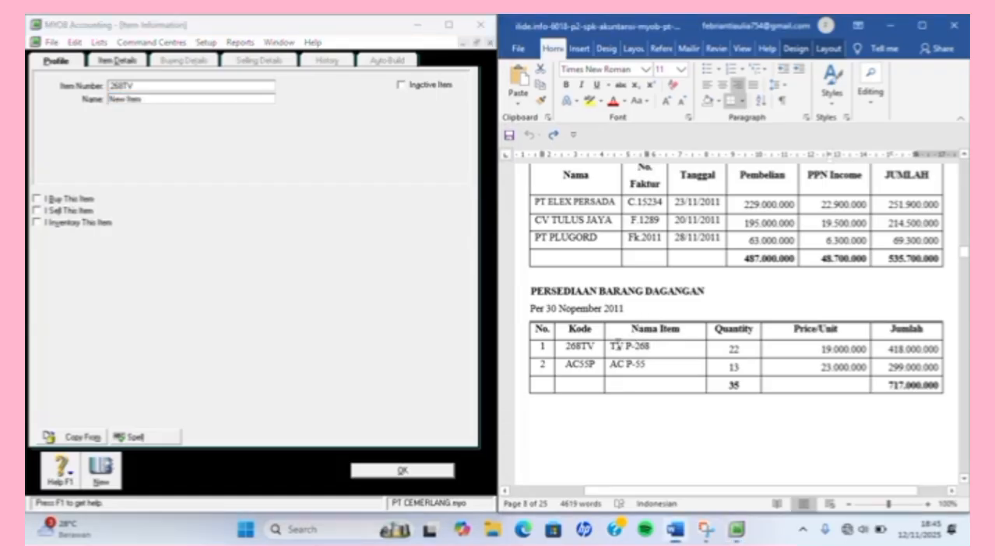
triple_click(652, 343)
key("ctrl+c")
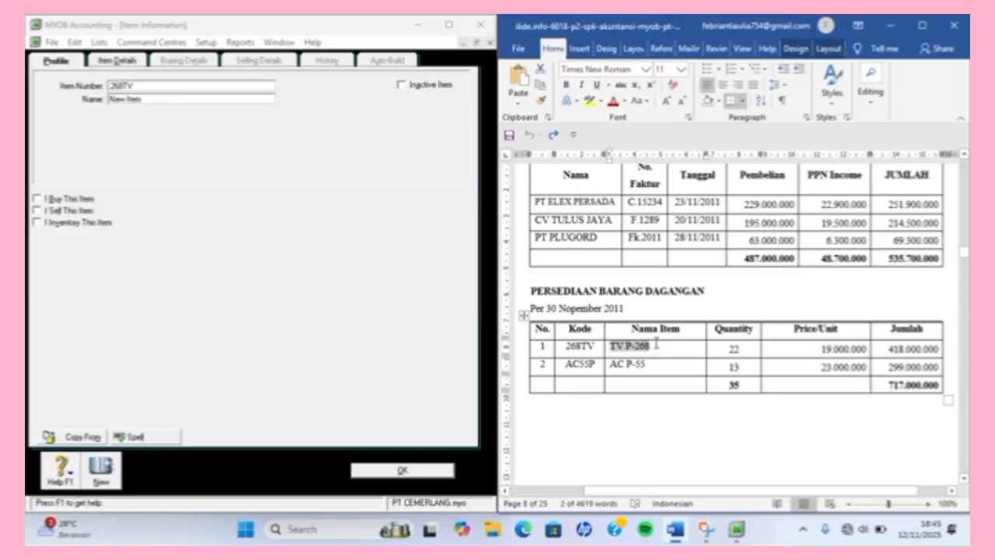
left_click(218, 99)
key("ctrl+v")
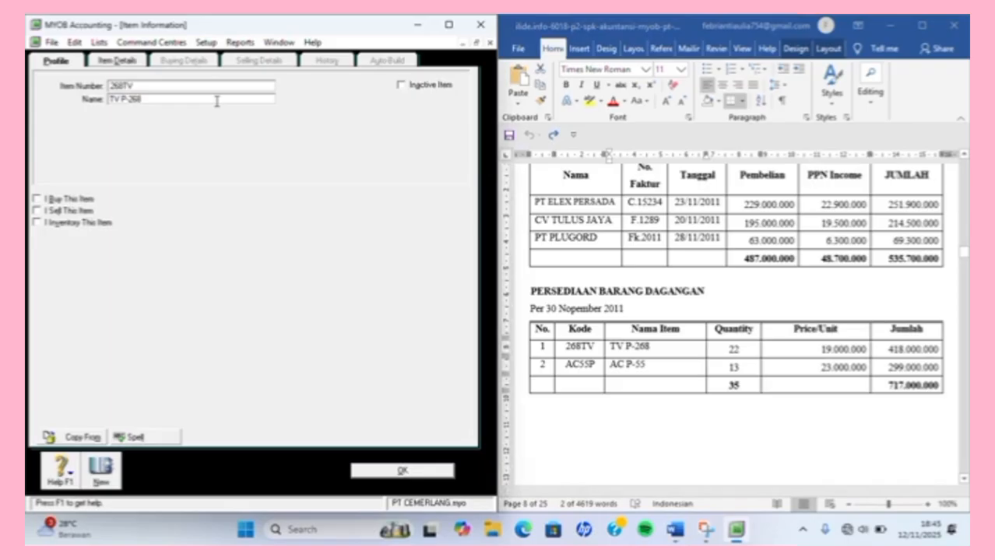
key("Tab")
key("Tab")
Mark the item bought, sold and inventoried with accounts 5-1100, 4-1100 and 1-1500.
left_click(38, 199)
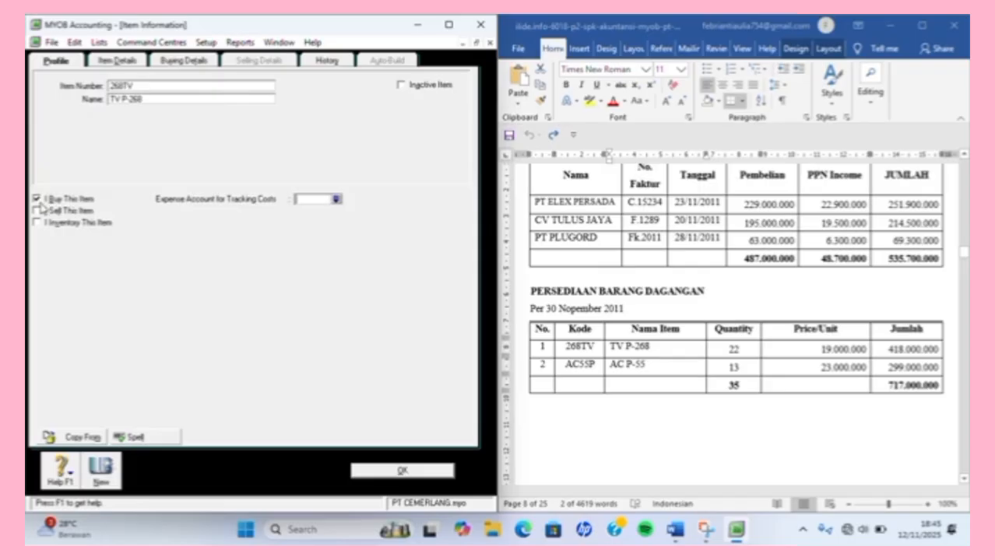
left_click(38, 210)
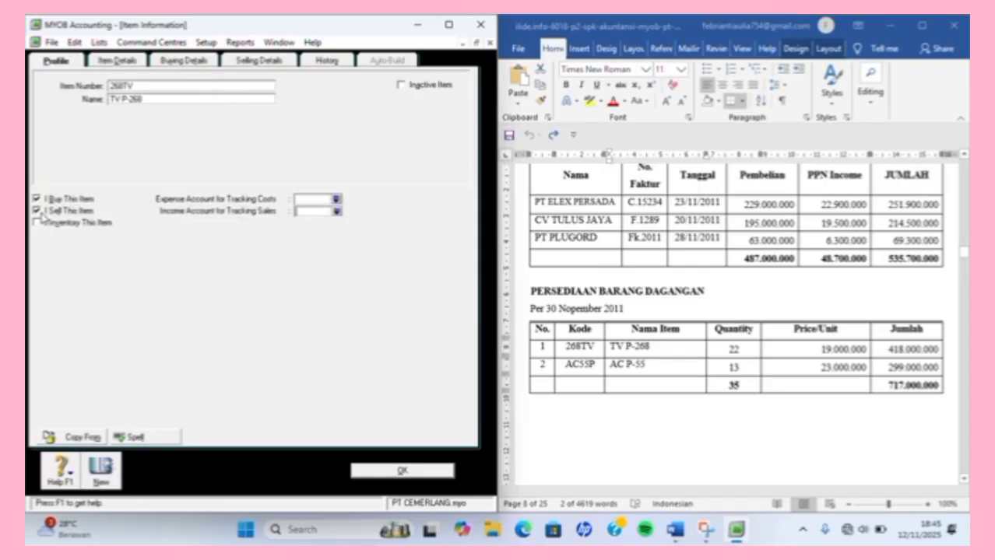
left_click(43, 224)
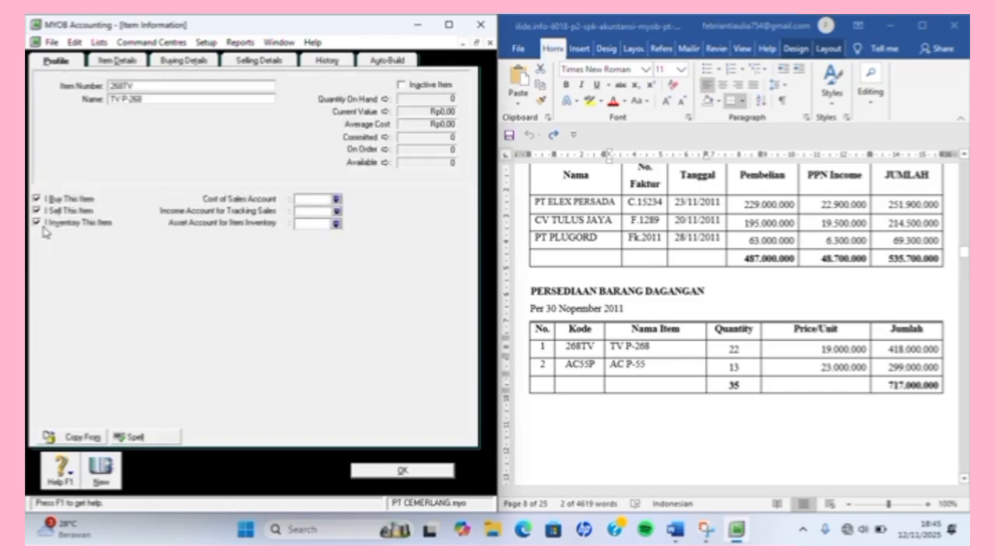
left_click(336, 201)
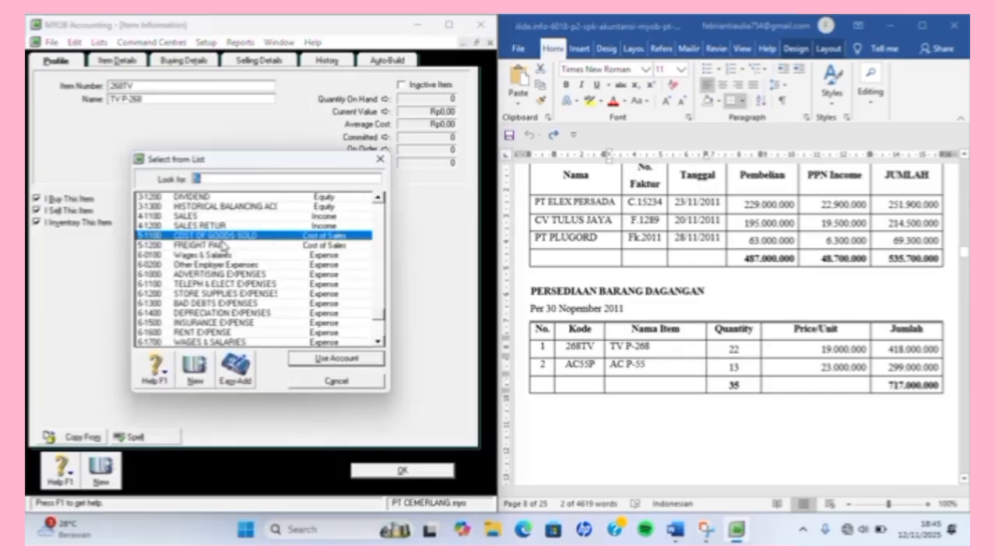
double_click(221, 237)
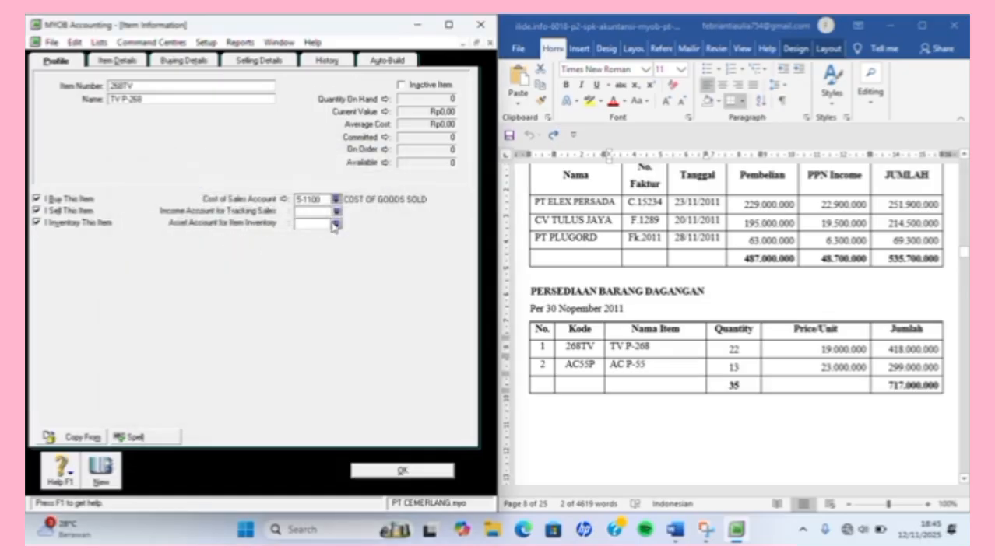
left_click(335, 212)
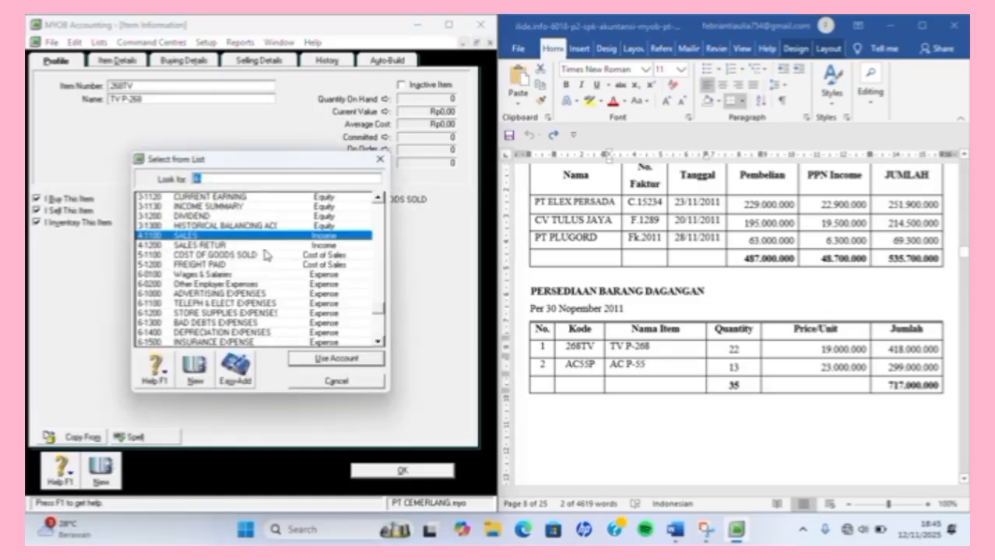
key("Return")
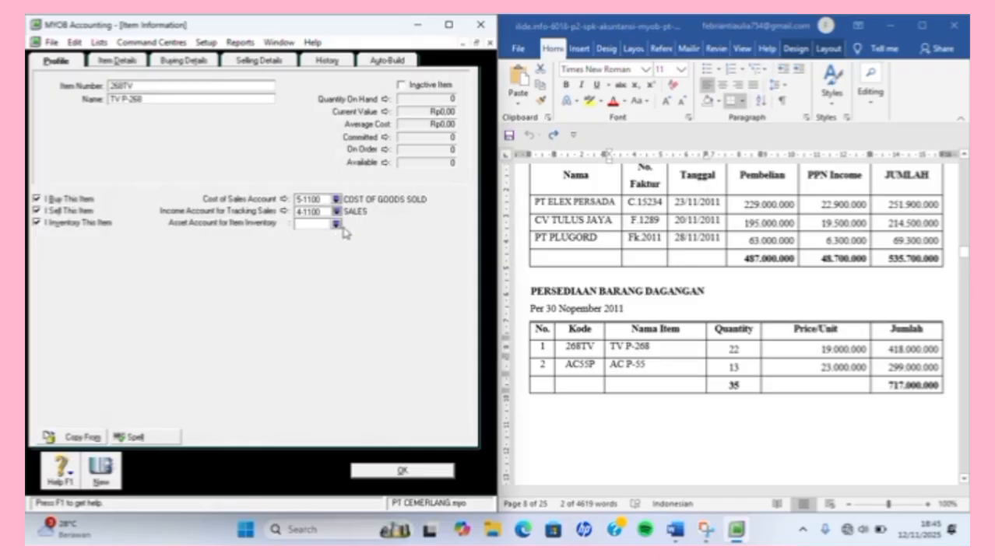
left_click(337, 225)
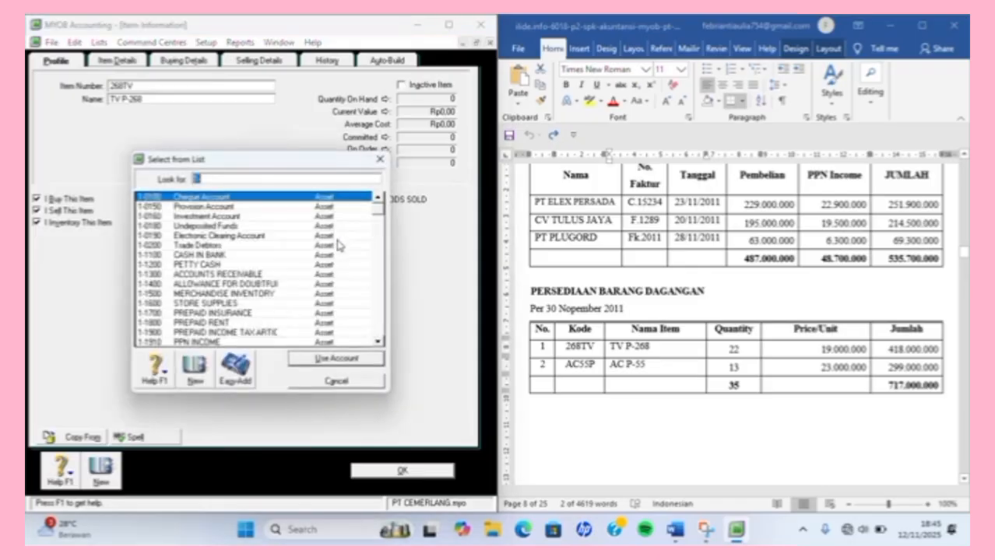
left_click(216, 294)
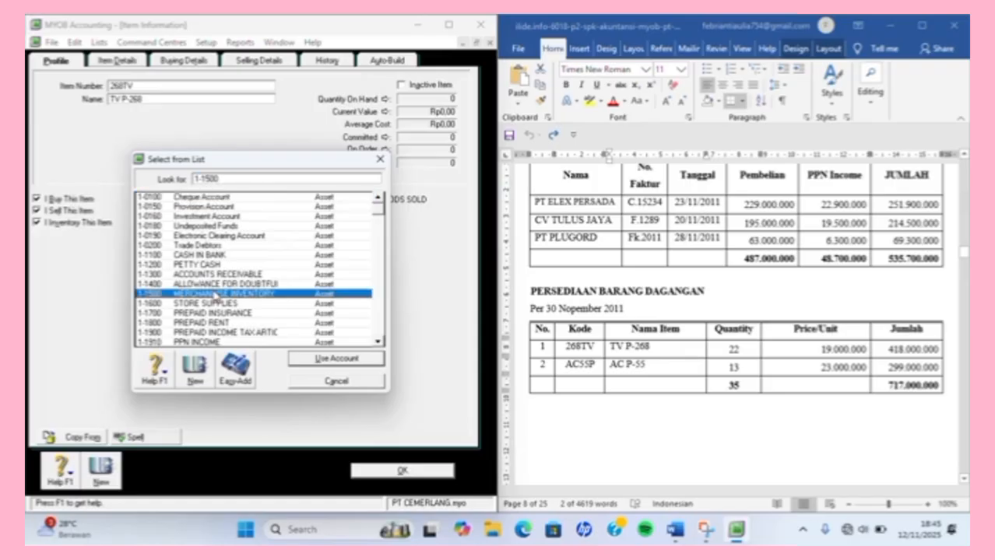
key("Return")
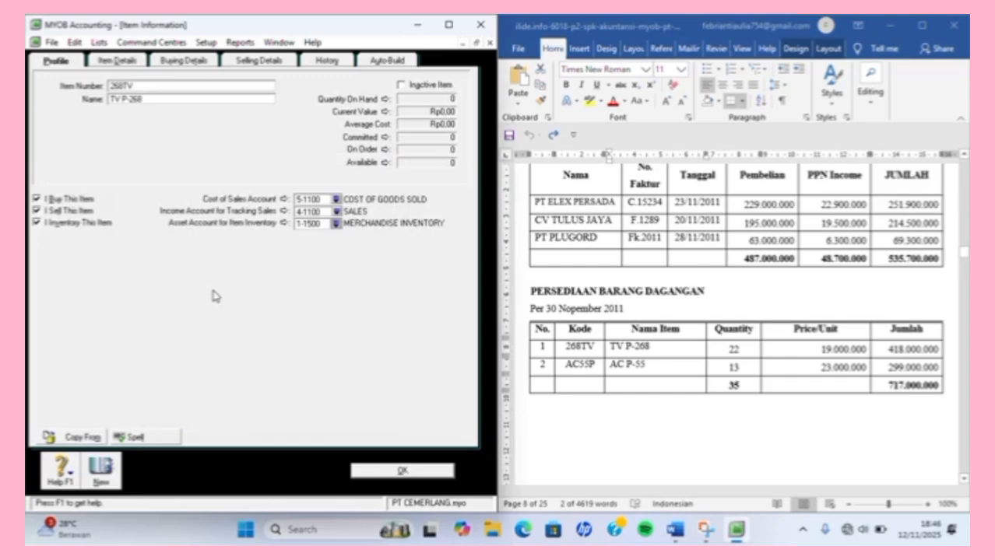
Set PPN as buying and selling tax code, buying unit UNIT, and save the item.
left_click(163, 67)
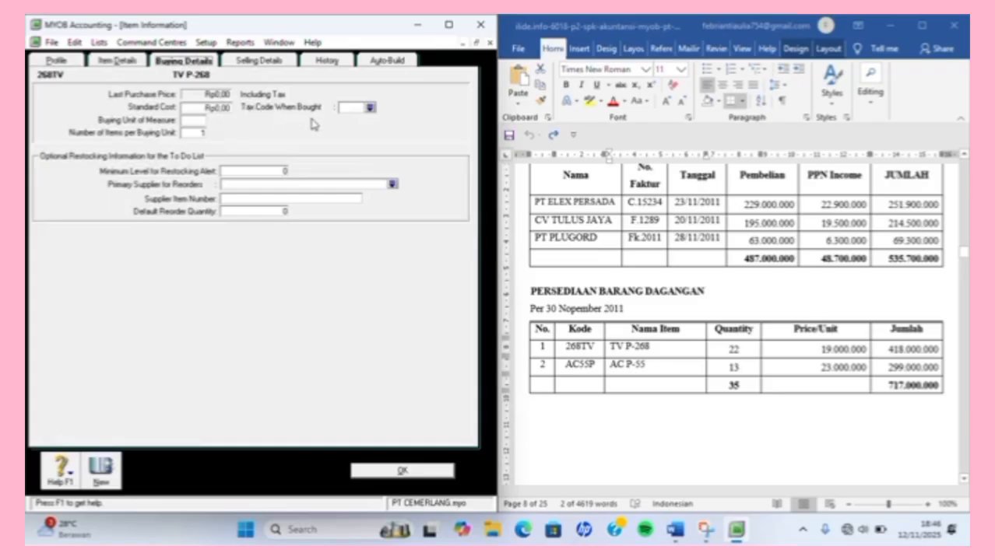
left_click(372, 109)
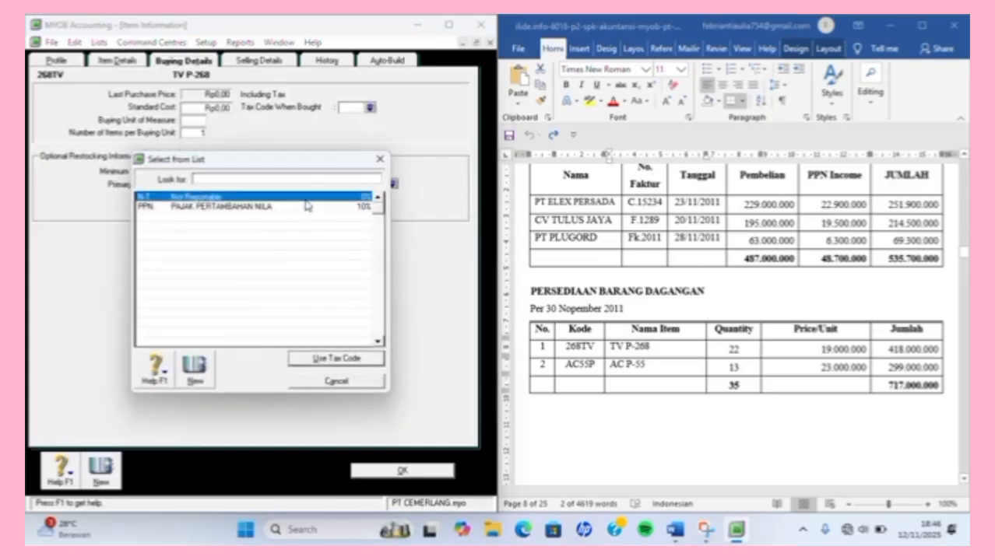
double_click(307, 206)
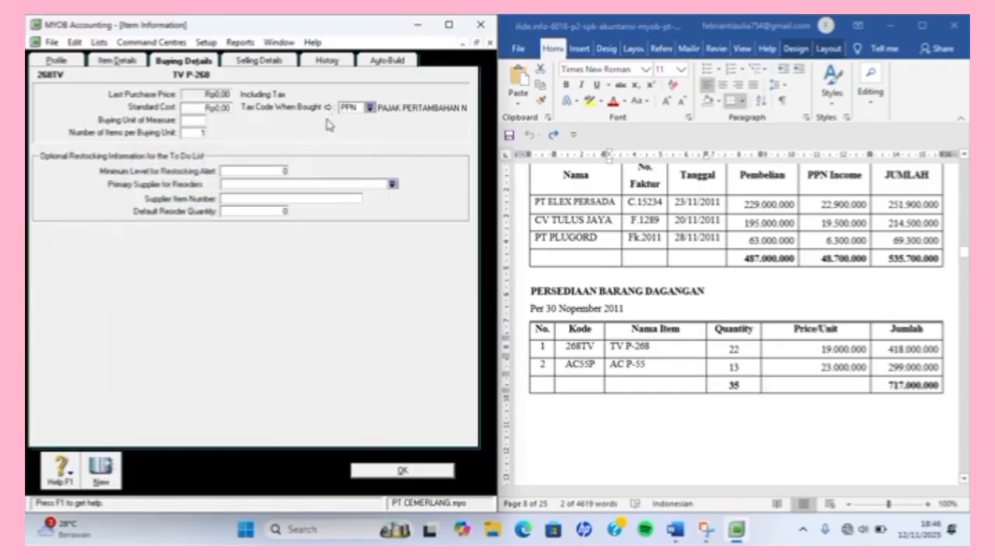
left_click(260, 61)
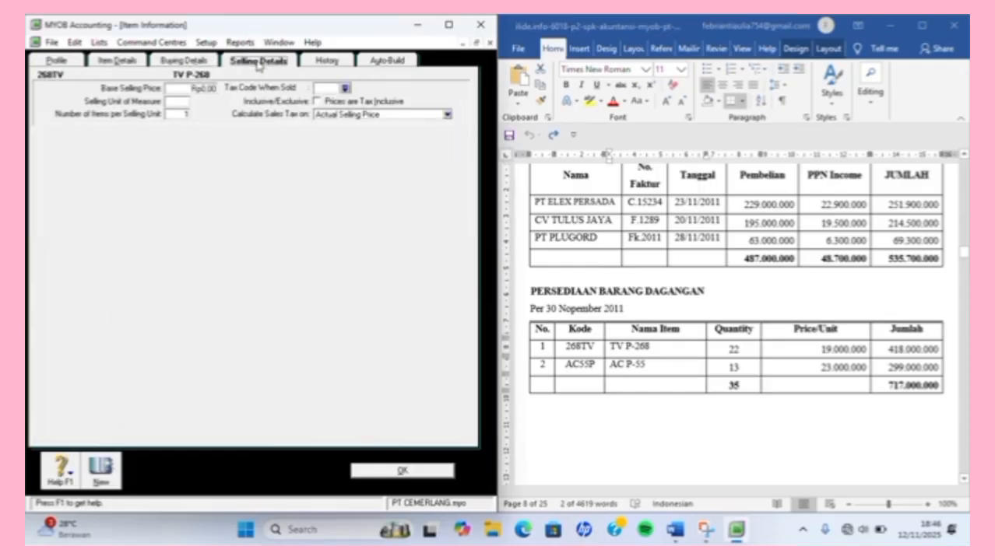
left_click(345, 90)
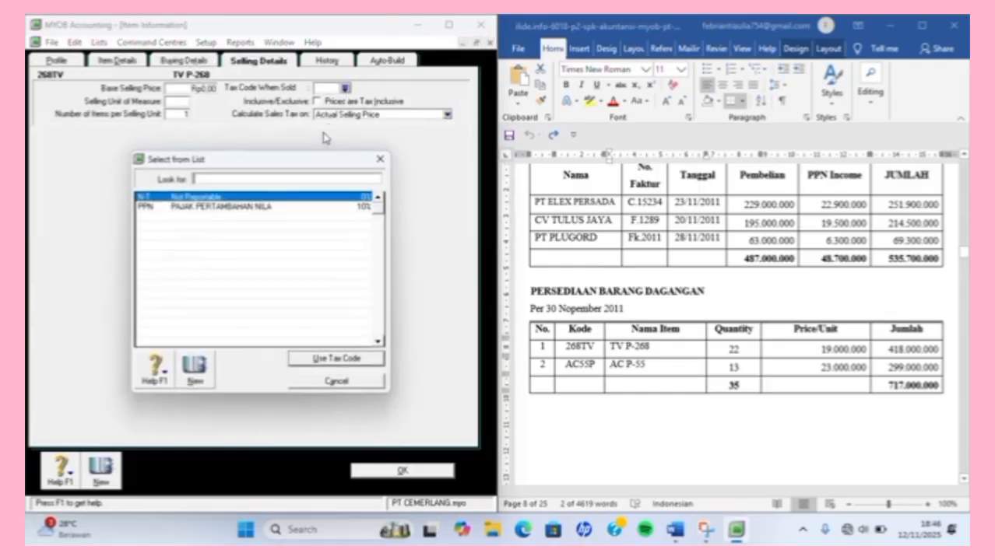
left_click(263, 209)
double_click(264, 209)
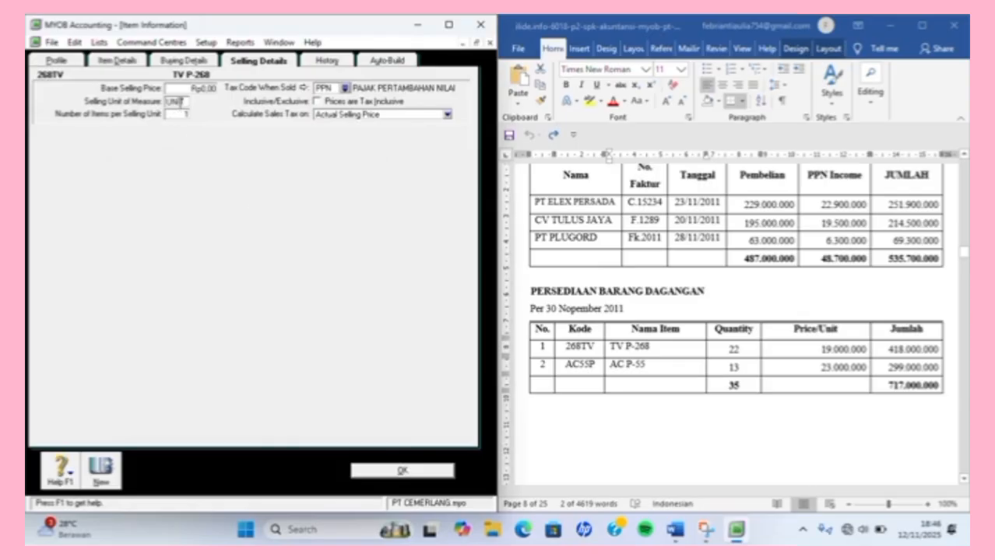
left_click(200, 62)
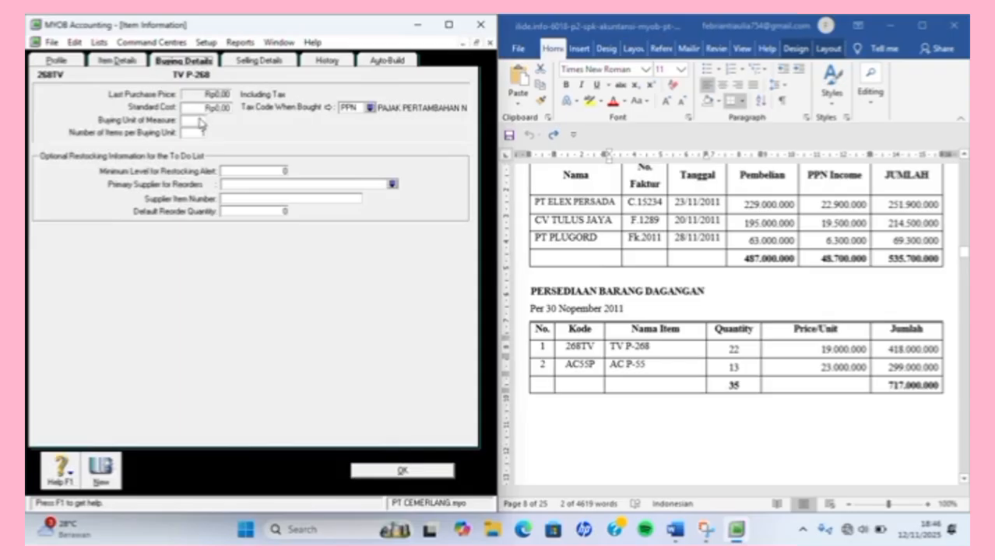
left_click(200, 120)
type("UNIT")
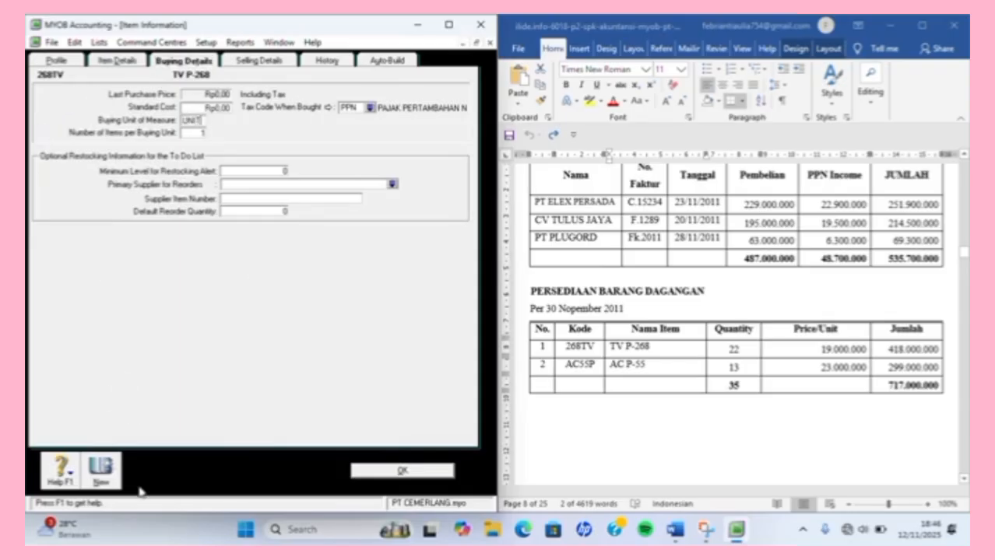
left_click(96, 479)
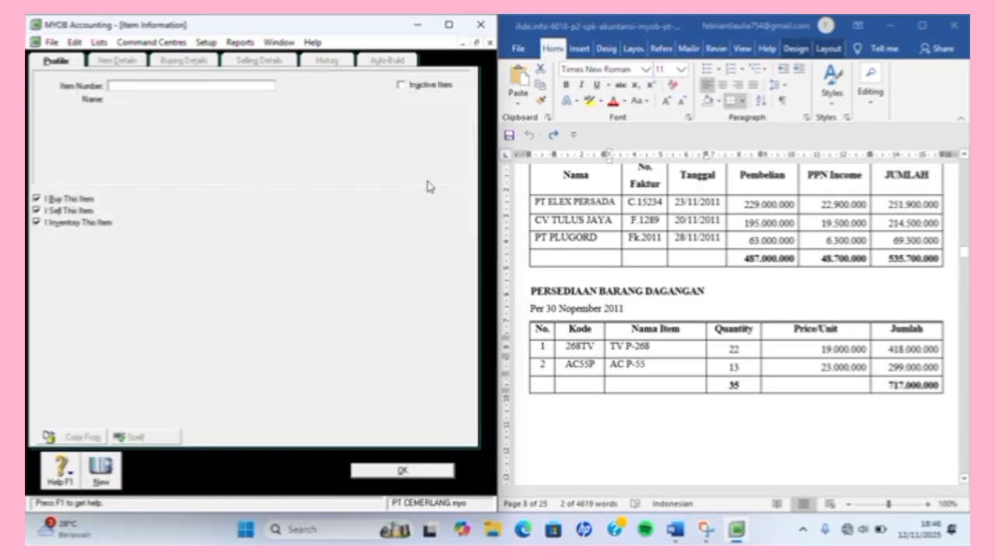
Create item AC55P named AC P-55 (copied from the Word table), review its Buying/Selling details, and save it.
type("AC55P")
key("Tab")
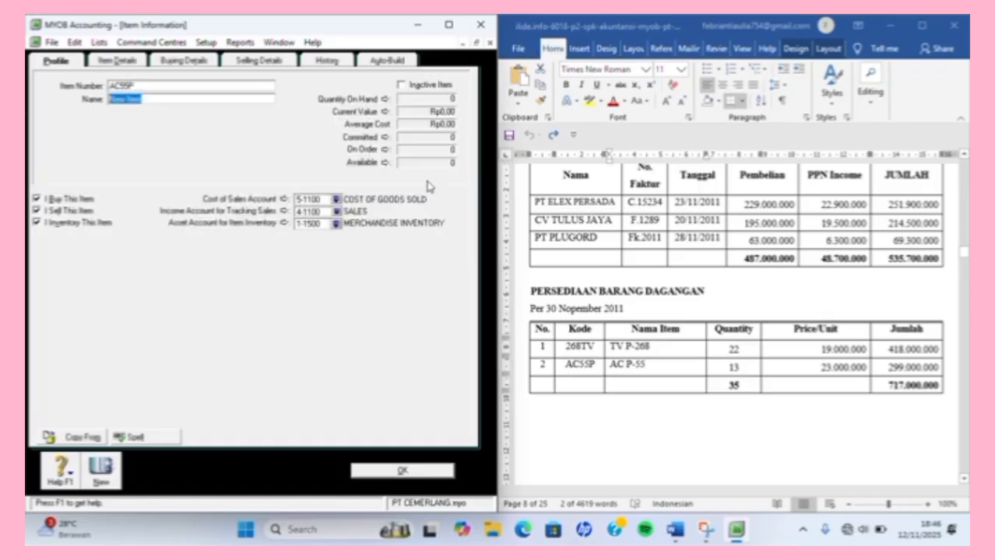
left_click(614, 345)
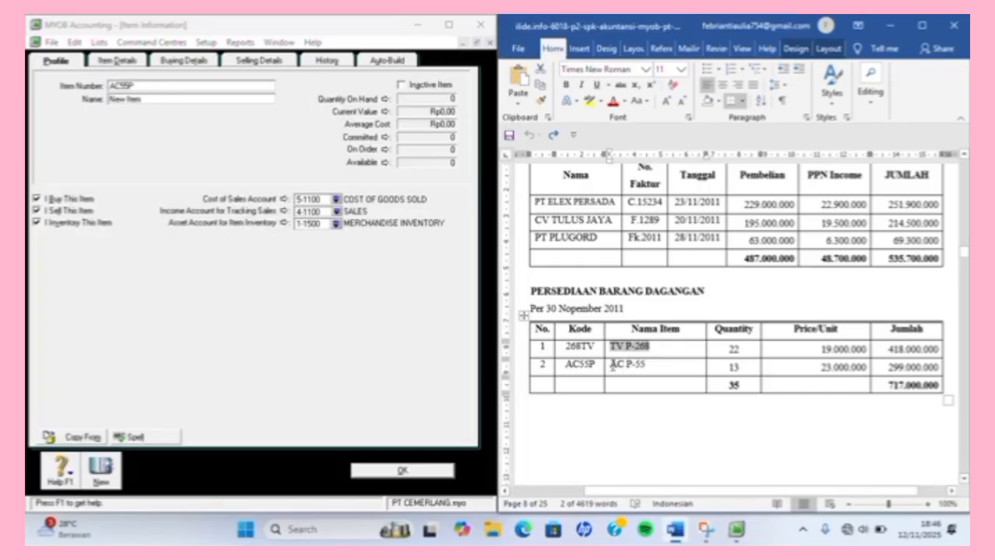
left_click_drag(611, 365, 659, 363)
key("ctrl+c")
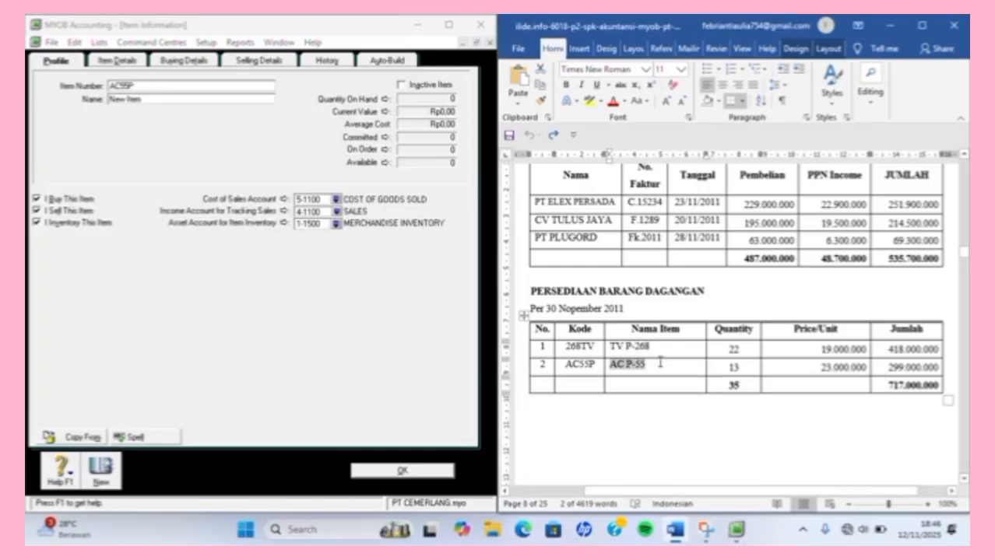
left_click(199, 97)
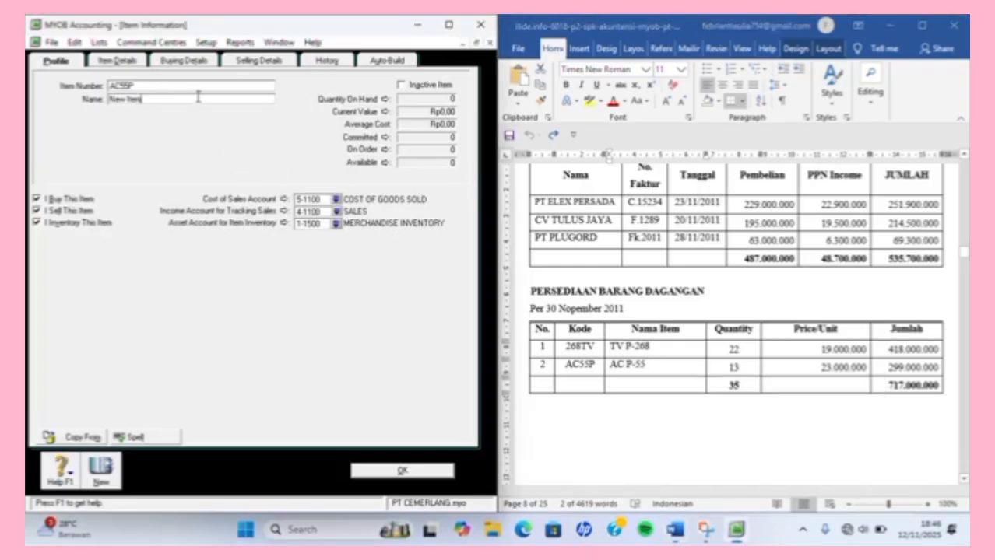
key("BackSpace")
key("BackSpace")
key("BackSpace")
key("BackSpace")
key("BackSpace")
key("BackSpace")
key("ctrl+v")
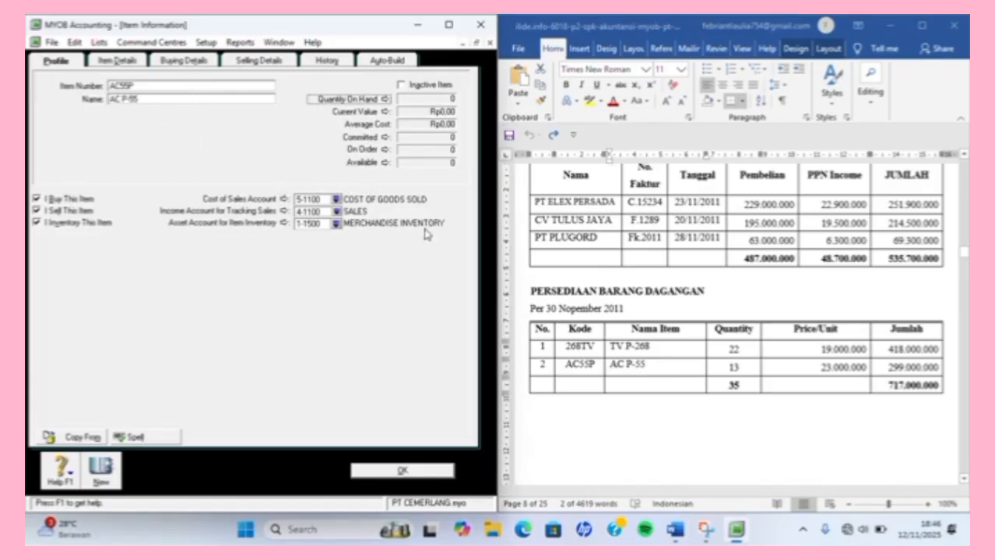
left_click(192, 61)
left_click(246, 62)
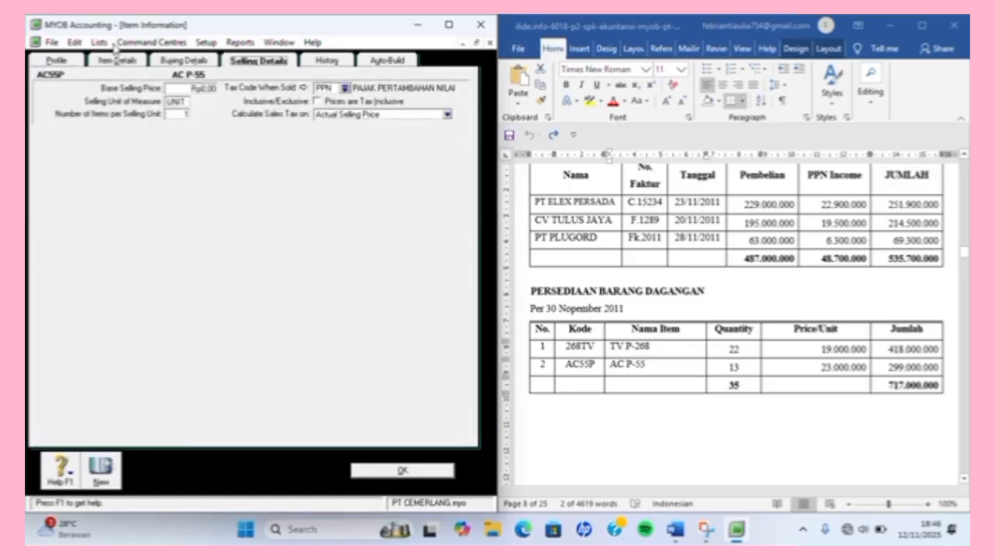
left_click(75, 63)
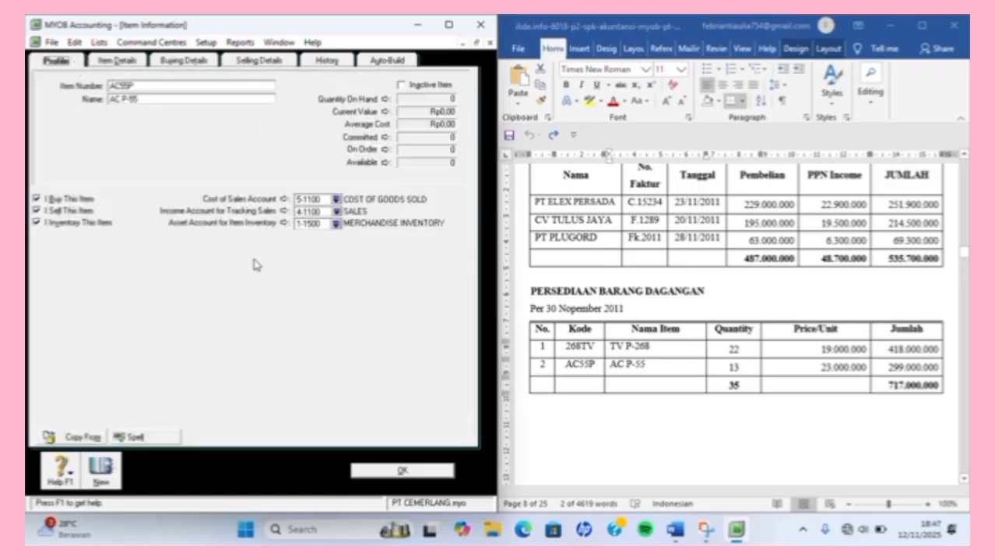
left_click(400, 472)
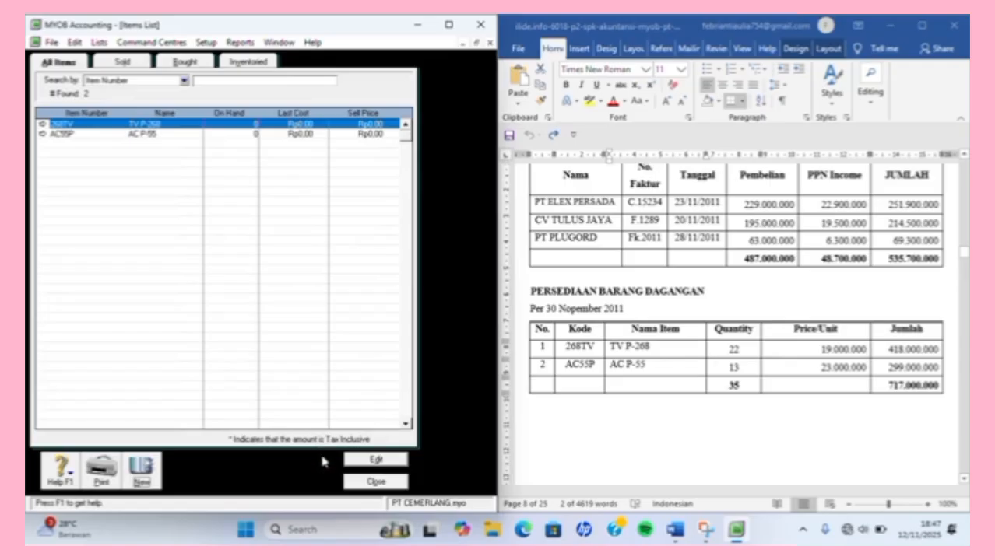
In Count Inventory, enter counted quantities 22 for 268TV and 13 for AC55P, then choose Adjust Inventory.
left_click(372, 482)
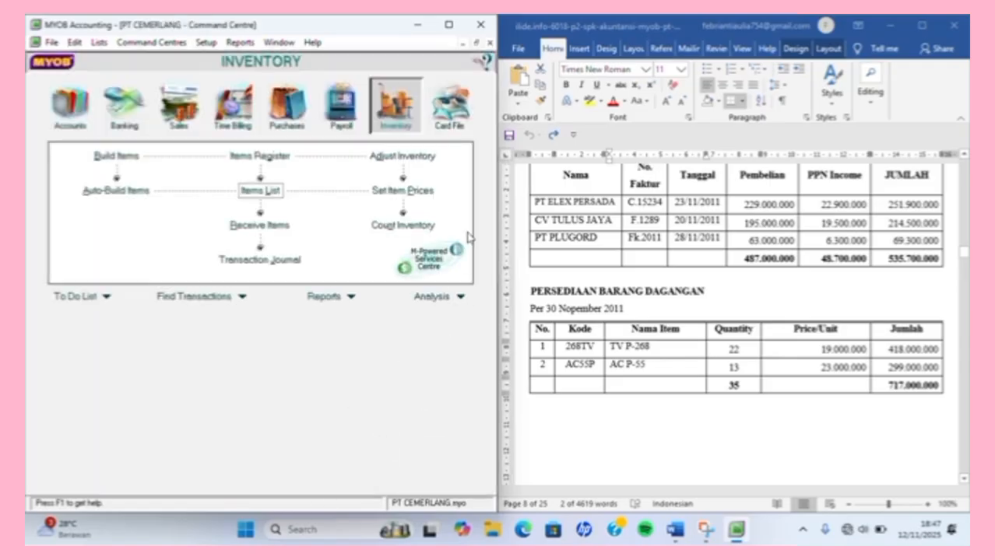
left_click(421, 228)
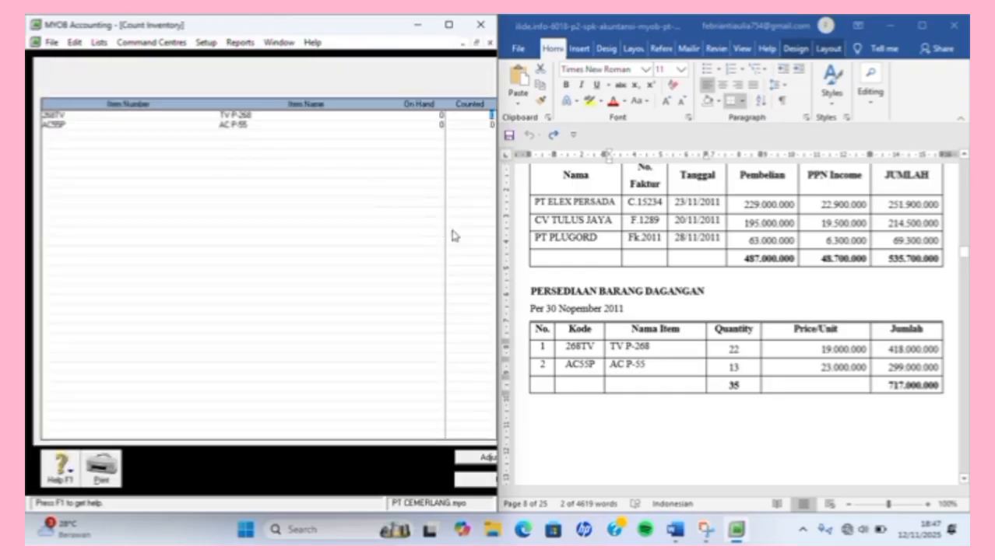
mouse_move(498, 240)
left_click_drag(498, 239, 566, 248)
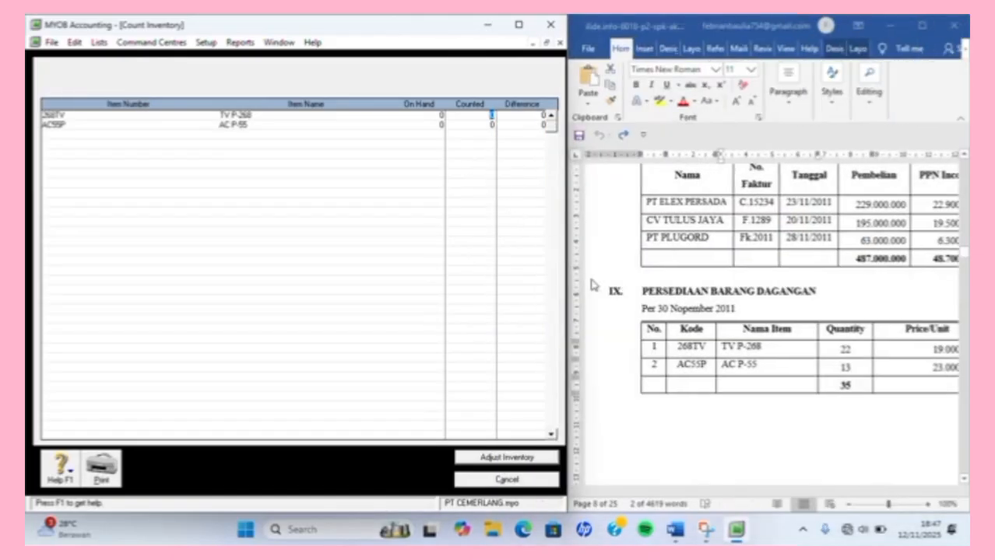
scroll(691, 293, "right", 3)
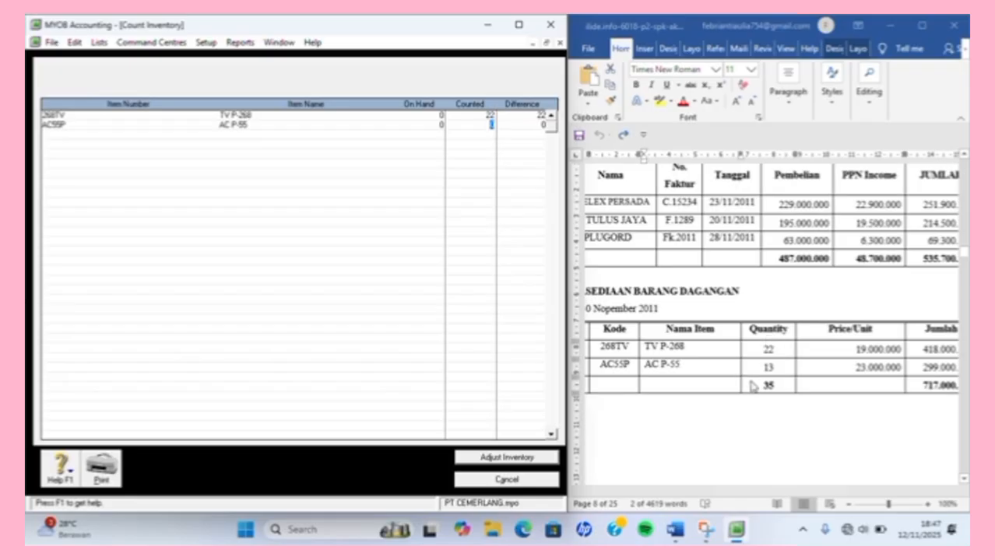
type("3")
key("Tab")
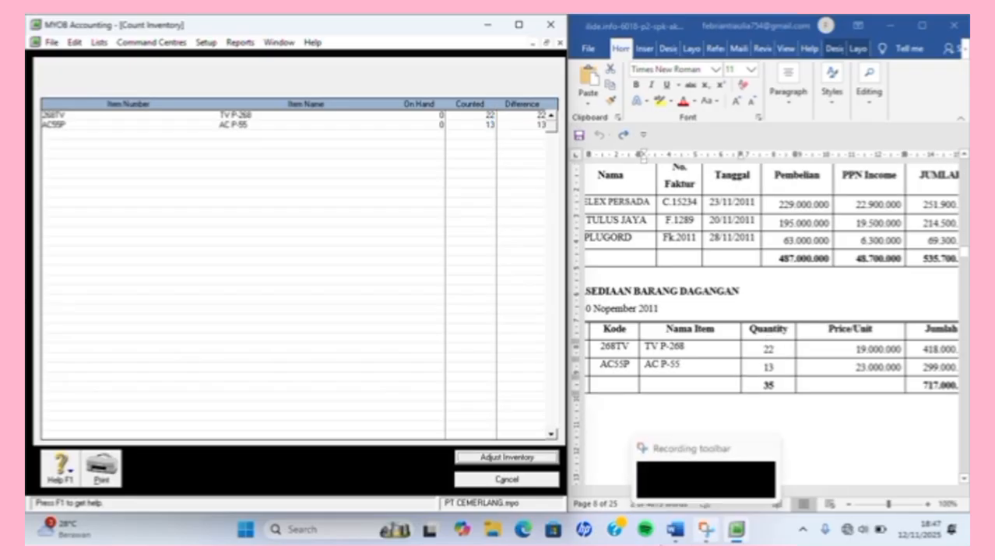
left_click(518, 460)
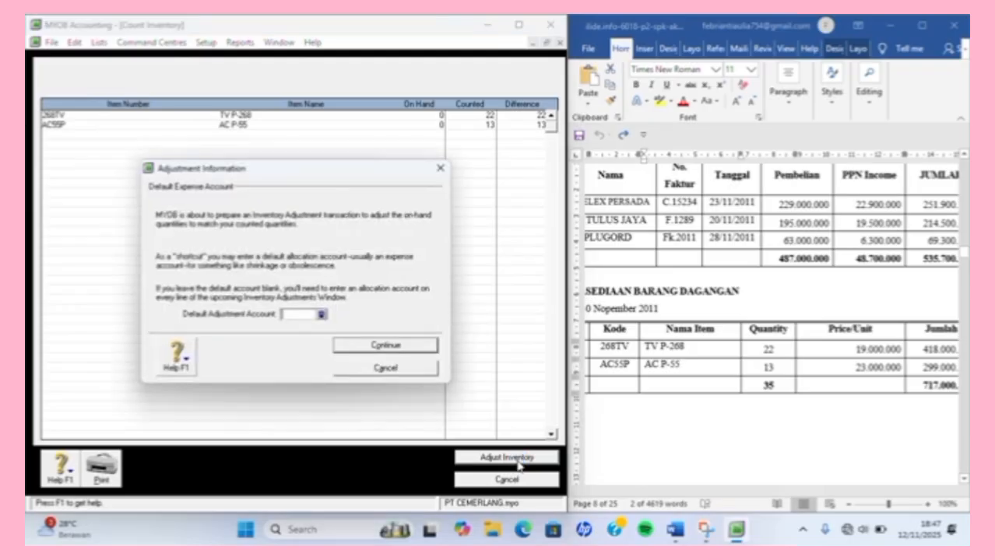
Use 1-1500 MERCHANDISE INVENTORY as the adjustment account and treat the adjustment as opening balances.
left_click(321, 315)
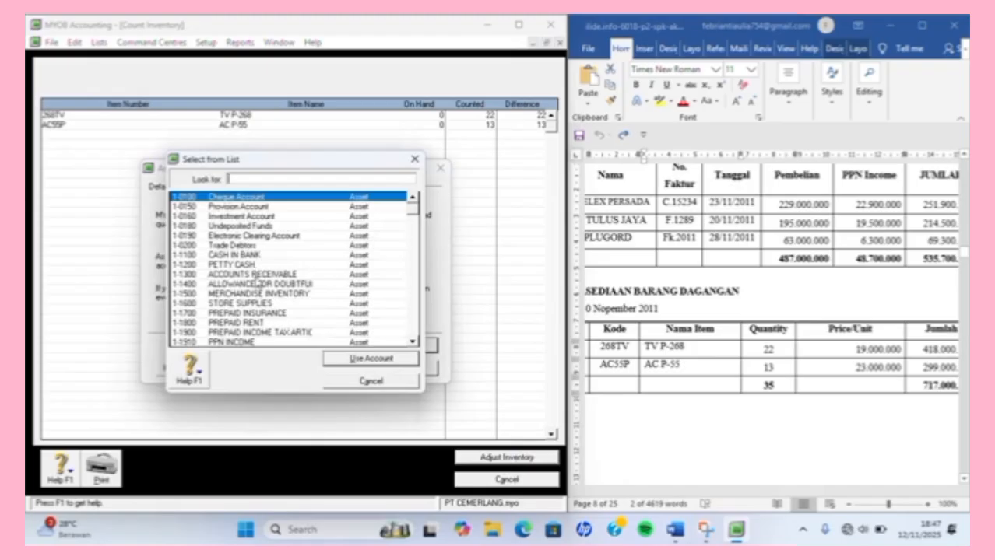
left_click(257, 295)
double_click(256, 298)
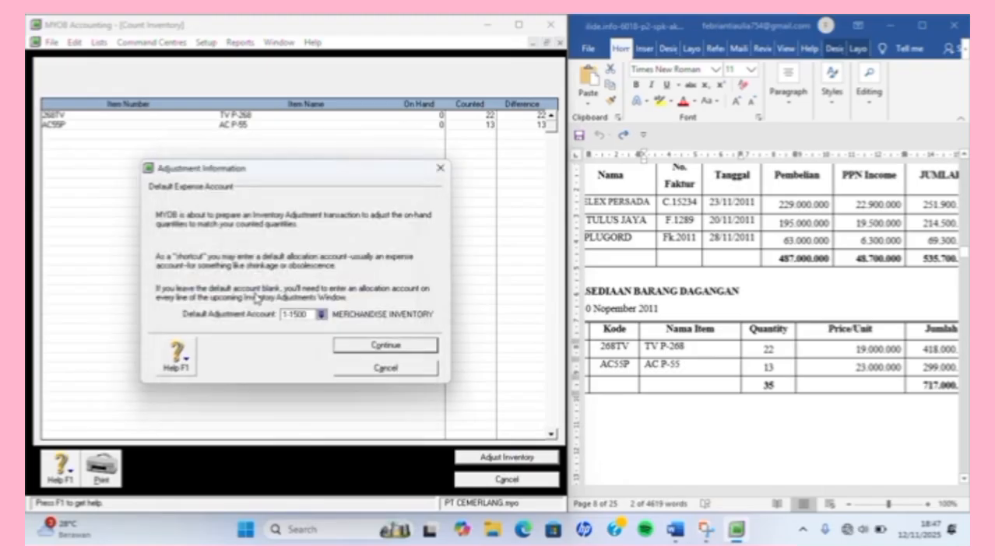
left_click(357, 350)
left_click(358, 345)
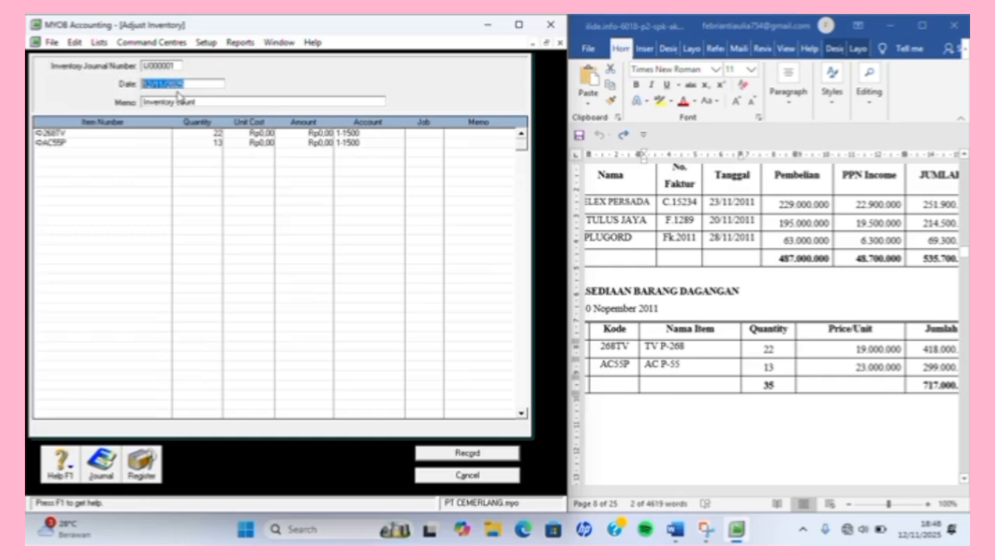
Date the adjustment 01/12/2011 with memo PERSEDIAAN BARANG DAGANG AWAL.
type("1/")
type("12/2011")
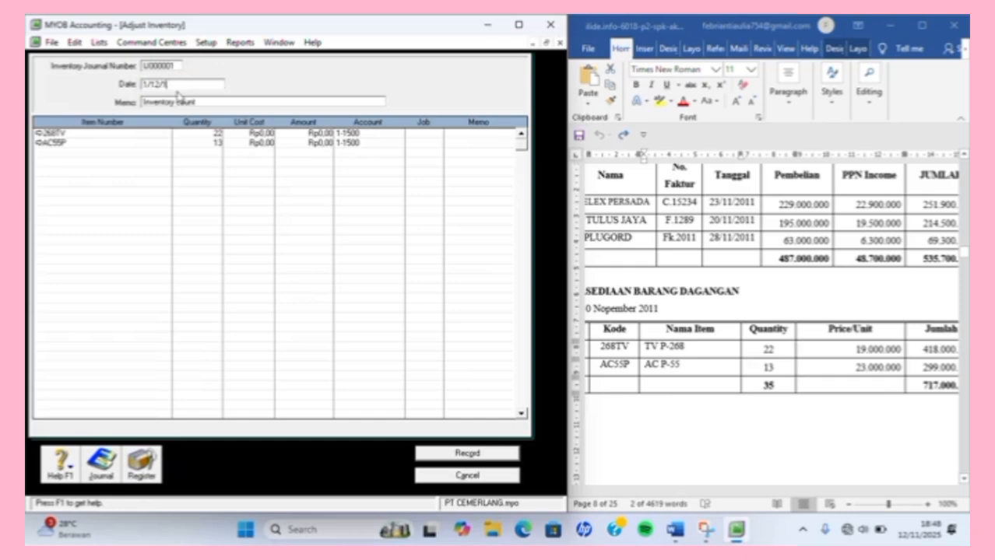
key("Tab")
type("P")
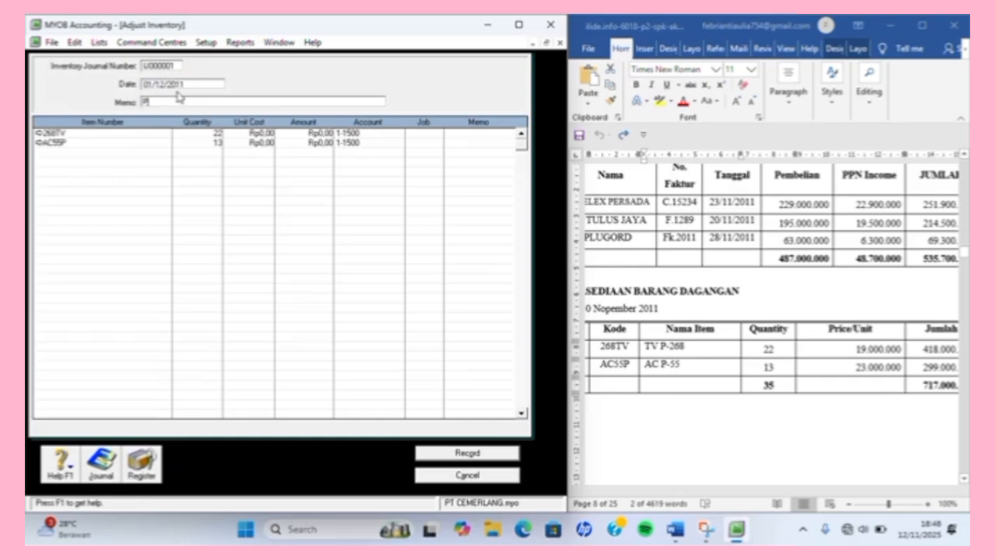
type("ERD")
key("BackSpace")
type("SEDIAAN")
type(" N")
type(" BARANG")
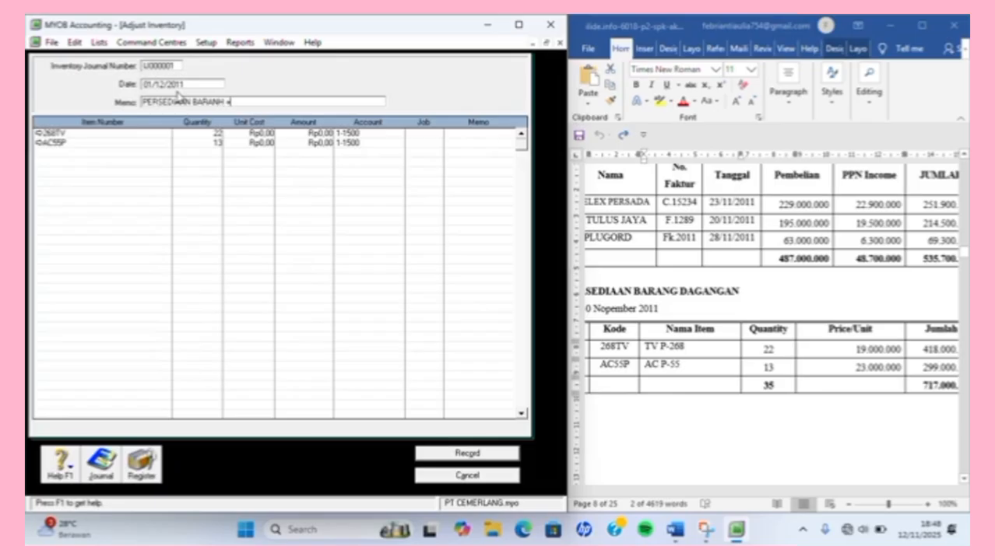
key("BackSpace")
type("G DAGANG AWAD")
Set unit costs of 19.000.000 for 268TV and 23.000.000 for AC55P.
key("Tab")
key("Down")
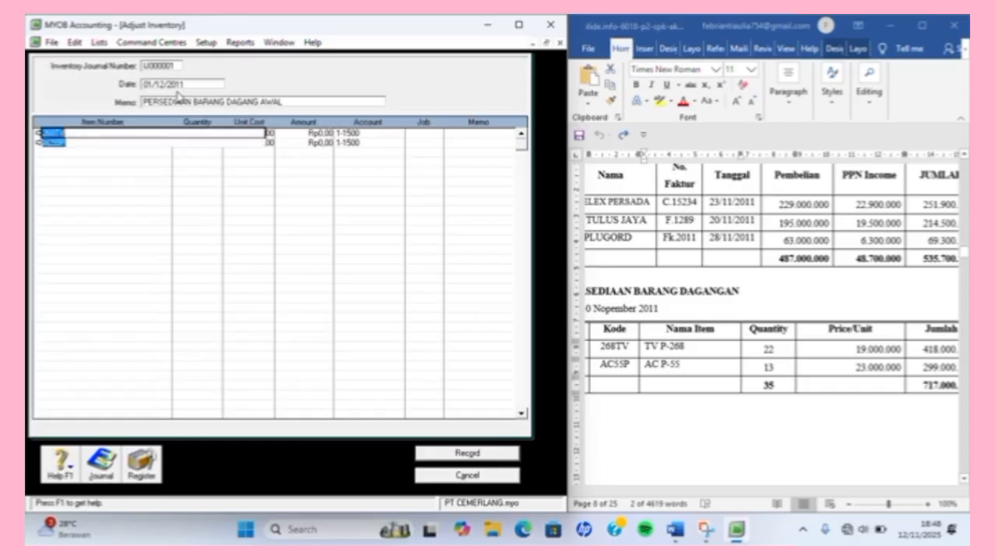
key("Down")
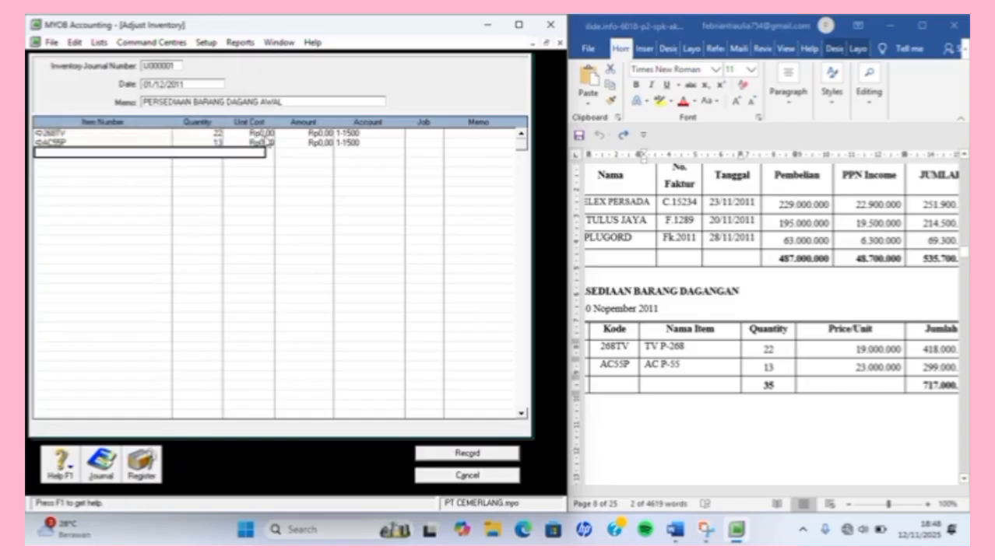
left_click(261, 135)
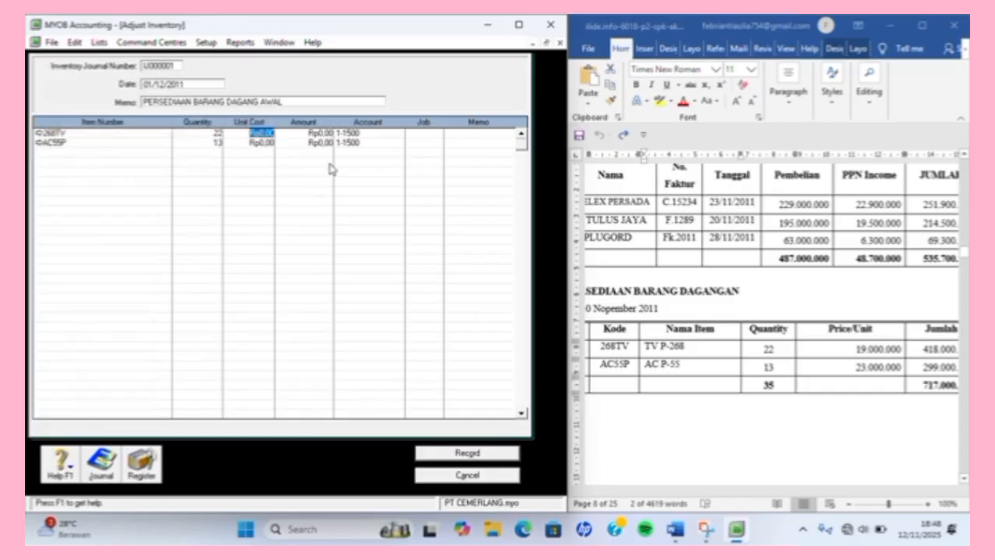
type("1")
type("9.000.000")
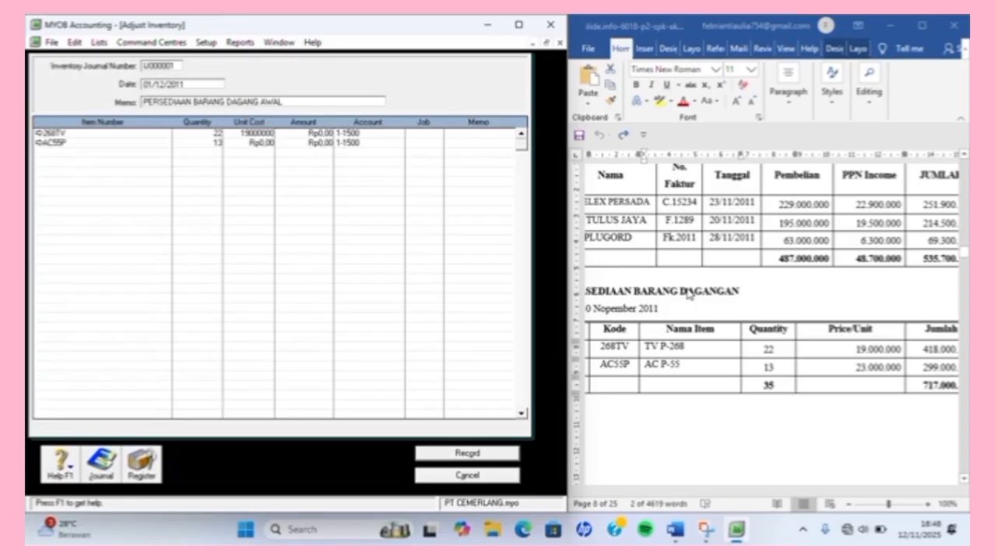
key("Return")
key("Return")
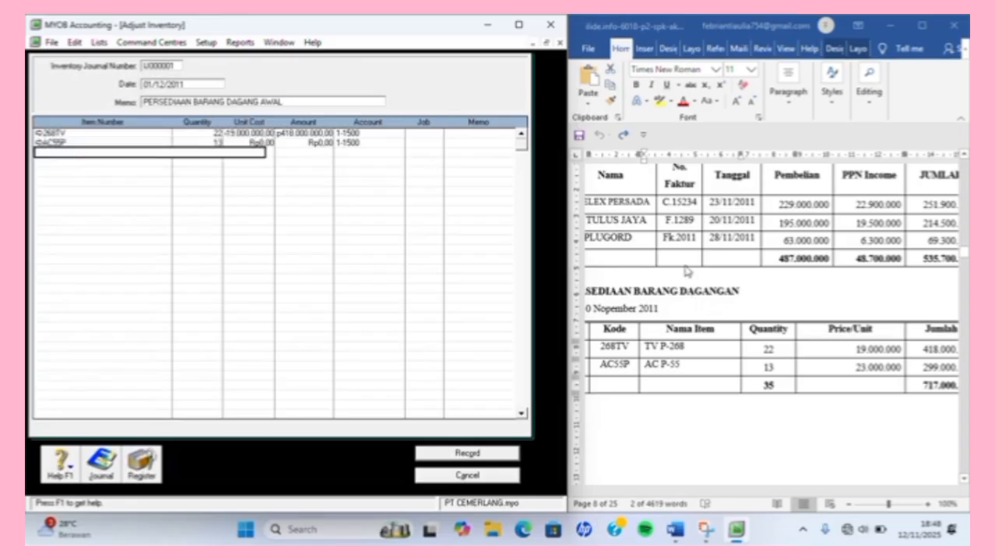
left_click(263, 143)
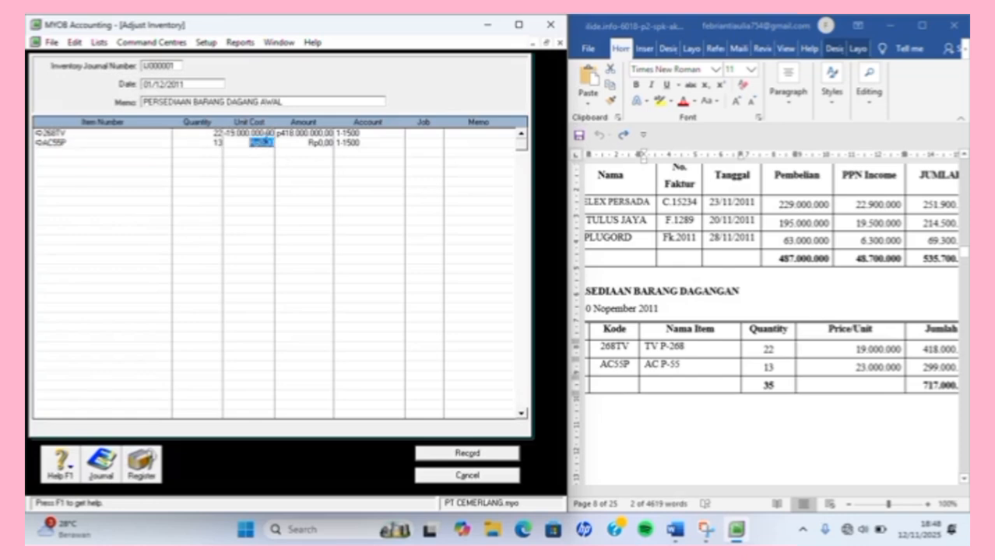
type("23000000")
key("Return")
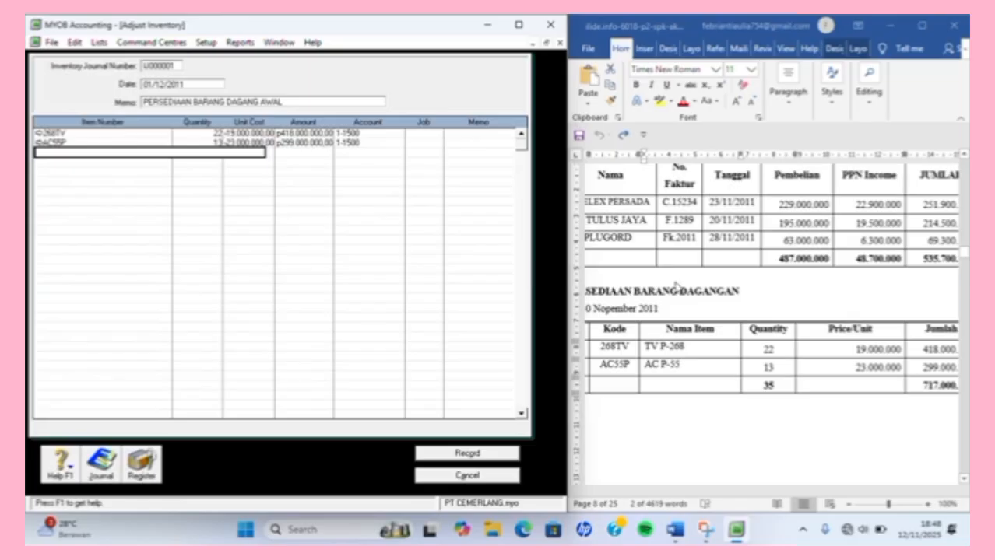
scroll(675, 287, "right", 2)
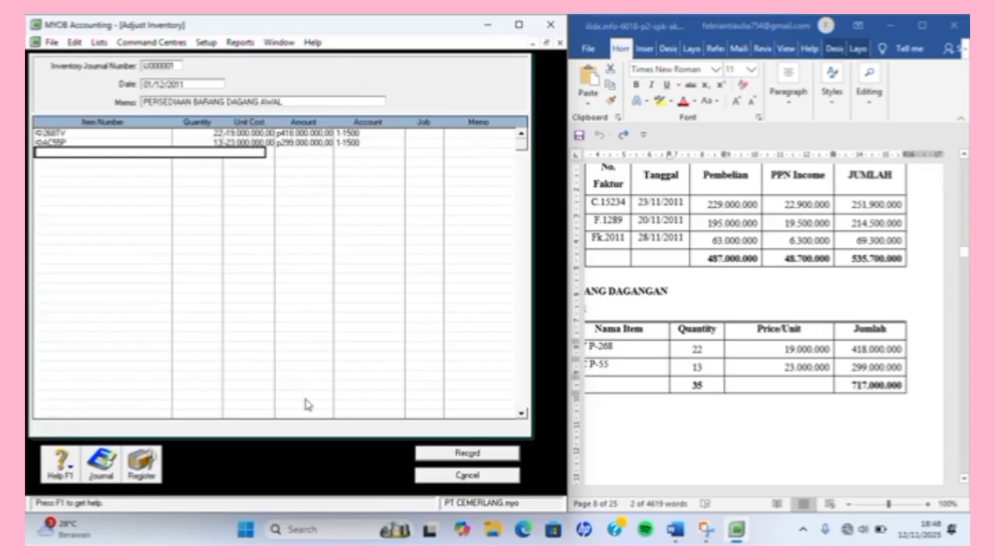
Record the 268TV/AC55P adjustment, then run the transaction and tax exception audit reviews without printing.
left_click(467, 455)
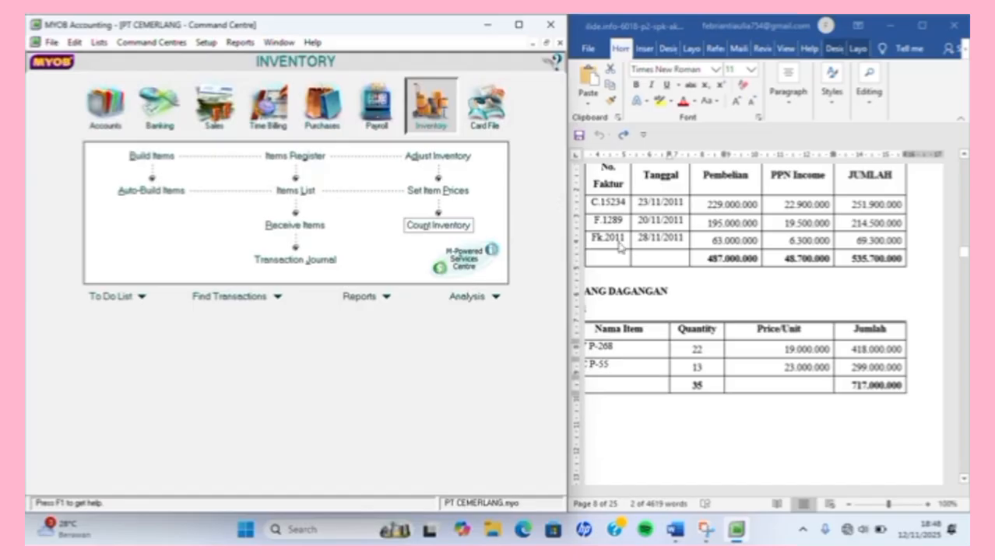
scroll(895, 210, "left", 3)
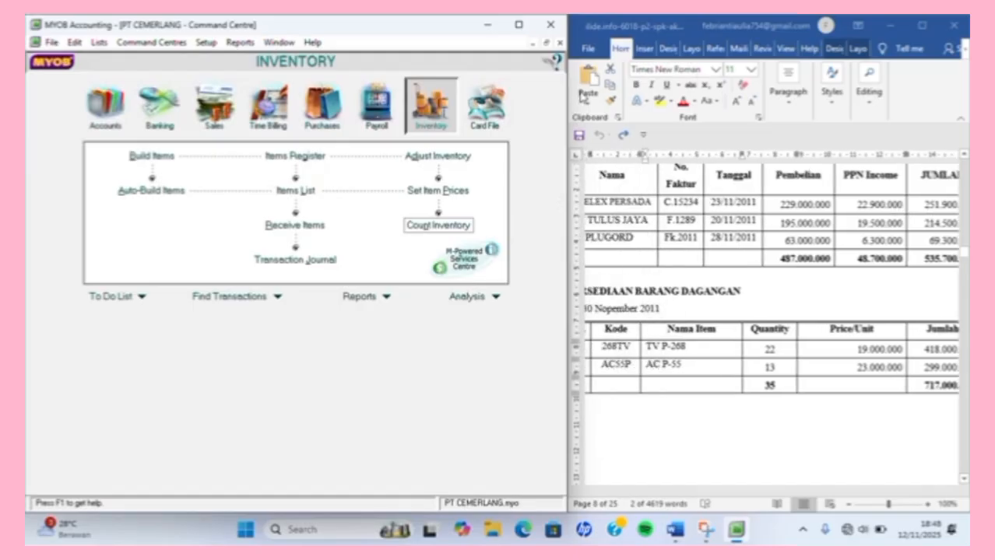
left_click(104, 101)
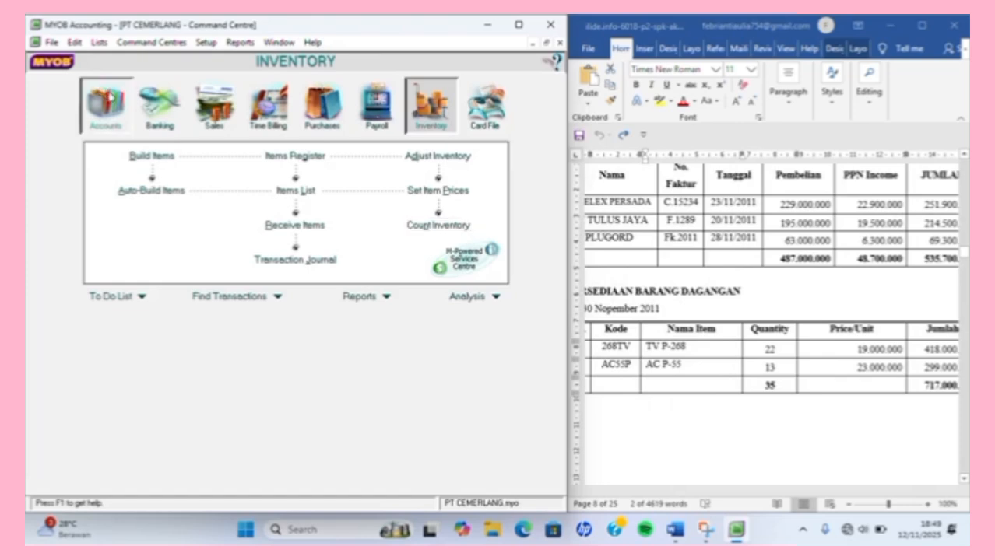
left_click(426, 212)
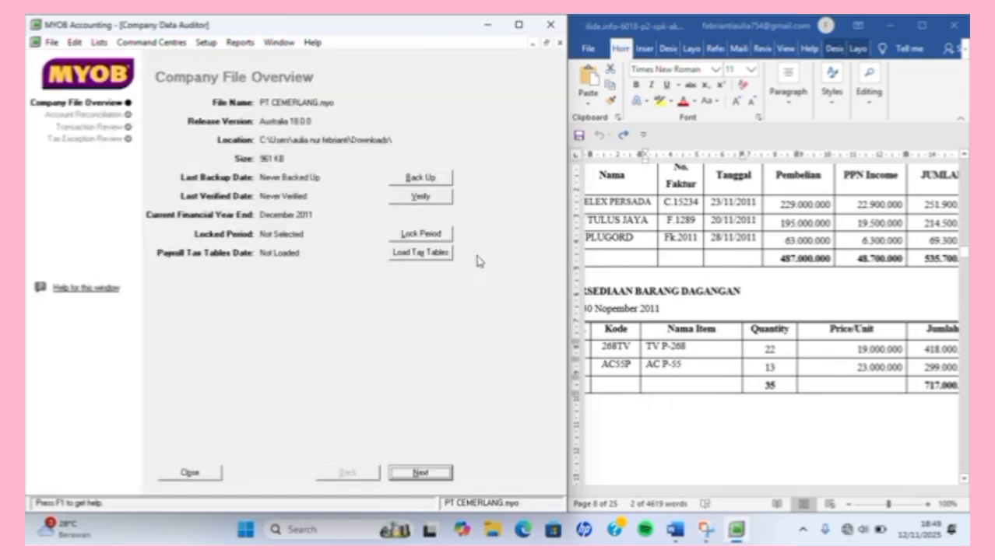
left_click(411, 473)
left_click(404, 473)
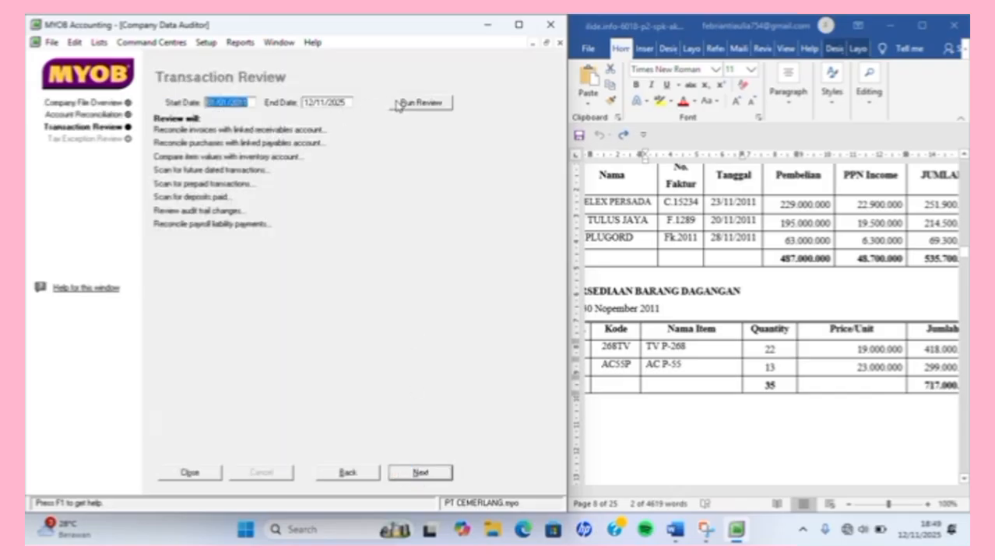
left_click(404, 104)
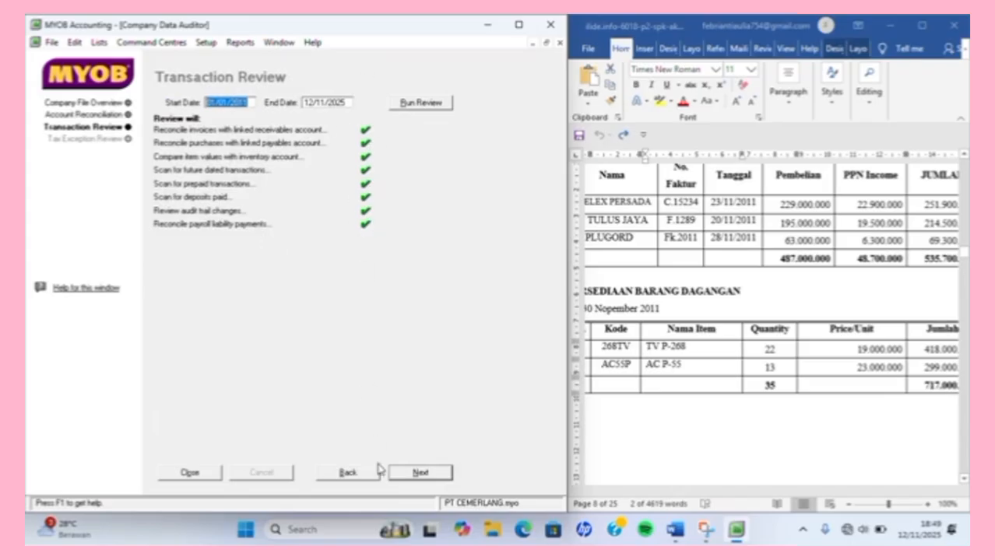
left_click(421, 474)
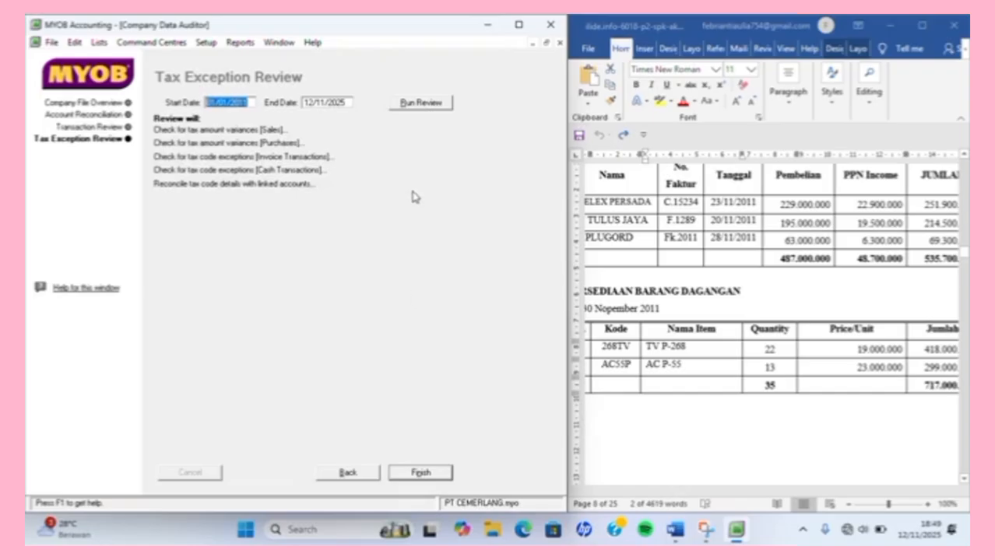
left_click(426, 101)
left_click(408, 471)
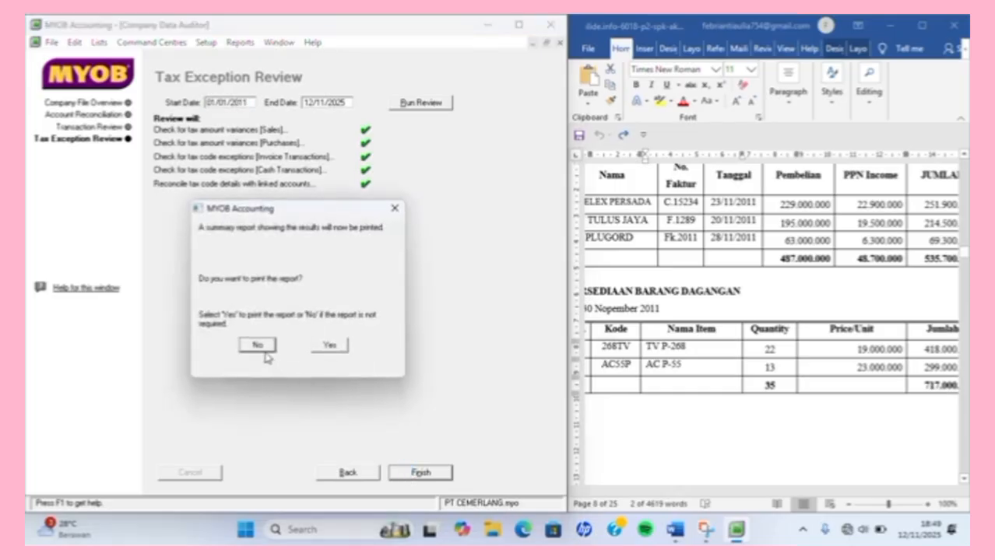
left_click(259, 347)
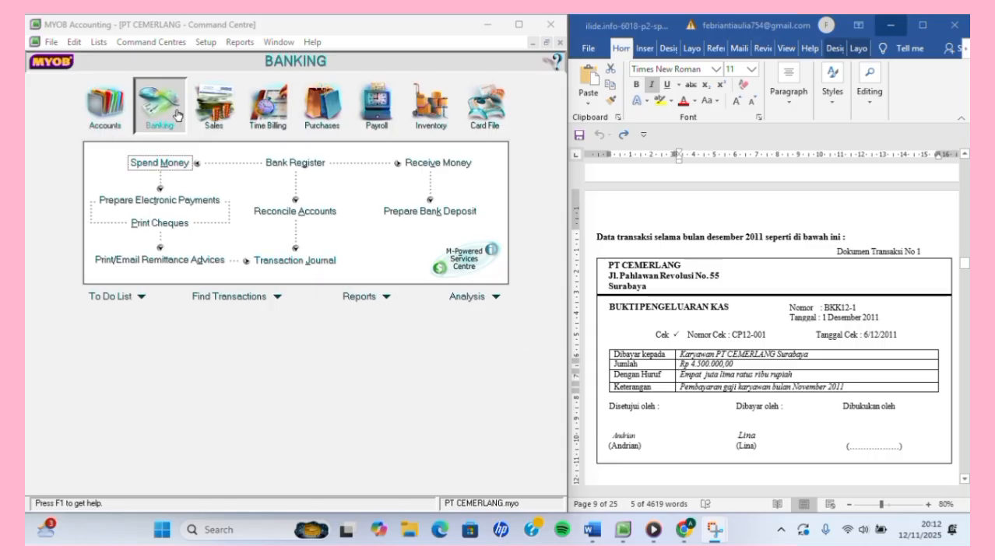
Start a blank Spend Money payment from 1-0100 Cheque Account dated 01/12/2011.
left_click(150, 163)
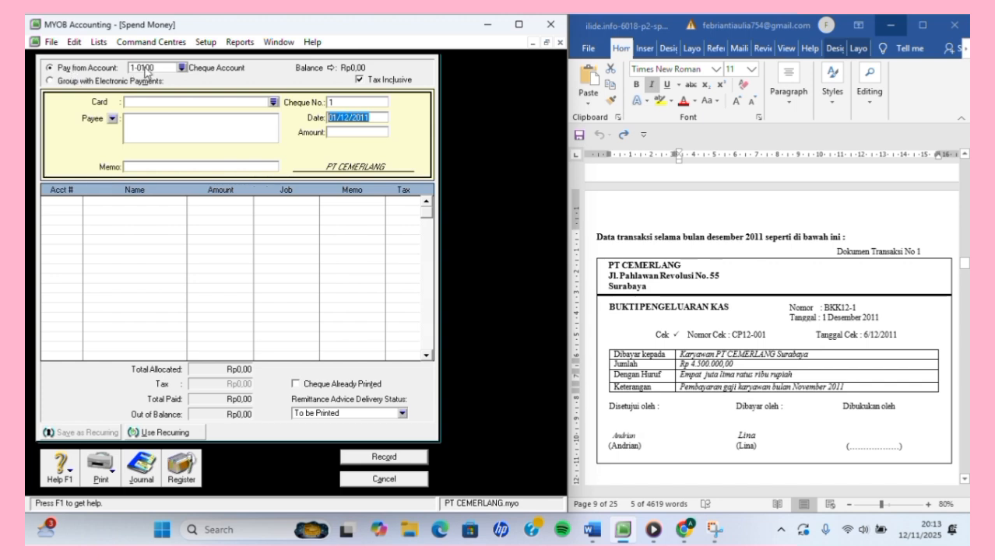
Pay from 1-1100 CASH IN BANK and make the payment tax-exclusive.
left_click(182, 68)
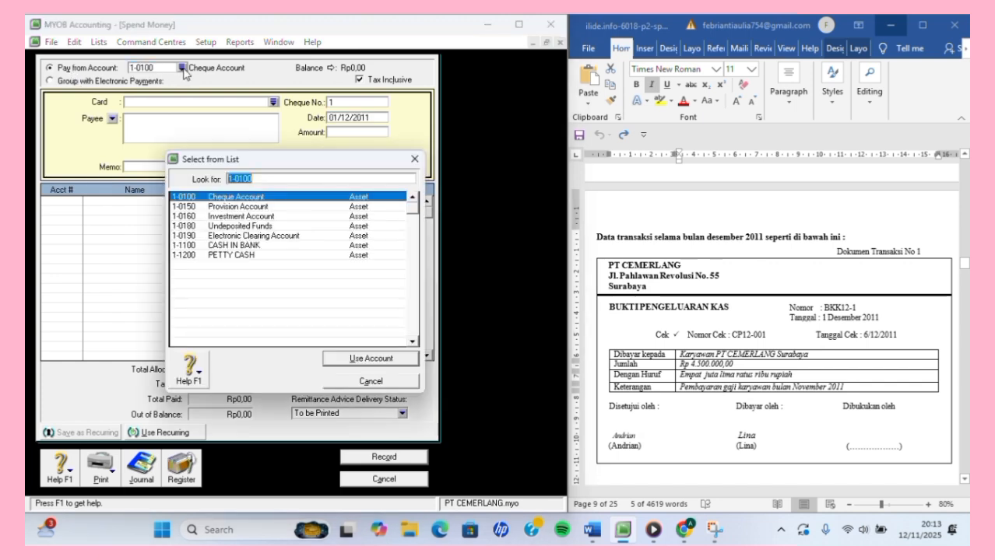
left_click(277, 246)
left_click(349, 357)
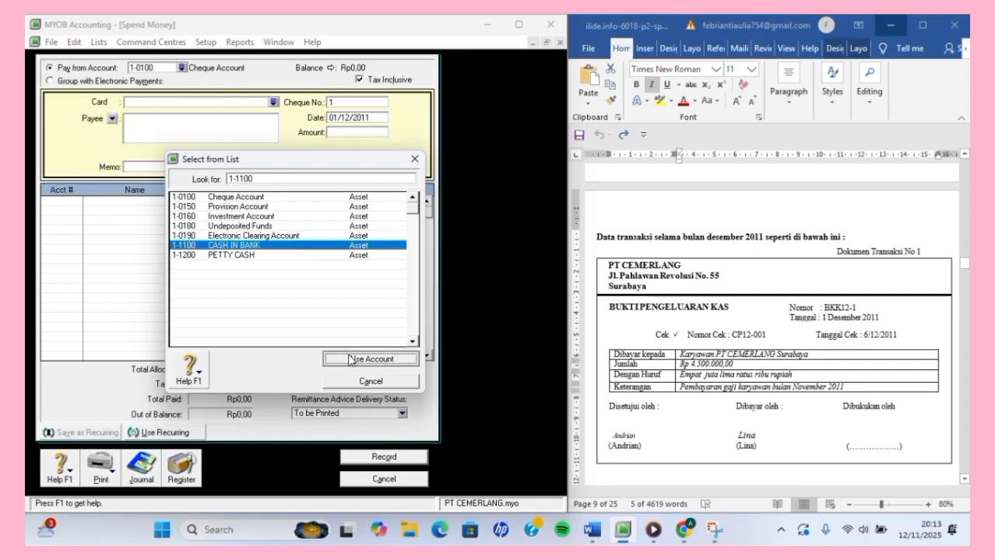
left_click(359, 80)
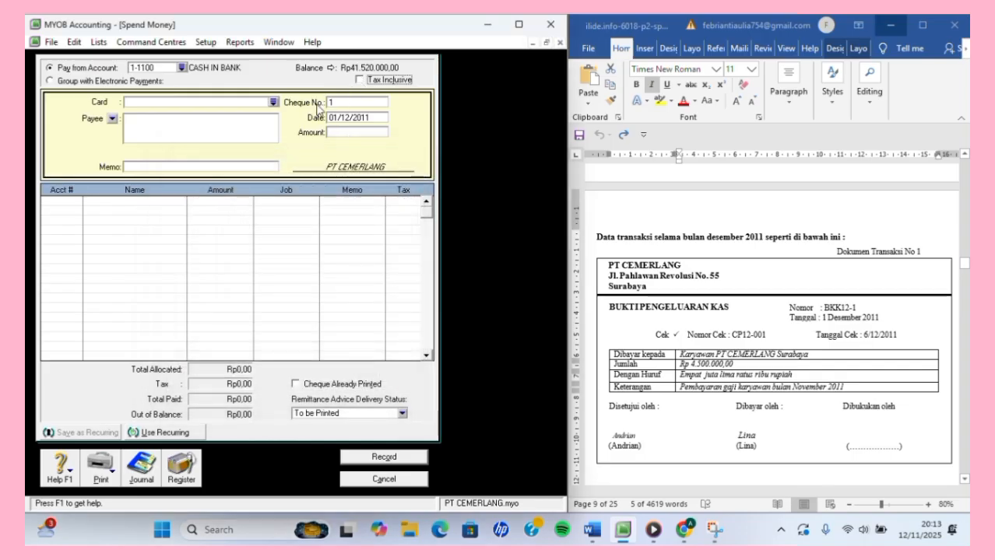
Set the cheque number to BKK12-1 and confirm the date reads 01/12/2011.
left_click(363, 102)
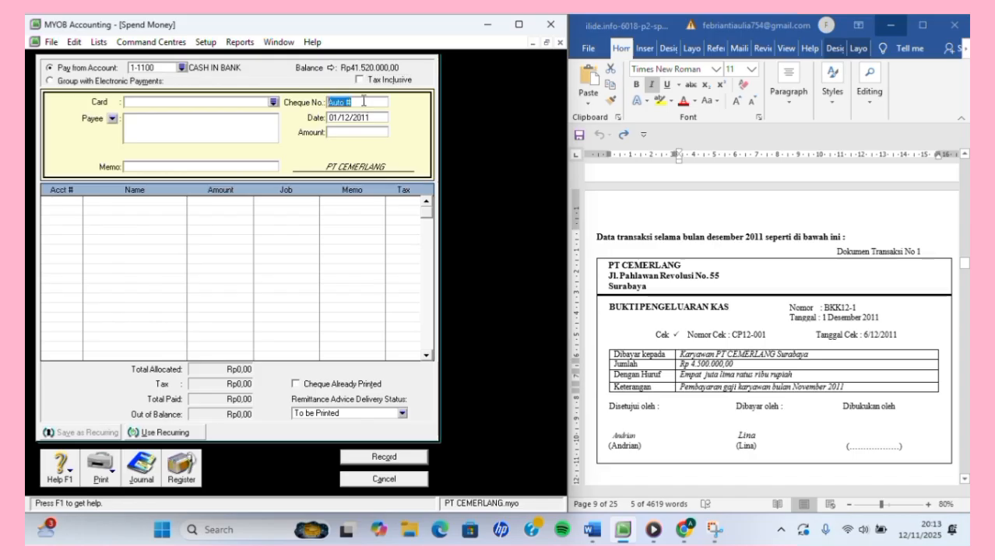
key("BackSpace")
type("BKK")
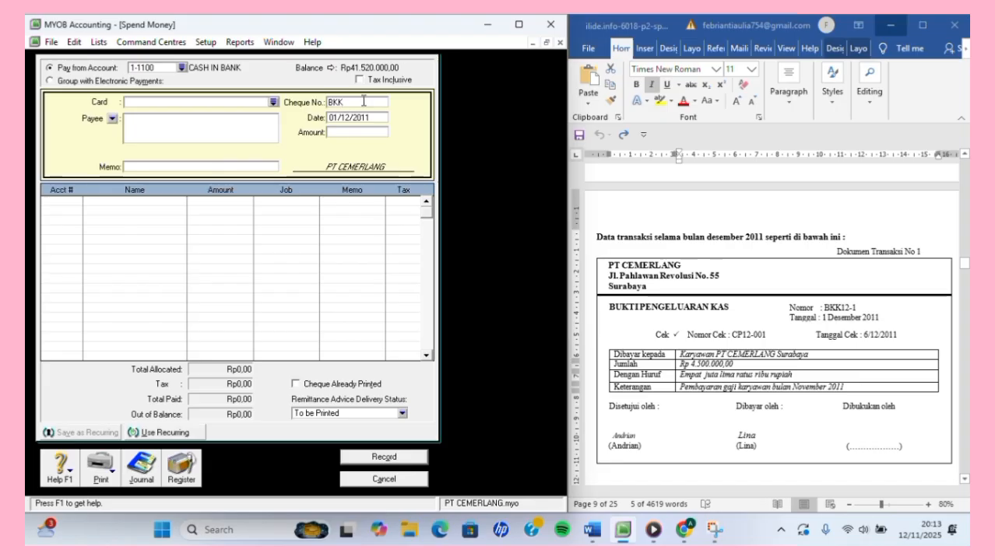
type("12-1")
key("Tab")
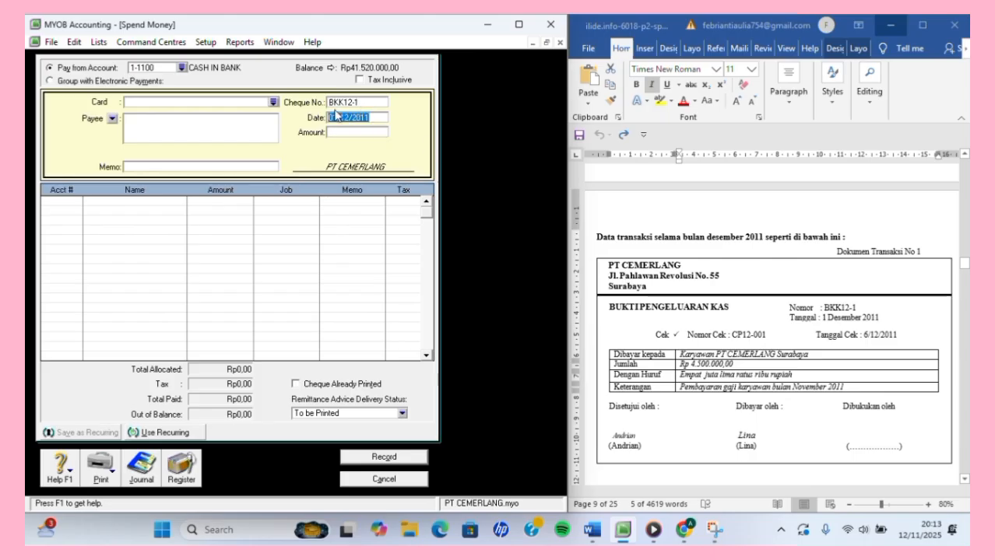
left_click(337, 116)
left_click(382, 117)
Enter amount Rp4.500.000,00 and paste memo "Pembayaran gaji karyawan bulan November" from Word.
left_click(357, 133)
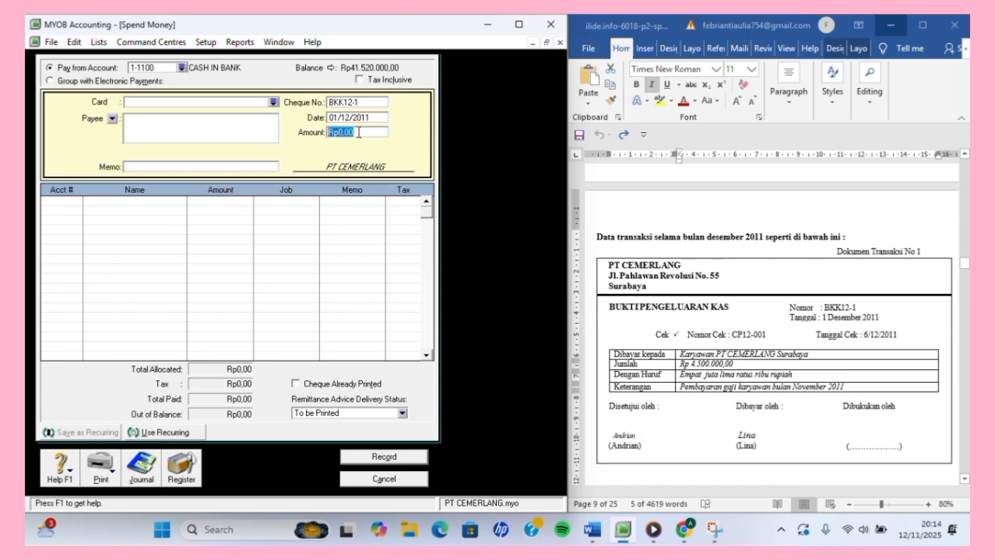
type("4500000")
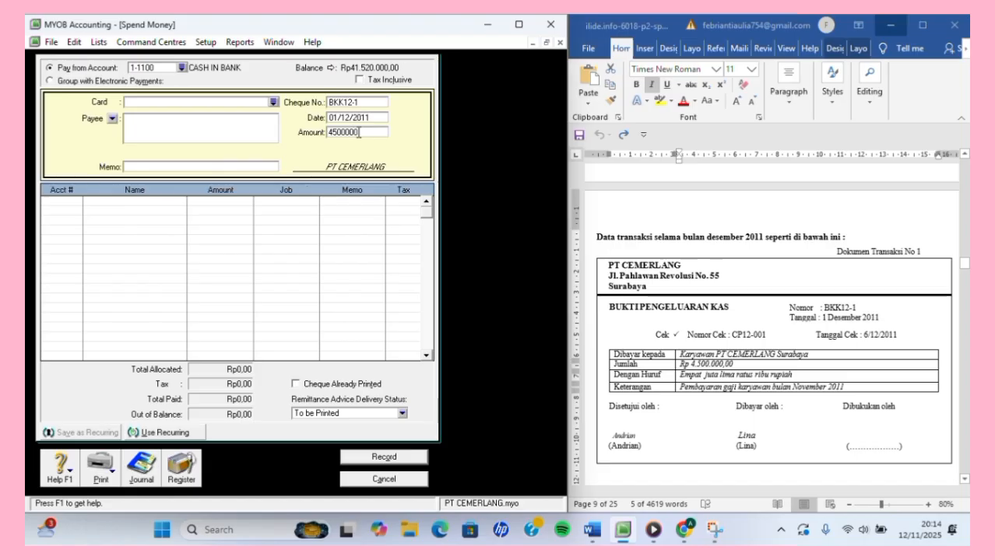
key("Tab")
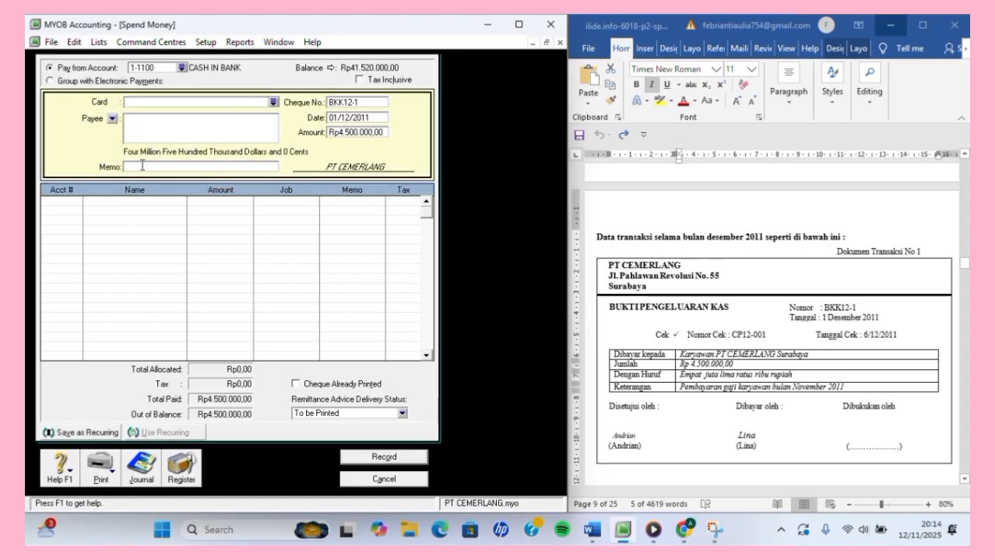
left_click(683, 389)
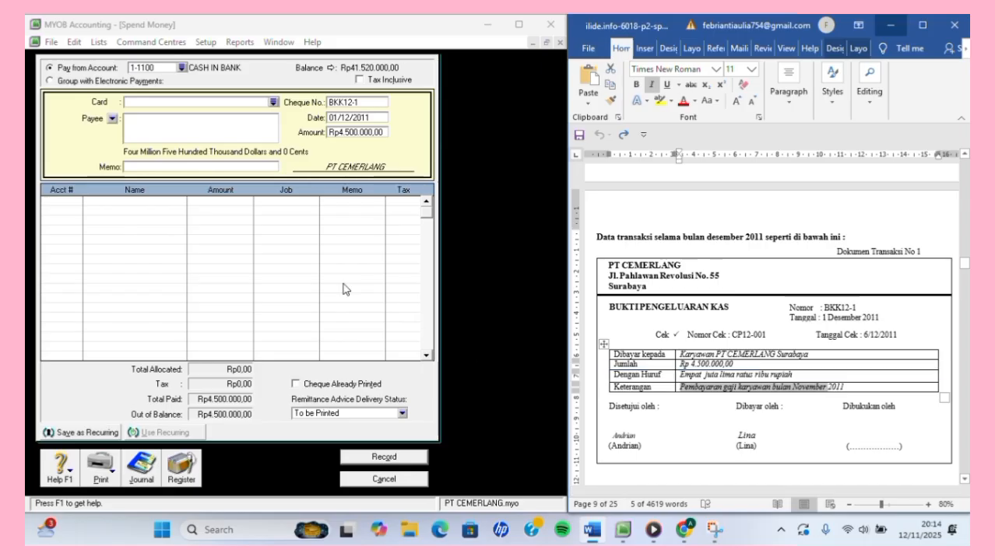
left_click(157, 166)
type("Pembayaran gaji karyawan bulan November")
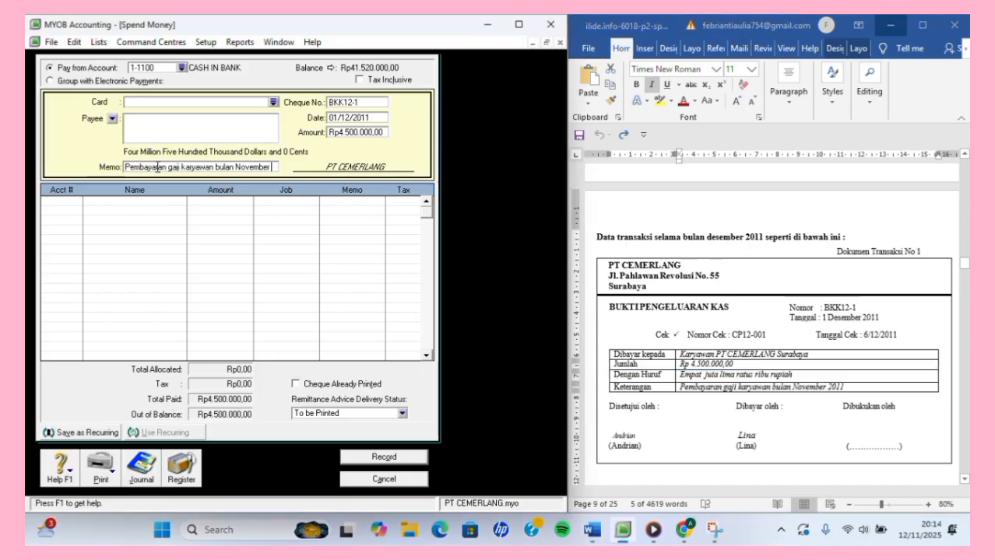
Allocate the Rp4.500.000,00 to 2-1200 EXPENSE PAYABLE and display the Ctrl+R journal recap.
left_click(69, 200)
left_click(77, 203)
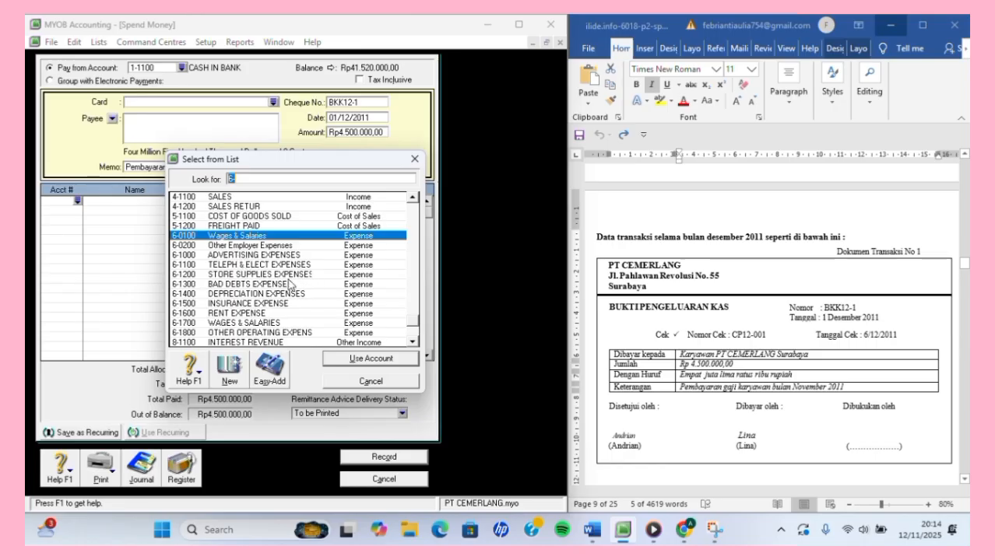
key("BackSpace")
type("2")
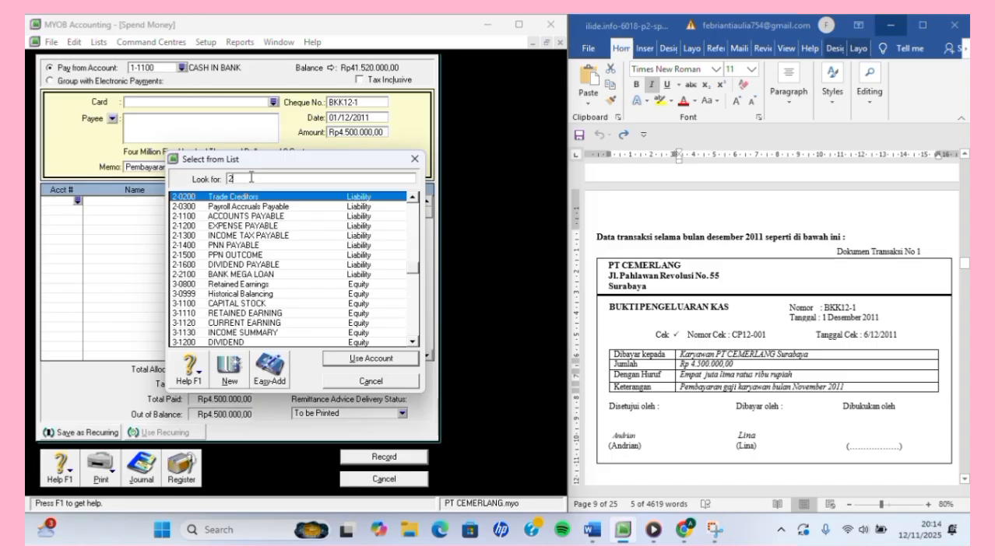
type("-1200")
left_click(333, 363)
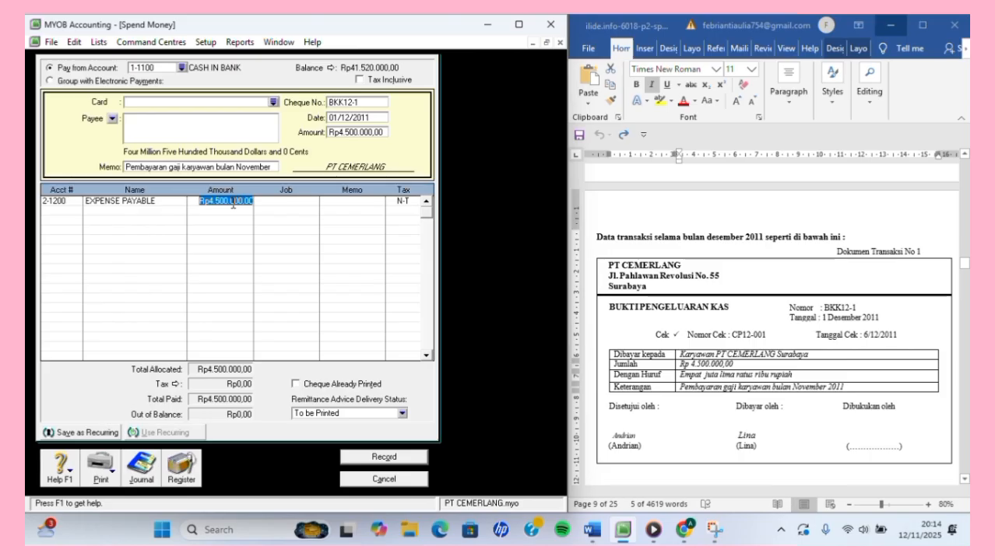
key("Return")
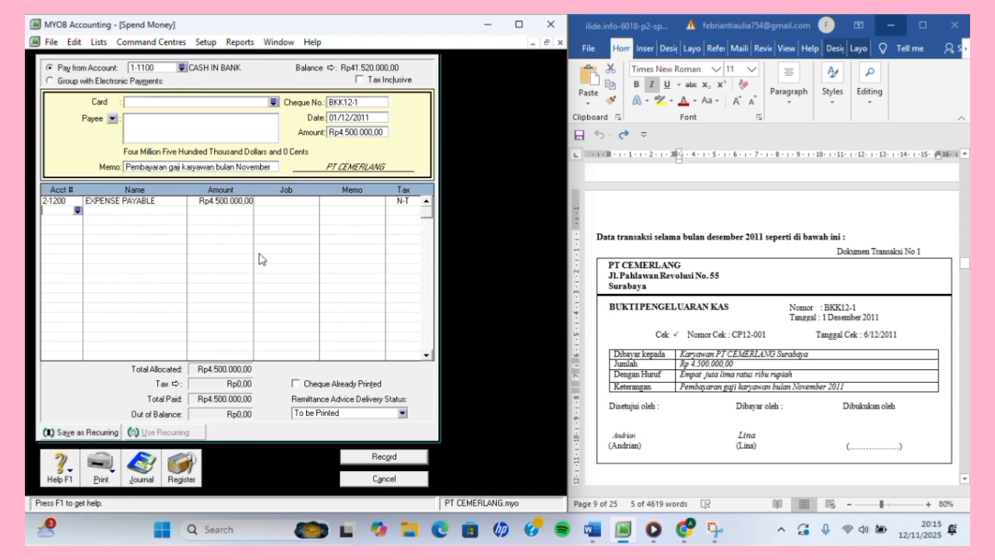
key("ctrl+r")
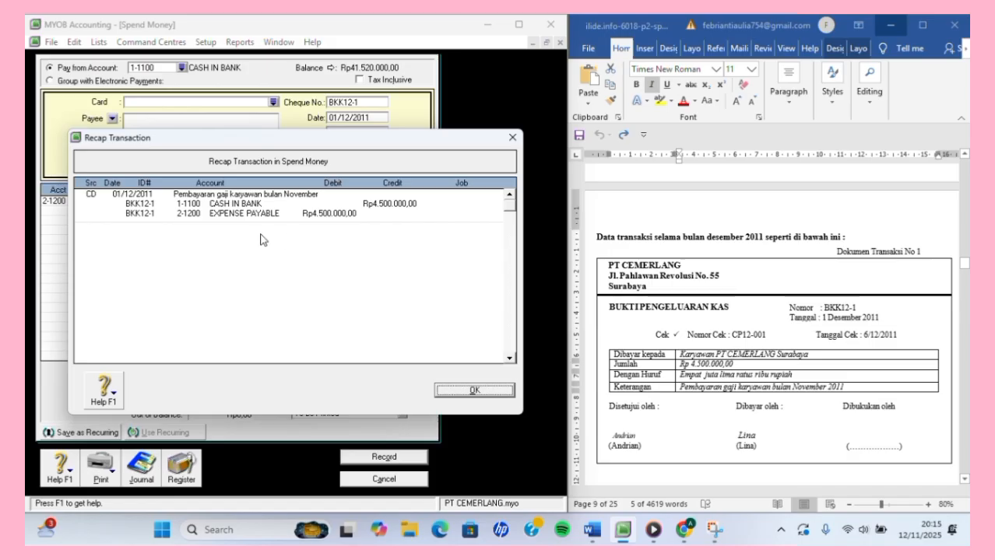
Close the recap, record the BKK12-1 salary payment, and cancel the resulting empty Spend Money form.
left_click(464, 397)
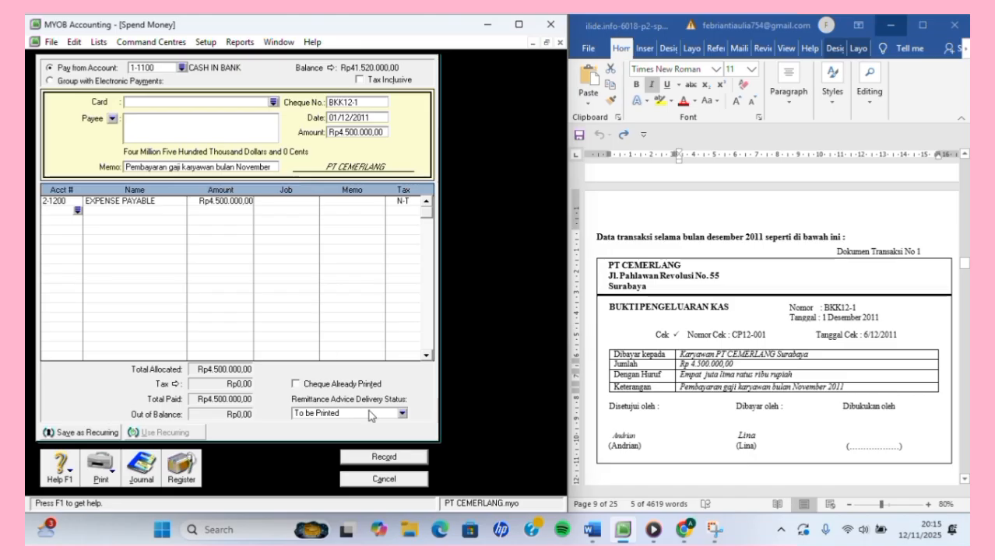
left_click(397, 462)
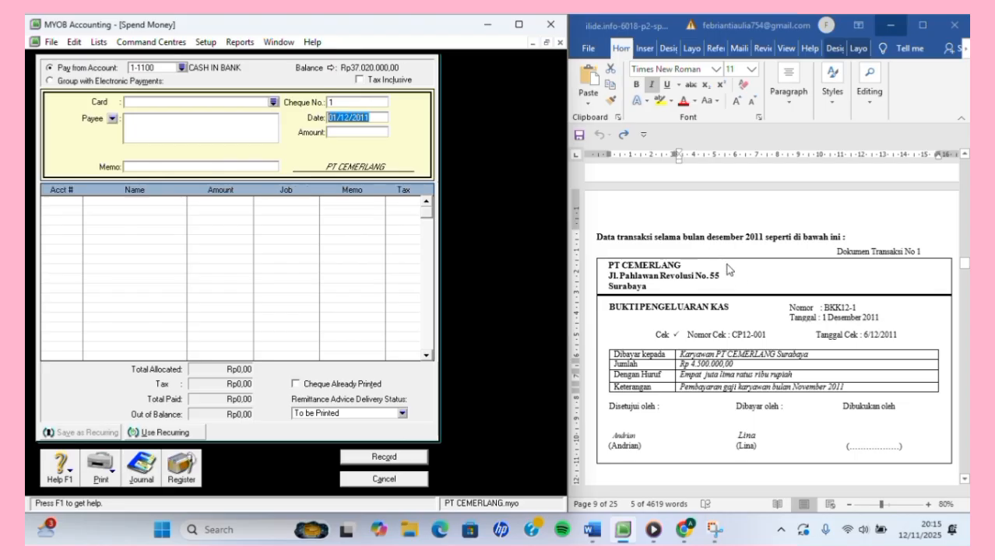
scroll(737, 276, "down", 5)
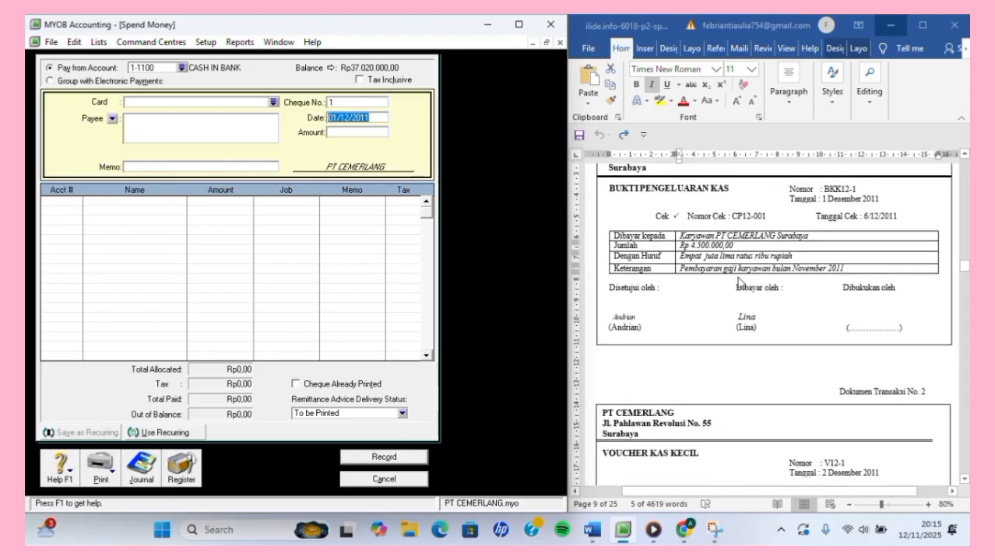
scroll(737, 277, "down", 3)
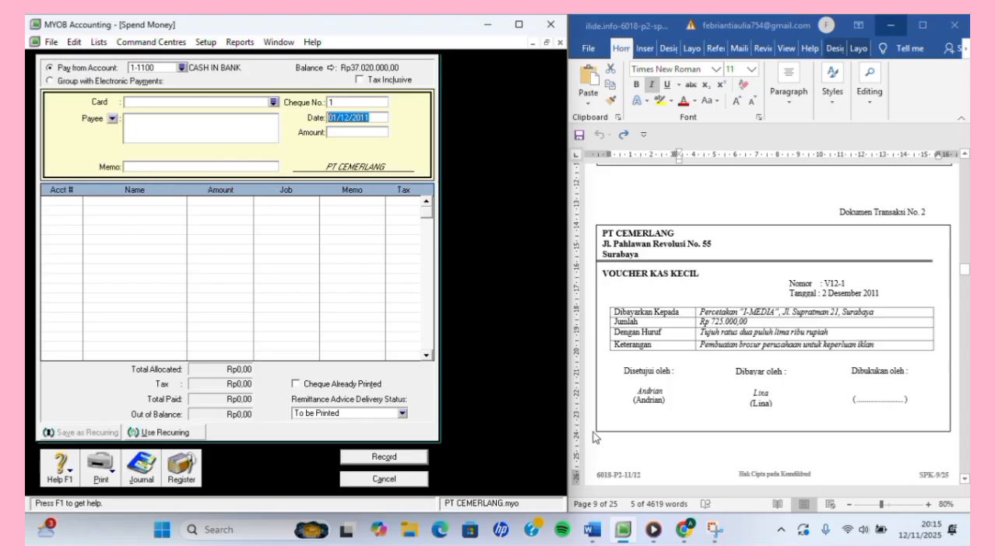
left_click(384, 478)
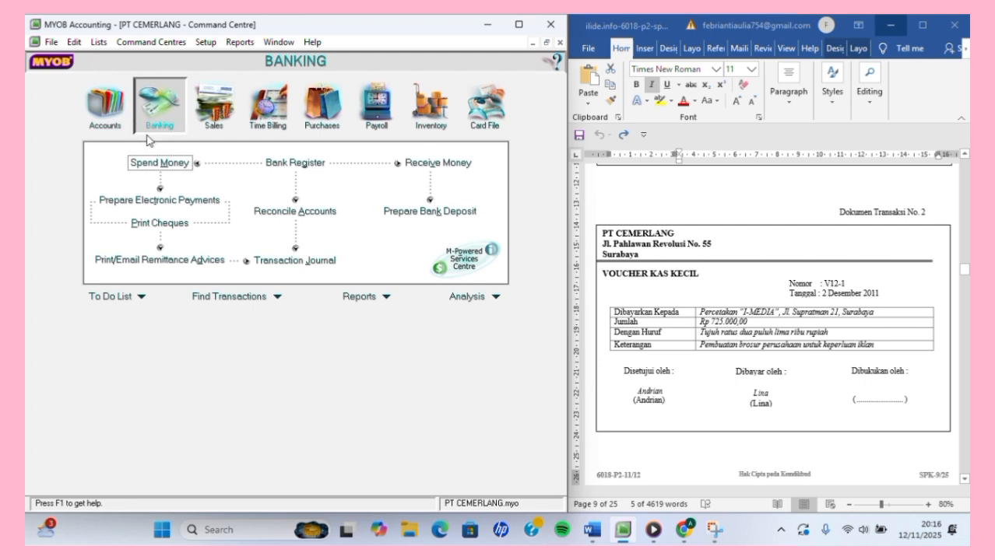
Start a new Spend Money payment from 1-1200 PETTY CASH.
left_click(154, 161)
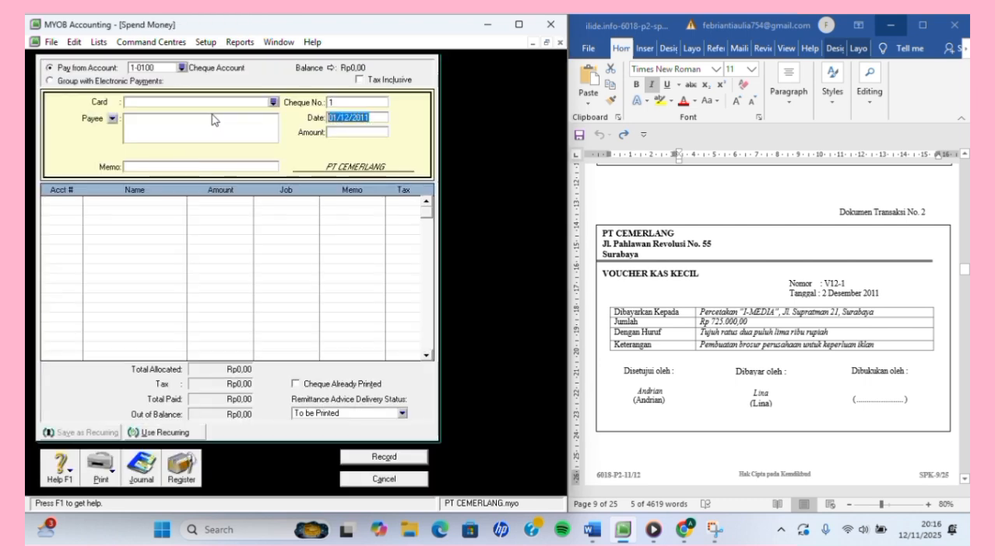
left_click(181, 69)
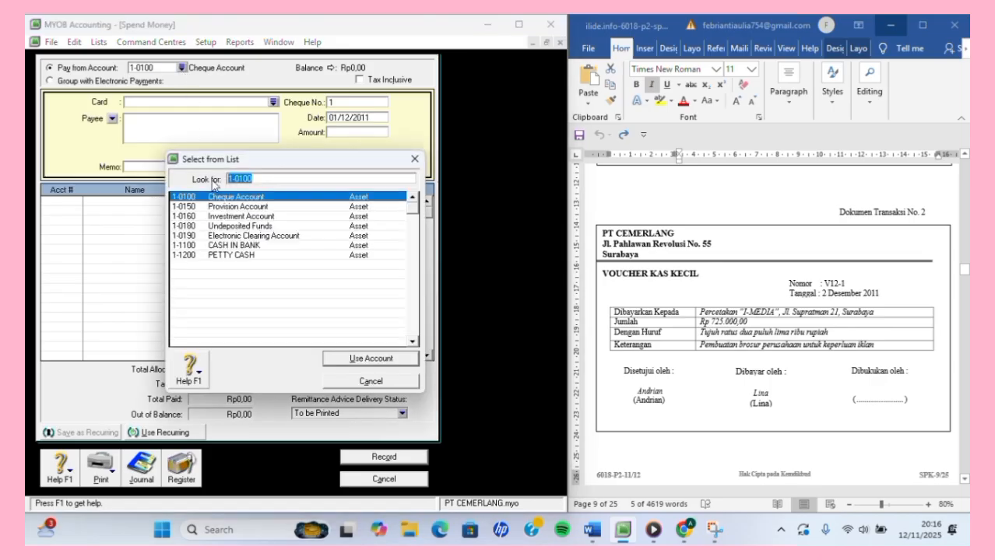
left_click(237, 254)
left_click(365, 359)
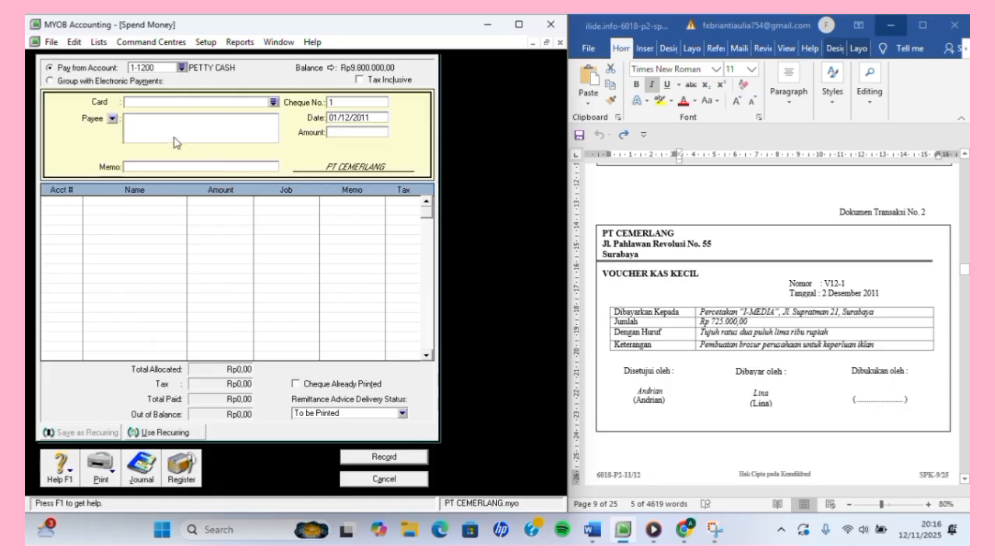
Set the payment's cheque number to V12-1.
left_click(350, 104)
key("BackSpace")
type("V12-1")
key("Tab")
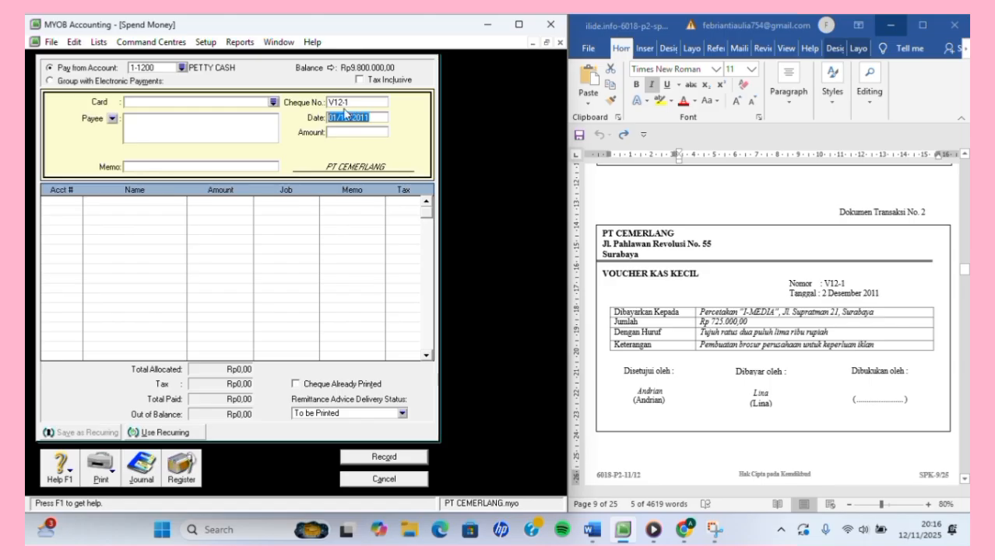
Date the payment 02/12/2011 with an amount of Rp725.000,00.
left_click(337, 117)
key("BackSpace")
key("BackSpace")
type("2")
key("Tab")
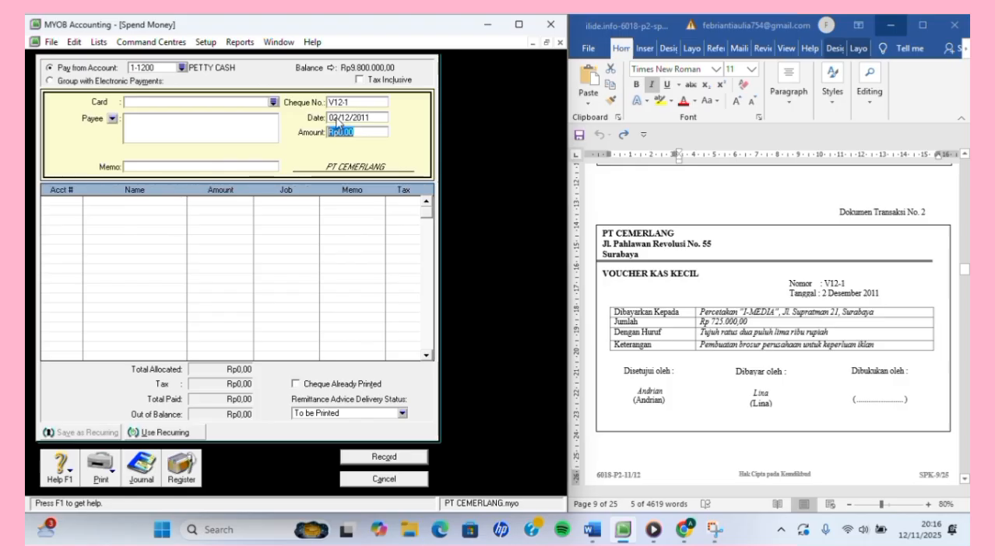
type("725000")
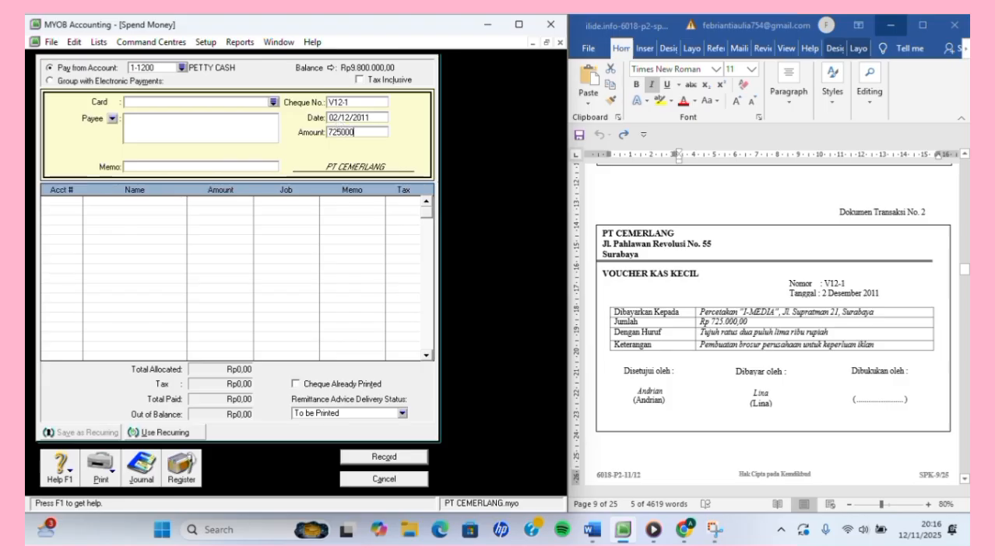
key("Tab")
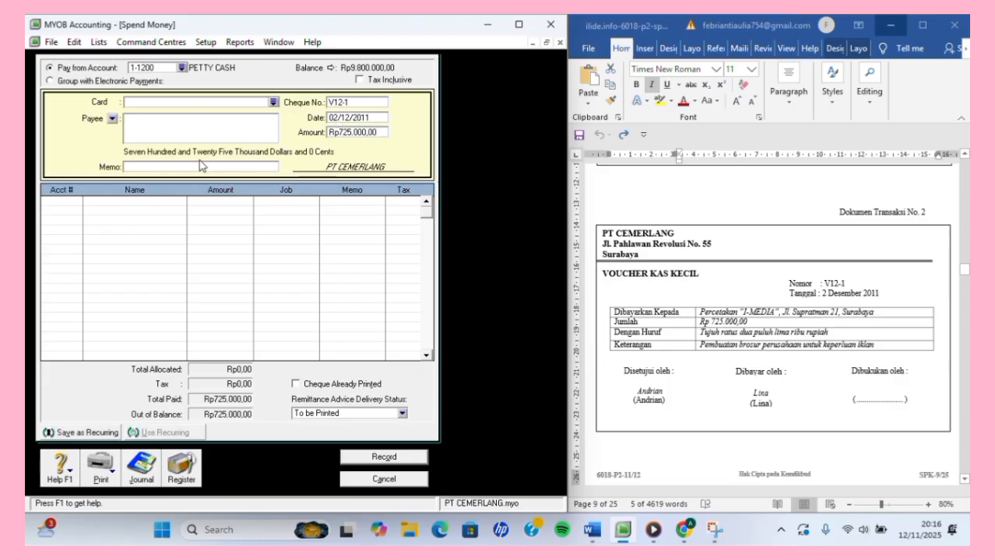
left_click(162, 168)
left_click(703, 351)
left_click(703, 352)
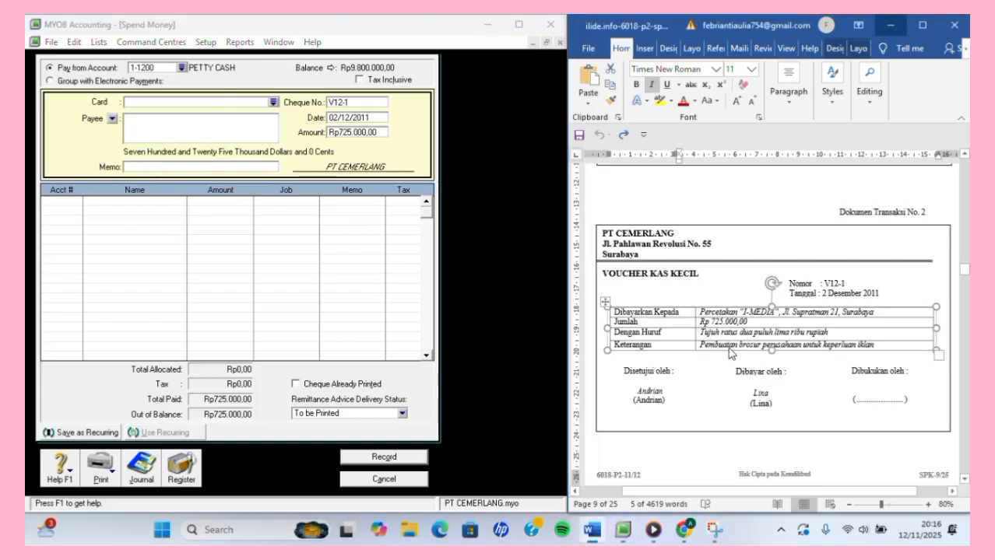
left_click(706, 348)
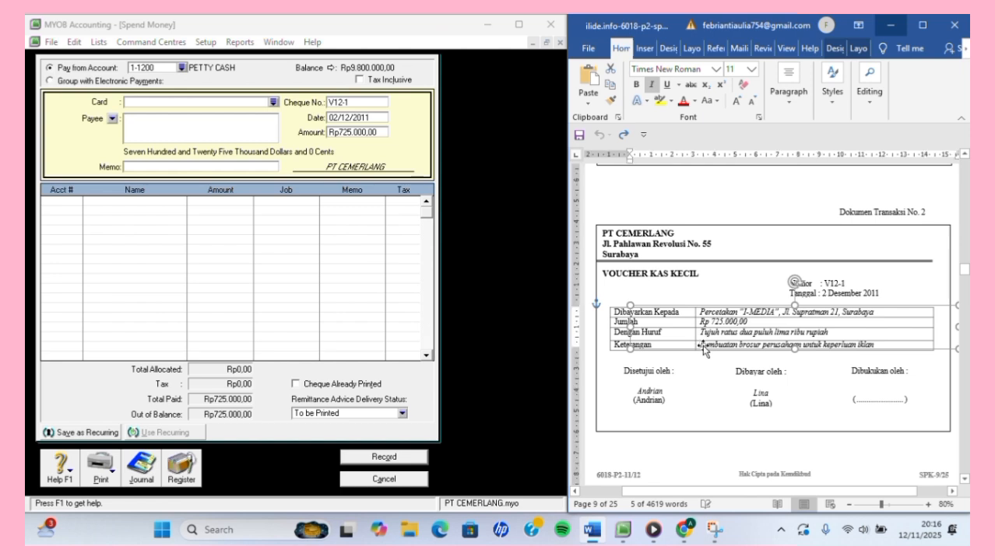
mouse_move(707, 346)
left_mouse_down()
mouse_move(787, 348)
mouse_move(701, 354)
left_mouse_up()
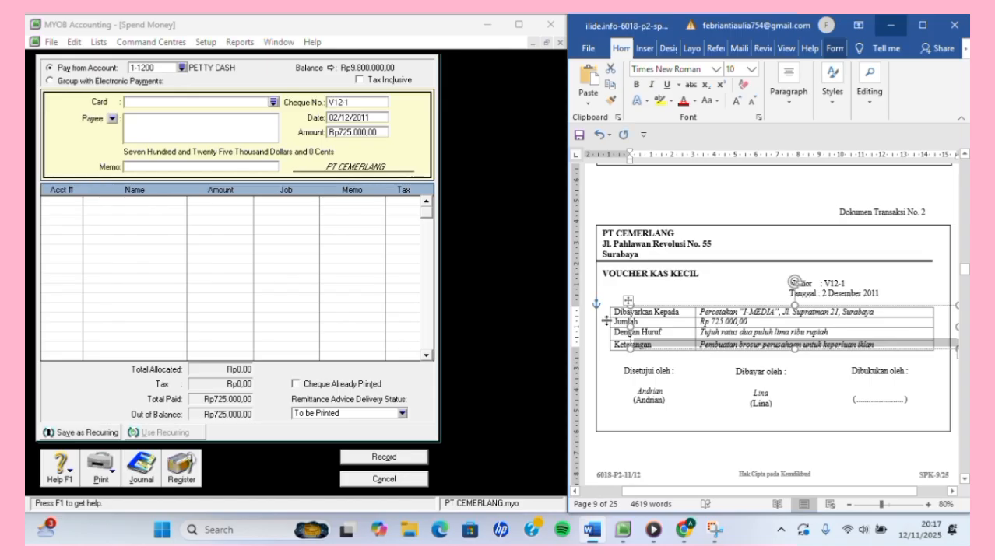
left_click(166, 169)
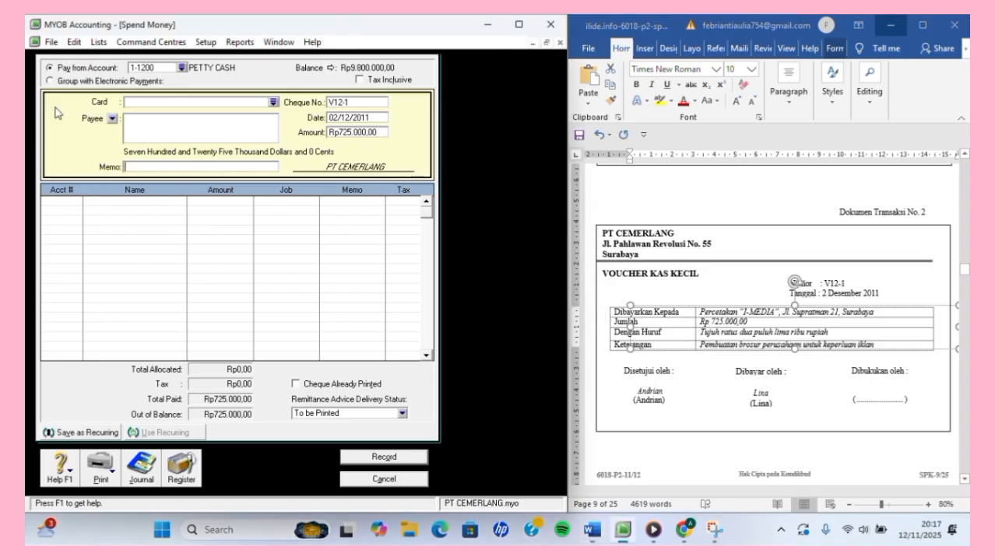
left_click(701, 345)
left_click_drag(701, 347, 812, 351)
double_click(713, 345)
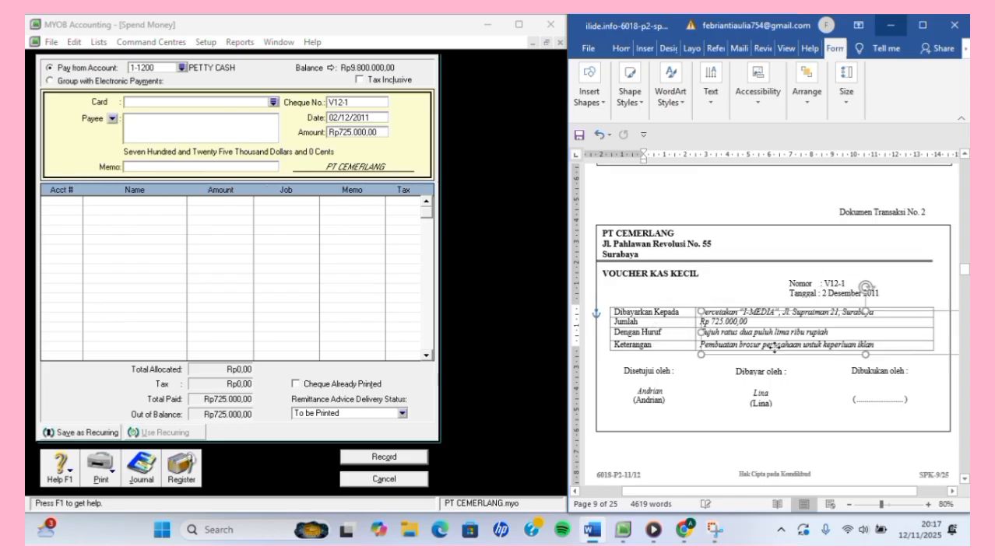
left_click(598, 137)
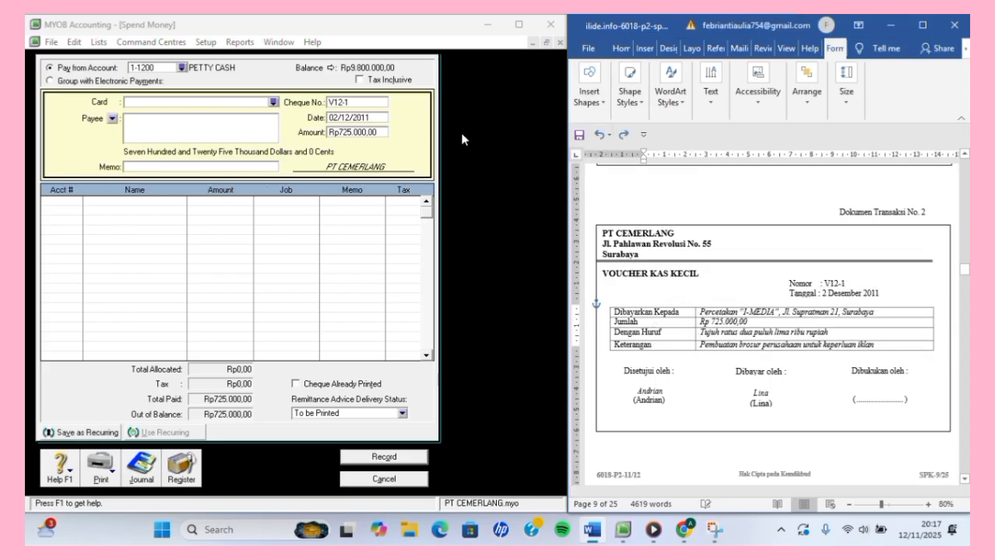
Type memo PEMBUATAN BROSUR PERUSAHAAN, charge Rp725.000,00 to 6-1000 ADVERTISING EXPENSES, and preview the journal recap.
left_click(196, 165)
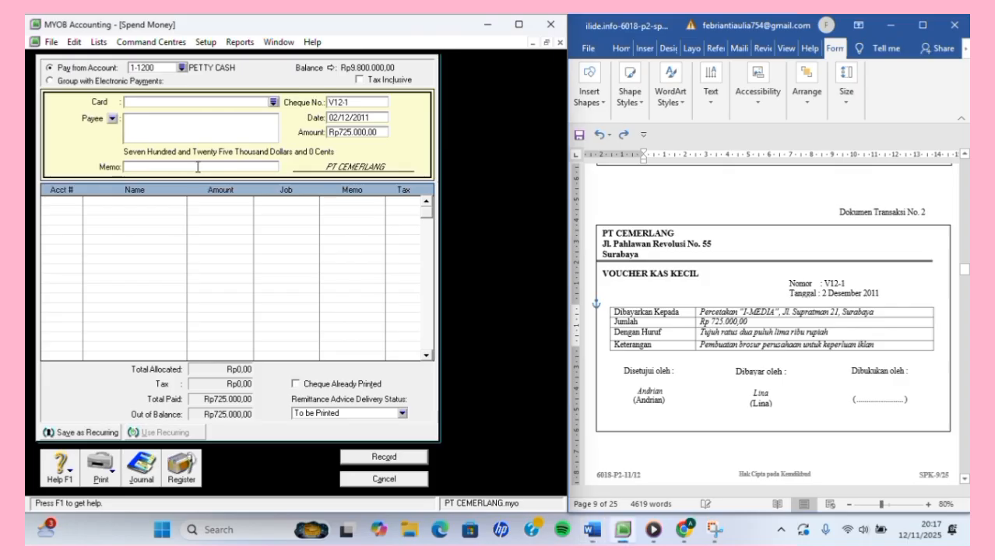
type("PEMBU")
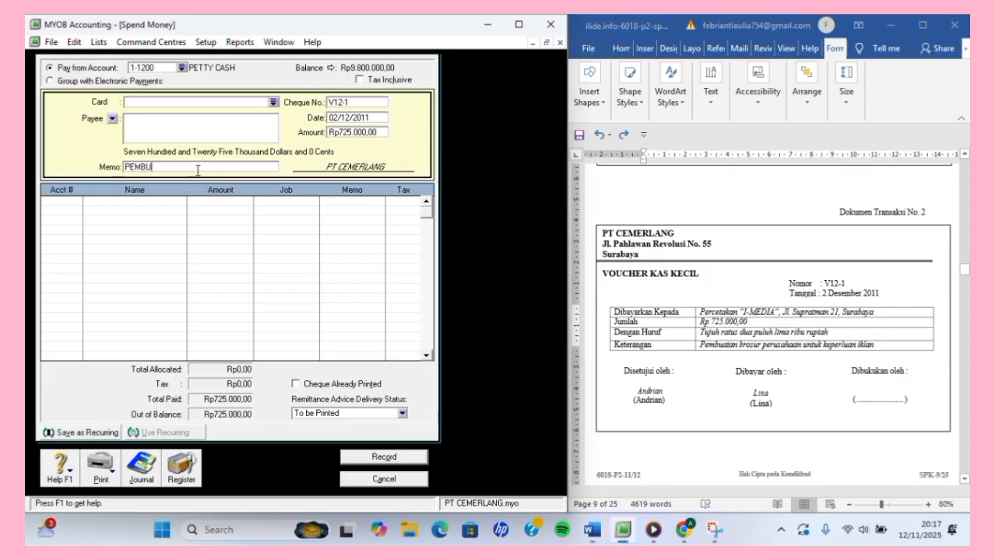
type("ATAN BROSUR PERUSAHAAN")
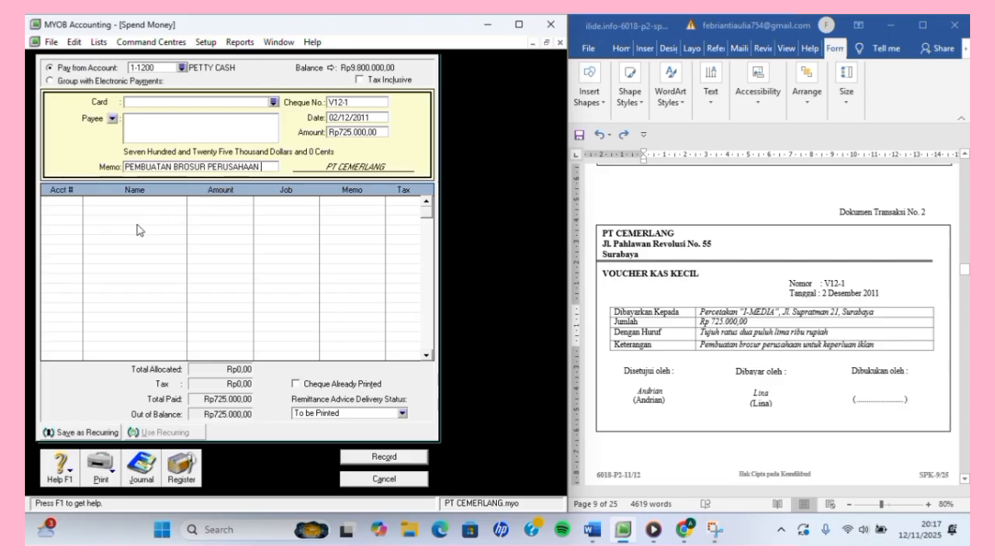
left_click(74, 202)
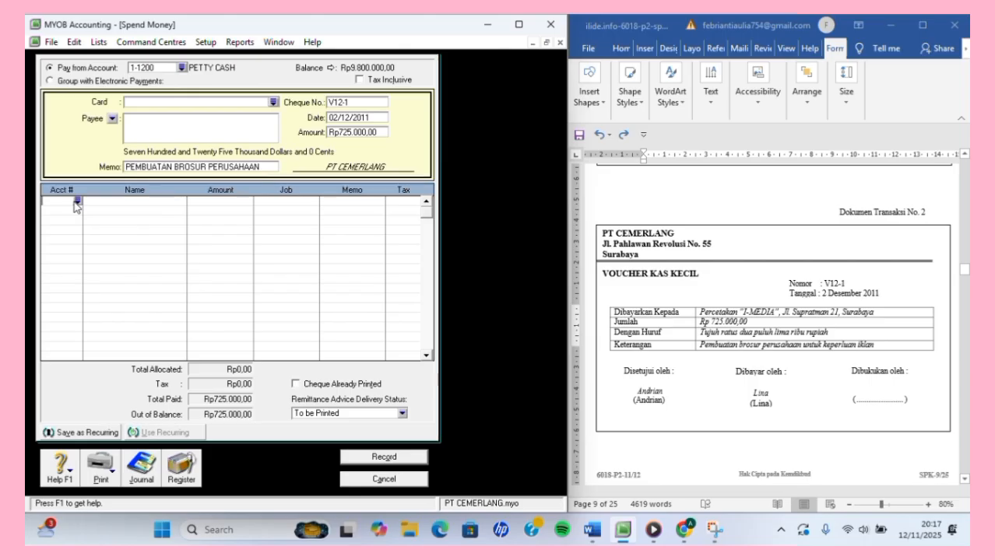
left_click(78, 201)
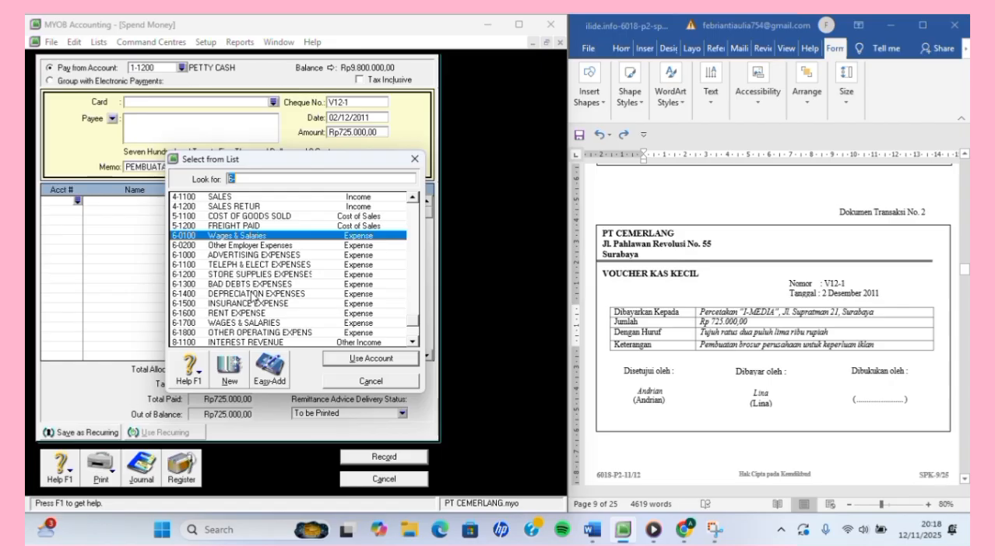
type("6-1000")
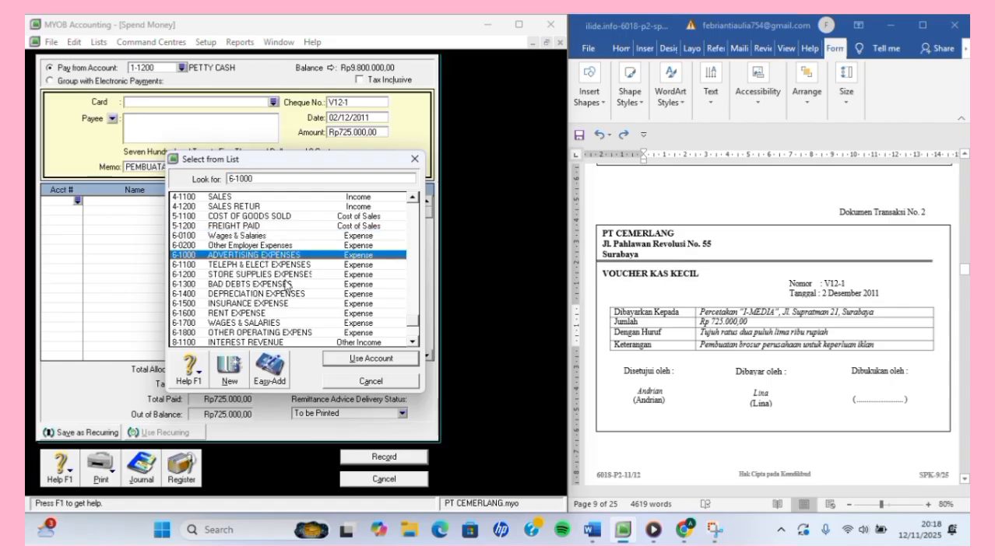
left_click(363, 359)
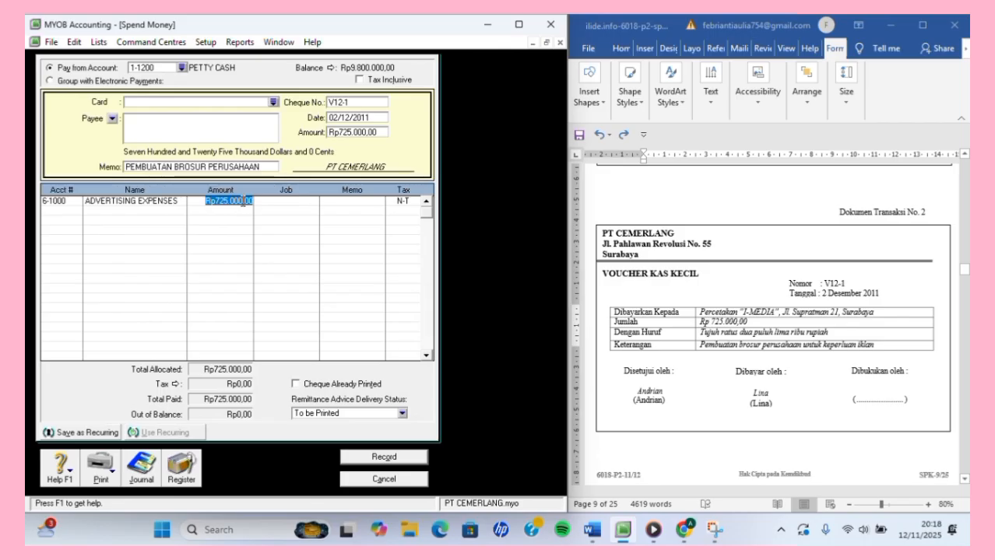
key("Return")
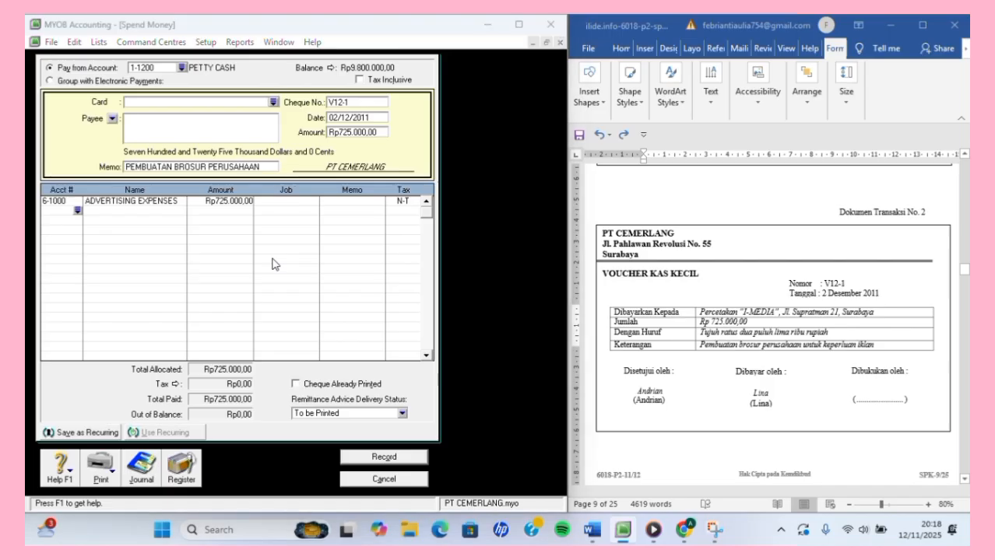
key("ctrl+r")
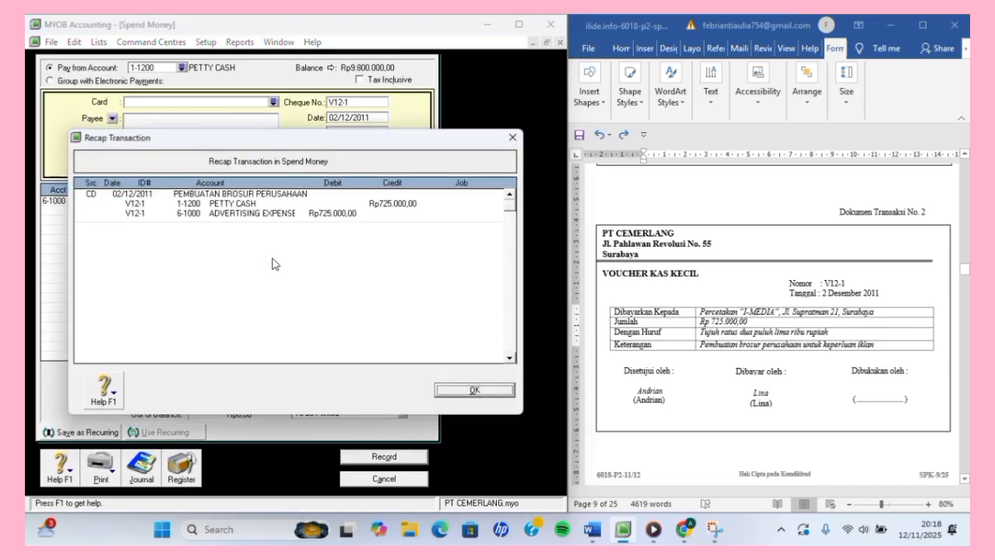
Record the V12-1 advertising payment, leaving petty cash at Rp9.075.000,00, and close Spend Money.
left_click(484, 389)
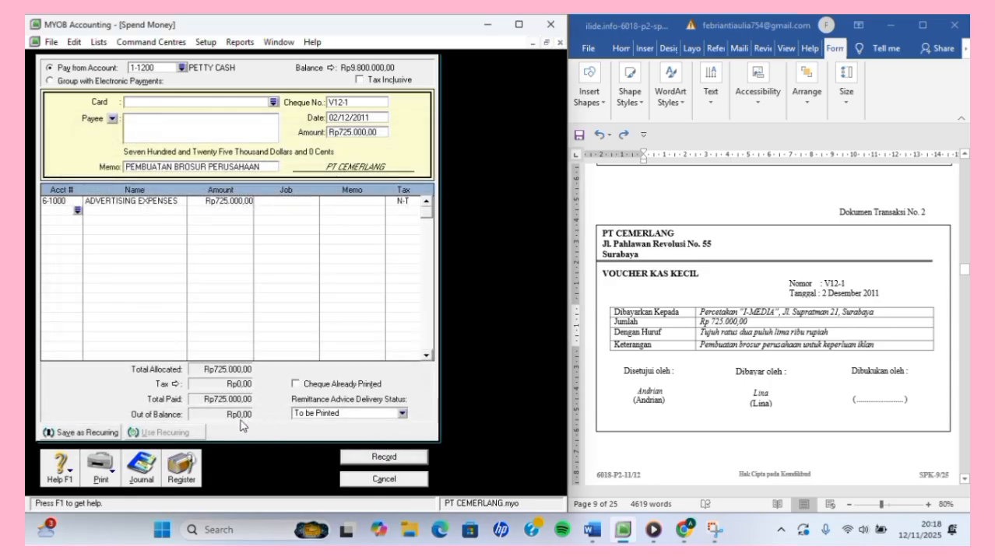
left_click(389, 458)
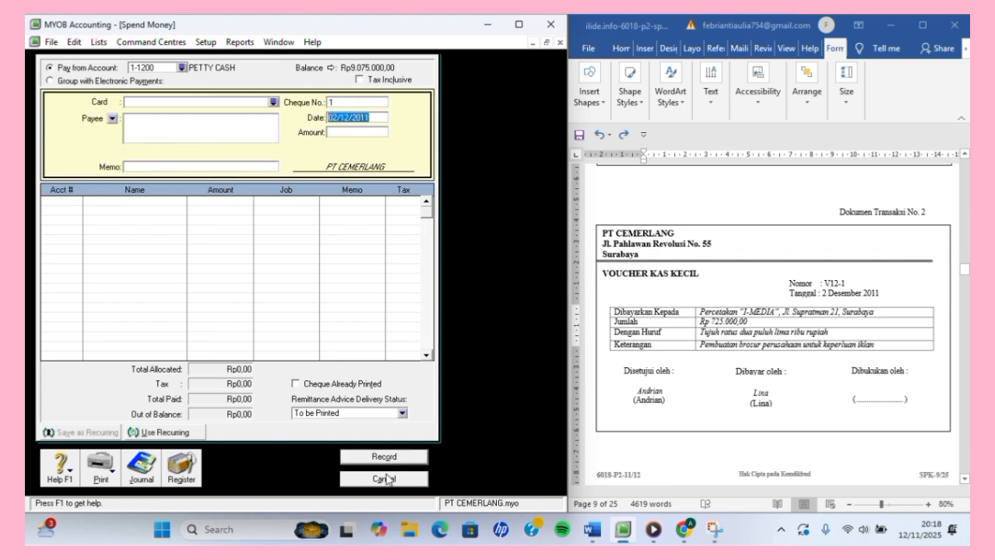
left_click(387, 479)
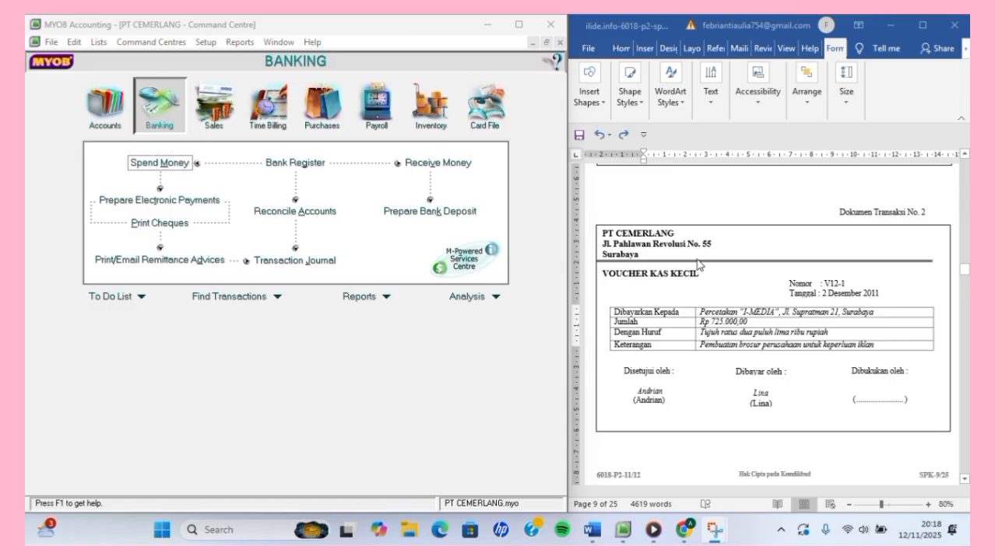
scroll(734, 289, "down", 5)
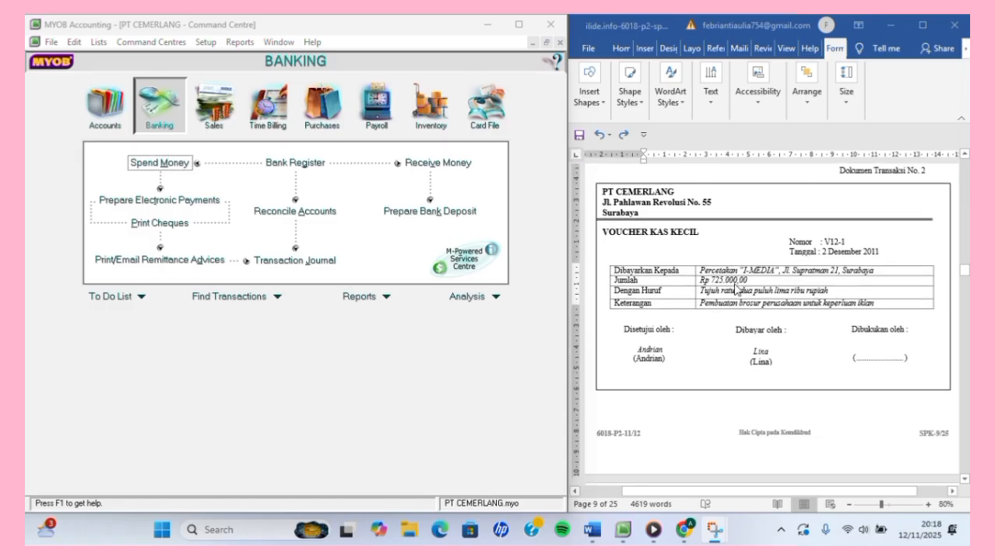
scroll(734, 290, "down", 3)
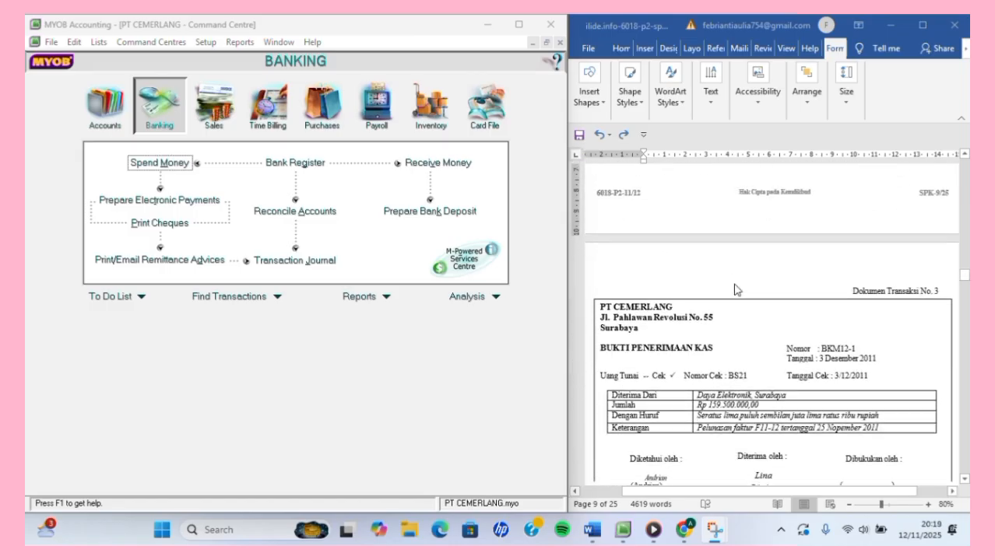
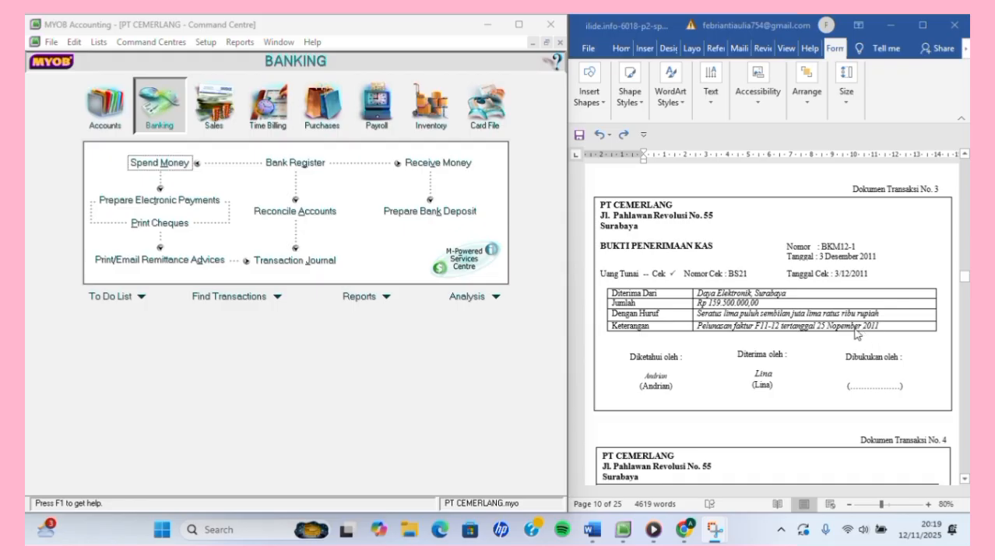
Open Receive Payments from the Sales command centre, depositing to 1-1100 CASH IN BANK.
left_click(214, 109)
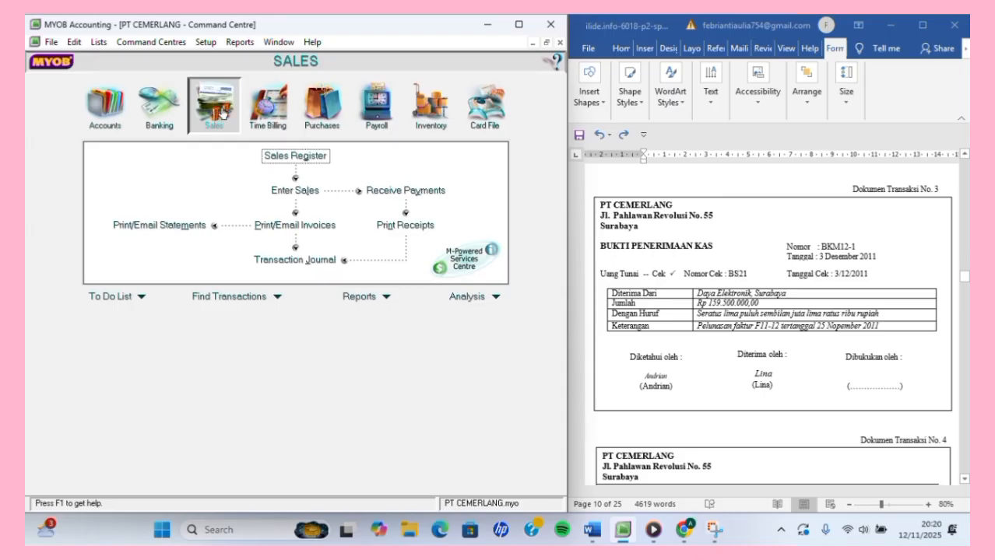
left_click(403, 191)
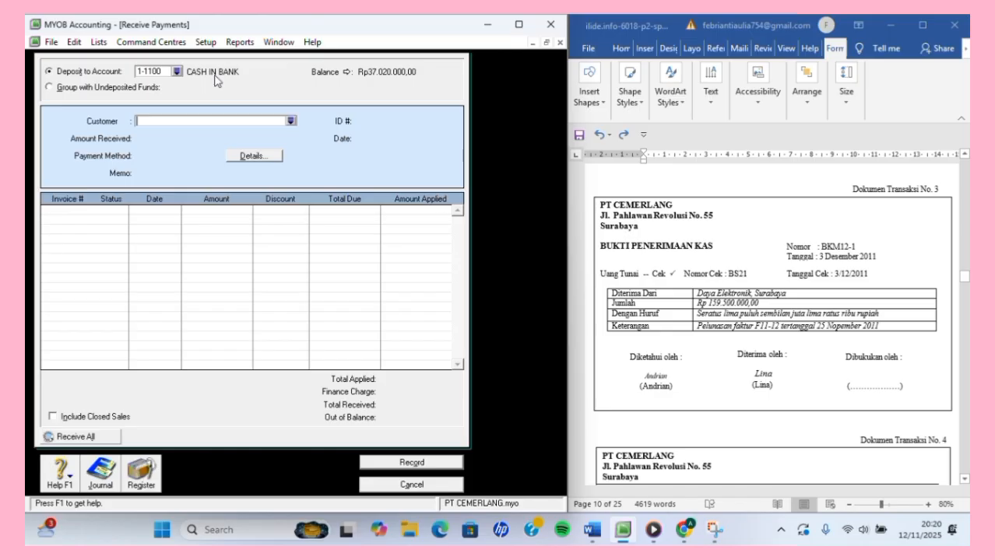
Choose customer Daya Elektronik and enter Rp159.500.000 as the amount received.
left_click(291, 122)
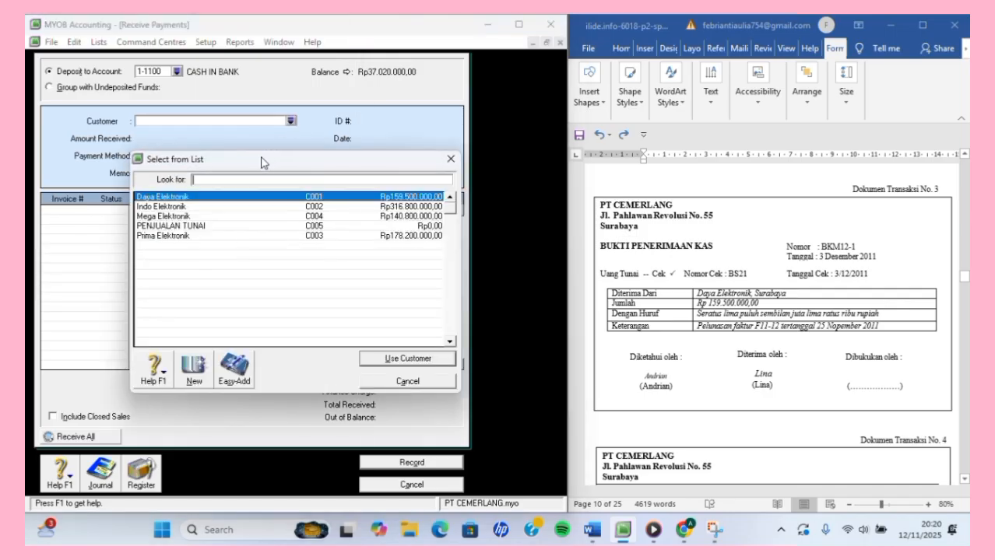
left_click(387, 359)
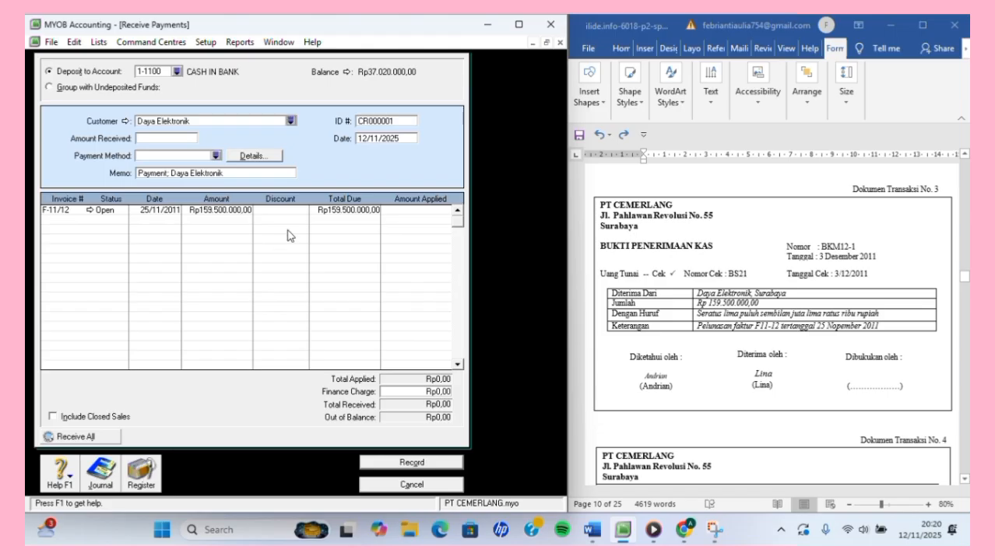
left_click(160, 138)
type("15")
type("500.000")
key("Tab")
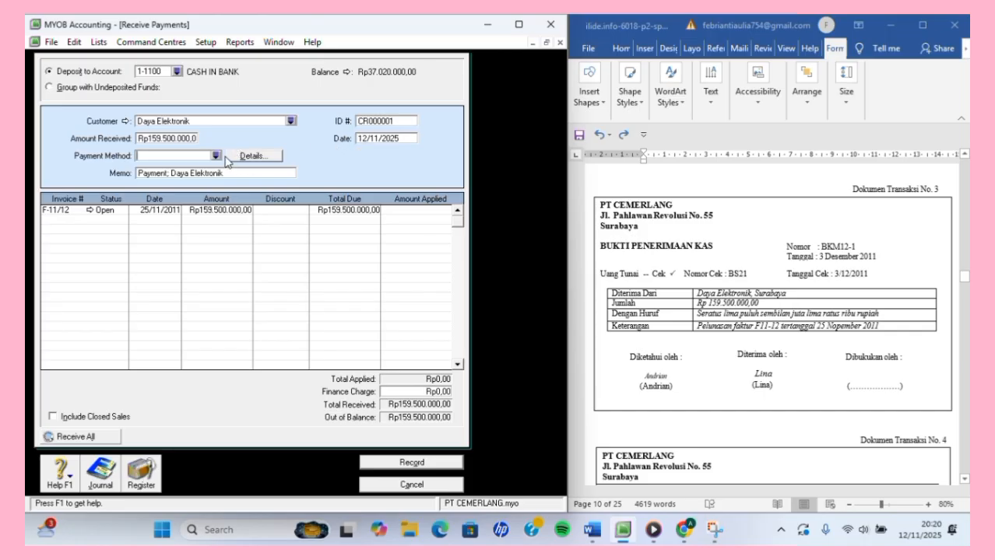
Set the receipt ID to BKM12-1 and the date to 03/12/2011.
left_click(402, 122)
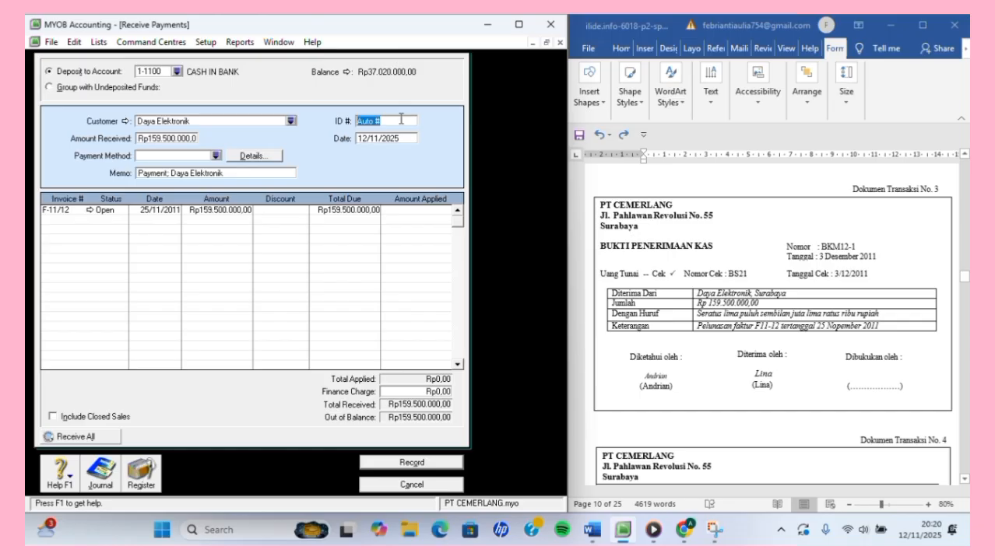
type("BKM12-1")
left_click(368, 140)
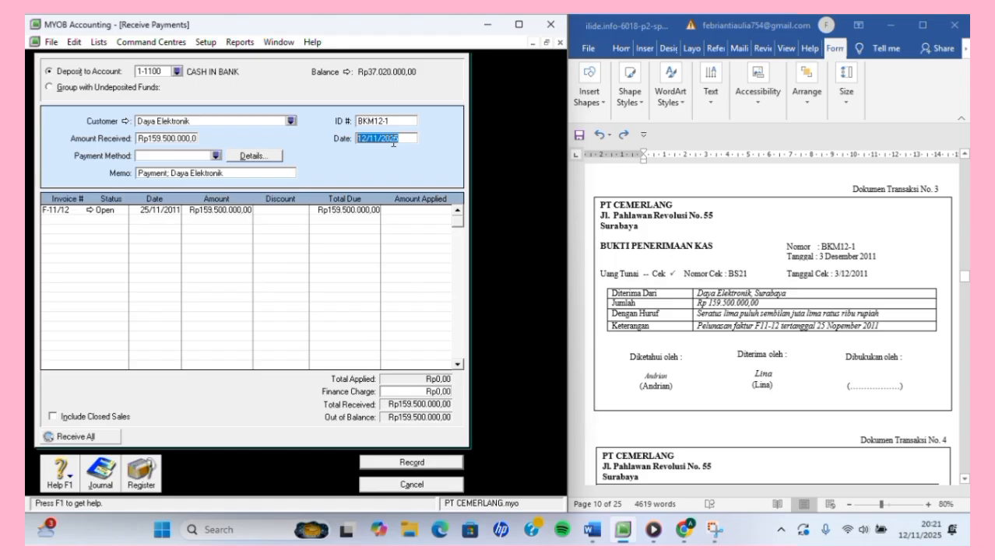
type("3/12/2011")
key("Tab")
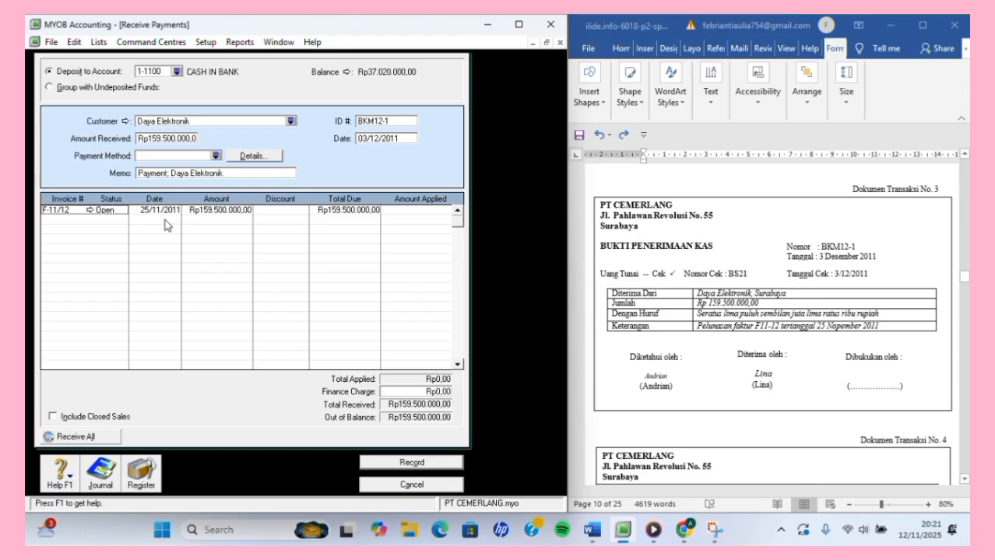
Apply the full Rp159.500.000 to invoice F-11/12 and record the receipt.
left_click(398, 215)
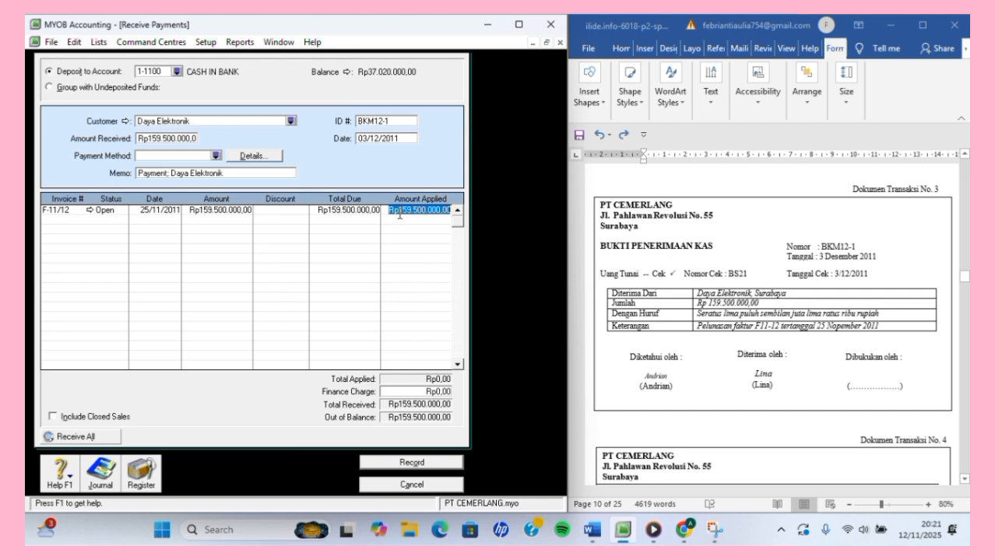
key("Tab")
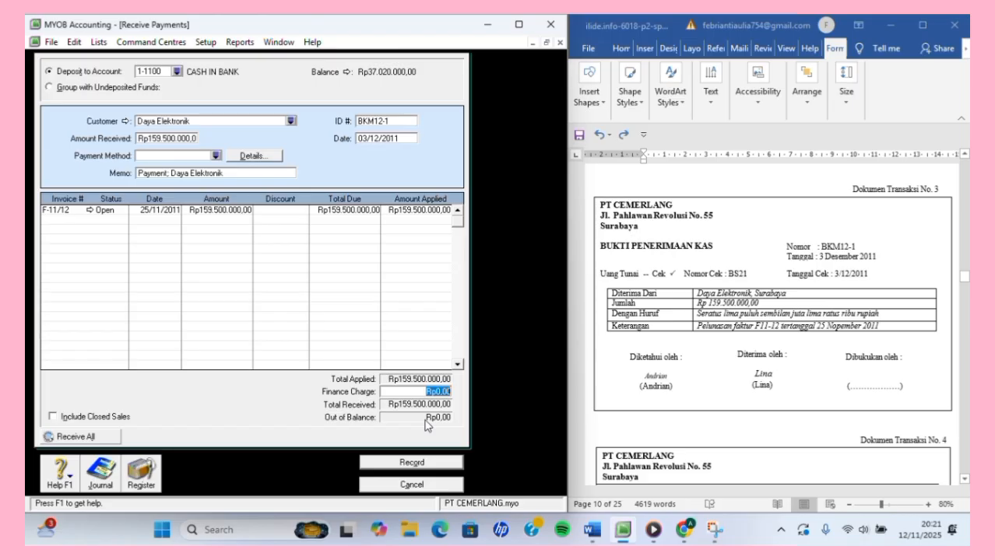
left_click(403, 465)
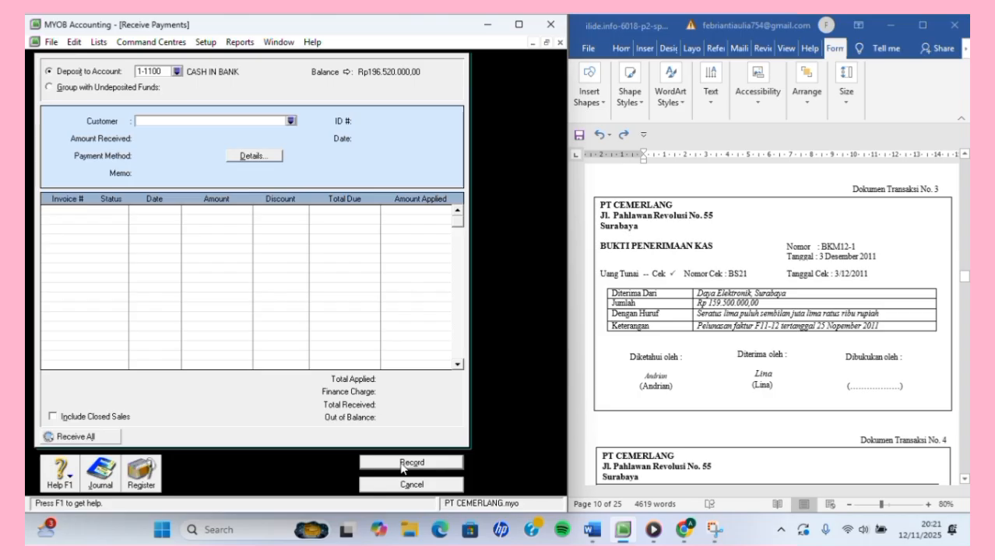
Close Receive Payments and start a new Spend Money transaction from the Banking area.
left_click(406, 487)
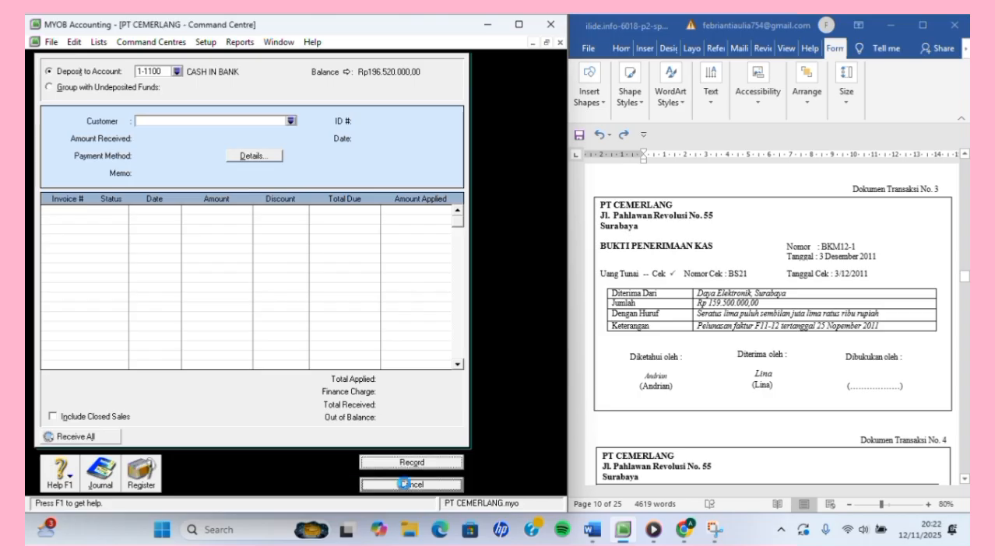
scroll(730, 376, "down", 3)
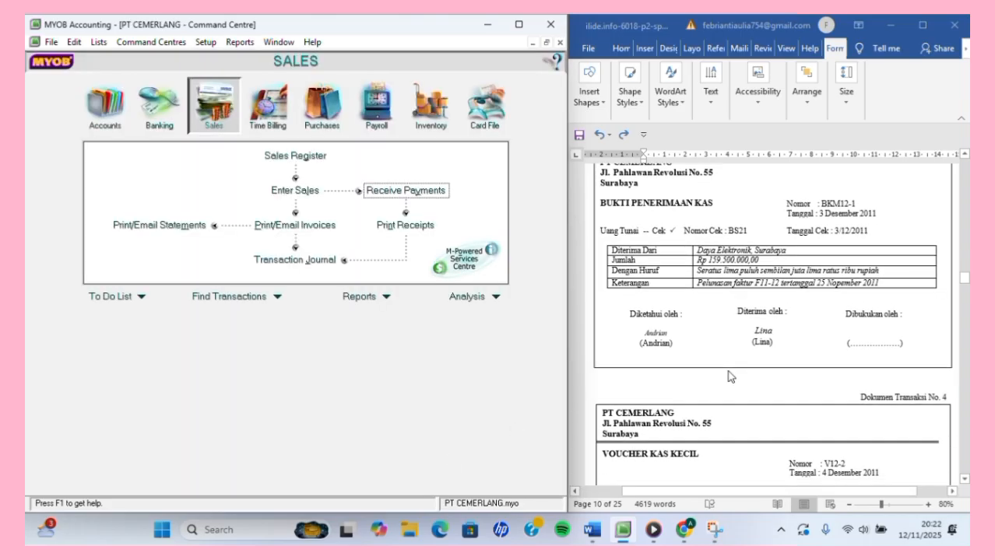
scroll(730, 377, "down", 2)
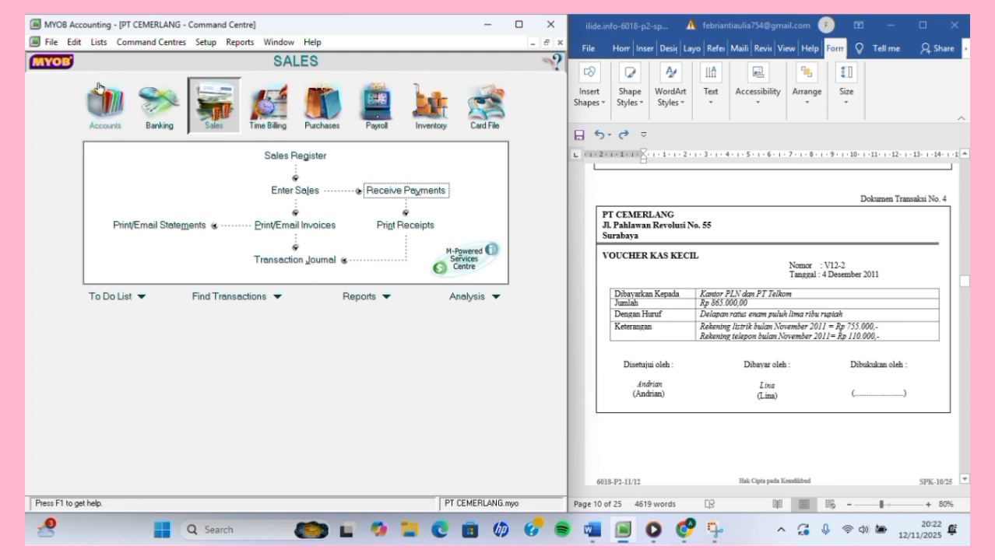
left_click(160, 107)
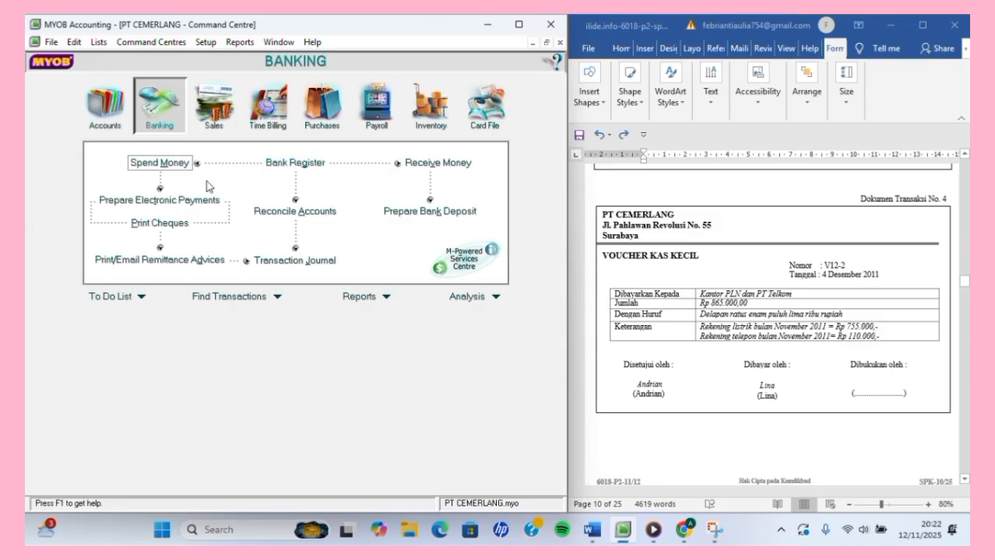
left_click(150, 165)
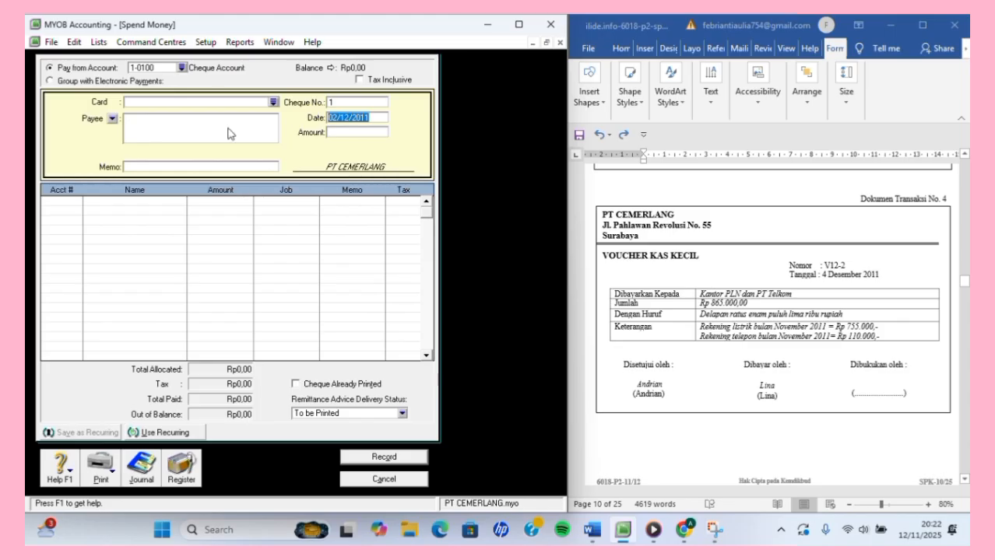
Pay from 1-1200 PETTY CASH with voucher number V12-2.
left_click(182, 68)
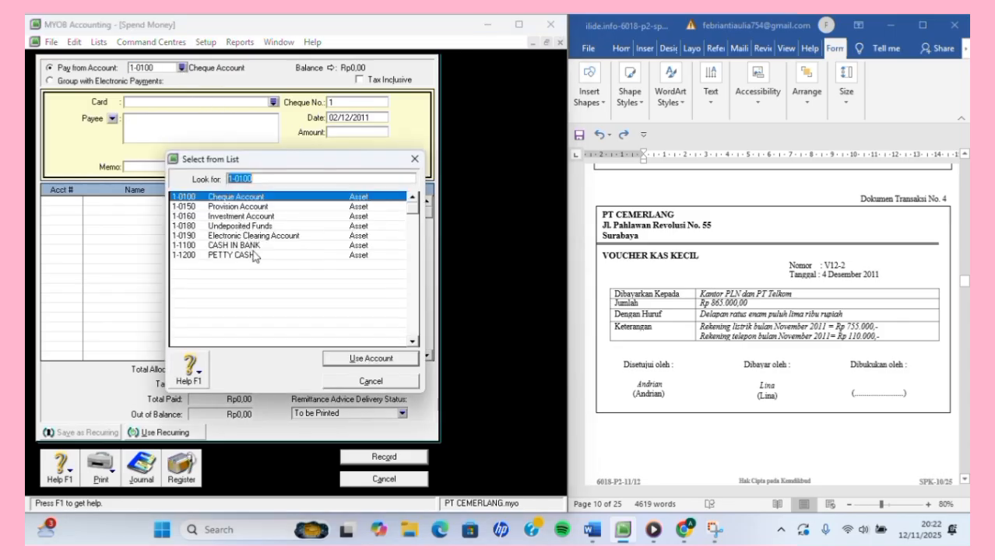
left_click(255, 257)
left_click(377, 360)
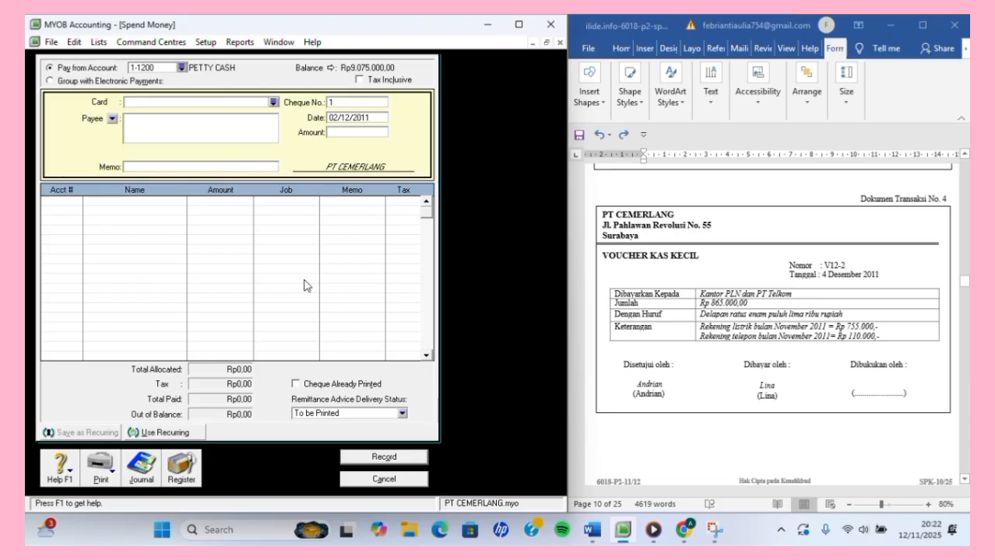
left_click(347, 104)
key("BackSpace")
type("V12-2")
key("Tab")
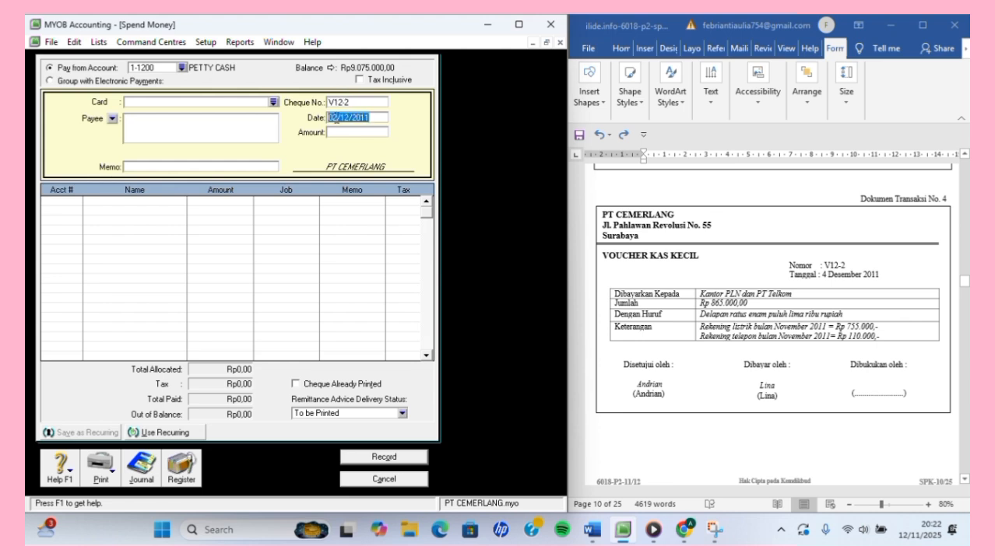
Date the payment 04/12/2011, amount Rp865.000,00, memo REKENING LISTRIK DAN TELEPON.
left_click(334, 118)
key("BackSpace")
type("4")
key("BackSpace")
key("Tab")
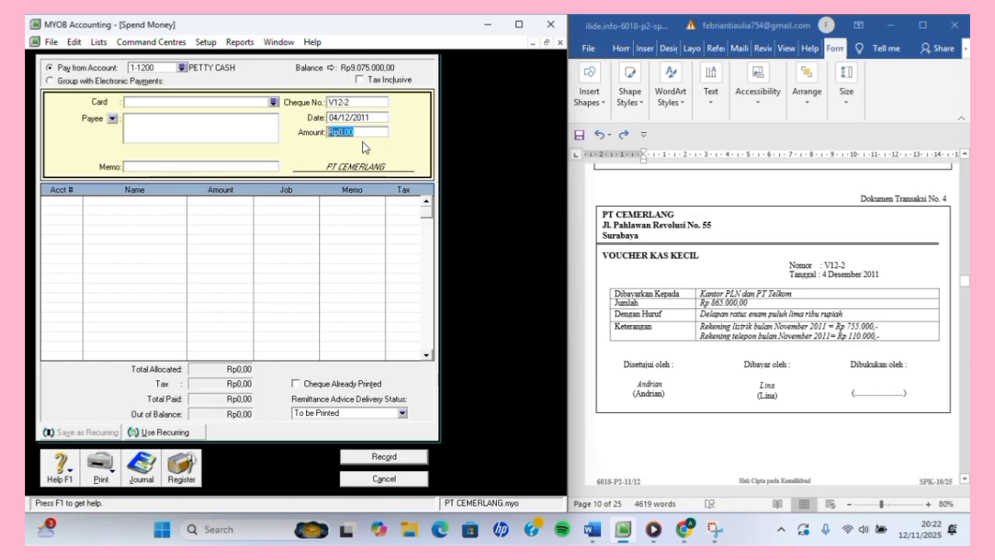
type("865")
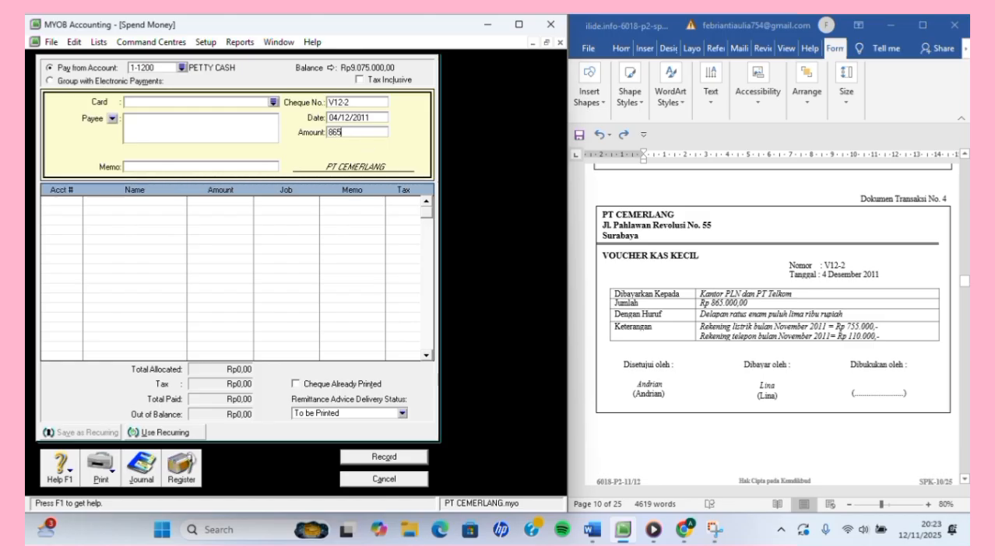
type("000")
key("Tab")
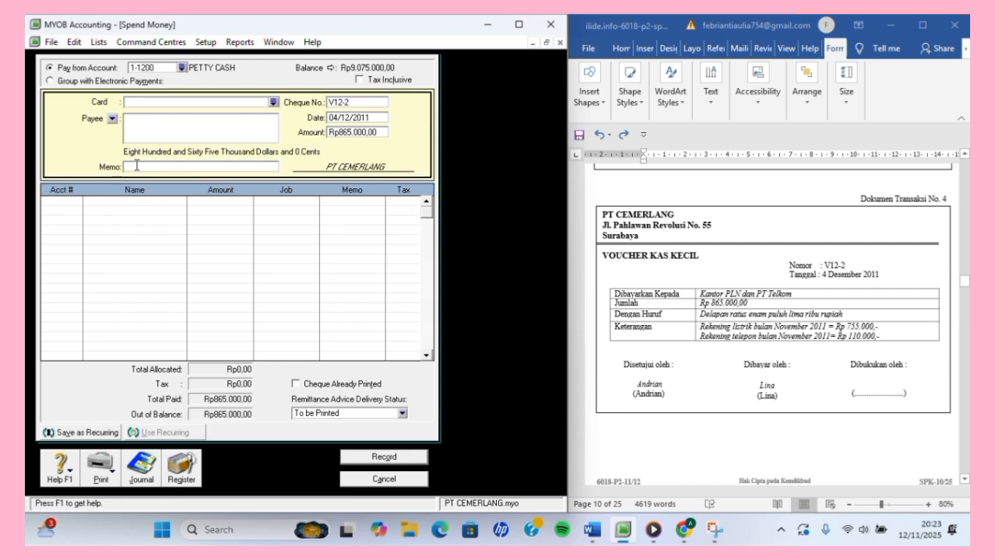
type("REKENING LISTRIK DAN TELEPON")
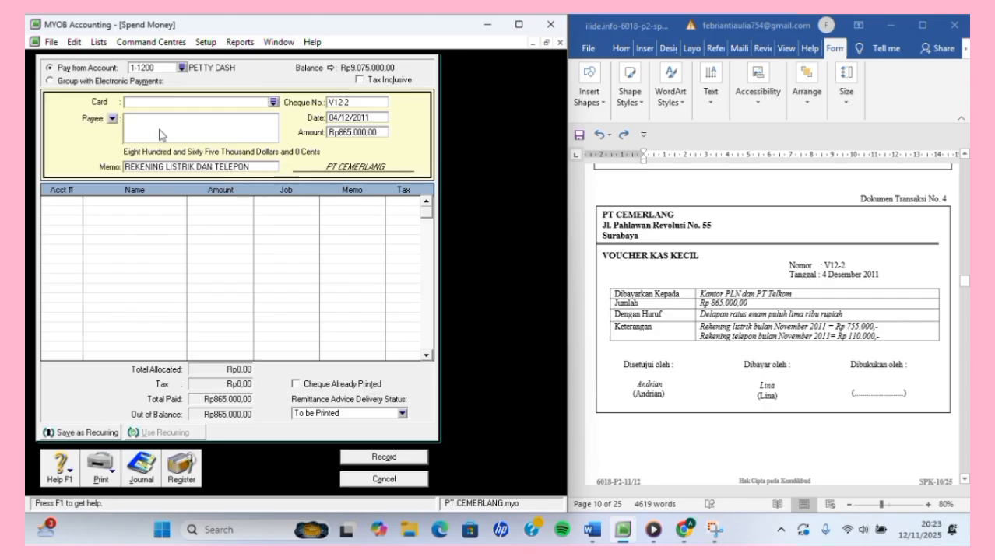
Charge the Rp865.000,00 to 2-1200 EXPENSE PAYABLE, record voucher V12-2 and close Spend Money.
left_click(71, 206)
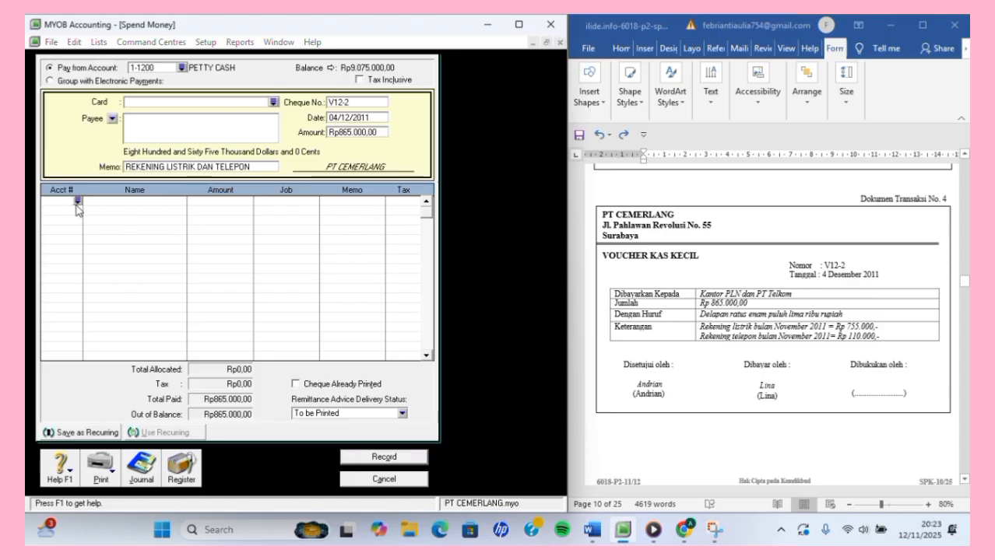
type("6")
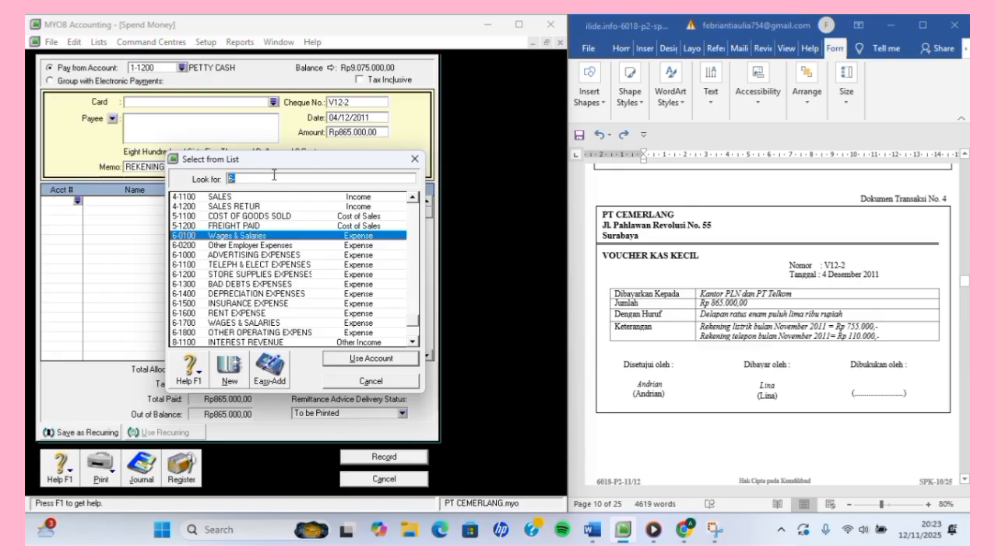
key("BackSpace")
type("2-")
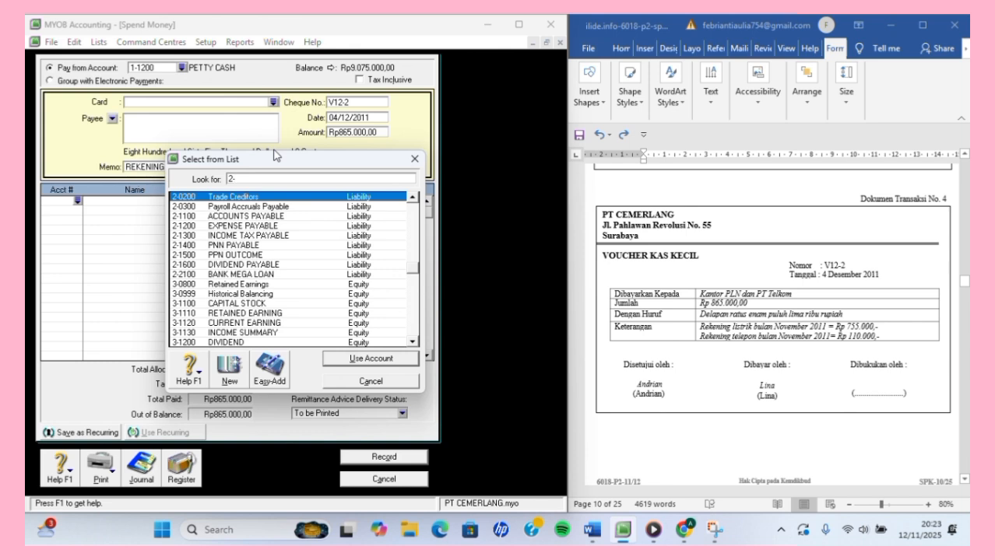
left_click(243, 226)
left_click(332, 357)
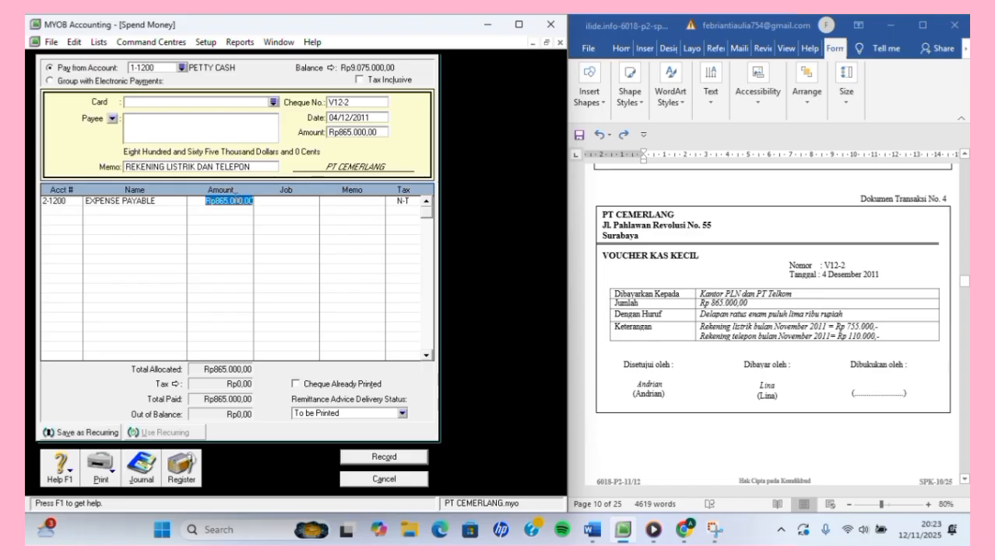
key("Return")
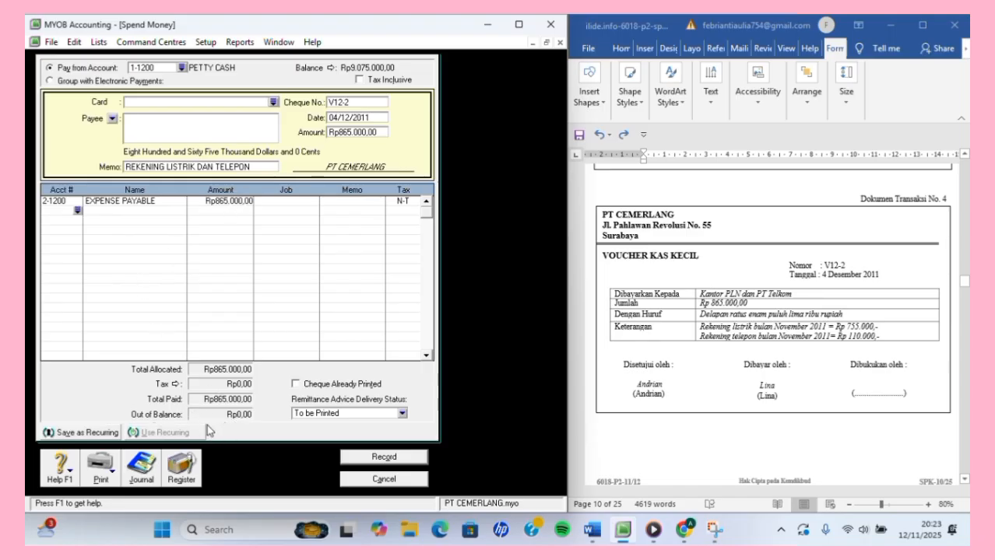
left_click(383, 457)
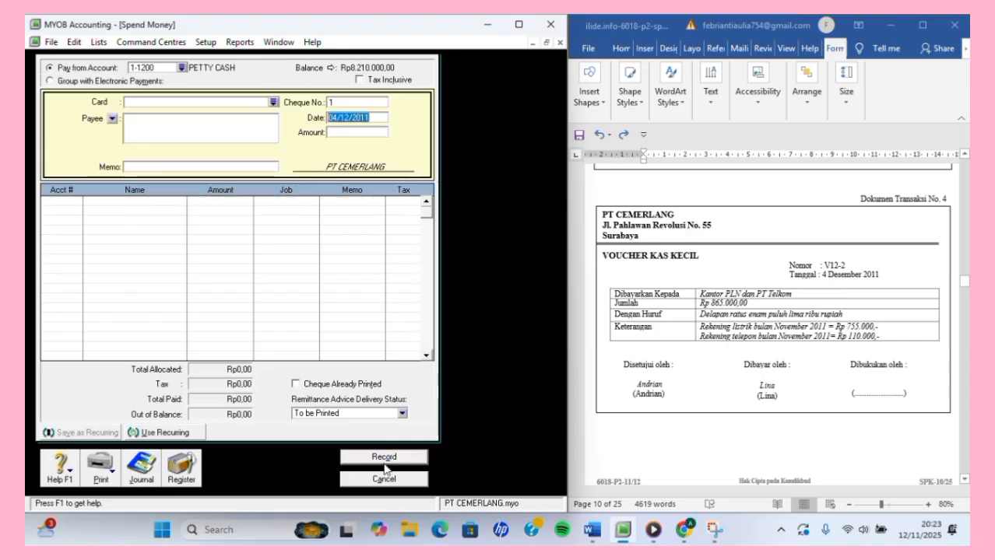
left_click(392, 479)
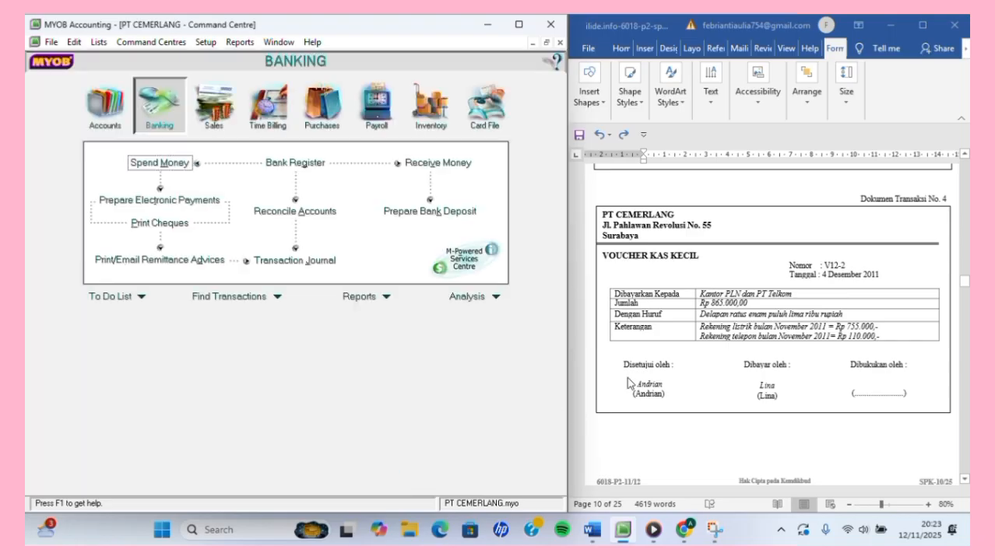
Switch the Command Centre from Banking to the Sales functions.
scroll(770, 334, "down", 2)
scroll(769, 331, "down", 12)
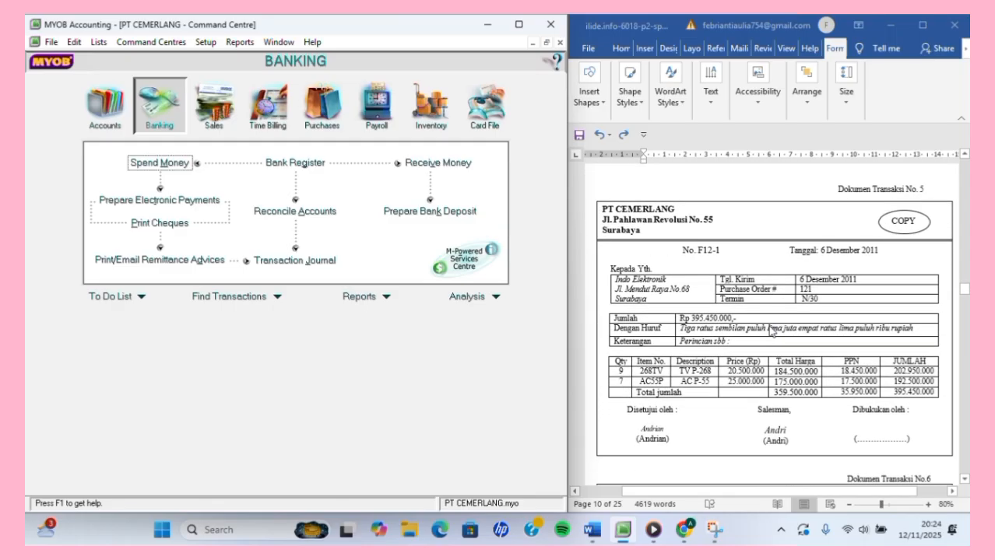
scroll(771, 331, "down", 1)
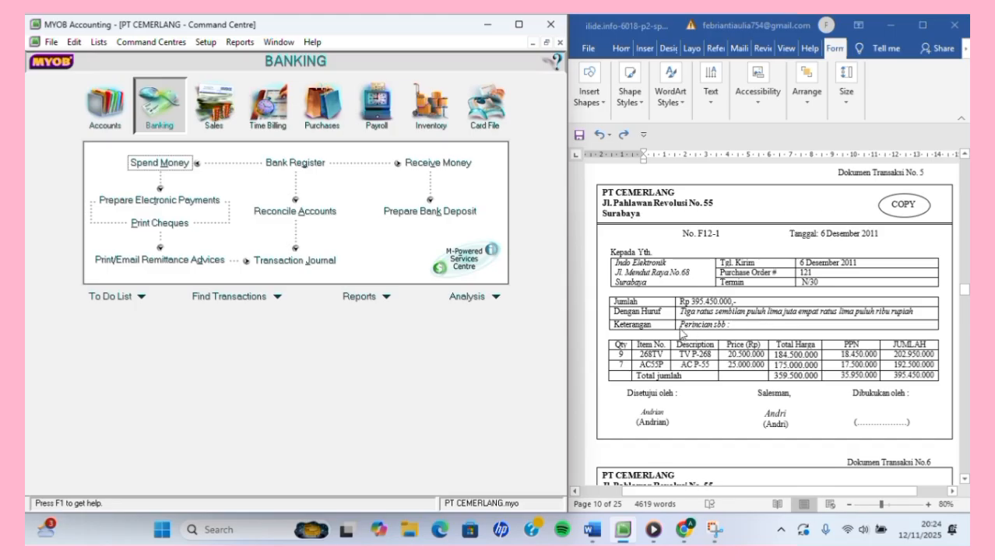
scroll(777, 255, "up", 1)
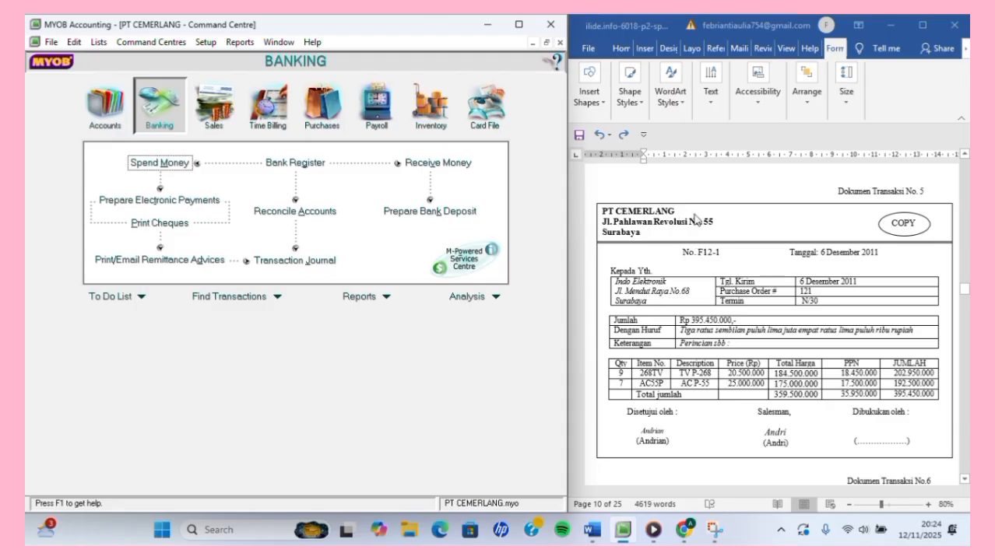
left_click(214, 113)
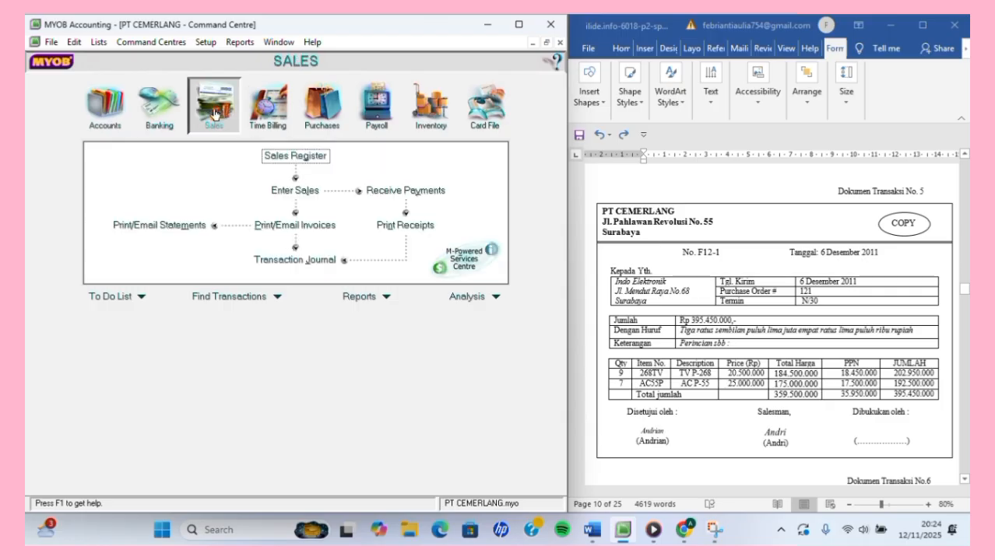
Start an Item-layout sales invoice and select customer Indo Elektronik.
left_click(297, 191)
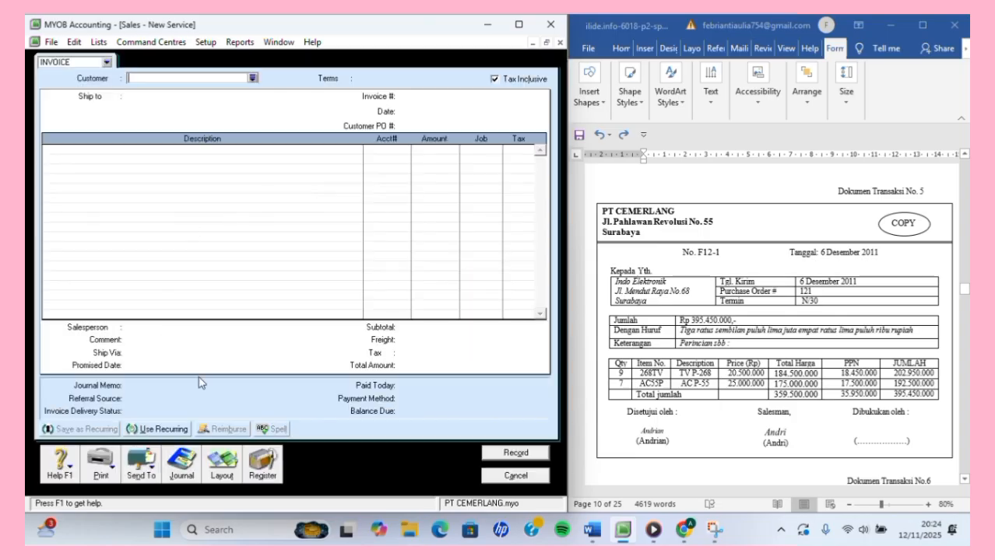
left_click(224, 464)
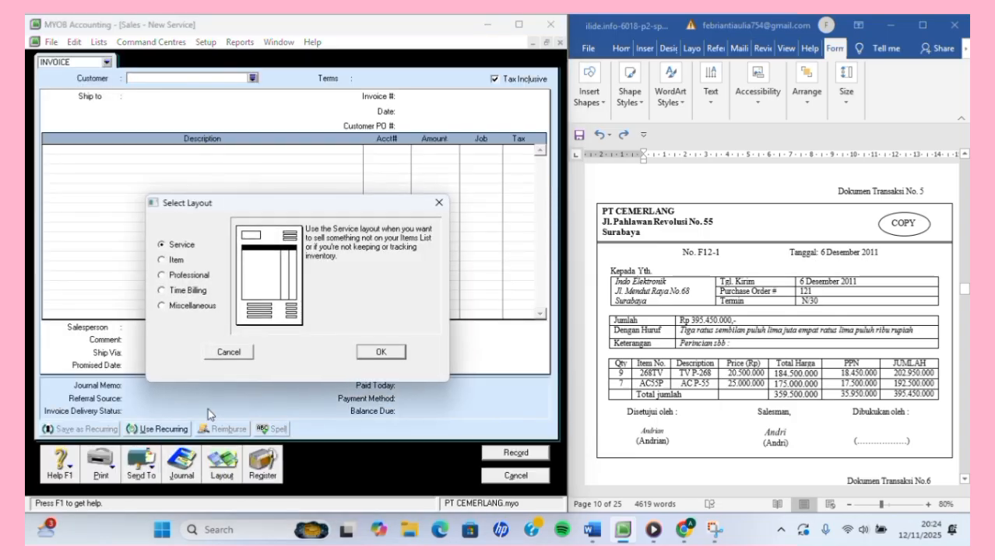
left_click(162, 260)
left_click(381, 352)
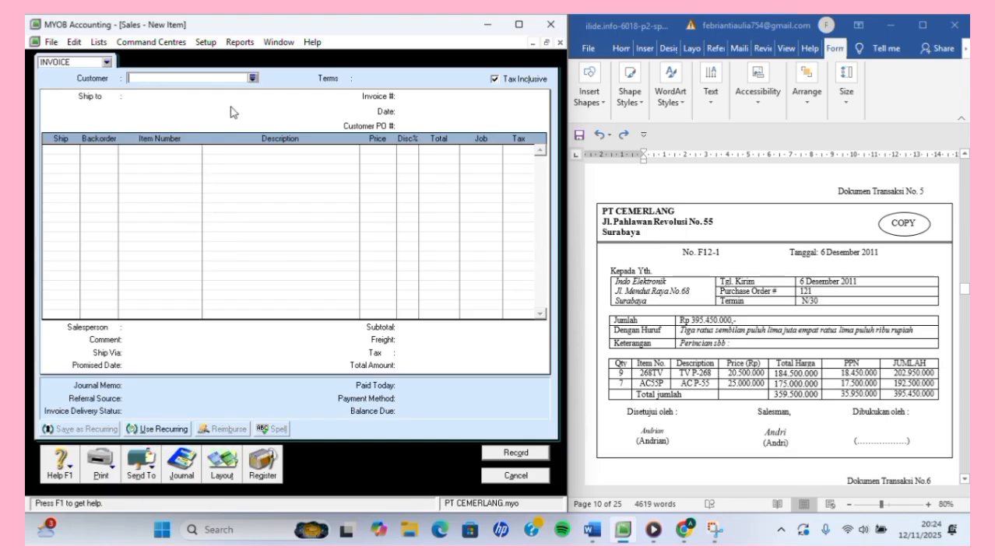
left_click(253, 78)
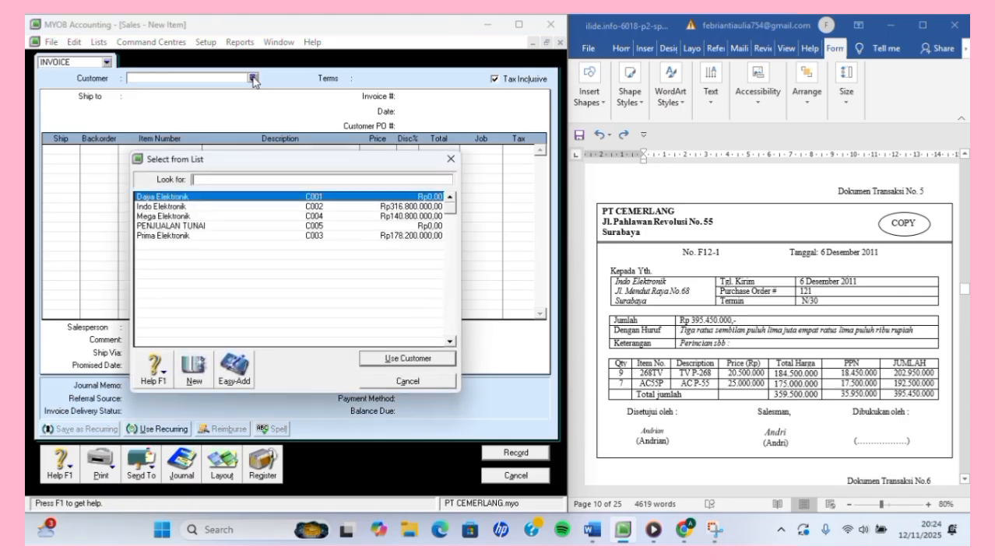
left_click(262, 208)
left_click(414, 358)
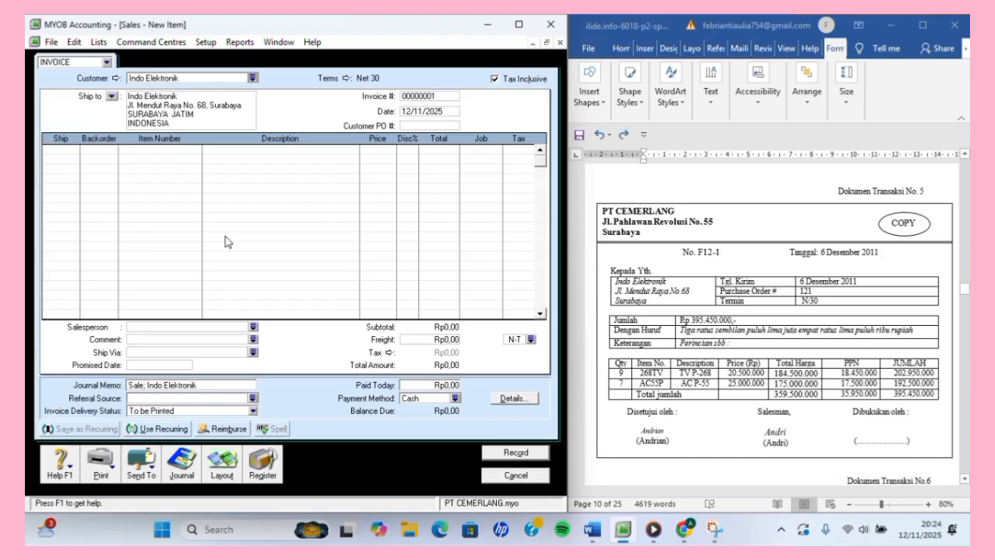
Accept the Net 30 terms, number the invoice 121 and date it 06/12/2011.
left_click(347, 78)
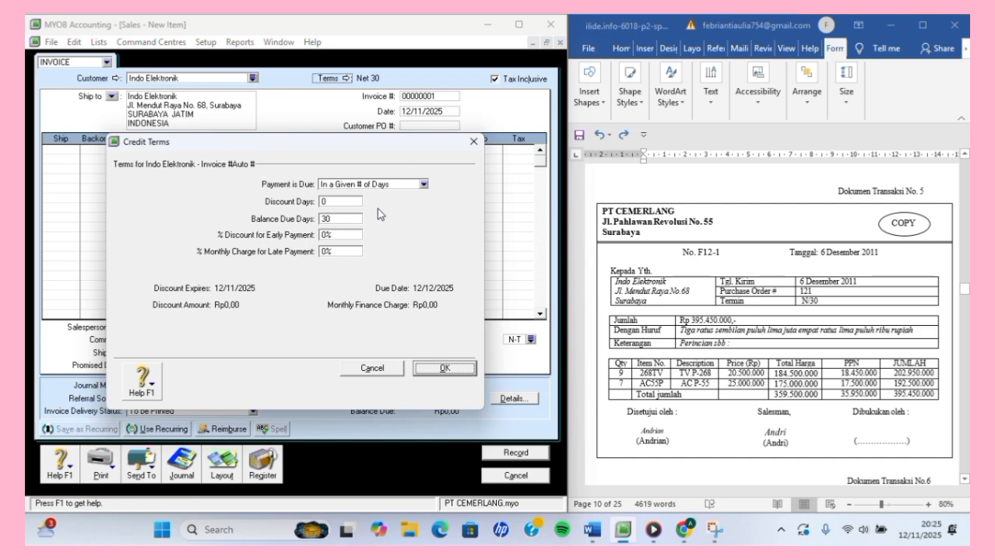
left_click(419, 40)
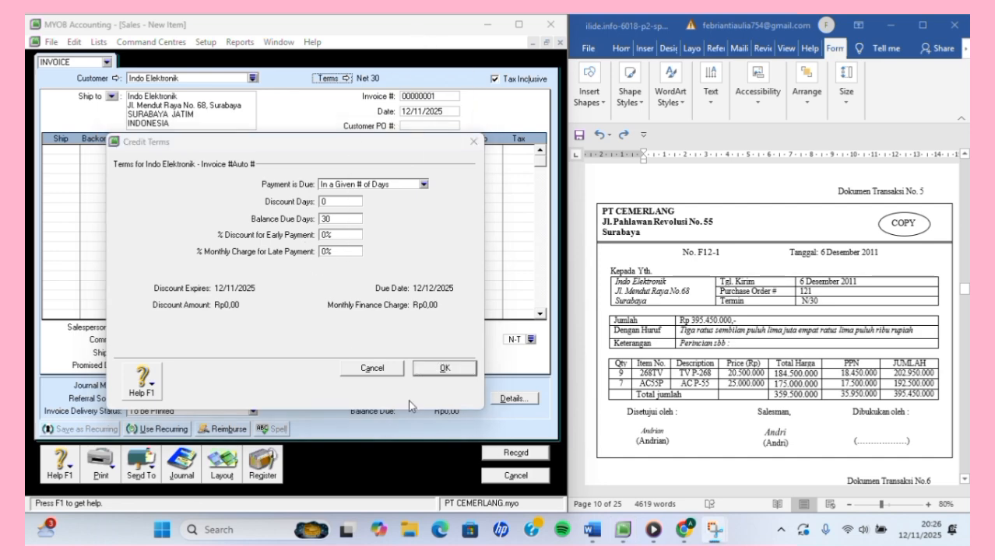
left_click(441, 372)
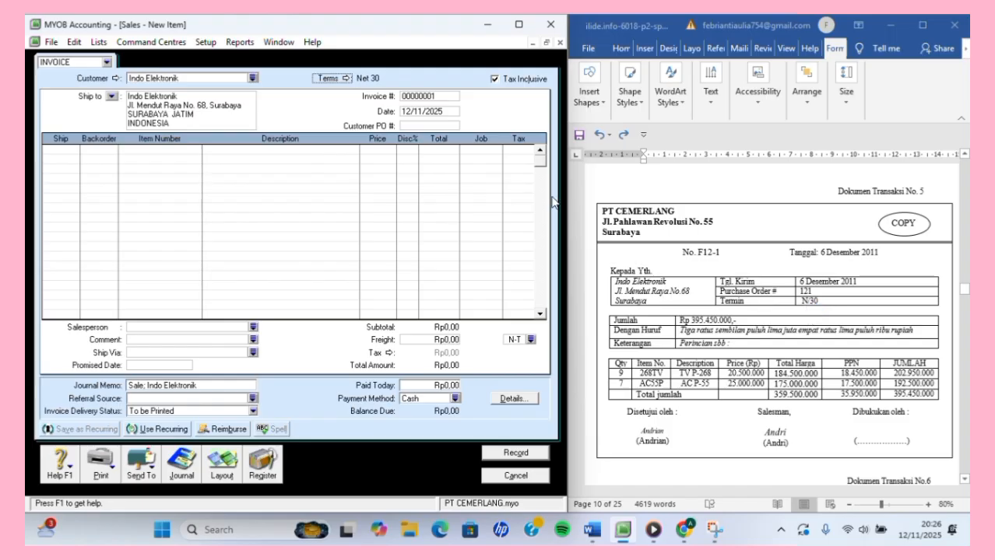
left_click(444, 98)
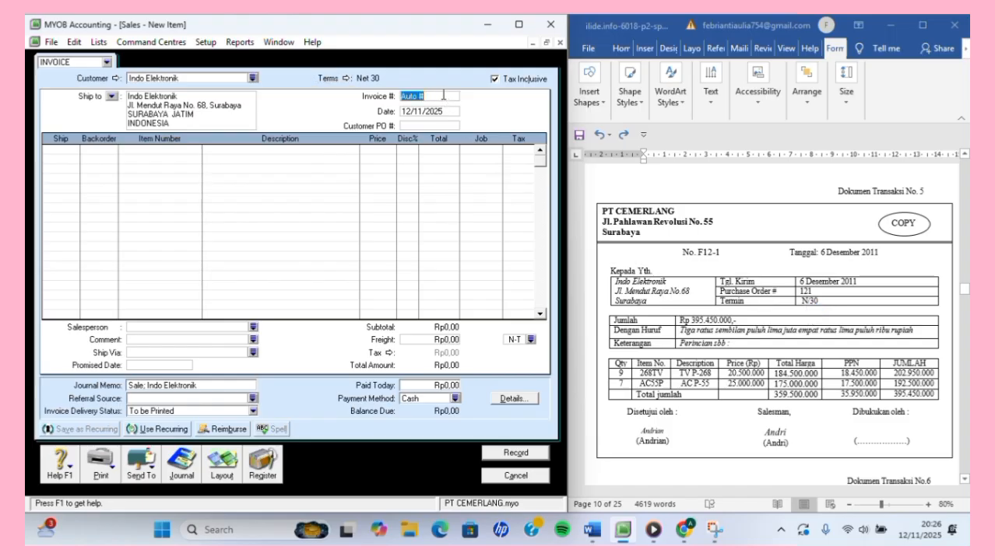
type("121")
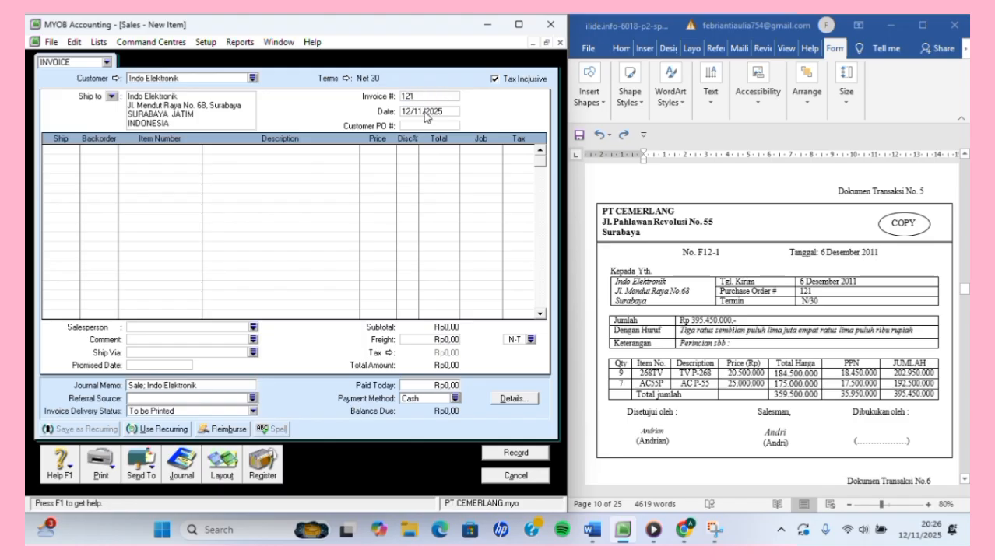
left_click(427, 112)
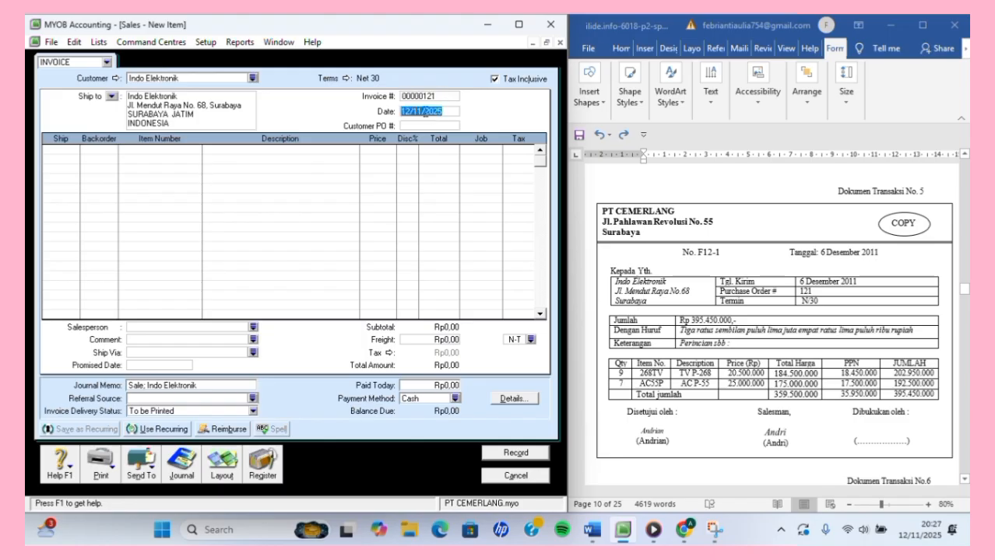
type("6/")
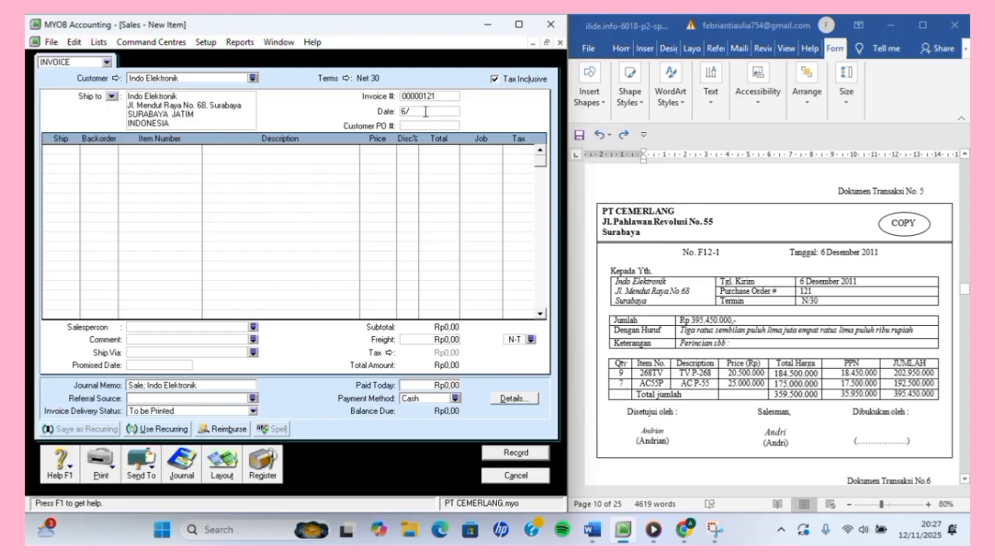
type("12/2011")
Make prices tax-exclusive, fix the invoice number to 121, and ship 9 on line 1.
left_click(495, 79)
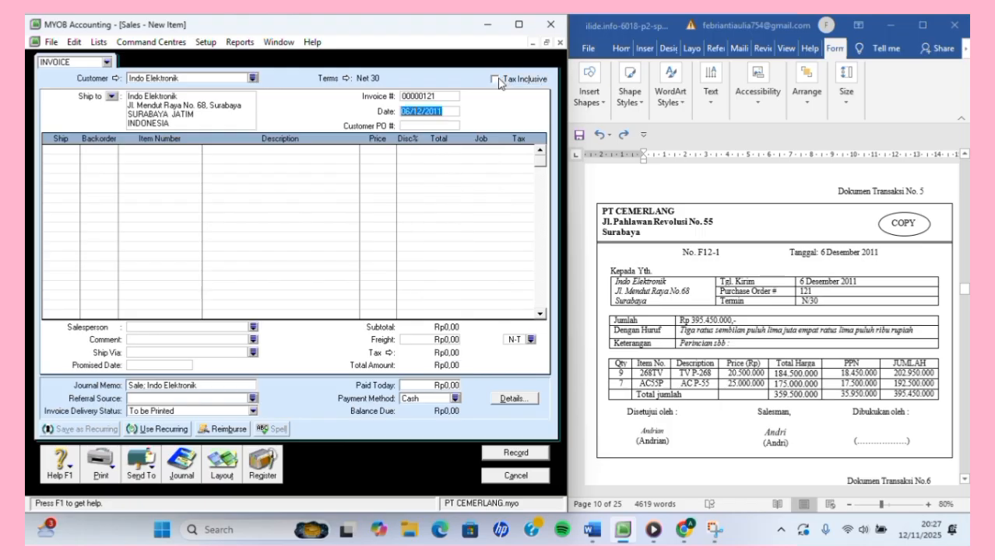
left_click(443, 111)
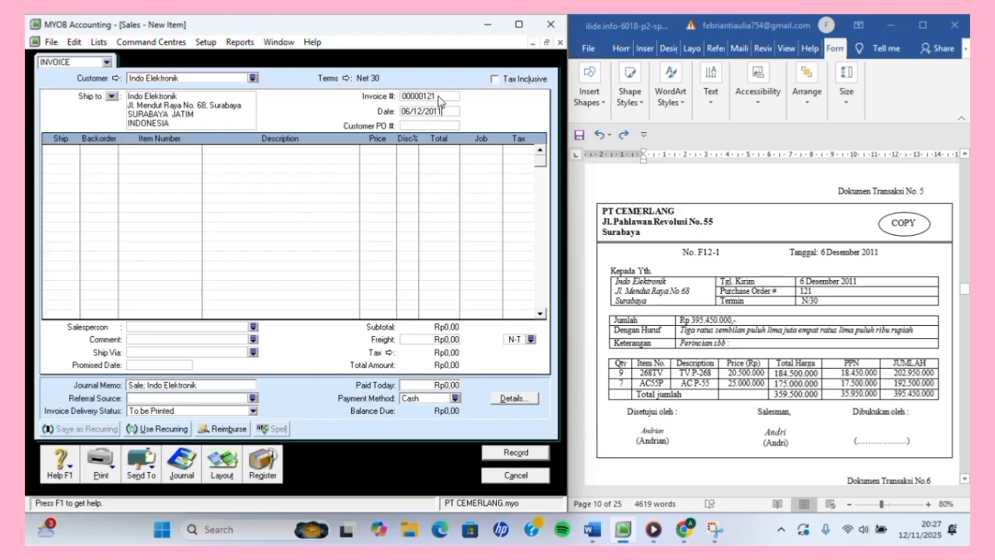
left_click(439, 97)
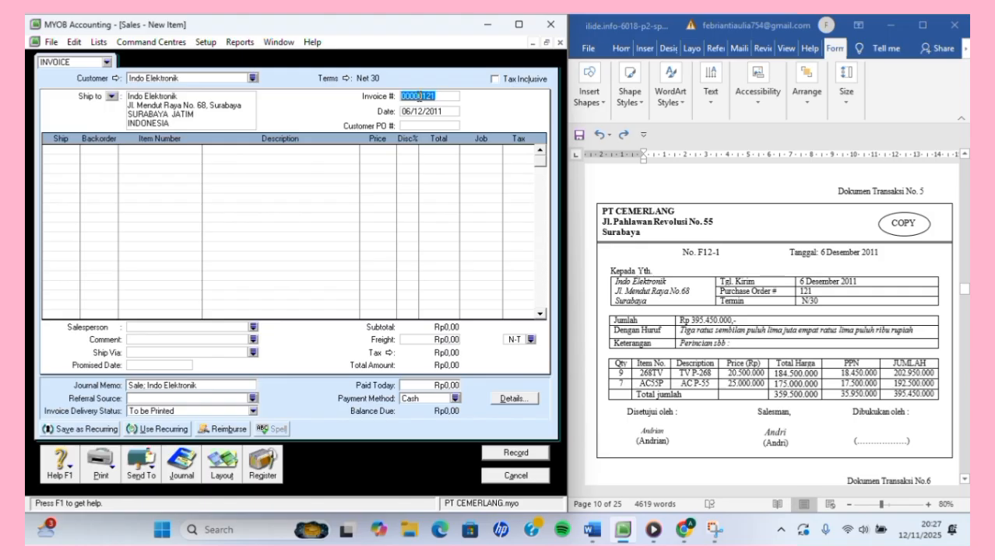
left_click(423, 97)
key("BackSpace")
key("BackSpace")
key("BackSpace")
key("BackSpace")
key("BackSpace")
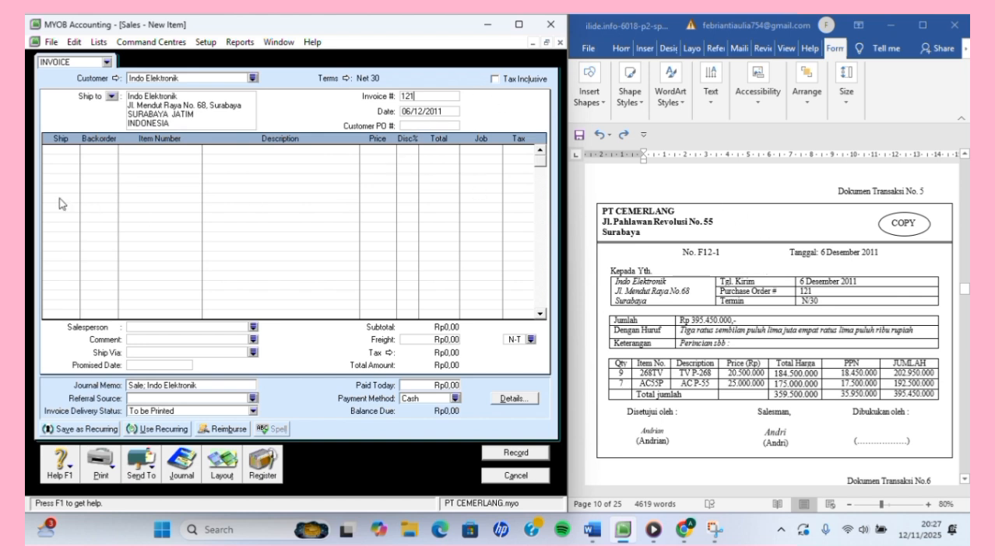
left_click(56, 149)
Add 268TV at 20.500.000 on line 1 (Rp184.500.000) and ship 7 on line 2.
left_click(132, 150)
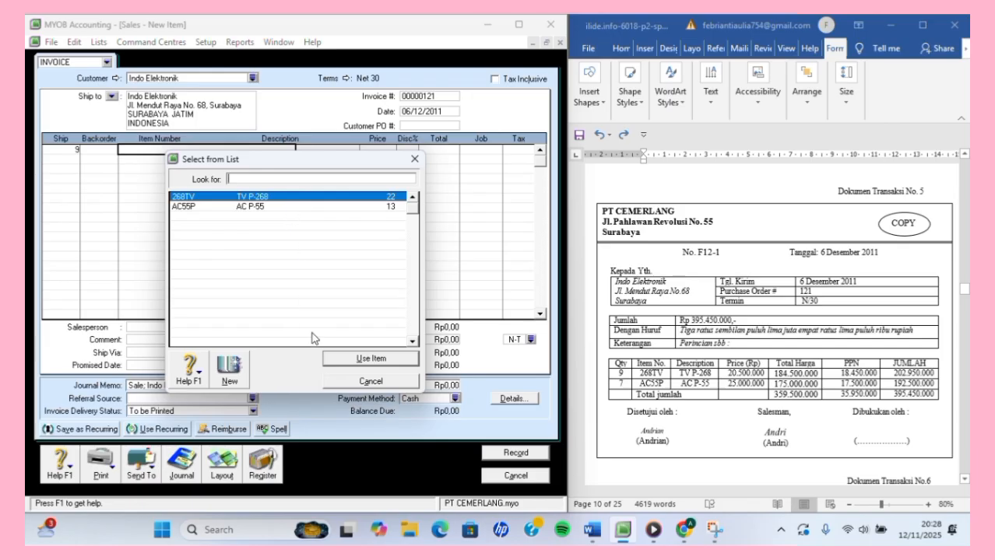
left_click(333, 359)
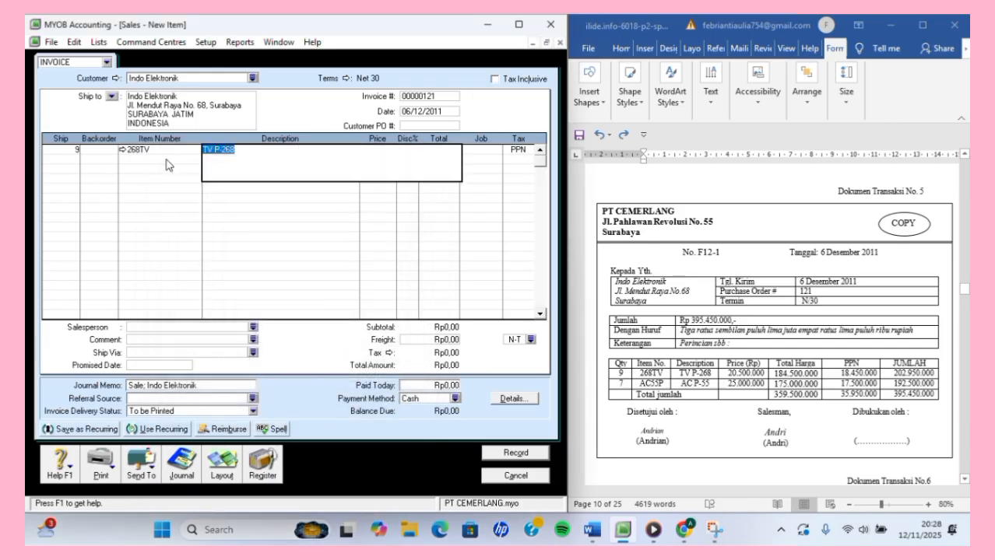
left_click(175, 160)
left_click(379, 150)
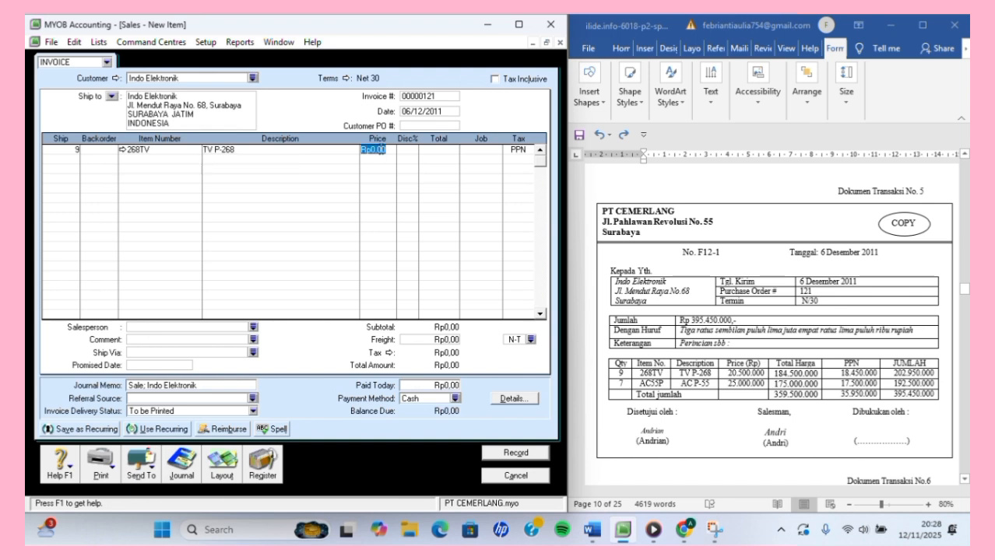
type("20500000")
key("Return")
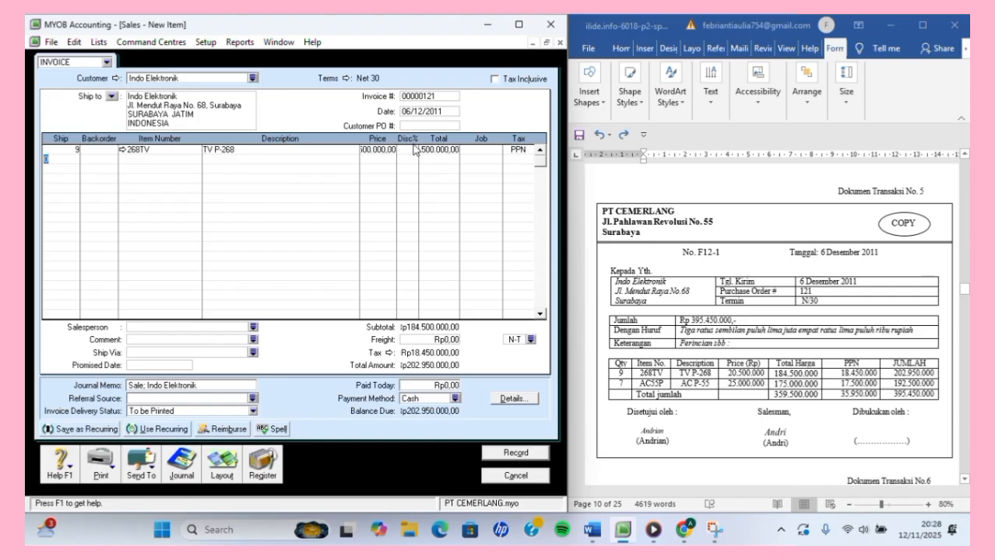
left_click(430, 150)
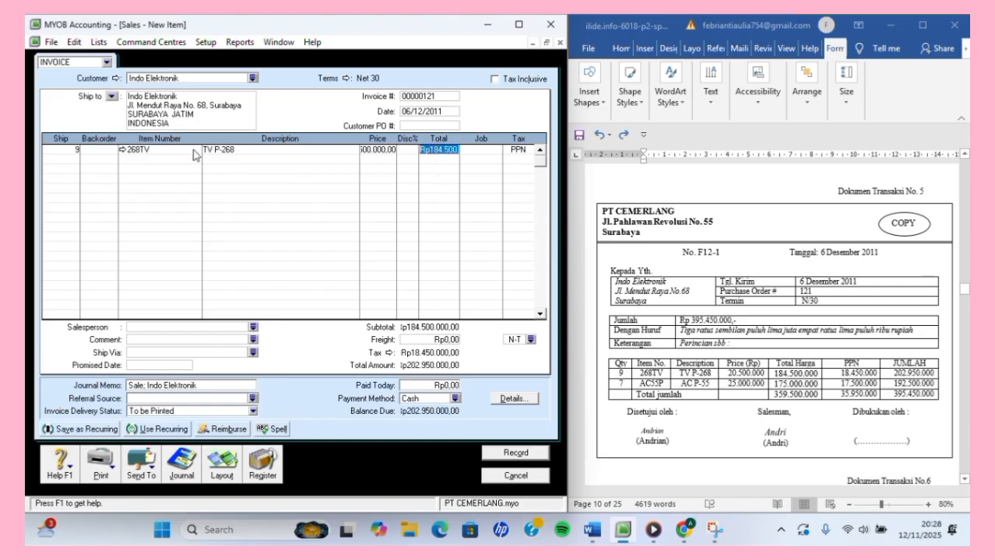
left_click(69, 159)
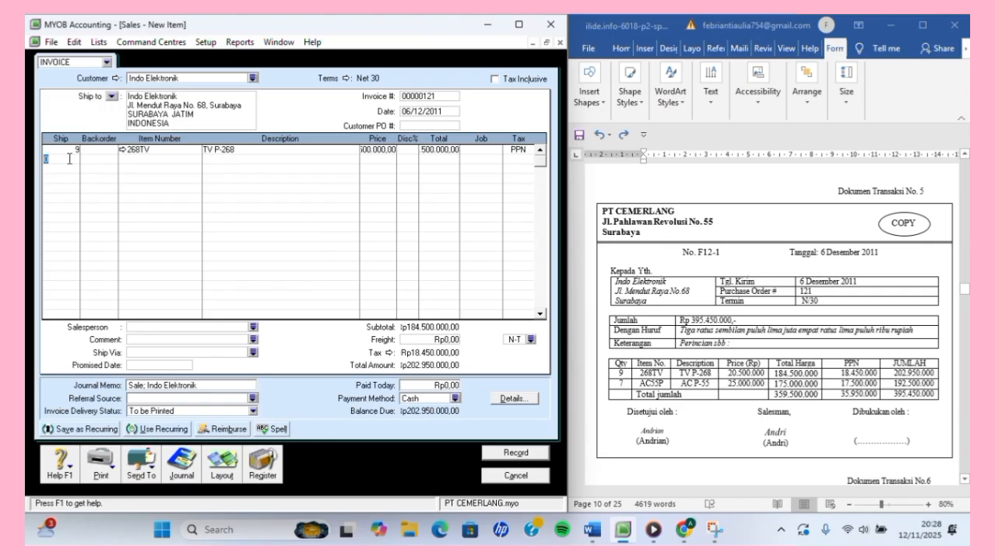
type("7")
Put item AC55P (AC P-55) on the second line at a price of 25.000.000.
left_click(147, 159)
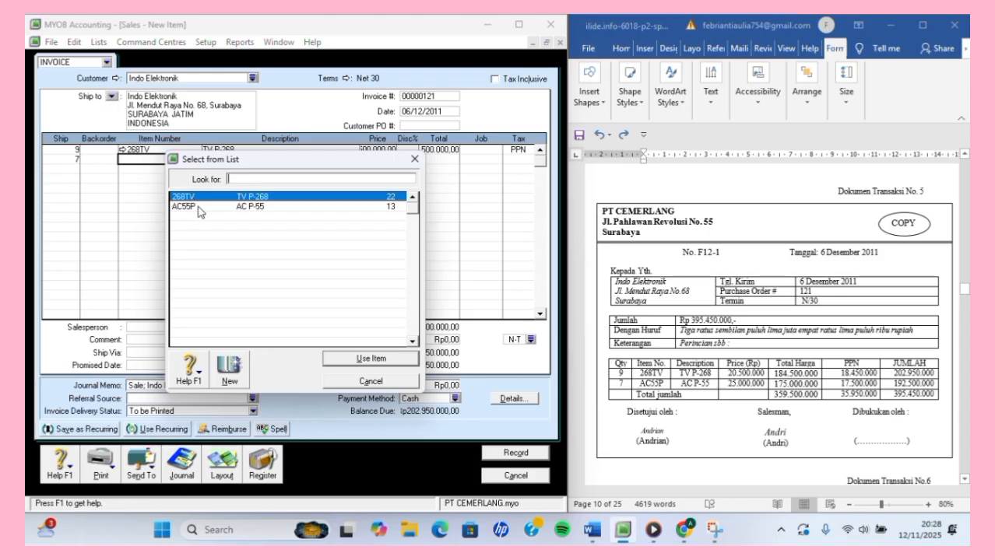
type("AC55P")
left_click(361, 359)
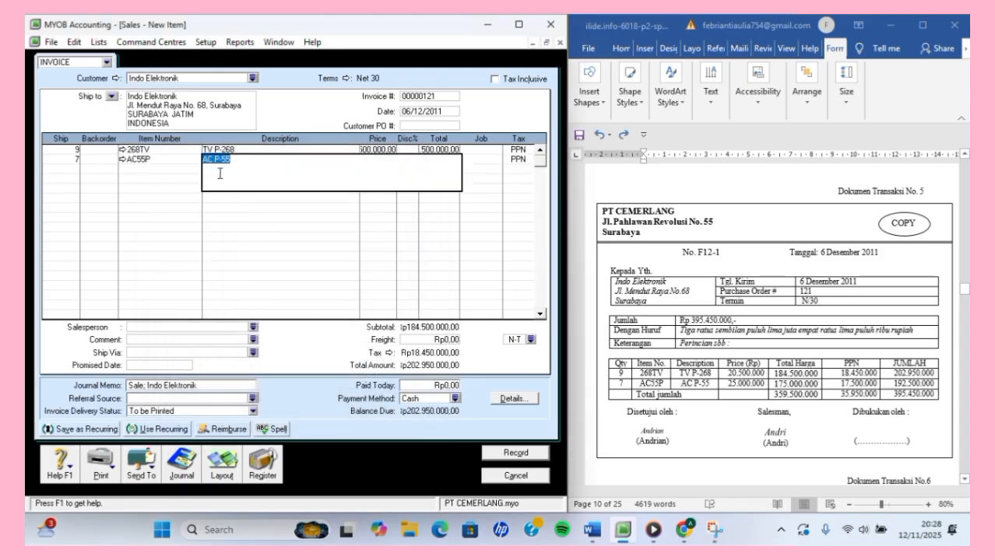
left_click(171, 168)
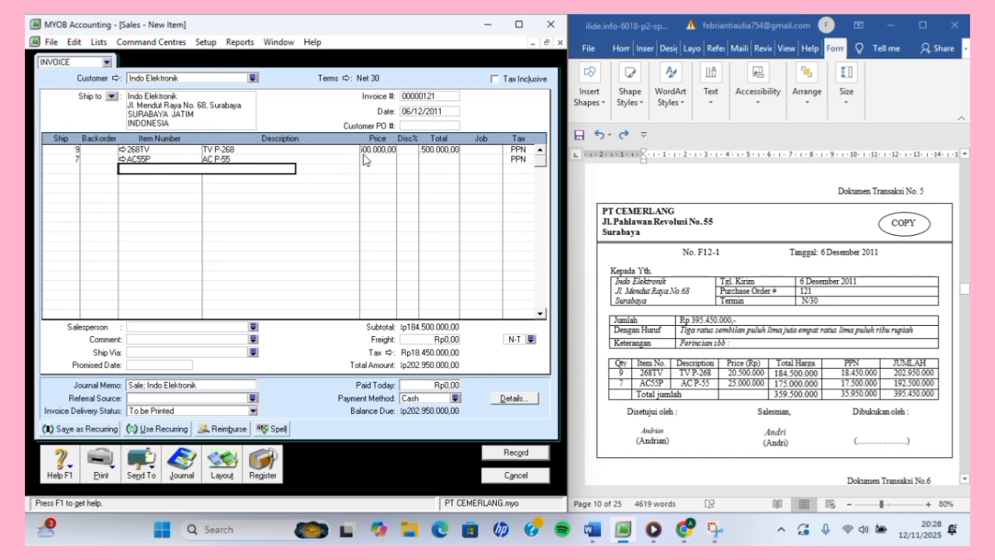
left_click(369, 158)
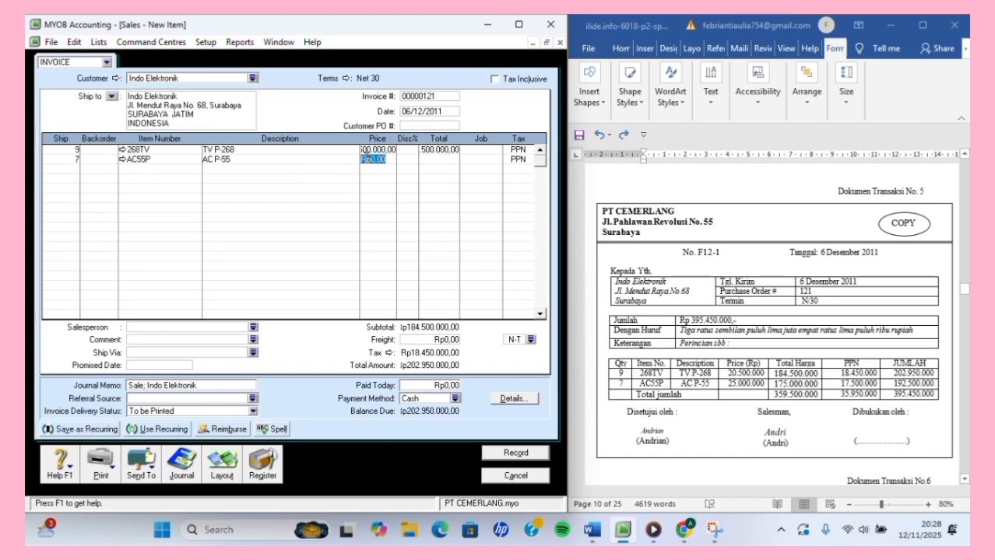
type("25000000")
key("Return")
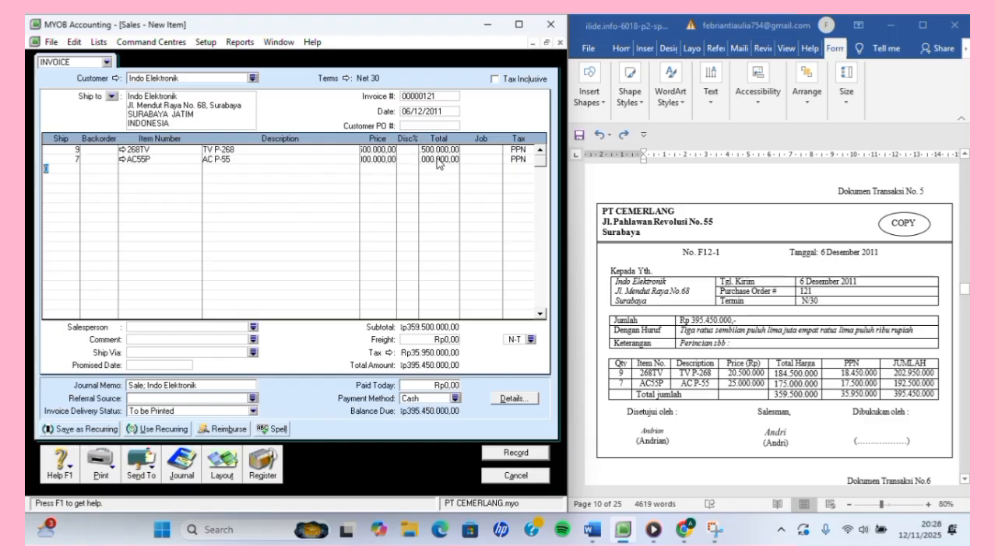
Confirm the 268TV and AC55P line totals, bringing the invoice to Rp395.450.000.
left_click(438, 160)
left_click(417, 50)
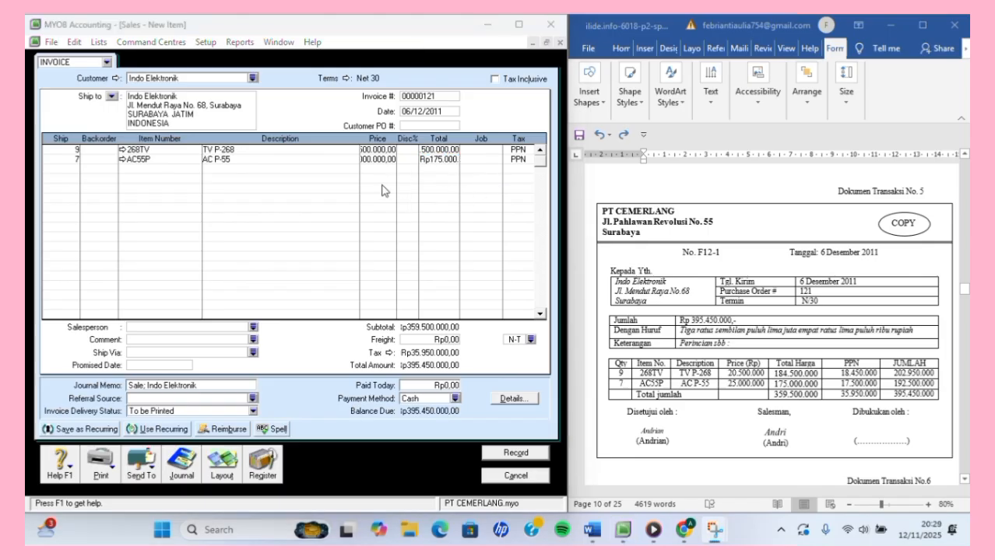
left_click(440, 149)
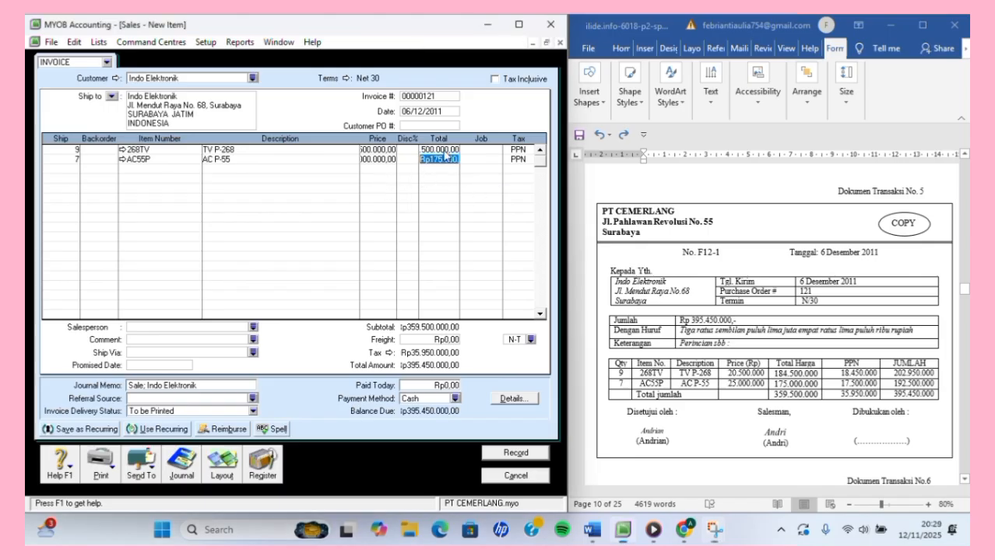
left_click(454, 160)
Record the Indo Elektronik invoice 00000121.
left_click(413, 38)
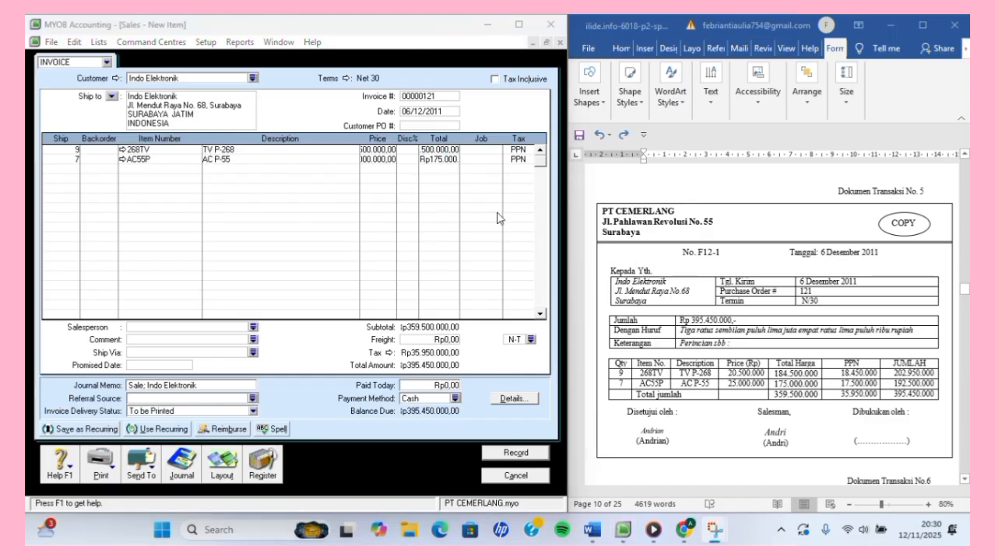
left_click(500, 454)
left_click(500, 454)
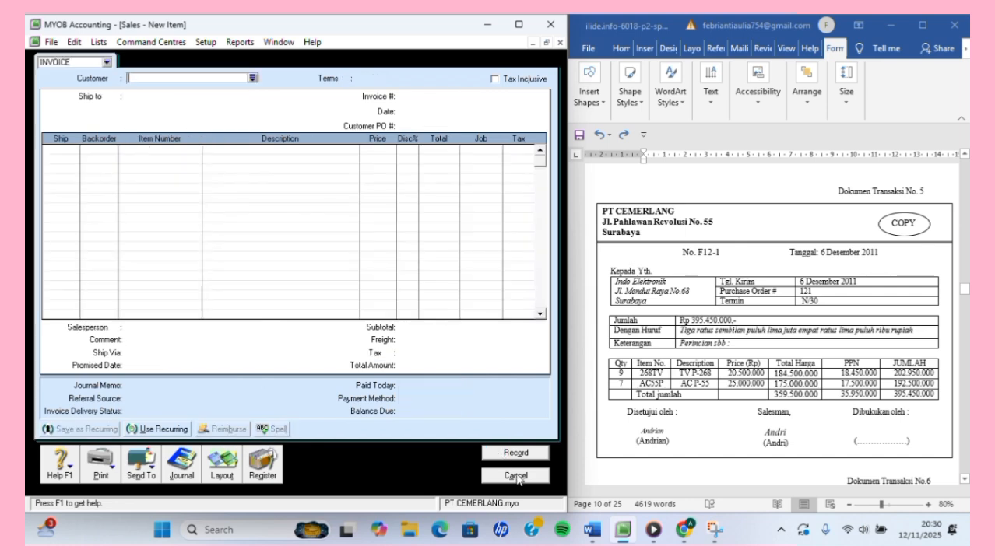
Cancel the blank Sales - New Item form to return to the Sales Command Centre.
left_click(514, 474)
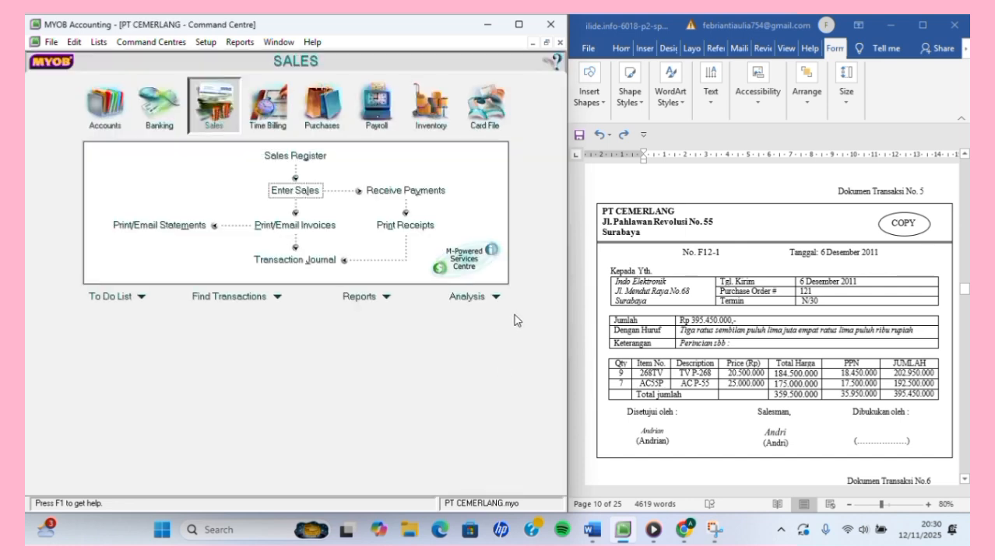
scroll(716, 352, "down", 3)
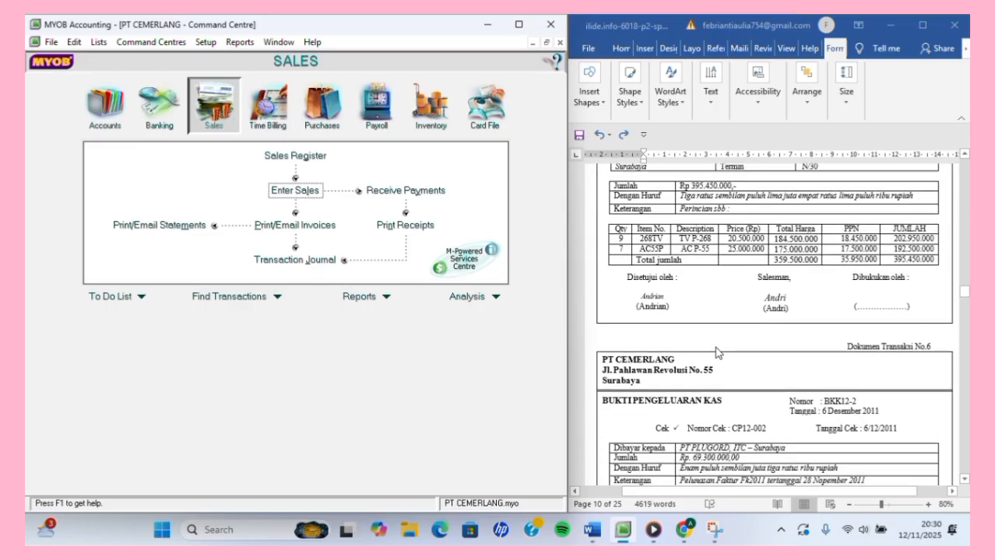
scroll(716, 352, "down", 2)
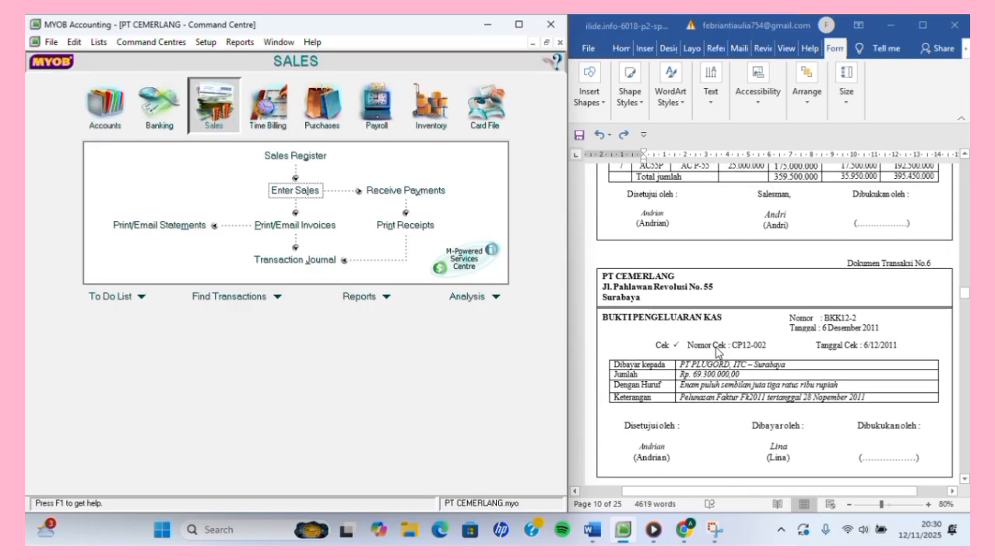
scroll(716, 353, "down", 1)
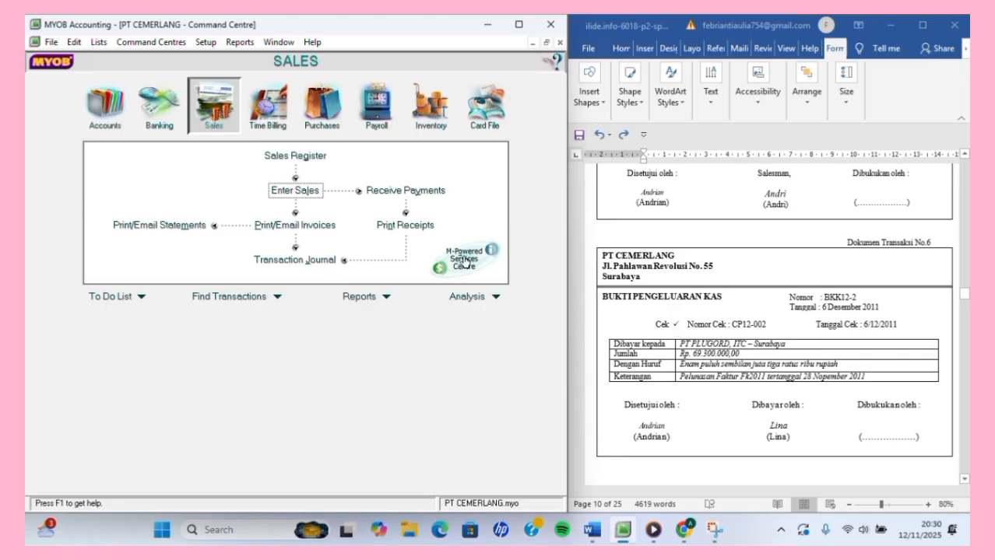
Open Pay Bills for supplier PT PLUGORD, listing purchase Fk.2011 owing Rp69.300.000.
left_click(309, 116)
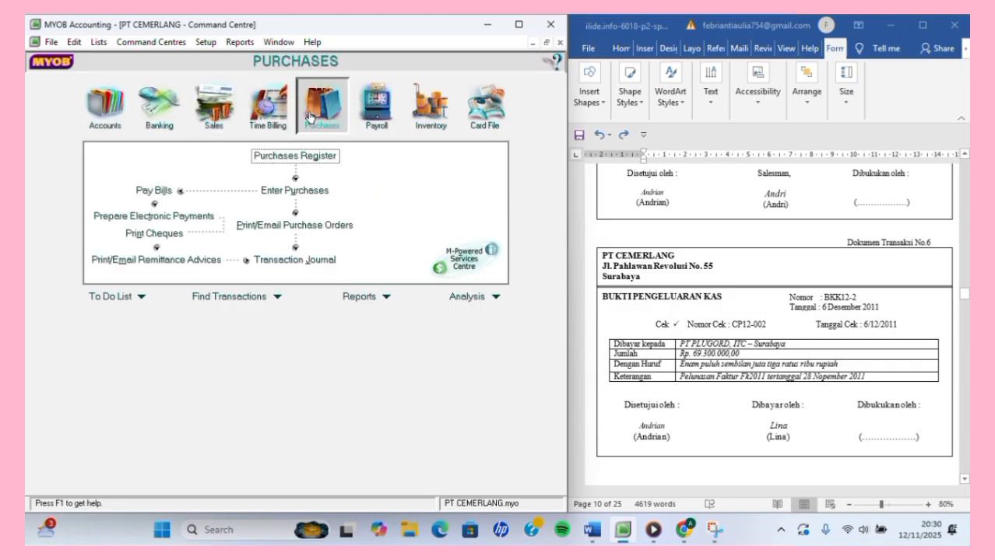
left_click(159, 193)
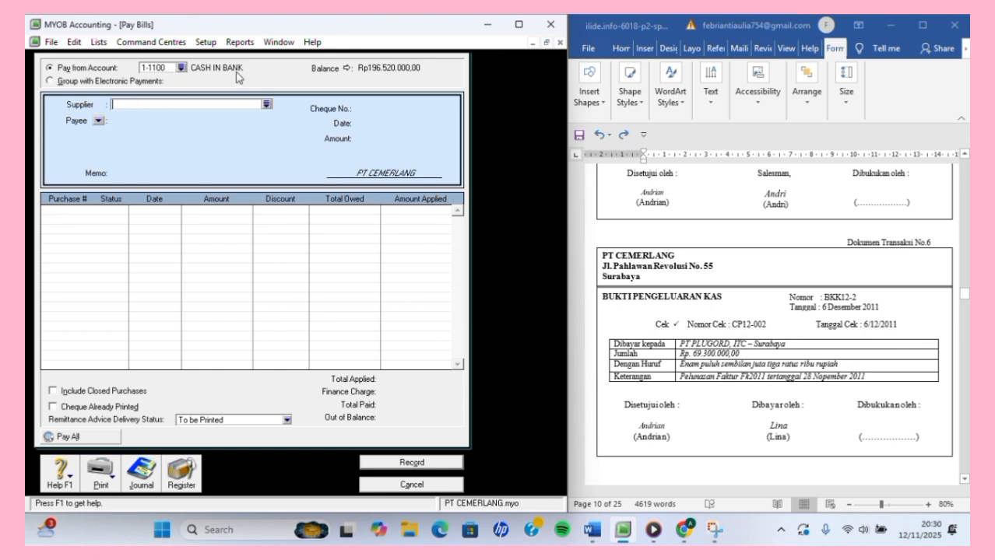
left_click(266, 103)
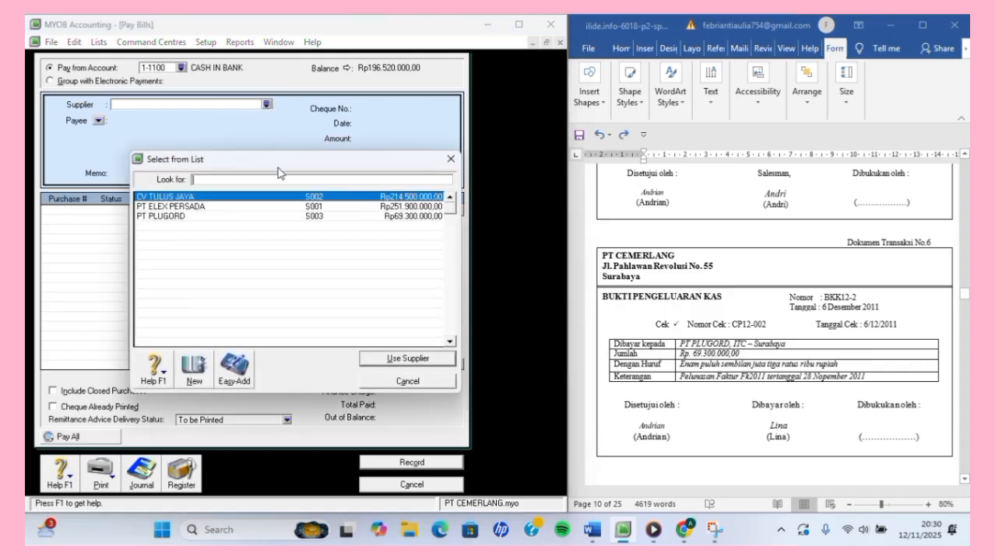
left_click(238, 219)
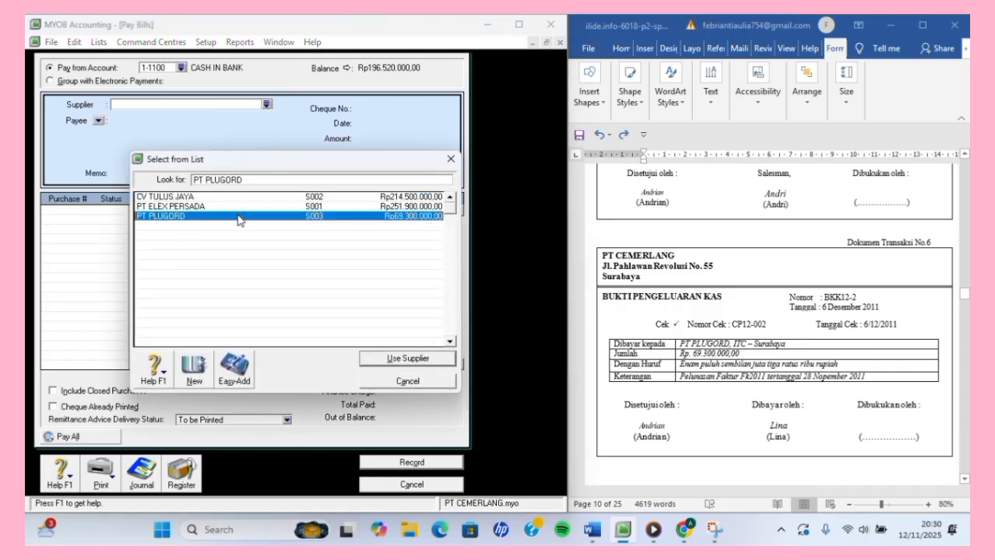
left_click(393, 360)
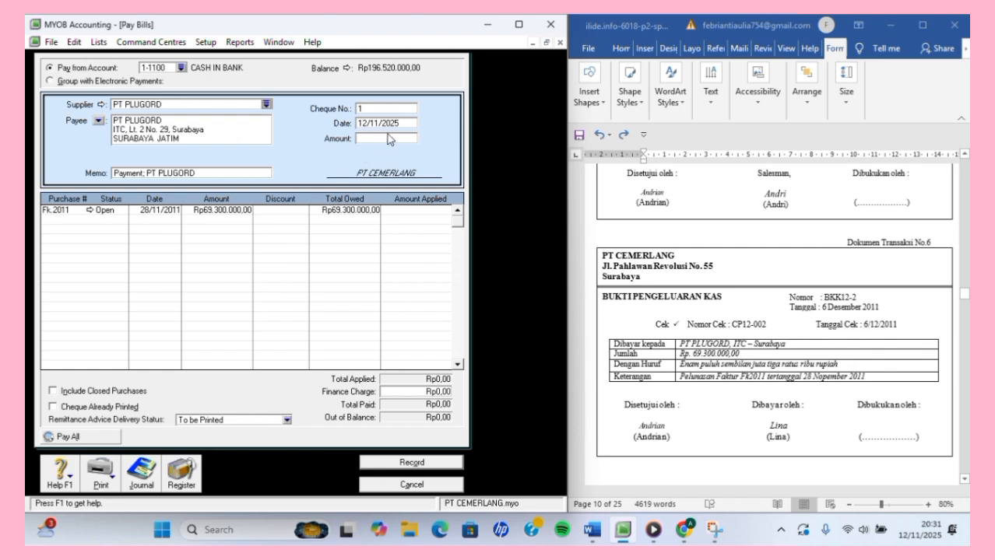
Enter cheque BKK12-2 dated 6/12/2011 for Rp69.300.000.
left_click(393, 109)
type("BKK12-2")
left_click(377, 126)
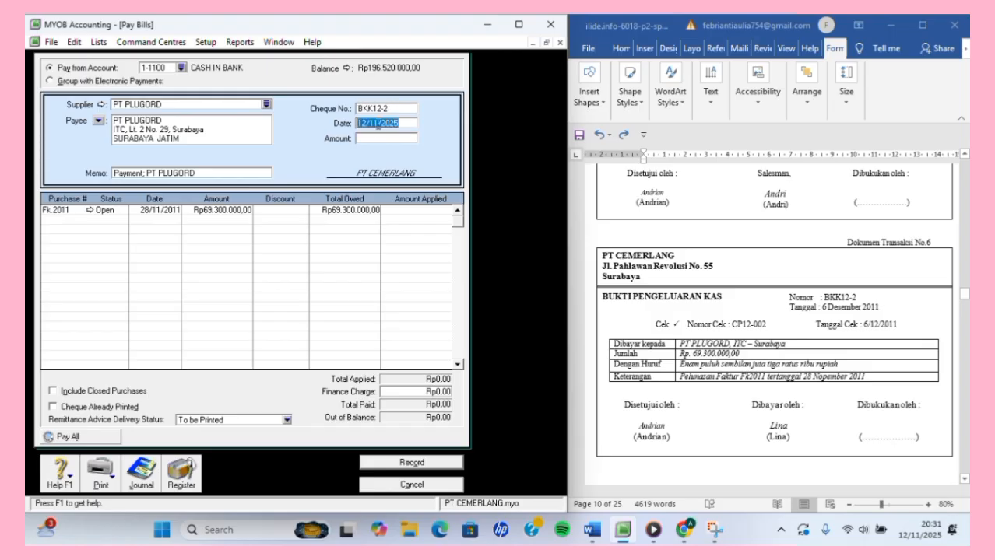
type("6")
type("/1")
type("2/2")
type("02")
key("BackSpace")
key("BackSpace")
type("011")
left_click(385, 140)
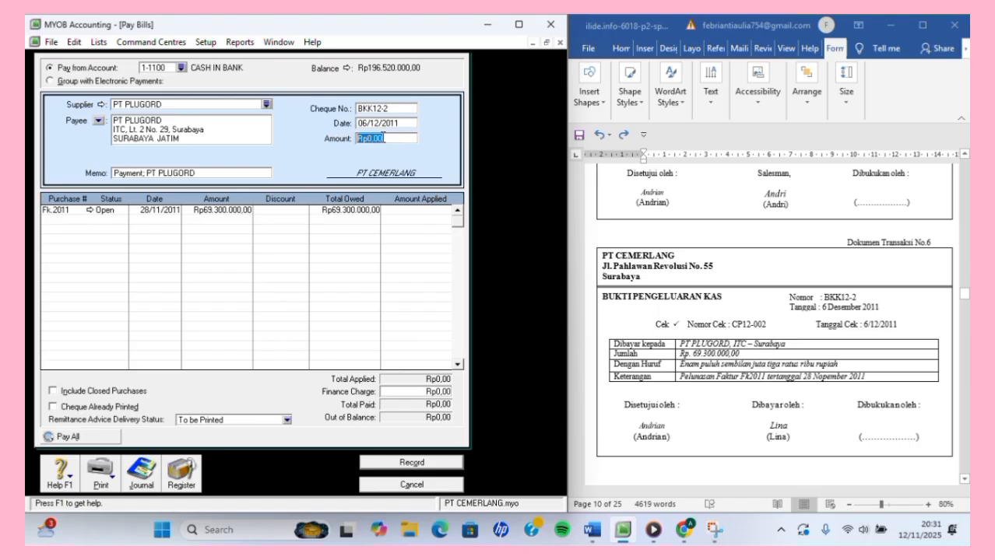
type("6")
type("9.")
type("300.")
type("000")
key("Tab")
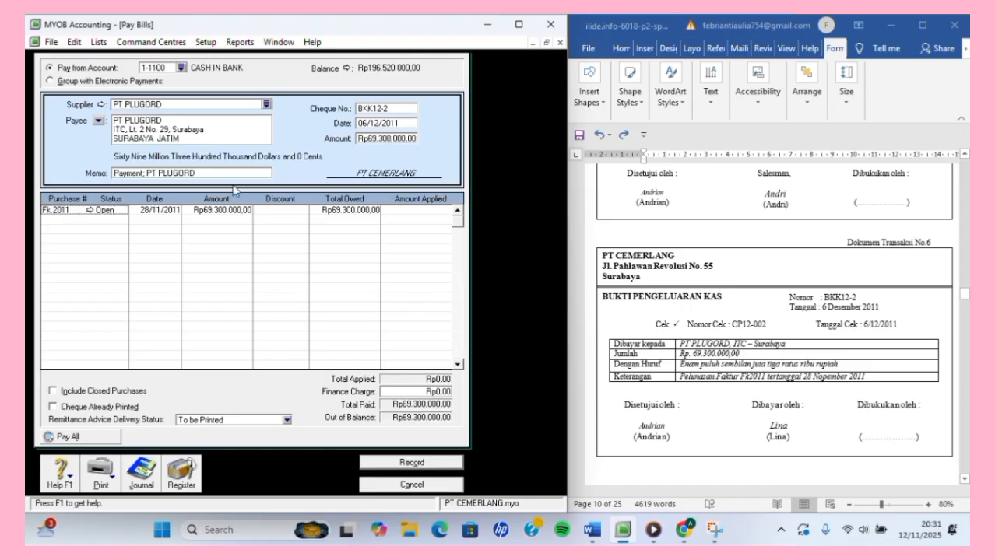
Apply the full amount to purchase Fk.2011 and record the payment.
left_click(401, 212)
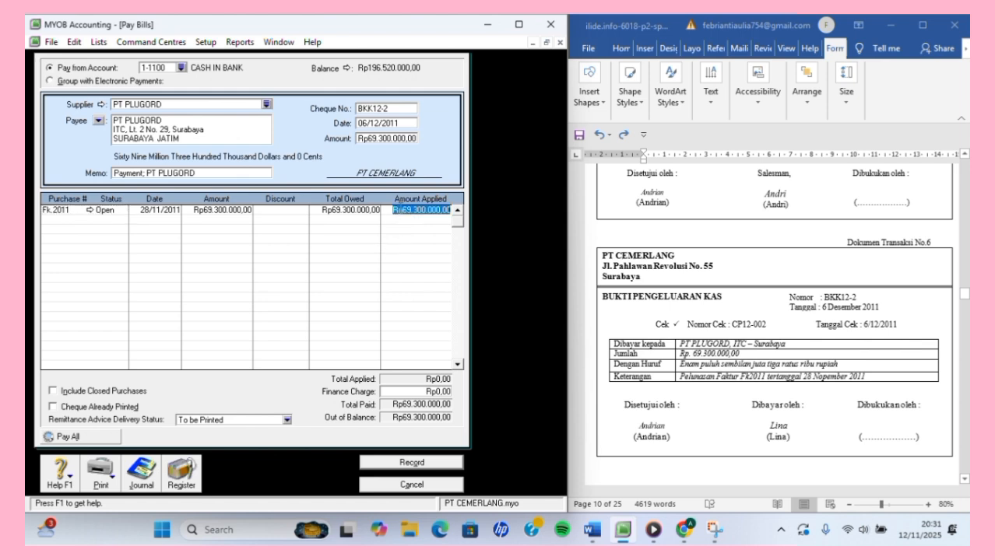
key("Tab")
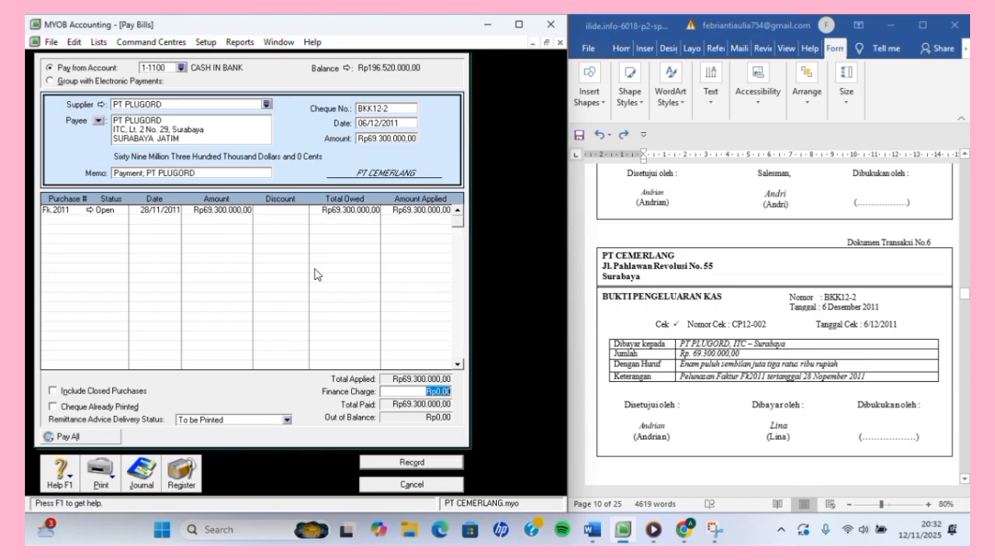
left_click(389, 464)
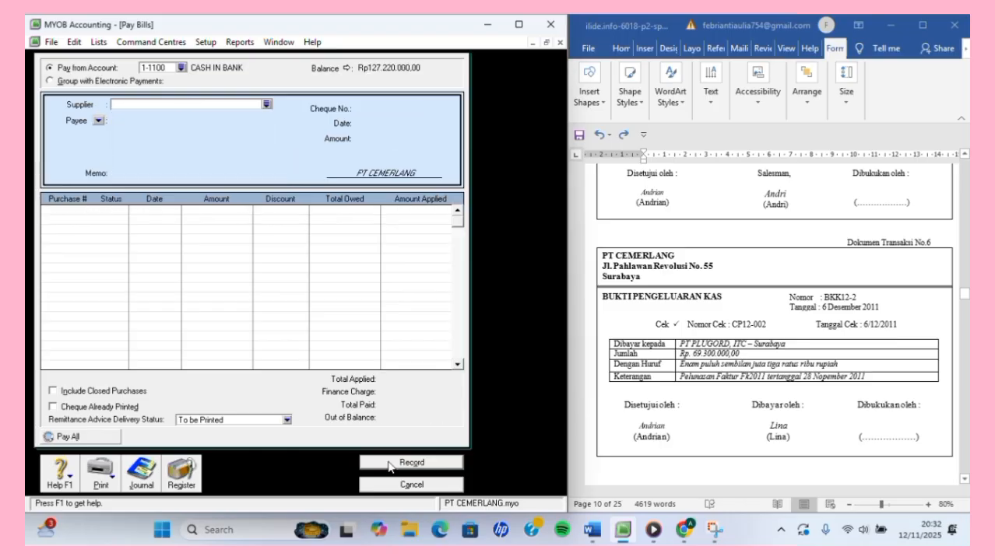
Cancel the blank Pay Bills window to get back to the Purchases Command Centre.
left_click(402, 484)
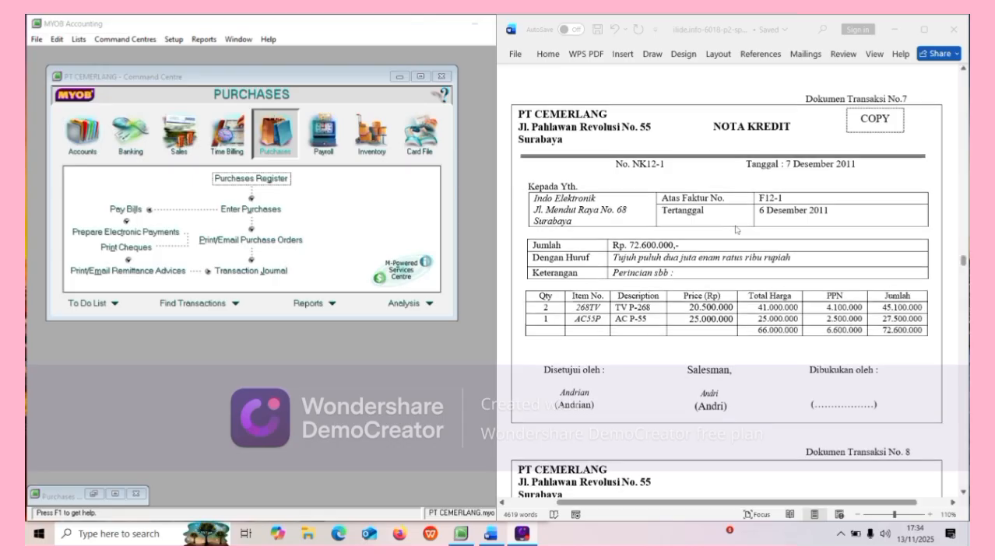
scroll(736, 233, "up", 3)
scroll(736, 230, "up", 10)
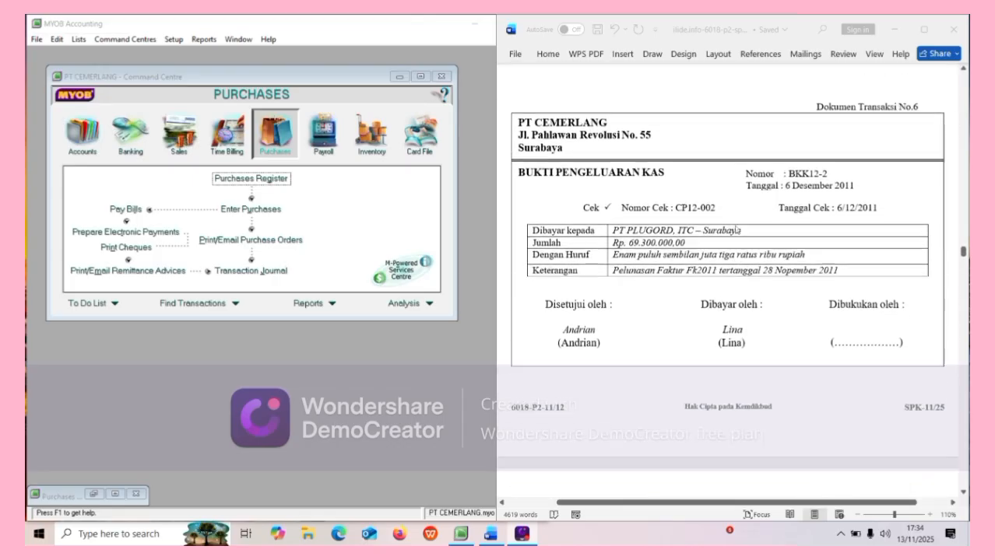
scroll(737, 229, "up", 8)
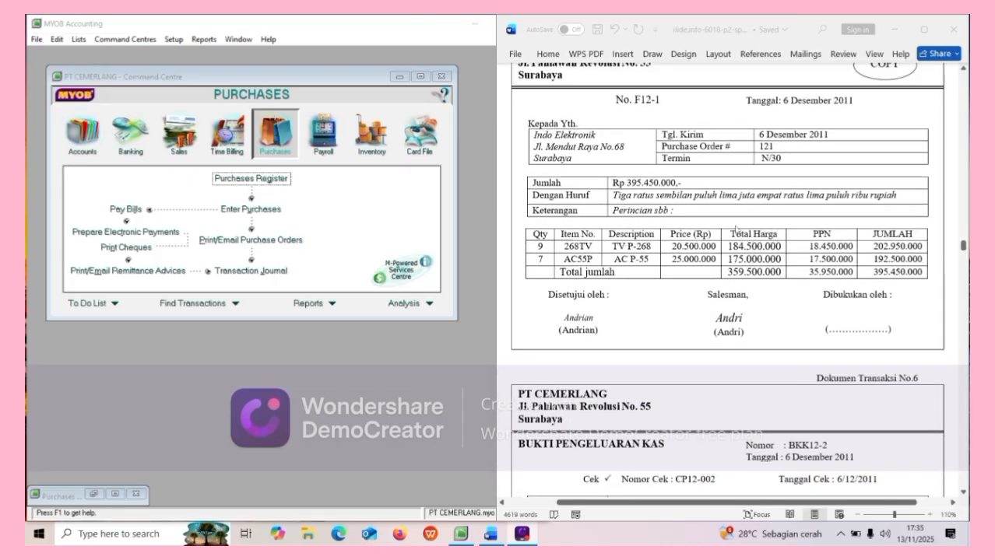
scroll(736, 230, "up", 1)
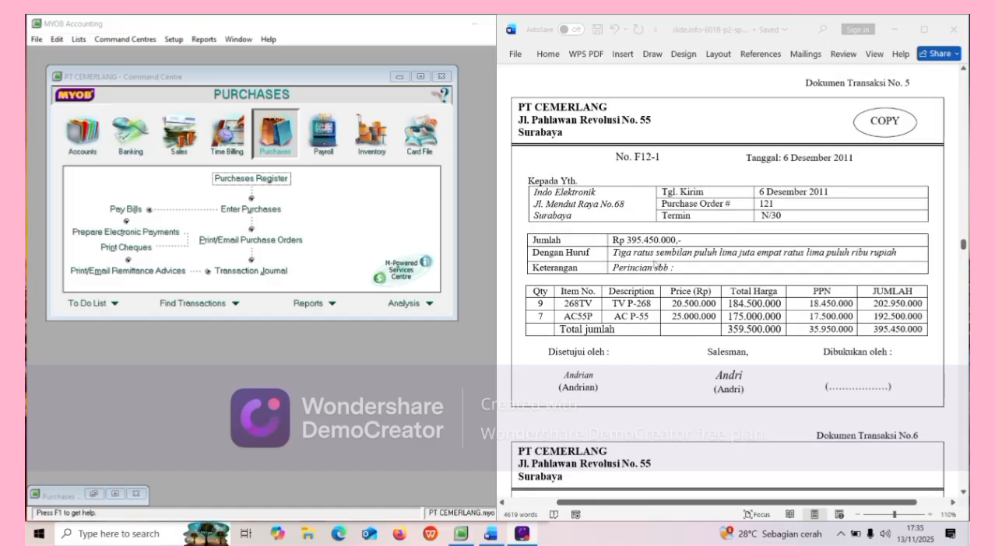
scroll(654, 265, "down", 3)
scroll(655, 265, "down", 15)
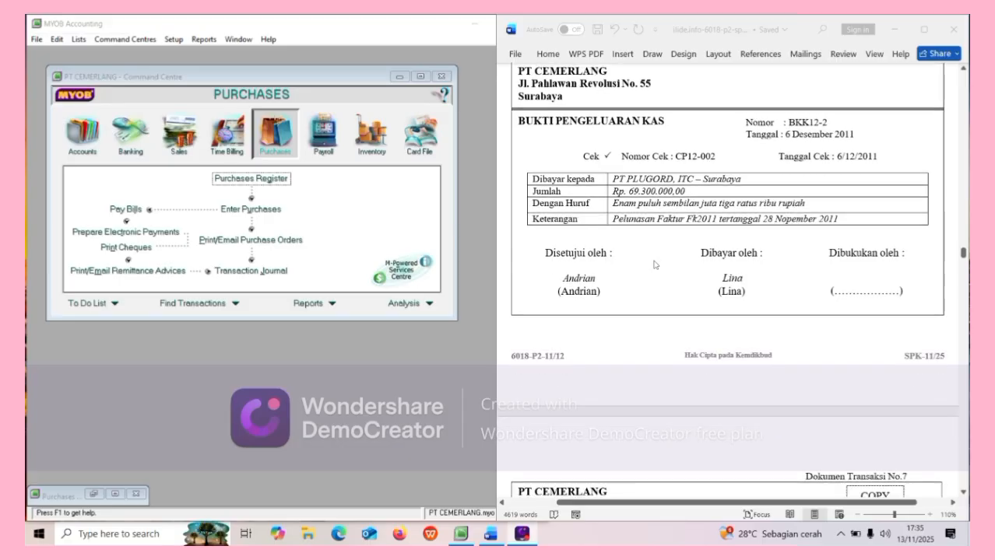
scroll(653, 265, "down", 4)
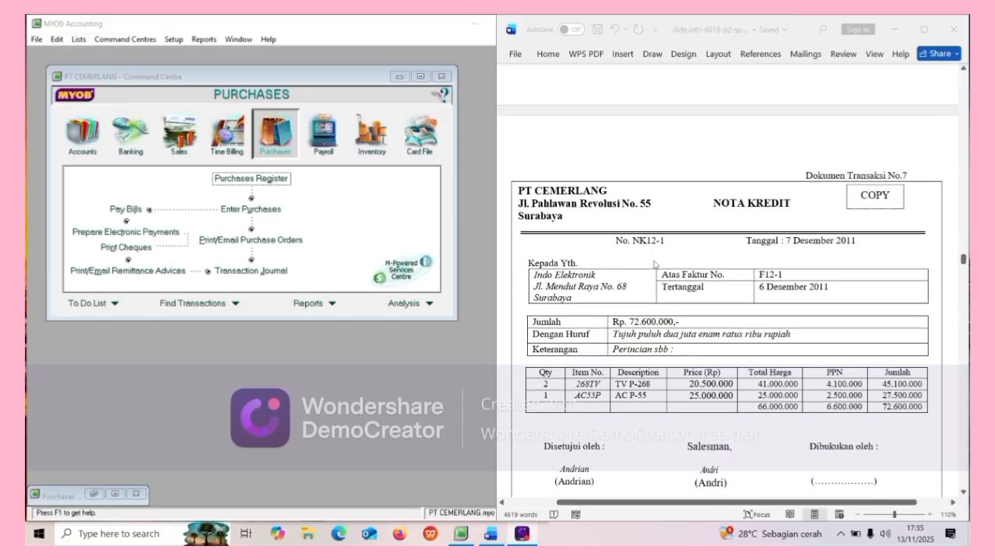
scroll(654, 264, "down", 1)
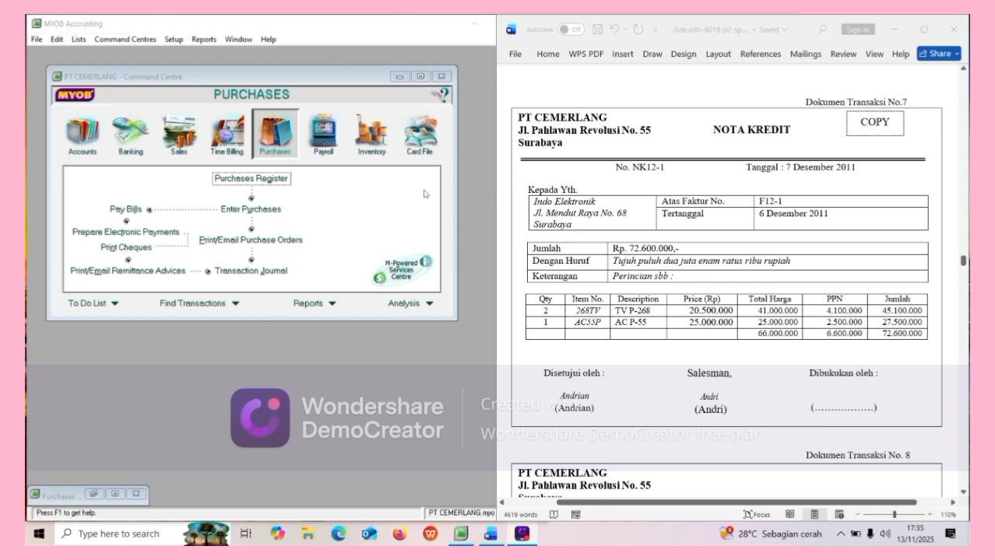
Start a new sales invoice for customer Indo Elektronik.
left_click(194, 155)
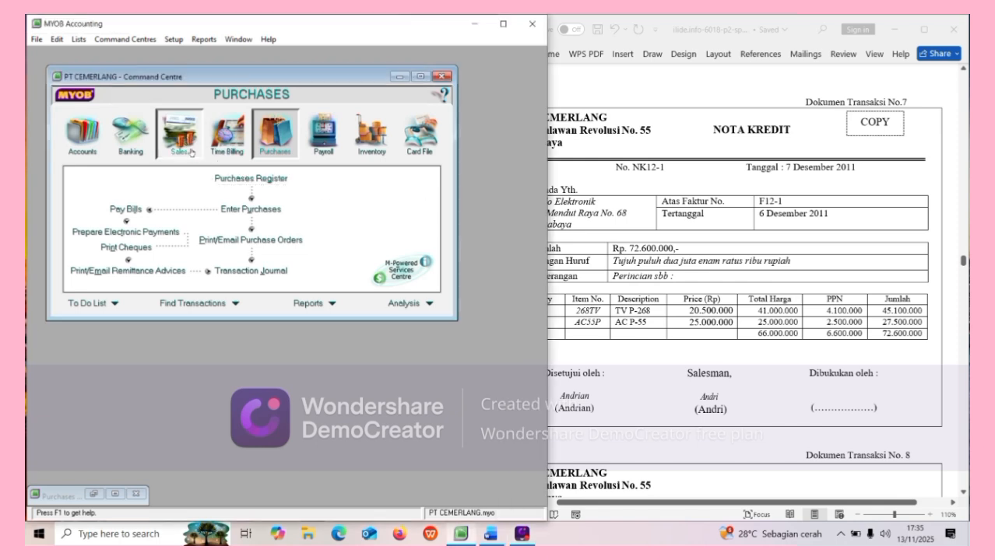
left_click(194, 154)
left_click(242, 210)
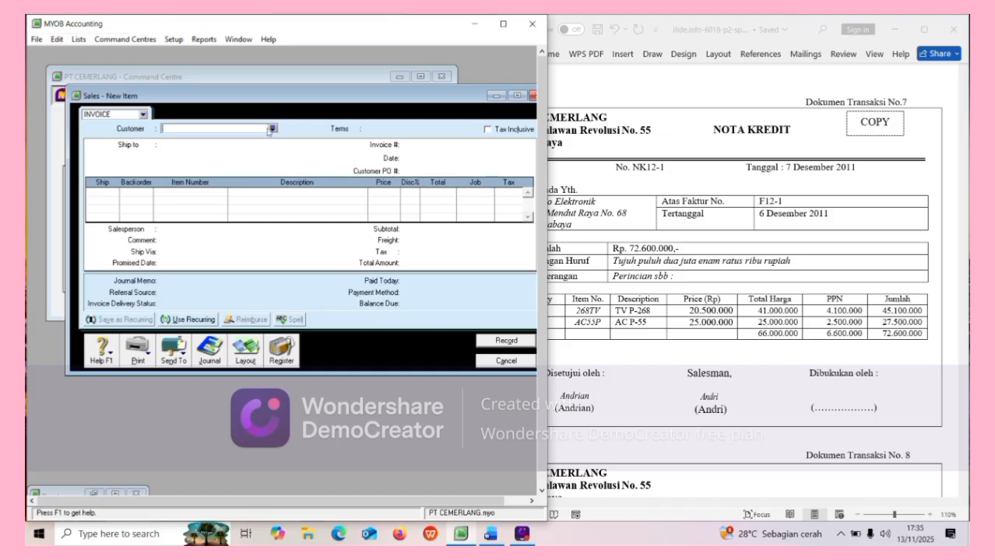
left_click(271, 128)
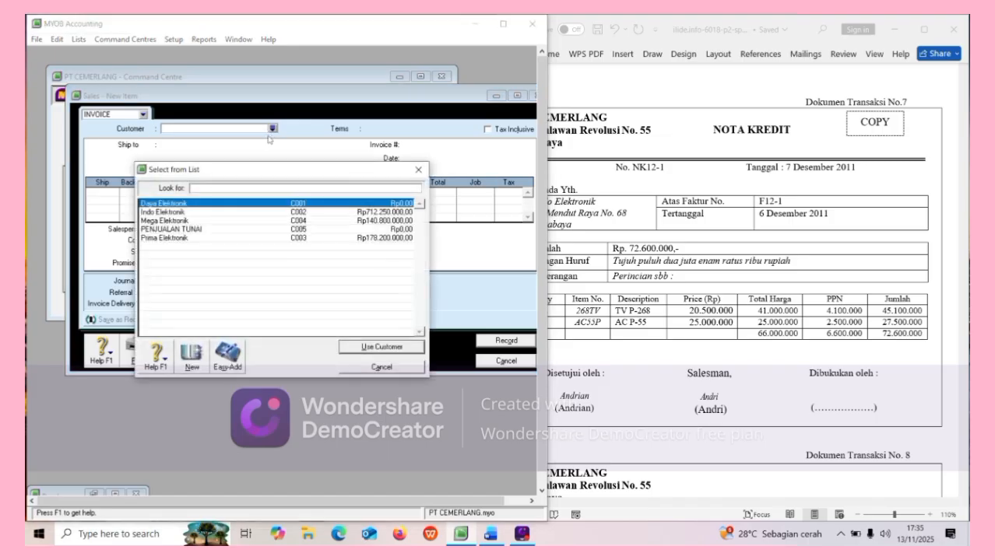
left_click(240, 214)
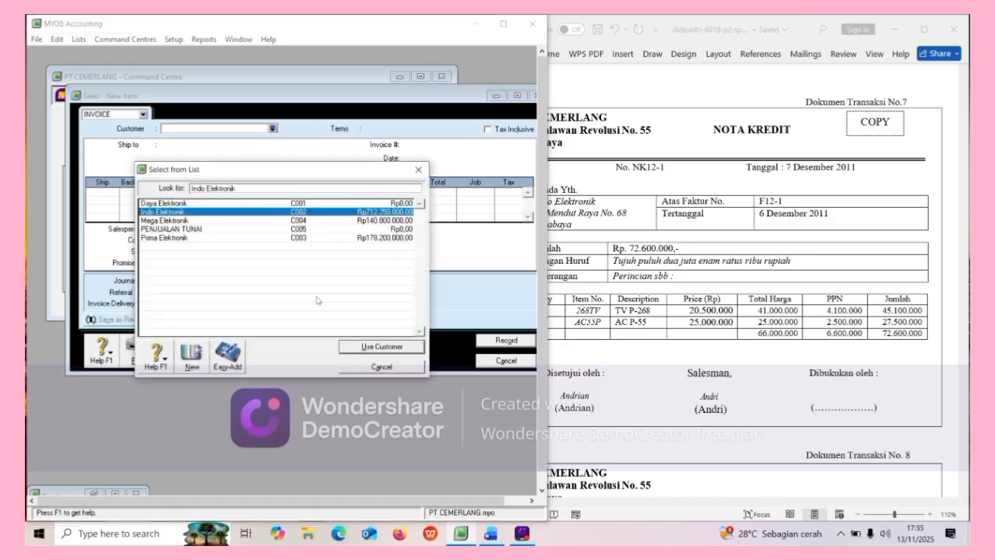
left_click(372, 346)
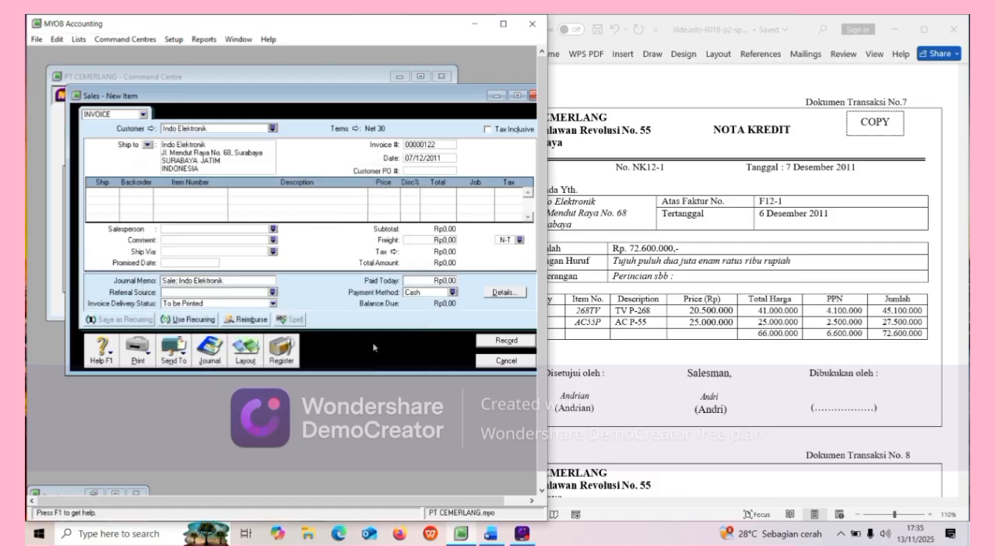
Replace the automatic invoice number with NK12-1.
left_click(450, 143)
key("BackSpace")
type("NK12-1")
key("Tab")
key("Tab")
Enter return quantities of -2 and -1 on the first two lines.
left_click(95, 192)
scroll(601, 296, "left", 3)
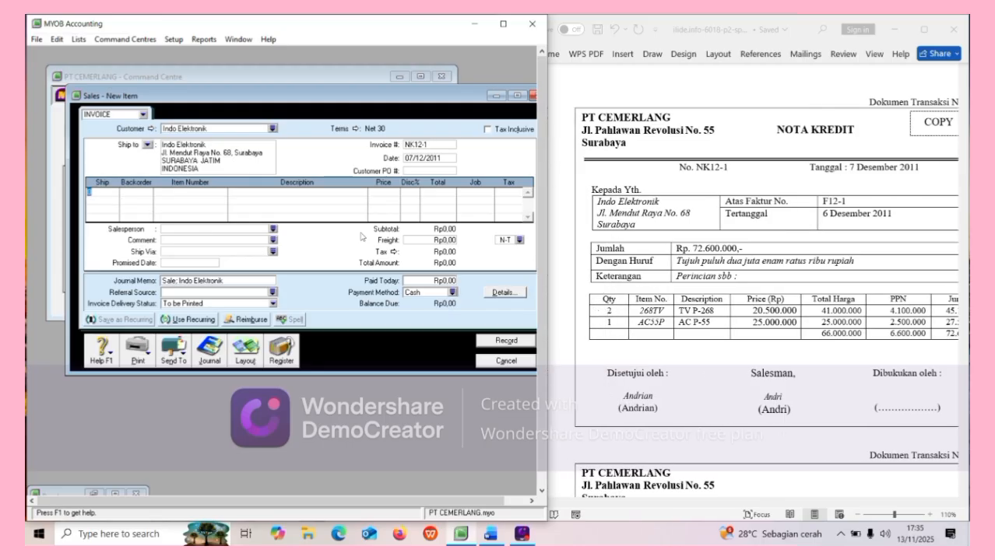
type("-2")
key("Return")
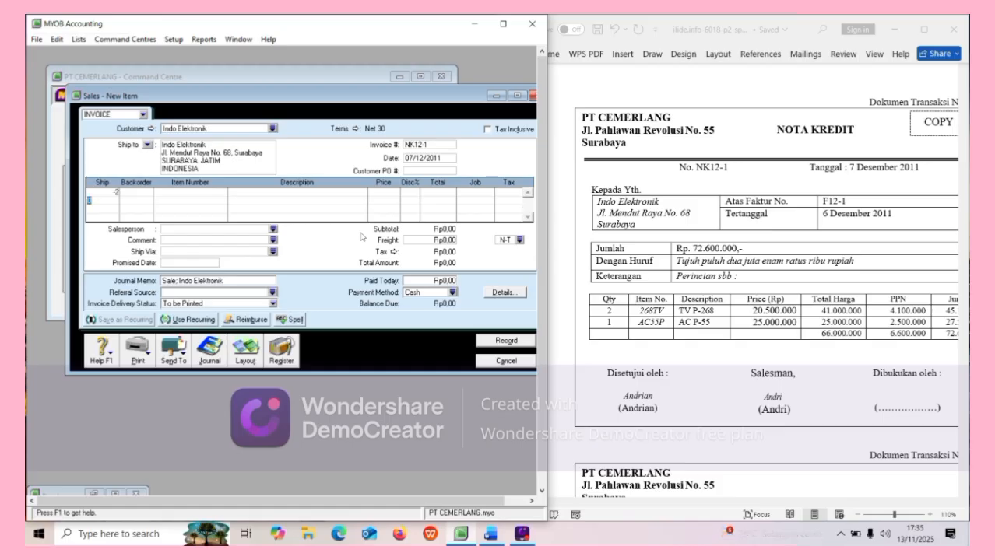
type("-1")
key("Return")
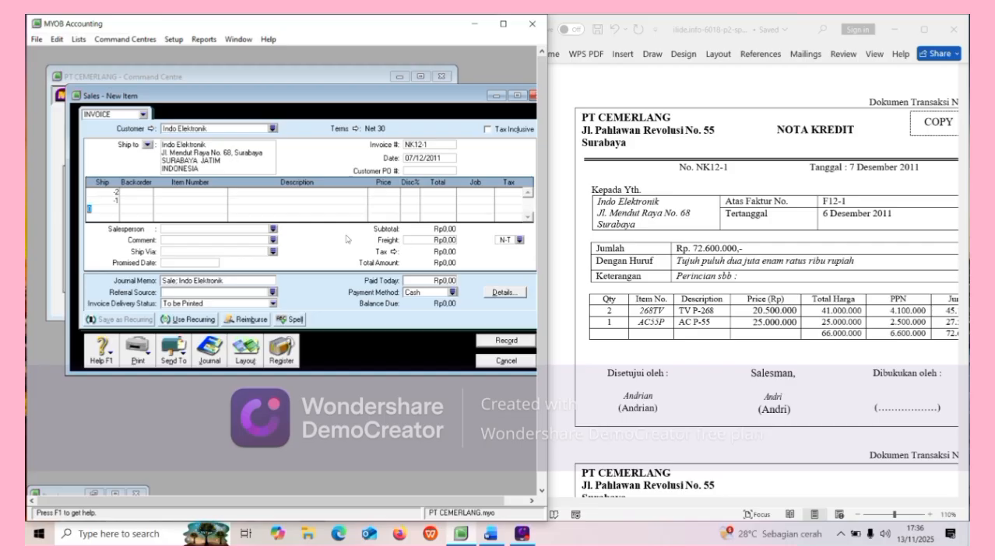
Put item 268TV on line 1 and AC55P on line 2, keeping the -1 quantity.
left_click(182, 192)
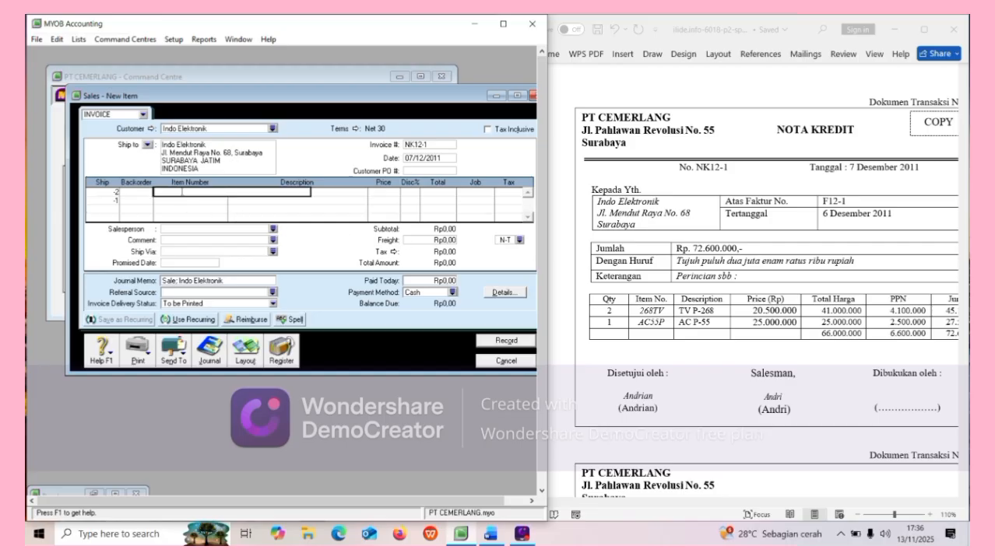
type("268TV")
key("Return")
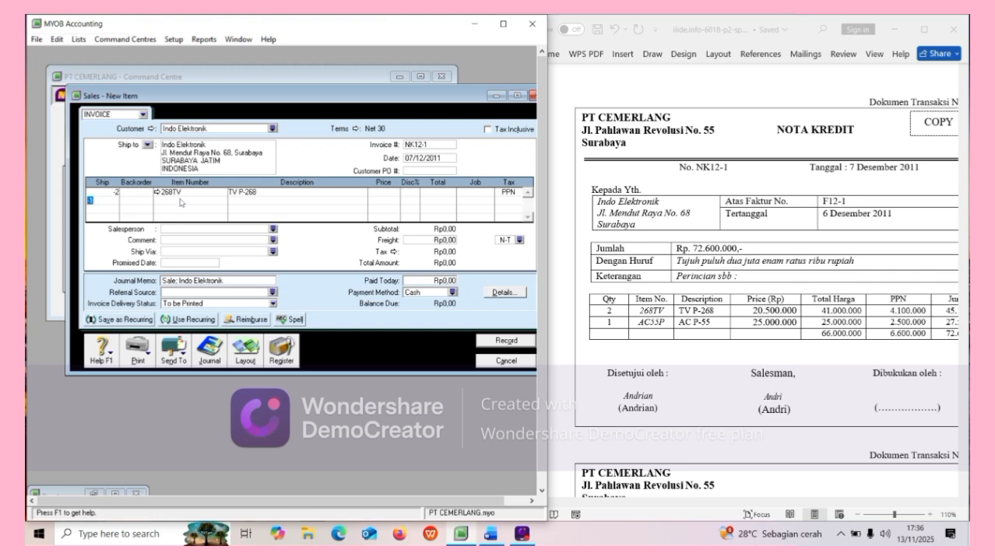
type("-1")
key("Return")
left_click(182, 200)
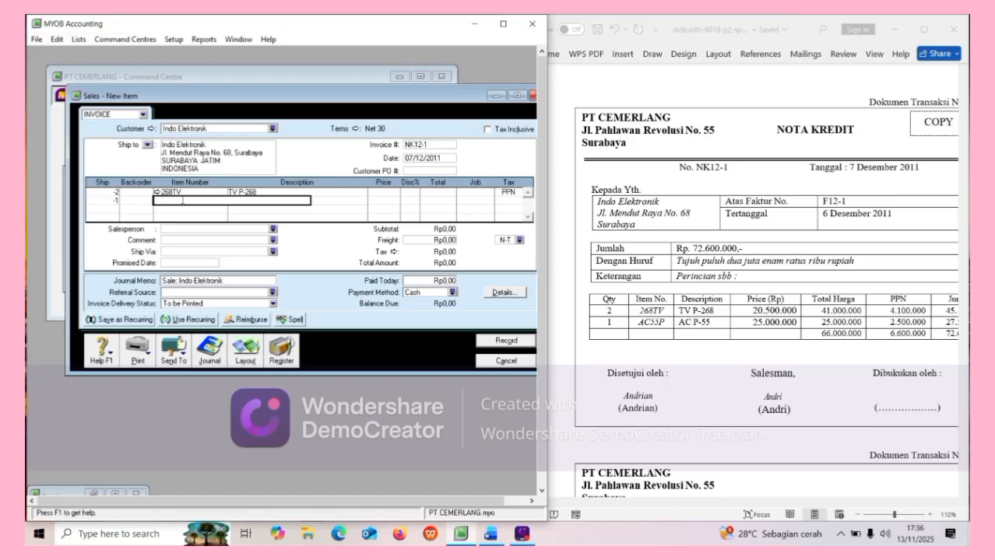
type("AC55P")
key("Return")
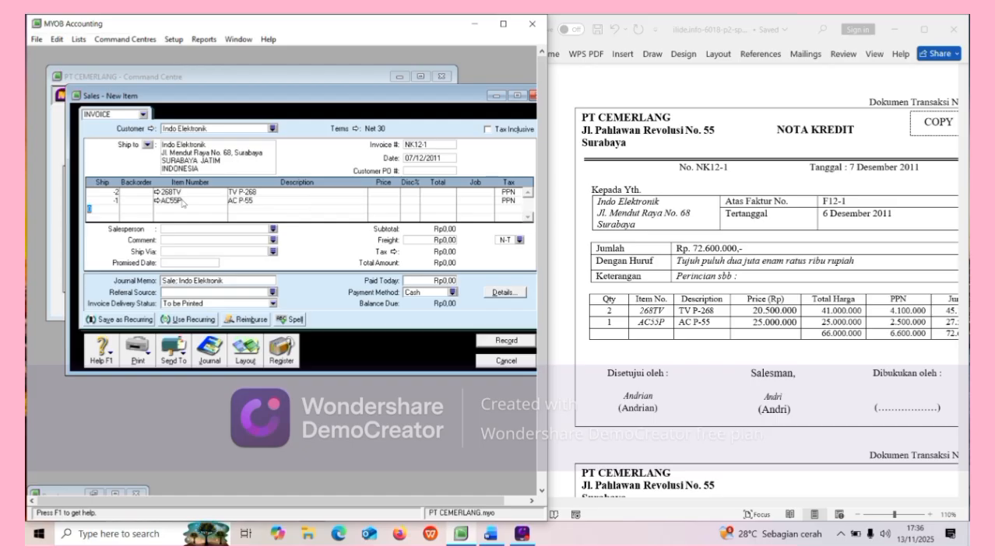
Price the 268TV line at 20.500.000.
left_click(389, 193)
key("BackSpace")
type("20500000")
key("Return")
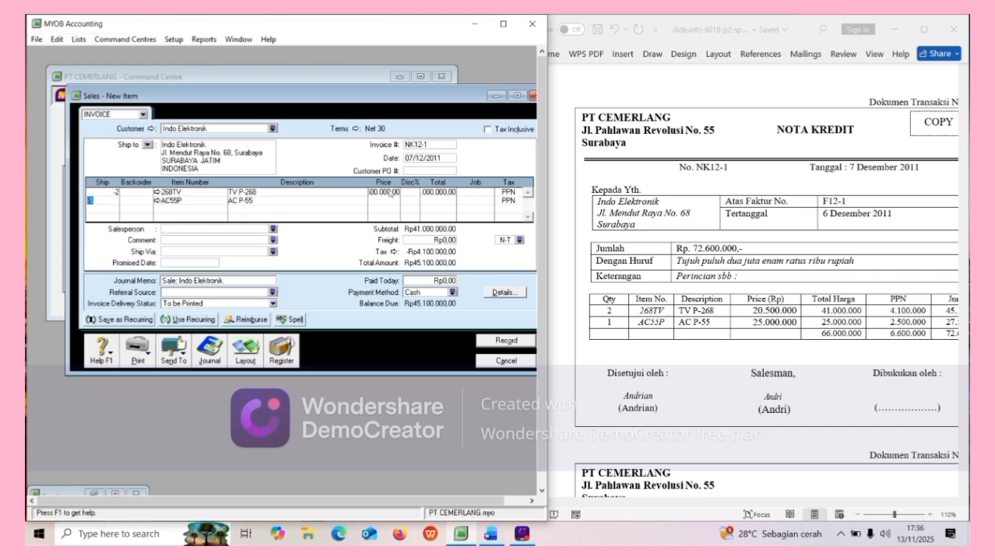
Set NK12-1's payment terms to C.O.D., due 07/12/2011.
left_click(356, 130)
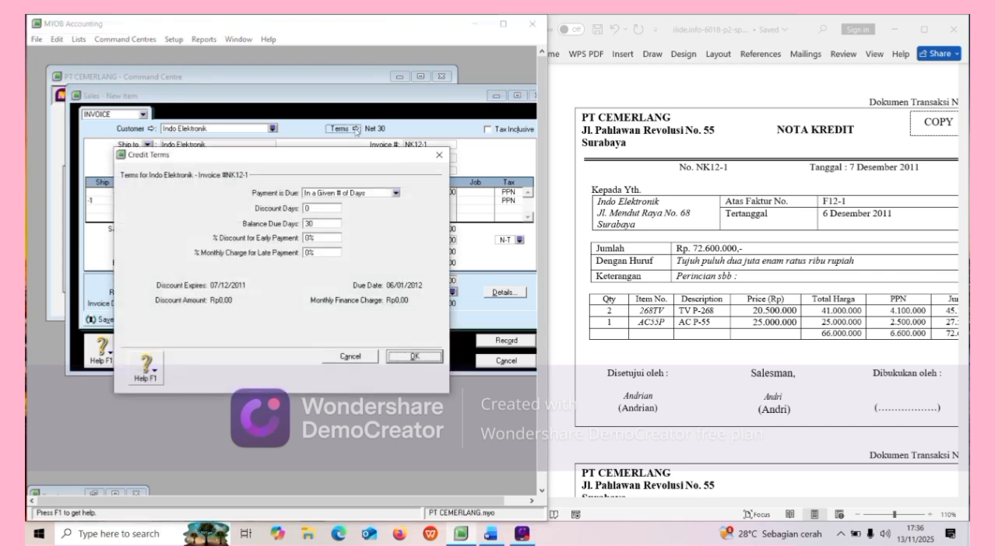
left_click(396, 193)
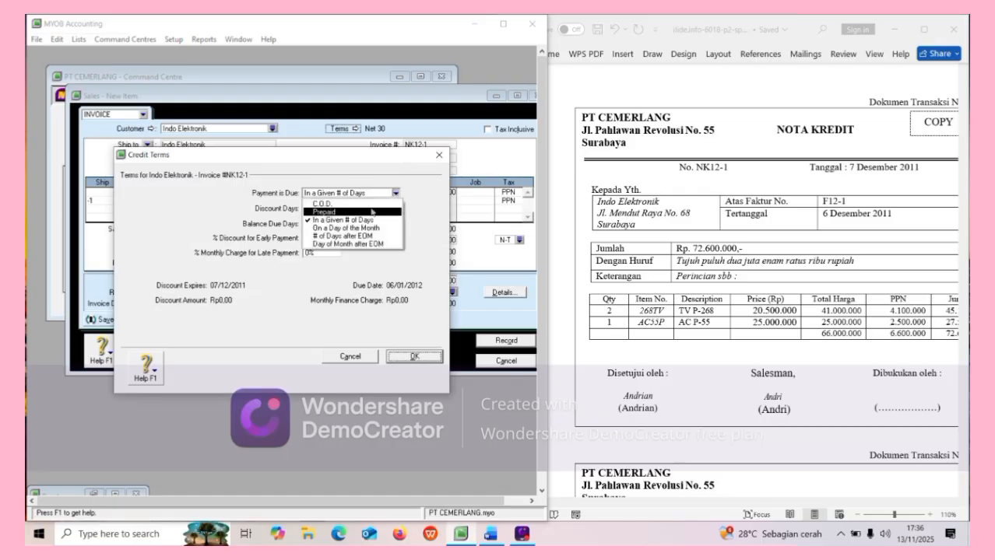
left_click(369, 204)
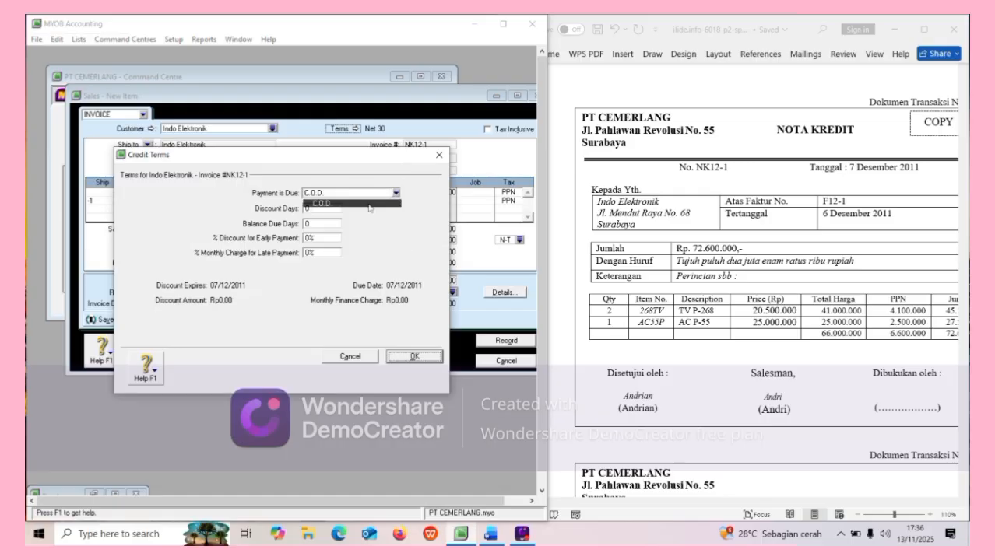
left_click(412, 359)
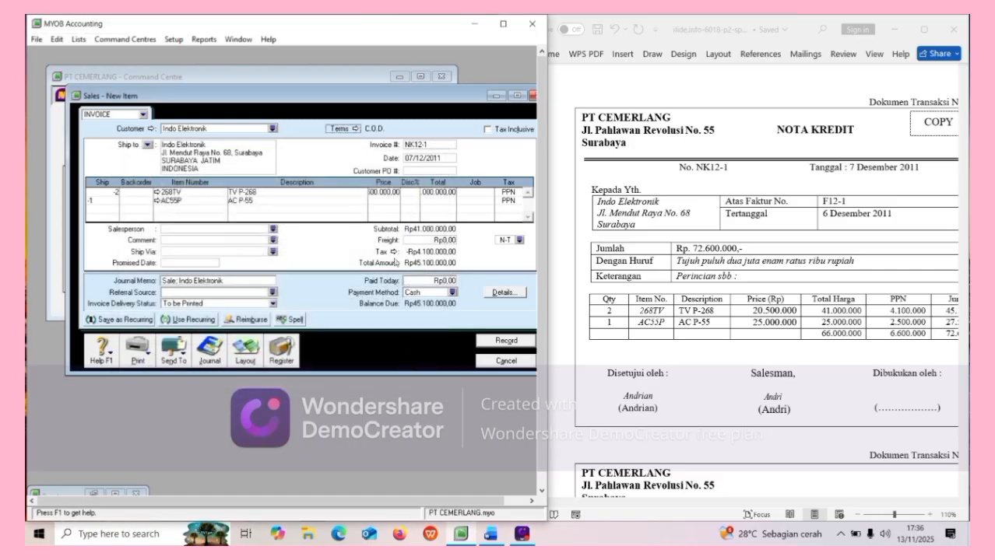
Price the AC P-55 line at 25.000.000, bringing NK12-1 to Rp72.600.000.
left_click(382, 199)
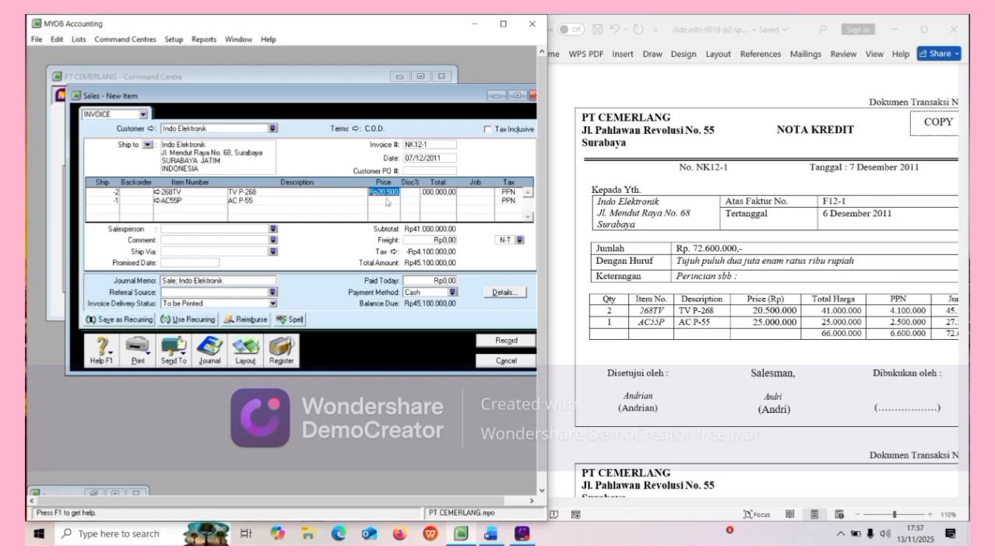
left_click(385, 201)
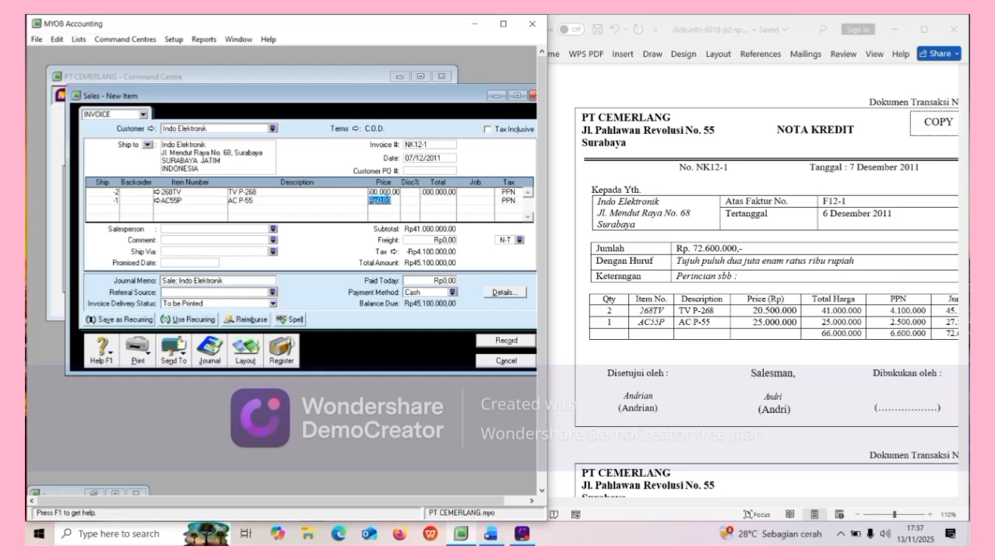
type("2500000")
type("0")
key("Return")
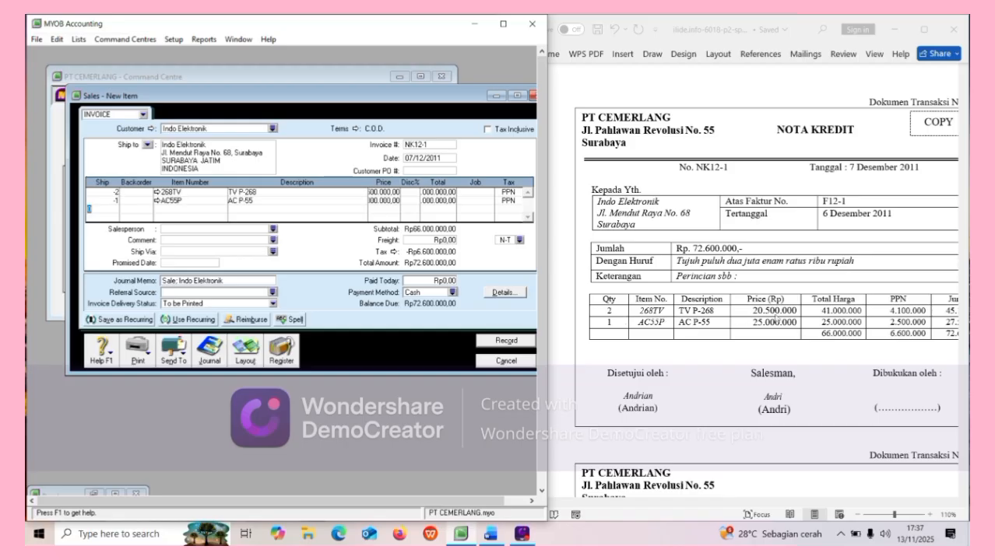
scroll(772, 317, "right", 3)
scroll(775, 318, "left", 3)
Make 4-1200 SALES RETUR the sales income account for item 268TV.
left_click(156, 192)
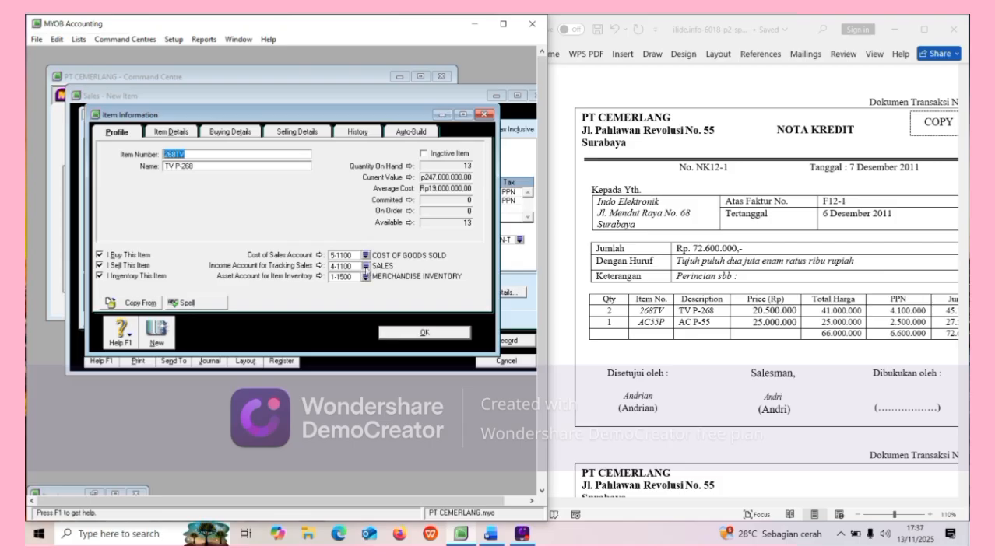
left_click(365, 266)
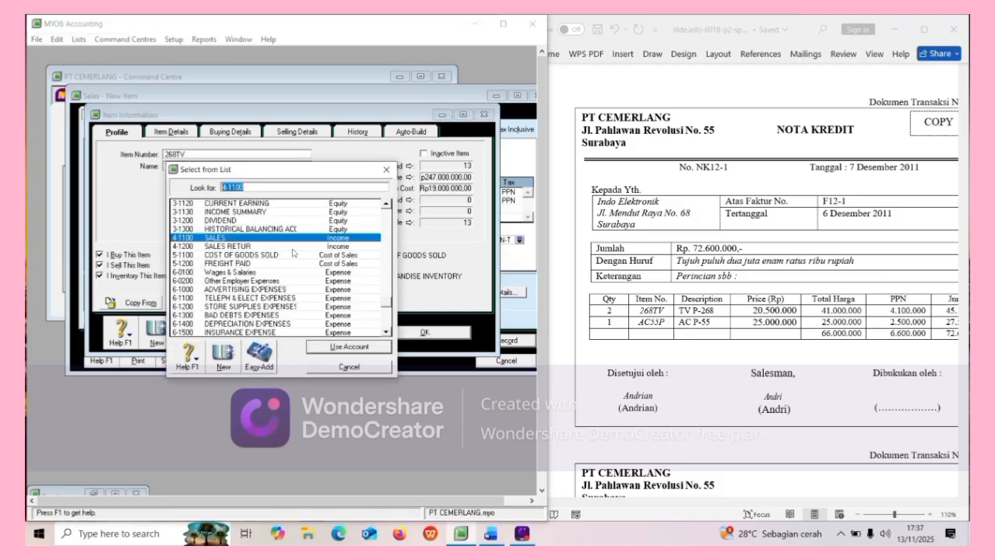
left_click(293, 247)
left_click(356, 349)
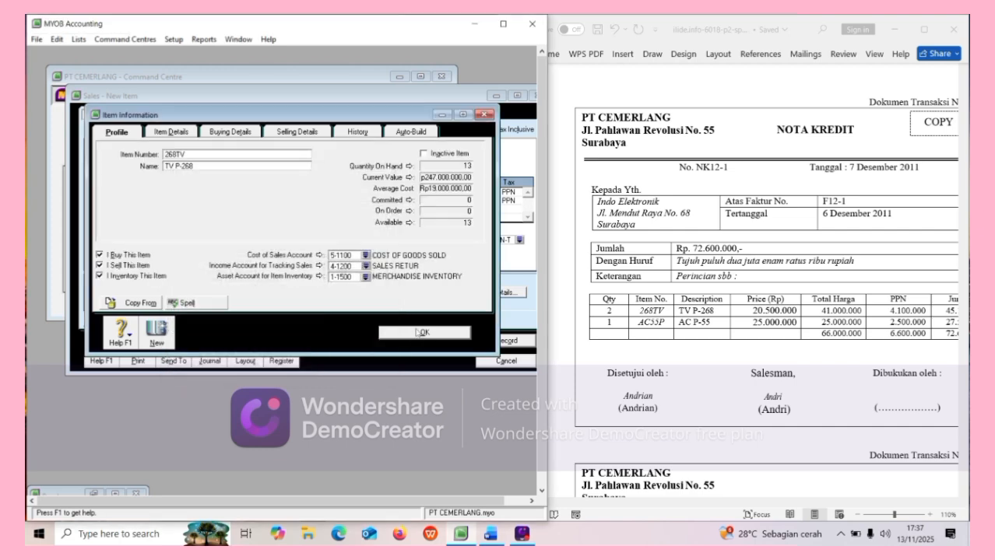
left_click(418, 332)
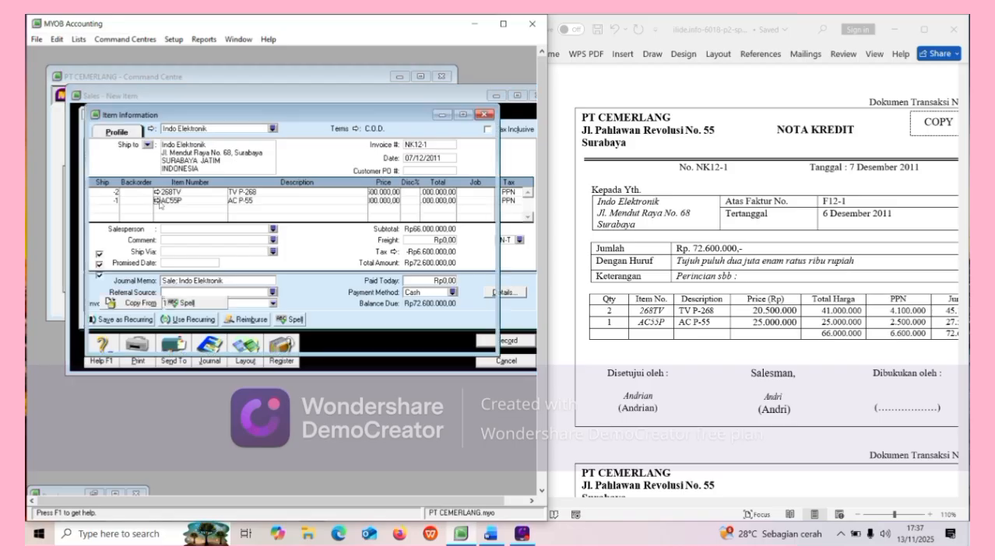
Make 4-1200 SALES RETUR the sales income account for item AC55P.
left_click(157, 201)
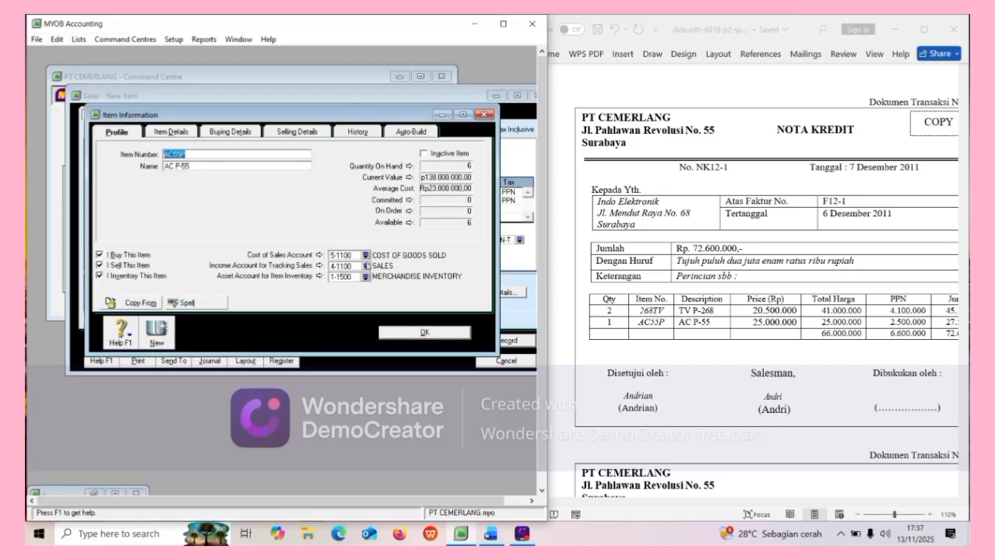
left_click(365, 265)
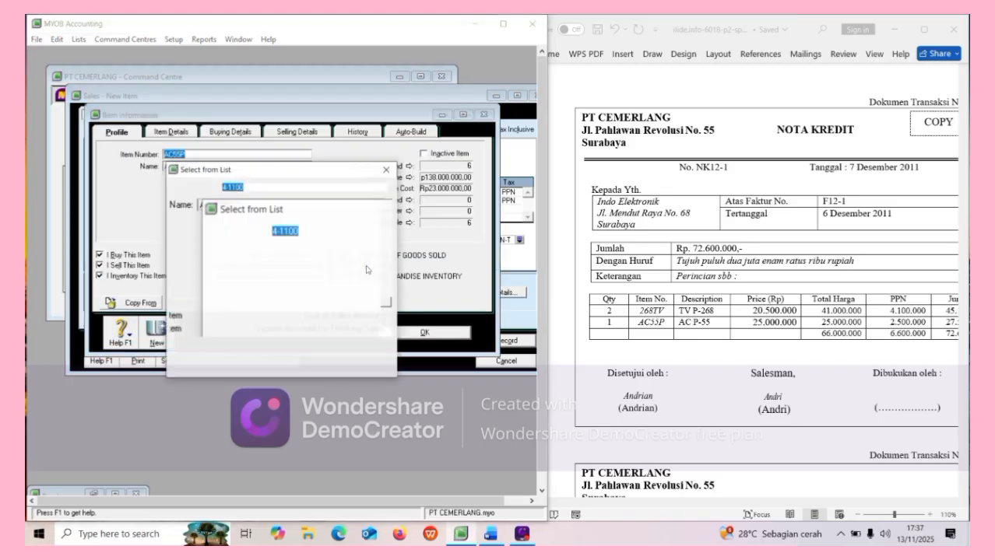
left_click(294, 247)
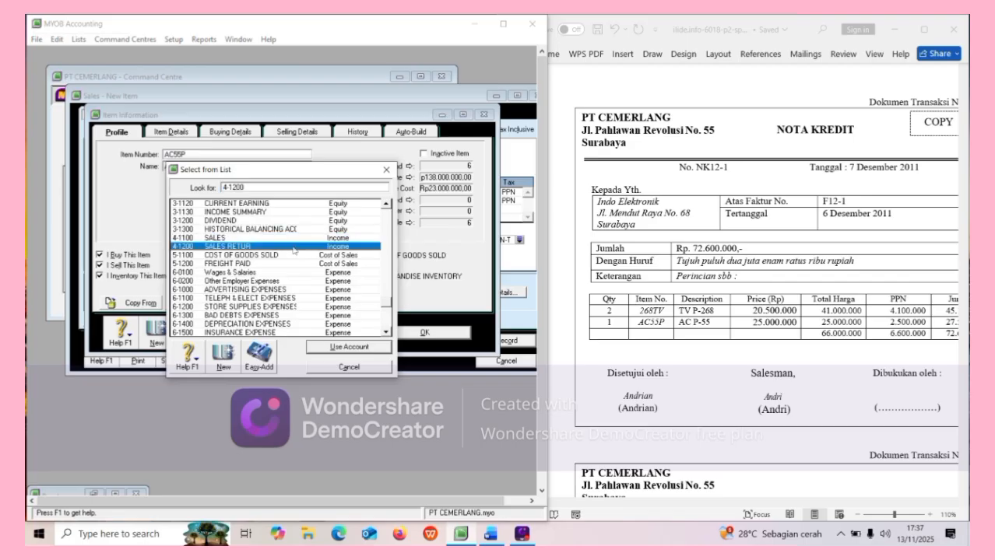
left_click(349, 347)
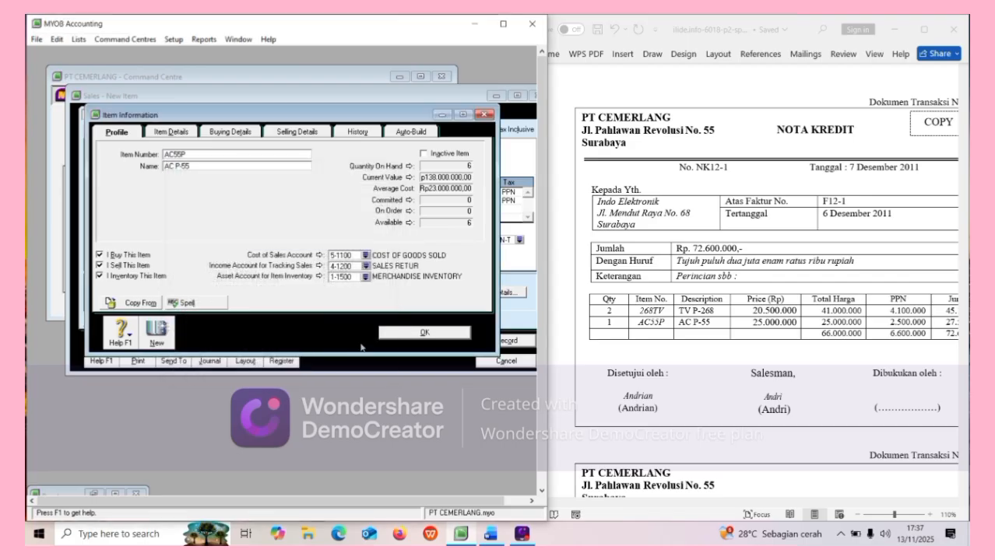
left_click(395, 335)
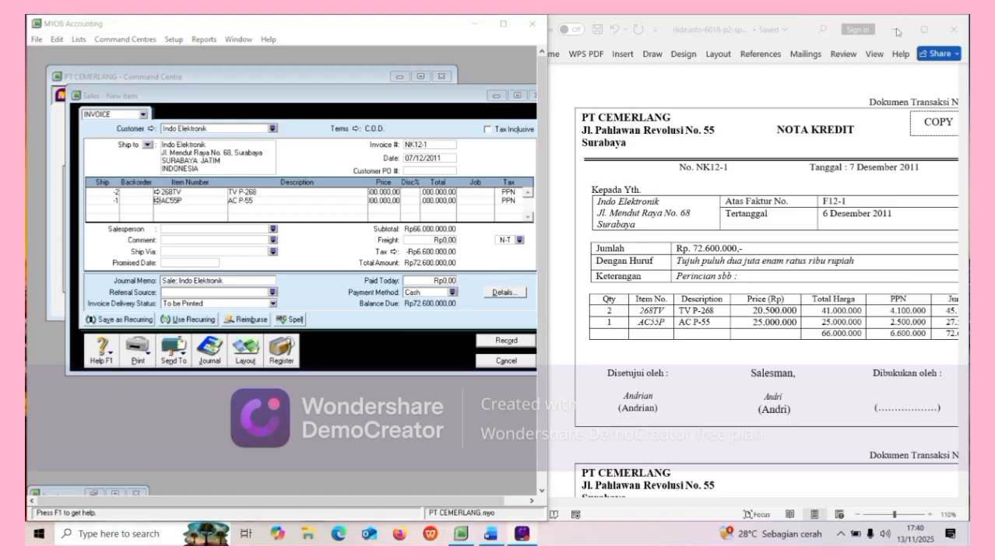
Record NK12-1 and show the Sales Register from 07/12/2011 with Indo Elektronik's Rp72.600.000 credit.
left_click(506, 340)
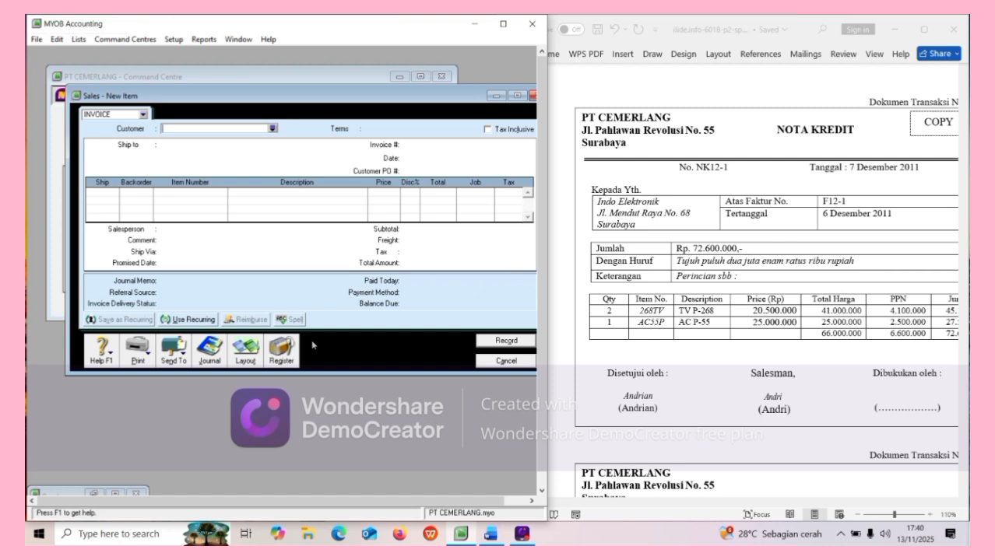
left_click(281, 350)
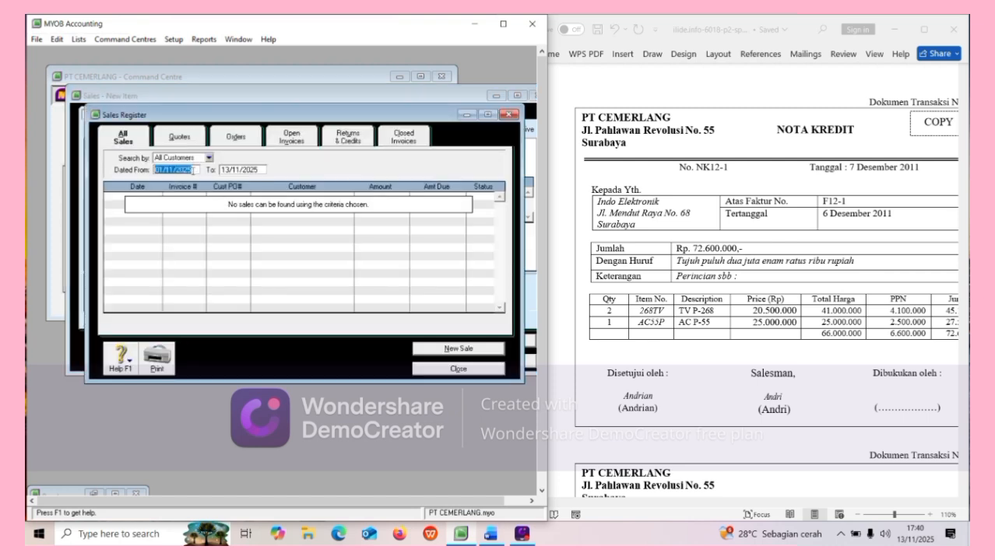
type("07/12/2011")
key("Tab")
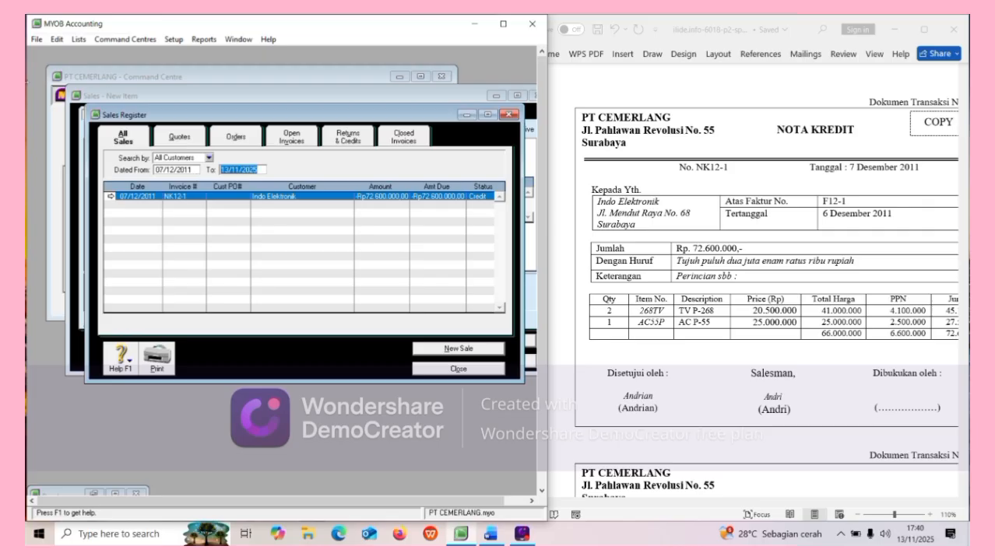
left_click(118, 199)
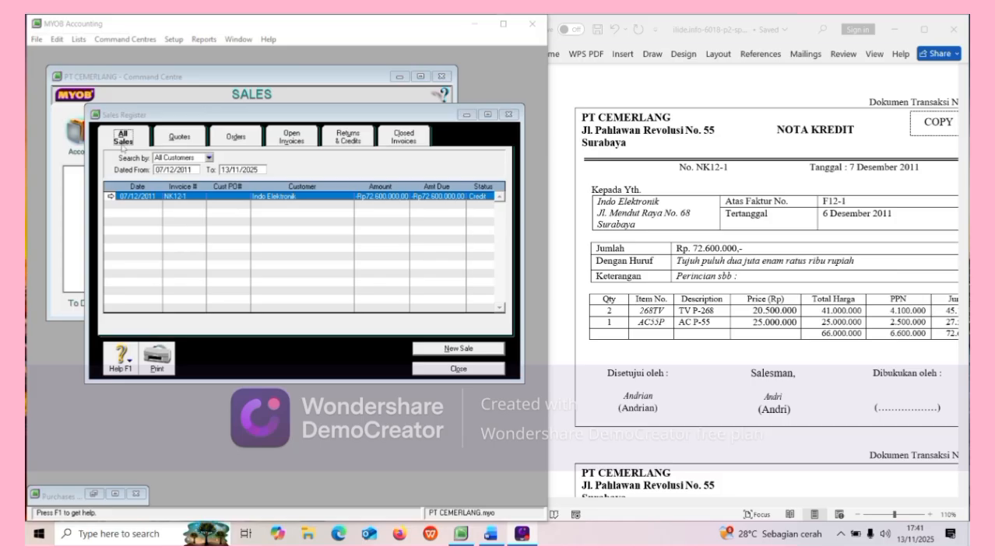
Settle credit NK12-1, dated 07/12/2011, by applying the full Rp72.600.000 to invoice 00000121.
left_click(359, 141)
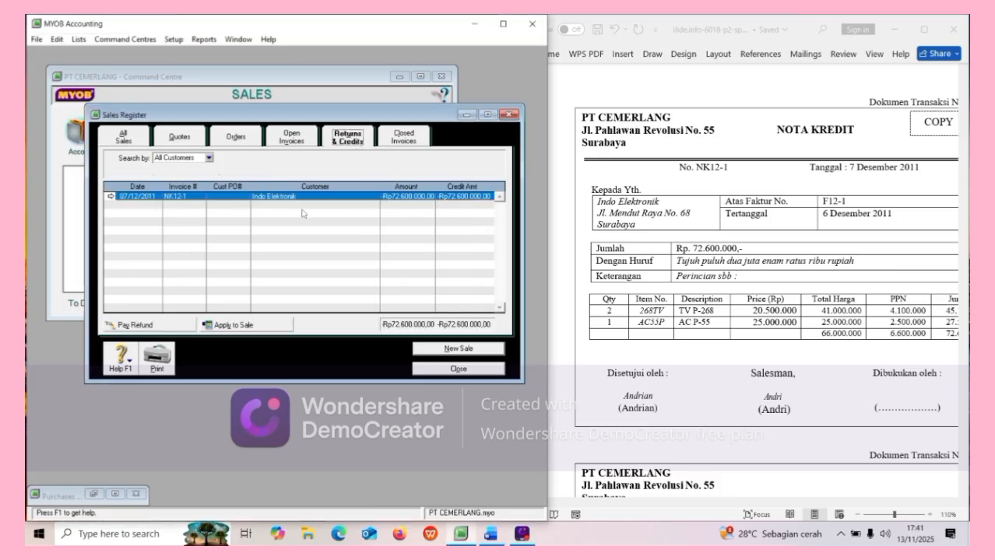
left_click(230, 326)
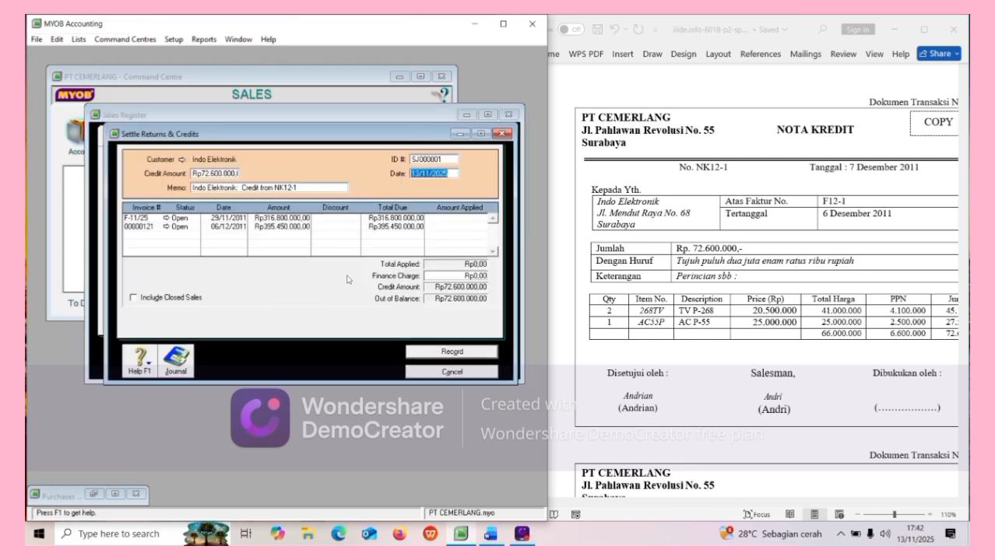
left_click(446, 159)
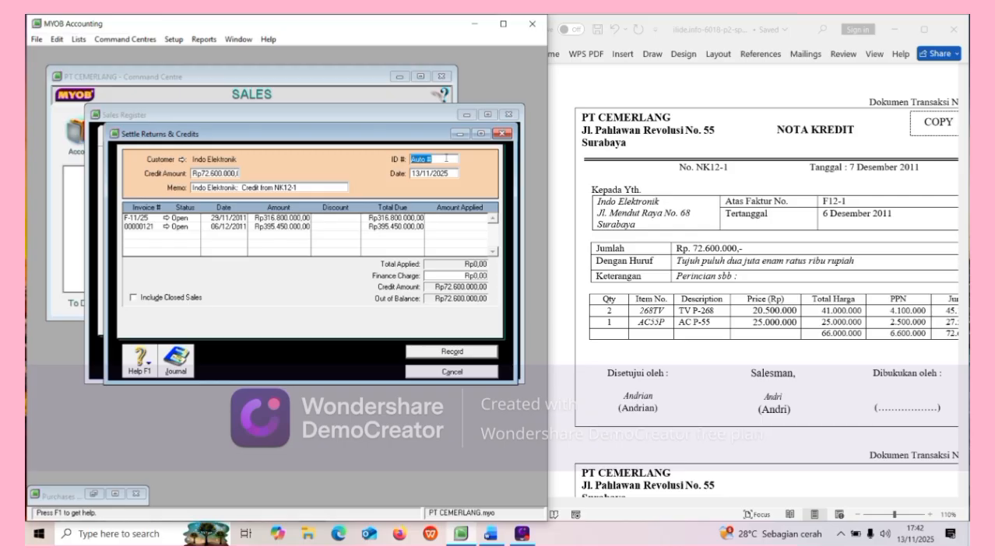
type("NK12-1")
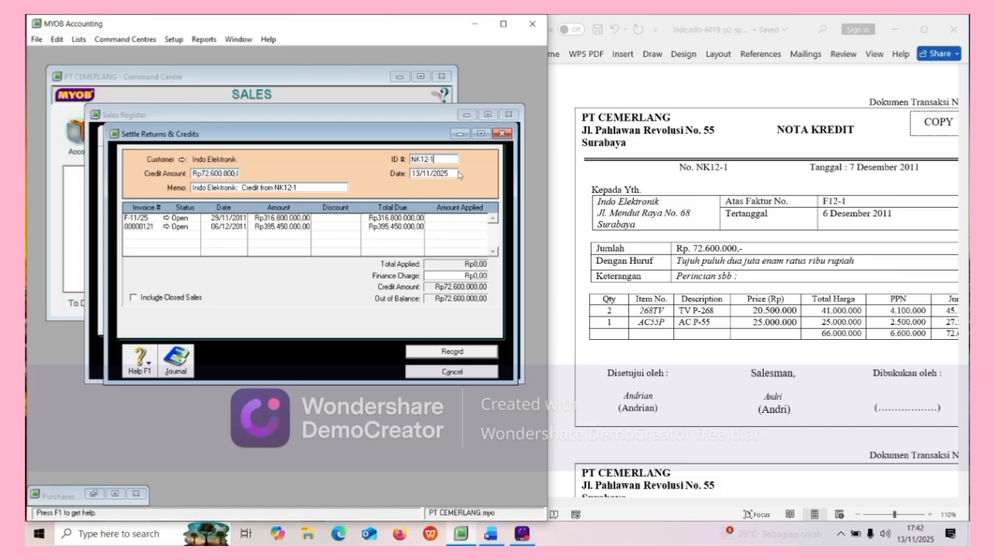
left_click(444, 174)
key("BackSpace")
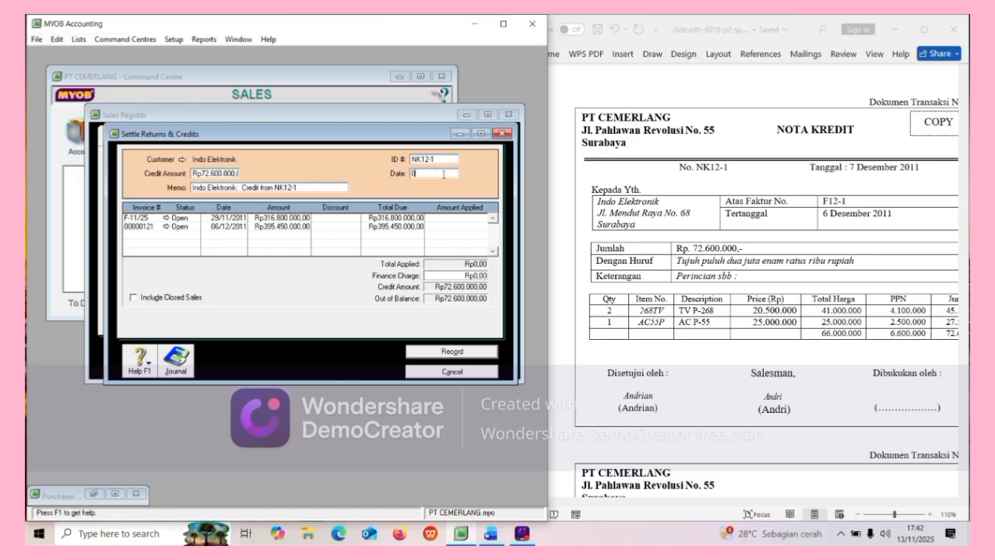
type("07/12/2011")
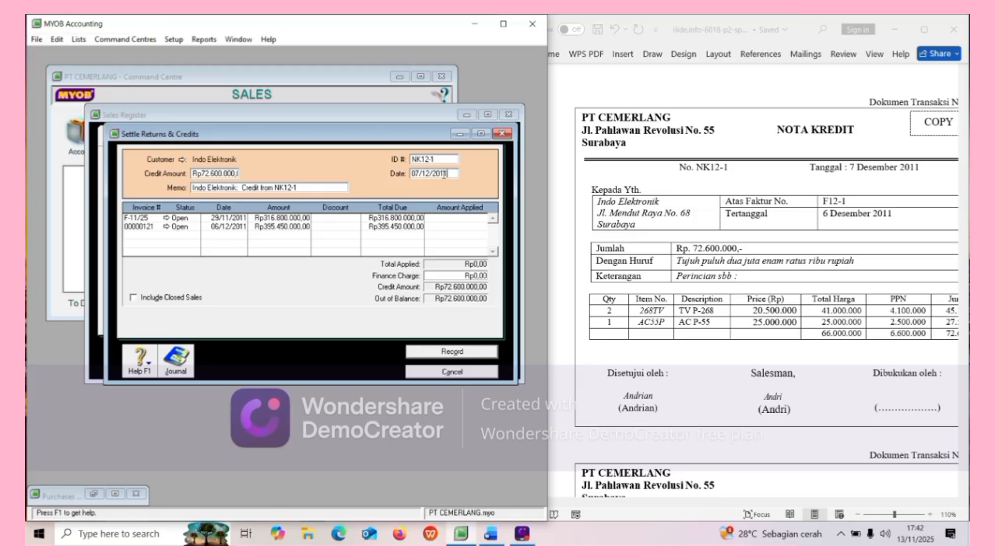
key("Tab")
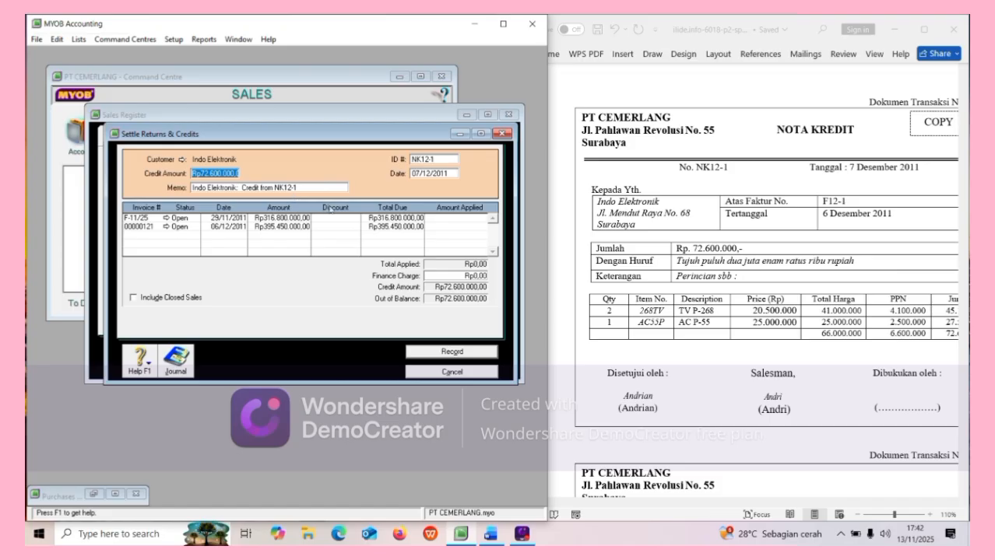
left_click(454, 229)
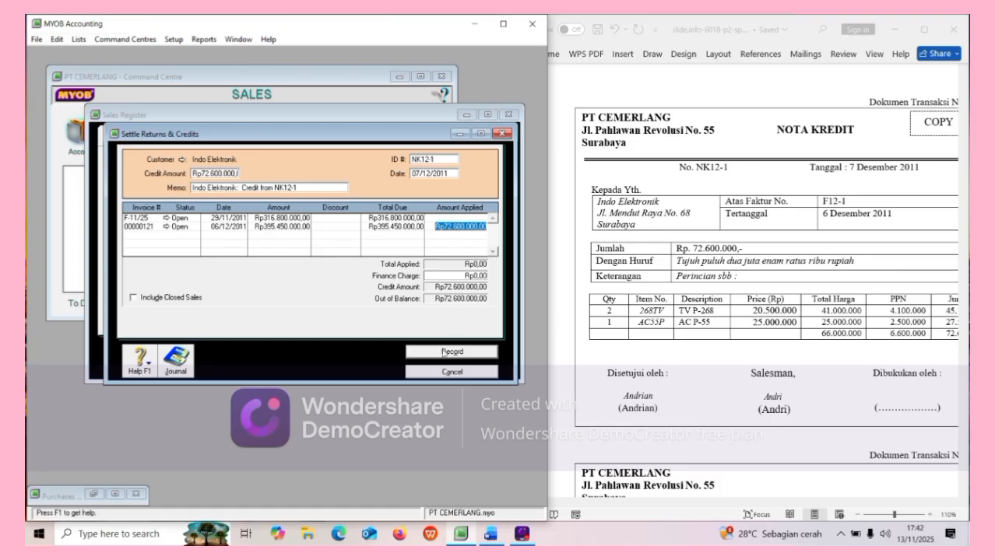
left_click(443, 352)
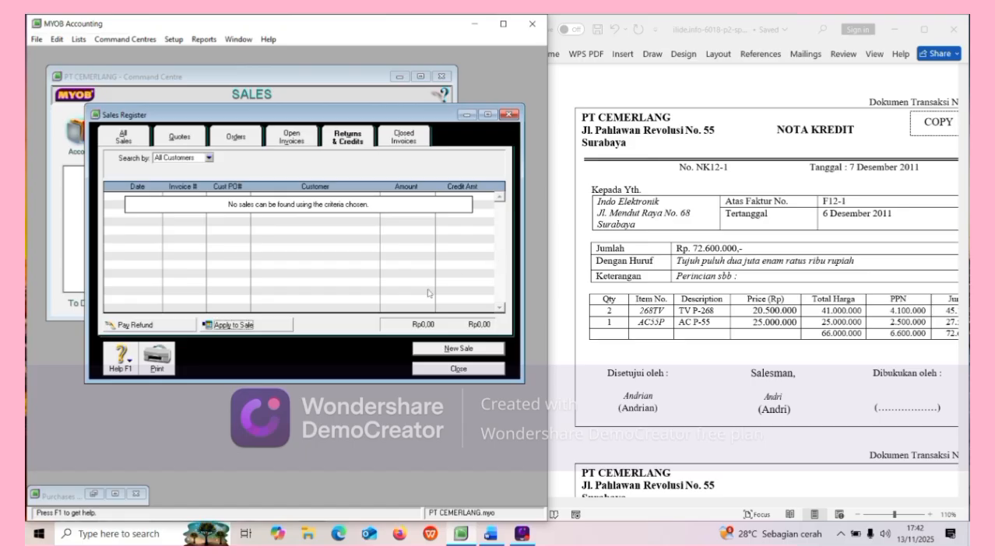
Change item 268TV's income account for tracking sales to 4-1100 SALES.
left_click(442, 367)
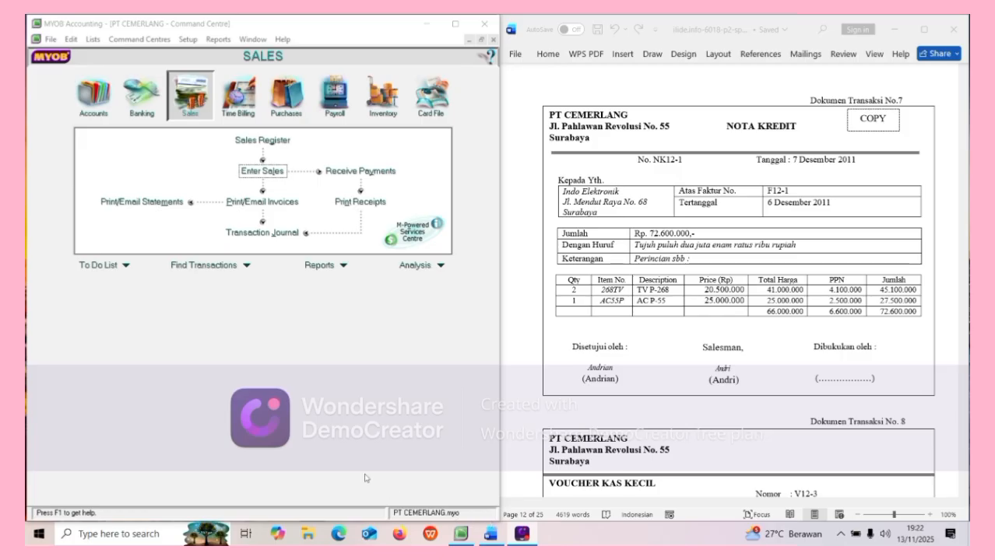
left_click(376, 115)
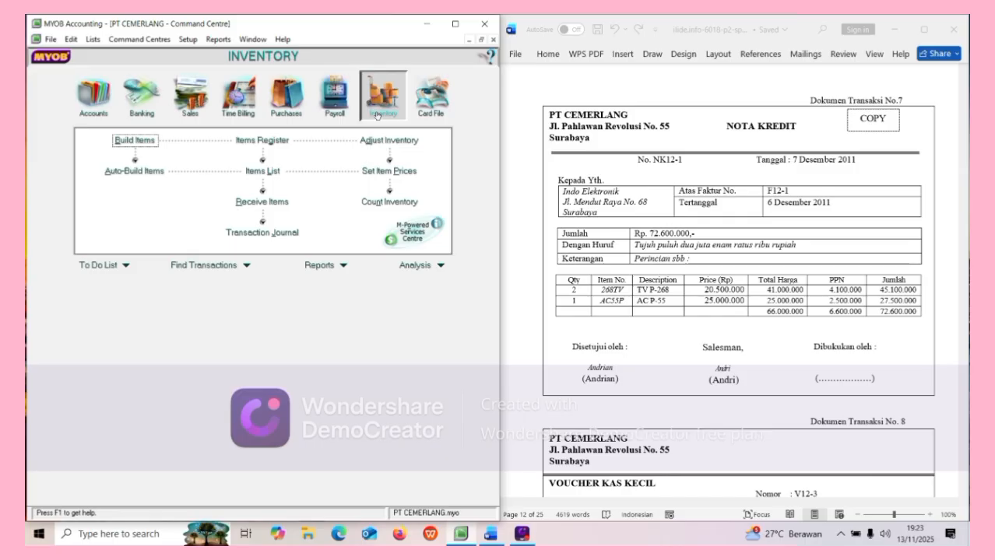
left_click(255, 179)
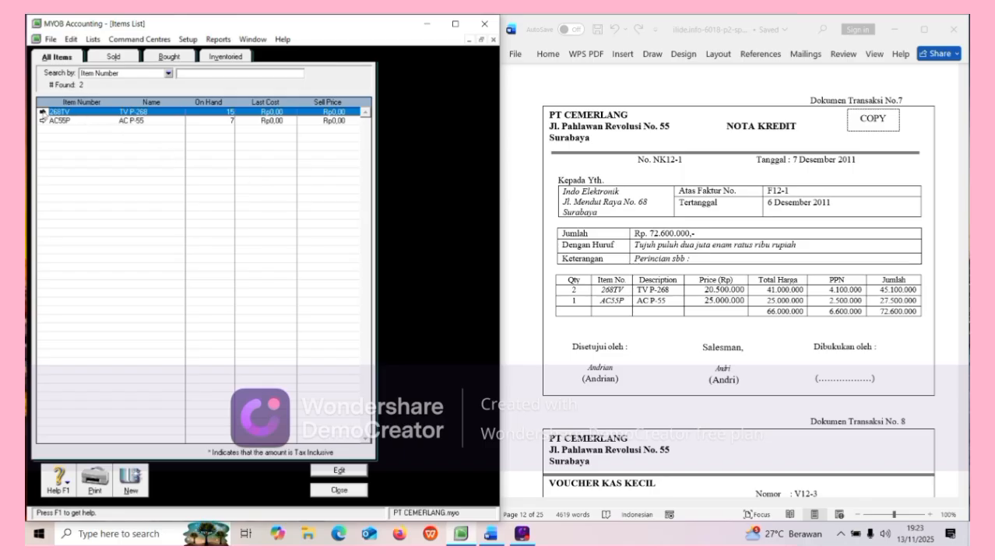
left_click(43, 112)
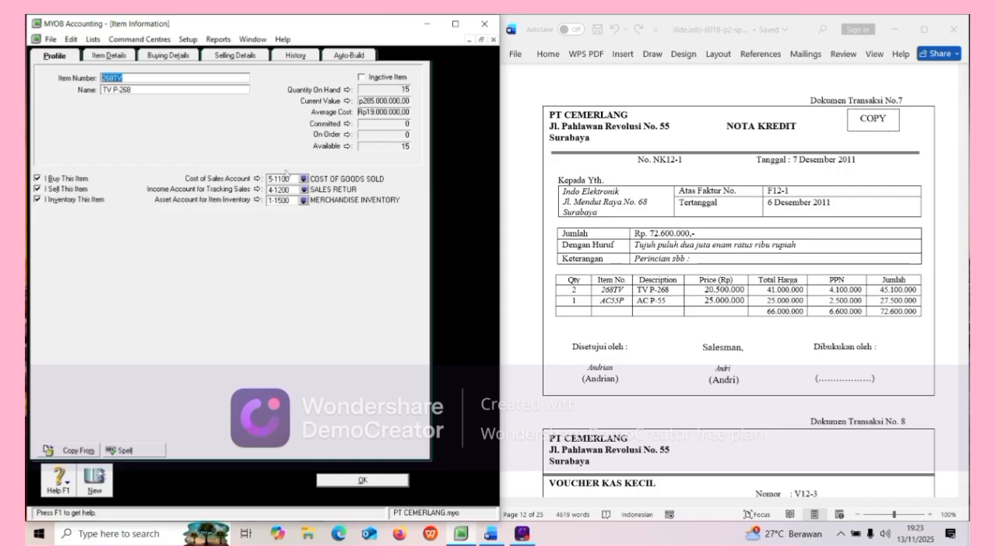
left_click(304, 189)
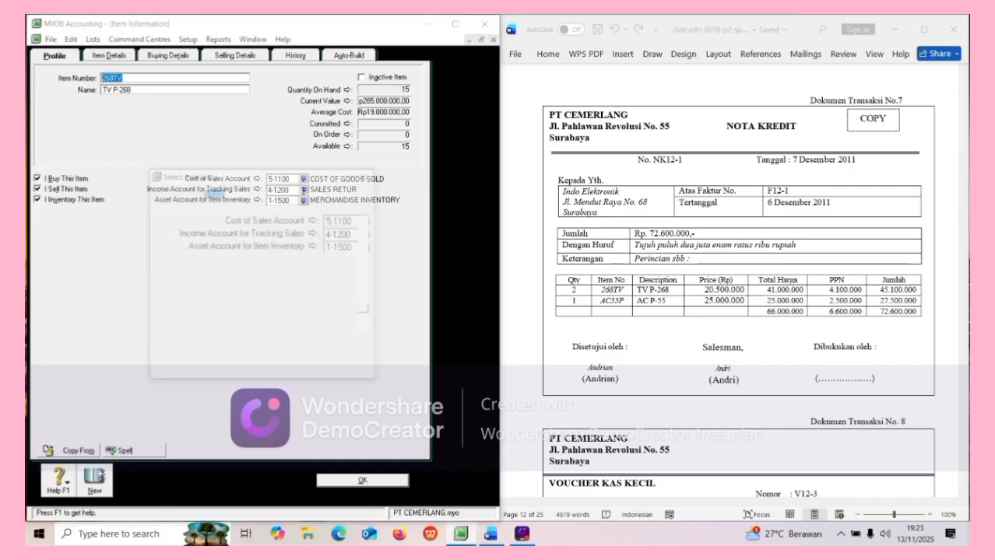
left_click(295, 235)
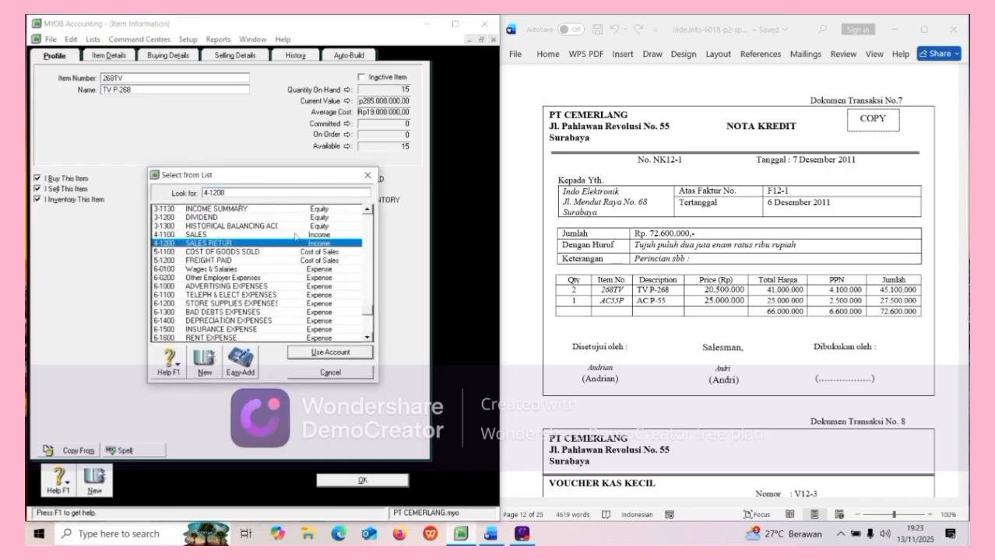
left_click(336, 356)
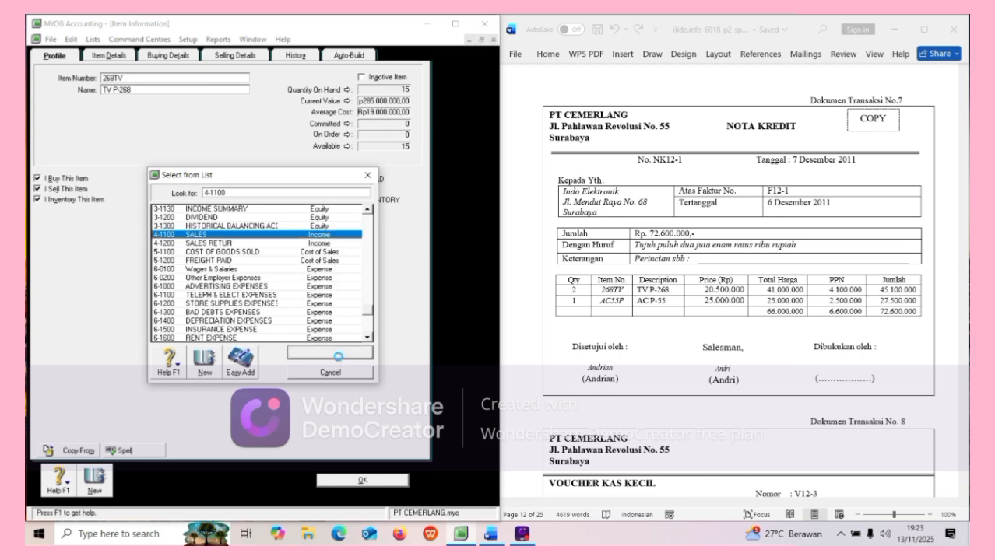
left_click(360, 481)
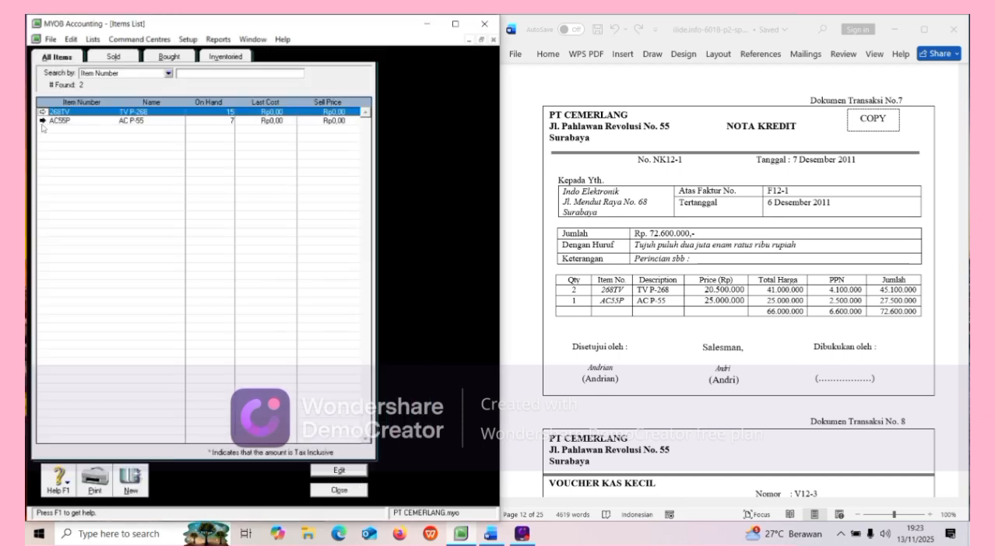
Check item AC55P, keeping 4-1200 SALES RETUR as its income account, and close the items list.
left_click(43, 120)
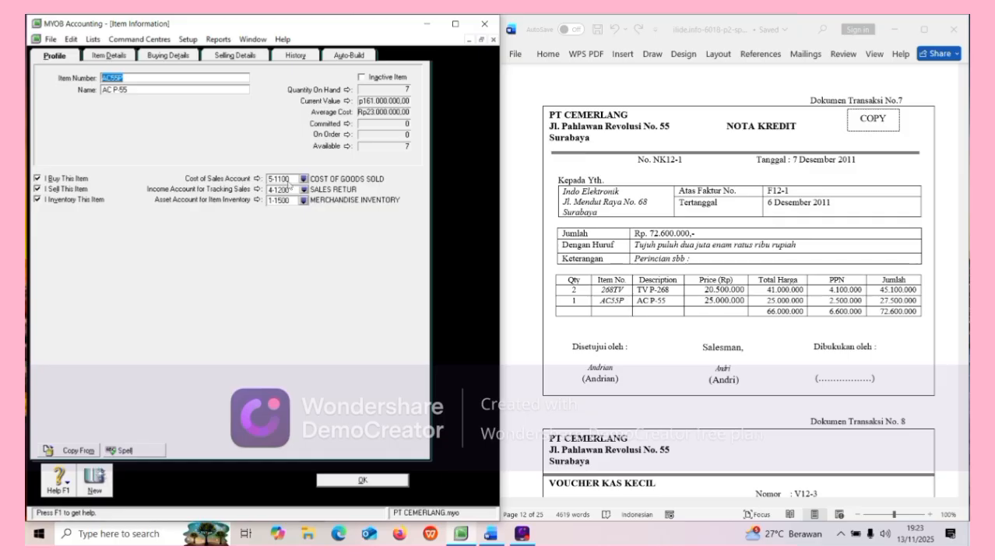
left_click(303, 189)
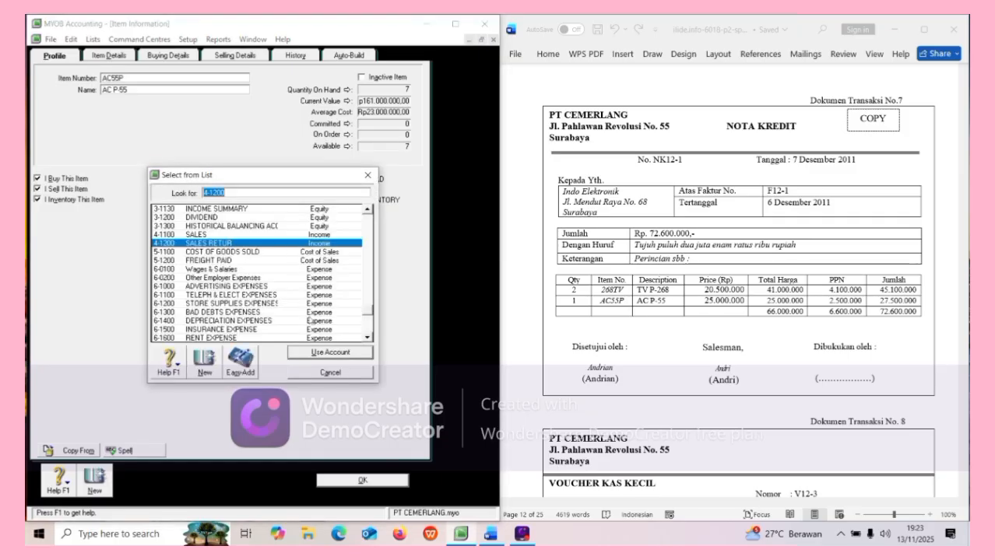
left_click(321, 352)
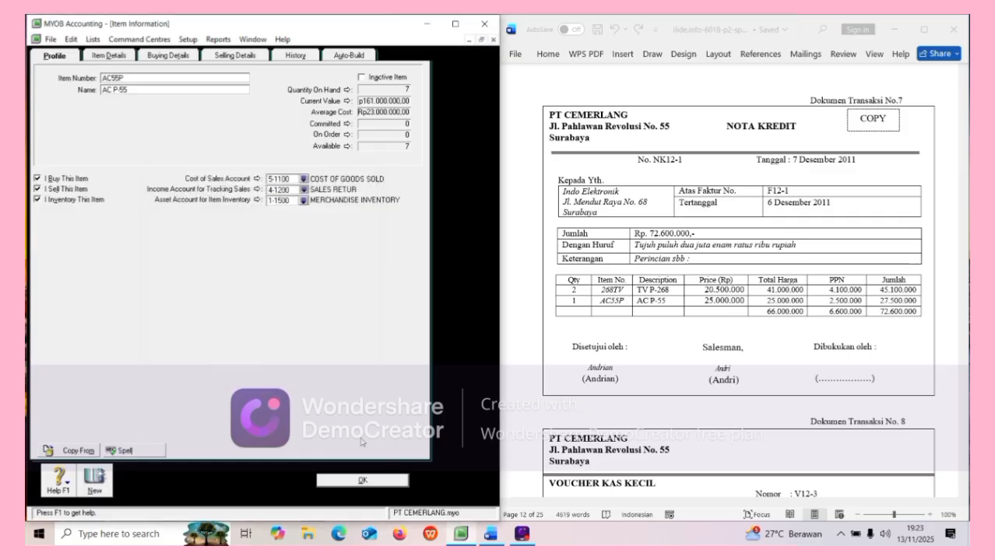
left_click(386, 482)
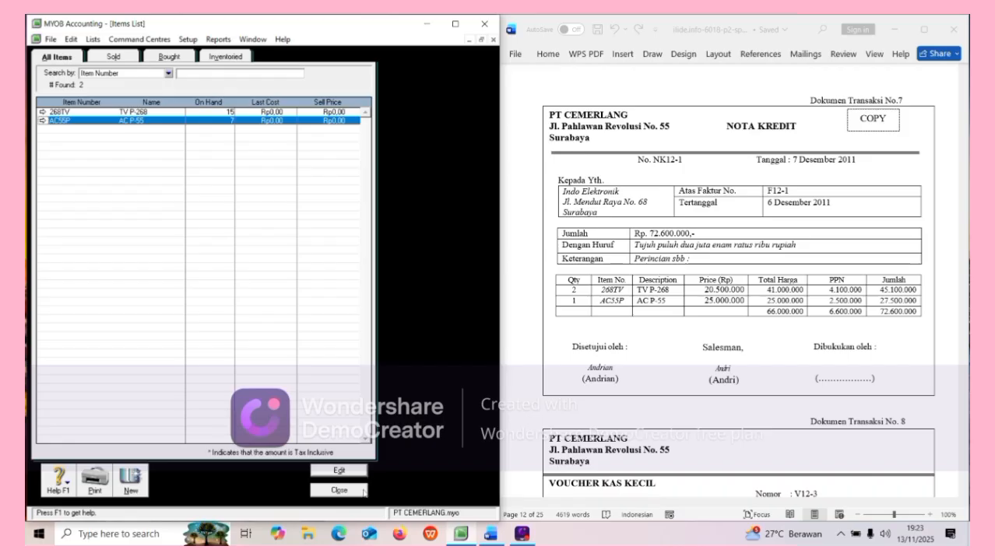
left_click(362, 491)
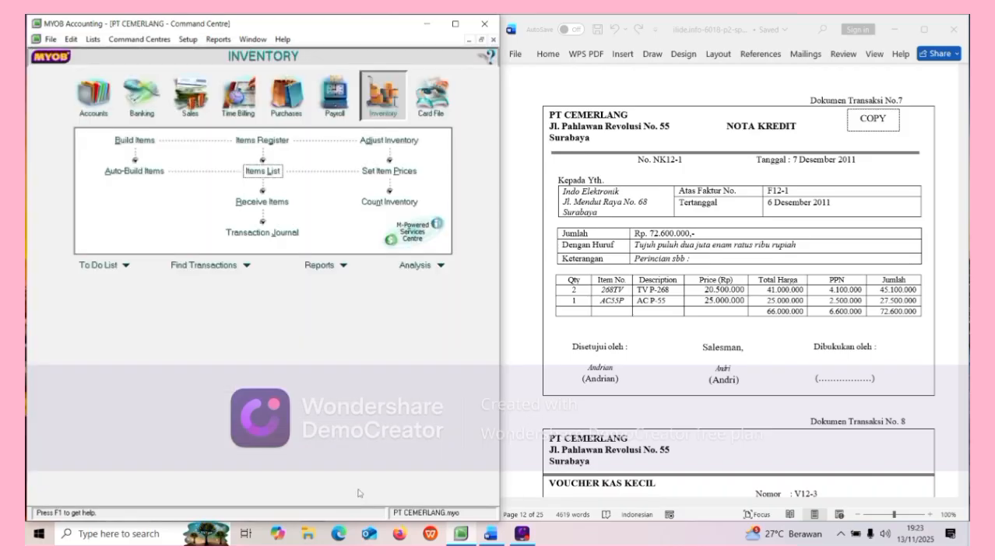
scroll(600, 354, "down", 5)
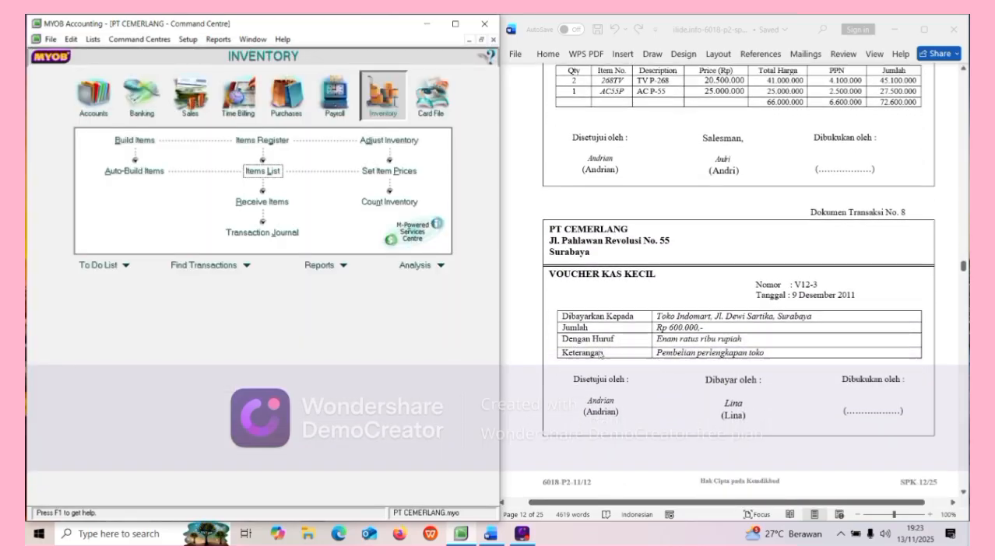
scroll(599, 354, "down", 3)
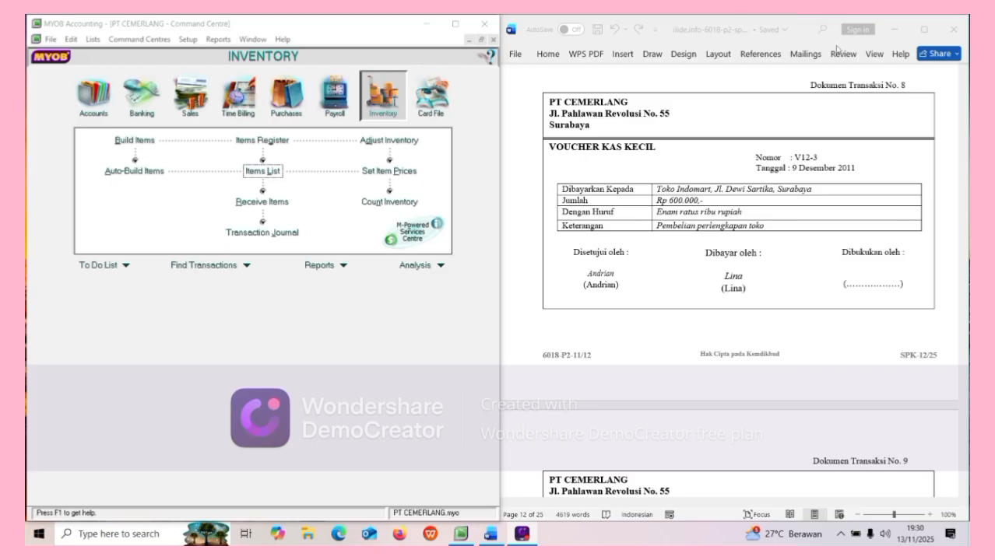
Start a Spend Money transaction paid from 1-1200 PETTY CASH.
left_click(152, 117)
left_click(151, 117)
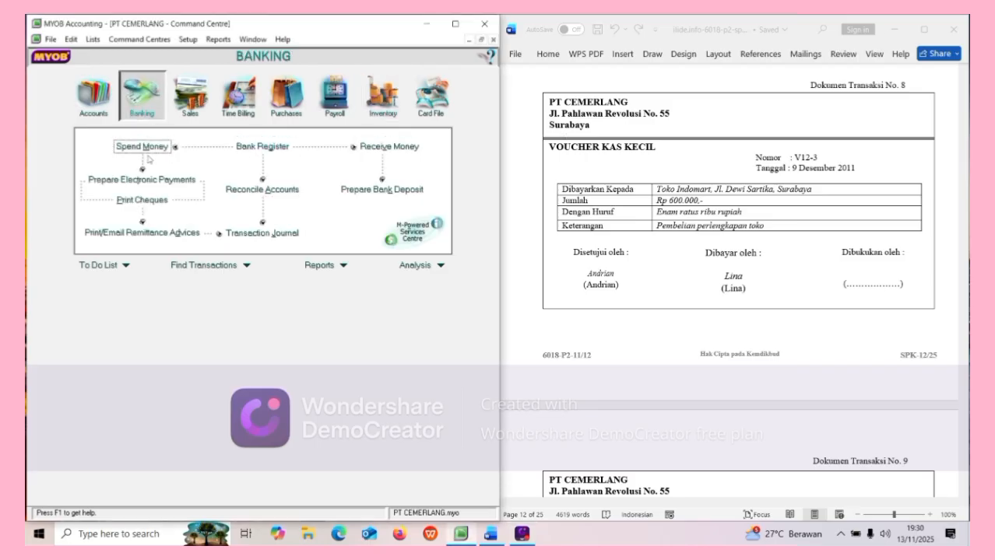
left_click(144, 147)
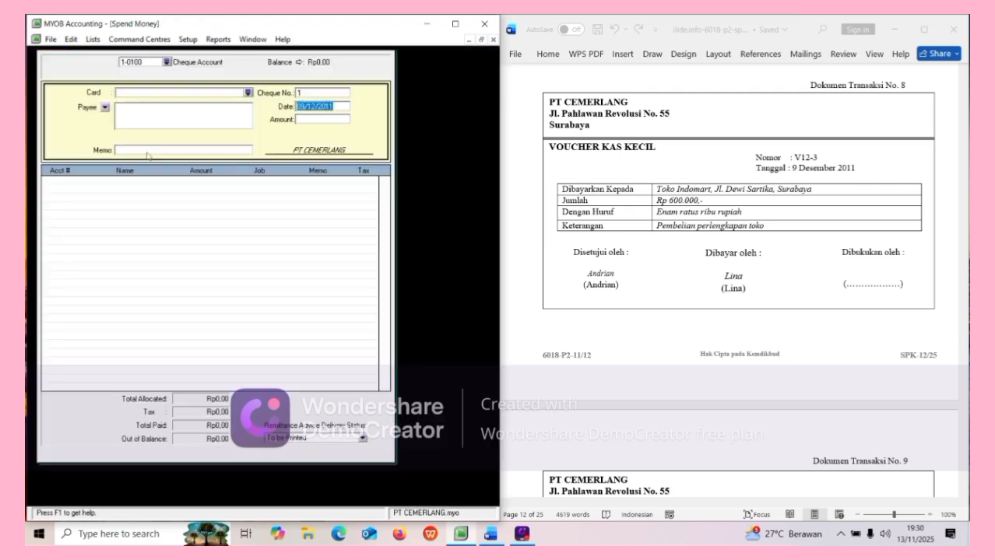
left_click(166, 61)
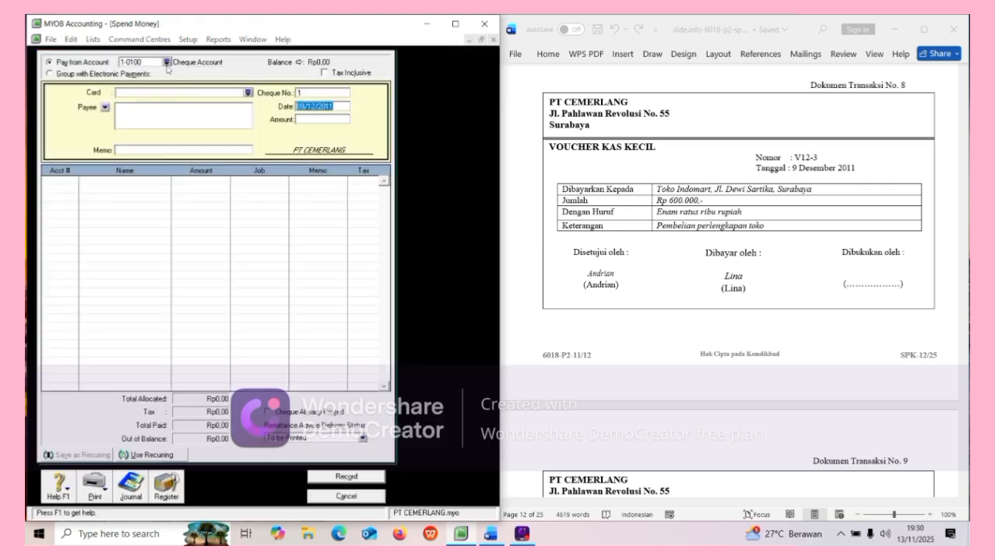
left_click(206, 253)
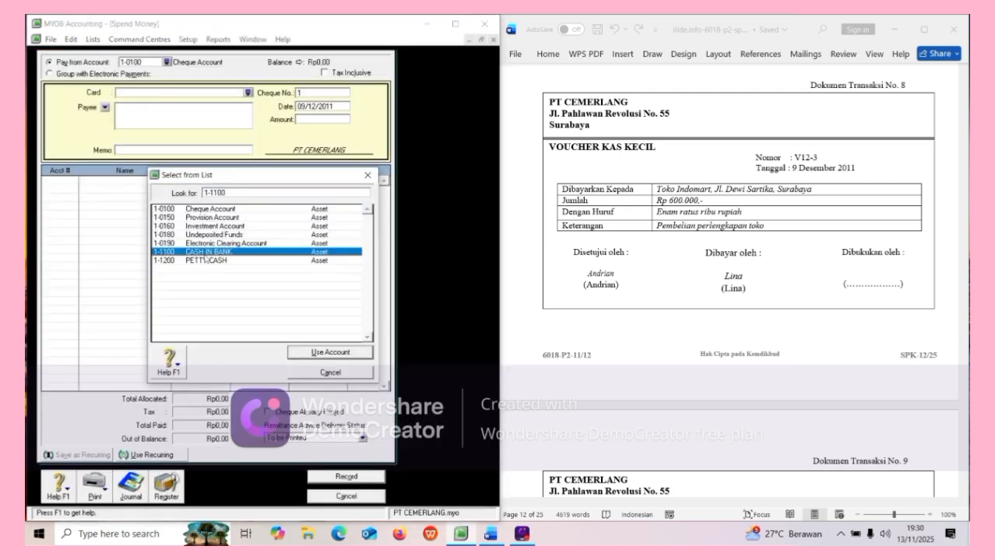
left_click(207, 261)
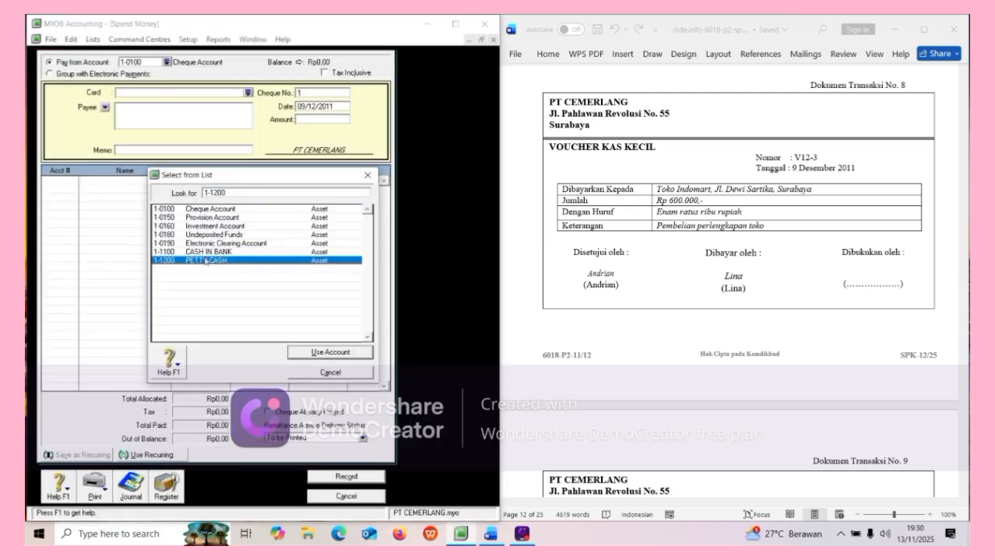
left_click(294, 350)
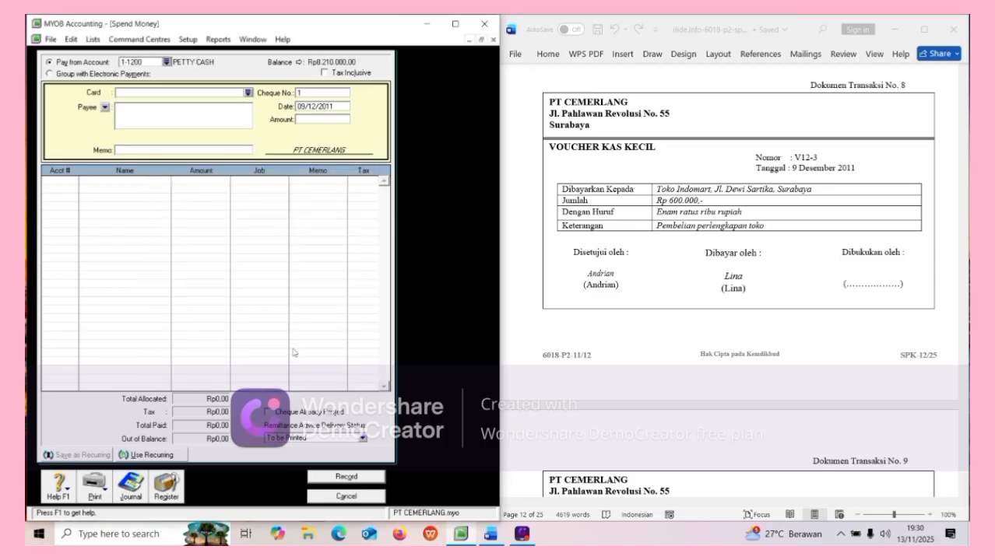
Enter cheque V12-3, date 09/12/2011, amount Rp600.000 and memo 'Pembelian Perlengkapan toko'.
left_click(319, 94)
key("BackSpace")
type("V12-3")
key("Tab")
key("BackSpace")
type("09")
type("/")
type("11")
type("/2011")
key("Tab")
type("6")
key("Tab")
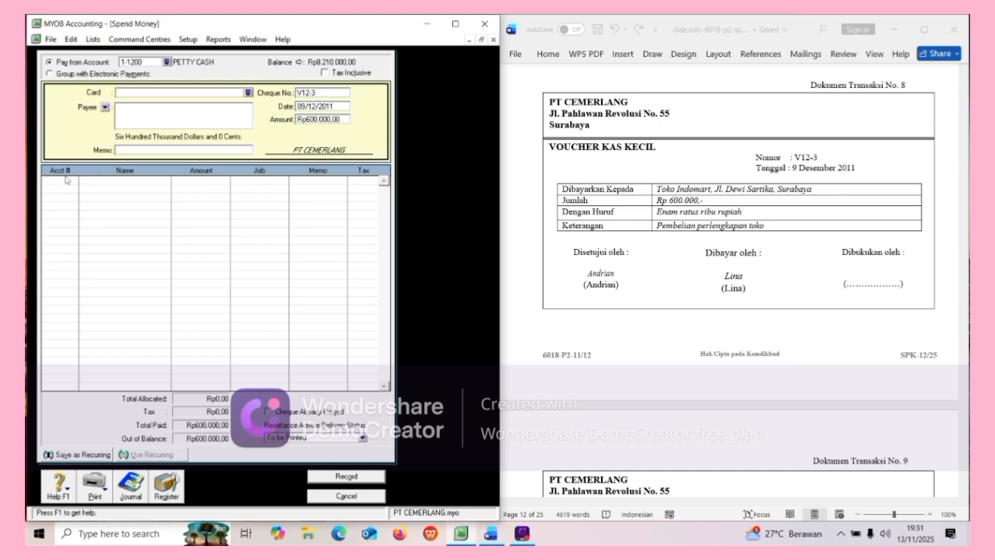
left_click(137, 151)
type("Pembelian Perlengkapan")
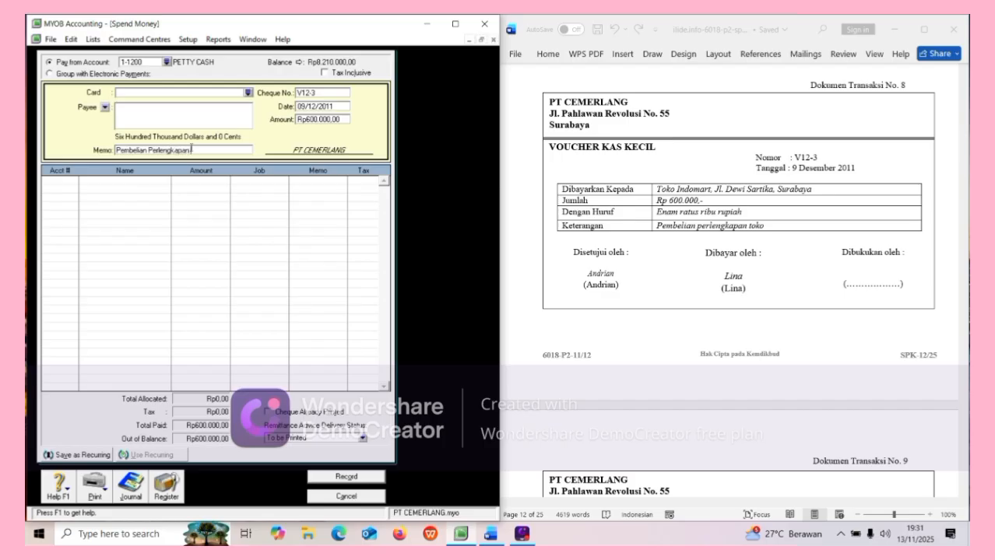
type(" toko")
Allocate the Rp600.000 voucher to 1-1600 STORE SUPPLIES, record it, and close Spend Money.
left_click(51, 181)
left_click(73, 181)
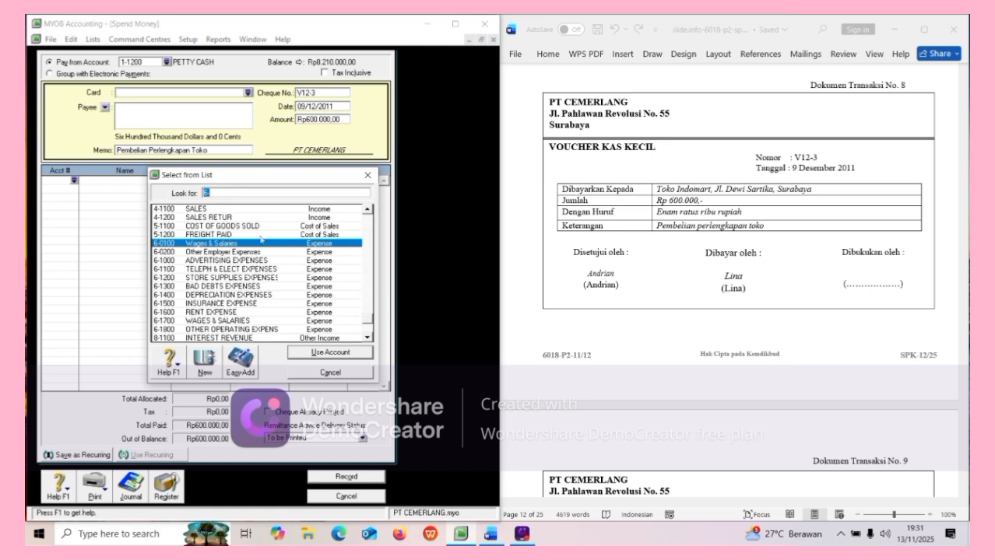
left_click(366, 209)
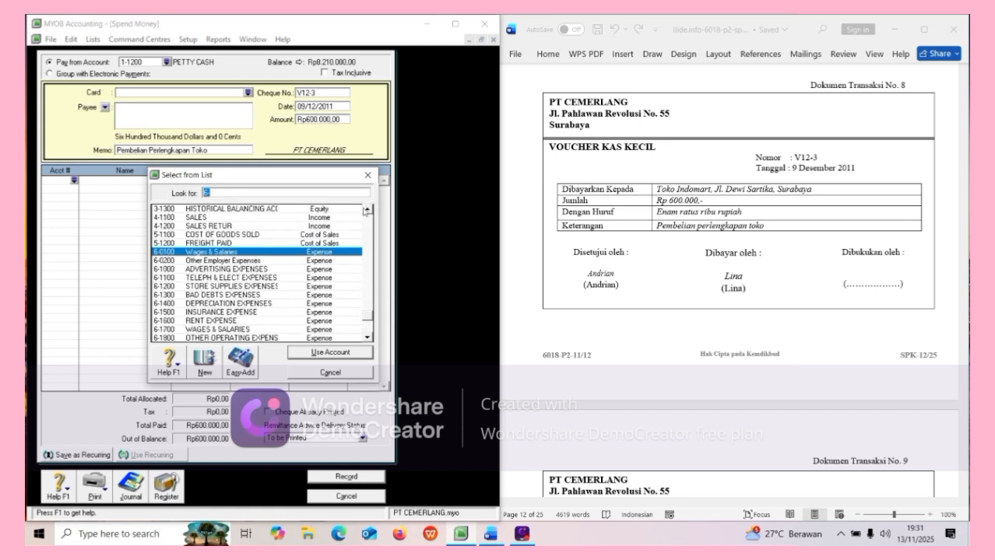
left_click(367, 211)
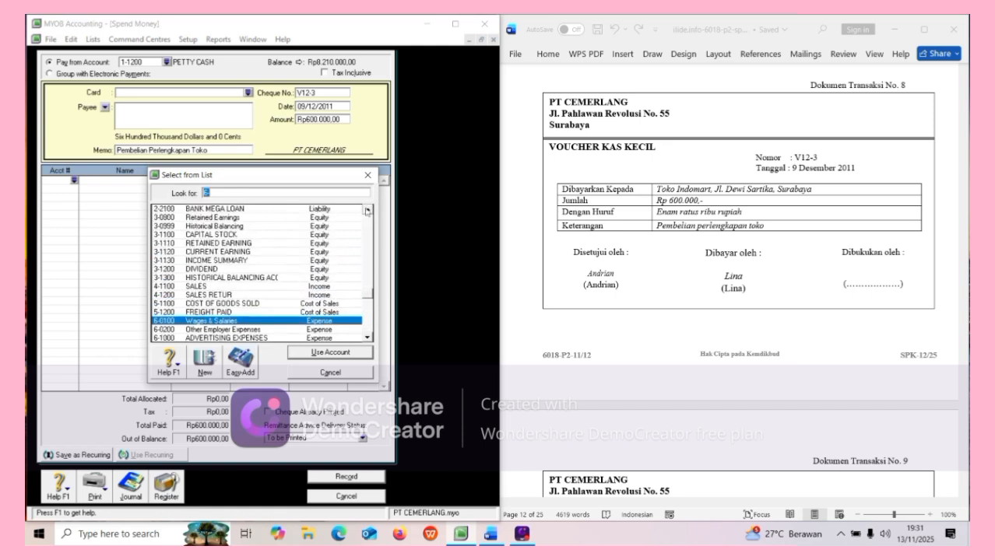
left_click(367, 211)
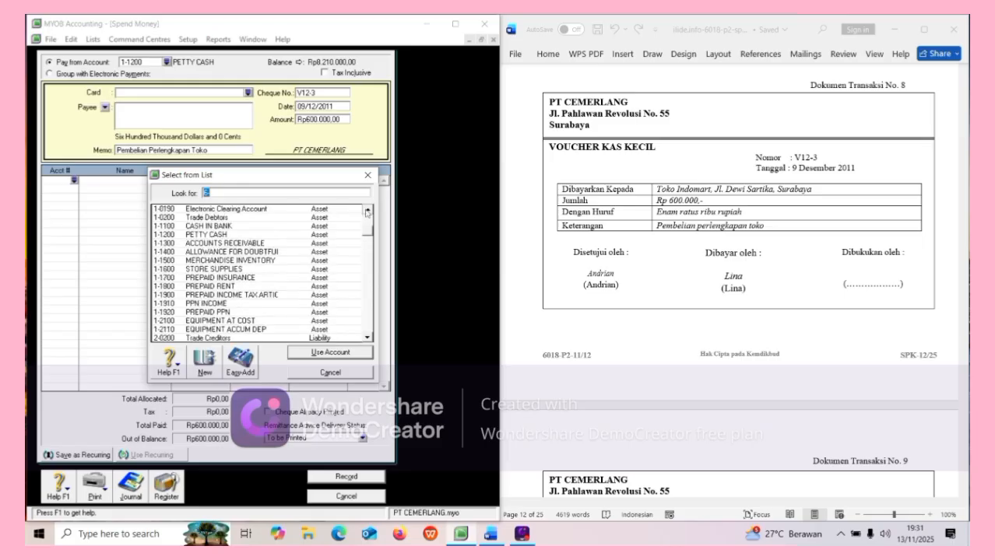
left_click(367, 211)
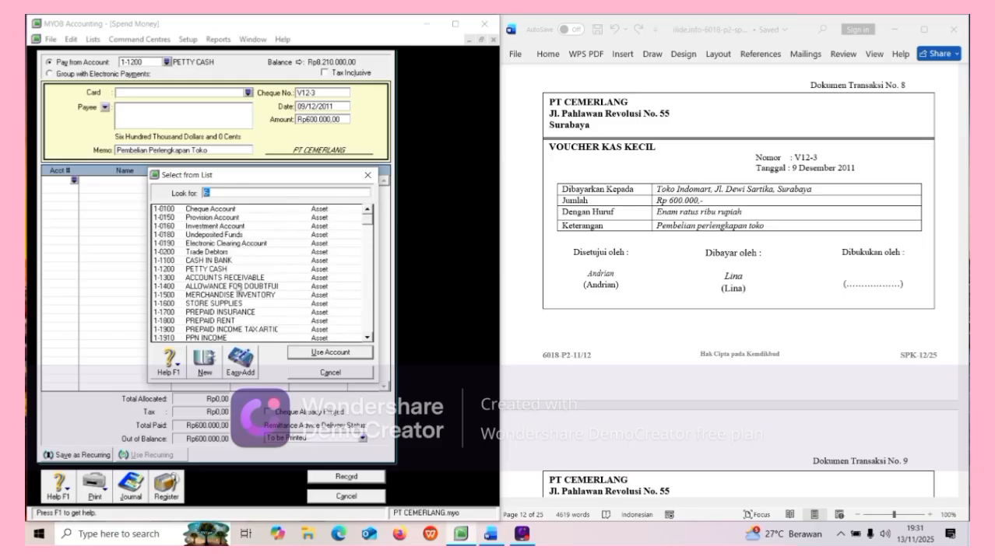
left_click(243, 303)
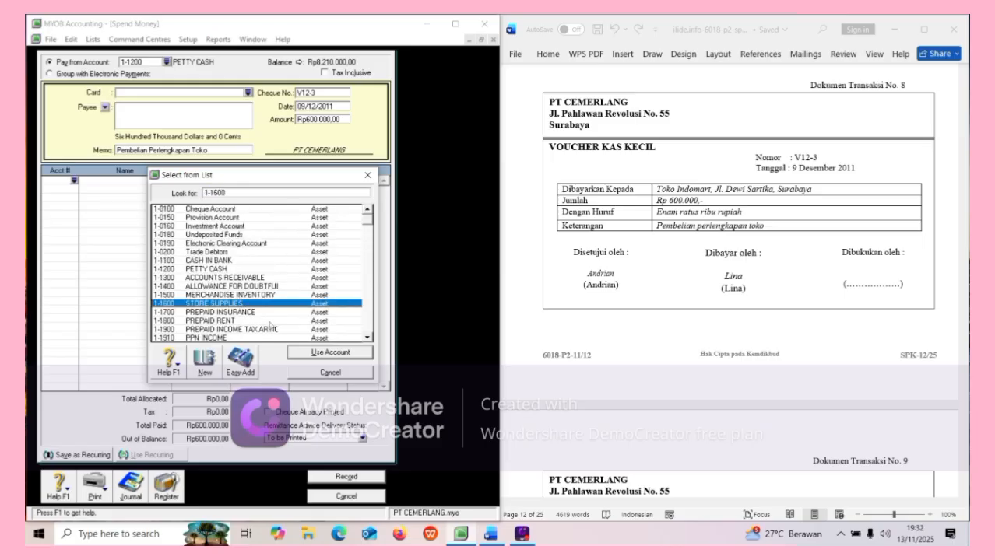
left_click(313, 354)
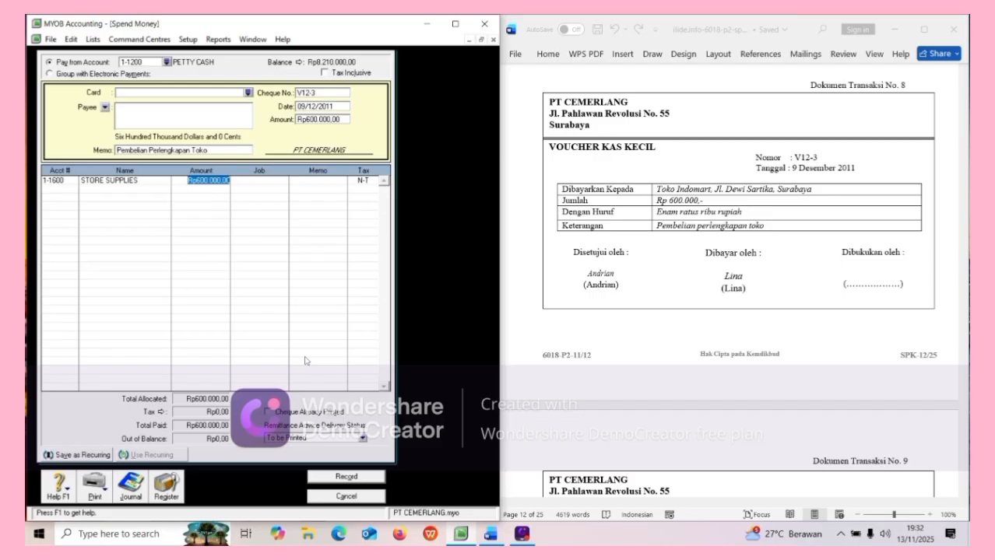
key("Return")
left_click(324, 480)
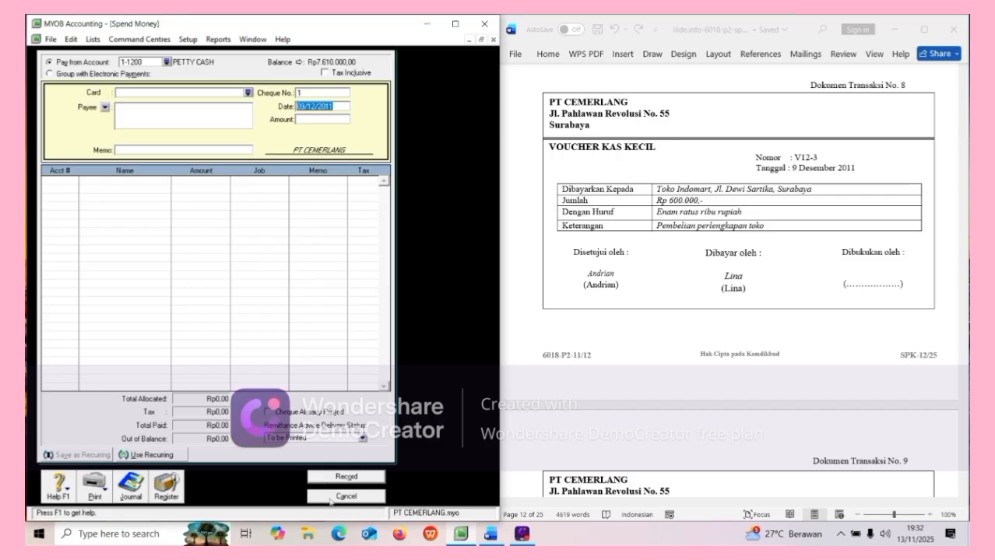
left_click(345, 497)
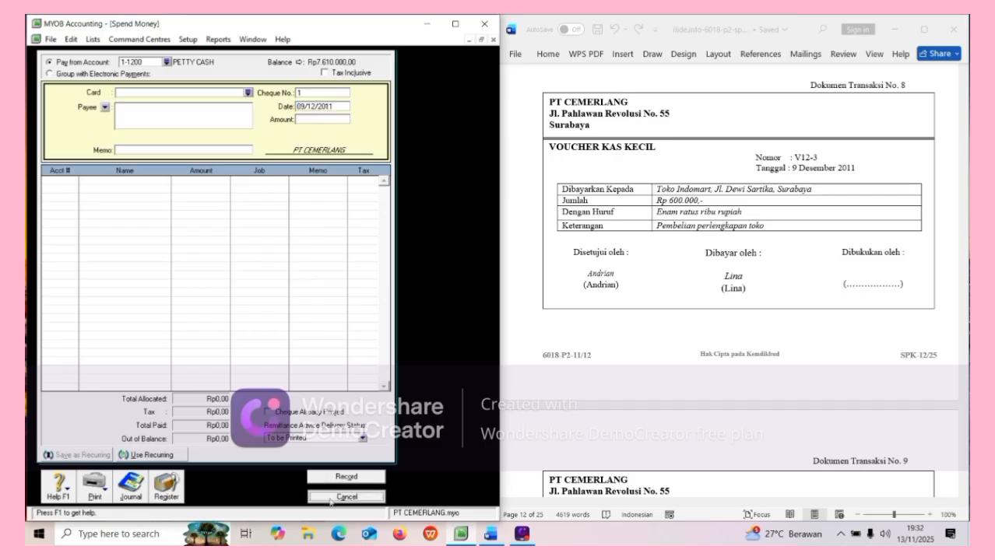
Open the Purchases area of the Command Centre.
scroll(593, 406, "down", 5)
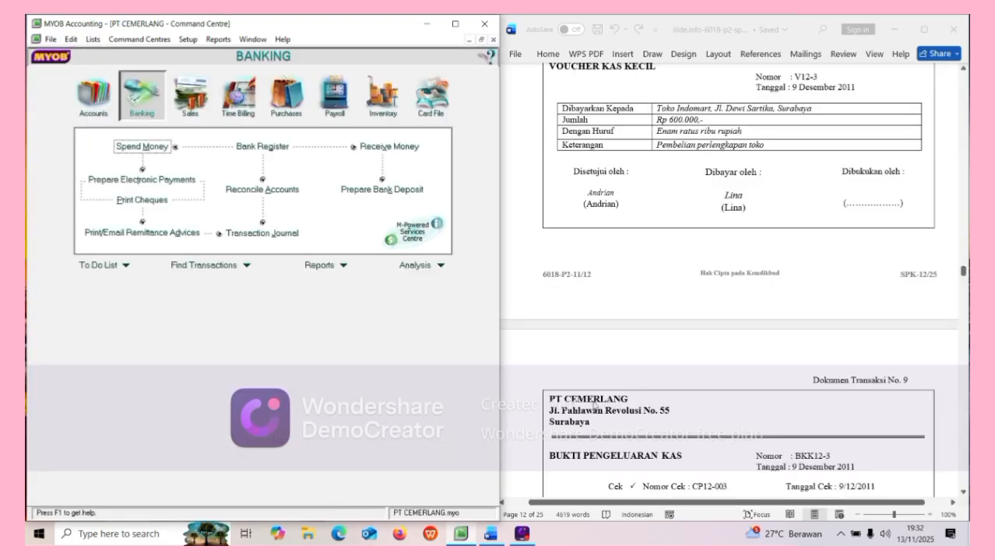
scroll(593, 406, "down", 4)
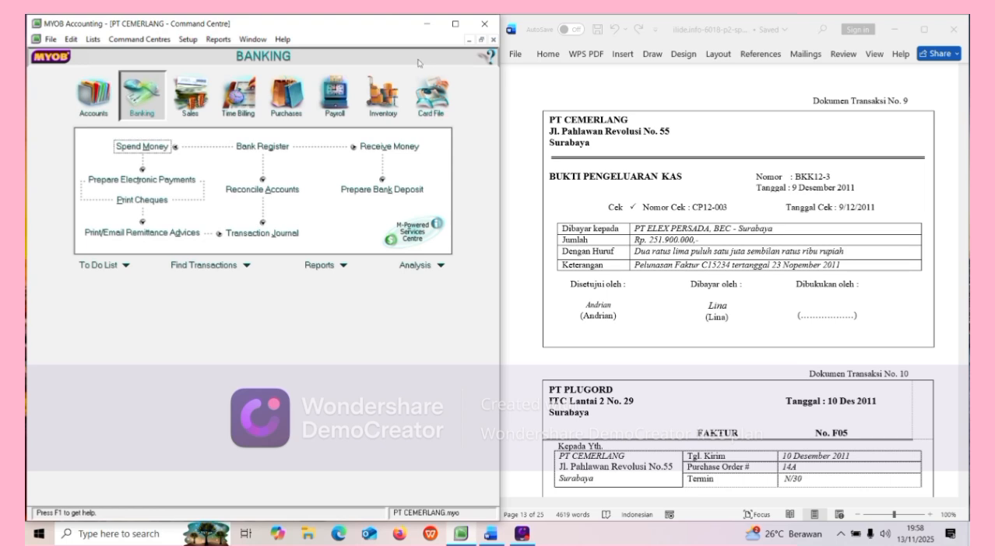
left_click(285, 97)
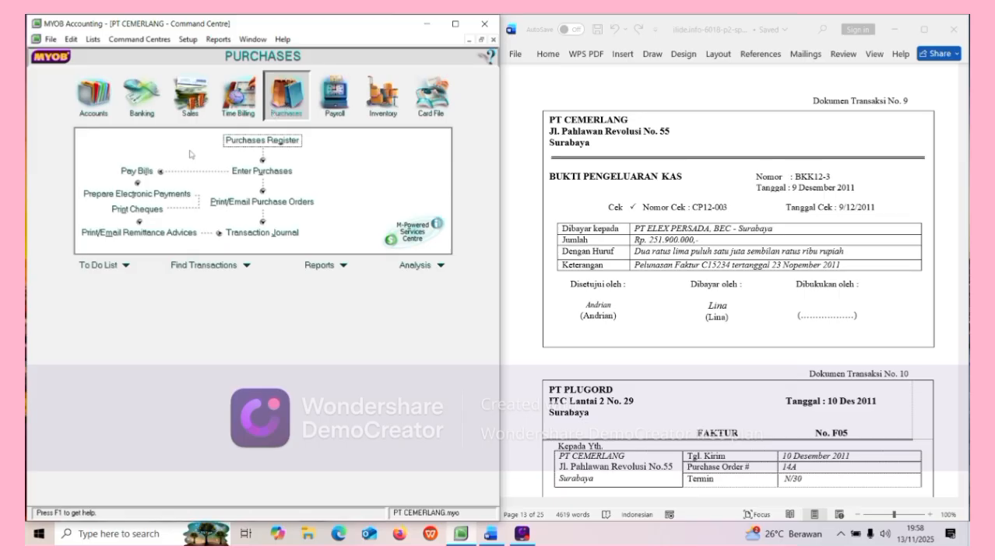
Start a bill payment to PT ELEX PERSADA: cheque BKK12-3, dated 09/12/2011, Rp251.900.000.
left_click(138, 170)
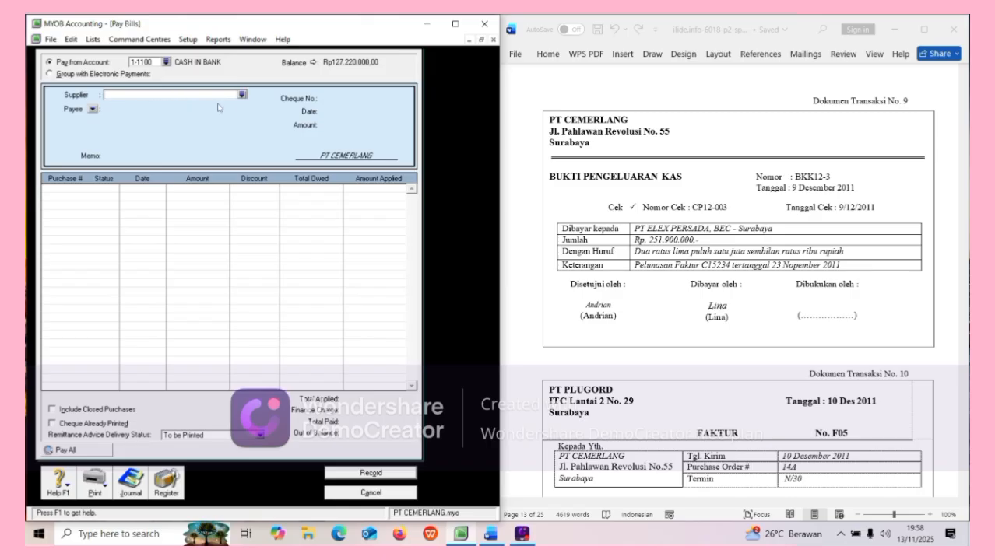
left_click(243, 96)
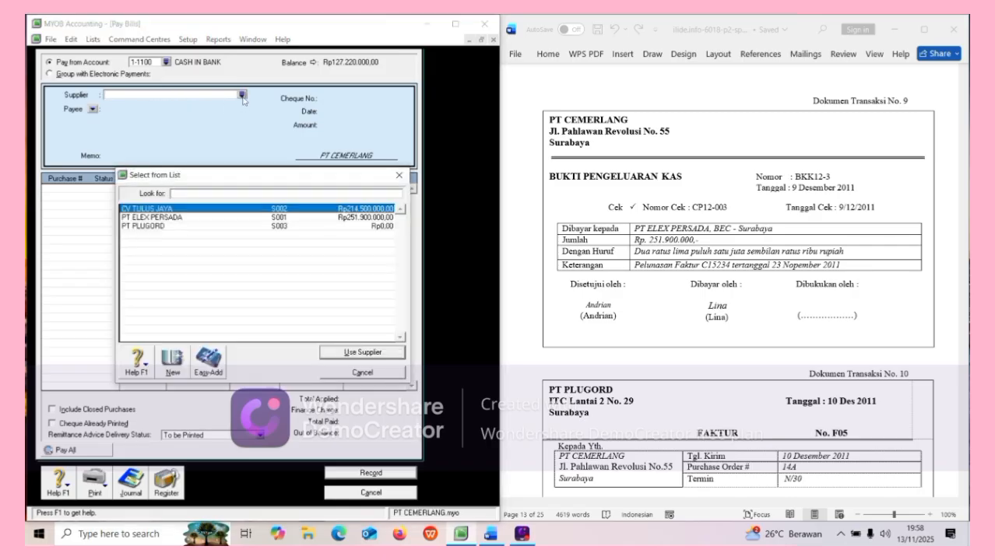
left_click(179, 217)
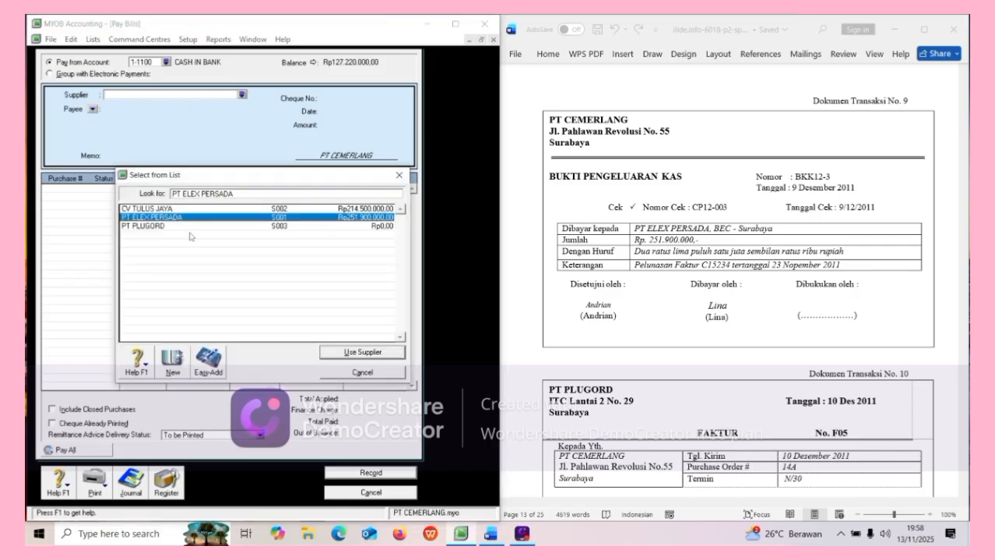
left_click(325, 354)
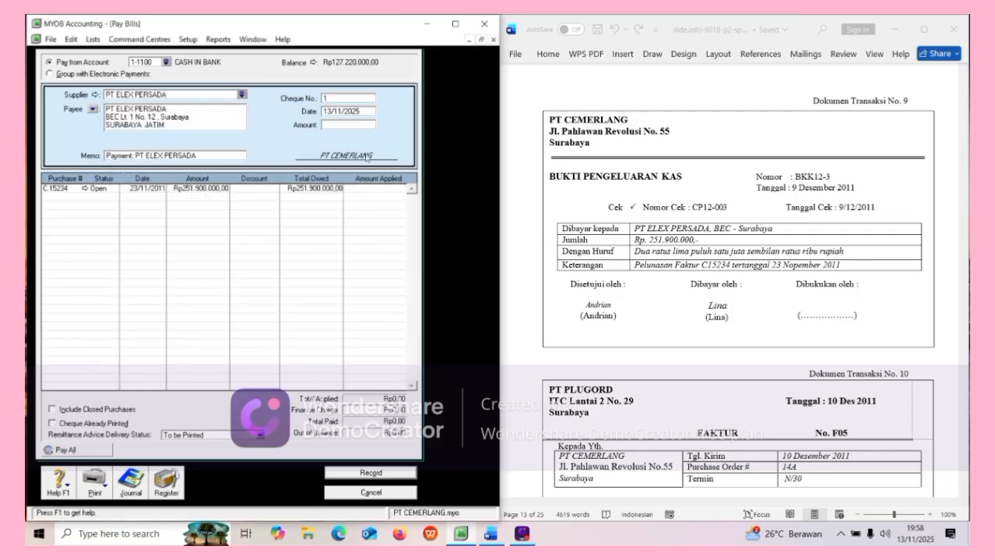
left_click(358, 98)
key("BackSpace")
type("BKK12-3")
key("Tab")
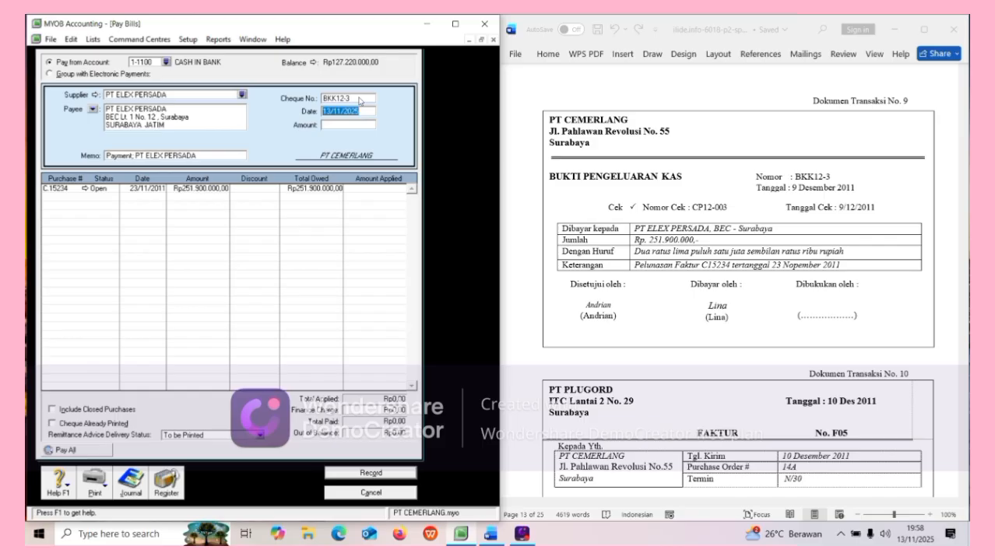
type("09/12/2011")
key("Tab")
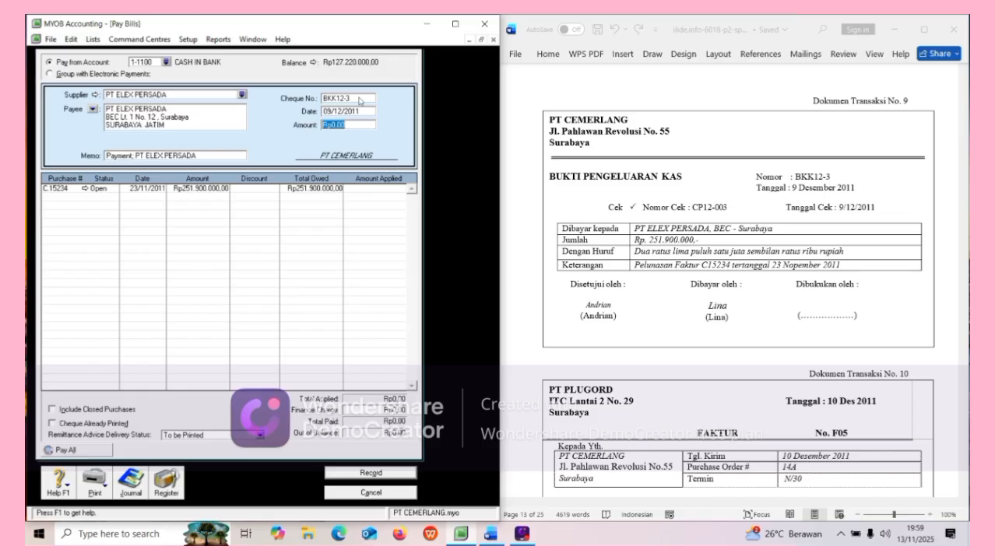
type("251.900.000")
key("Tab")
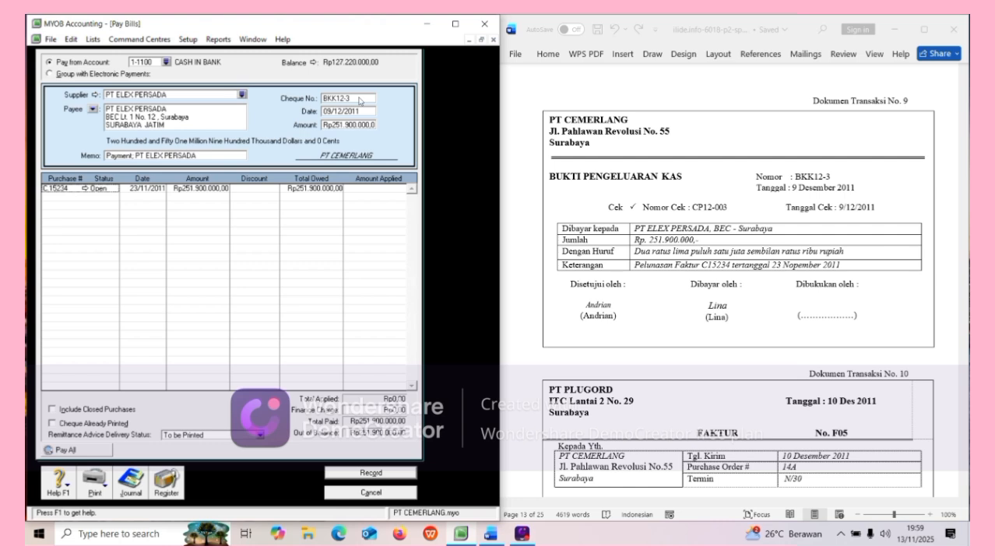
Apply the payment to bill C15234, record it, and close Pay Bills.
left_click(361, 192)
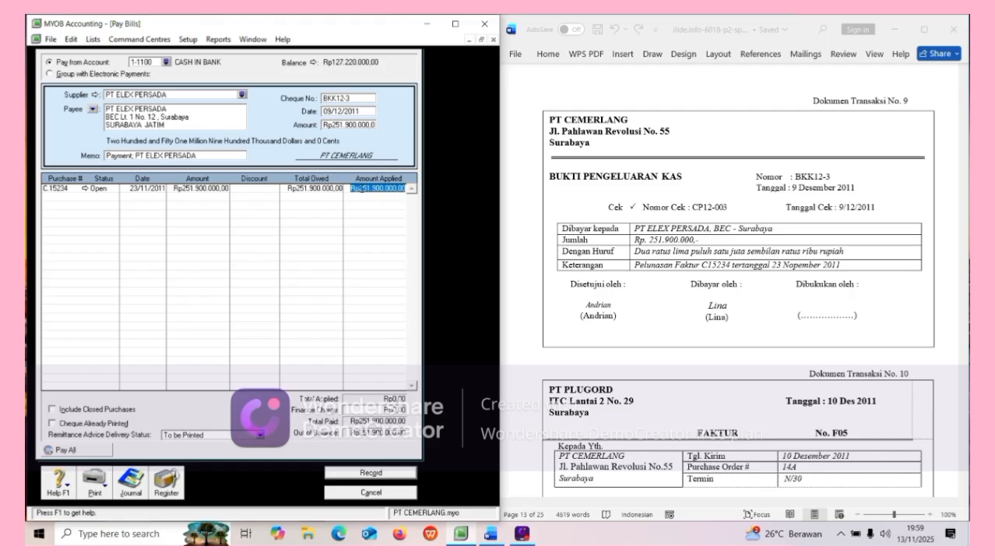
key("Tab")
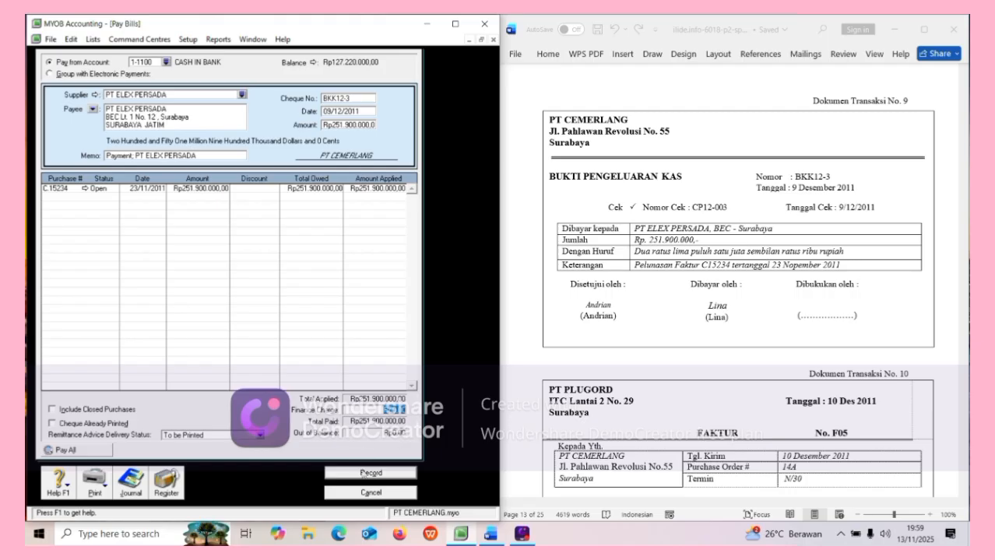
left_click(365, 473)
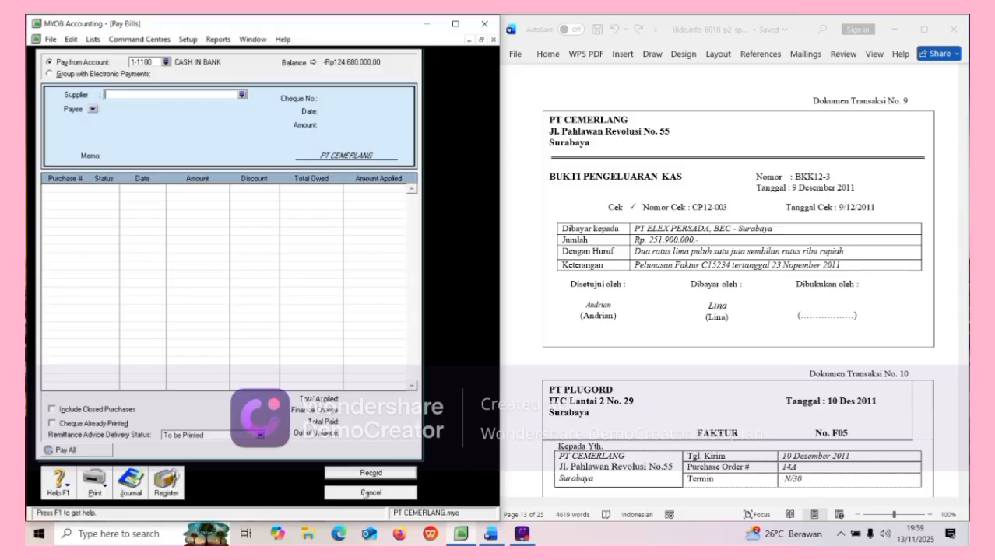
left_click(366, 493)
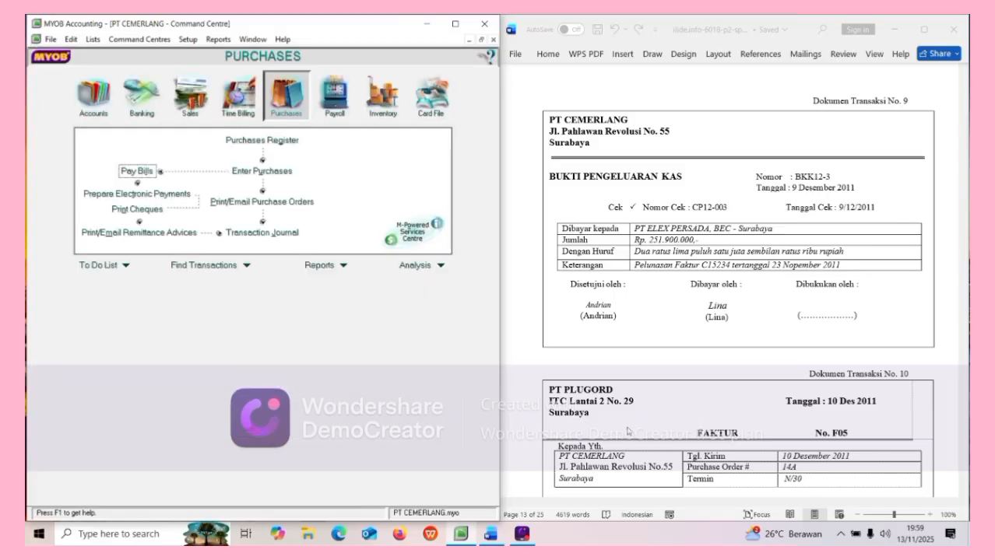
scroll(626, 376, "down", 3)
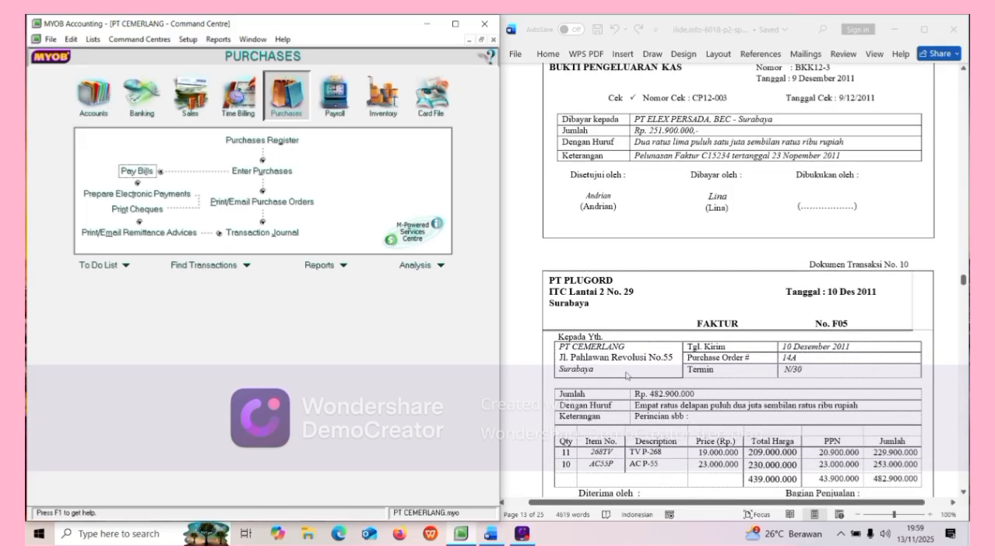
scroll(626, 376, "down", 3)
scroll(627, 375, "down", 3)
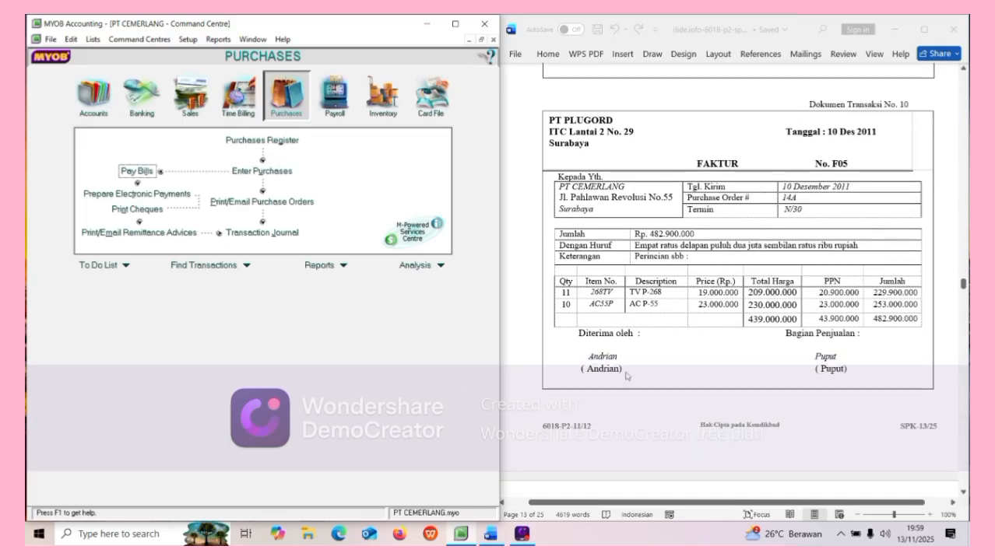
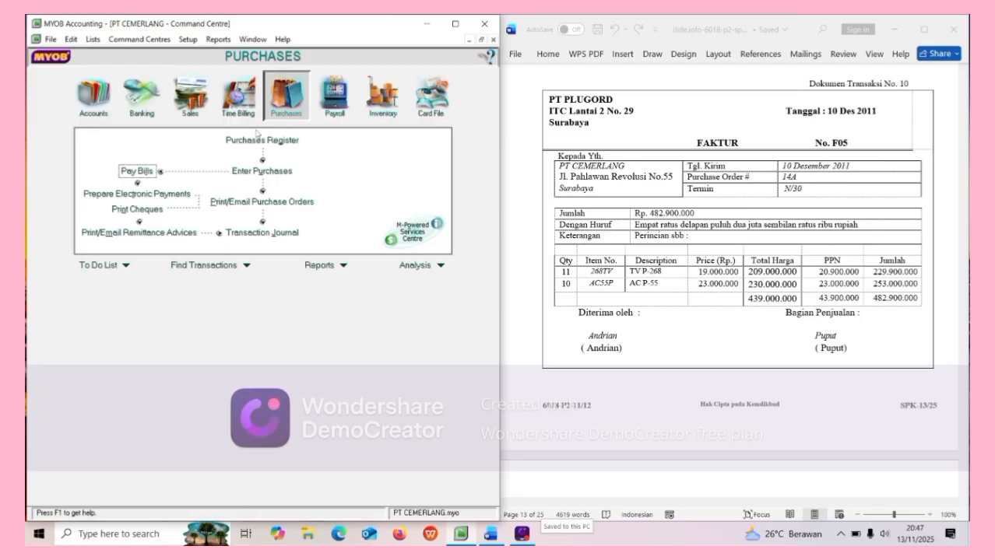
Start a new purchase bill with PT PLUGORD as the supplier.
left_click(254, 172)
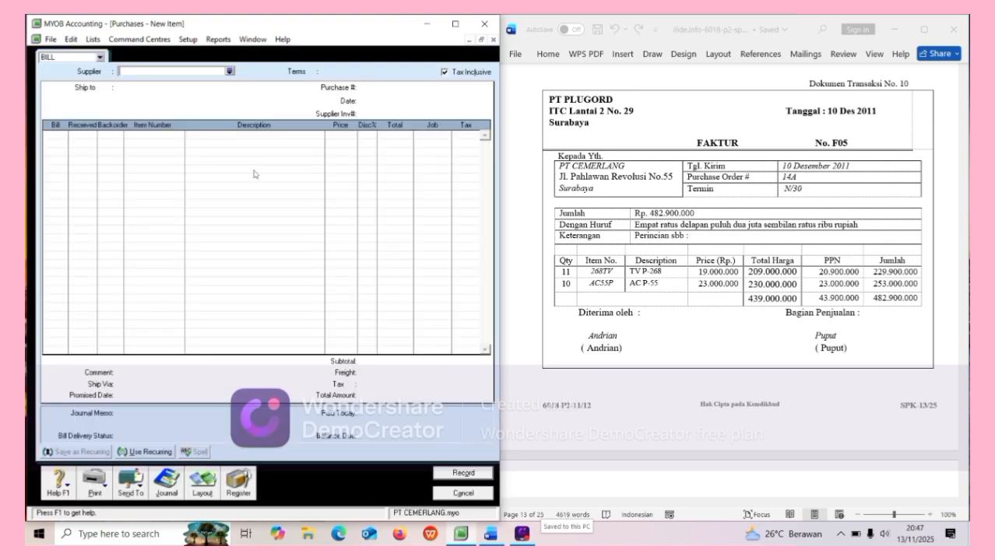
left_click(230, 71)
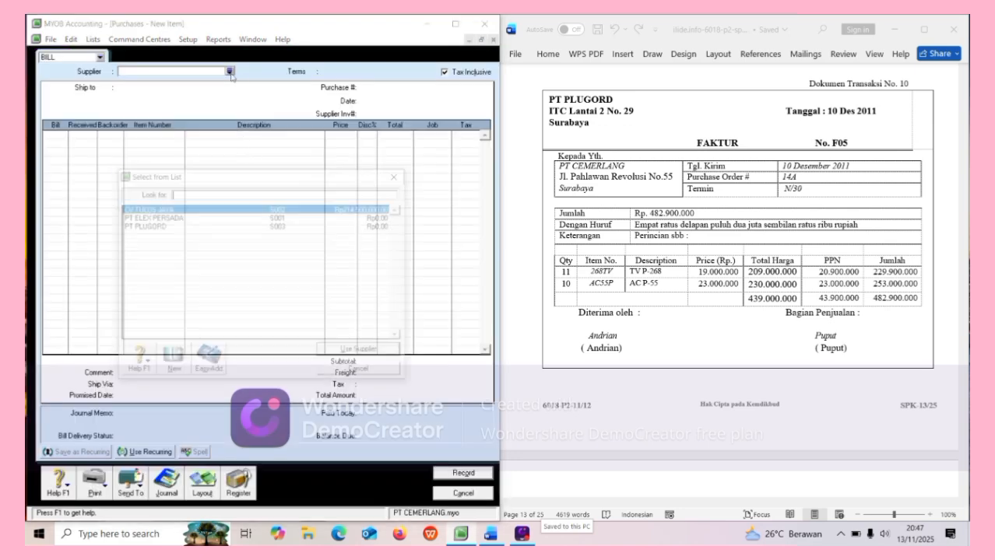
left_click(233, 226)
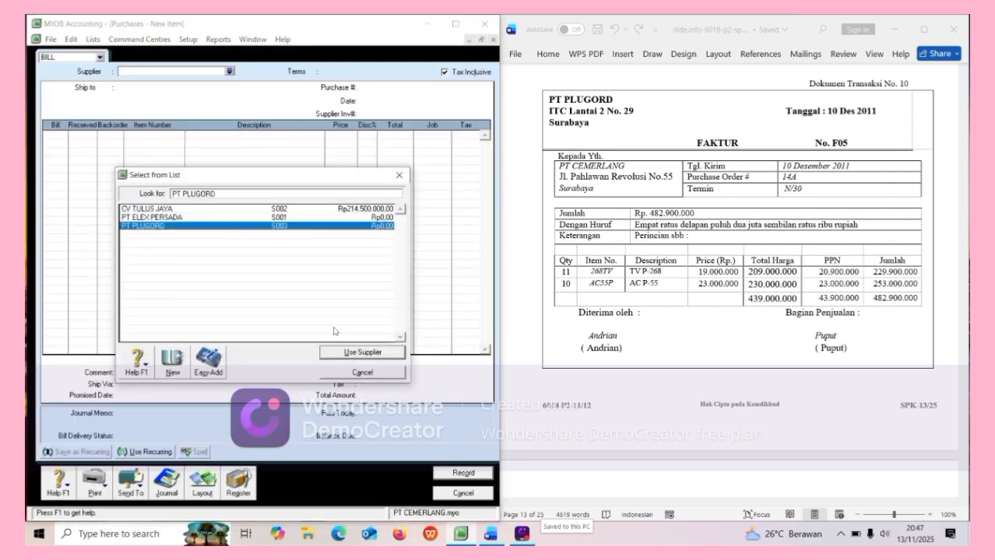
left_click(348, 352)
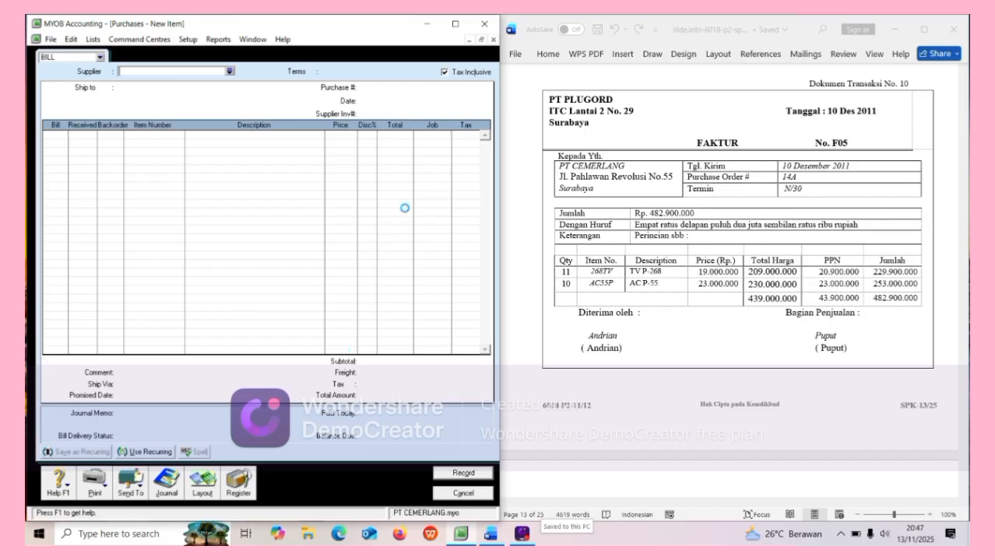
Make the bill not tax inclusive, numbered F05 and dated 10/12/2011.
left_click(444, 73)
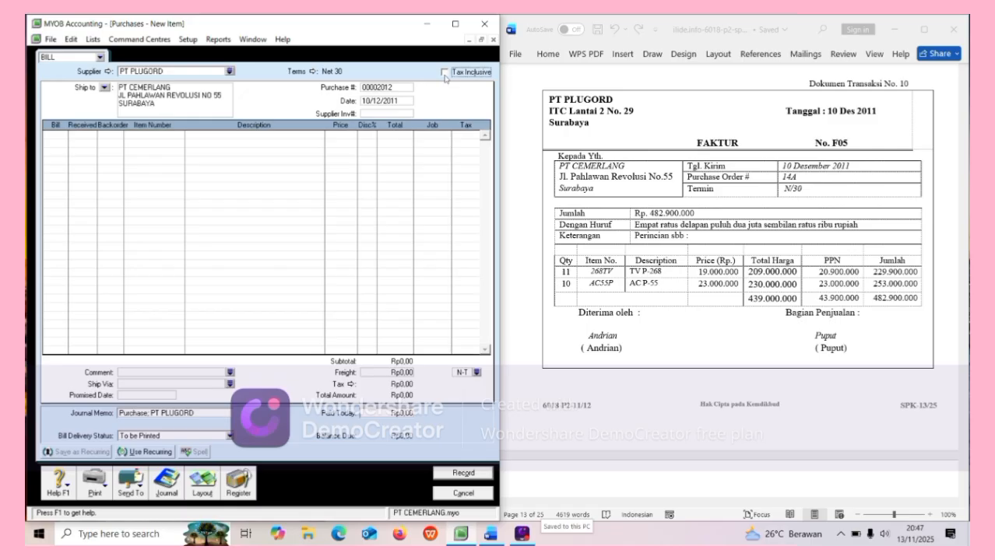
left_click(393, 87)
key("BackSpace")
type("F05")
key("Tab")
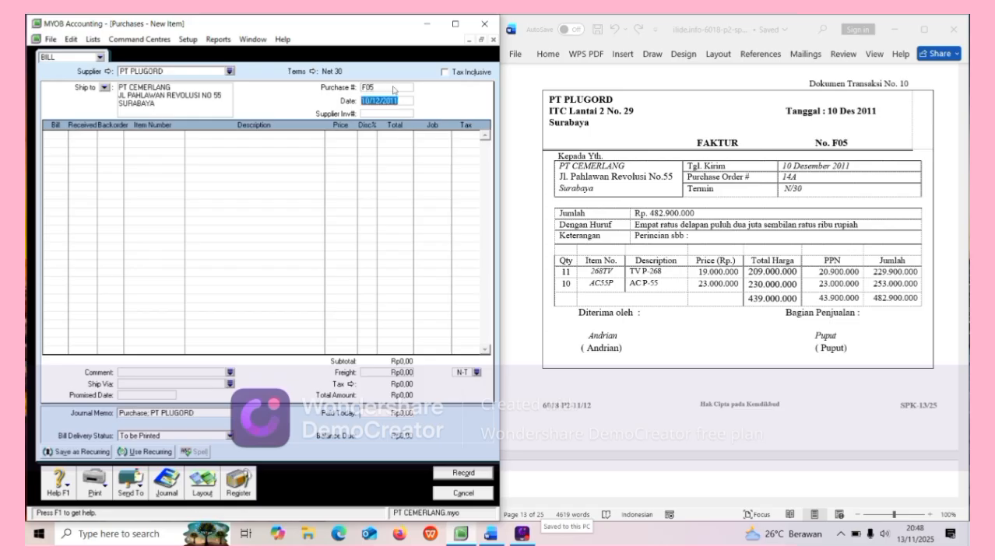
type("10/12/201")
Enter bill lines for 11 × 268TV and 10 × AC55P.
left_click(54, 136)
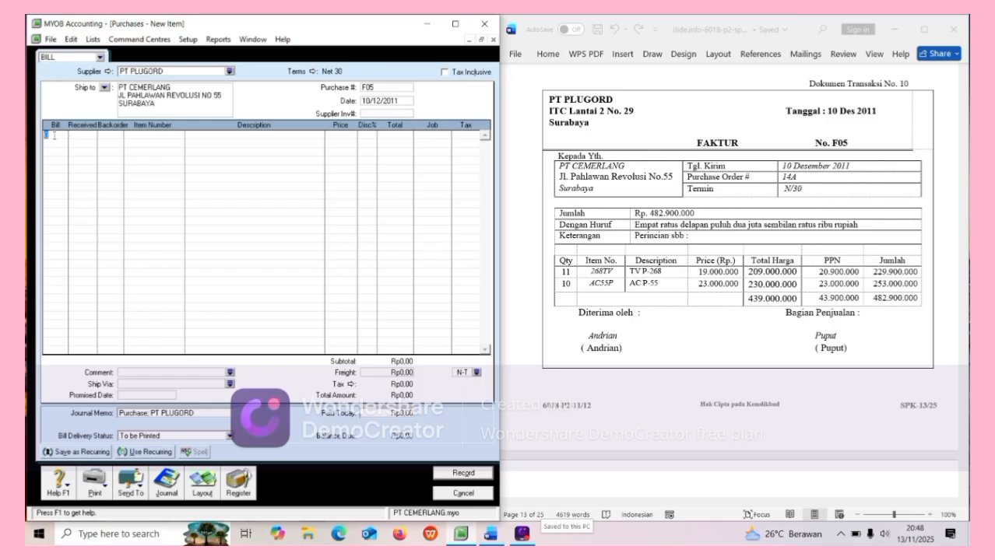
type("11")
key("Tab")
type("10")
key("Tab")
left_click(125, 137)
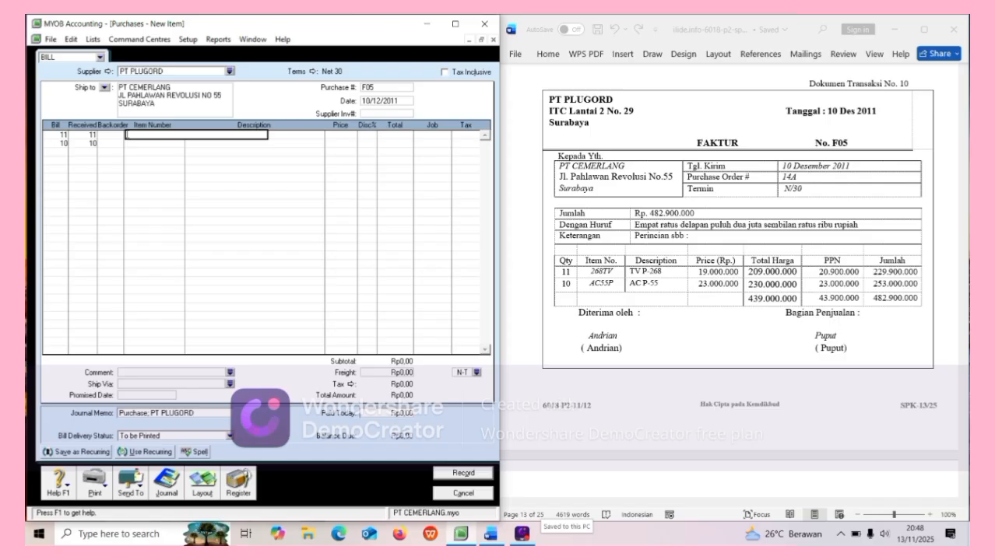
type("268TV")
key("Return")
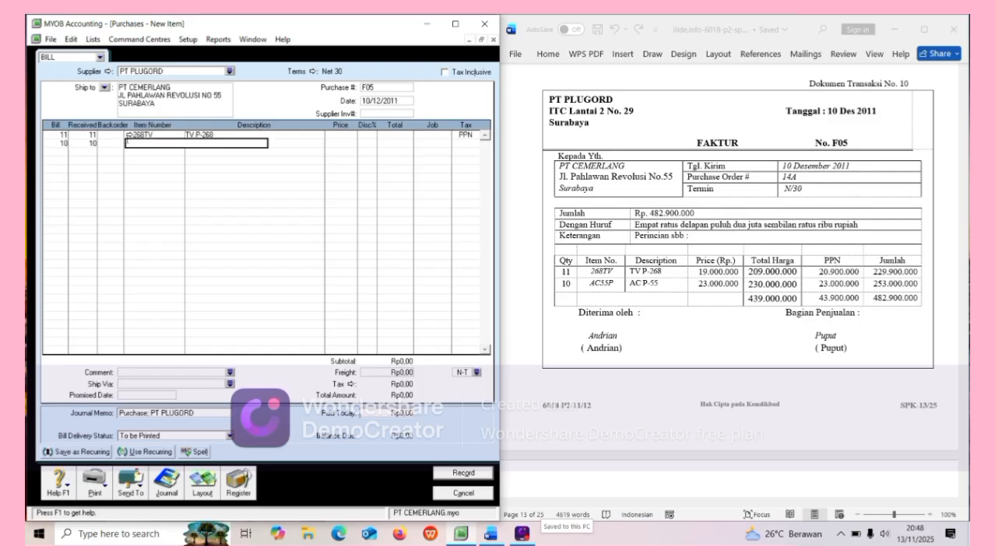
type("AC55P")
key("Return")
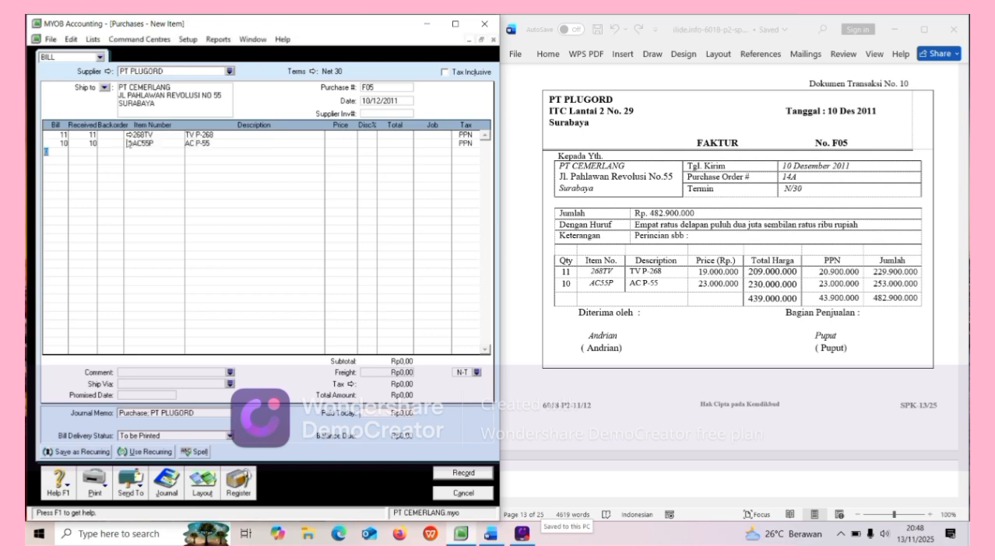
Price 268TV at 19000000 and AC55P at 23000000.
left_click(341, 135)
type("19000000")
key("Return")
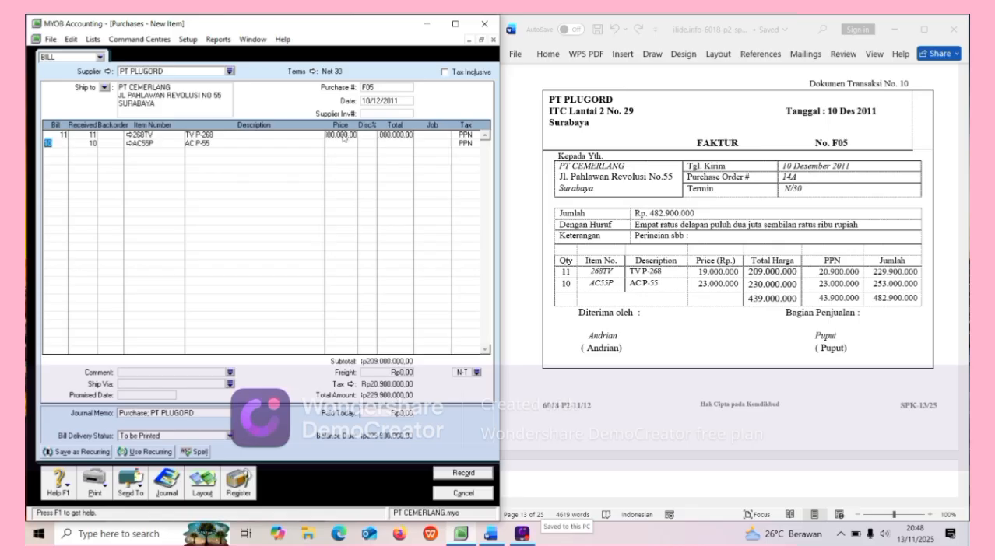
left_click(349, 145)
type("23000000")
key("Return")
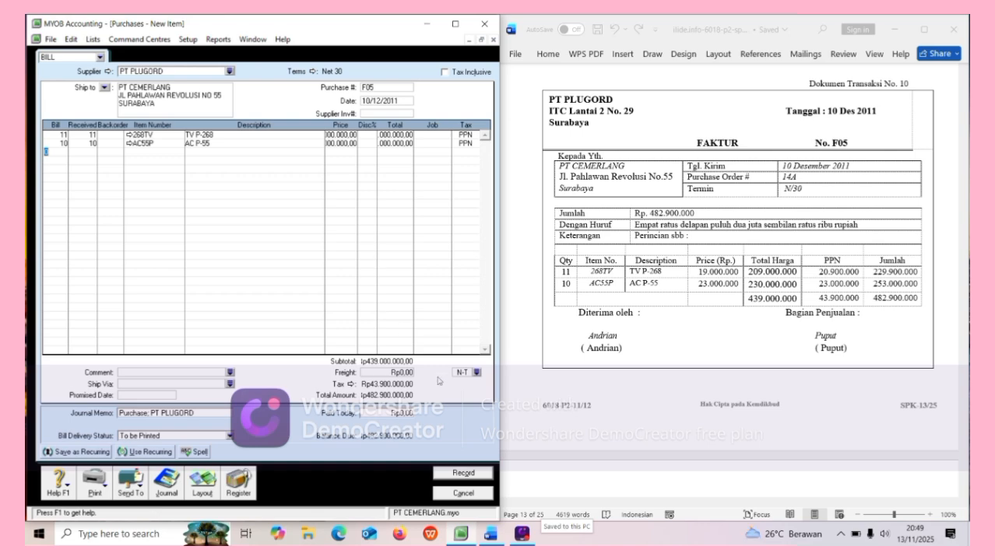
Record bill F05 at Rp482.900.000, keeping the current tax code, and close the form.
left_click(462, 475)
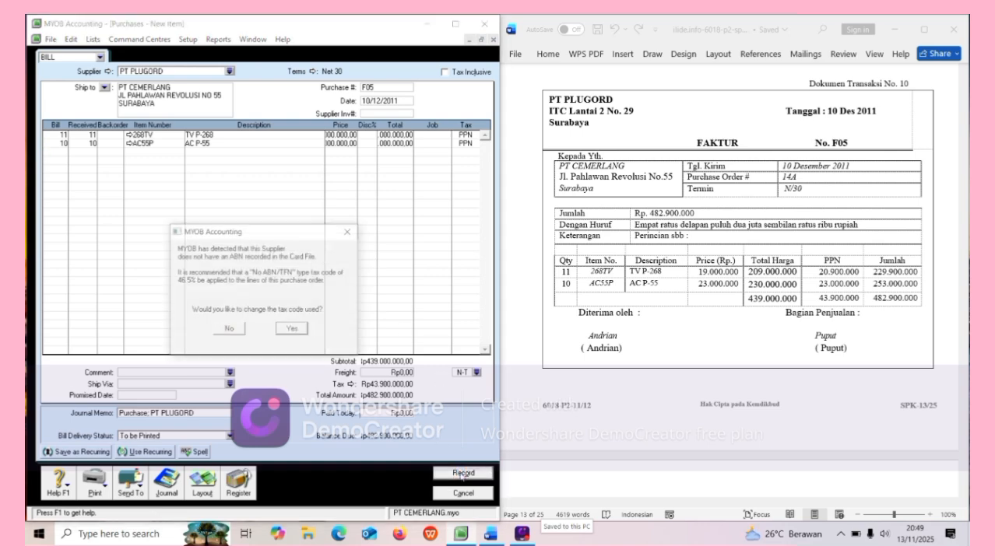
left_click(227, 335)
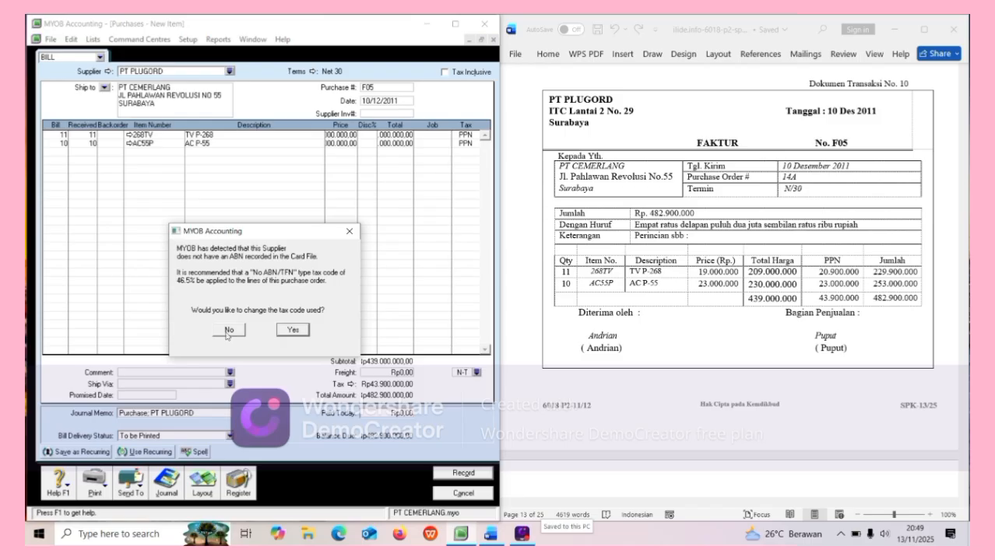
left_click(228, 332)
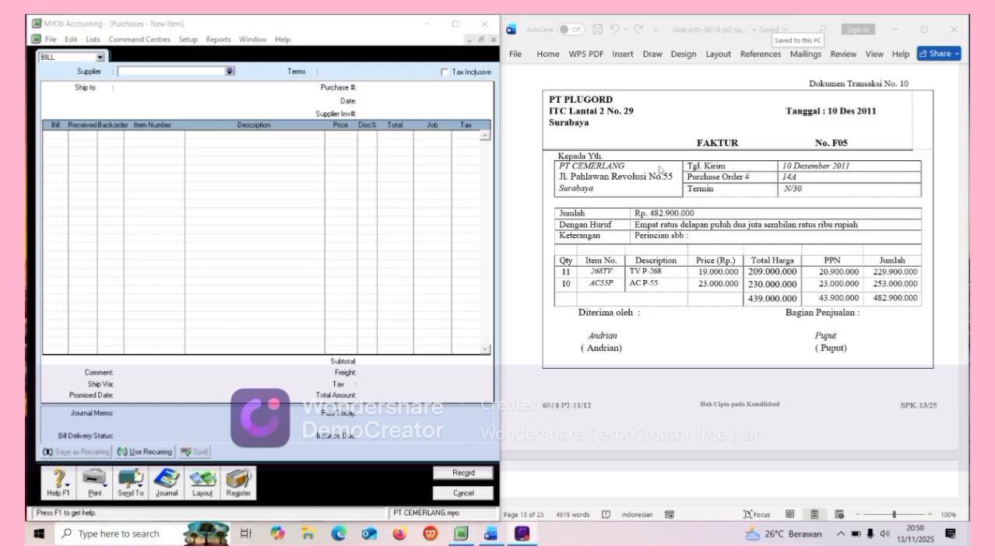
left_click(450, 493)
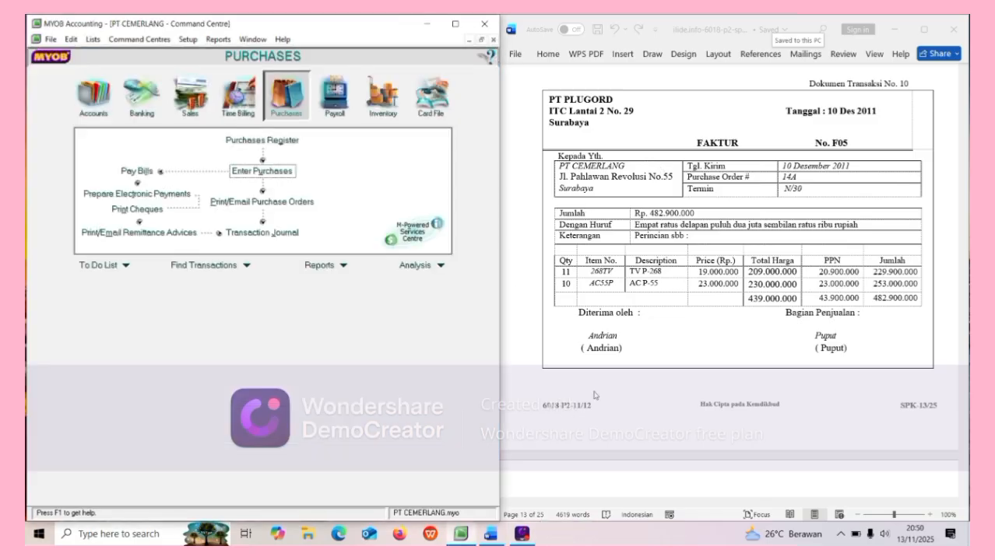
Review credit note NK-1 in the Word document, then start a new purchase bill.
scroll(625, 351, "down", 7)
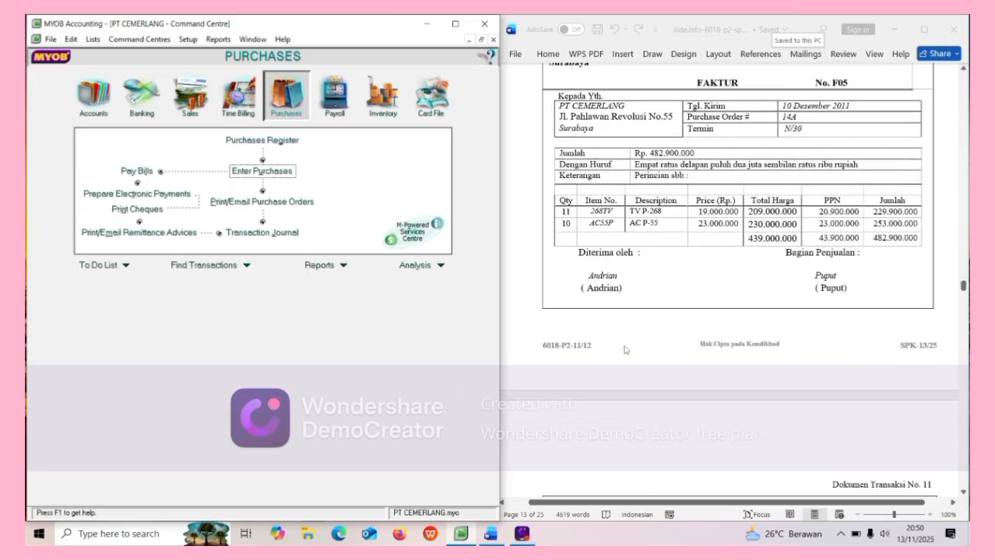
scroll(624, 350, "down", 3)
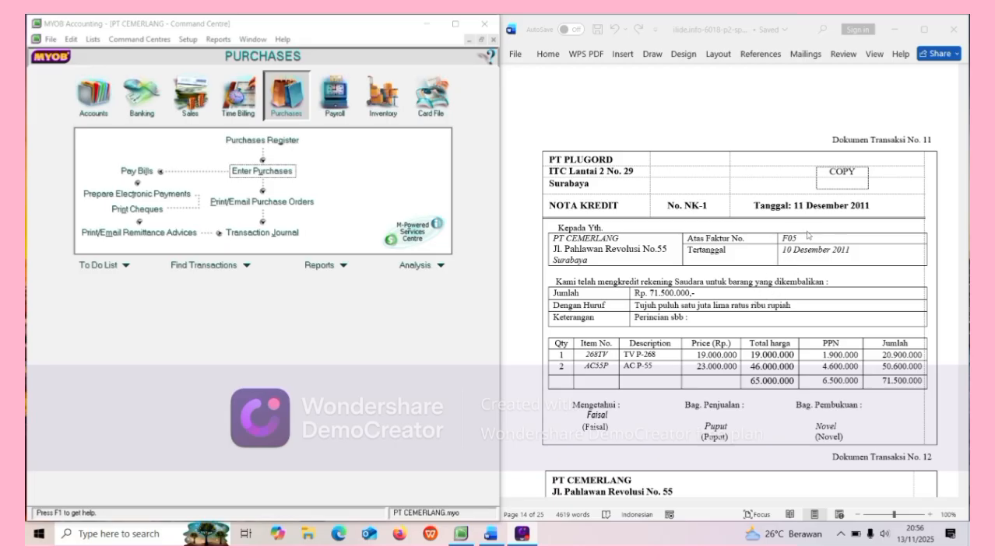
scroll(789, 230, "up", 1)
scroll(790, 231, "up", 6)
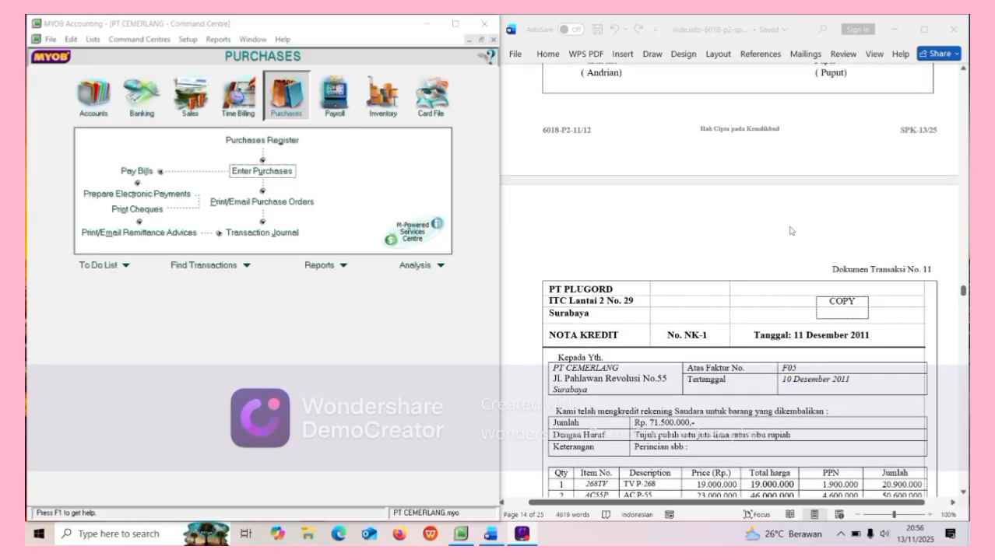
scroll(790, 230, "up", 3)
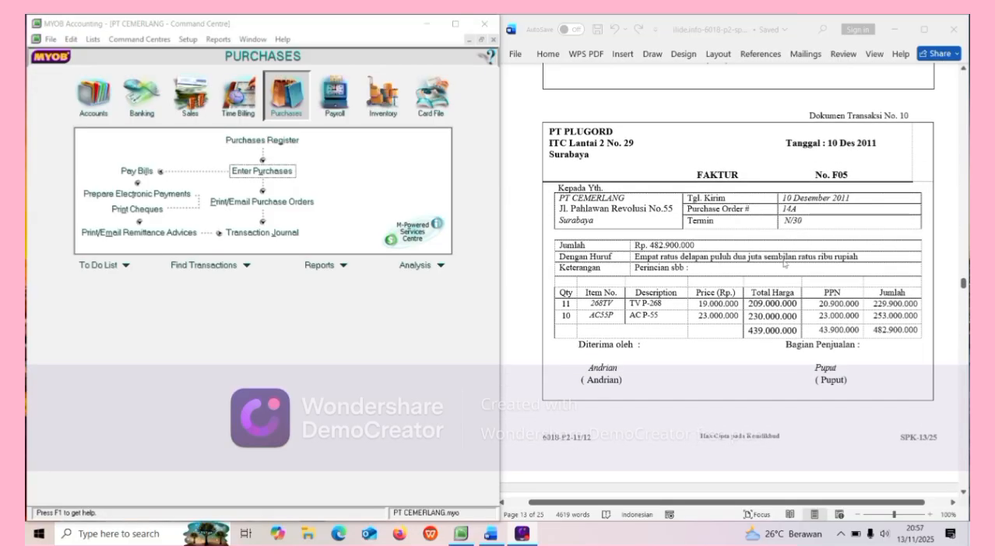
scroll(784, 264, "down", 4)
scroll(784, 264, "down", 4)
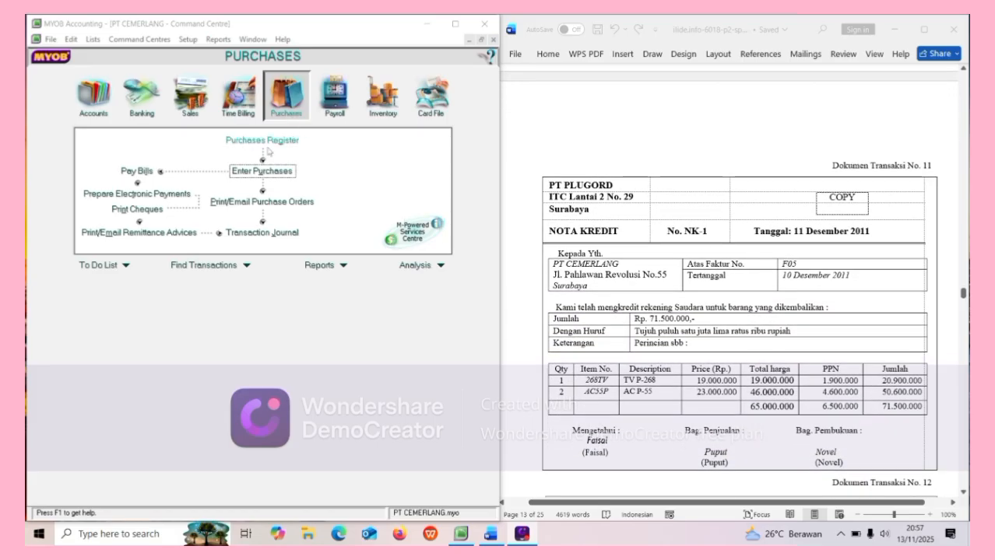
left_click(261, 171)
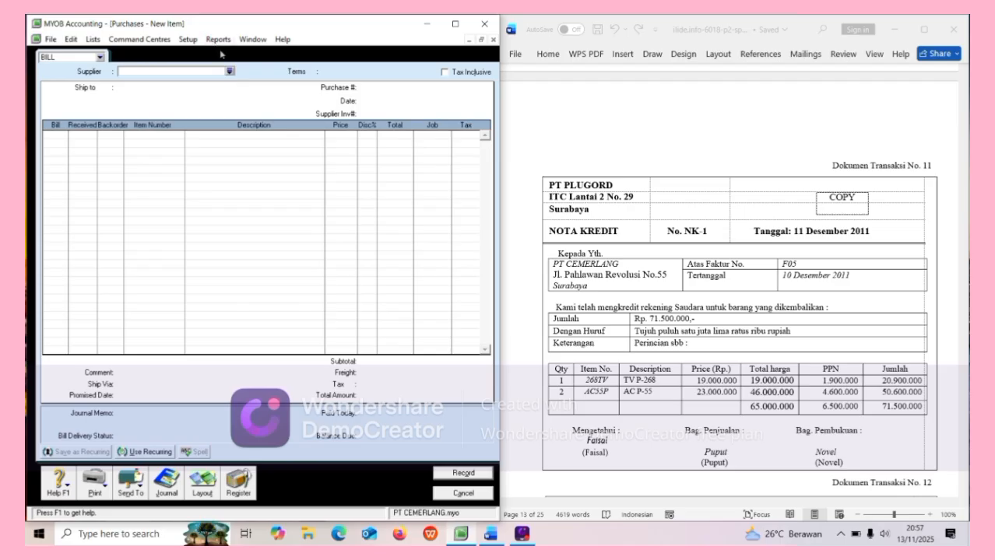
Select PT PLUGORD as the new bill's supplier.
left_click(229, 72)
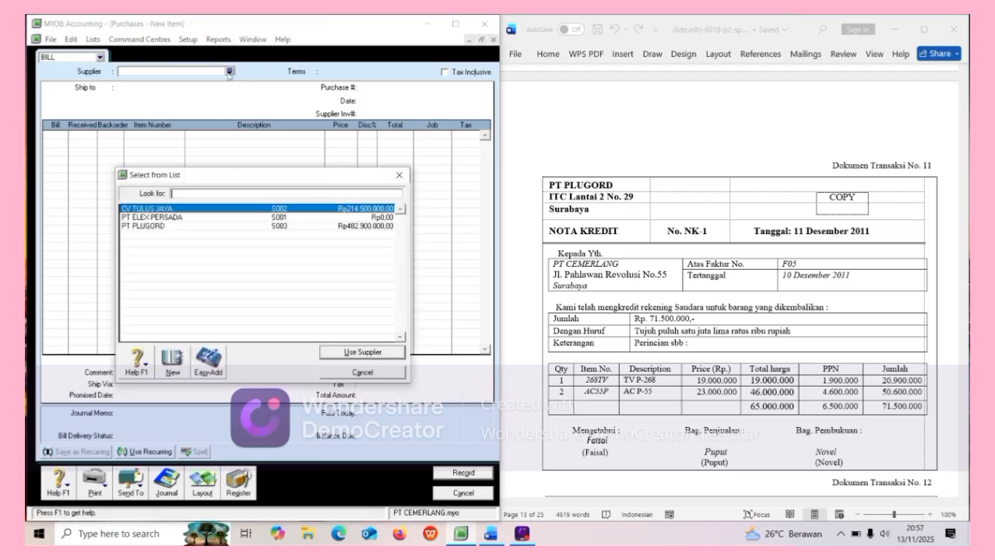
left_click(158, 226)
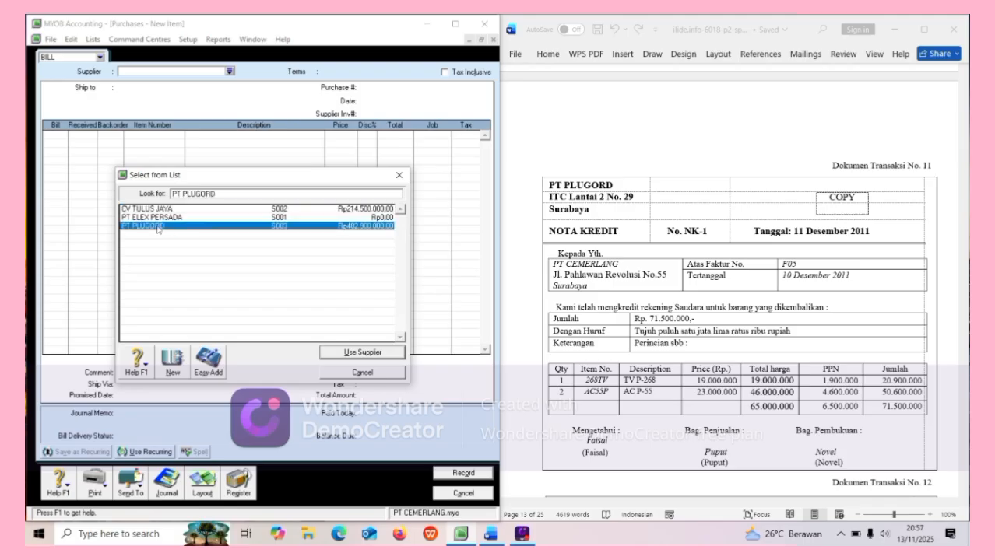
left_click(330, 351)
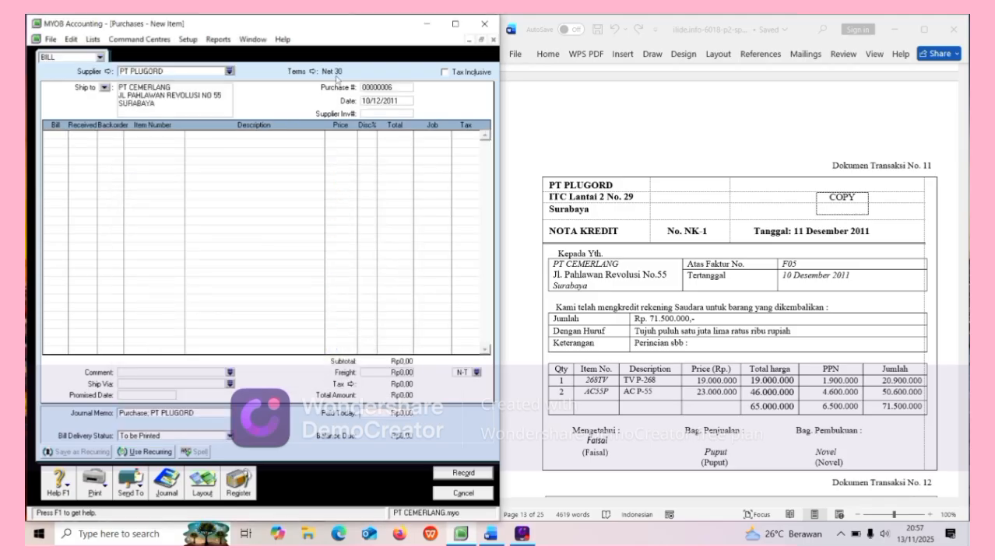
Set the bill's payment terms to C.O.D.
left_click(310, 71)
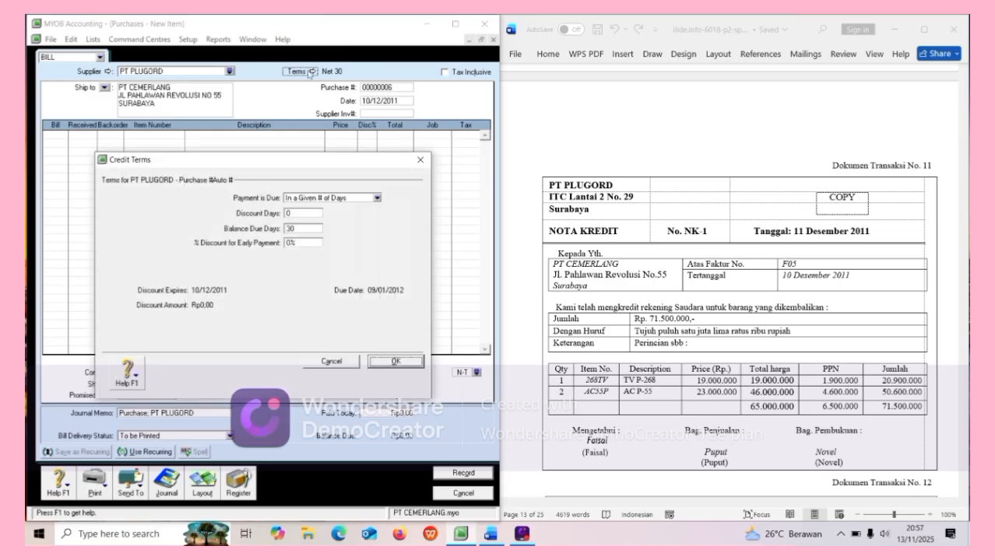
left_click(376, 198)
left_click(360, 208)
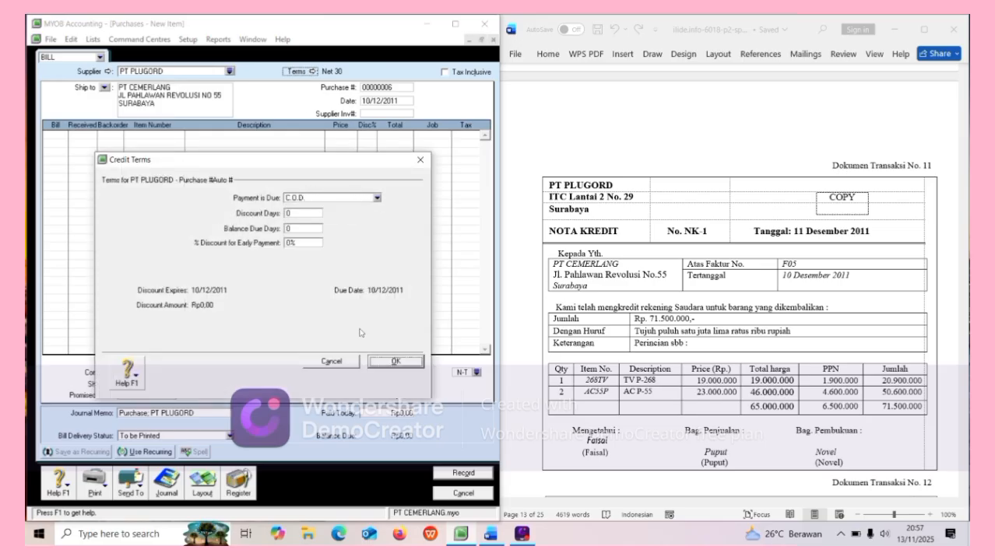
left_click(385, 361)
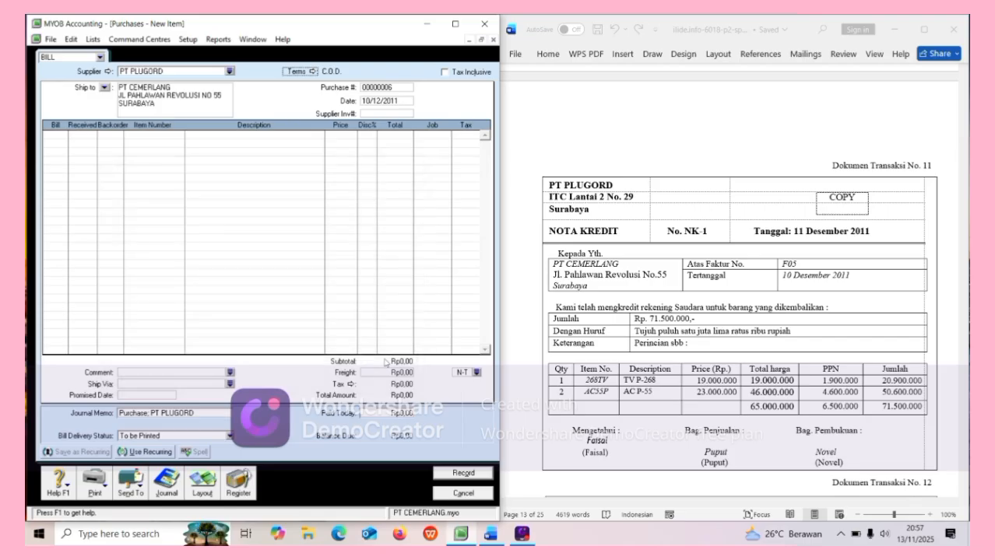
Number the bill NK-1 and date it 11/12/2011.
left_click(402, 89)
type("NK")
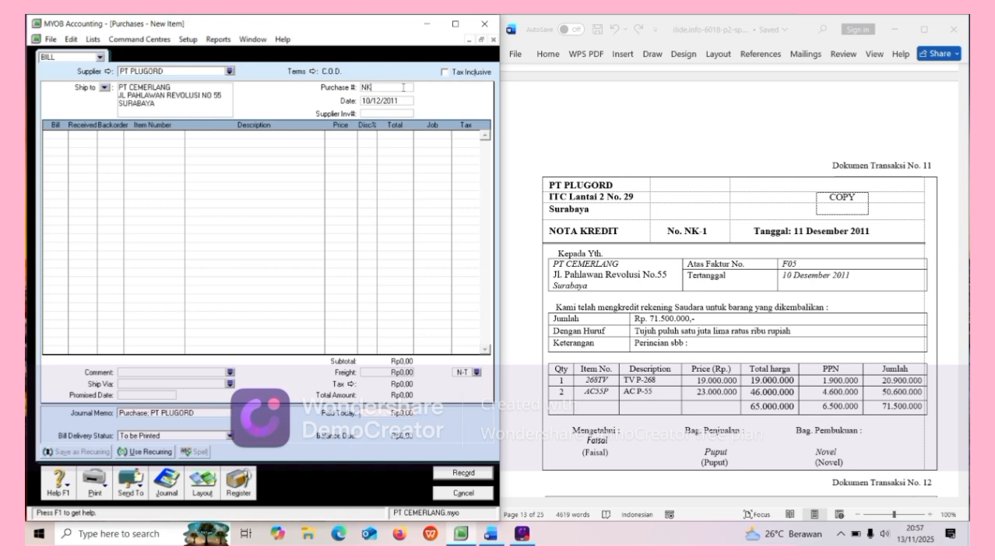
type("-1")
left_click(402, 101)
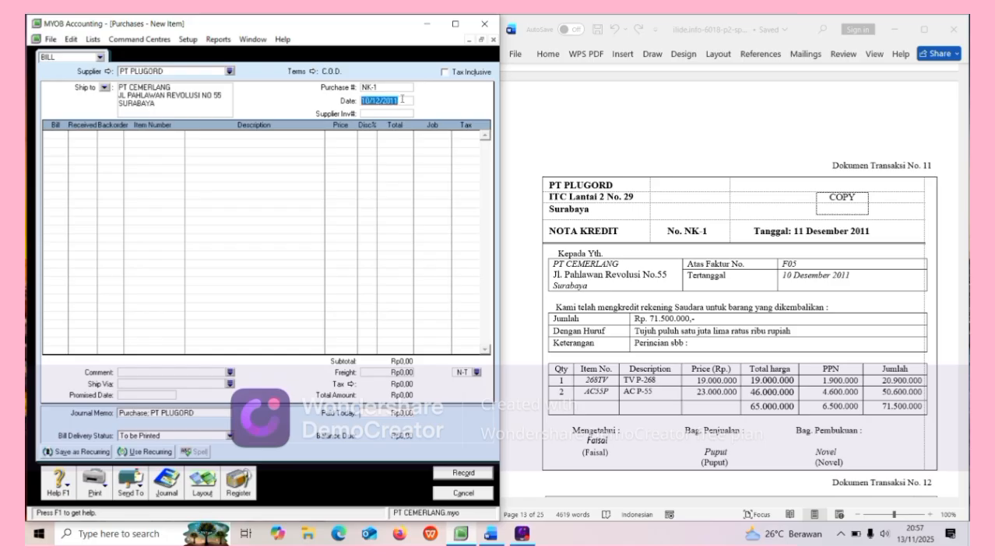
type("11/12/2011")
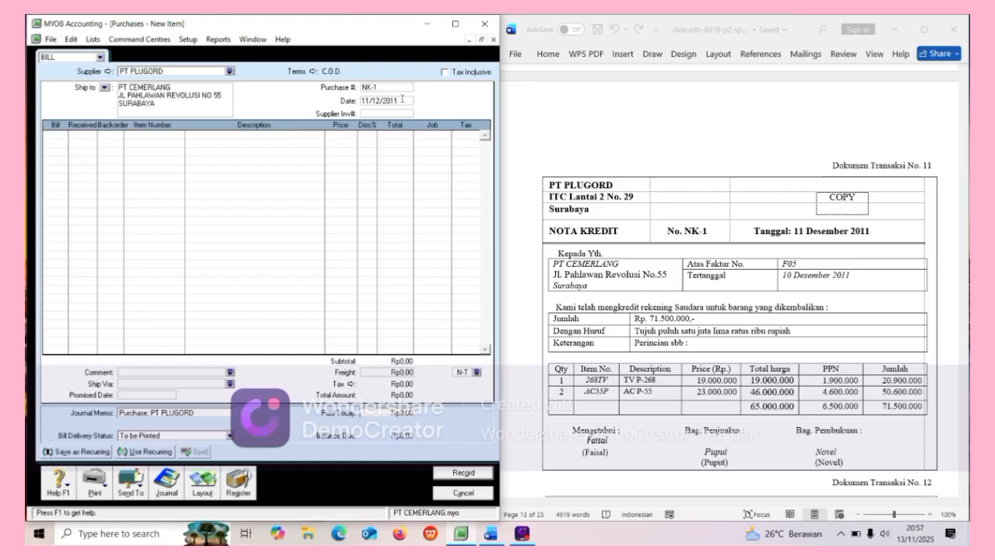
Enter return quantities of -1 and -2 on the first two lines.
left_click(52, 134)
type("-1")
key("Return")
type("-2")
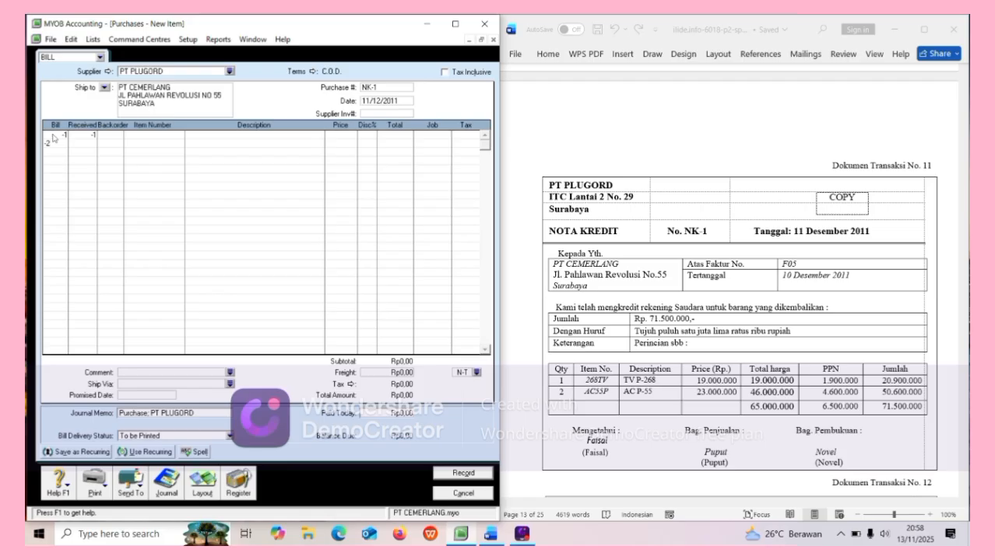
key("Return")
Assign items 268TV and AC55P to the lines and record return NK-1 at Rp71.500.000.
left_click(140, 135)
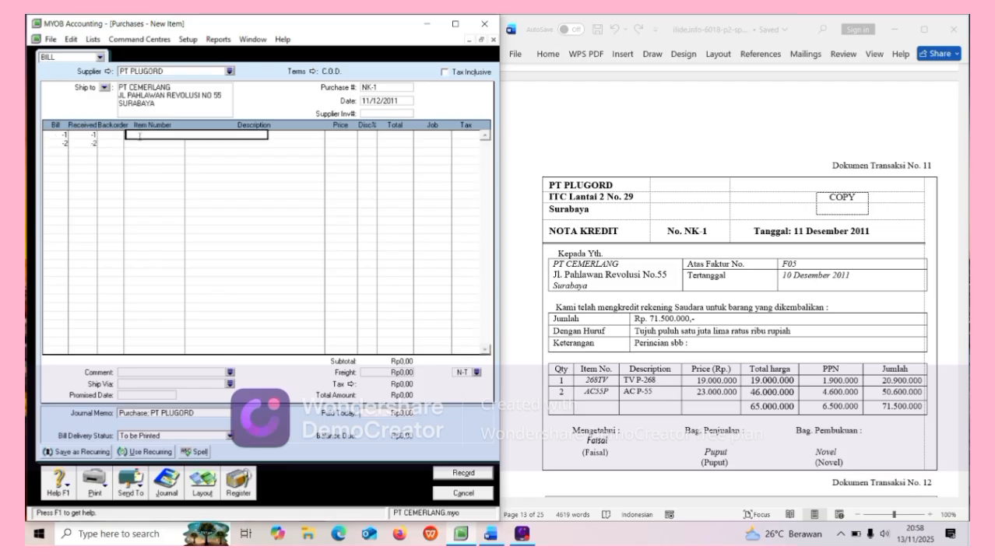
type("TVP")
key("BackSpace")
type("-")
key("BackSpace")
key("BackSpace")
key("BackSpace")
type("268")
key("Return")
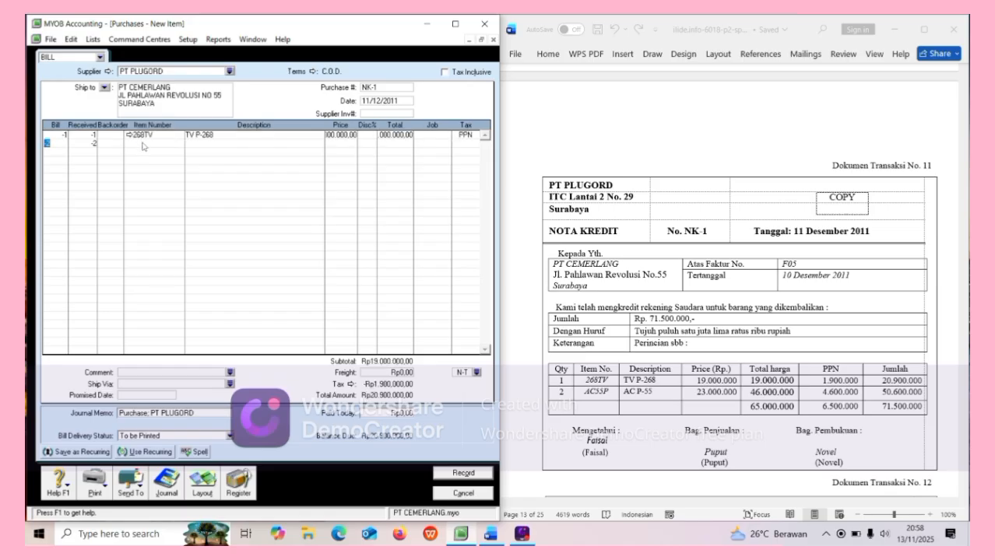
left_click(142, 144)
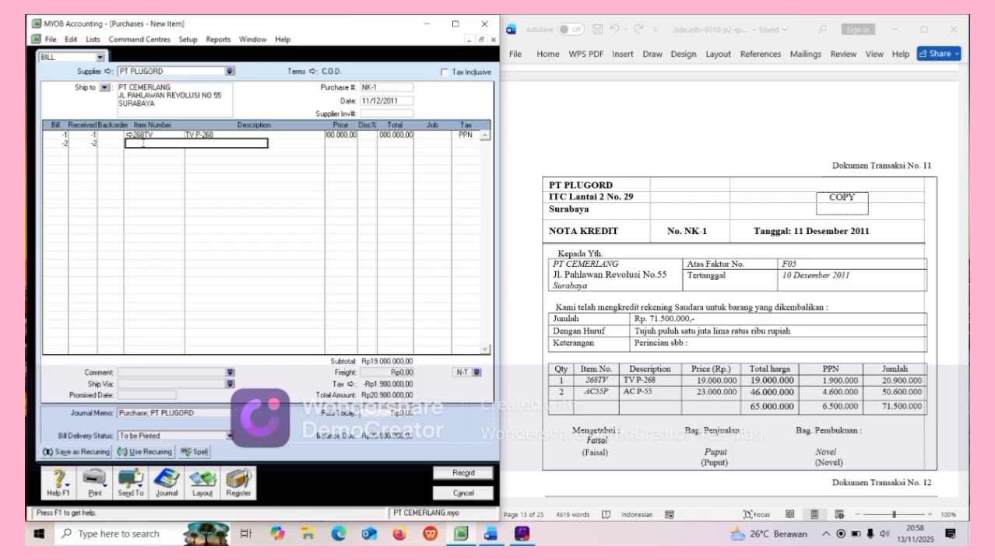
type("AC55P")
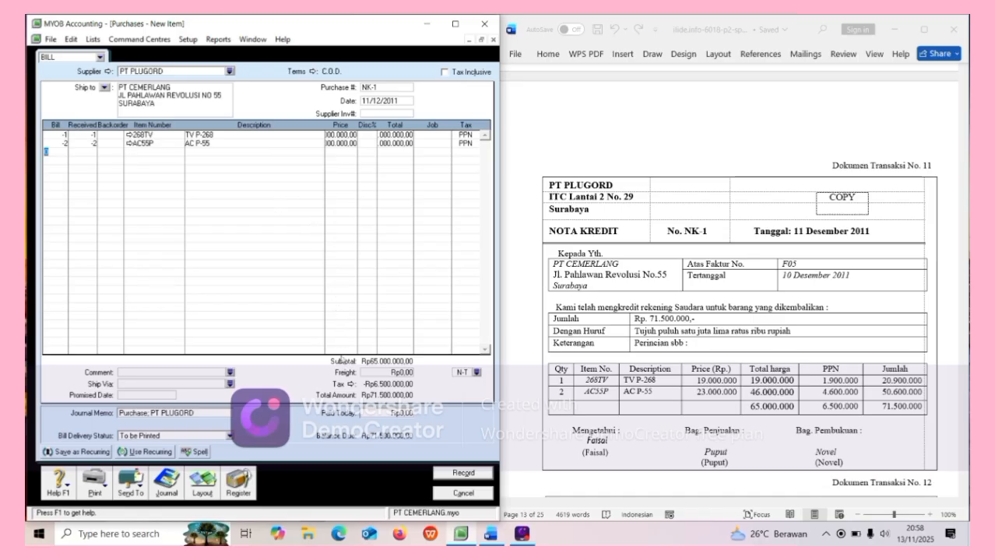
left_click(460, 473)
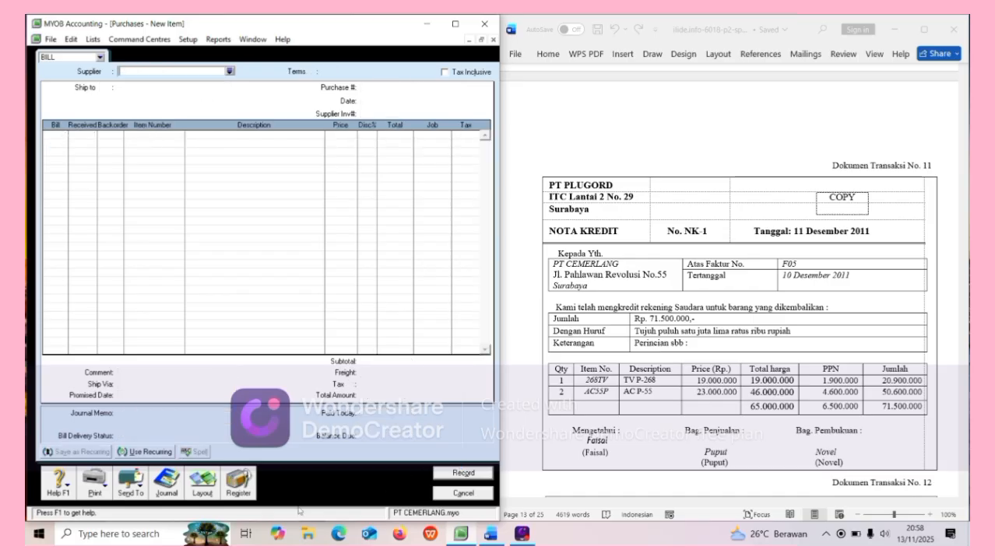
left_click(238, 481)
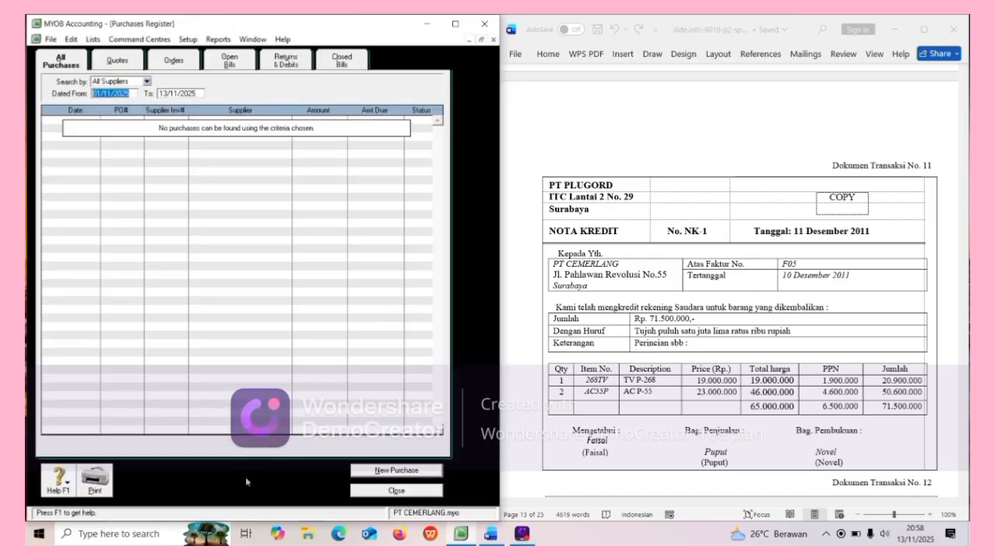
Filter the register from 01/12/2011 and show Returns & Debits, listing NK-1 at -Rp71.500.000.
left_click(129, 94)
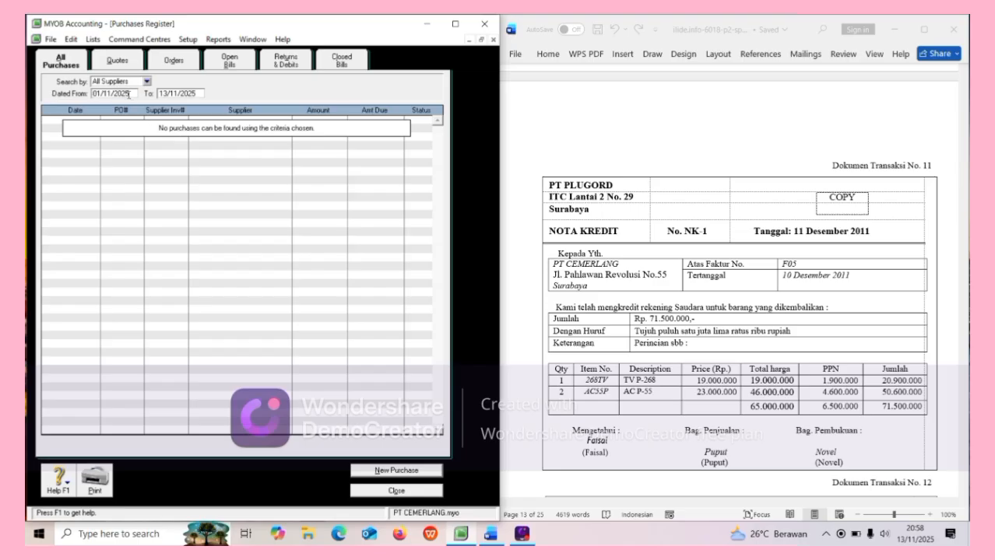
key("BackSpace")
key("BackSpace")
key("BackSpace")
key("BackSpace")
key("BackSpace")
key("BackSpace")
type("2/2011")
key("Tab")
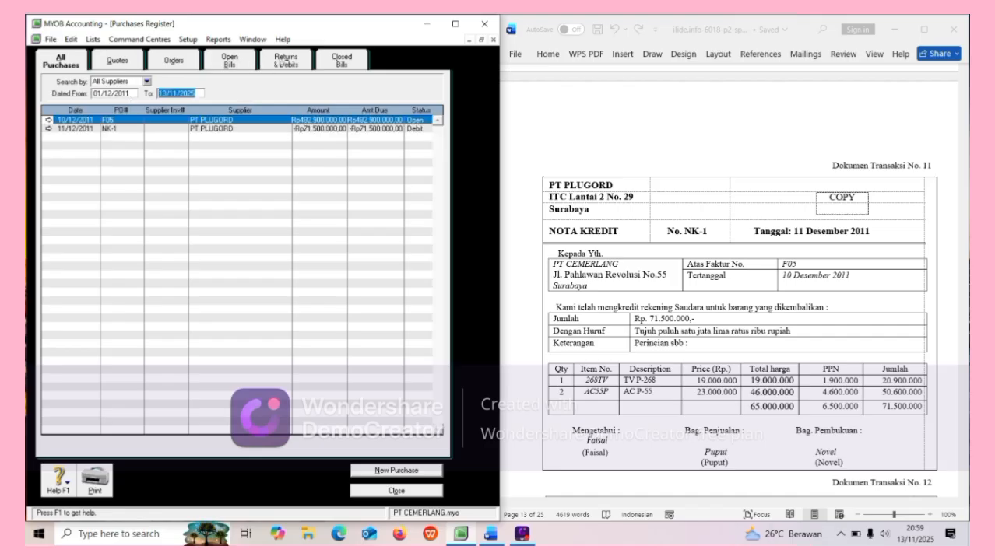
left_click(281, 63)
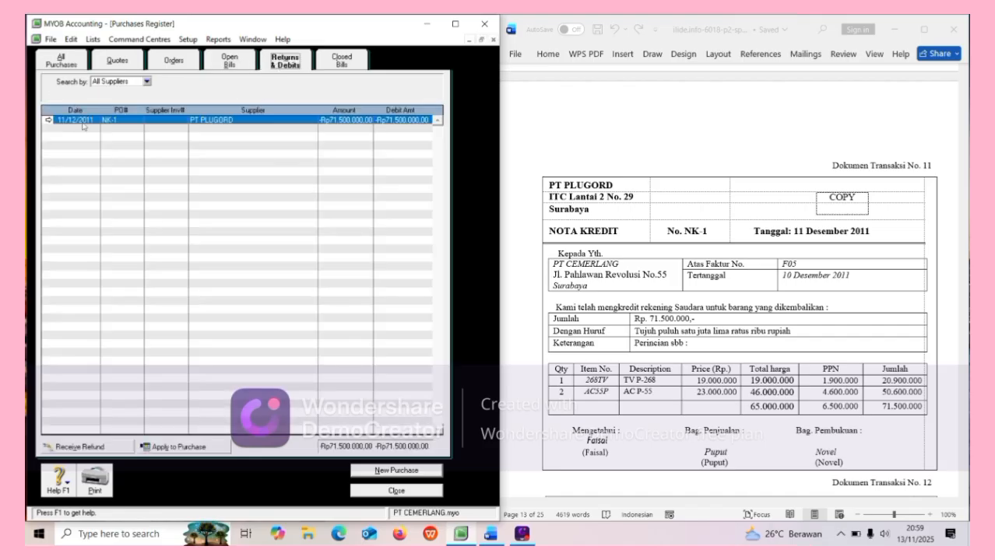
Apply debit NK-1, dated 11/12/2011, in full to purchase F05 and record it.
left_click(194, 446)
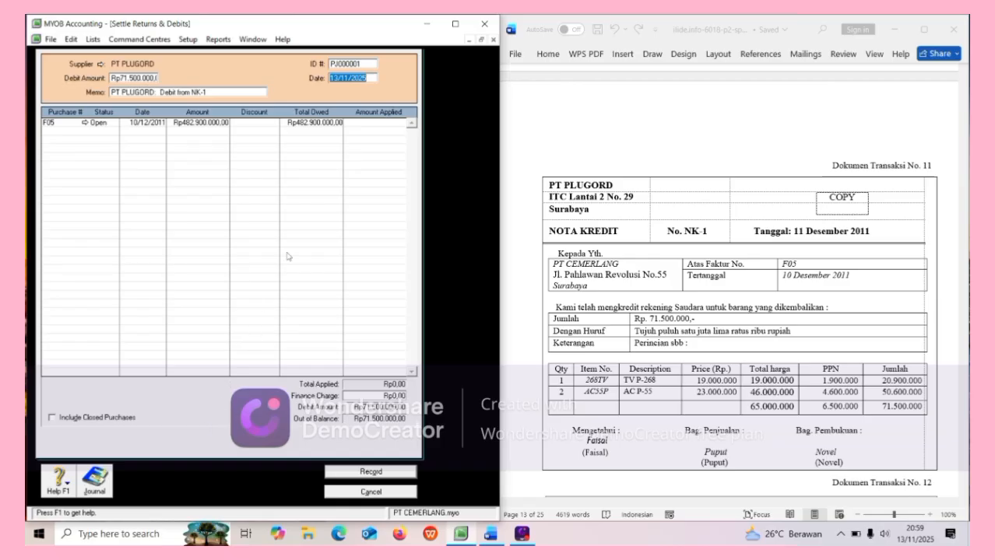
left_click(369, 65)
key("BackSpace")
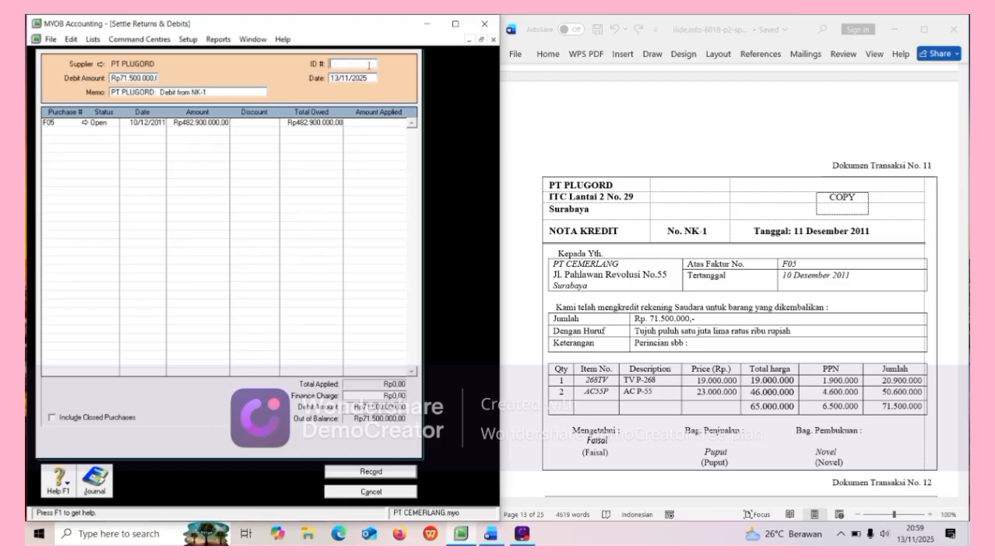
type("NK-1")
left_click(337, 77)
key("BackSpace")
type("11")
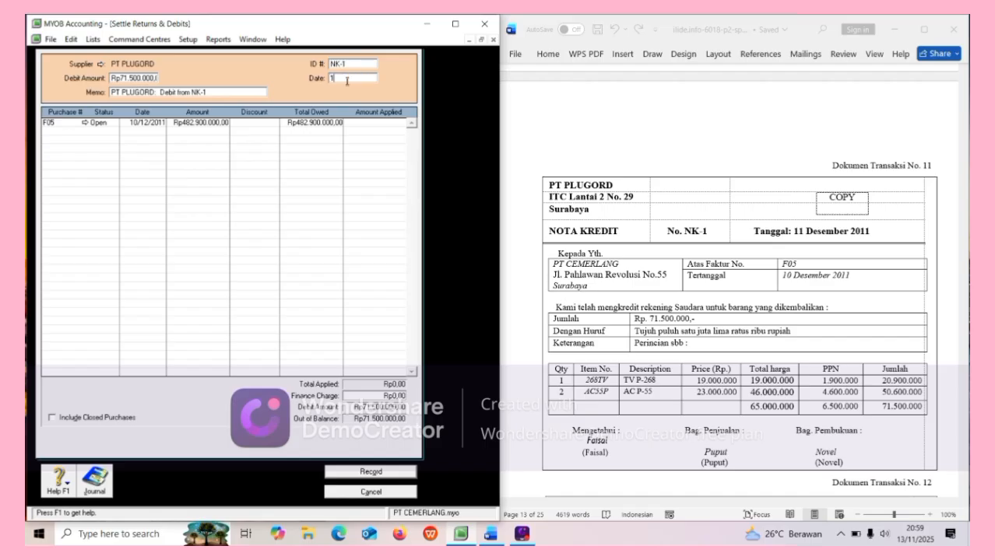
type("/12/2011")
key("Tab")
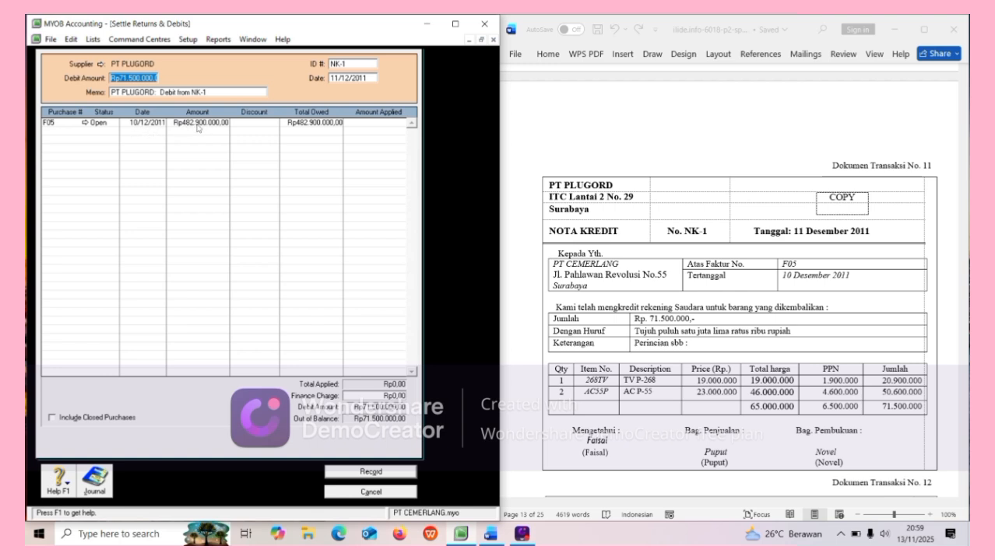
left_click(358, 123)
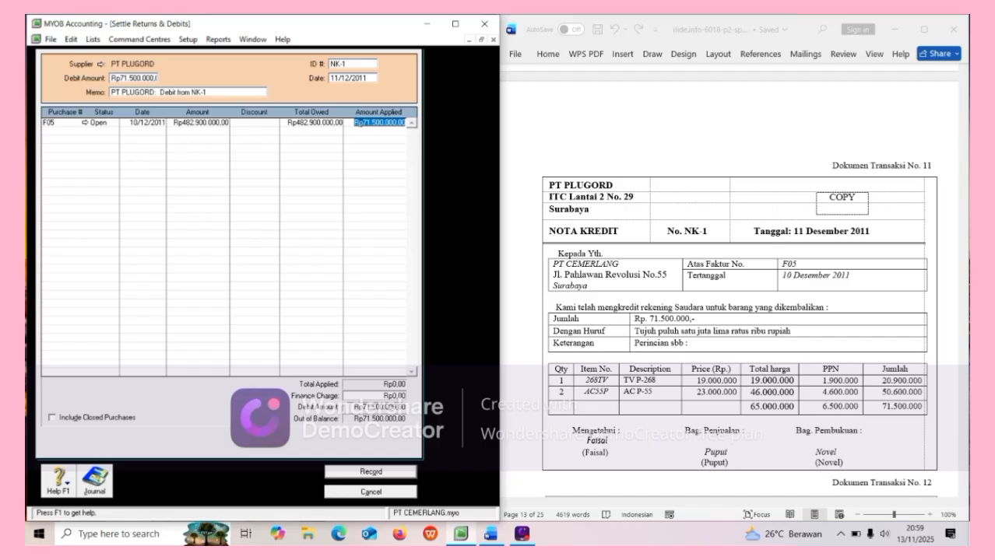
key("Tab")
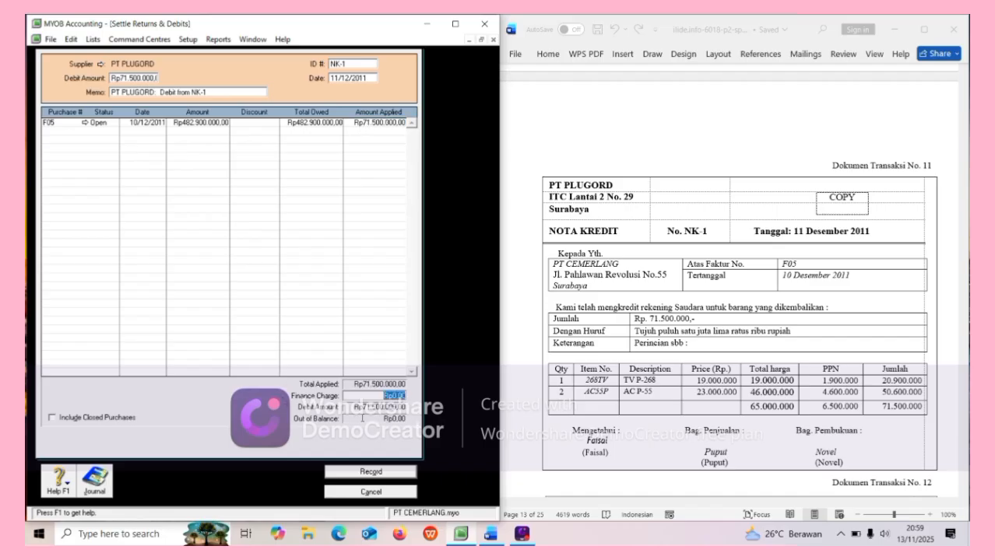
left_click(358, 473)
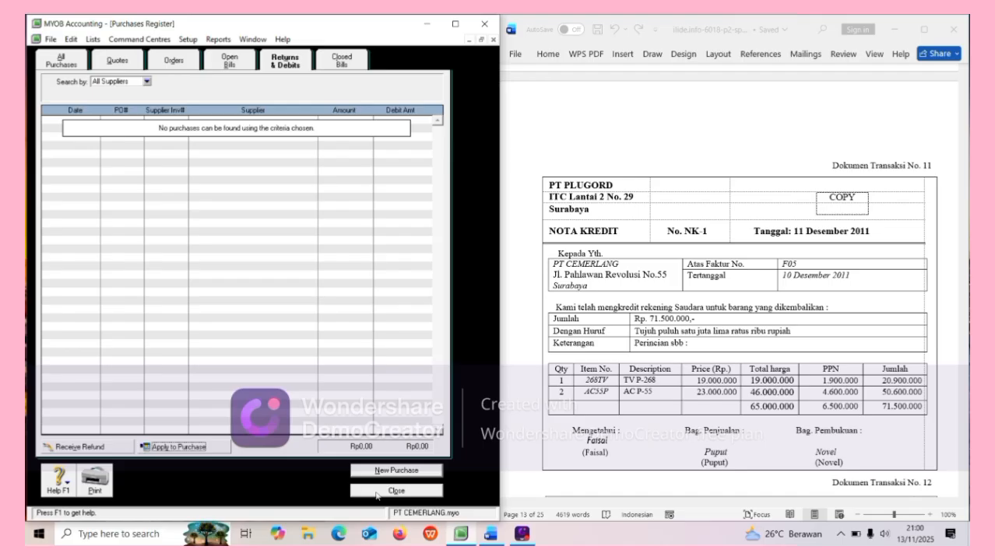
Close the register and blank bill, check receipt BKM12-2 in Word, and switch to Sales.
left_click(376, 491)
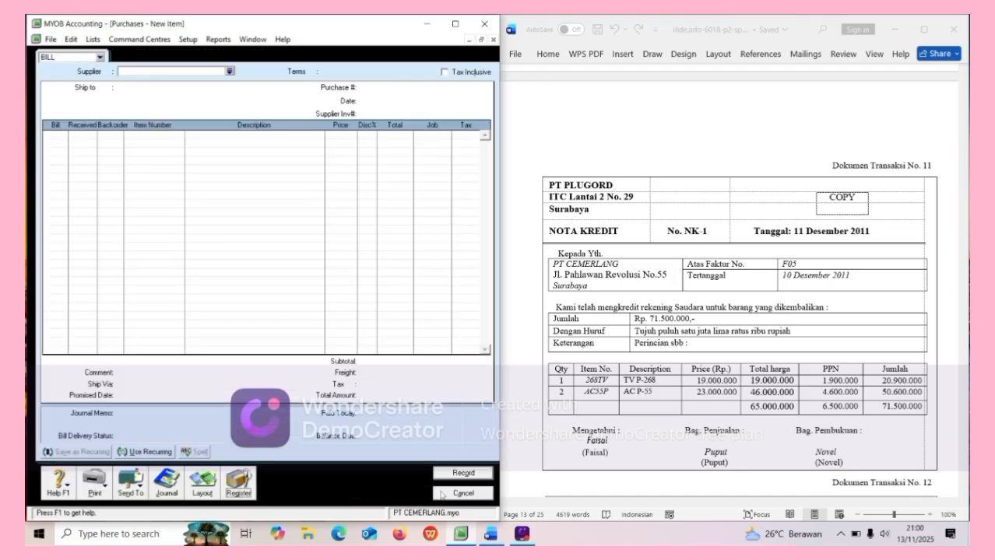
left_click(444, 495)
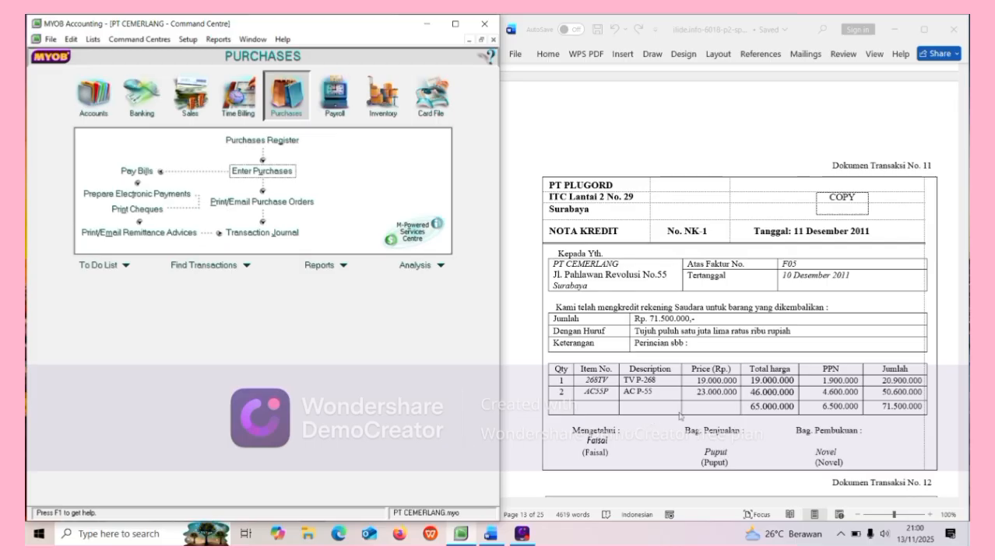
scroll(678, 412, "down", 1)
scroll(678, 413, "down", 8)
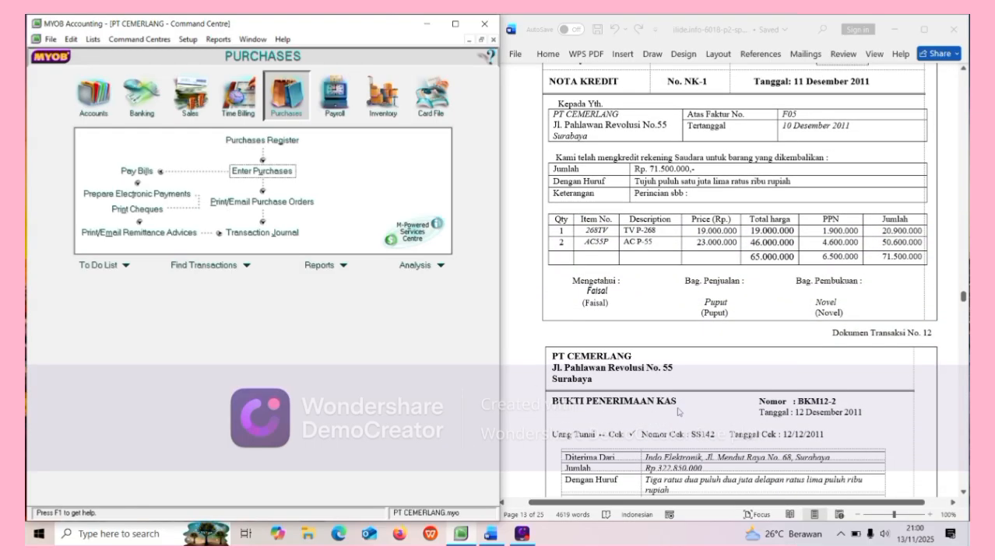
scroll(678, 413, "down", 2)
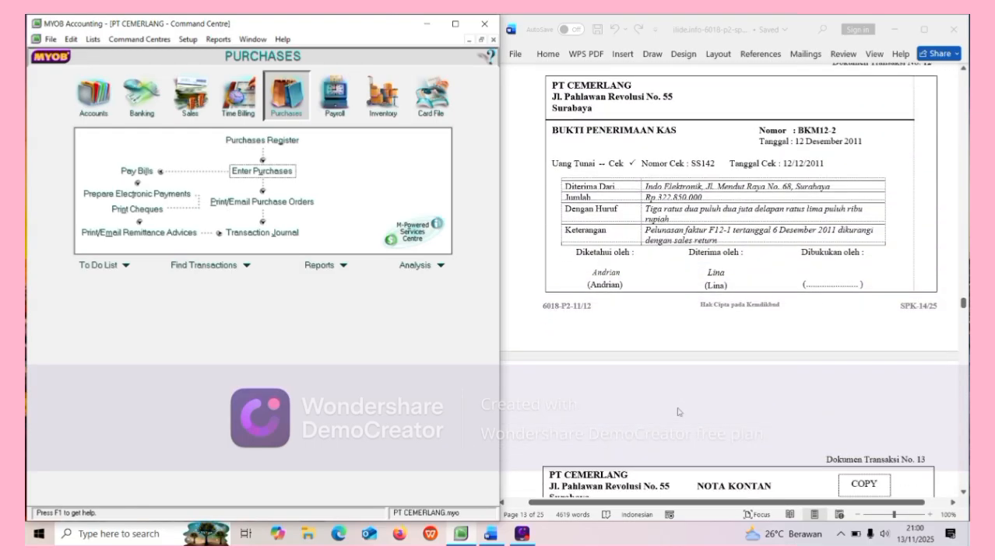
scroll(689, 400, "up", 1)
left_click(713, 155)
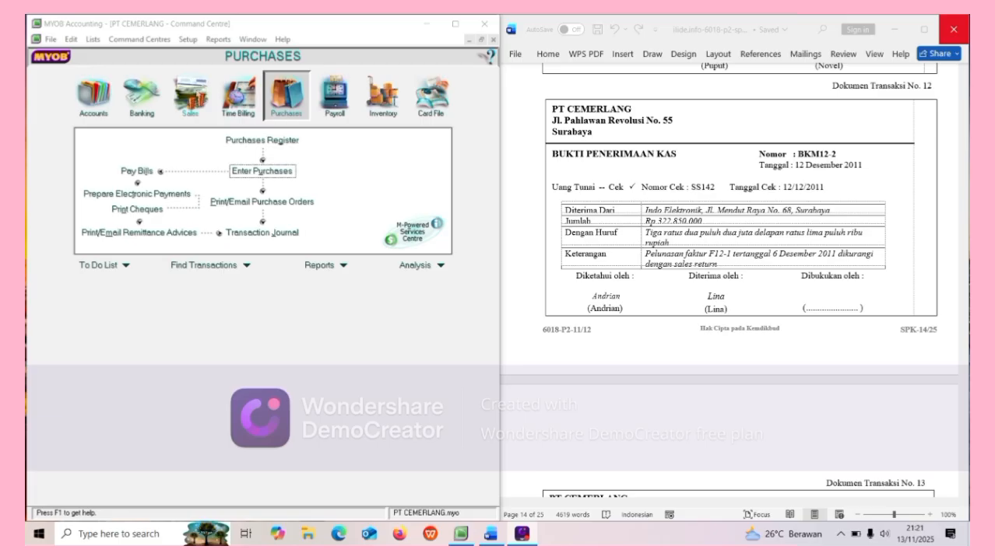
left_click(190, 95)
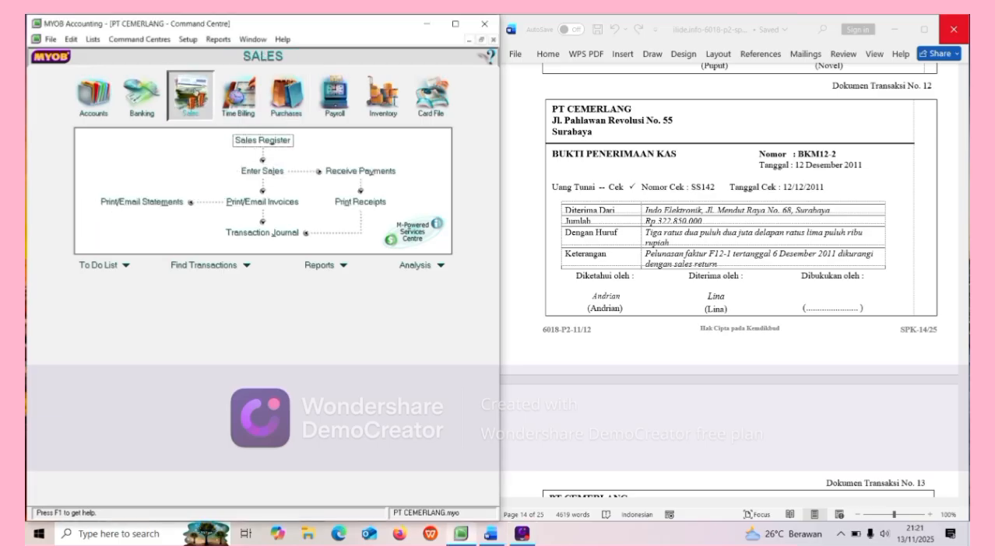
Start a payment from customer Indo Elektronik with ID BKM12-2, dated 12/12/2011.
left_click(332, 175)
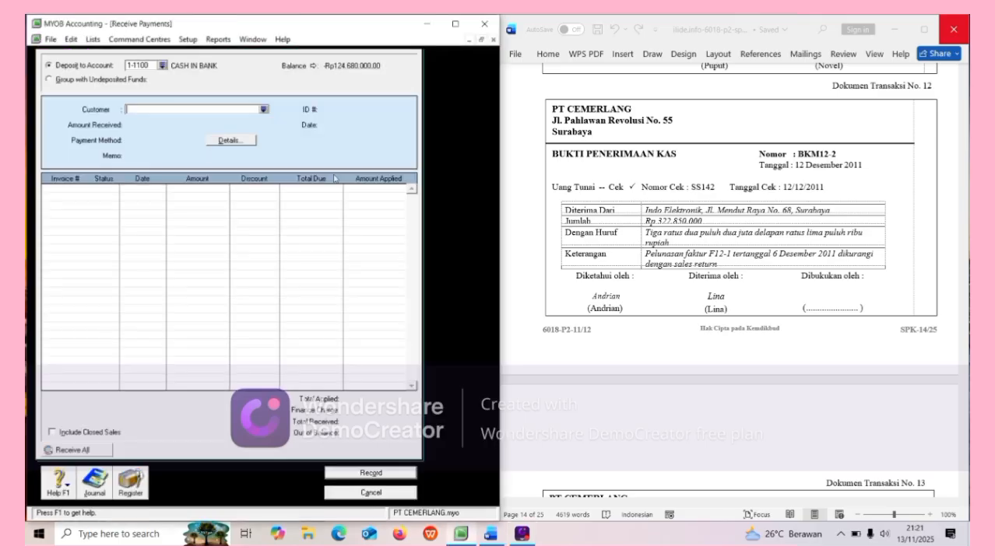
left_click(264, 110)
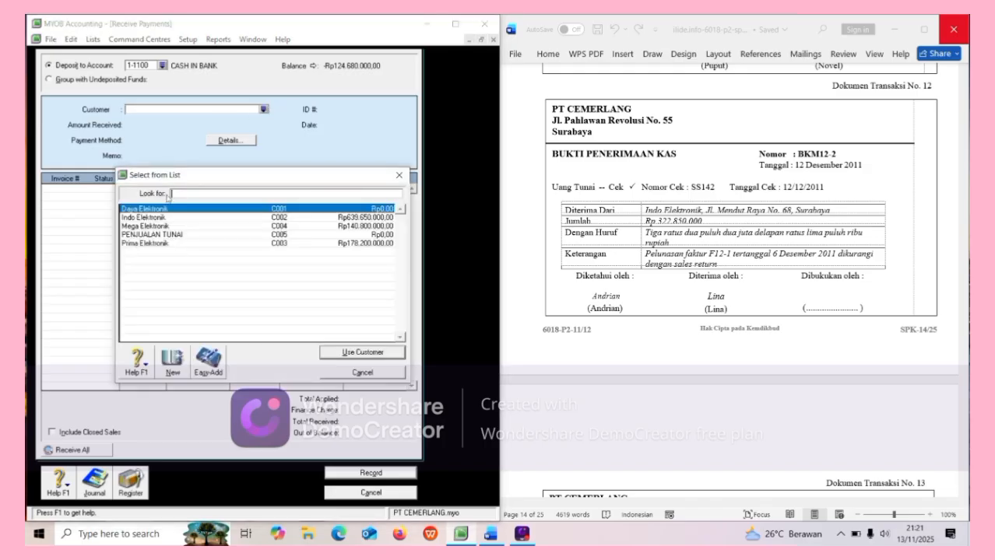
left_click(166, 218)
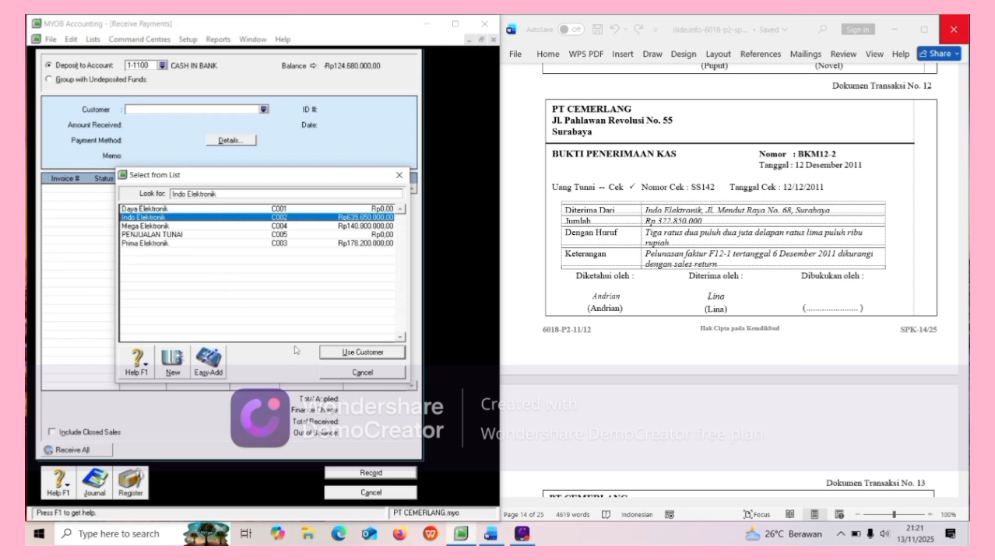
left_click(340, 360)
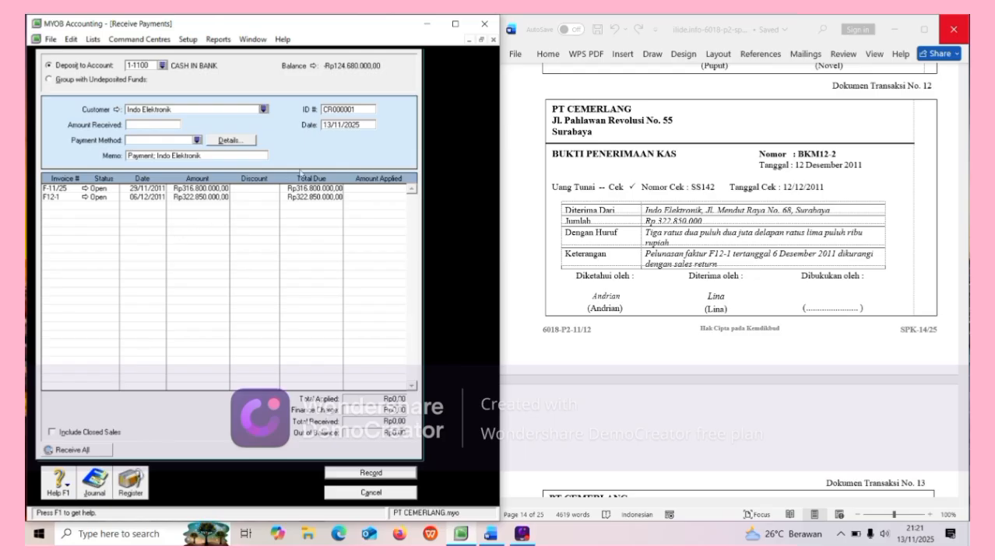
left_click(353, 108)
key("BackSpace")
type("BKM12-2")
left_click(364, 125)
type("1")
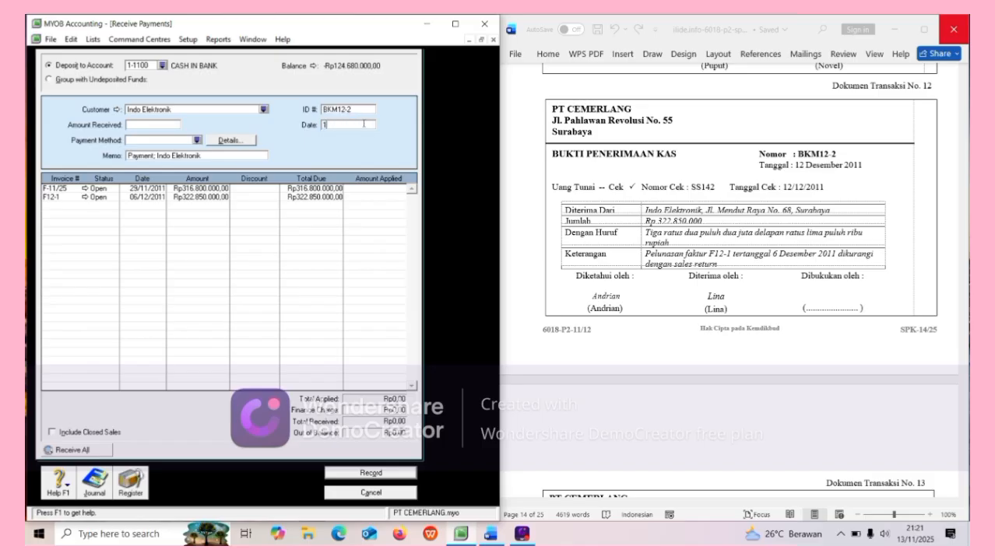
type("2/12/2011")
Receive Rp322.850.000, apply it in full to invoice F12-1, and record the receipt.
left_click(130, 124)
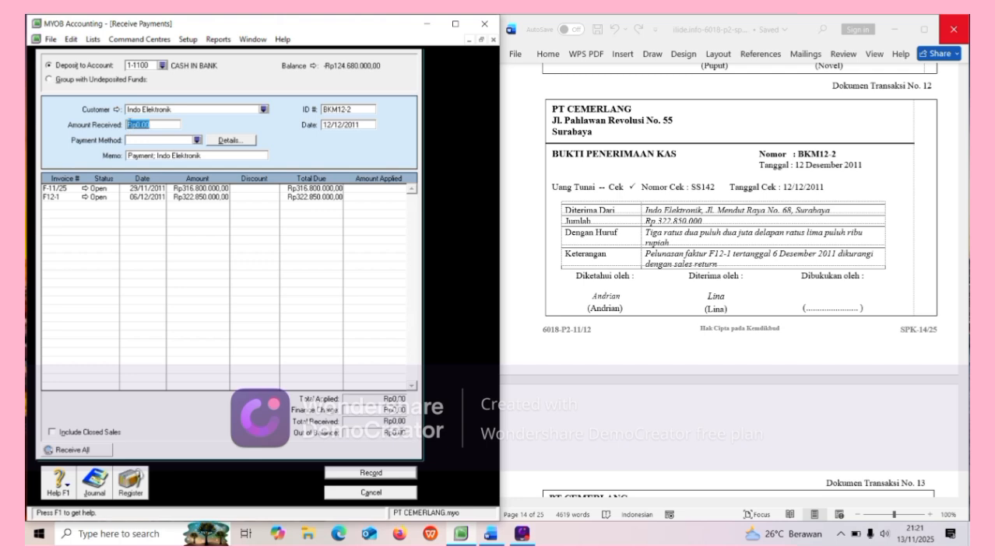
type("32285000")
key("Tab")
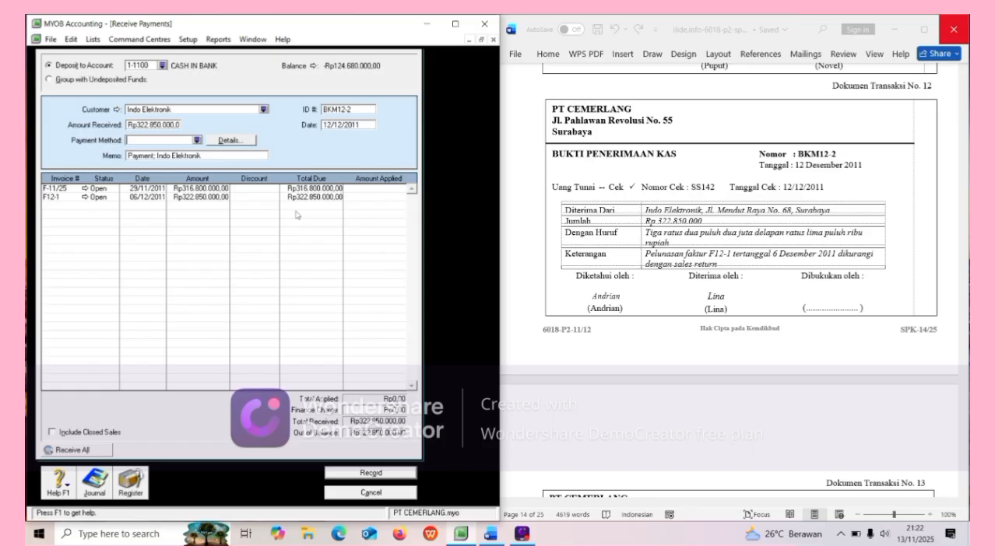
left_click(360, 198)
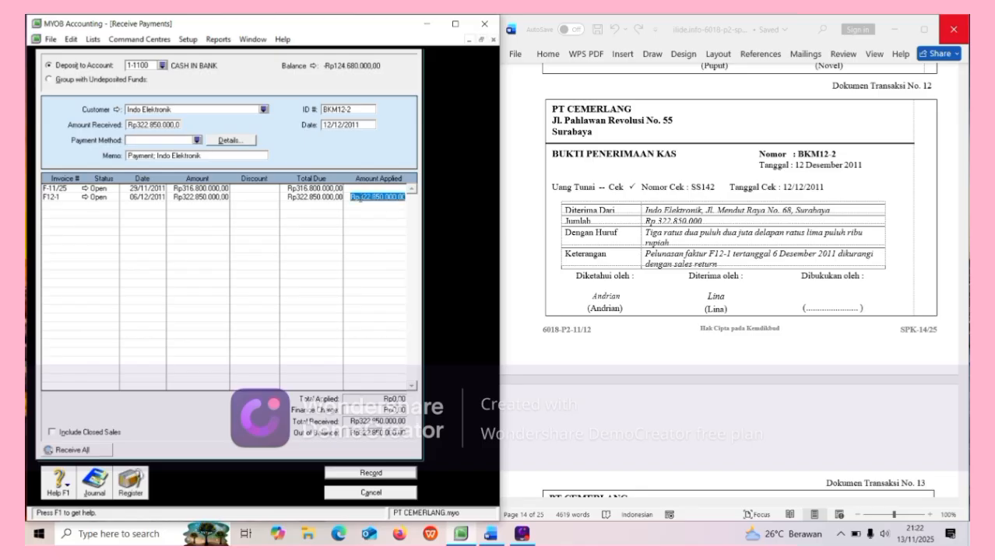
key("Tab")
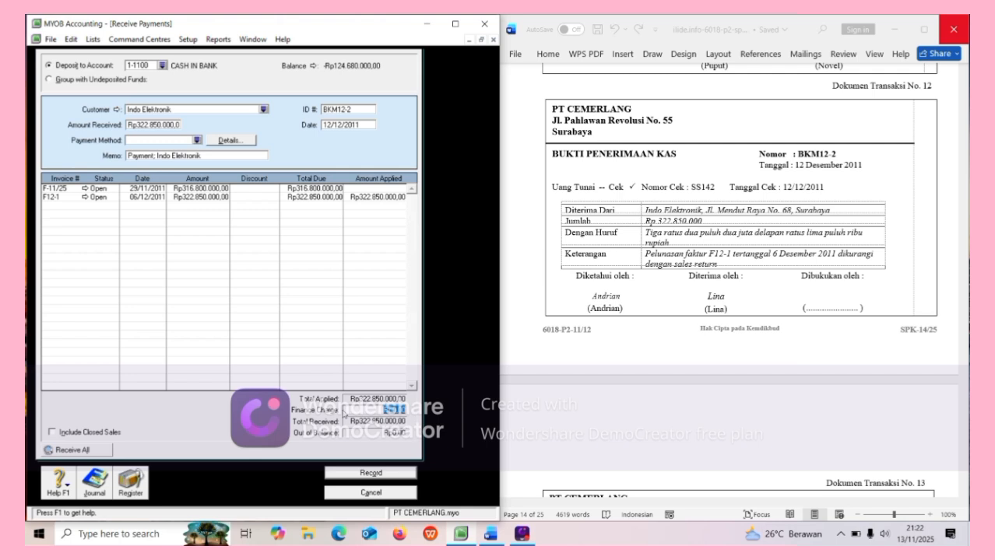
left_click(371, 473)
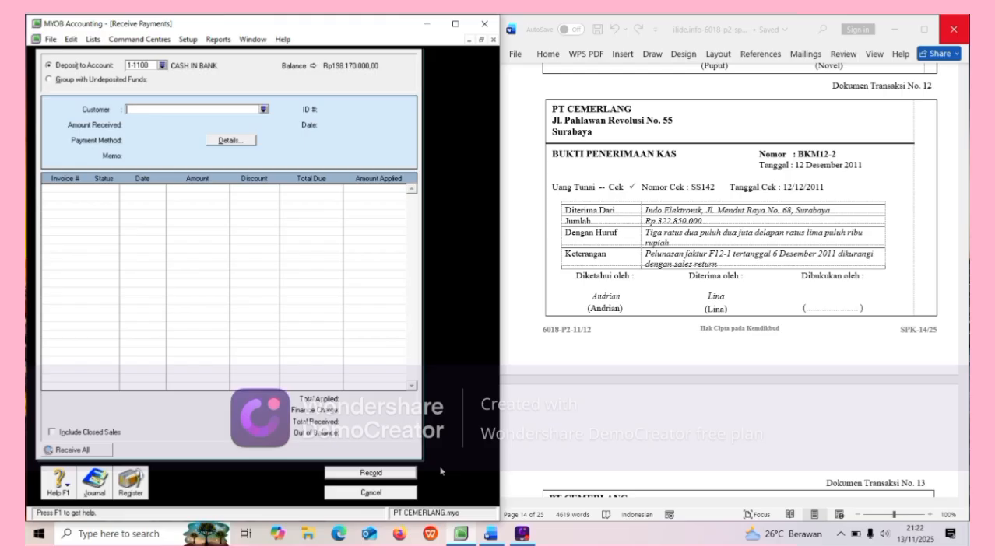
Close Receive Payments and start sales invoice NK01.
left_click(404, 492)
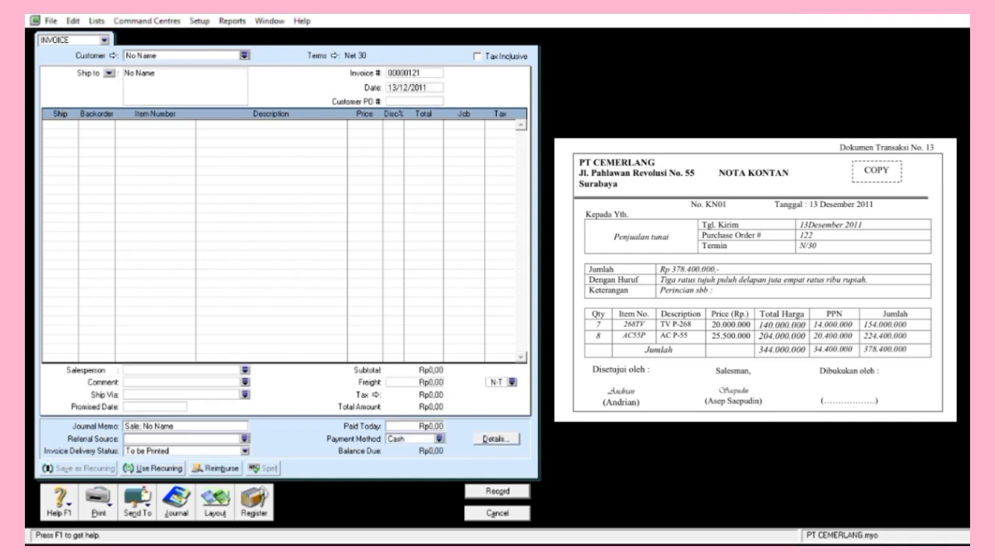
left_click(413, 50)
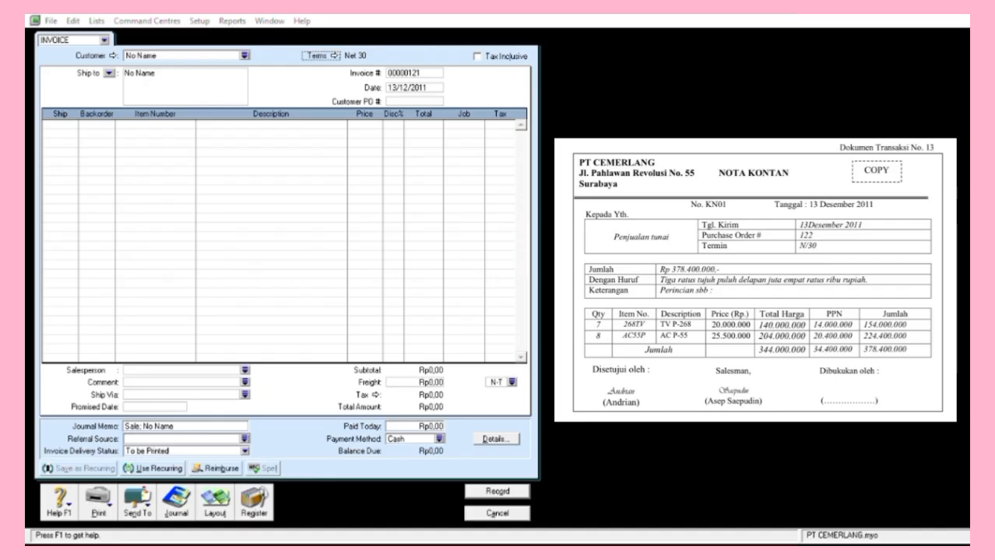
left_click(515, 73)
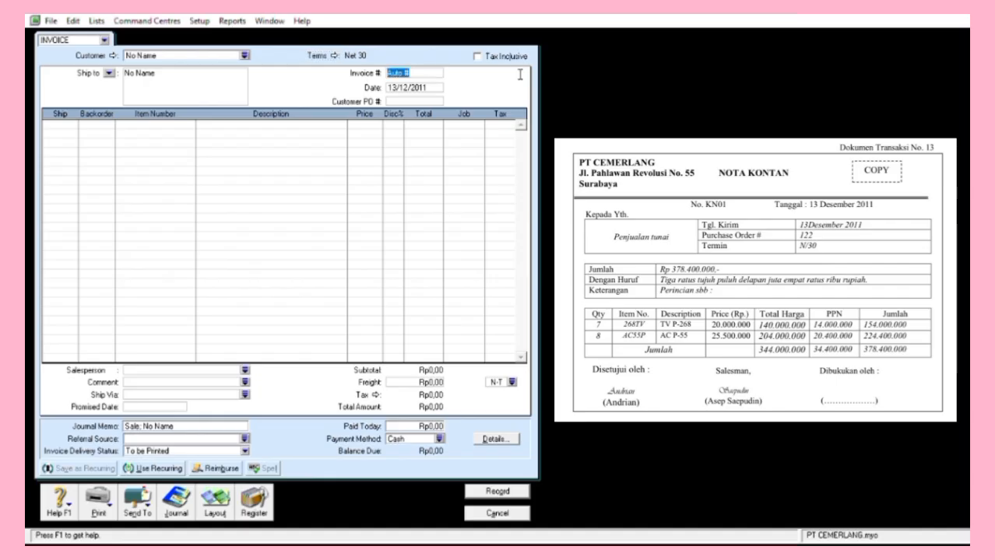
type("NK01")
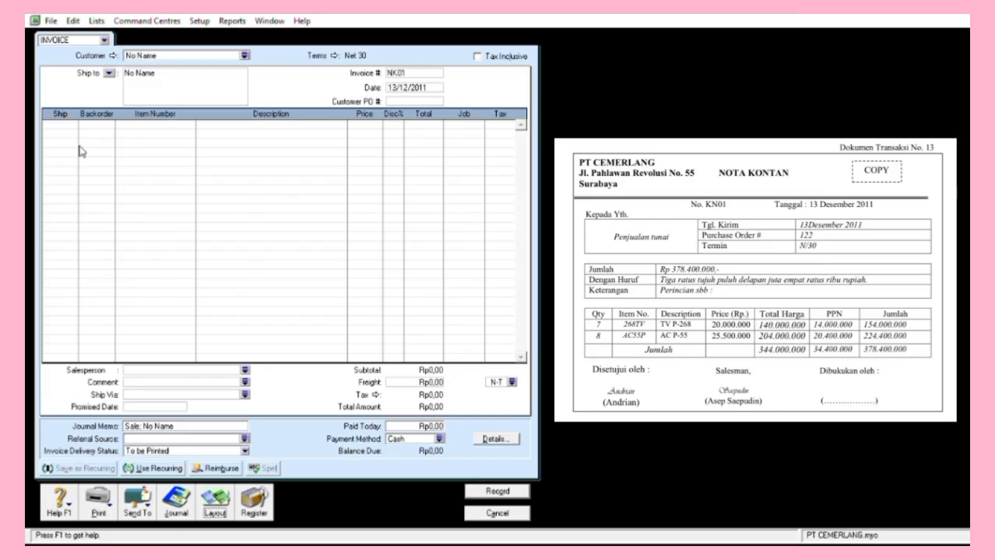
Enter sale lines of 7 × 268TV at 20000000 and 8 × AC55P at 25500000.
left_click(74, 139)
type("7")
key("Tab")
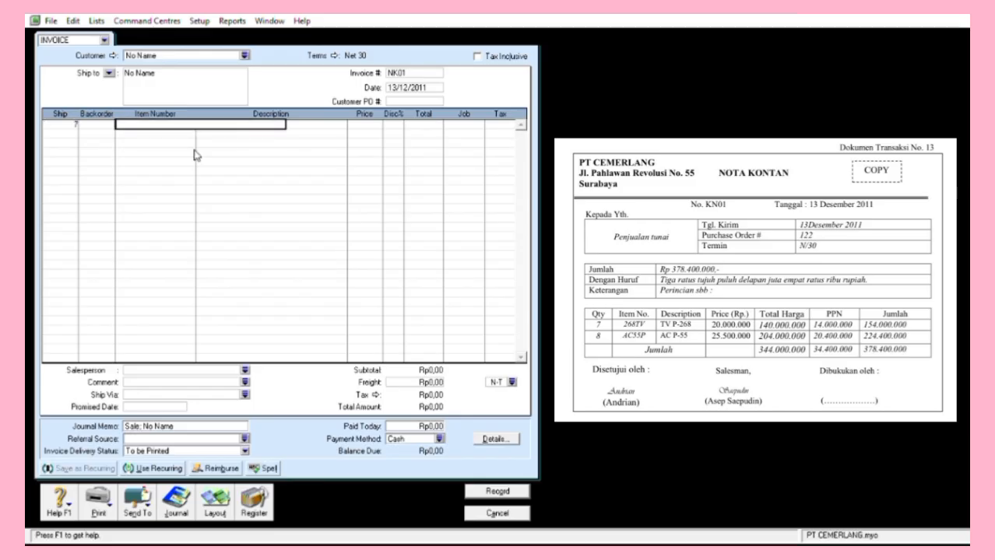
type("268TV")
key("Return")
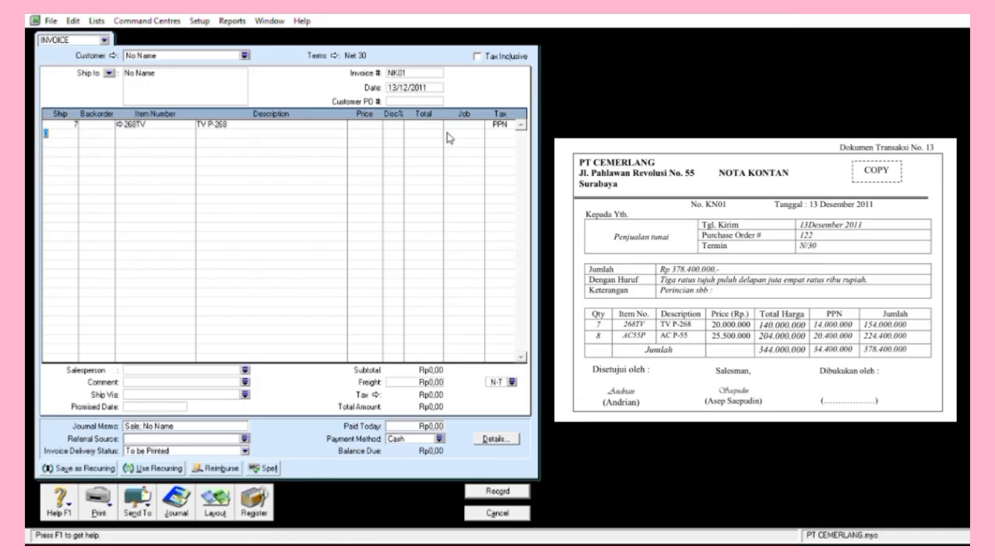
key("shift+Tab")
key("shift+Tab")
key("shift+Tab")
key("shift+Tab")
key("shift+Tab")
type("20000000")
key("Tab")
key("Tab")
key("Tab")
key("Tab")
key("Tab")
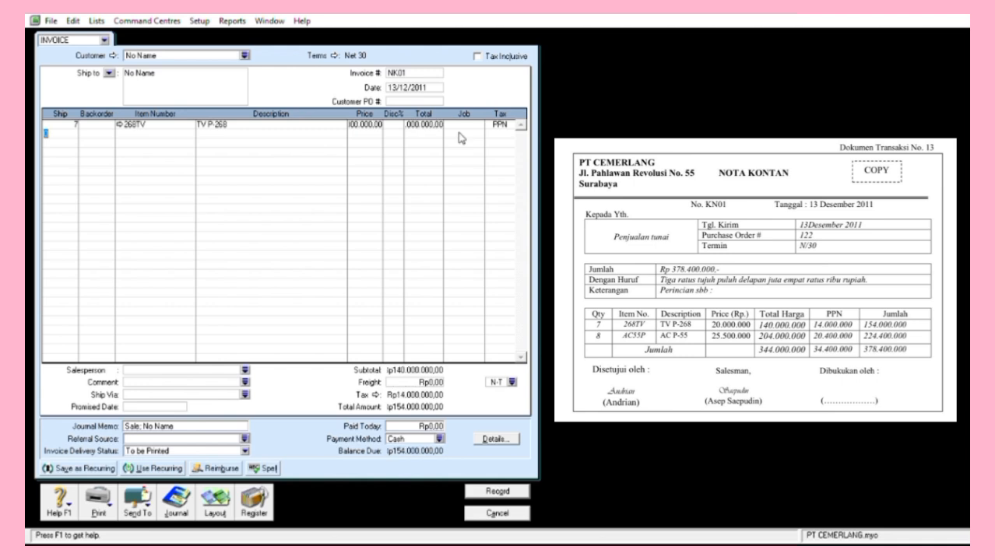
type("8")
left_click(170, 146)
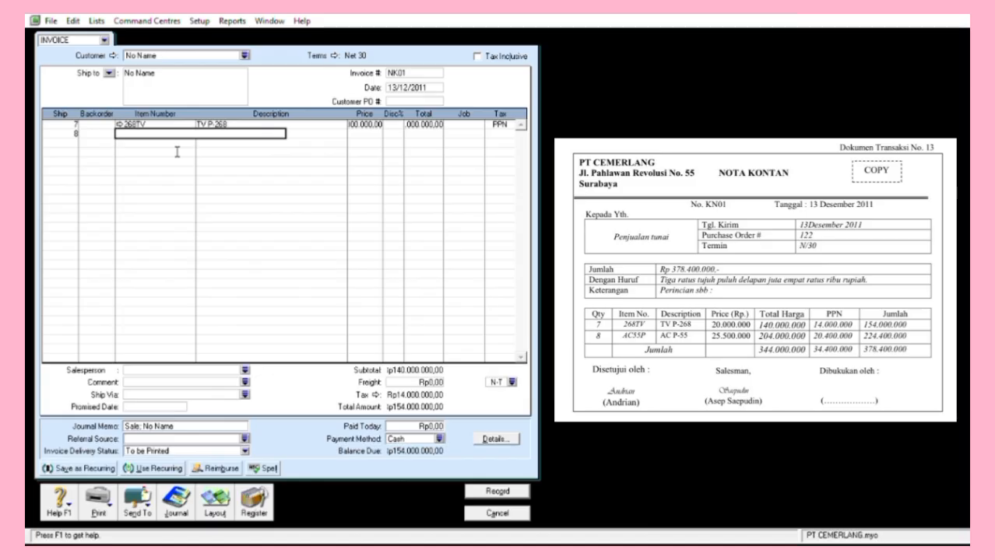
type("AC55P")
key("Return")
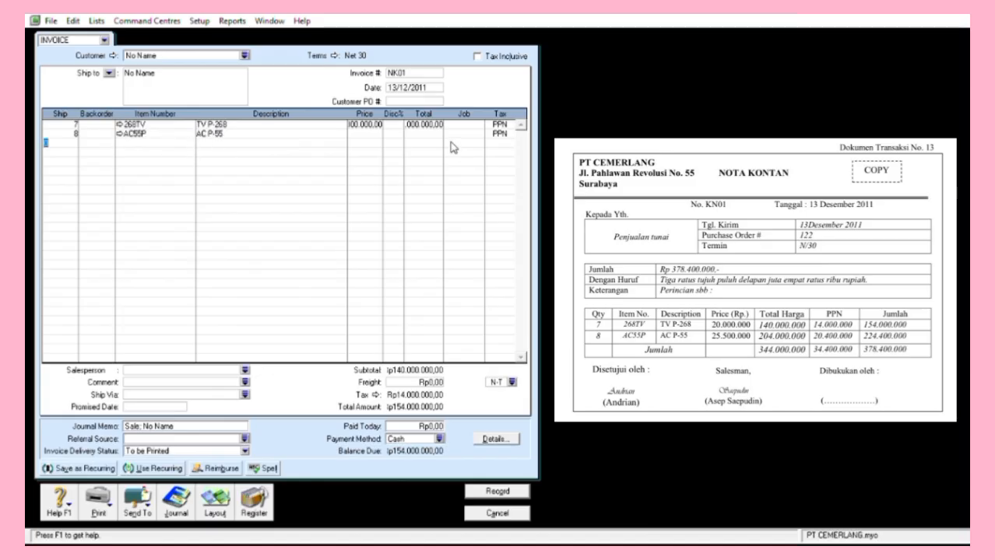
type("25500000")
left_click(462, 151)
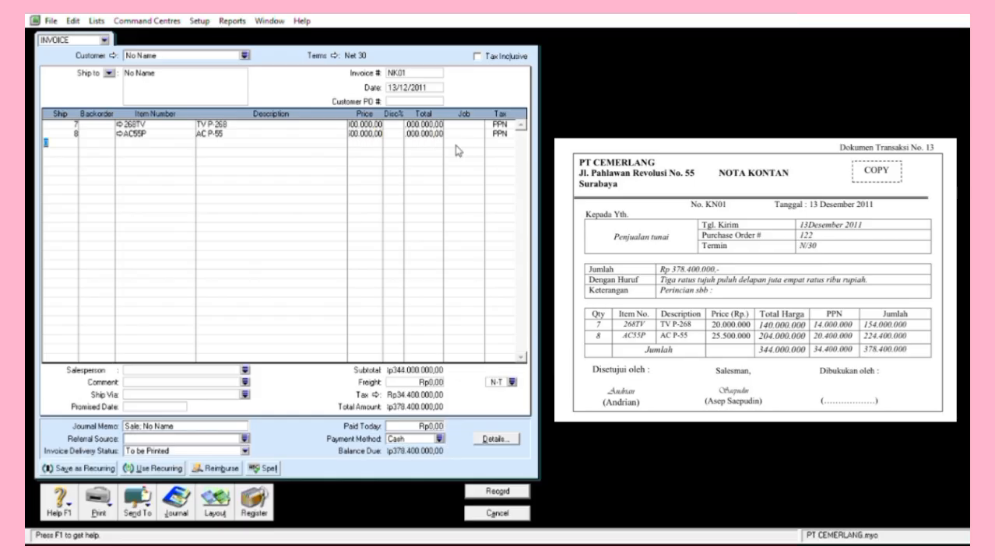
Set Paid Today to 378400000 so the sale is fully paid, and record it.
left_click(429, 426)
type("378400000")
key("Tab")
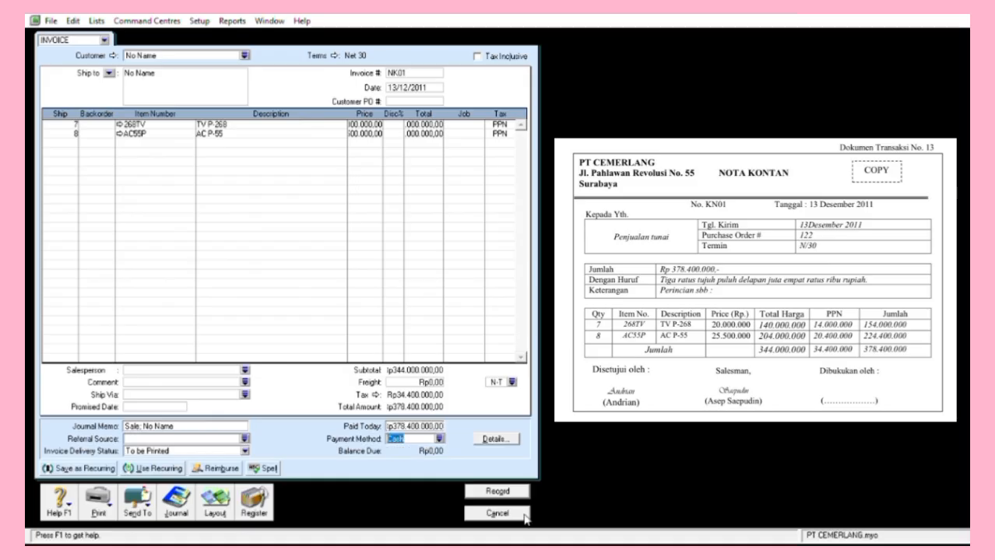
left_click(636, 460)
Record cash sale NK01, then start a Rp316.800.000 receipt from Indo Elektronik.
left_click(496, 492)
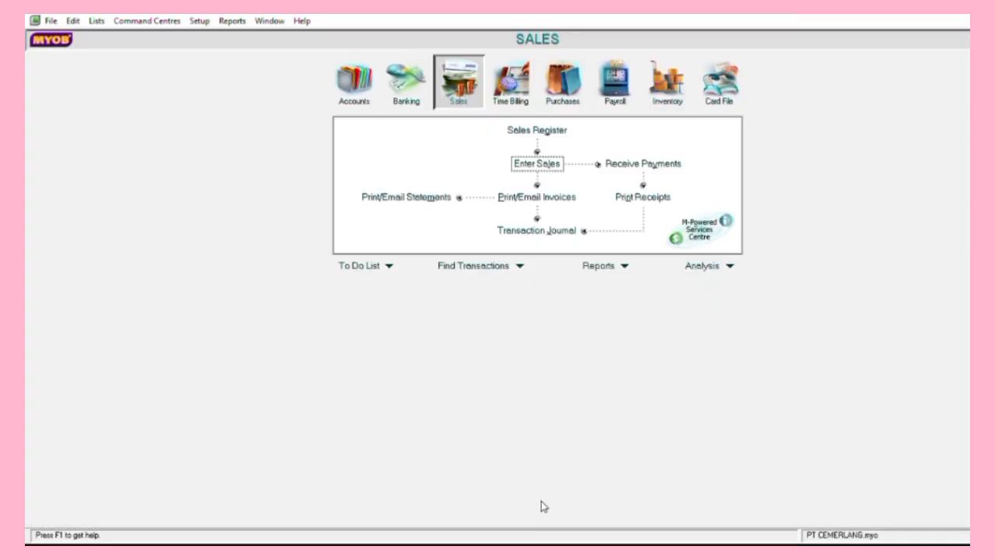
left_click(642, 163)
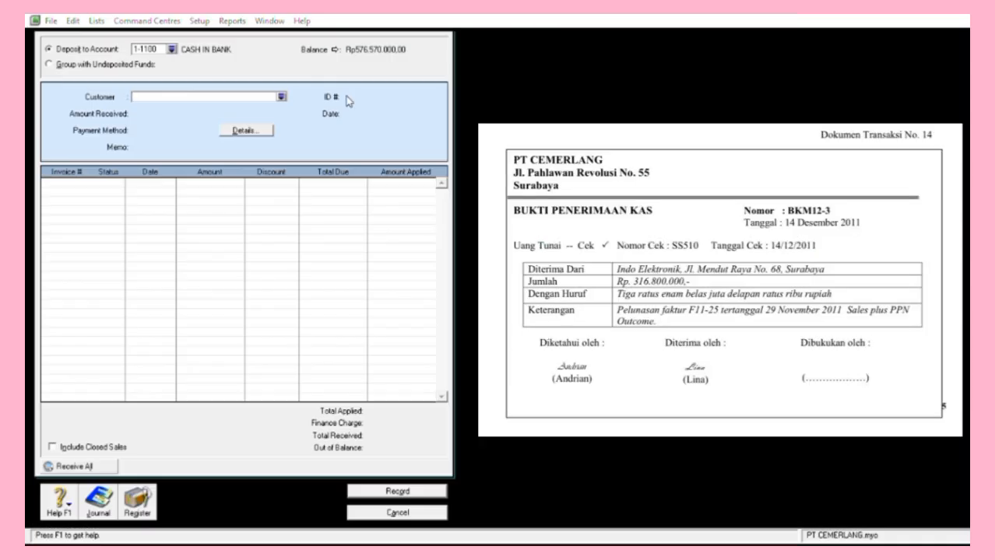
type("Indo Elektronik")
key("Tab")
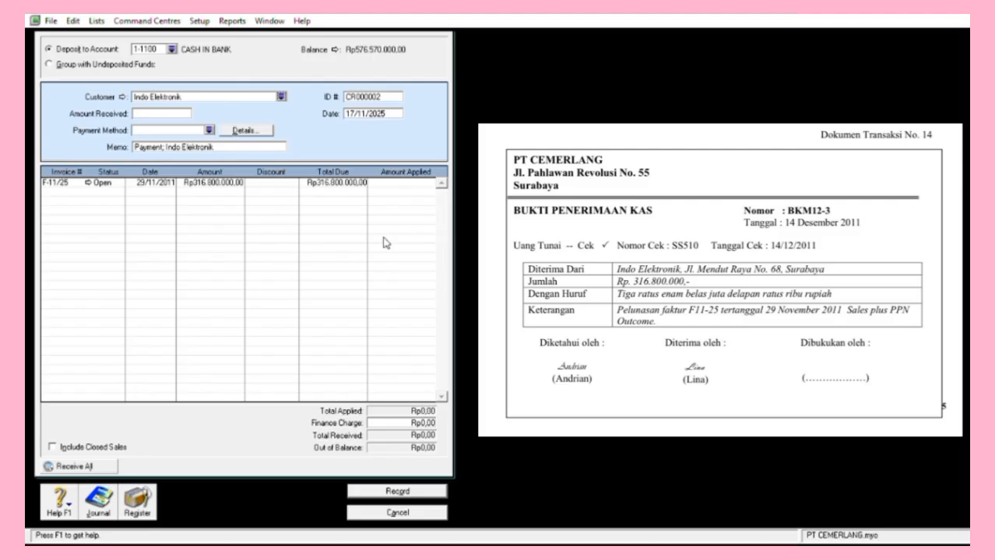
type("316800000")
key("Tab")
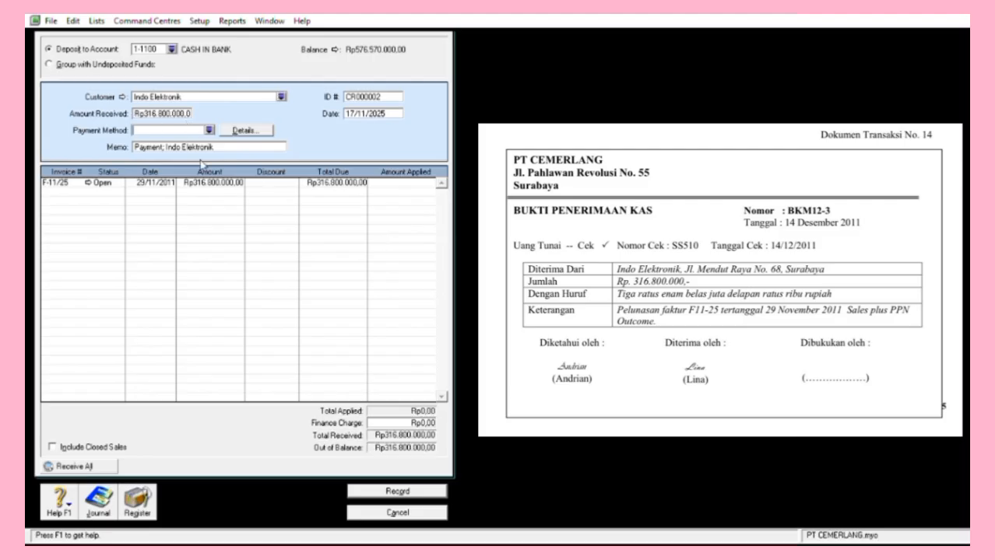
Take it as Cheque SS510 dated 14/12/2011, apply it to invoice F11-25, and record.
left_click(250, 134)
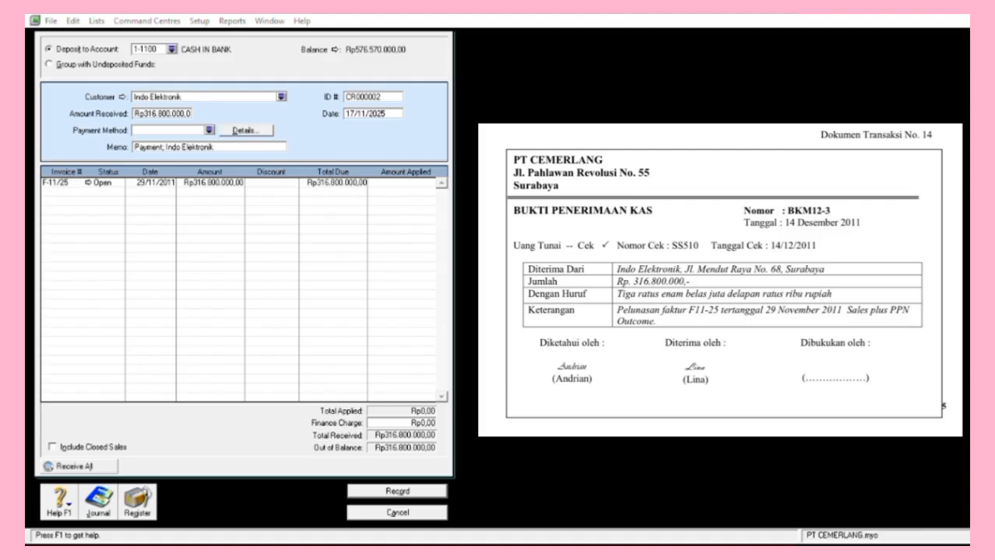
left_click(759, 435)
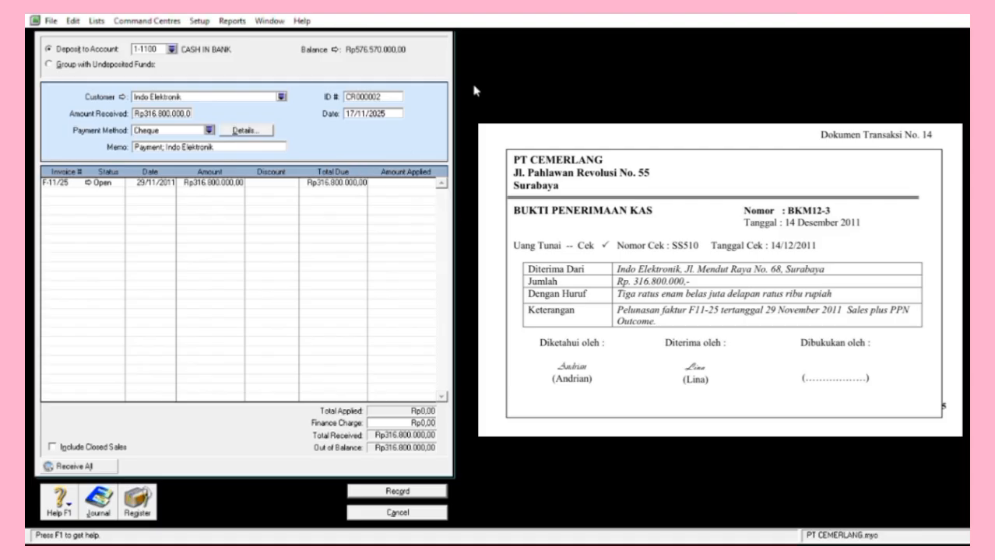
left_click(374, 98)
type("SS510")
key("Tab")
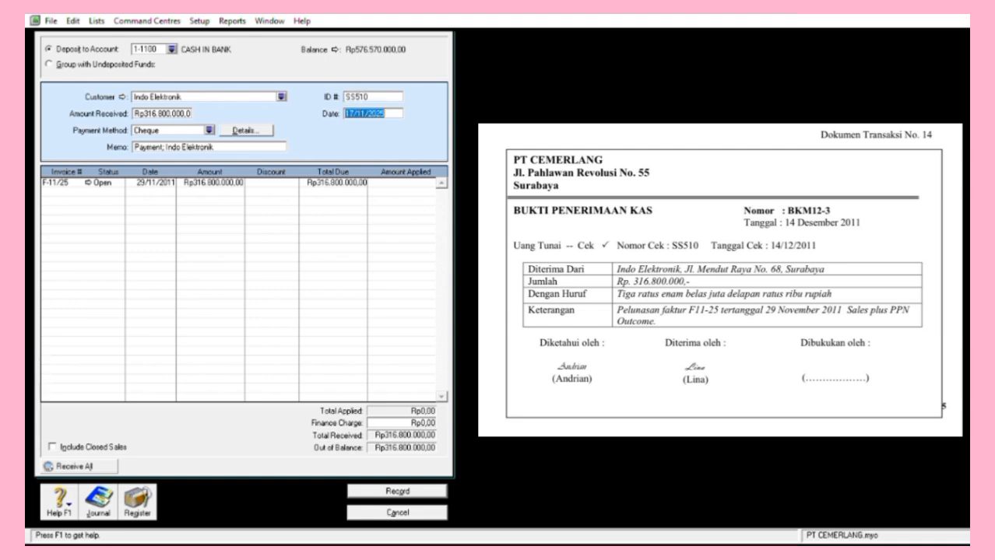
type("14/12/2011")
key("Tab")
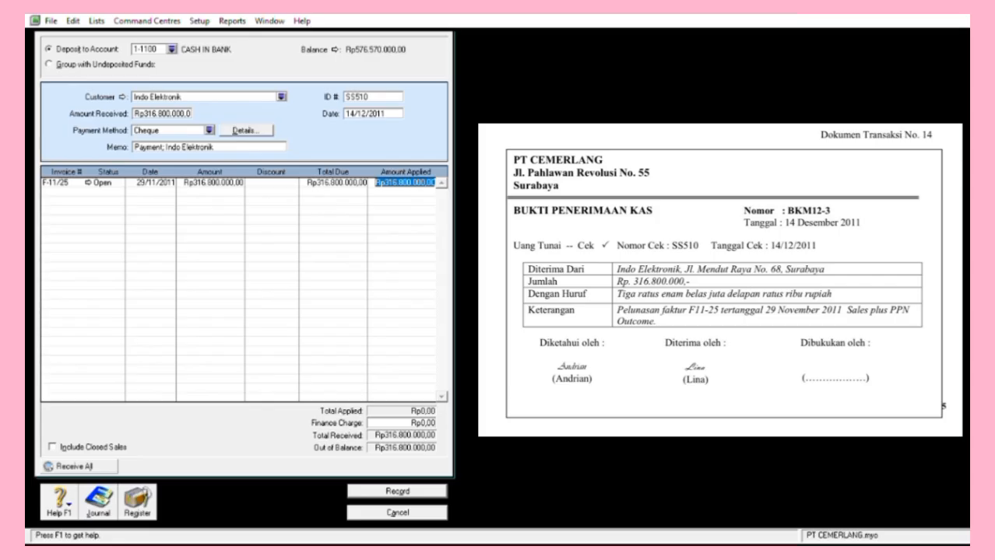
key("Tab")
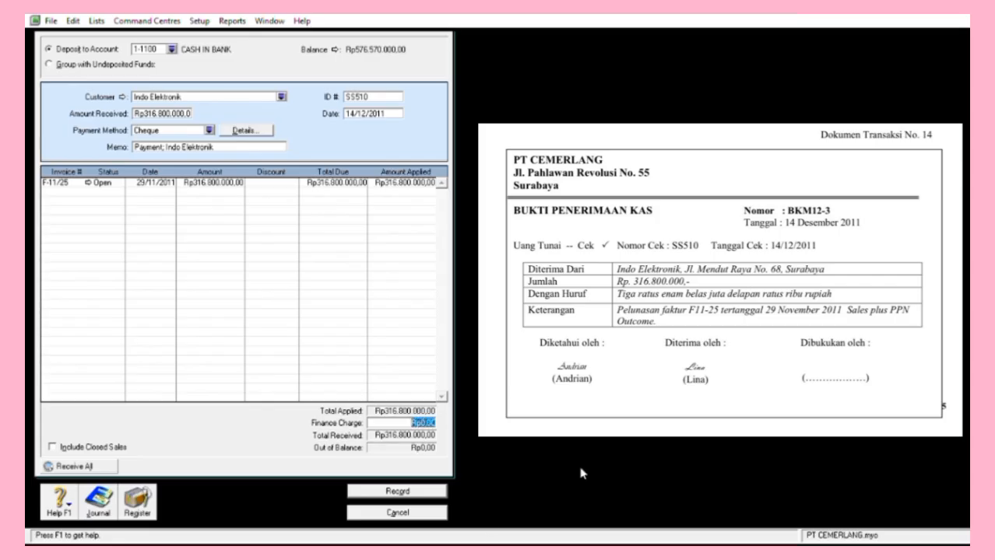
key("ctrl+r")
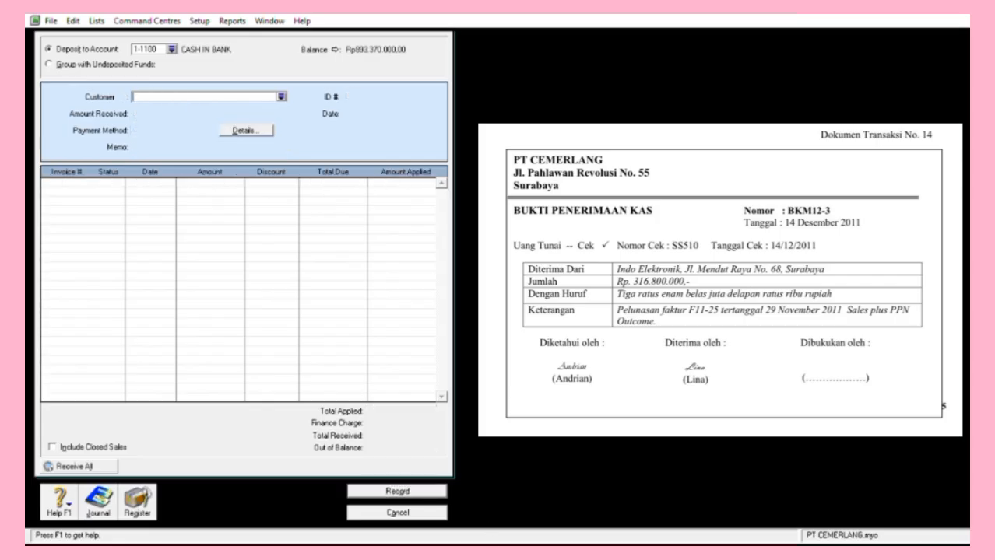
key("Escape")
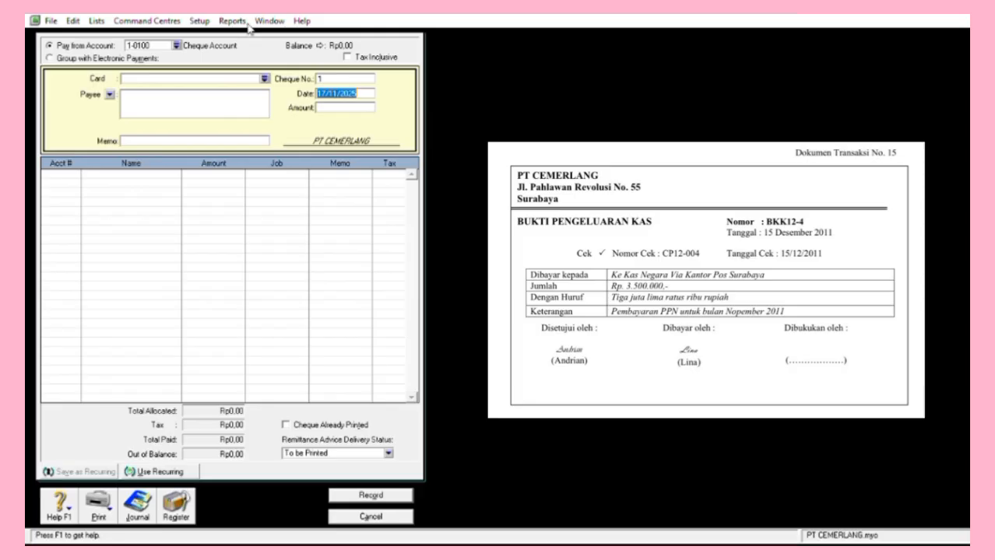
Pay Rp3.500.000 from 1-1100 Cash in Bank as cheque BKK12-4 dated 15/12/2011.
left_click(176, 45)
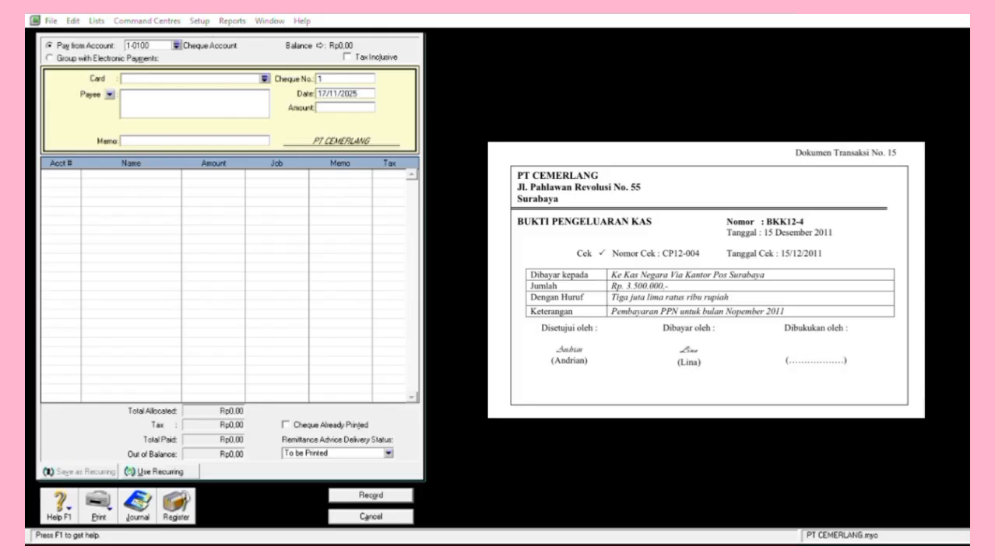
key("Return")
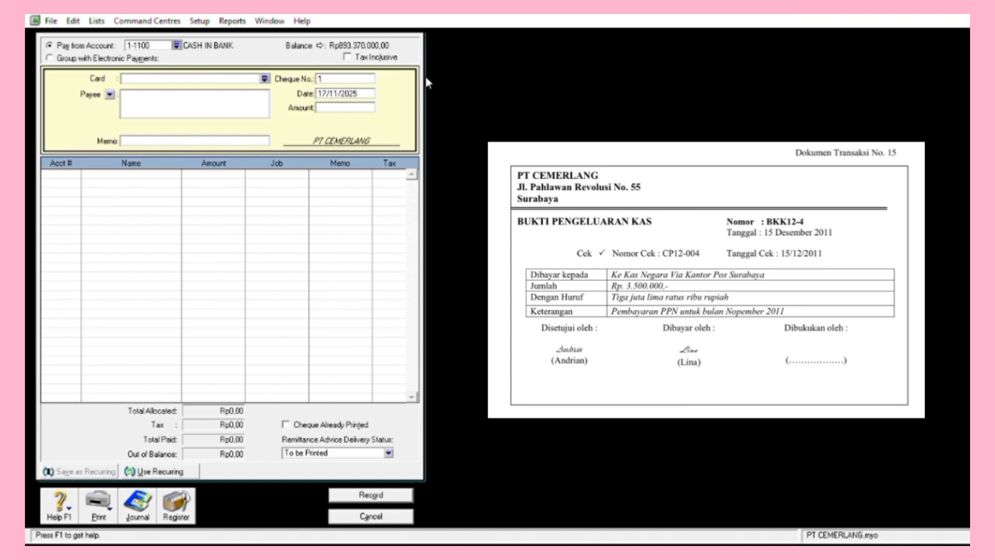
left_click(336, 79)
type("BKK12-4")
key("Tab")
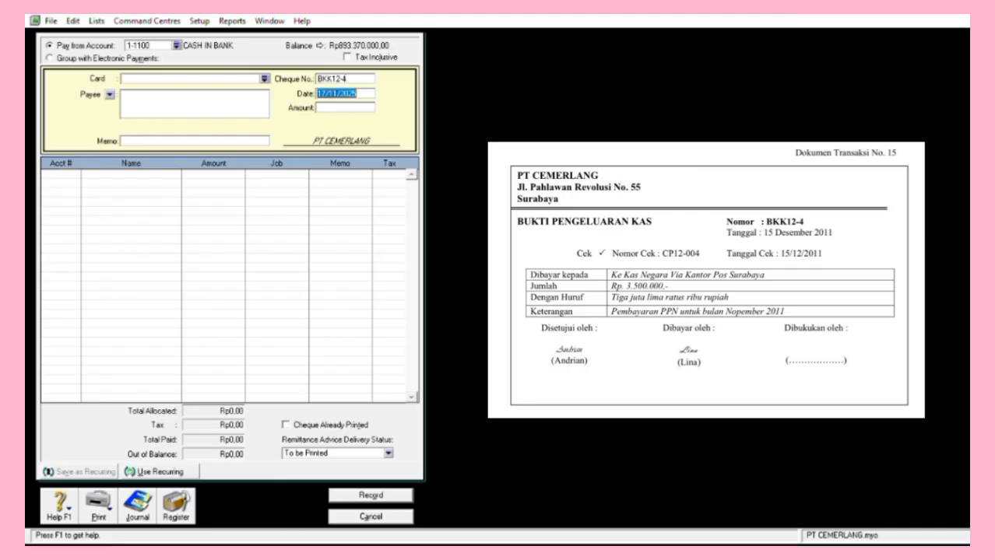
type("15/12/2011")
key("Tab")
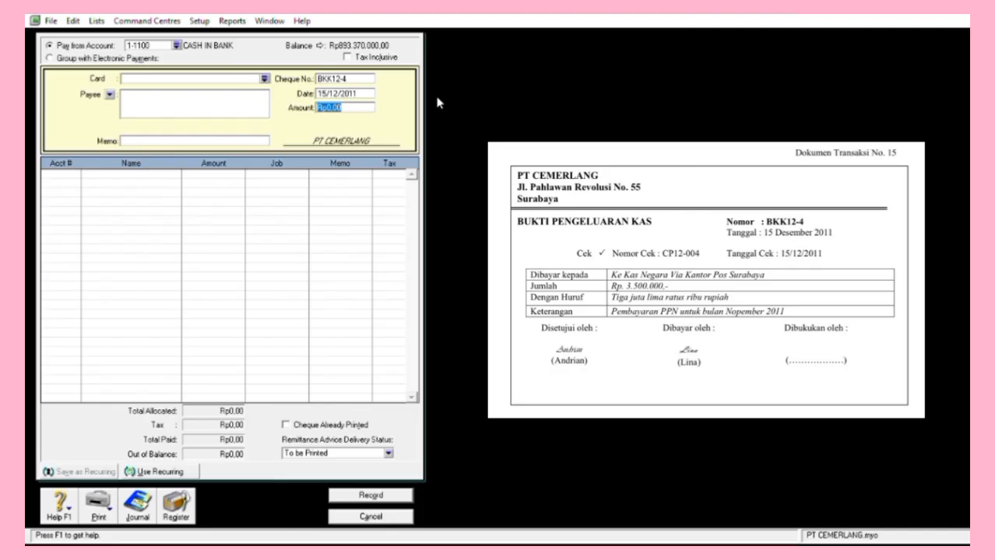
type("3.500.00")
type("0")
key("Tab")
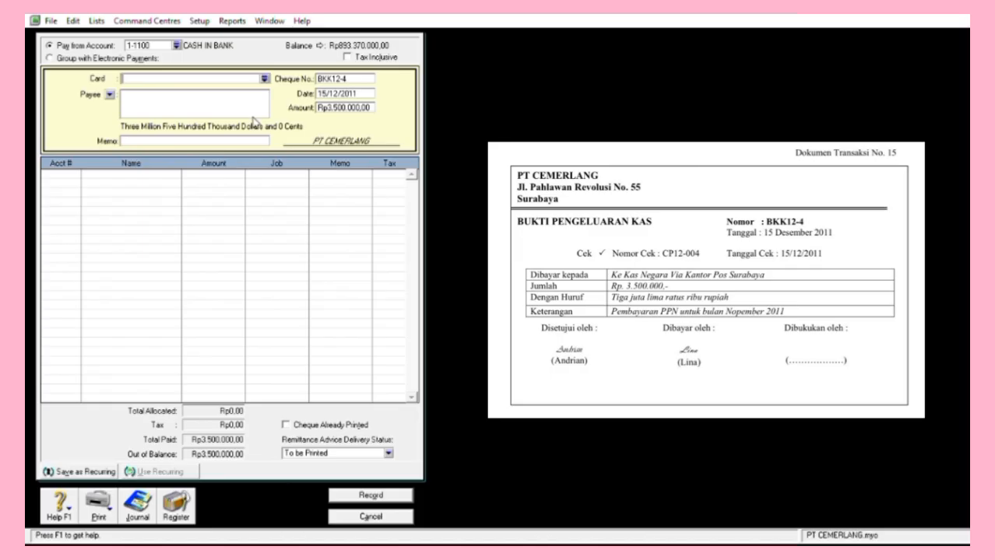
Enter payee 'Ke kas Negara Via Kantor Pos Surabaya' and the November 2011 PPN memo, allocate to 2-1400, and record.
left_click(254, 118)
type("Ke kas Negara Via Kantor Pos Surabaya")
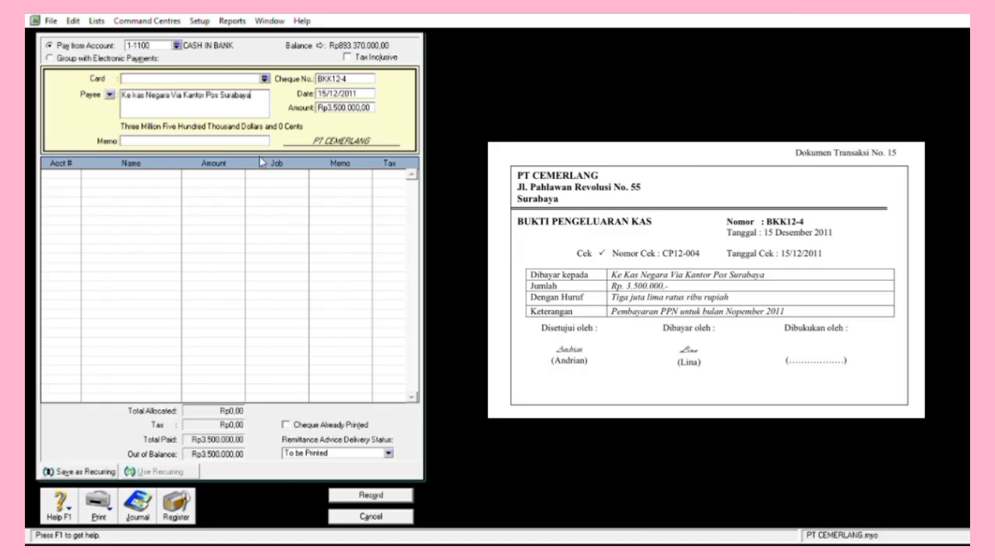
key("Tab")
type("Pembayaran PPN")
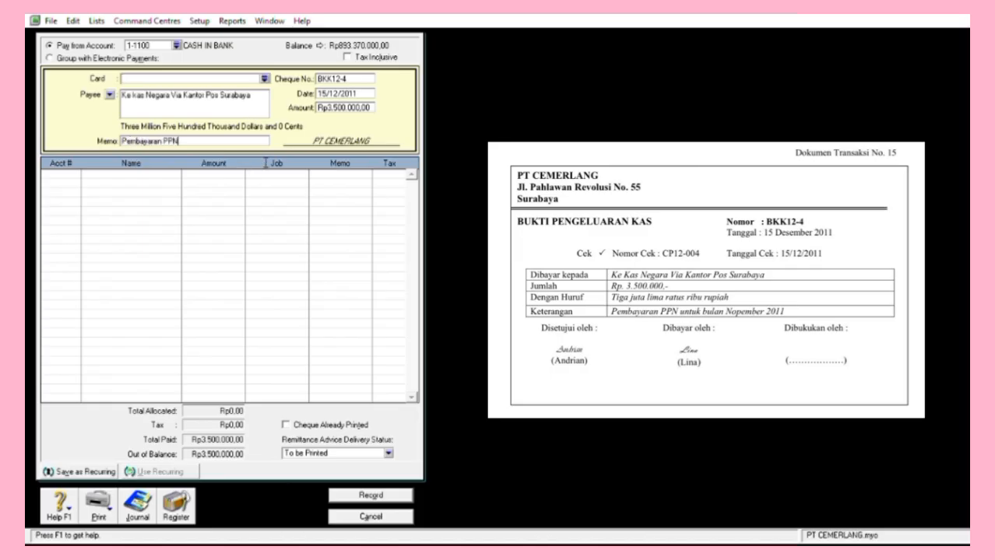
type(" untuk bulan November 2011")
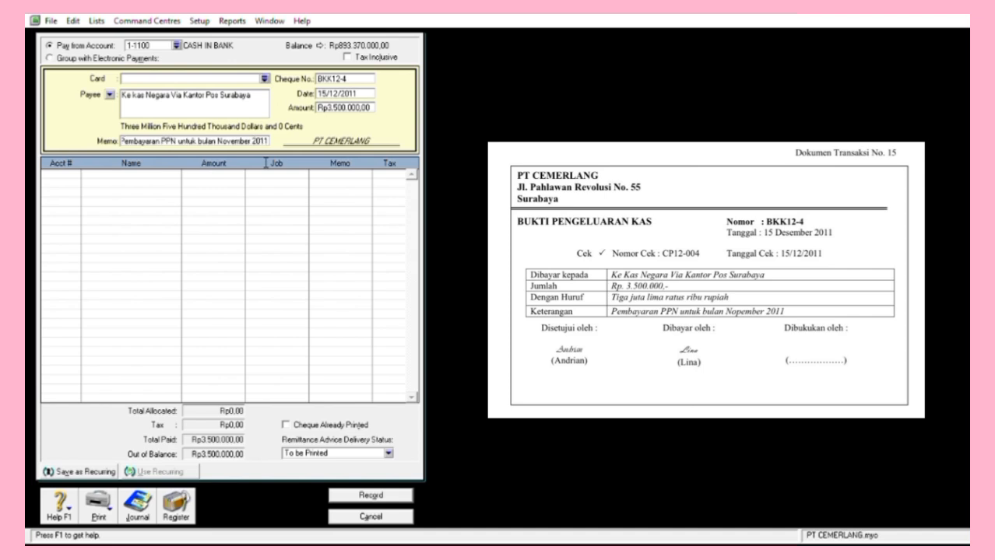
key("Tab")
left_click(75, 174)
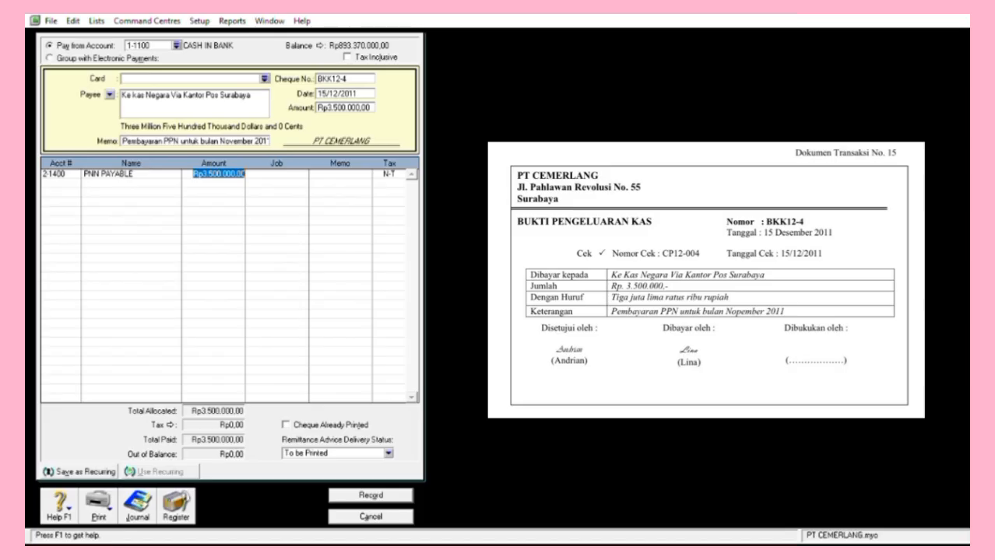
left_click(262, 213)
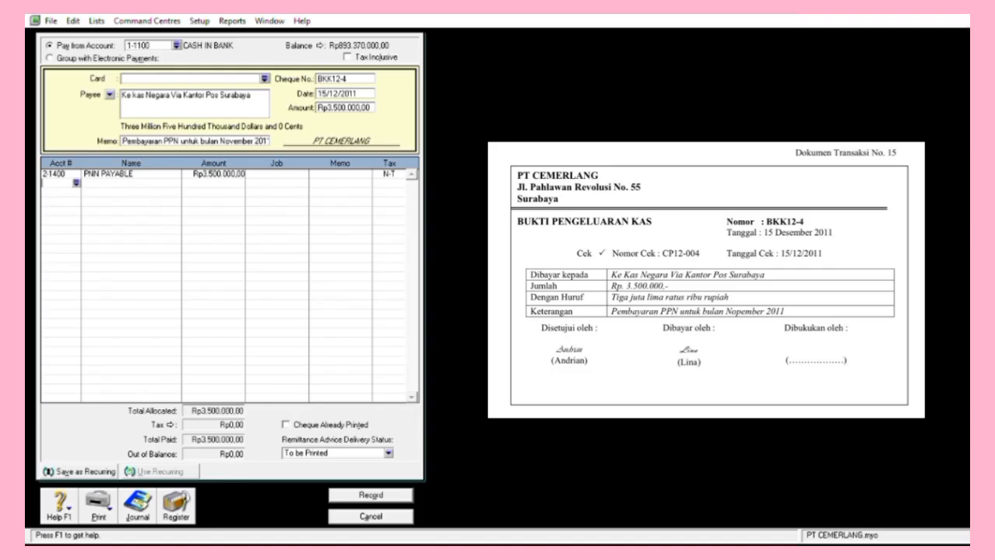
key("alt+o")
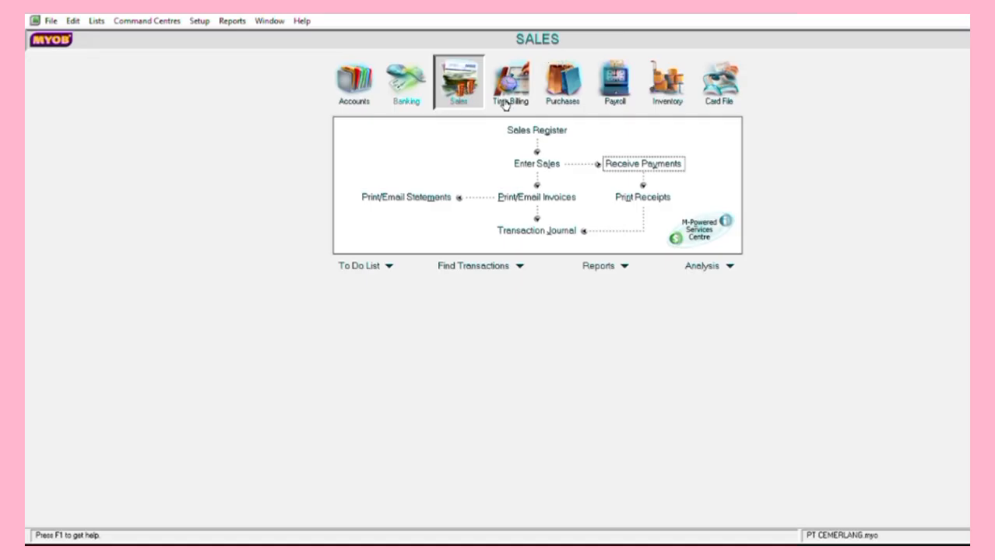
Start a Spend Money entry BKK12-5 dated 17/12/2011 for Rp2.500.000.
left_click(407, 96)
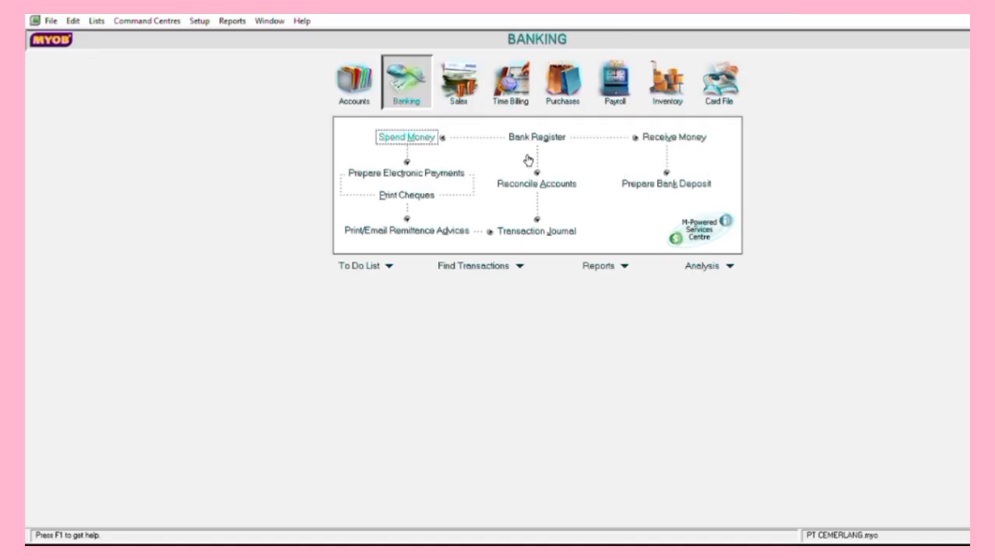
left_click(406, 137)
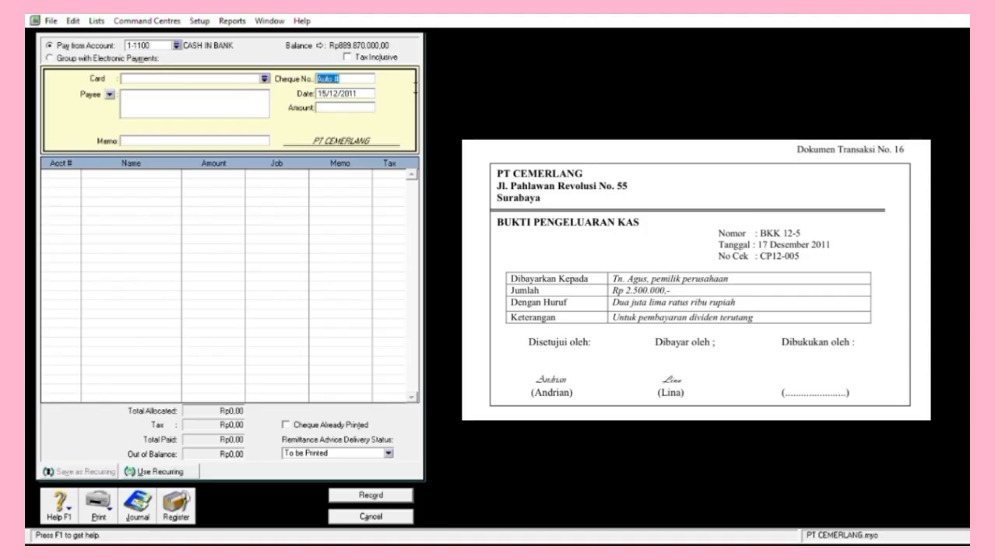
type("BKK12-5")
key("Tab")
type("17/12/2011")
key("Tab")
type("2500000")
key("Tab")
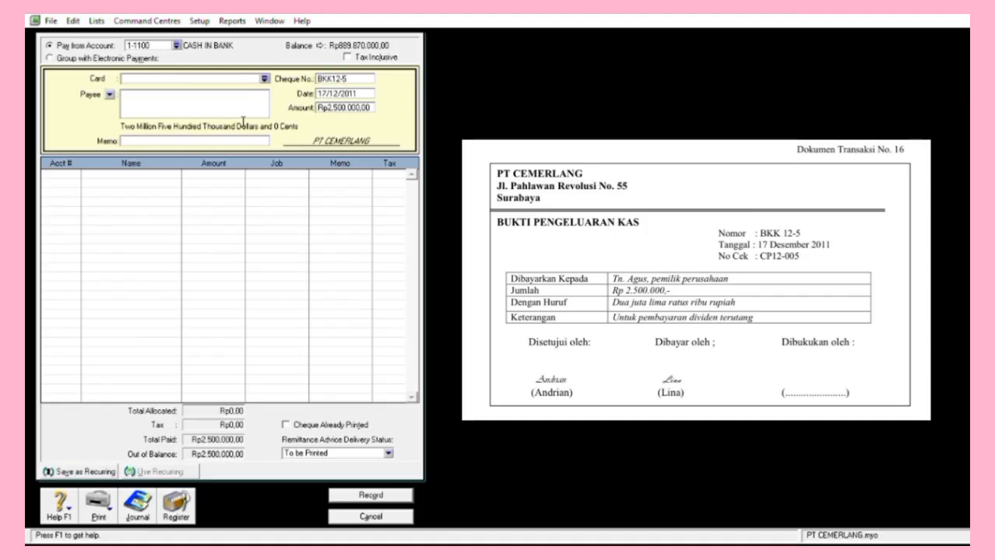
Enter the company owner as payee, memo 'Pembayaran Dividen Terutag', and allocate it to 2-1600 Dividend Payable.
type("Tn. Agus, Pemilik Perusahaan")
key("Tab")
type("Pembayaran")
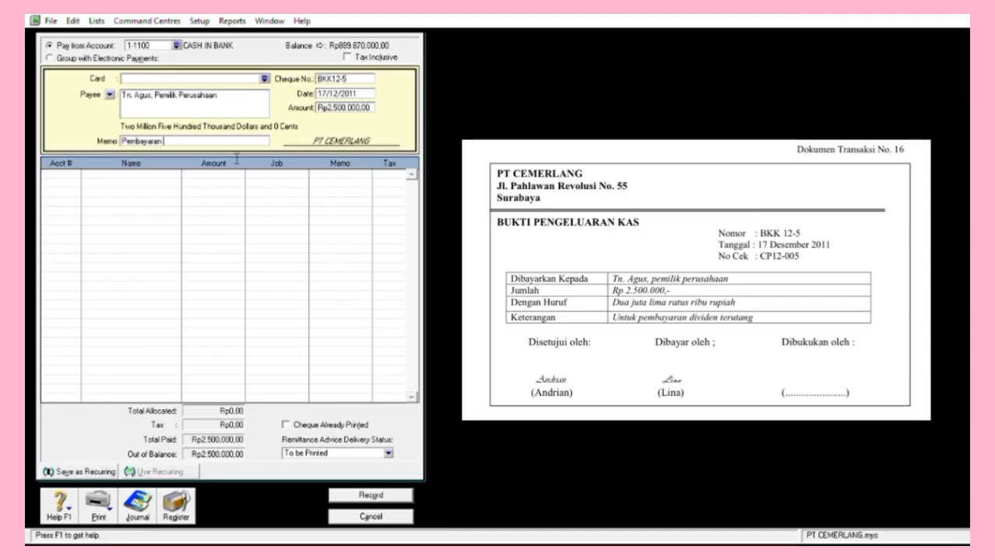
type(" Dividen Terutag")
key("Tab")
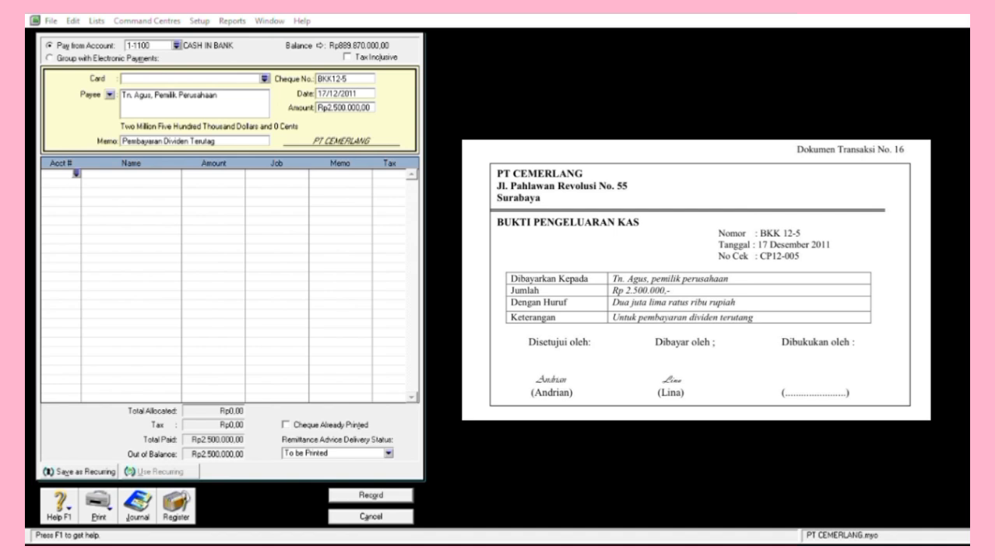
left_click(741, 432)
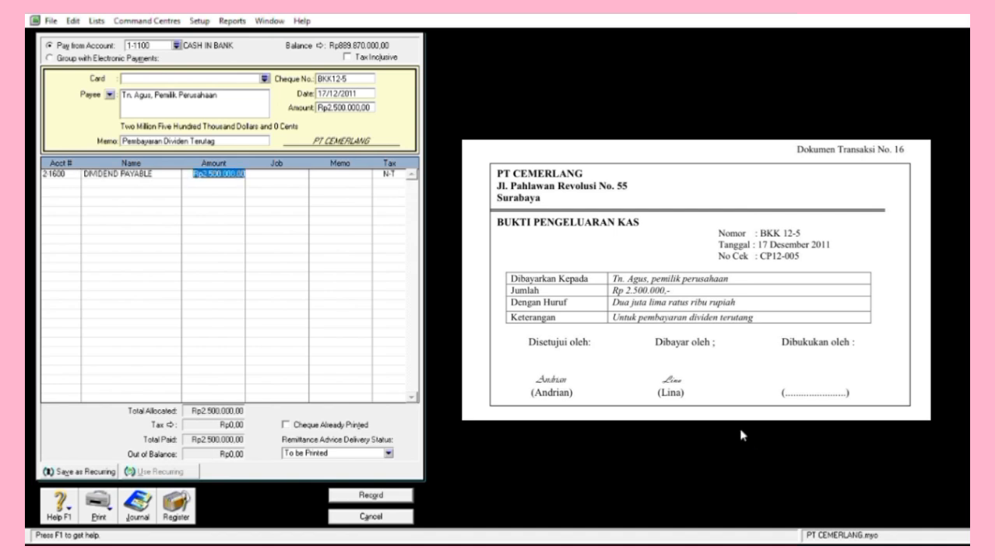
left_click(415, 325)
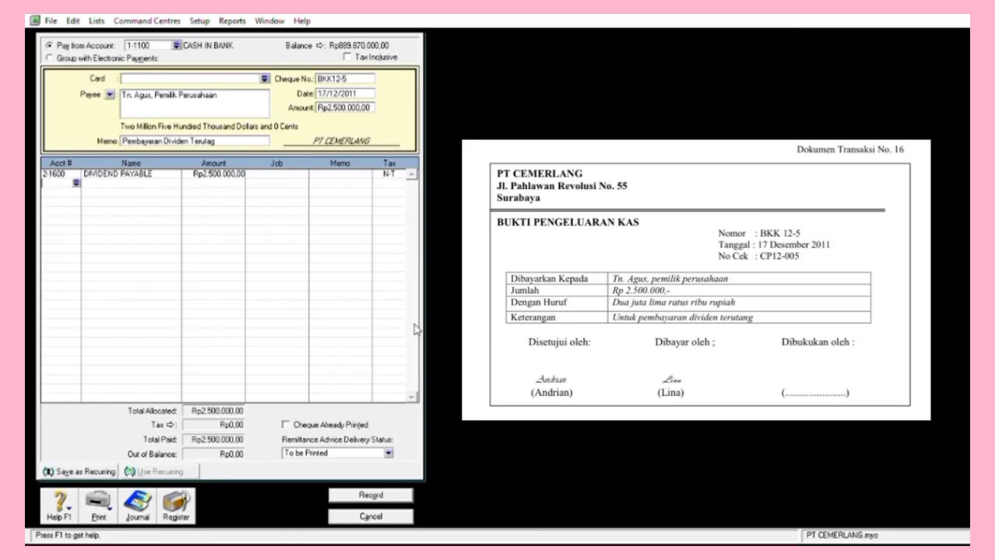
Record payment BKK12-5, then set the new sale's payment terms and invoice number F12-2.
left_click(371, 496)
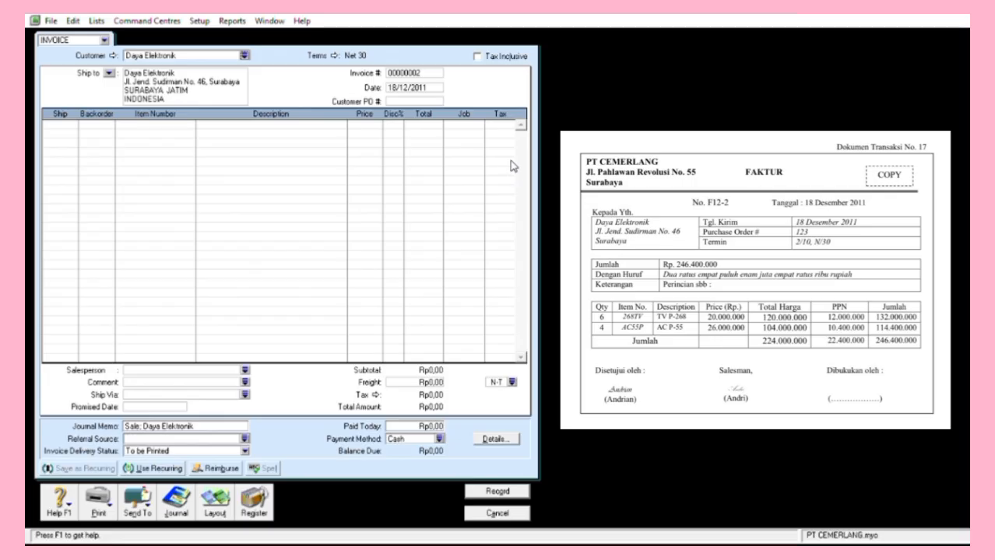
left_click(415, 49)
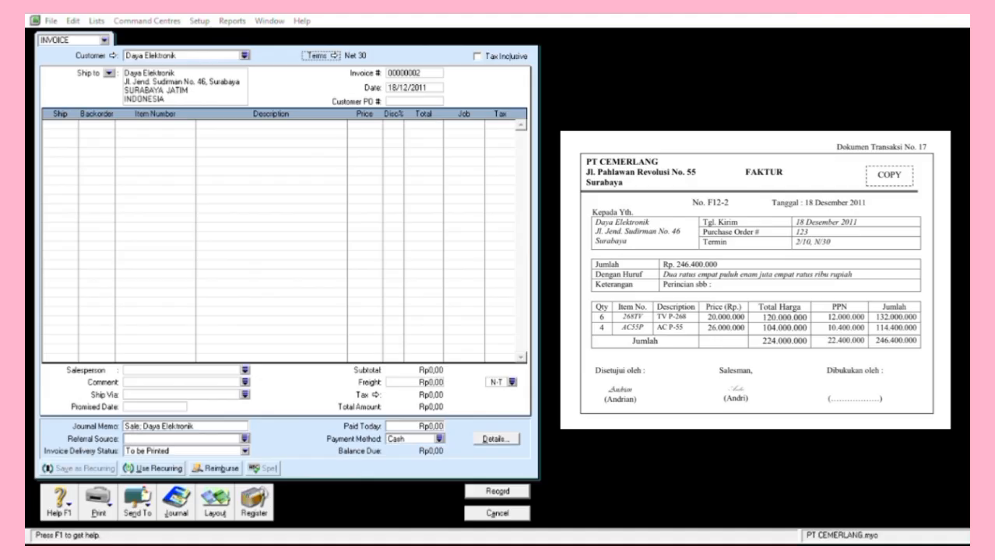
key("Return")
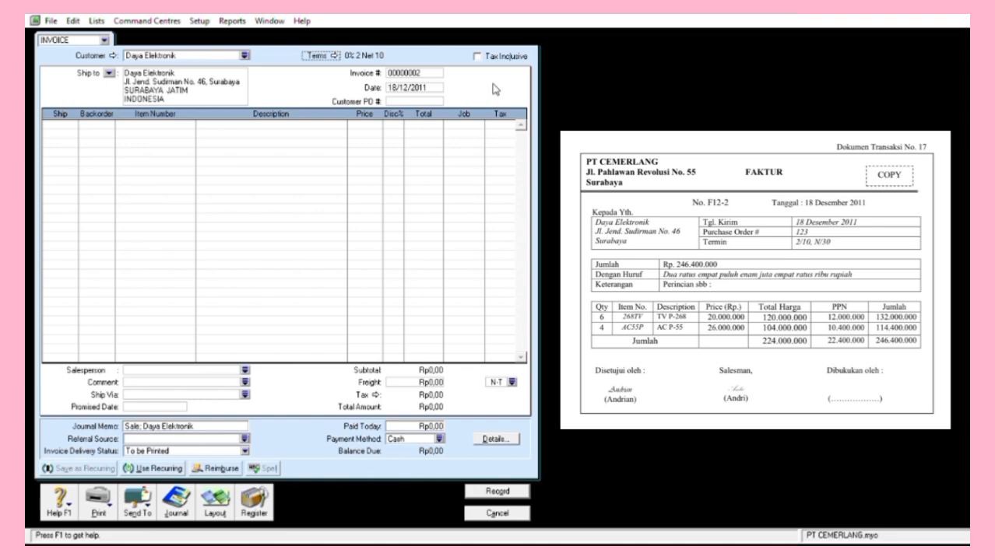
key("Tab")
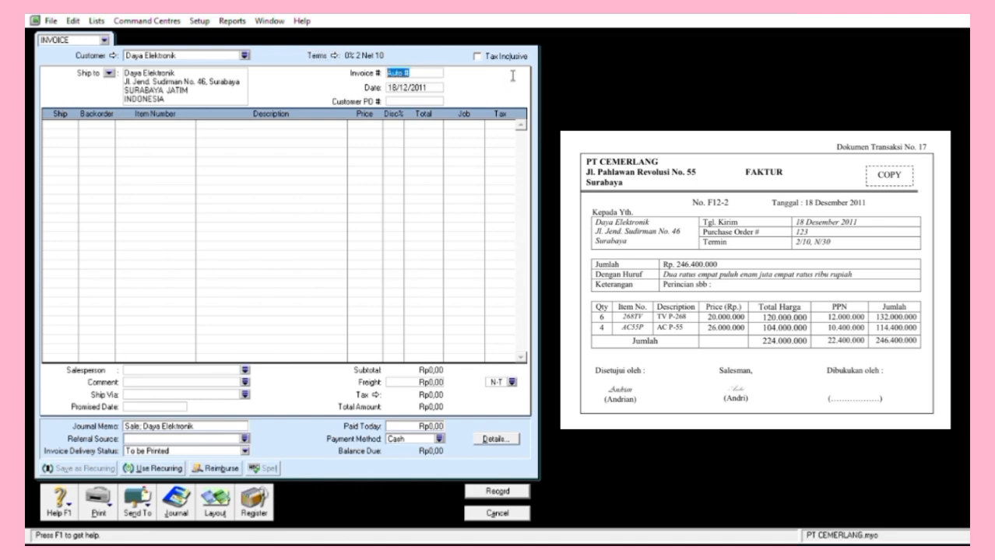
type("F13")
key("BackSpace")
type("2-2")
key("Tab")
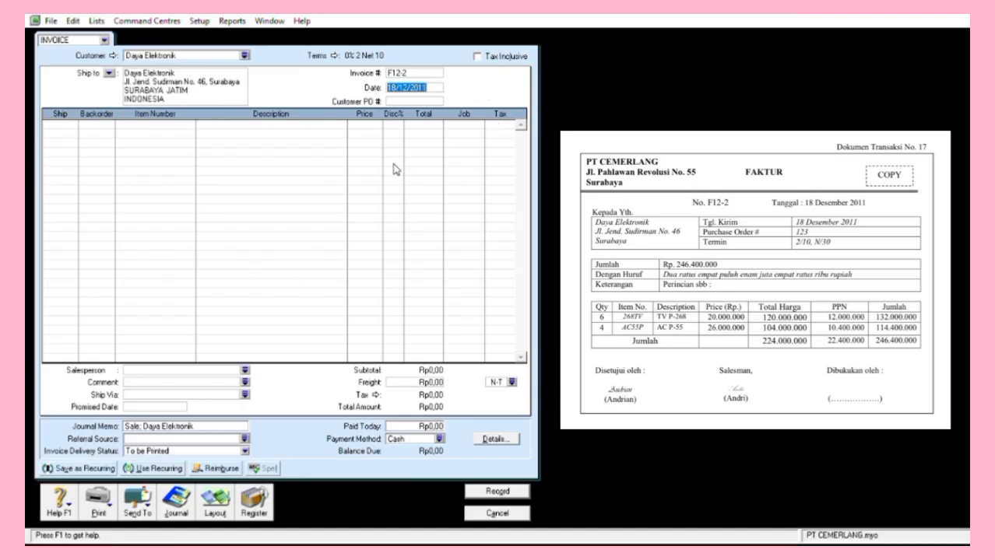
Add lines for 6 × 268TV and 4 × AC55P with their unit prices, and record the invoice.
key("Tab")
key("Tab")
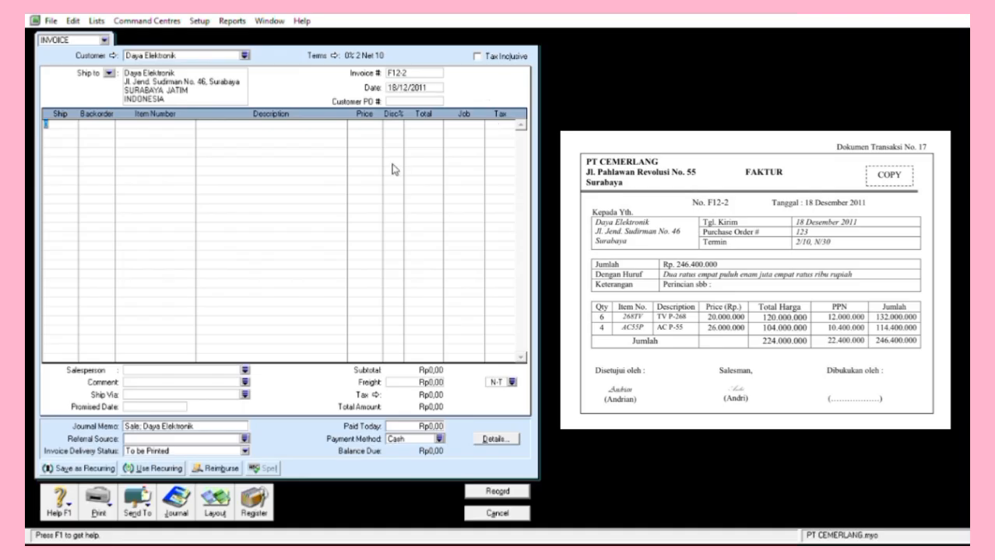
type("6")
key("Tab")
type("2")
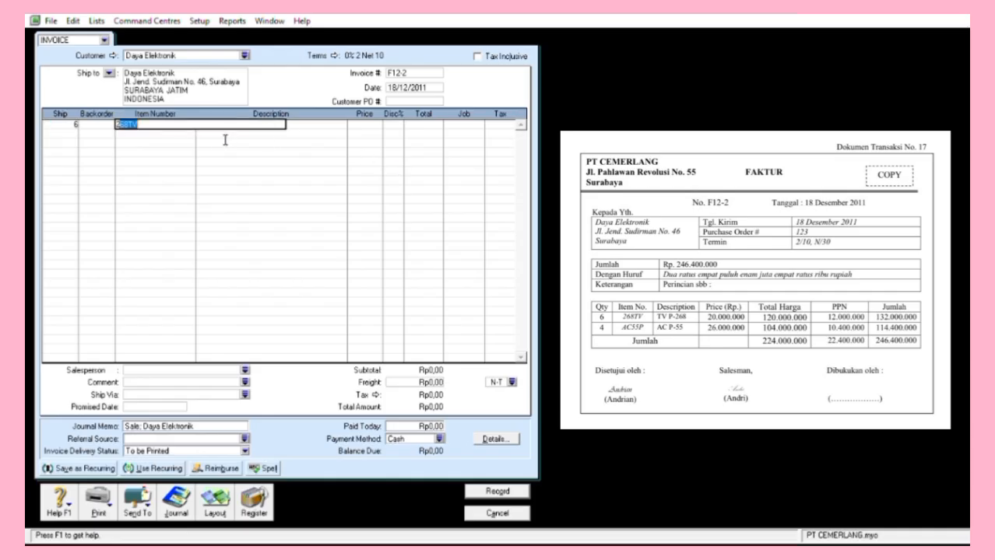
key("Tab")
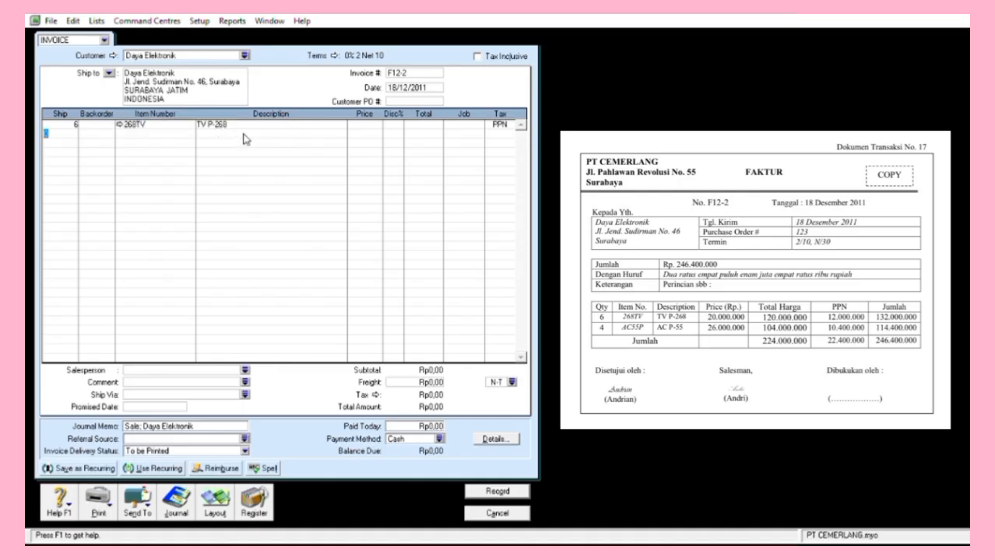
type("4")
key("Return")
left_click(176, 152)
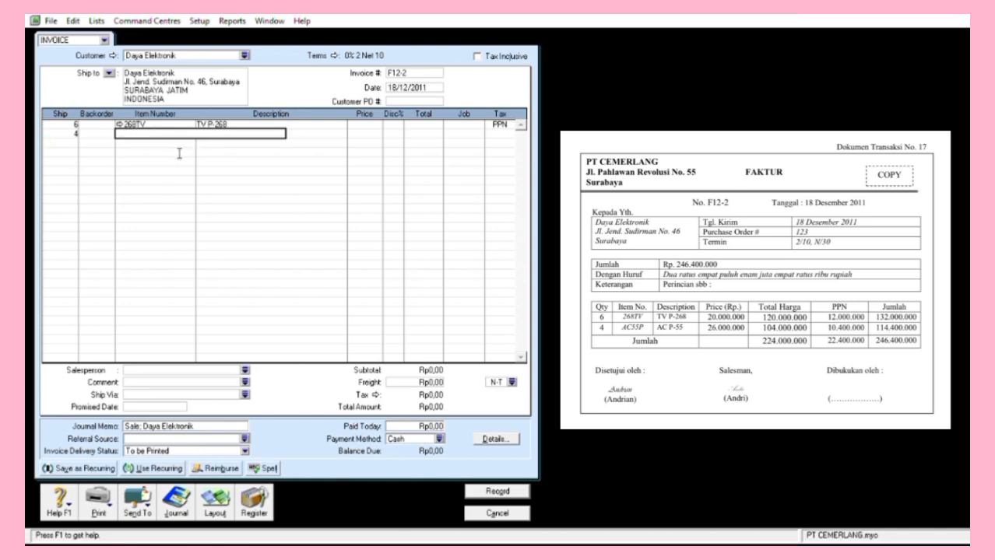
type("Ac")
key("Return")
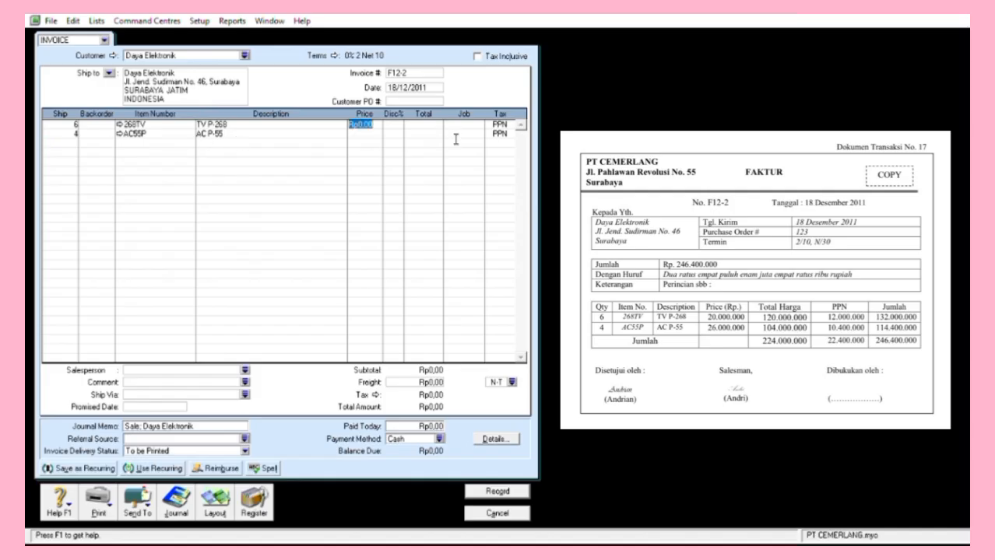
type("20000")
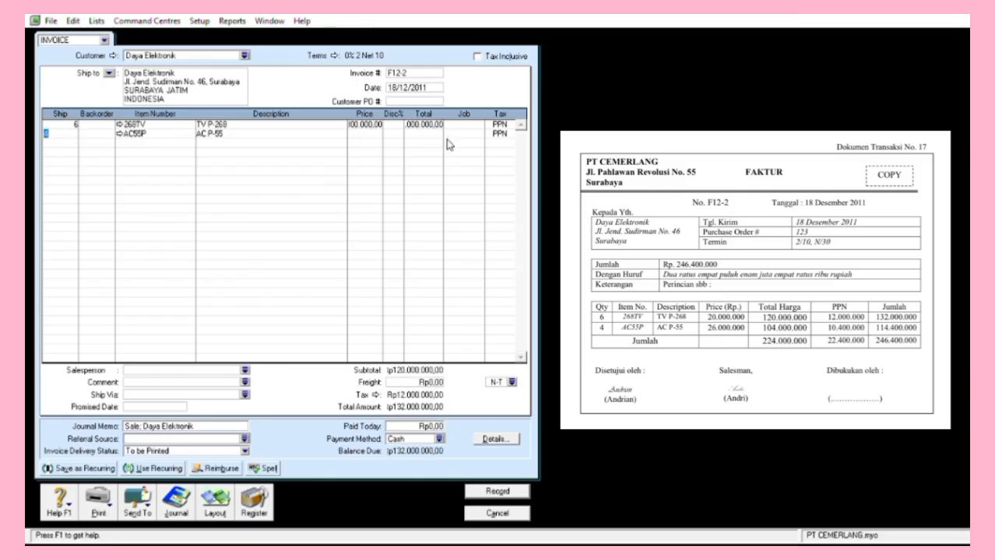
key("Tab")
type("26000000")
key("Tab")
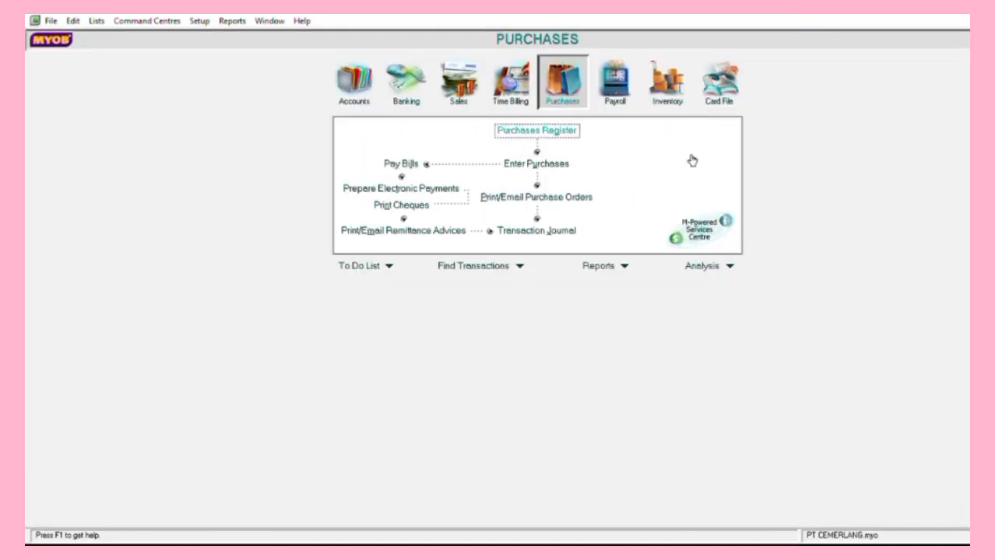
Pay PT PLUGORD's bill F05 with cheque BKK12-6 dated the 18th for Rp411.400.000.
left_click(402, 164)
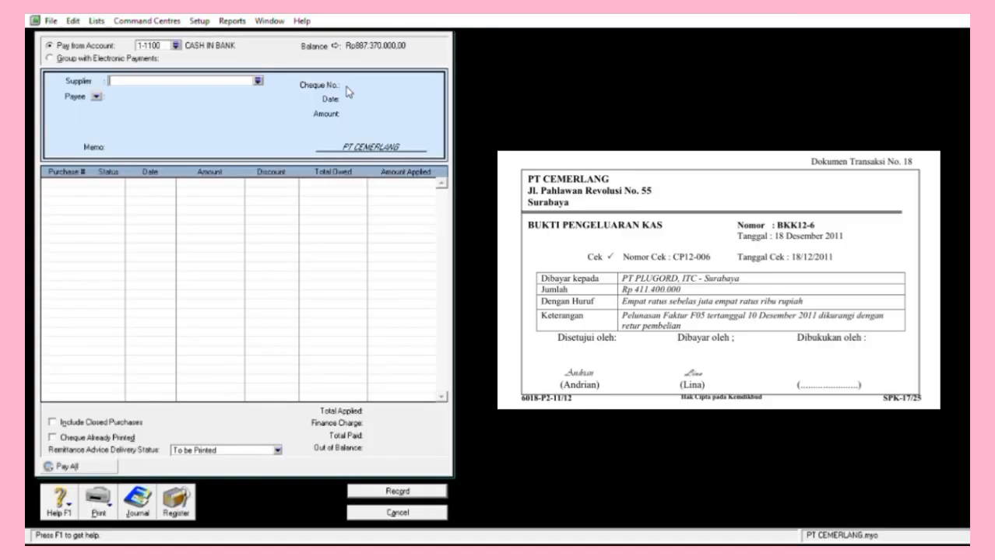
key("Tab")
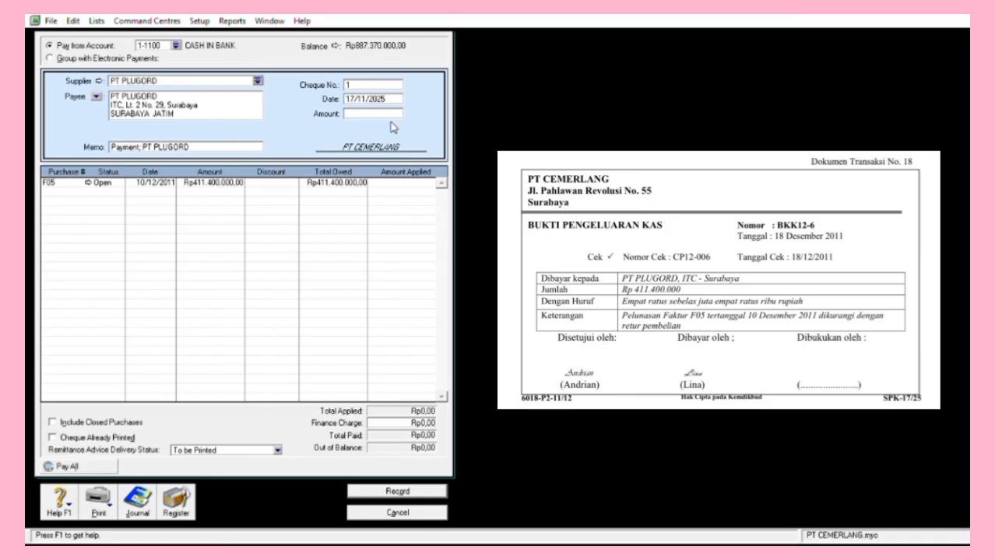
left_click(445, 90)
type("BKK12-6")
key("Tab")
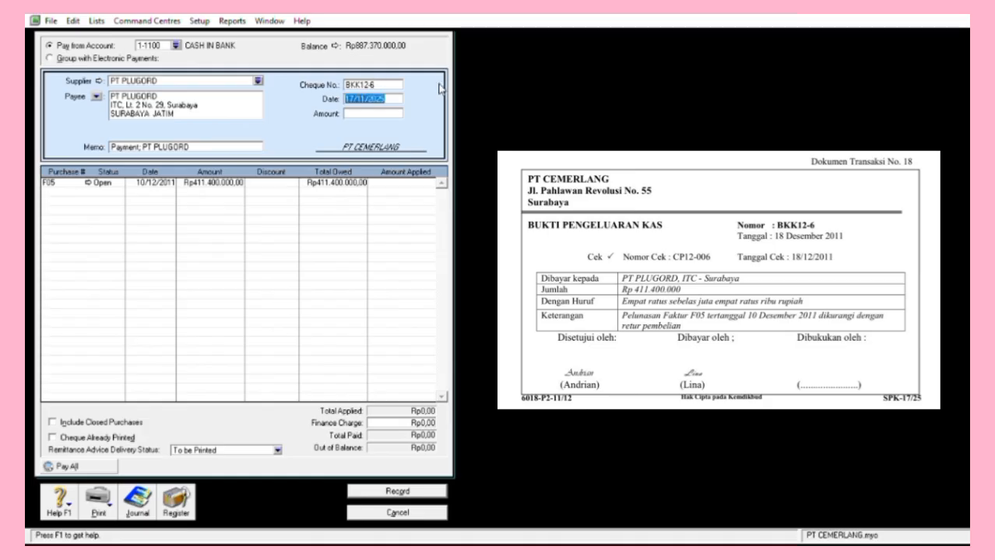
type("18")
key("Tab")
type("41")
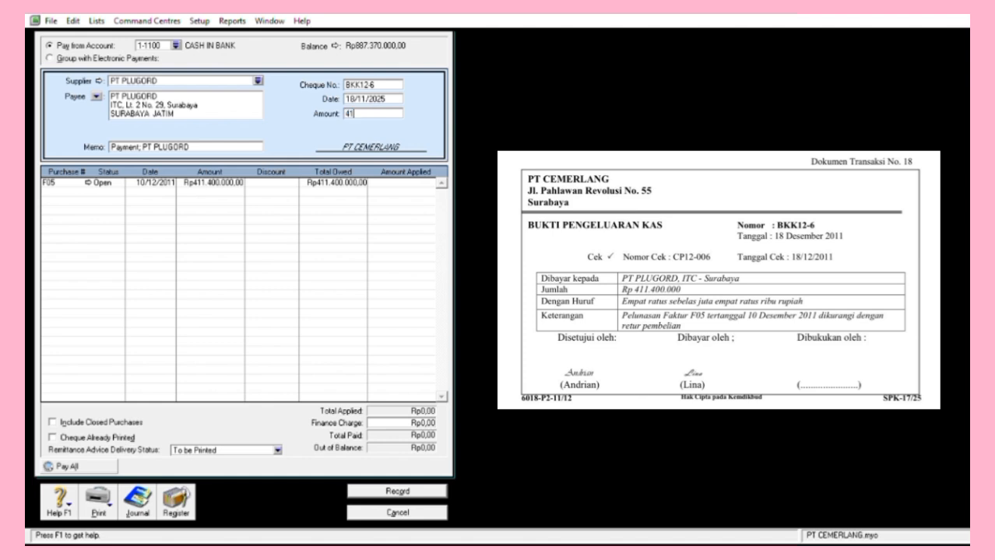
type("1.400.")
type("00000")
key("Tab")
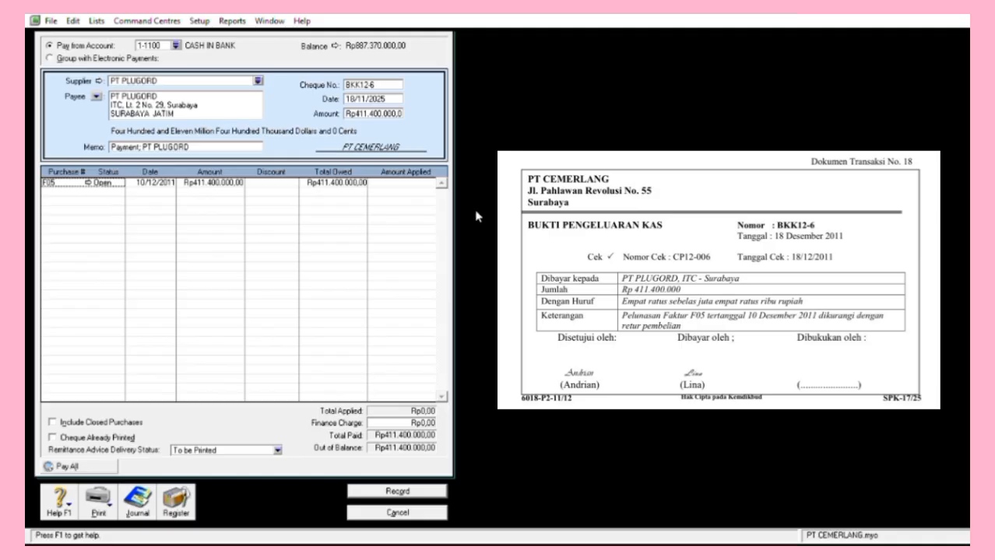
key("Tab")
key("Tab")
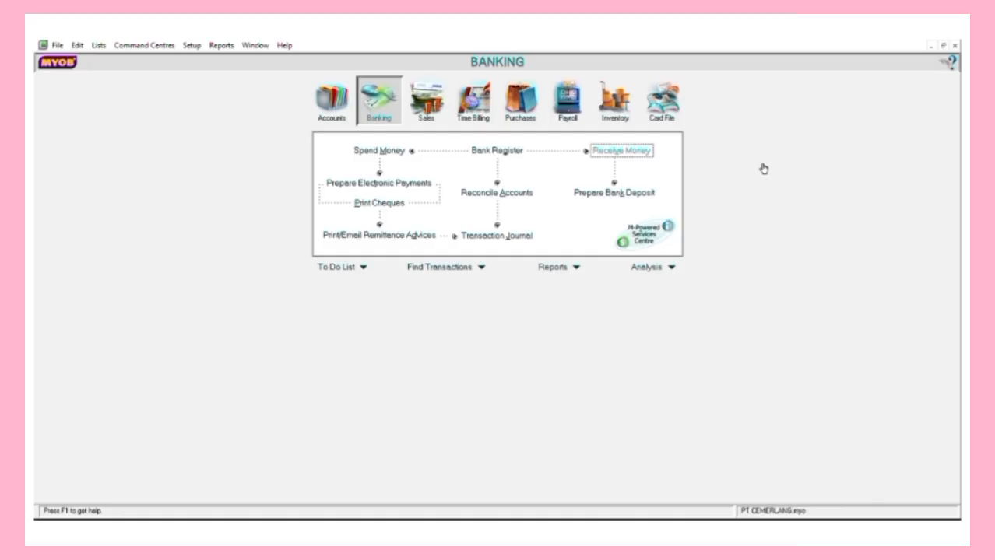
Start Receive Money entry BKM12-4 dated 20/12/2011 for Rp9.000.000.
key("Return")
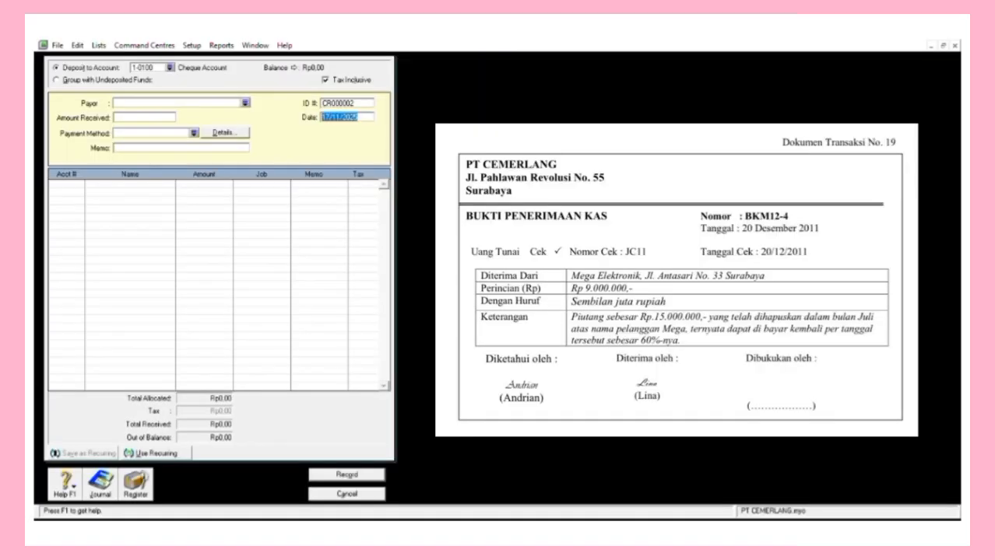
key("shift+Tab")
type("Auto #")
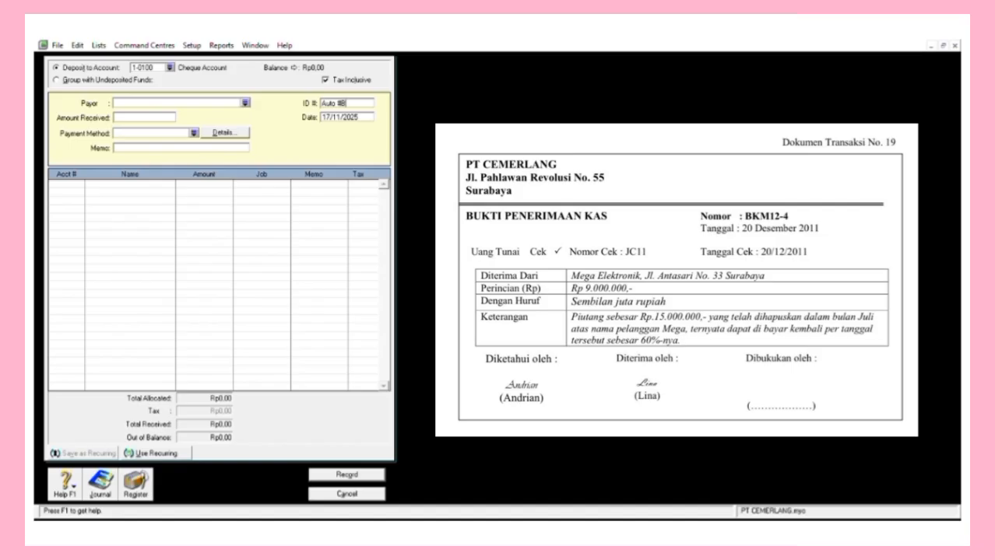
key("BackSpace")
key("BackSpace")
key("BackSpace")
key("BackSpace")
key("BackSpace")
key("BackSpace")
type("BKM12-4")
key("Tab")
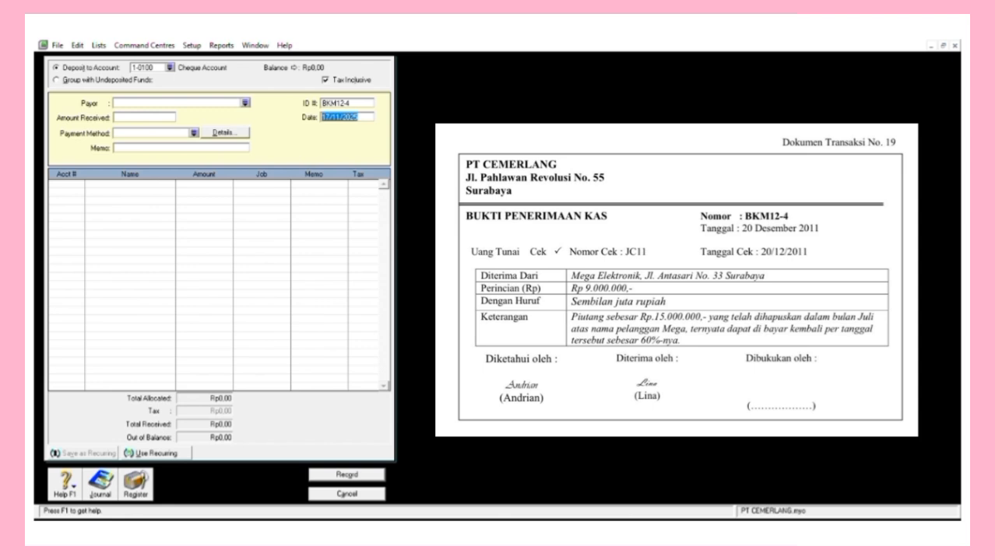
type("20/12/2011")
key("Tab")
type("9.000.00")
type("000000")
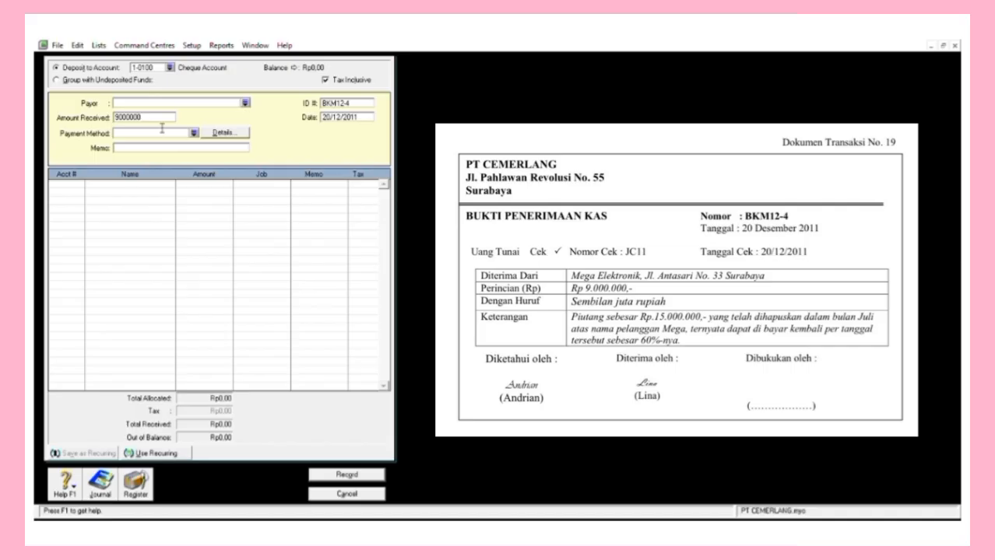
key("Tab")
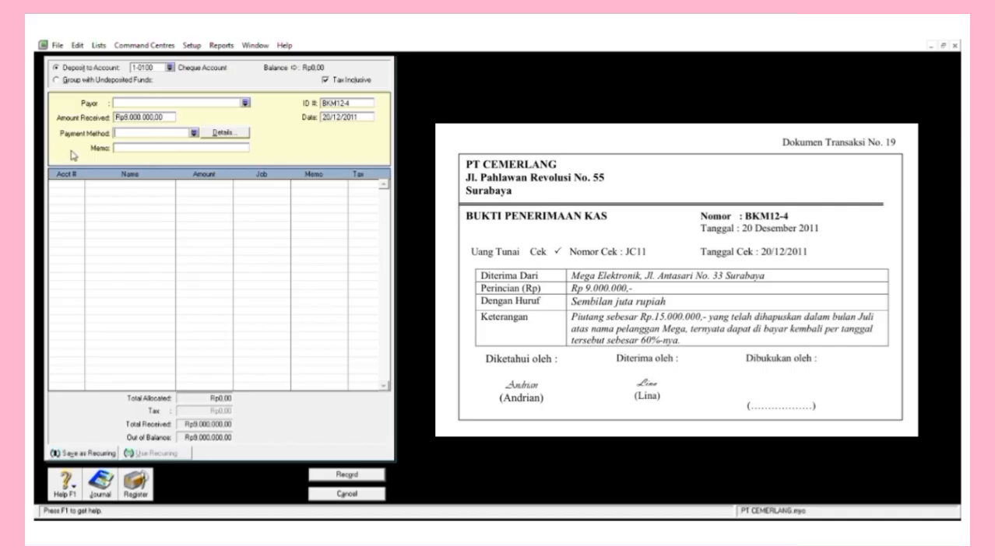
Add memo 'Penerimaan Piutang yang dihapus', allocate to 1-1400, and record the receipt.
type("Penerimaan Piutang yang dihapus")
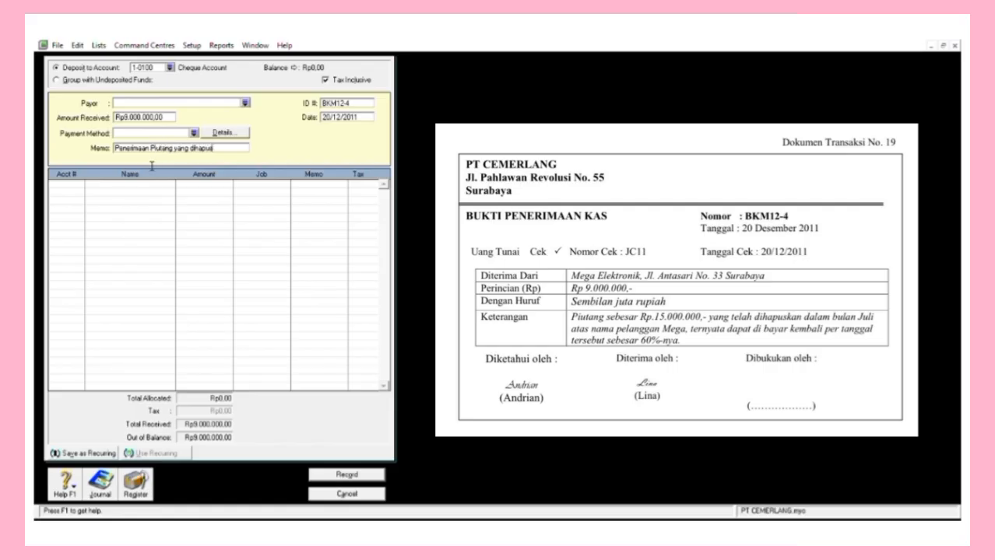
key("Tab")
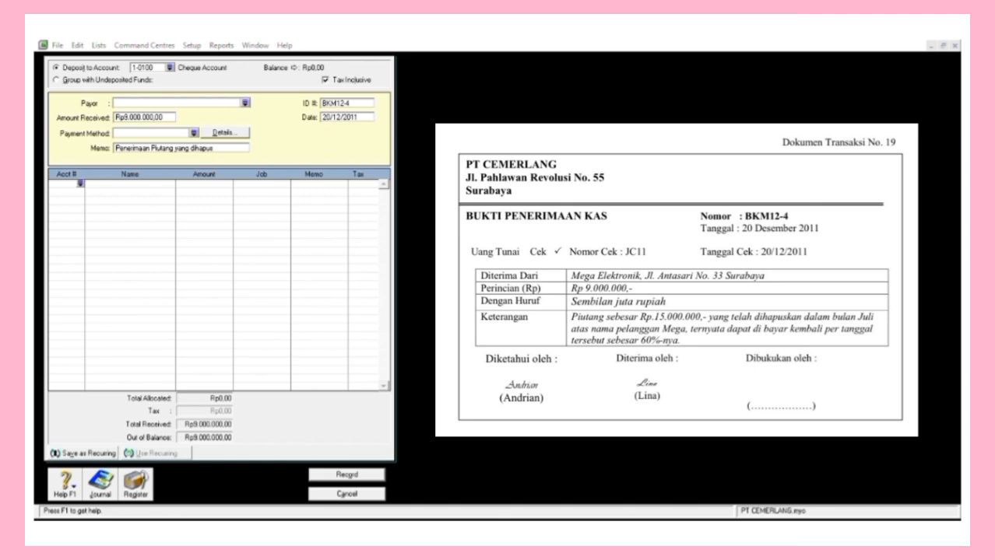
key("Return")
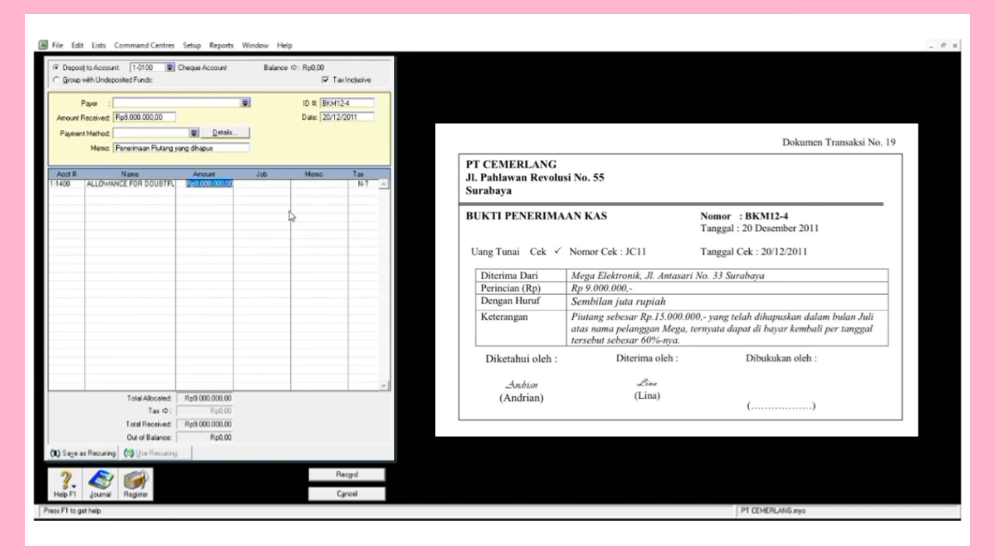
key("Return")
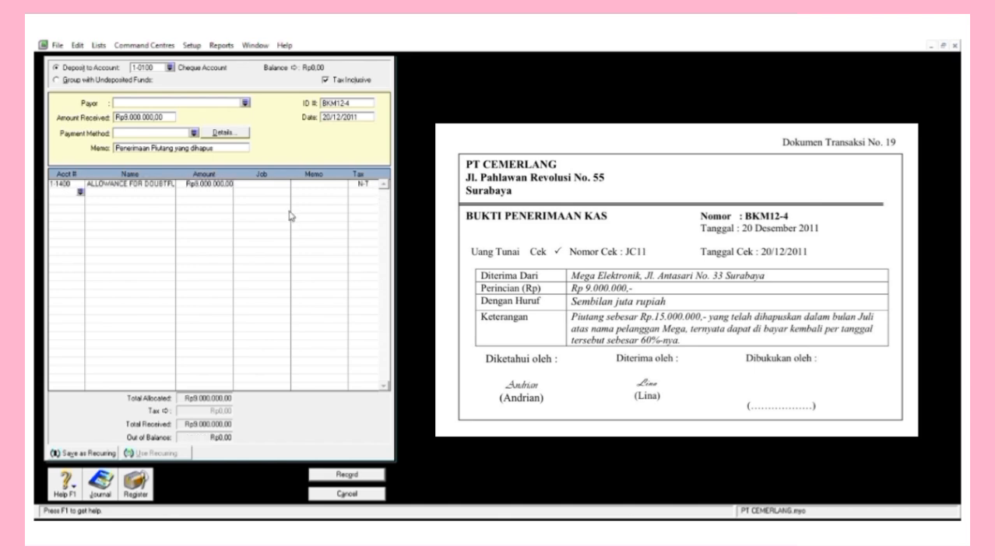
key("Return")
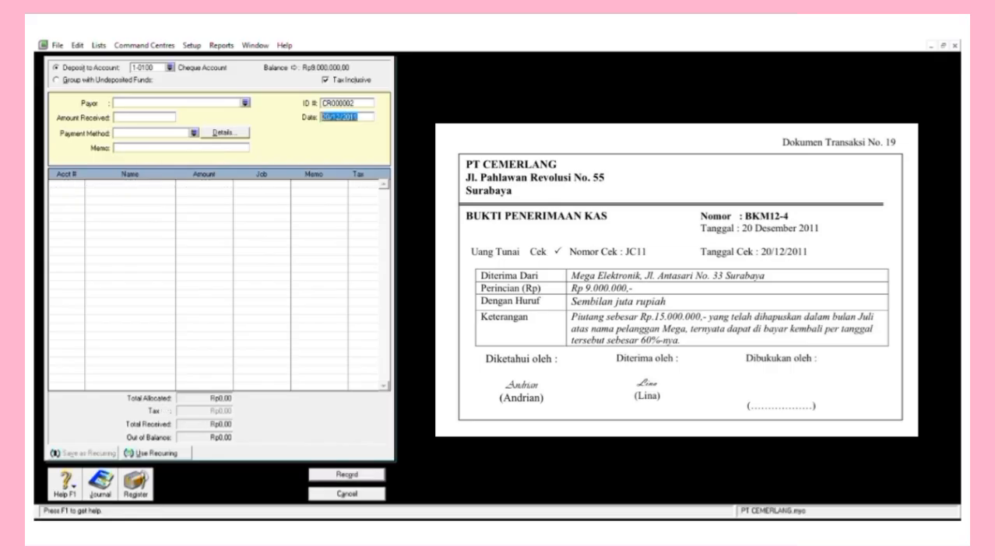
key("Escape")
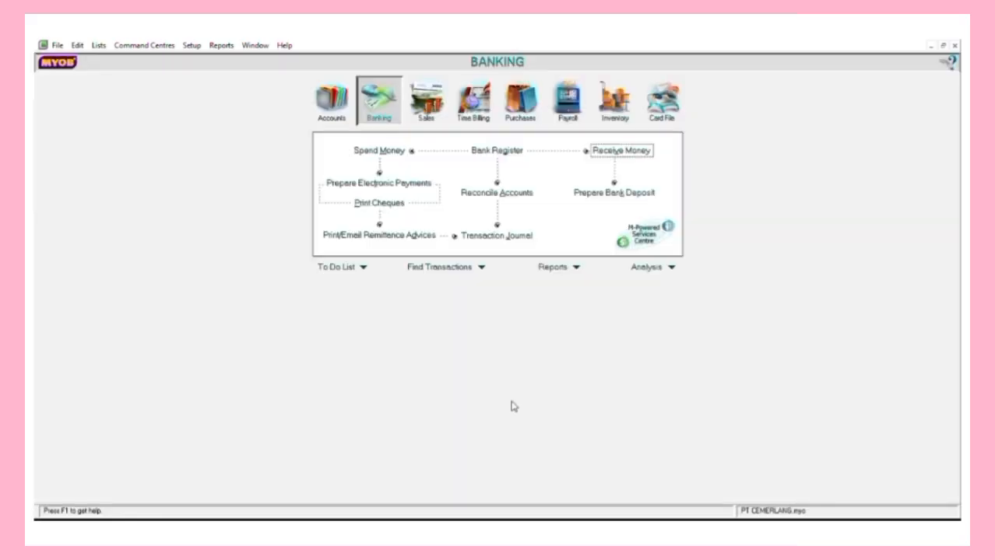
Go to the Purchases command centre and start a new Enter Purchases bill.
left_click(519, 101)
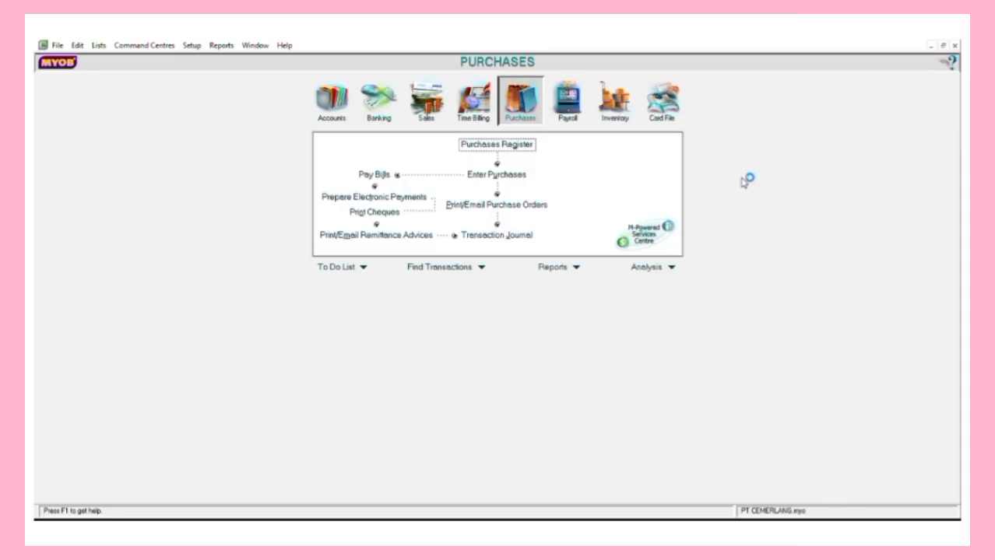
left_click(497, 175)
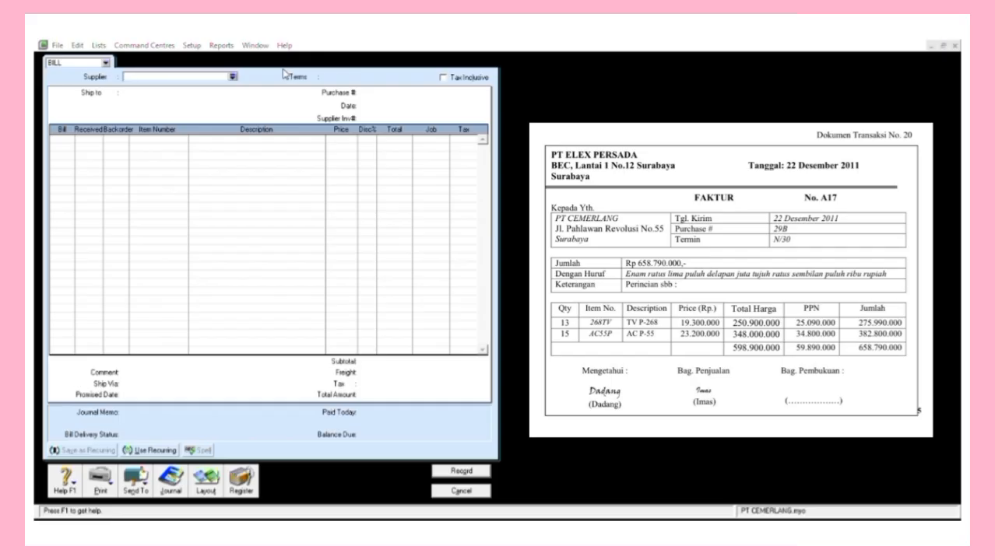
Set supplier PT ELEX PERSADA, purchase number A17 and date 22/12/2011.
left_click(475, 256)
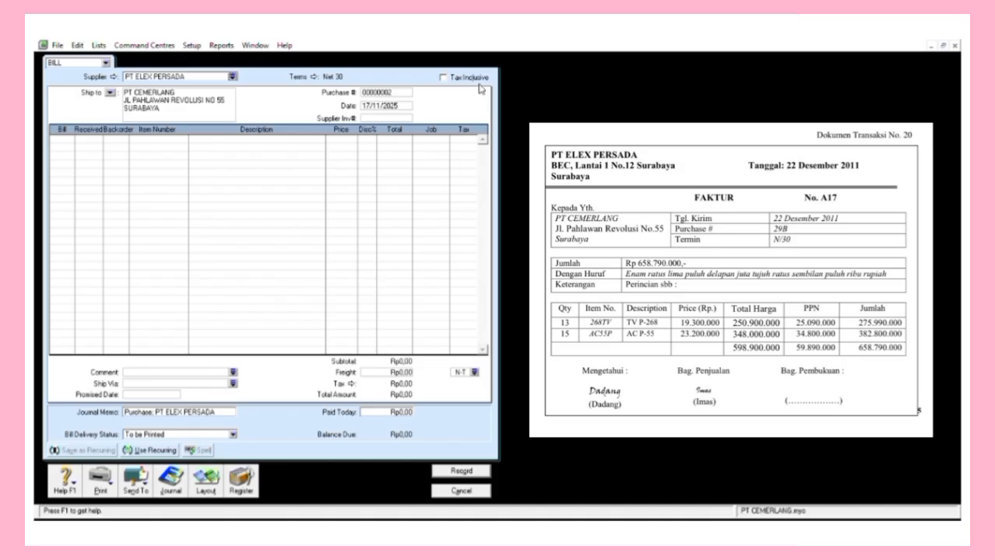
key("Tab")
type("A17")
key("Tab")
type("22/12")
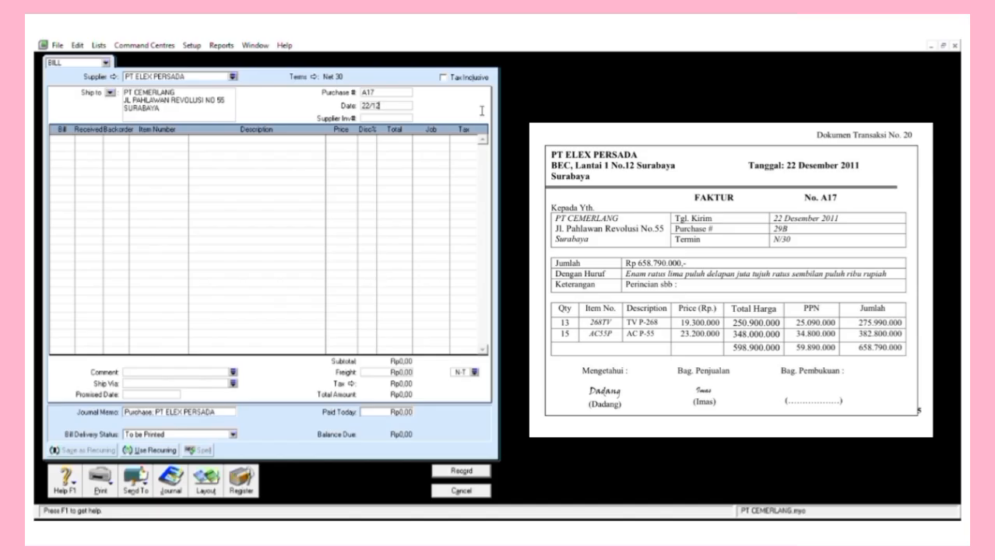
type("/201")
type("1")
Add lines 13 × 268TV at 19.300.000 and 15 × AC55P at 23.200.000.
type("13")
key("Return")
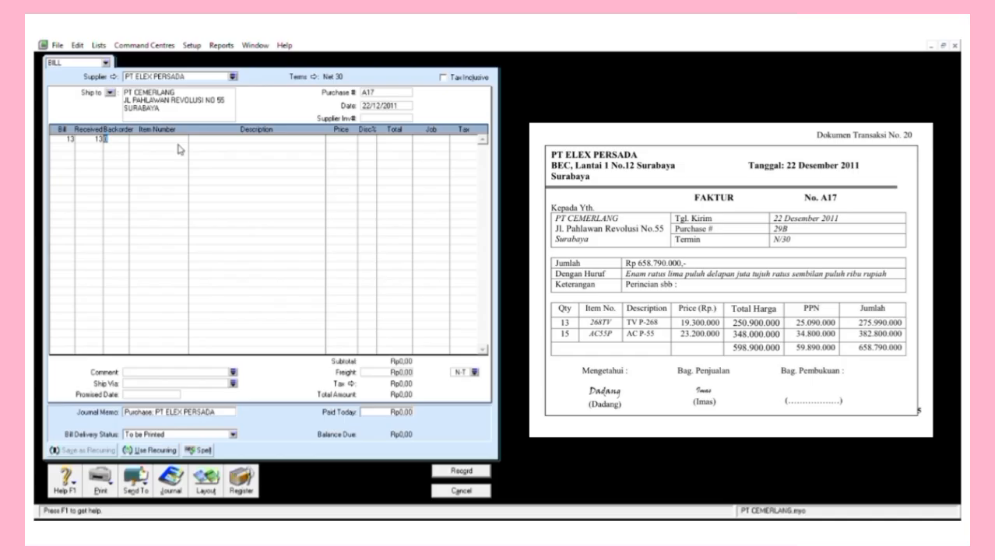
left_click(186, 152)
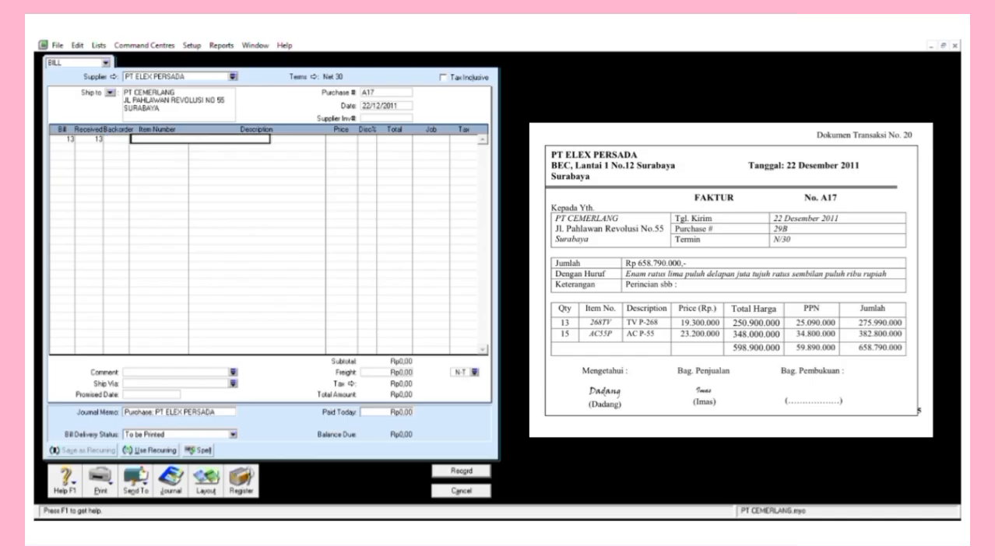
type("268TV")
key("Return")
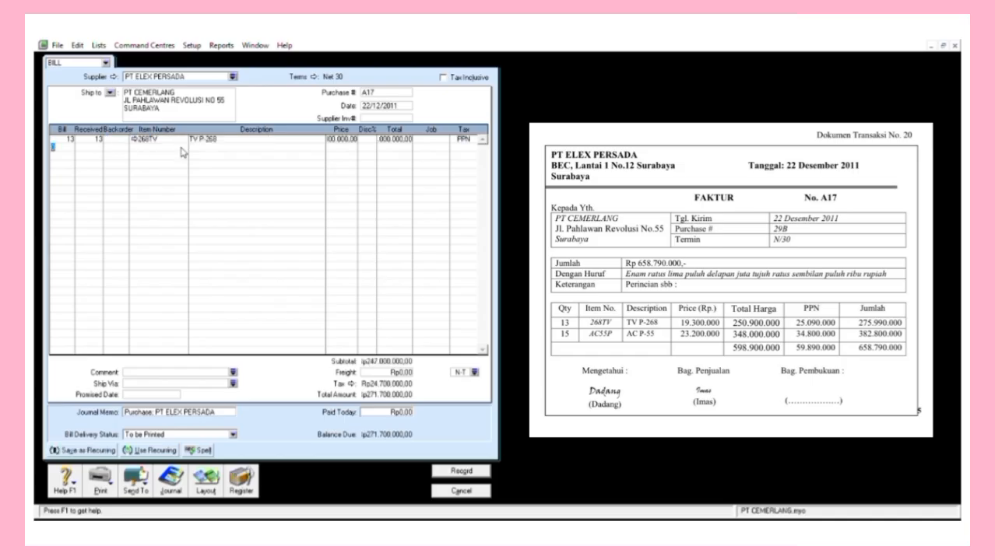
left_click(428, 155)
type("19300000")
key("Return")
type("15")
key("Tab")
type("AC")
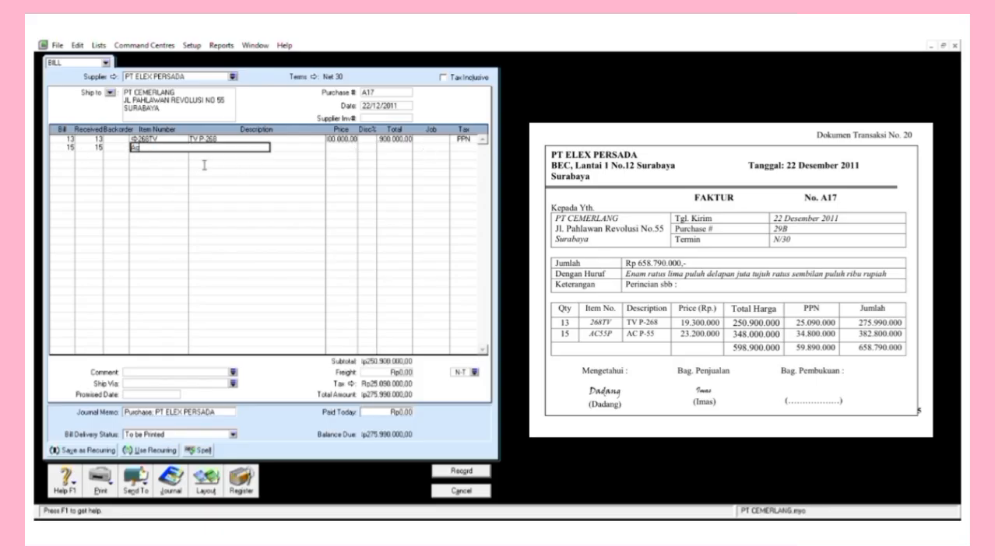
key("Tab")
key("Tab")
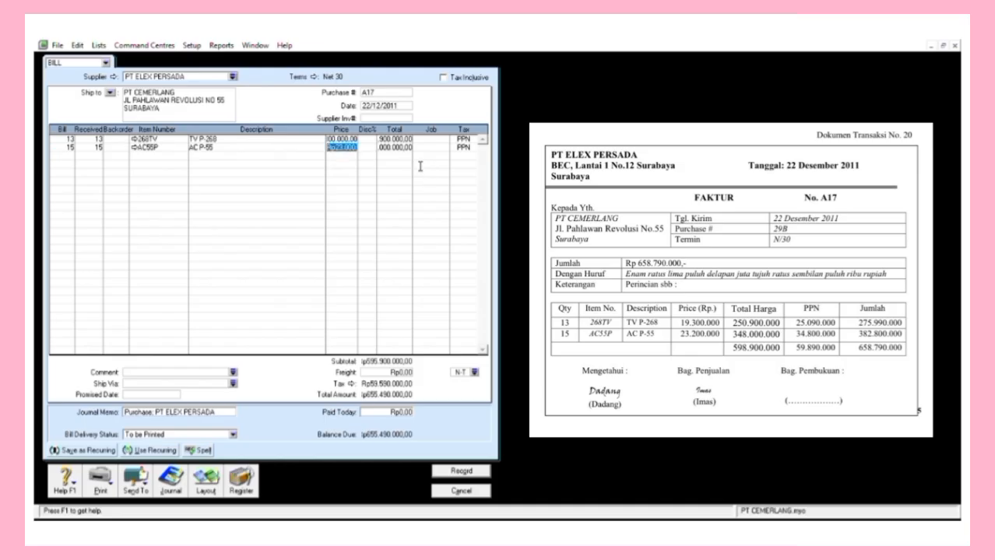
type("23200000")
left_click(419, 165)
Set the freight tax code to PPN and record bill A17.
left_click(465, 139)
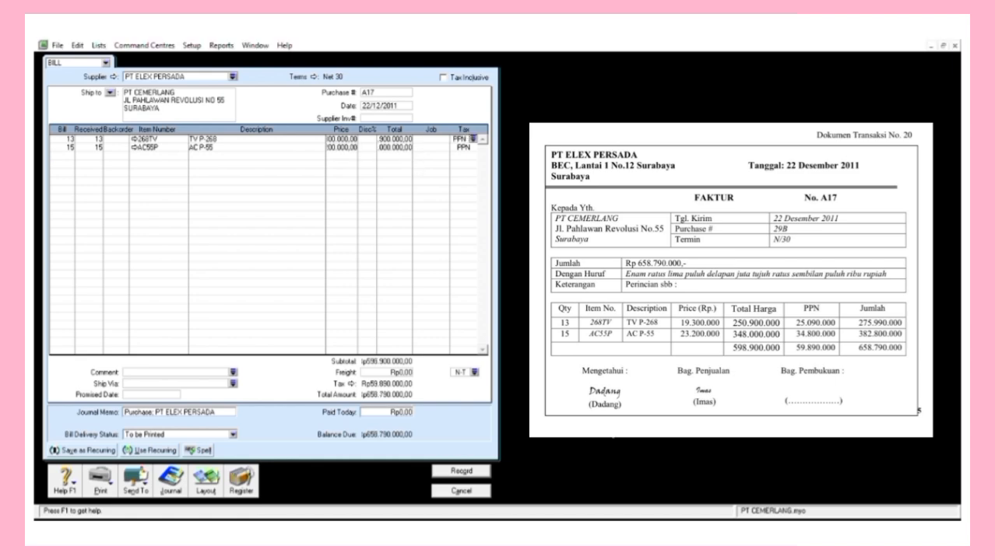
left_click(460, 471)
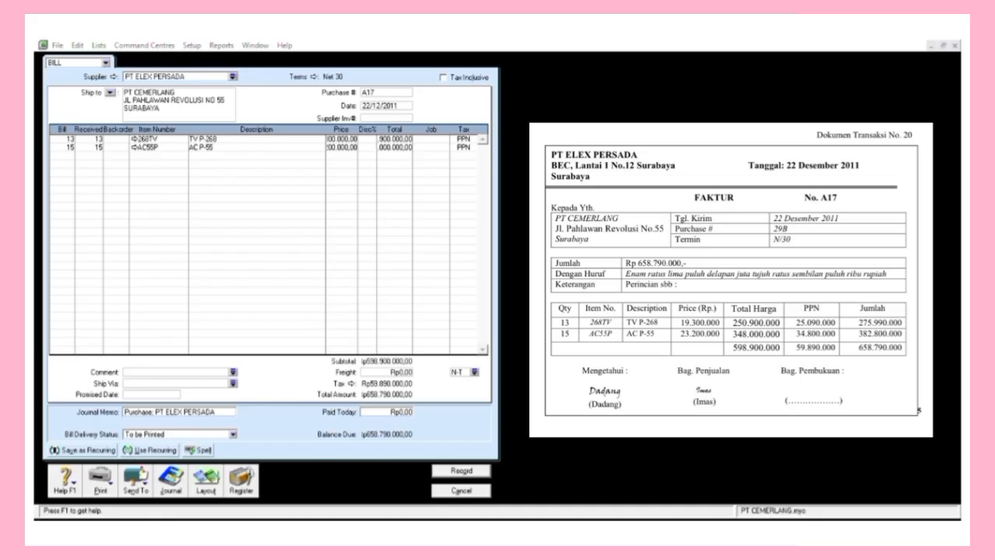
left_click(474, 372)
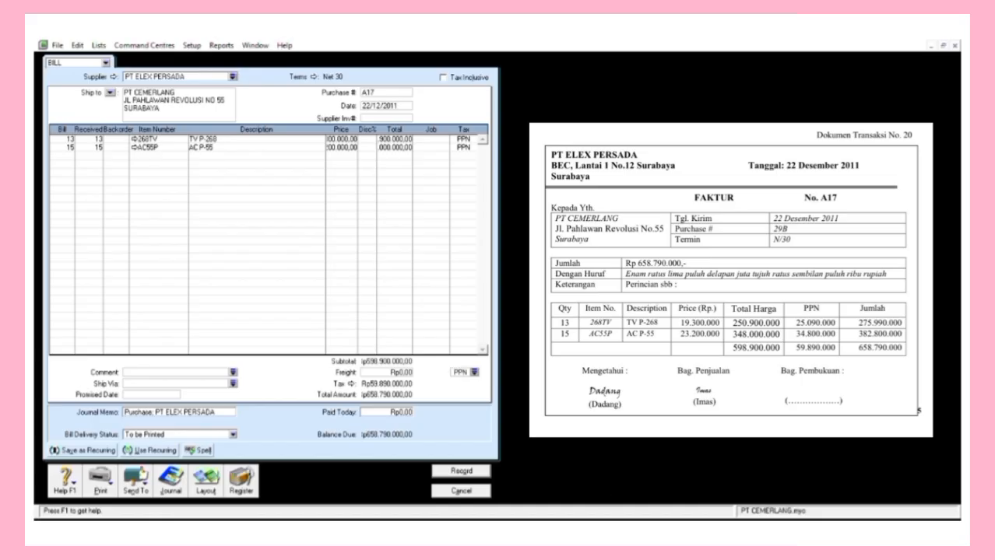
left_click(460, 471)
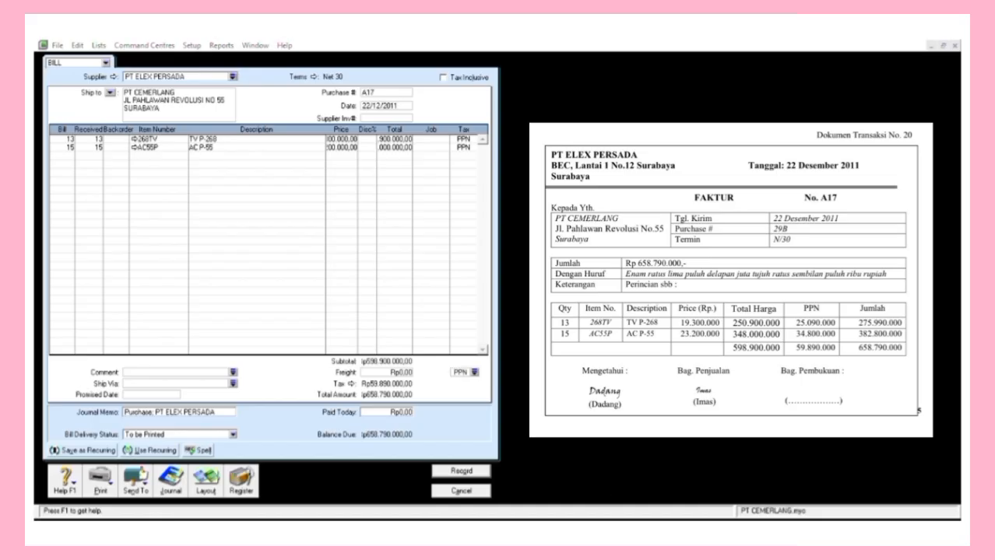
key("Return")
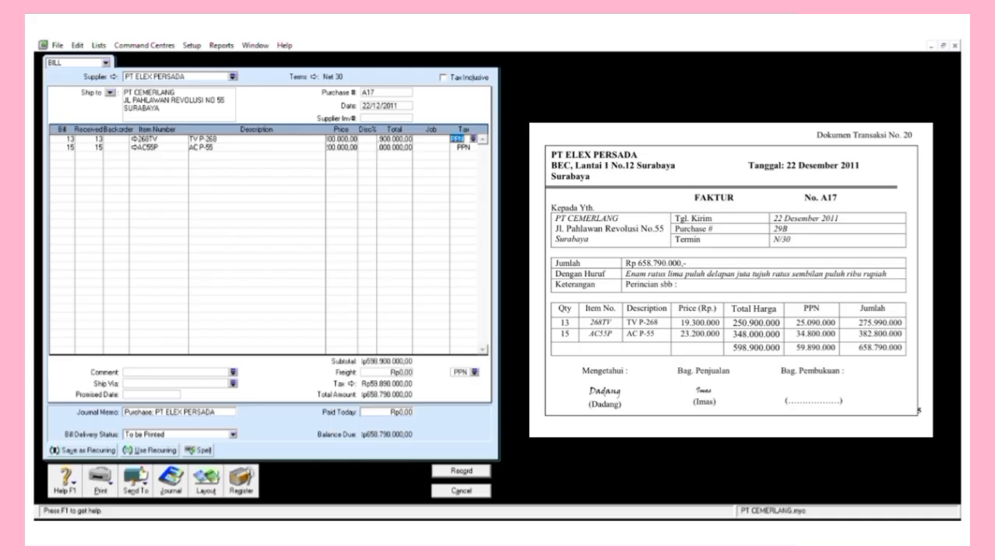
key("Return")
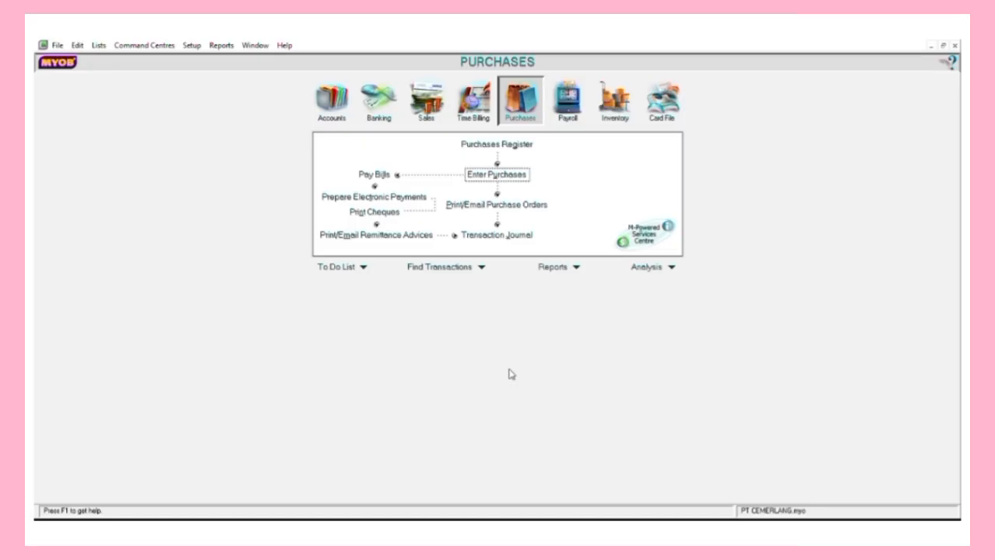
left_click(376, 175)
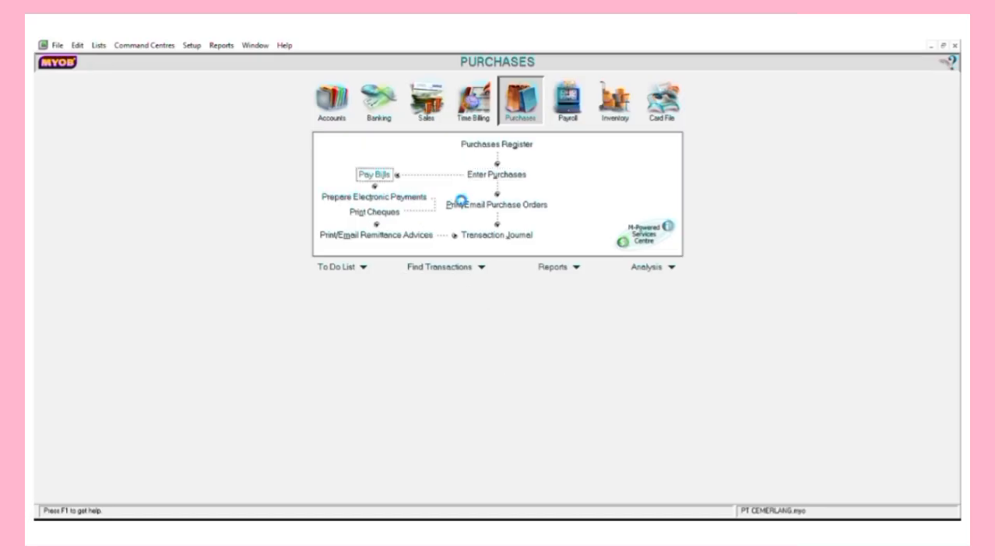
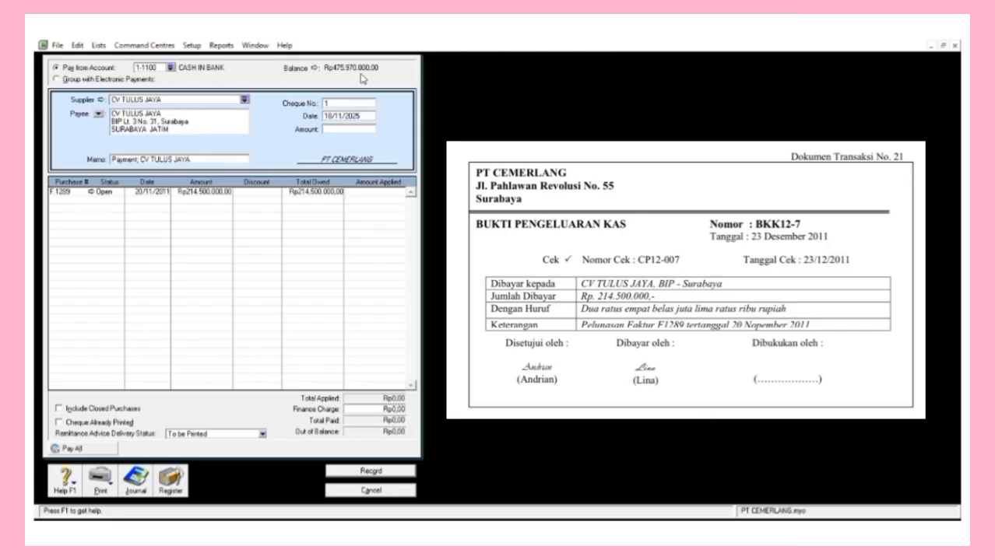
Record cheque BKK12-7 dated 23/12/2011 for 214.500.000 against bill F1289, then close the form.
left_click(335, 103)
type("BKK12-7")
key("Tab")
type("2")
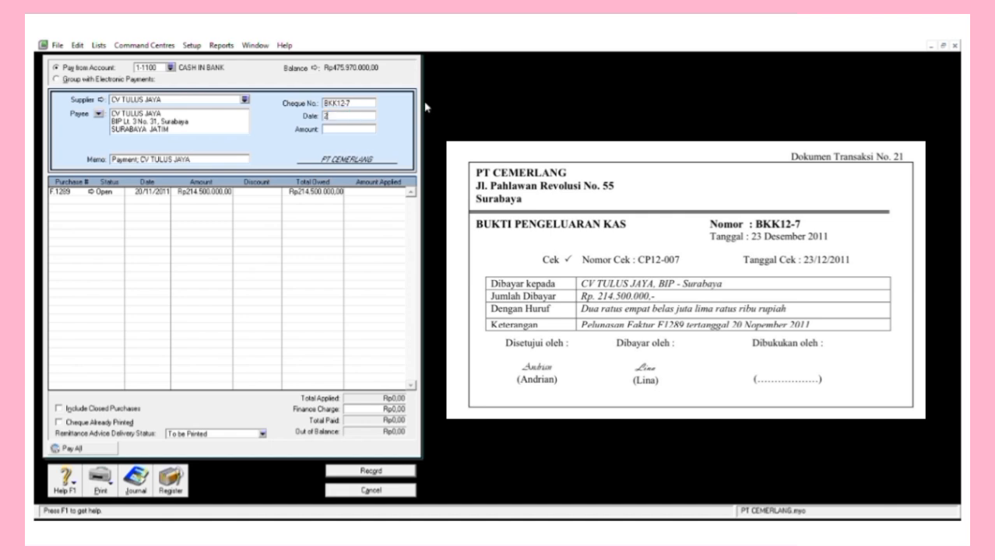
type("3/12/2011")
key("Tab")
type("214.500.000")
key("Tab")
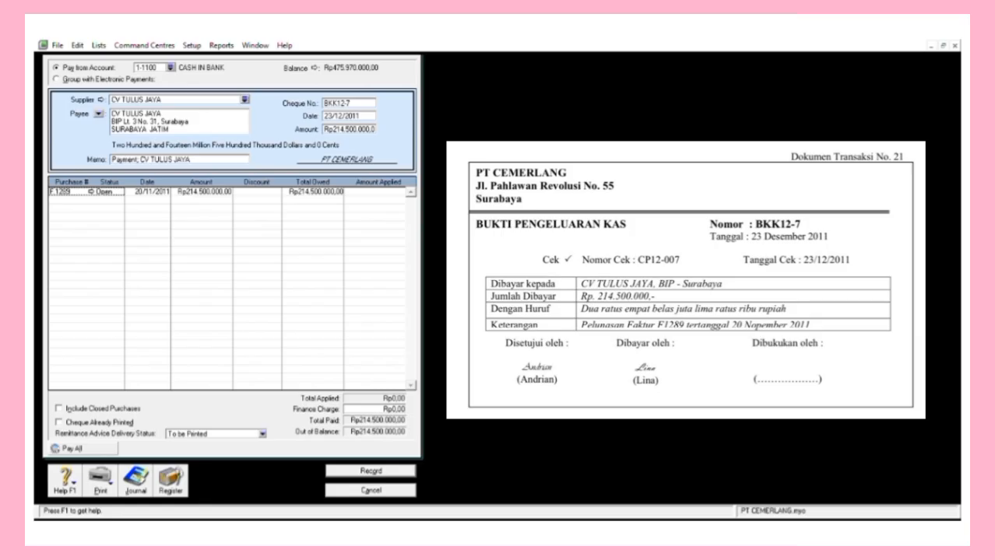
key("Tab")
key("Tab")
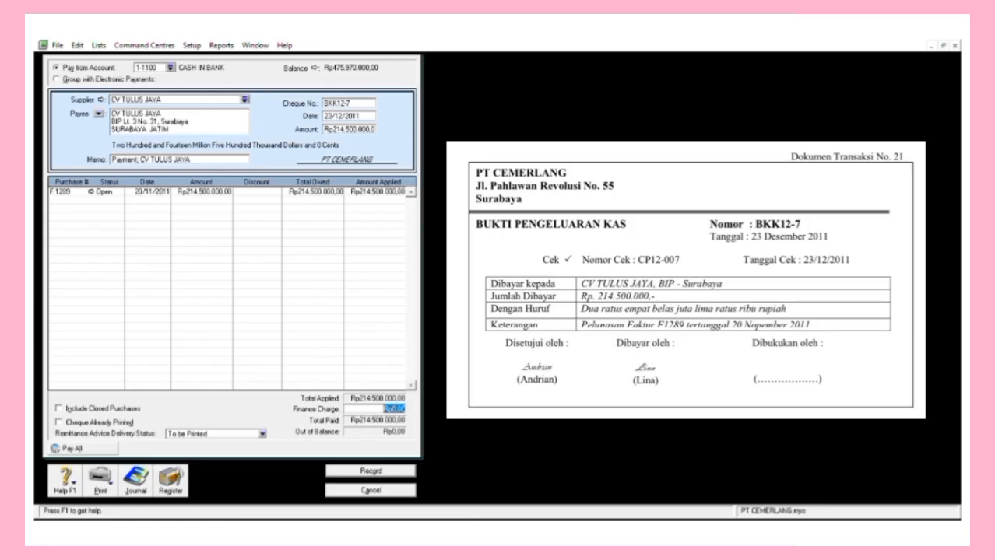
key("Return")
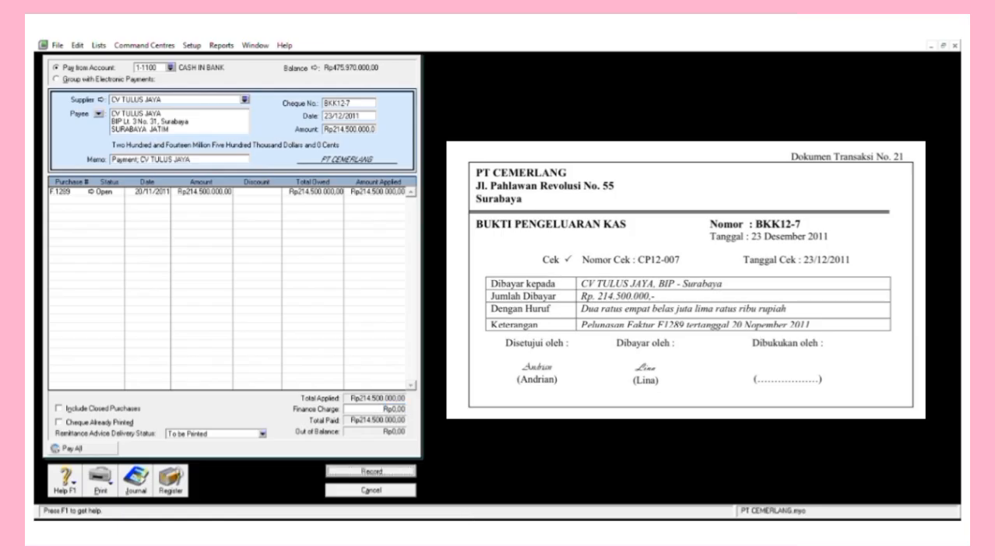
key("Escape")
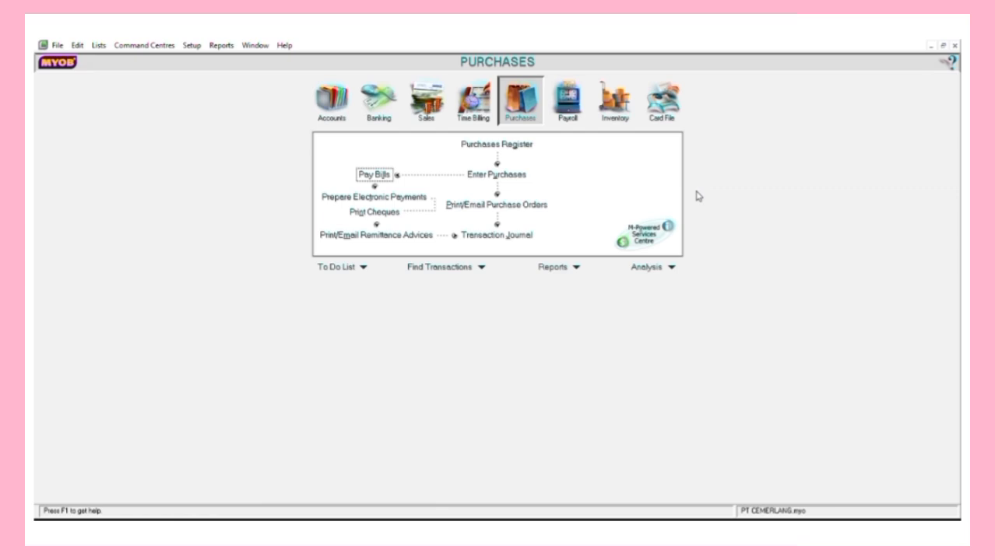
Start a Sales customer payment with ID BKM12-5 dated 25/12/2011.
left_click(427, 102)
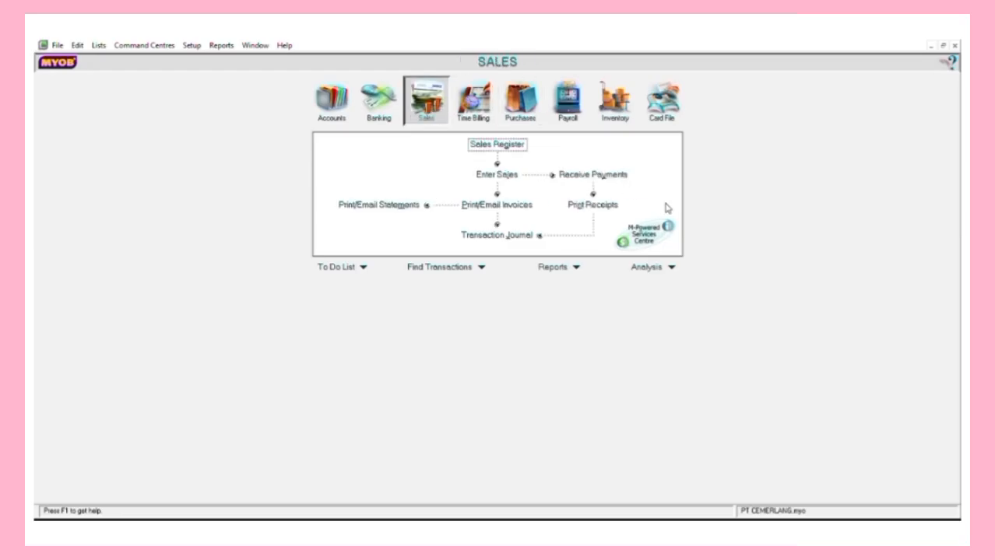
left_click(607, 175)
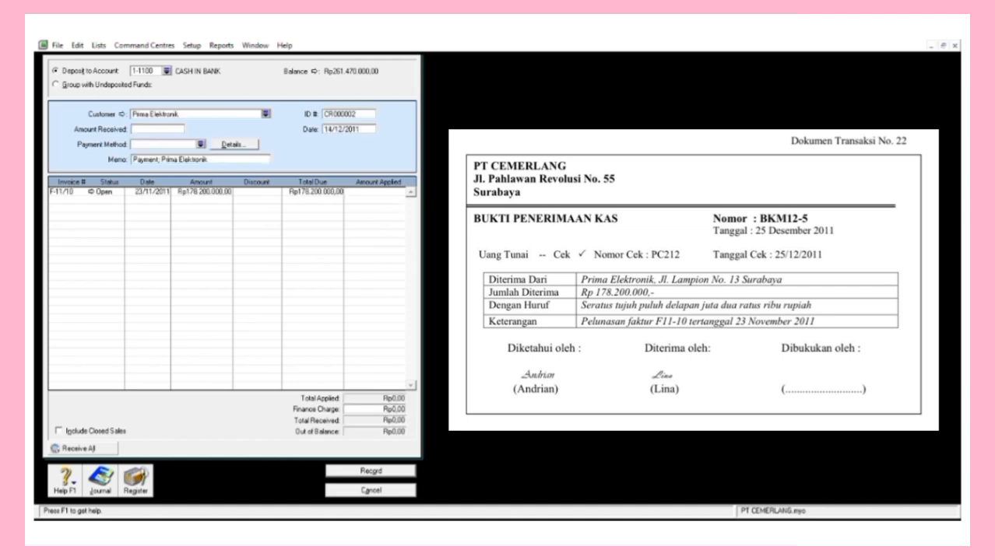
left_click(347, 114)
type("BKM12-5")
key("Tab")
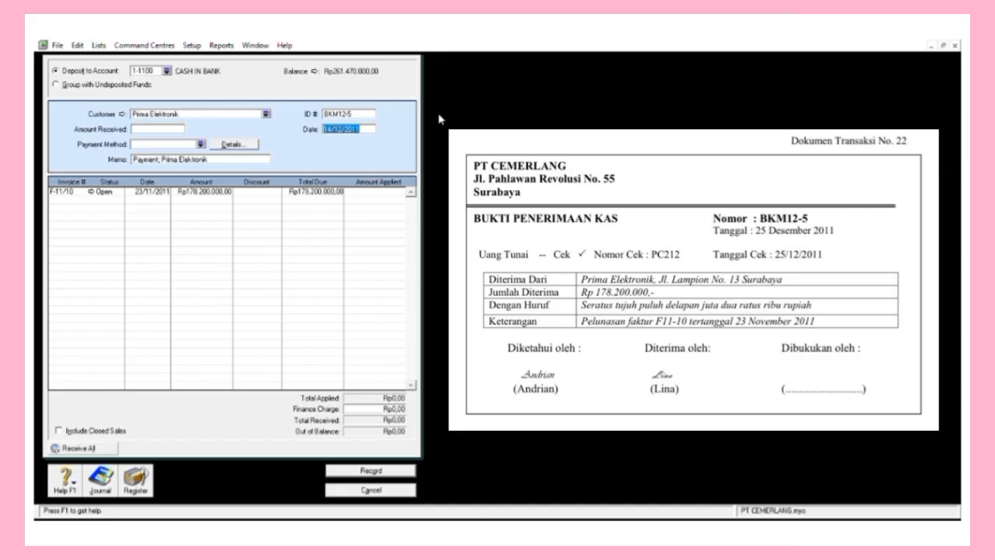
type("25/12/2011")
key("Tab")
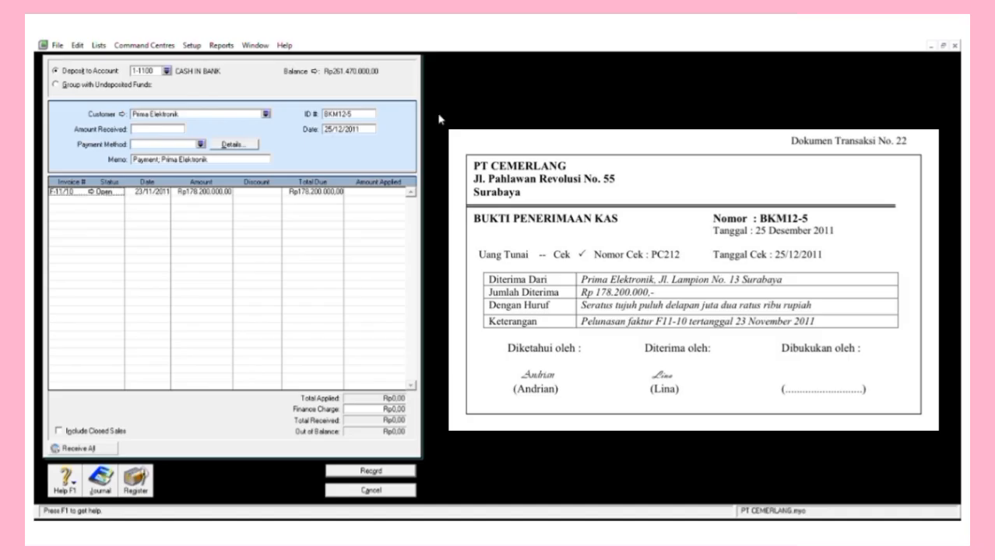
Apply 178.200.000 received to invoice F-11/10, record the receipt and close the form.
left_click(165, 132)
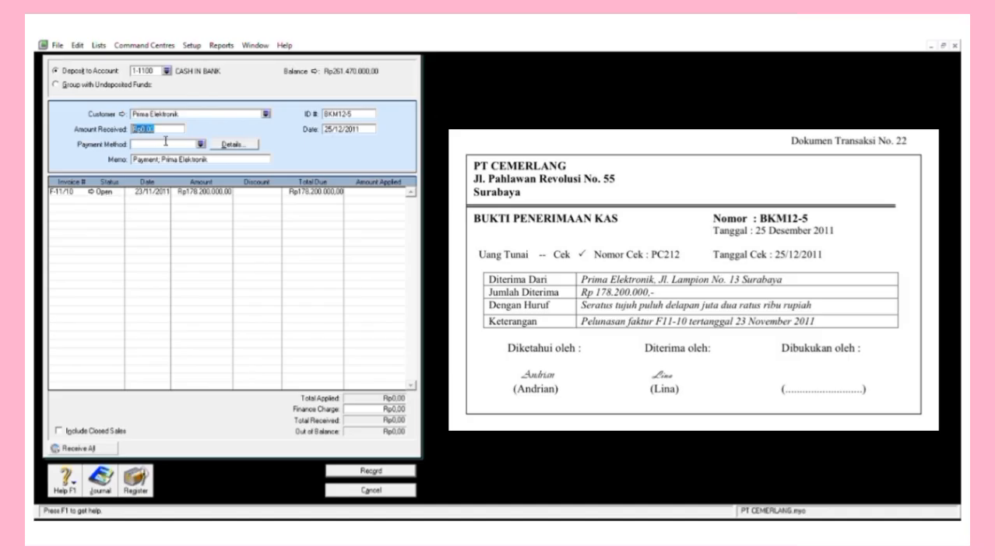
type("178200000")
key("Tab")
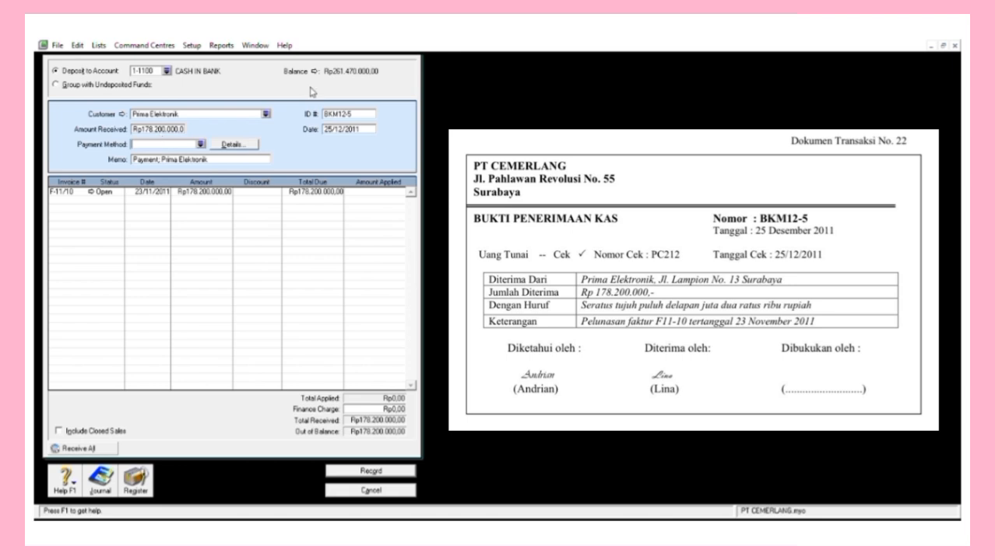
left_click(377, 192)
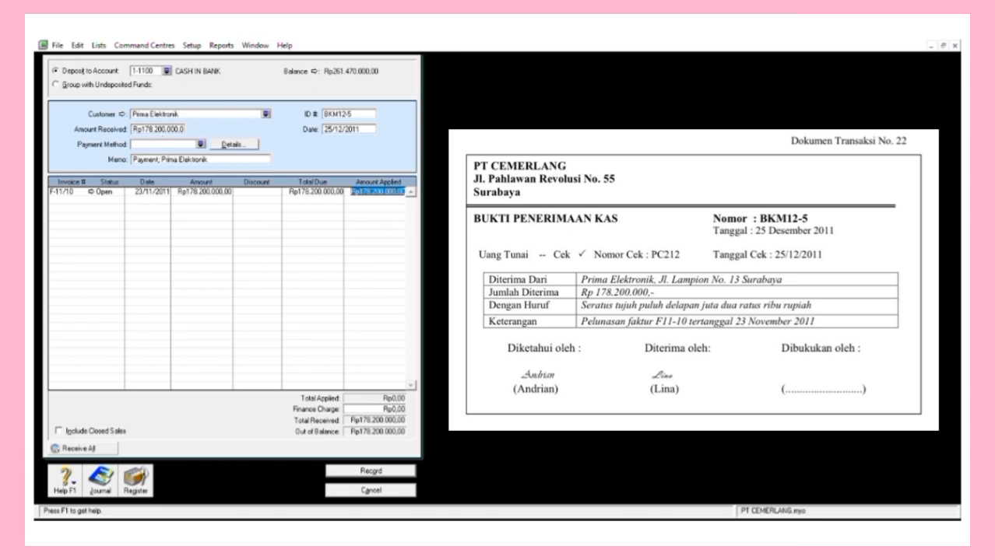
key("Tab")
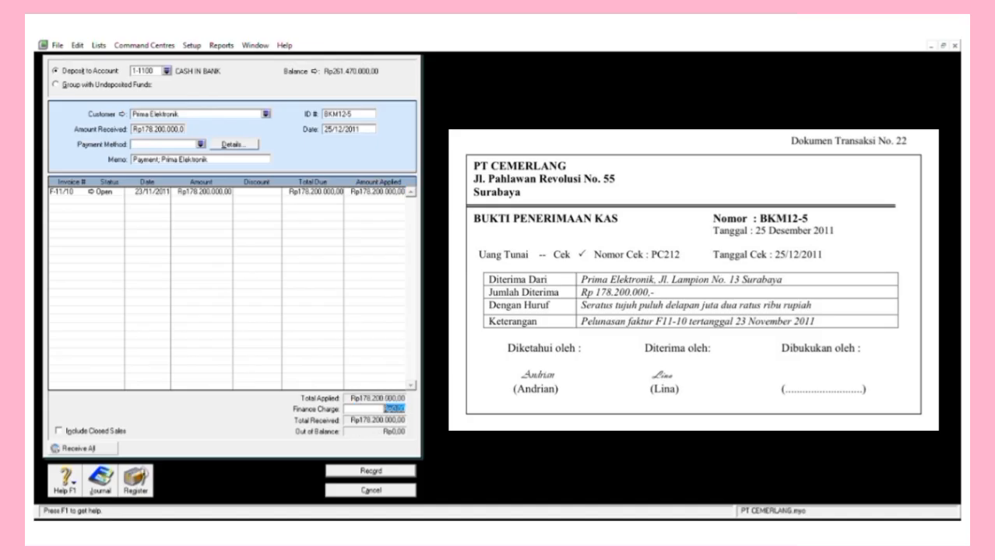
key("Return")
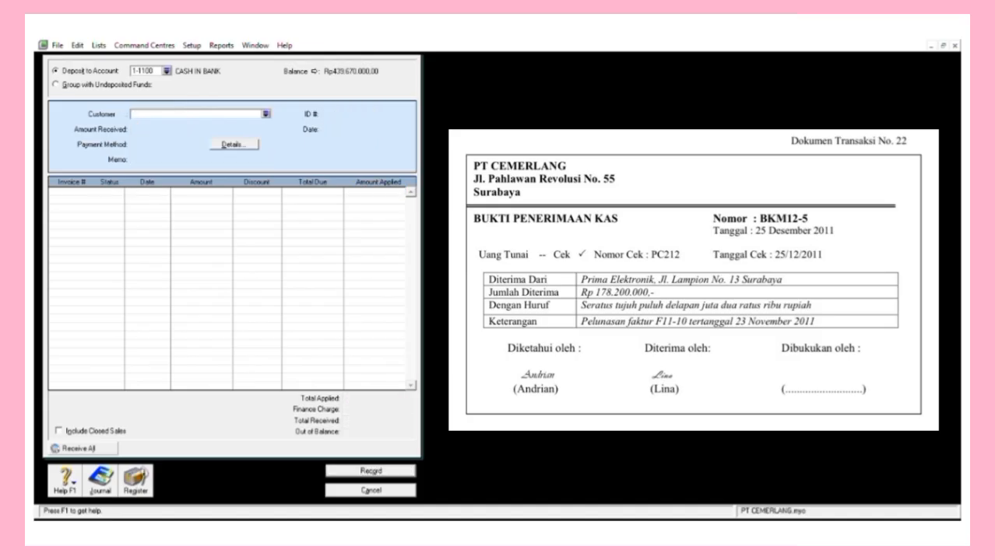
key("Escape")
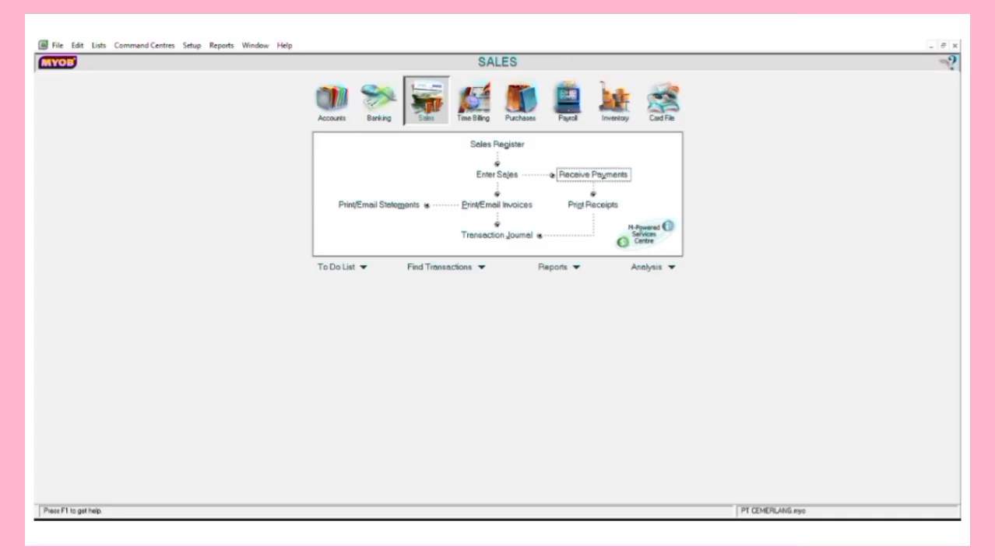
Start a Spend Money payment from PETTY CASH, number V12-4, dated 26/12/2011.
left_click(379, 101)
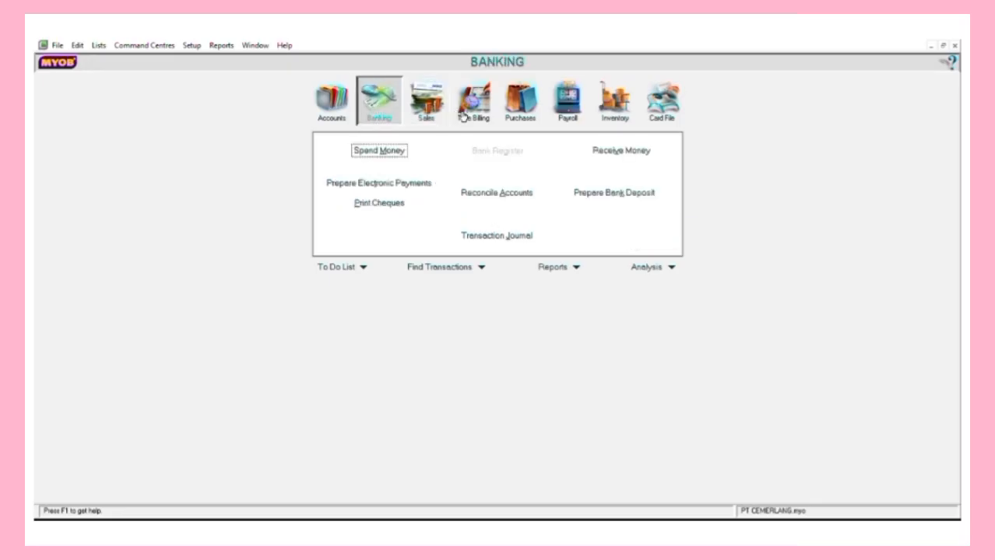
key("Return")
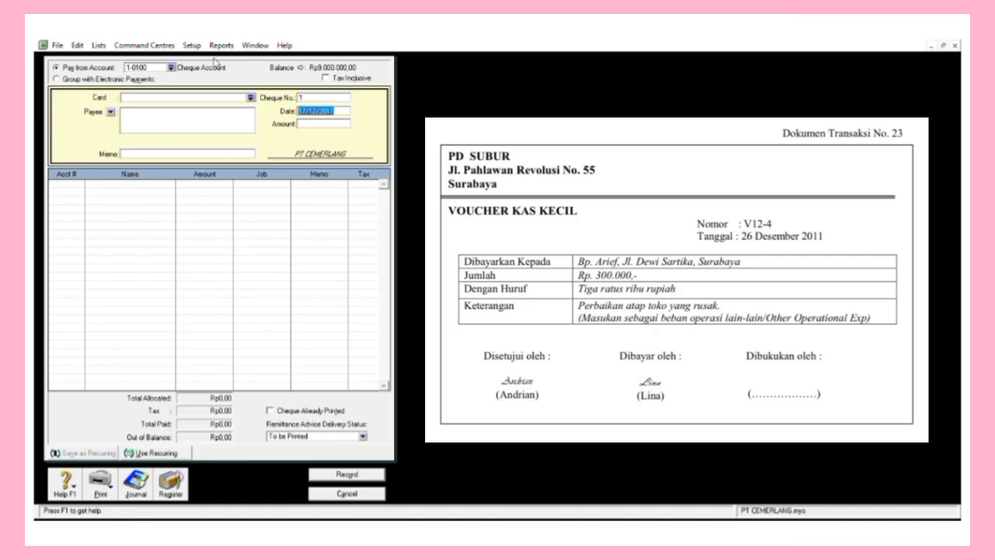
left_click(171, 68)
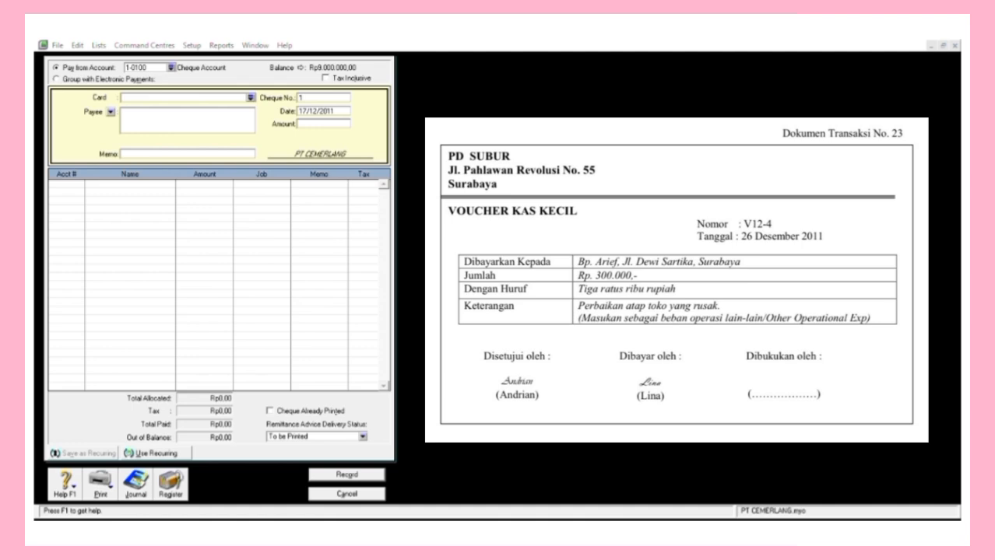
key("Return")
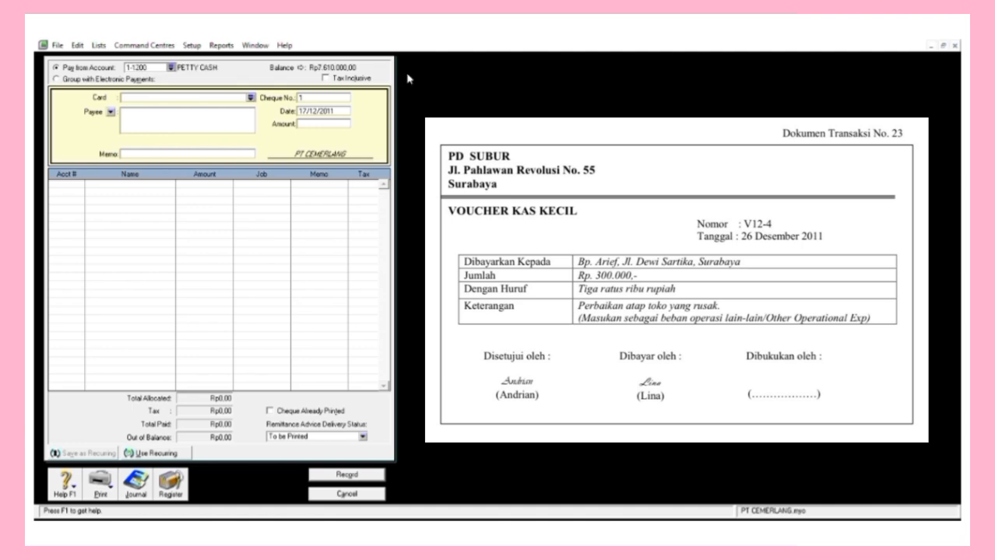
left_click(321, 98)
type("V12-4")
key("Tab")
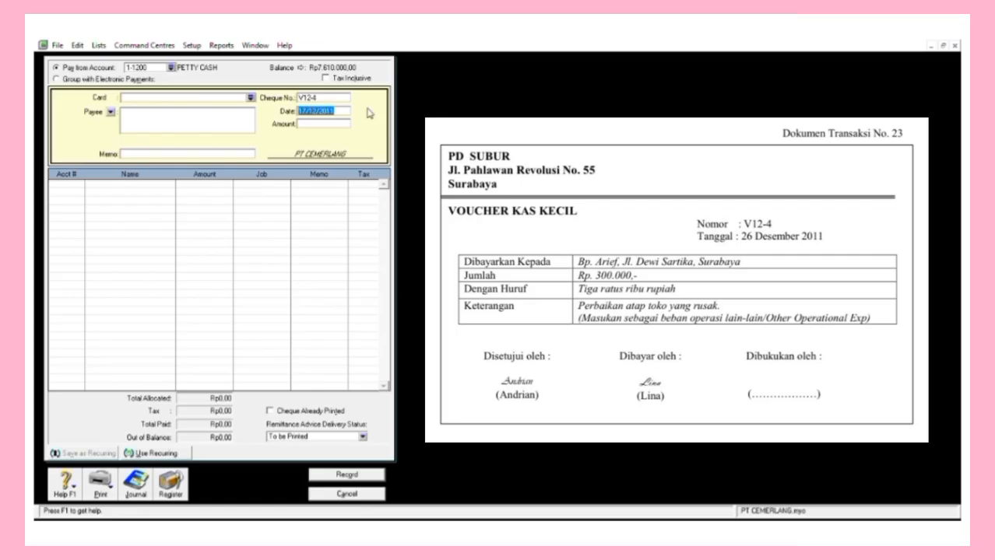
key("Left")
key("Right")
key("Right")
key("BackSpace")
key("BackSpace")
key("Delete")
key("Delete")
key("Delete")
key("Delete")
key("Delete")
key("Delete")
key("Delete")
key("Delete")
key("Tab")
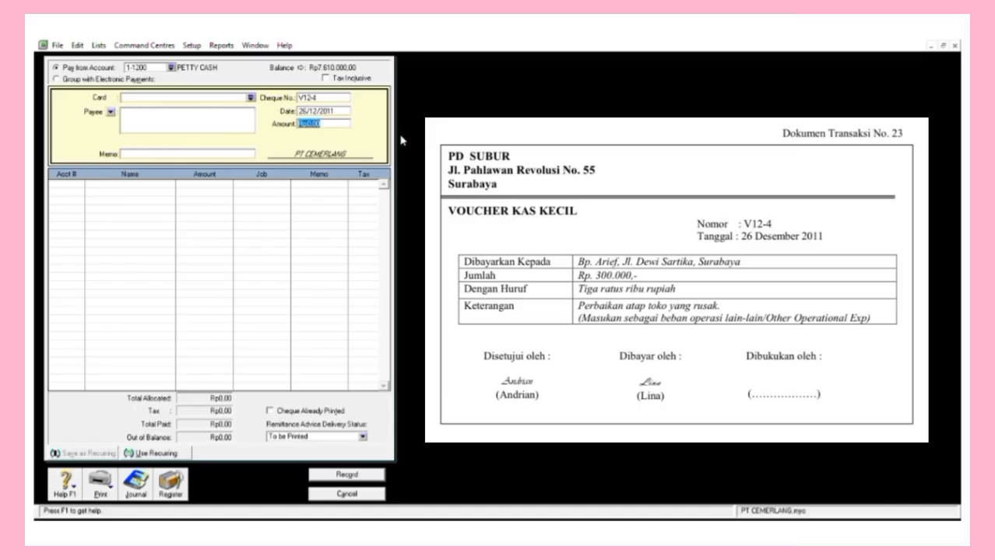
Pay 300.000 with memo 'Perbaikan Atap Toko', allocate it to 6-1800, and record.
type("300000")
key("Tab")
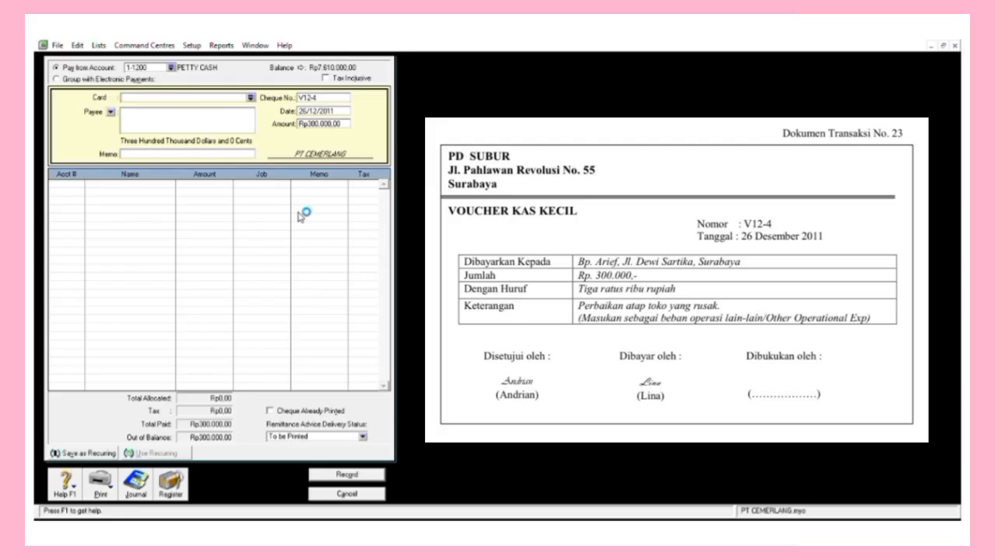
key("Tab")
key("Tab")
type("Perbaikan Atap Toko")
key("Tab")
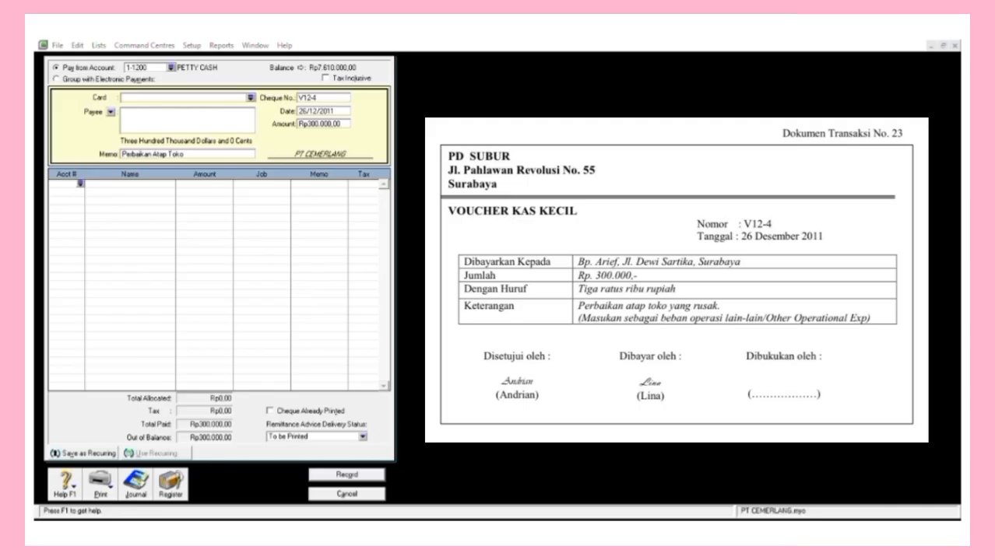
key("Return")
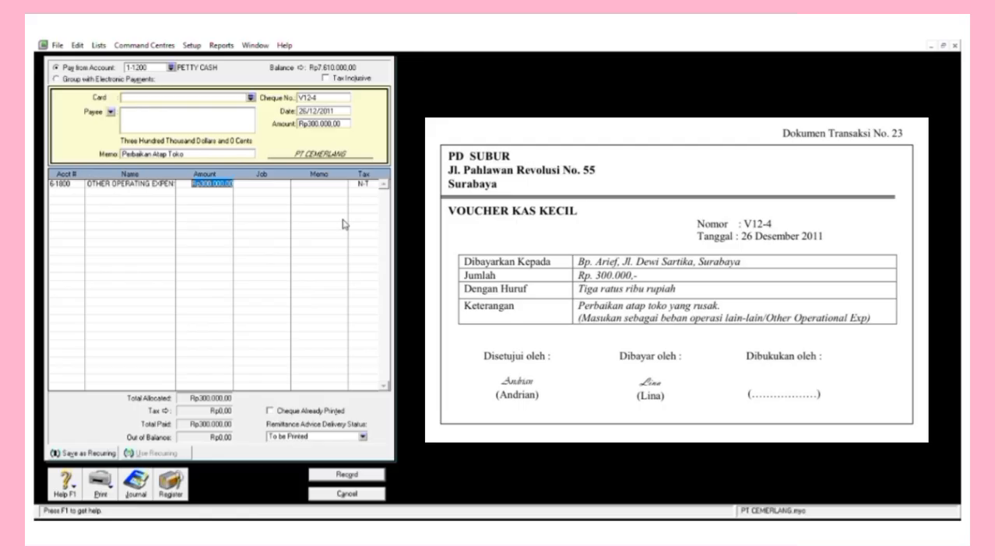
key("Return")
left_click(346, 475)
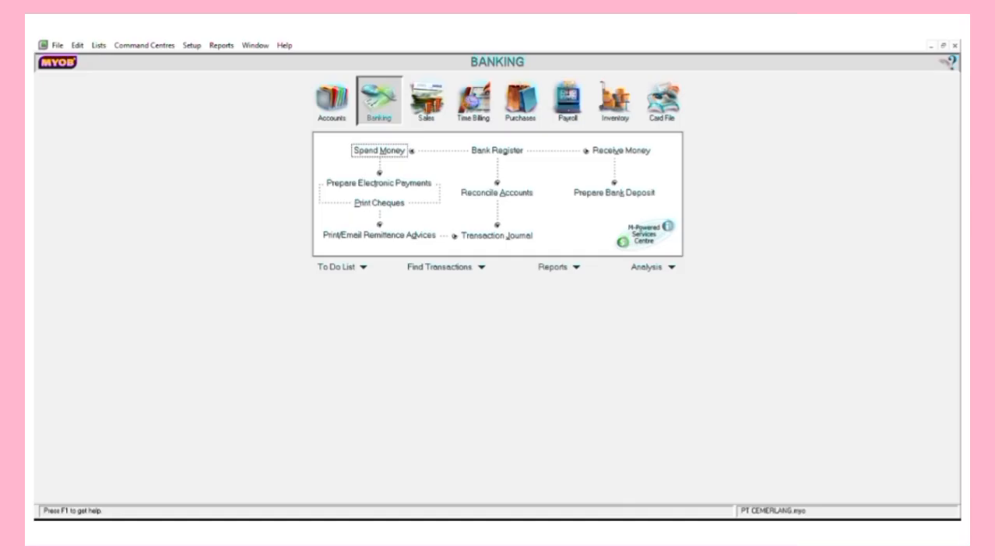
Start new sales invoice F12-3 dated 27/12/2011.
left_click(426, 101)
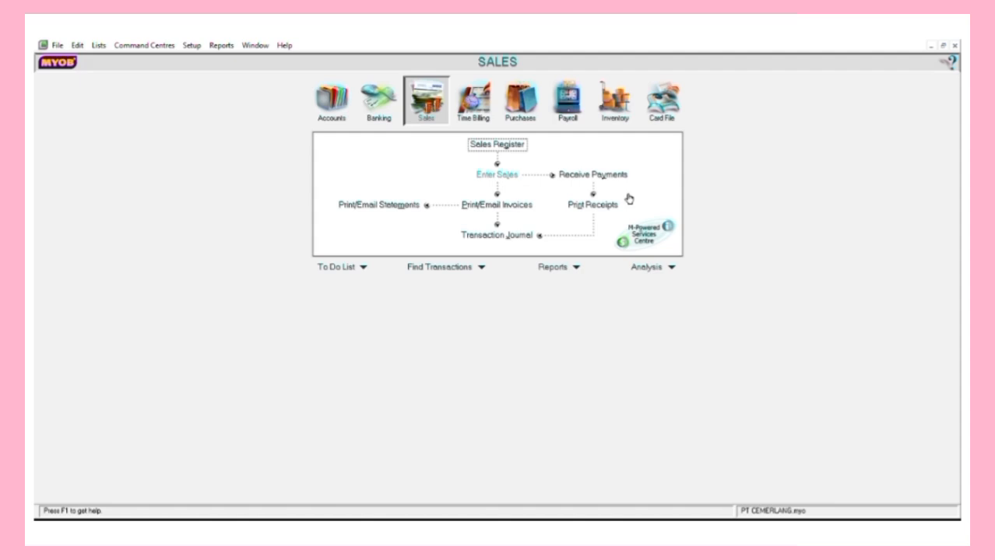
left_click(498, 174)
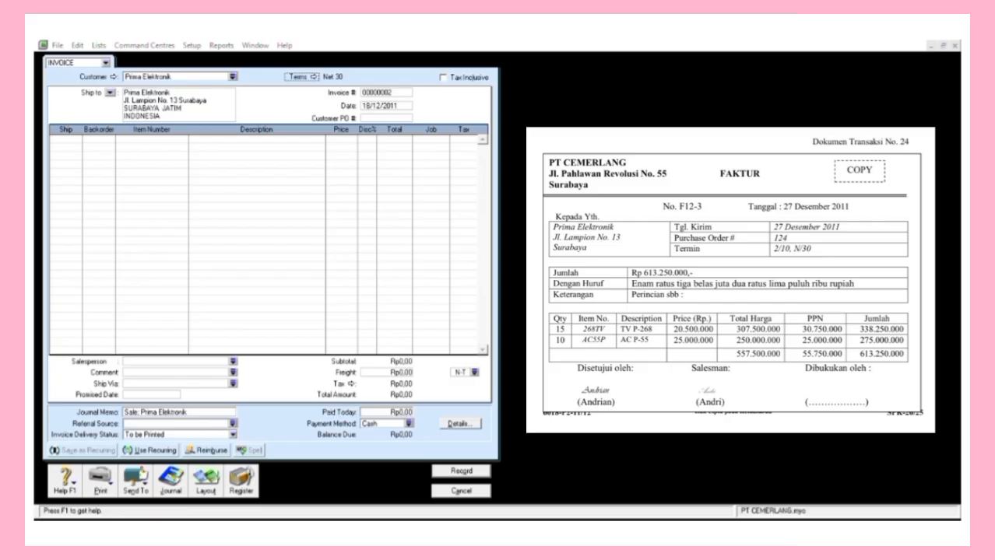
key("Tab")
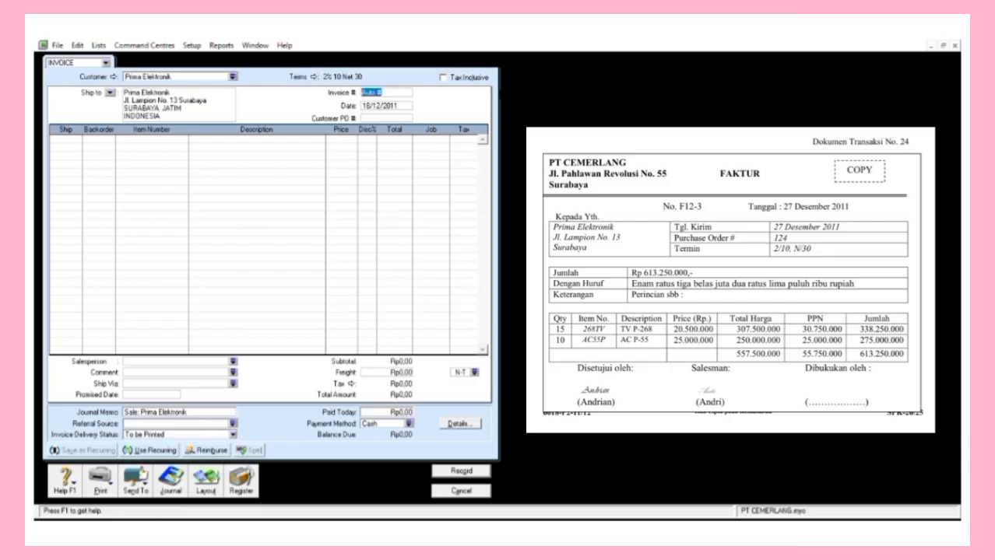
type("F12-")
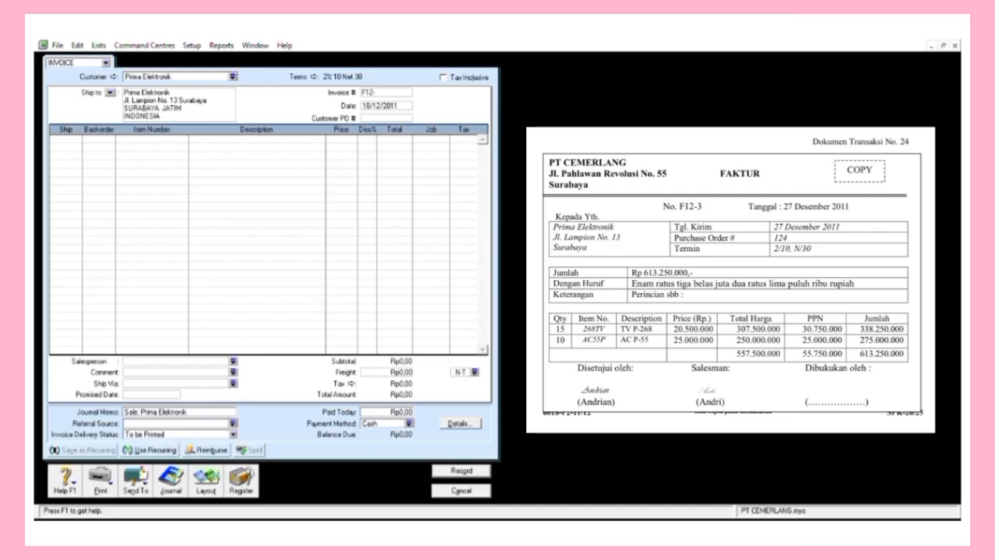
type("3")
key("Tab")
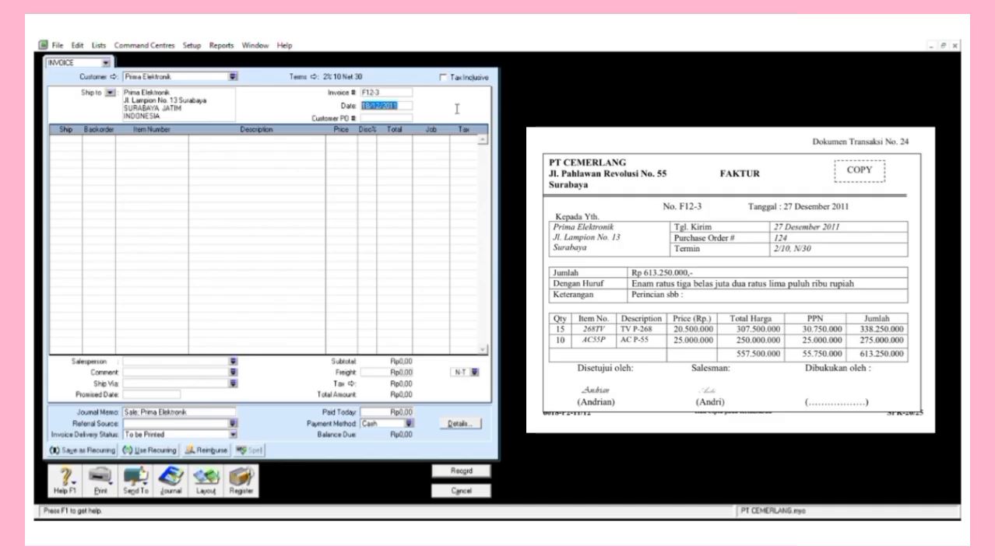
key("Left")
key("Right")
key("Right")
key("Right")
key("BackSpace")
key("BackSpace")
type("27")
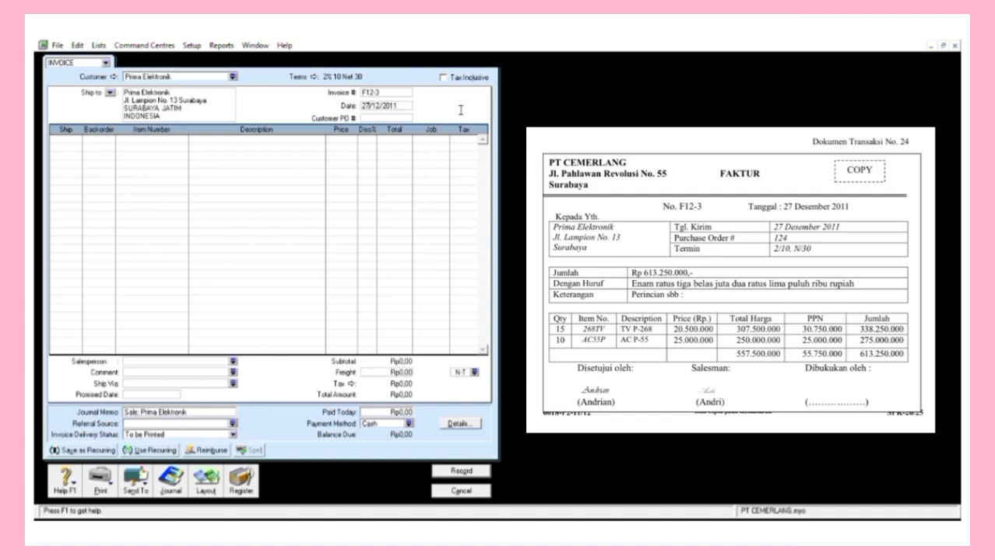
key("Tab")
Add invoice lines 15 × 268TV at 20.500.000 and 10 × AC55P at 25.000.000.
left_click(88, 148)
type("15")
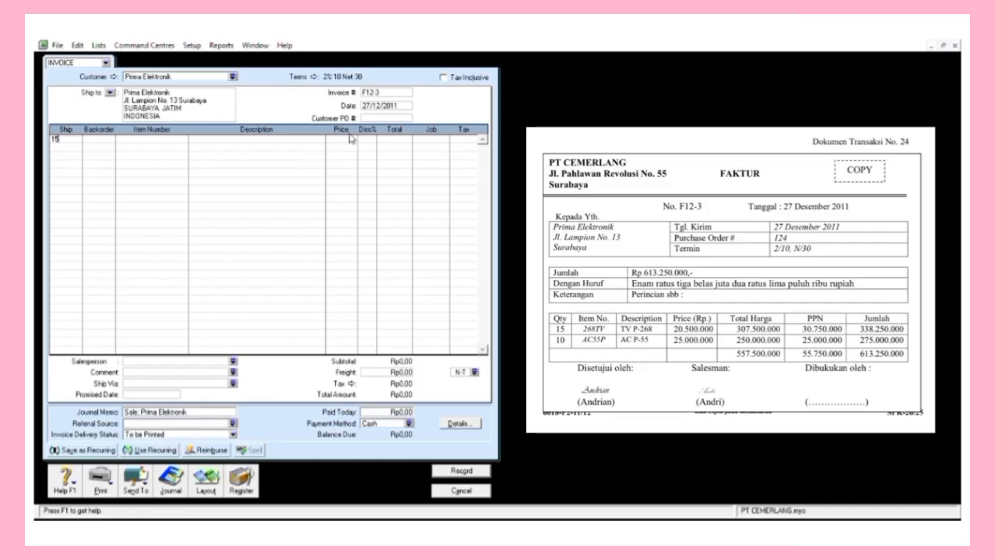
key("Tab")
type("268")
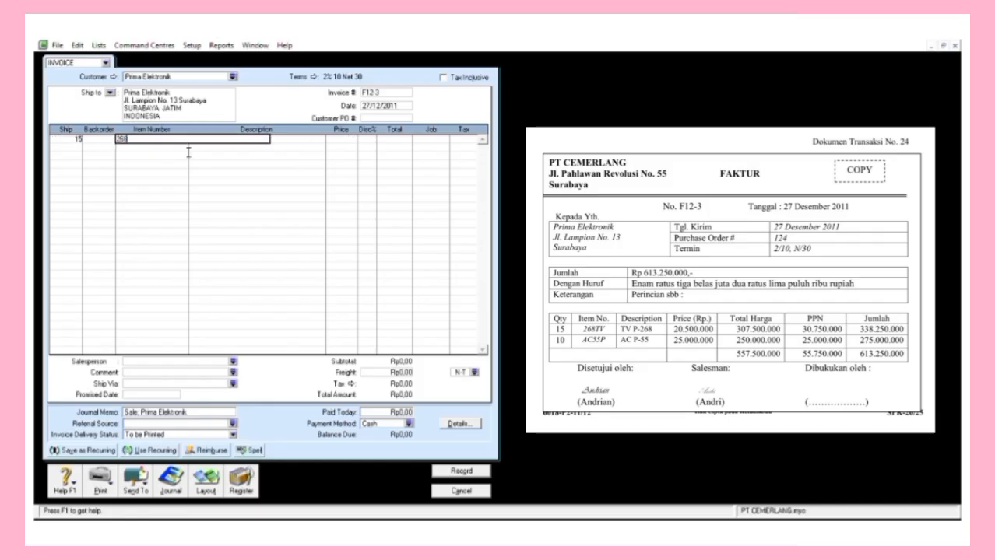
type("4")
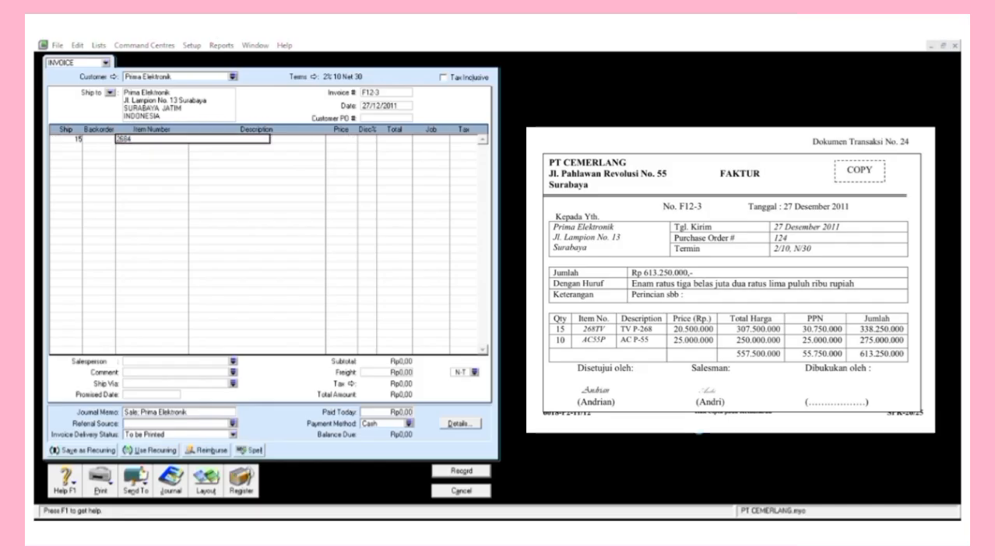
type("V")
key("Tab")
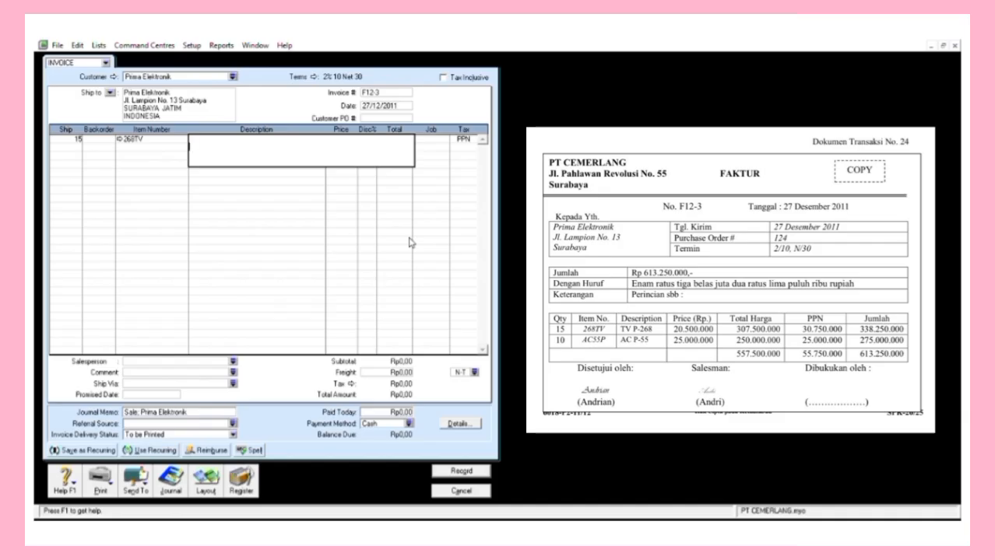
key("shift+Tab")
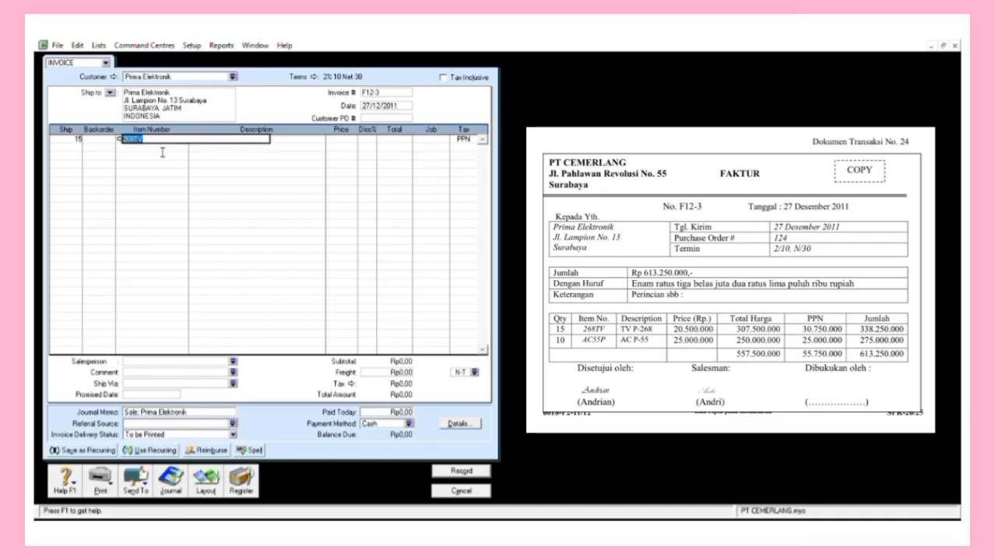
key("Tab")
key("Tab")
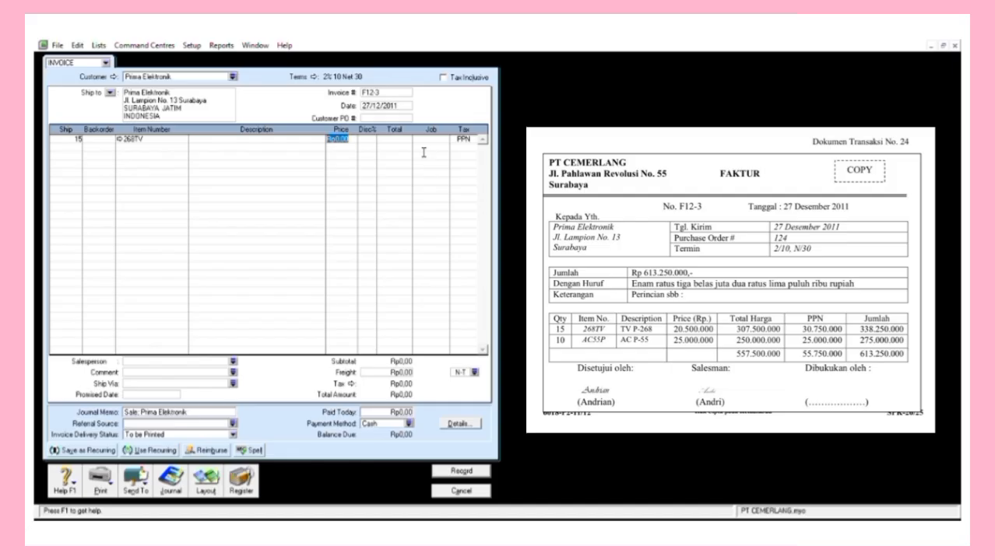
type("20500000")
key("Return")
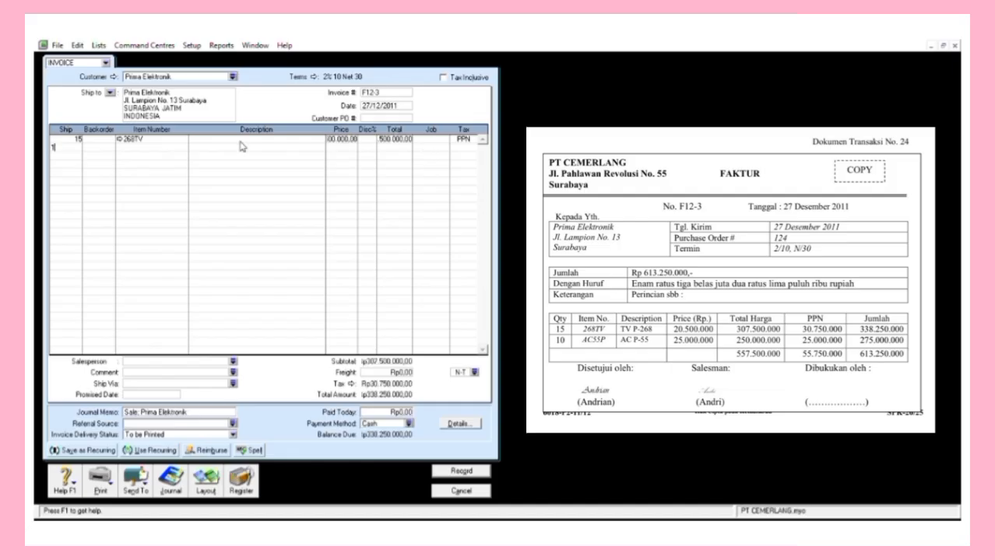
type("10")
key("Tab")
type("AC")
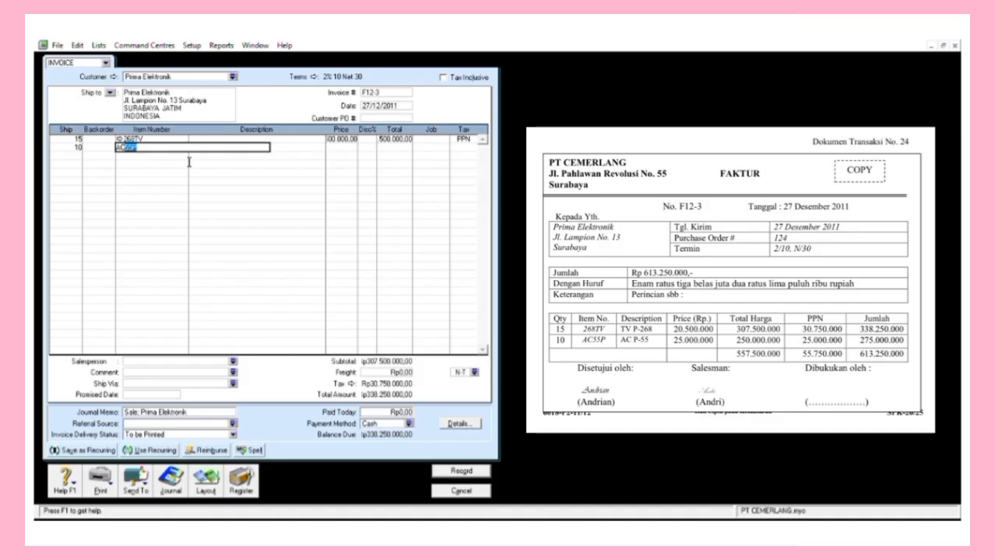
key("Tab")
key("Tab")
type("25000")
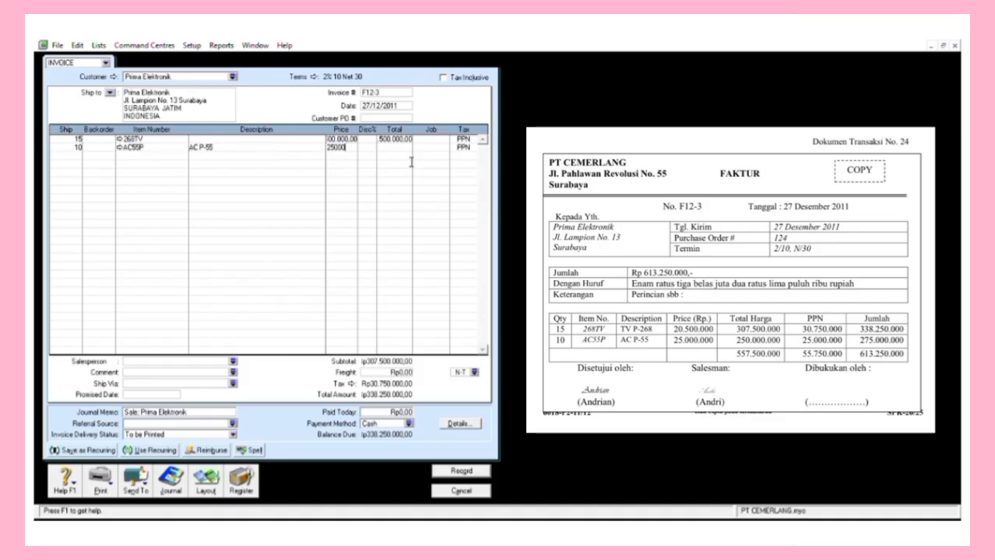
type("000")
key("Return")
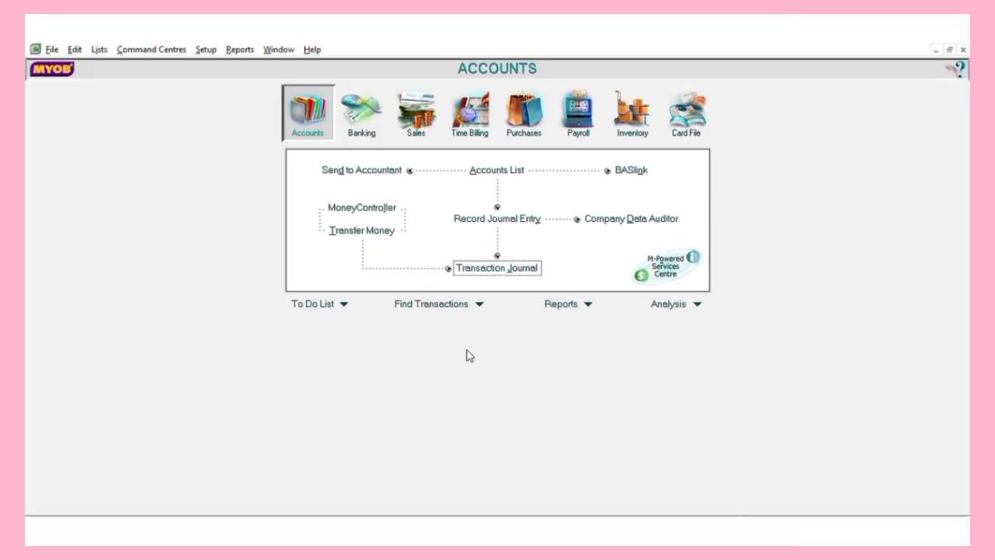
Start general journal BM12-1 with memo 'DITERIMA REKENING KORAN'.
left_click(499, 219)
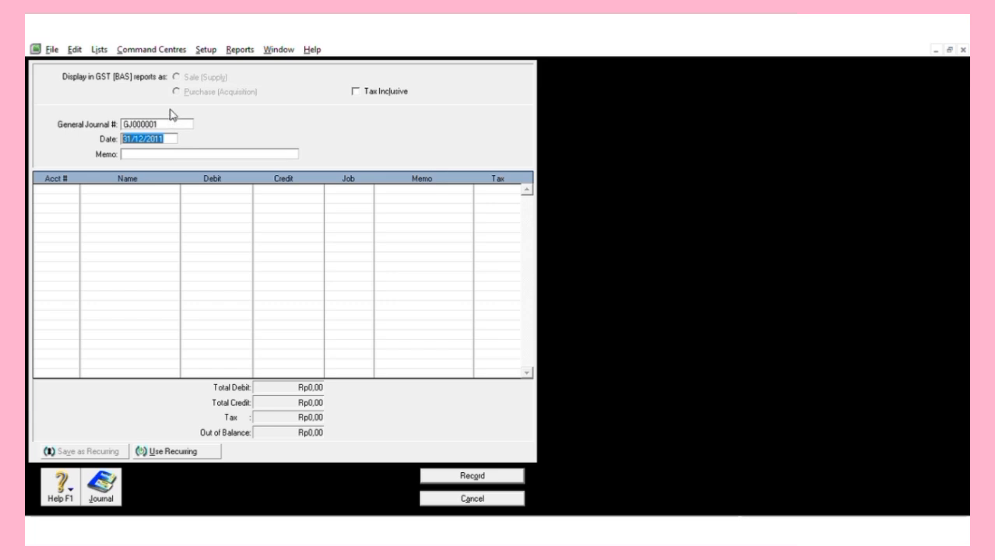
left_click(177, 120)
type("BM")
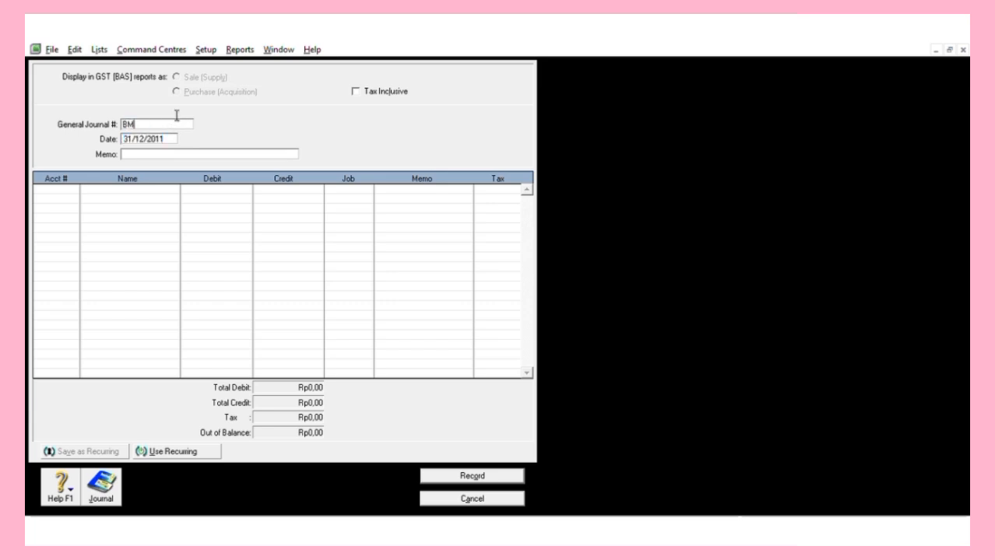
type("12-1")
left_click(175, 146)
type("DITERIMA ")
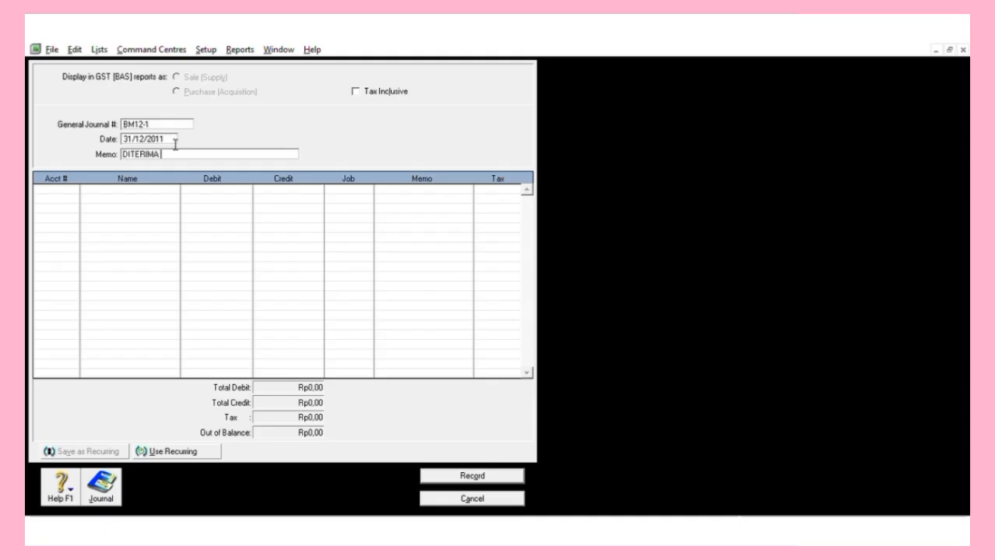
type("REKENING KORAN")
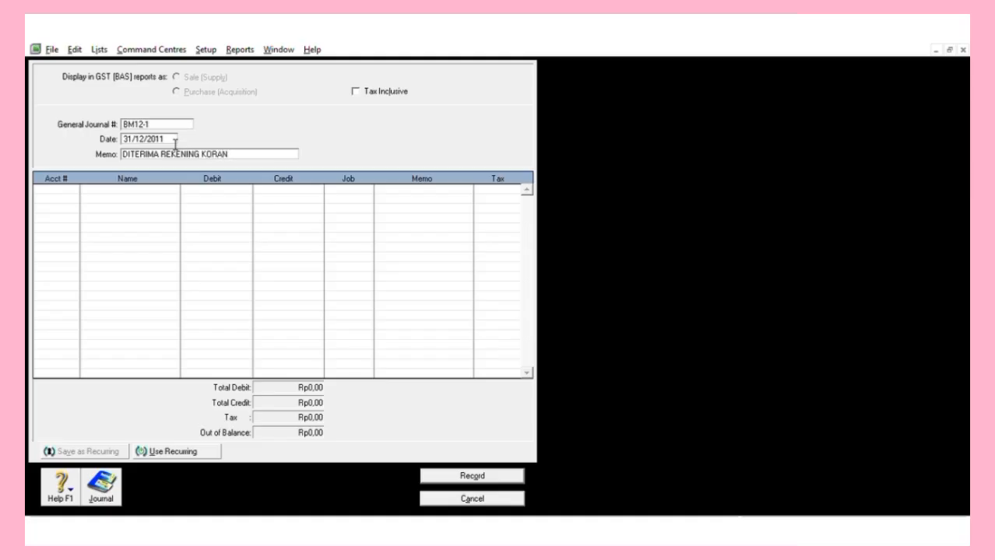
key("Tab")
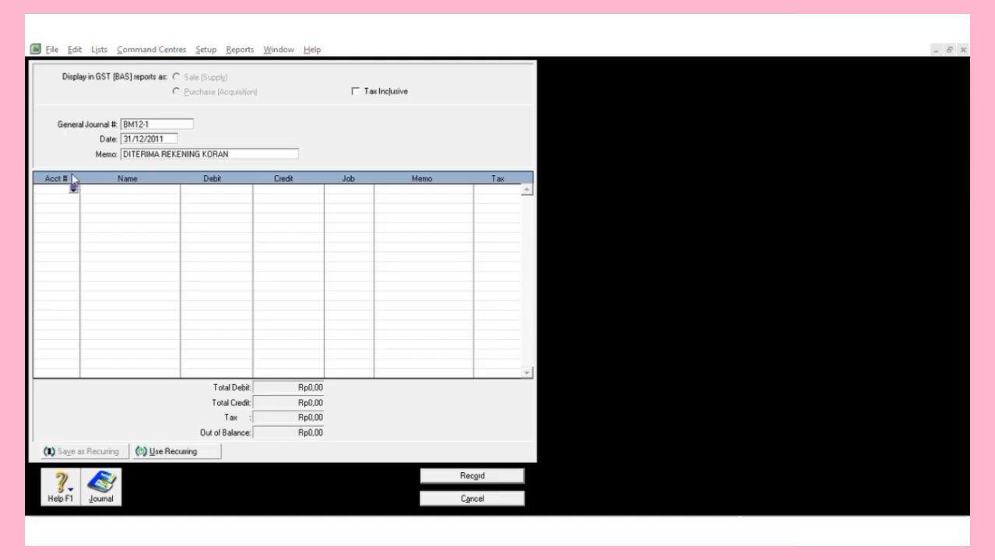
Debit 1-1100 6.270.000 and 9-1200 230.000, and credit 8-1100 6.500.000.
left_click(458, 257)
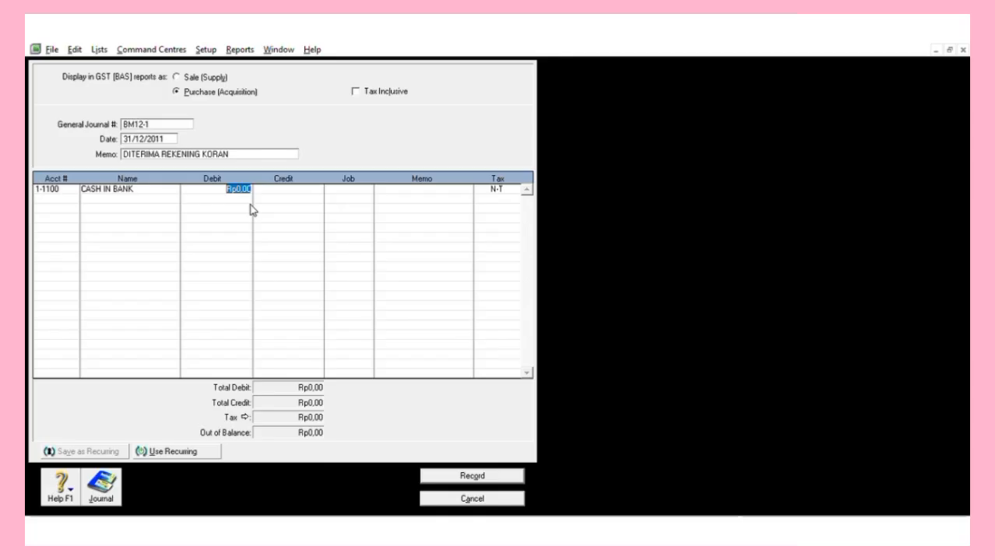
type("6270000")
key("Return")
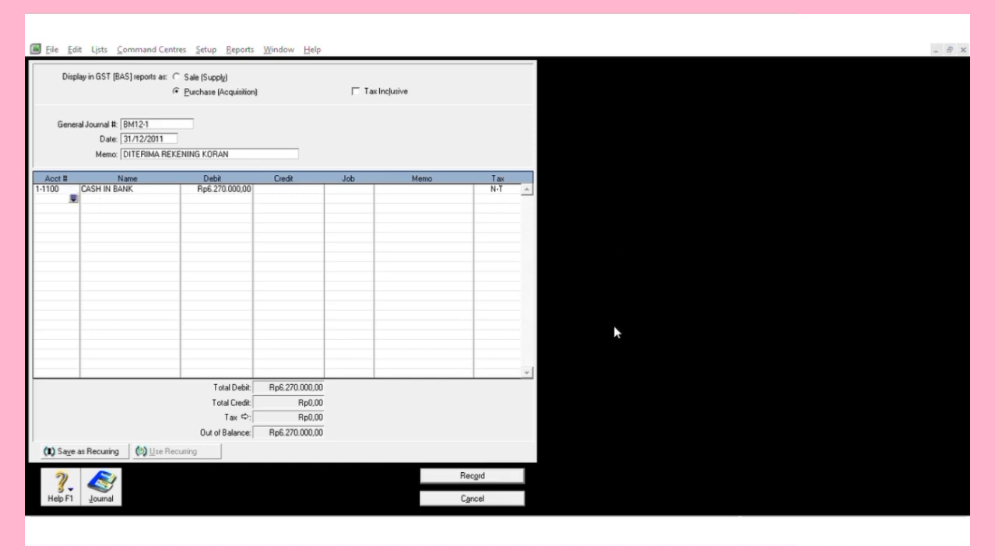
double_click(557, 341)
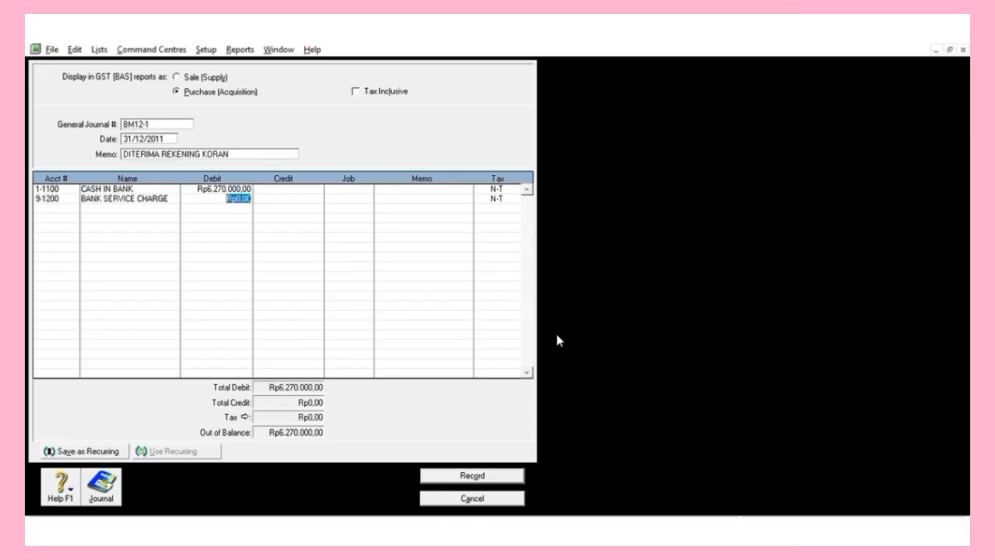
type("230000")
key("BackSpace")
type("0")
key("Return")
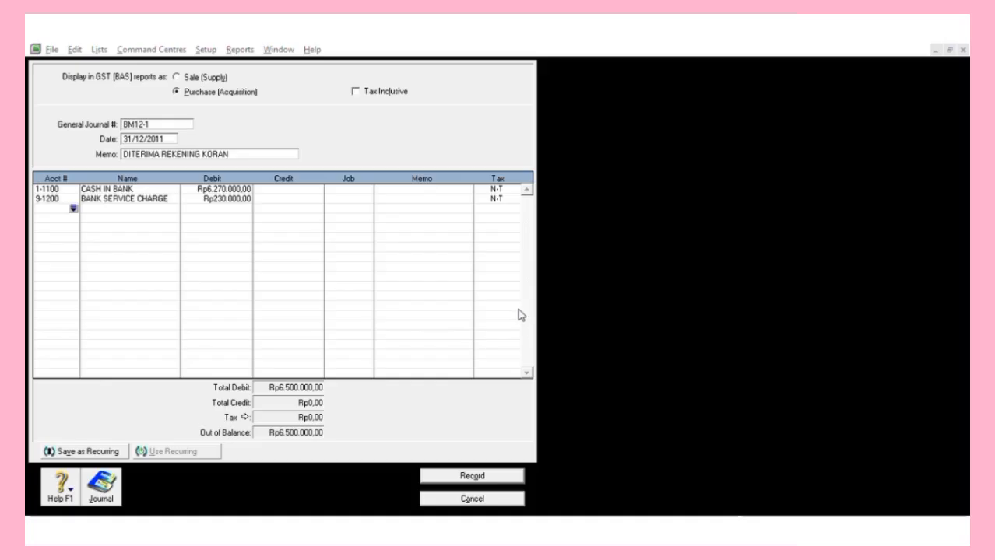
type("8-1100")
key("Tab")
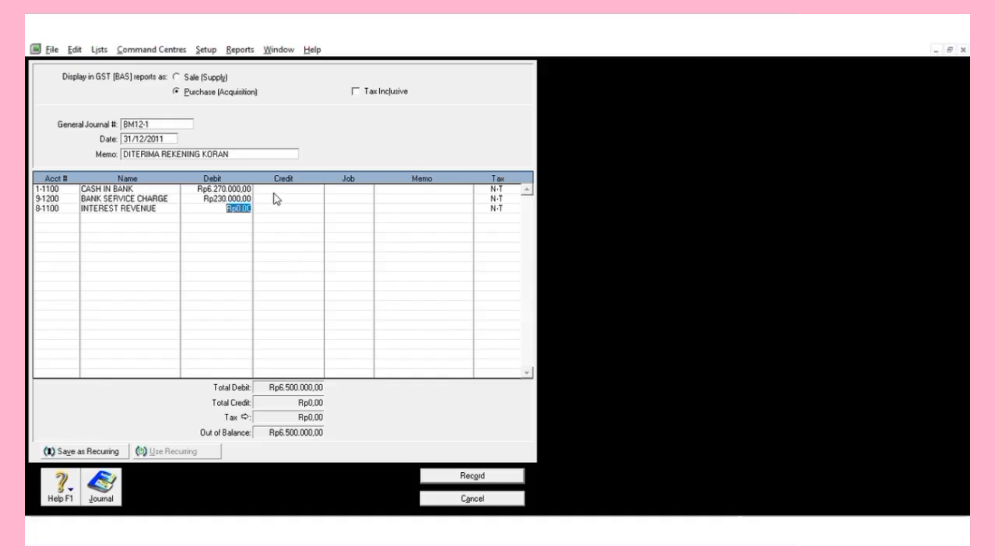
key("Tab")
key("Tab")
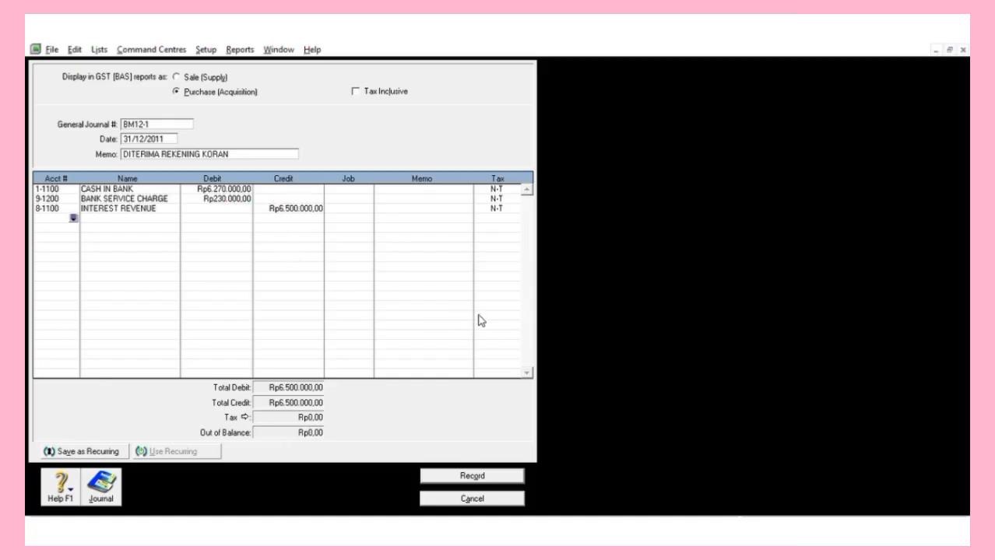
Record journal BM12-1, review balances in the Accounts list, then close the list.
left_click(478, 473)
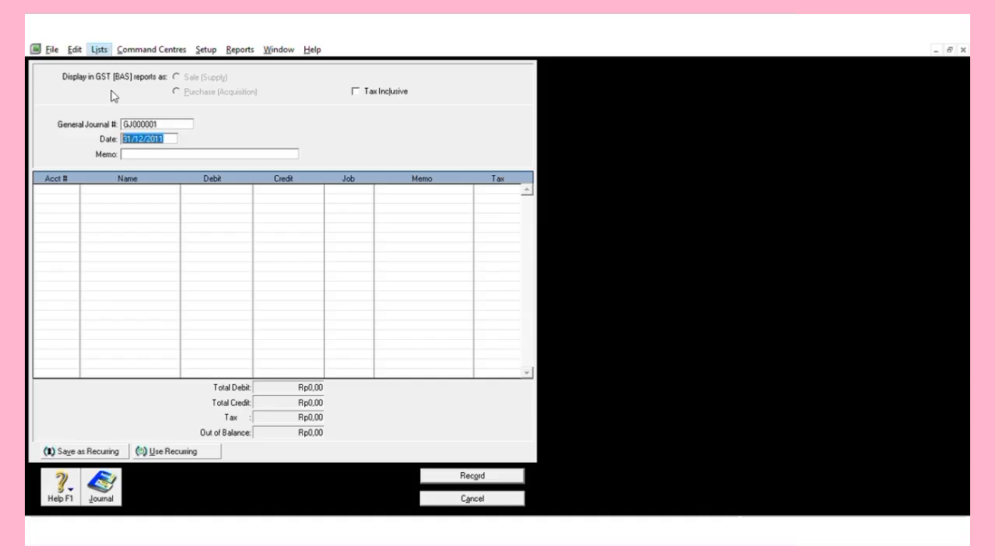
left_click(108, 51)
left_click(119, 60)
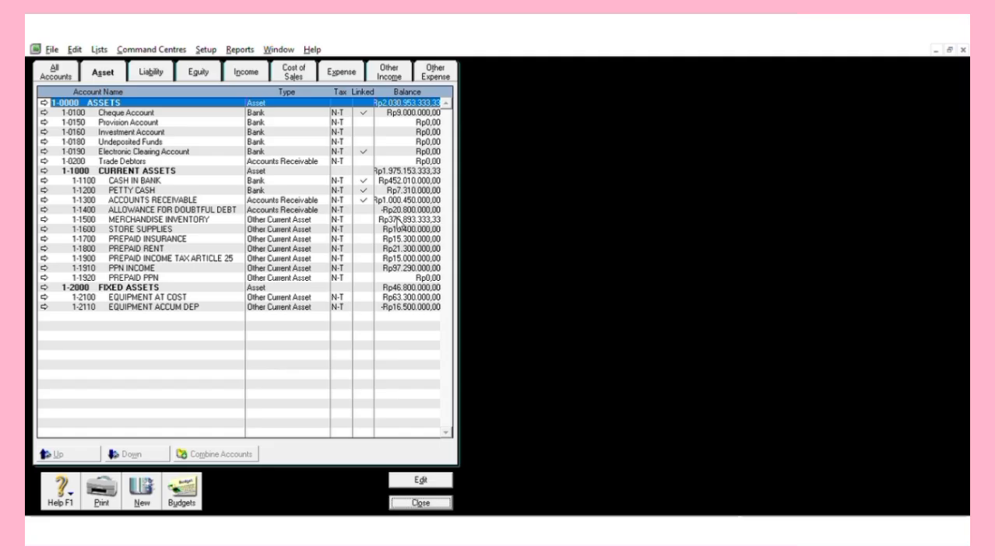
left_click(431, 502)
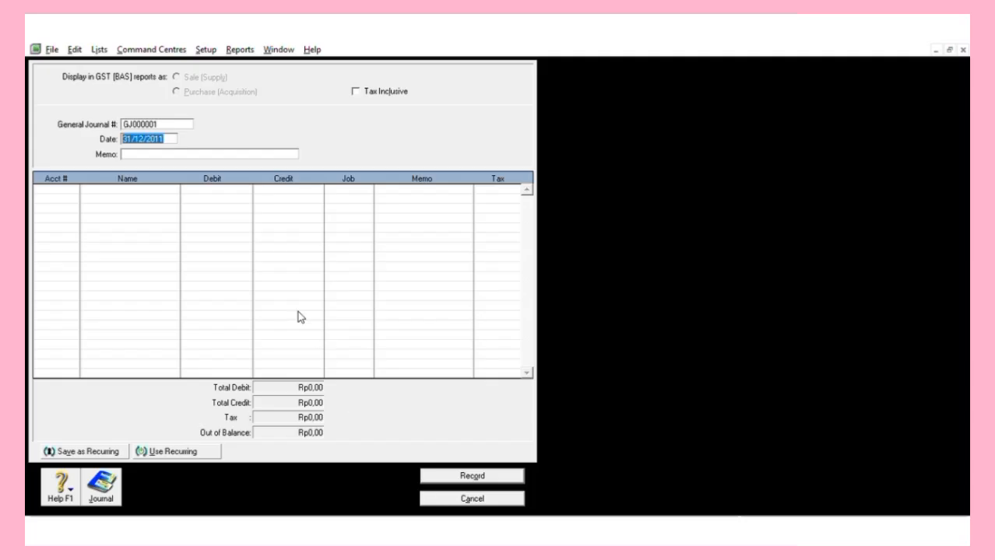
Set journal number BM12-2 with memo 'BEBAN PEMAKAIAN PERLENGKAPAN'.
left_click(180, 115)
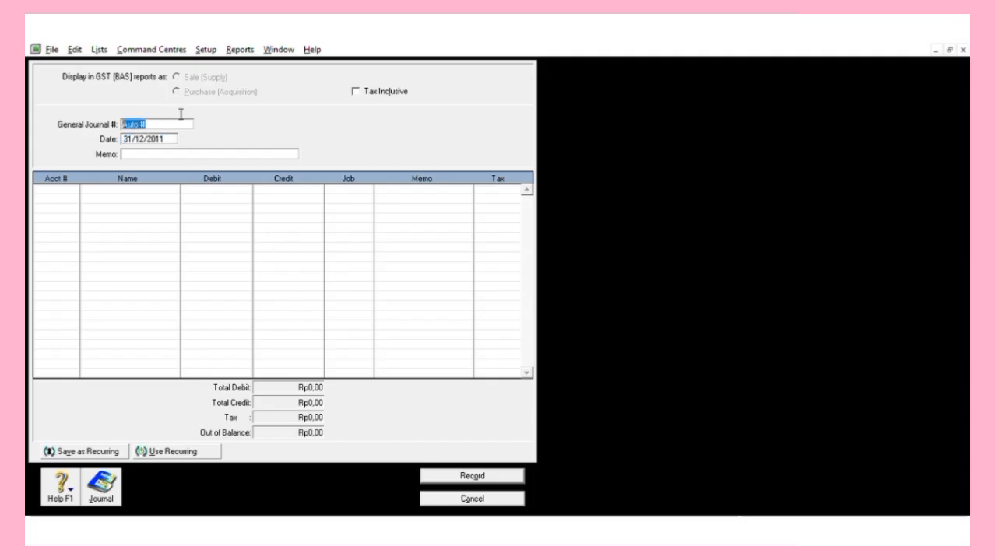
type("BM12-2")
key("Tab")
key("Tab")
type("BEBn")
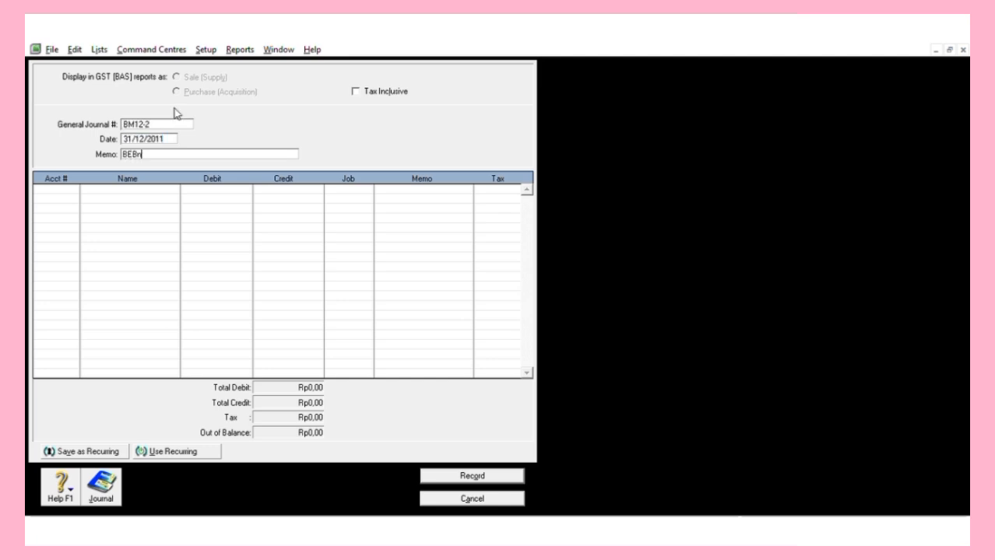
key("BackSpace")
type("AN PEMAKAIAN PERLEN")
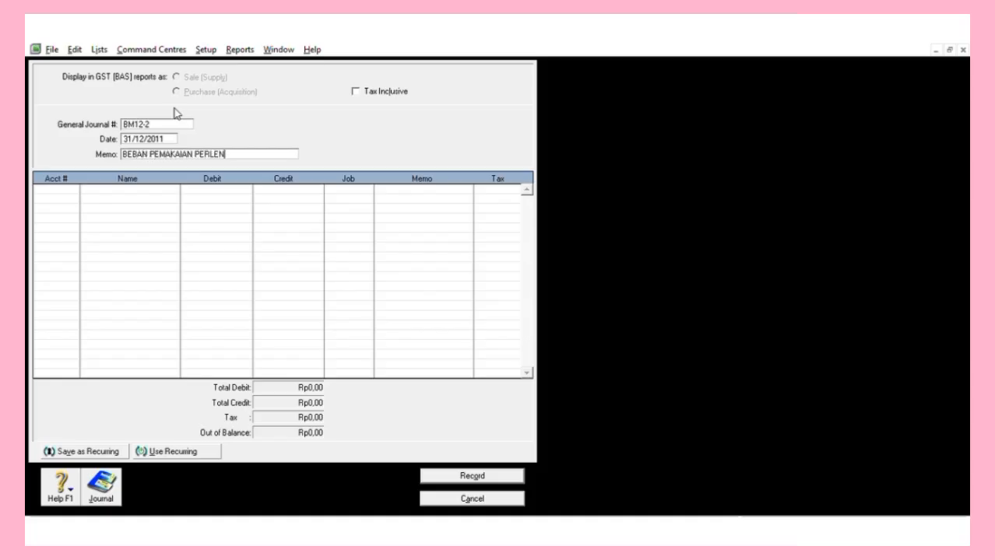
type("GKAPAN")
key("Tab")
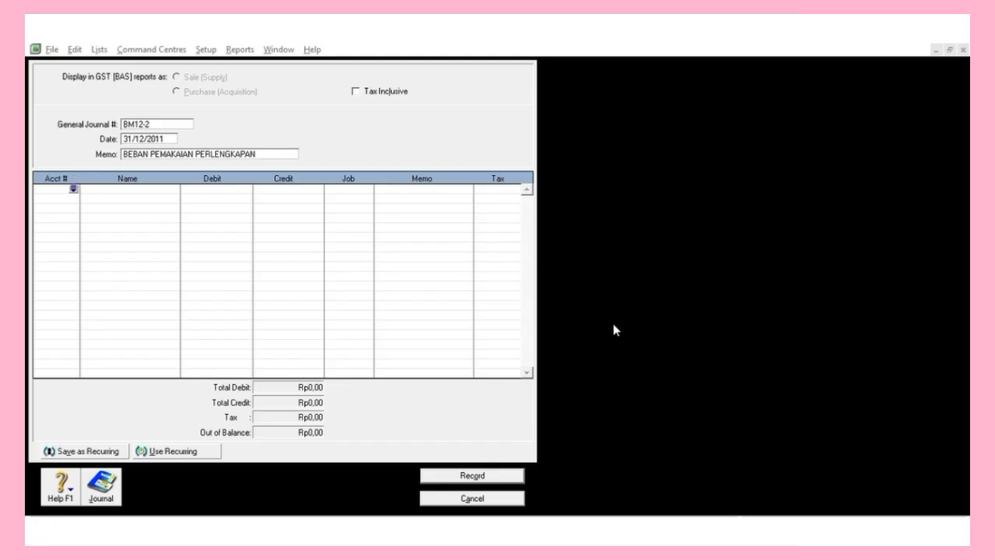
Debit 6-1200 6.650.000, credit 1-1600 STORE SUPPLIES, and record the journal.
double_click(472, 245)
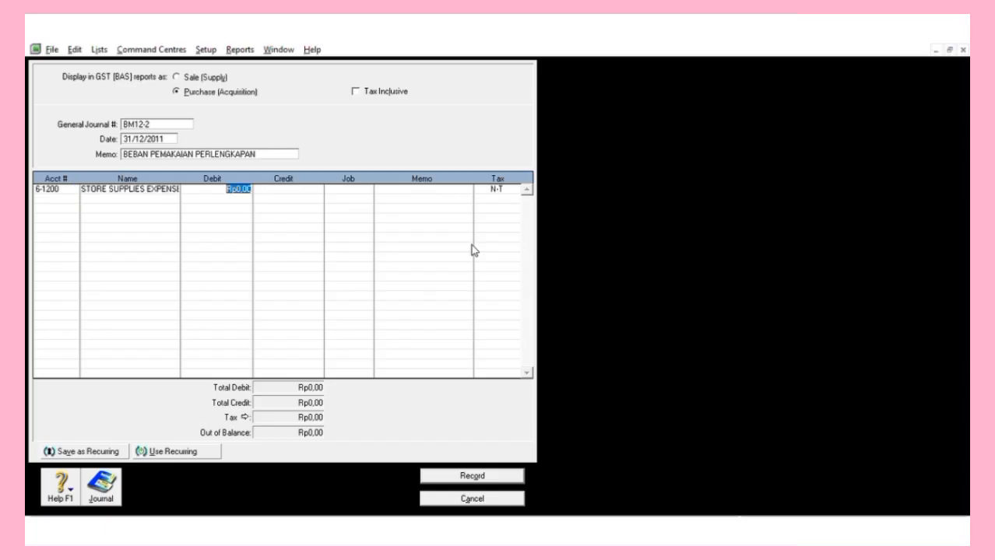
type("6650000")
key("Return")
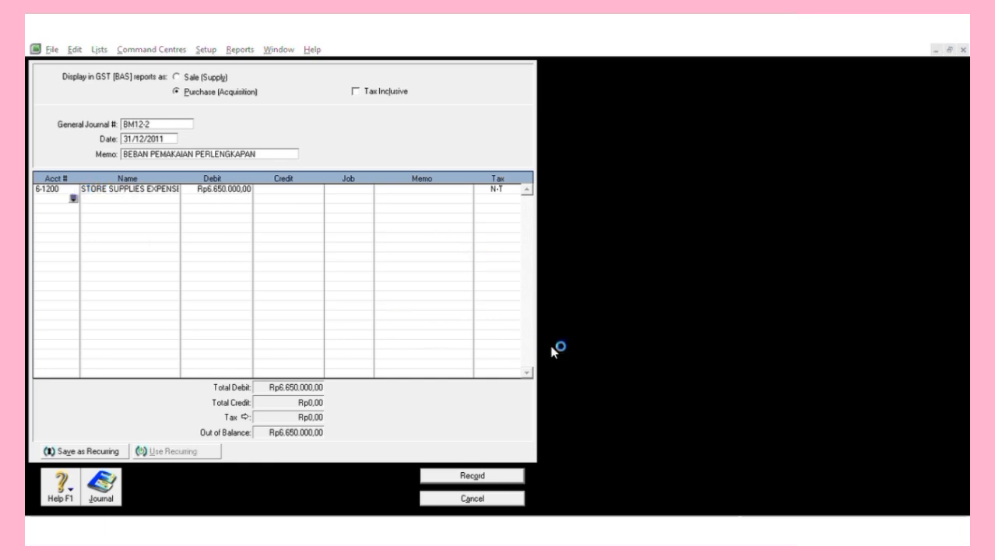
double_click(463, 309)
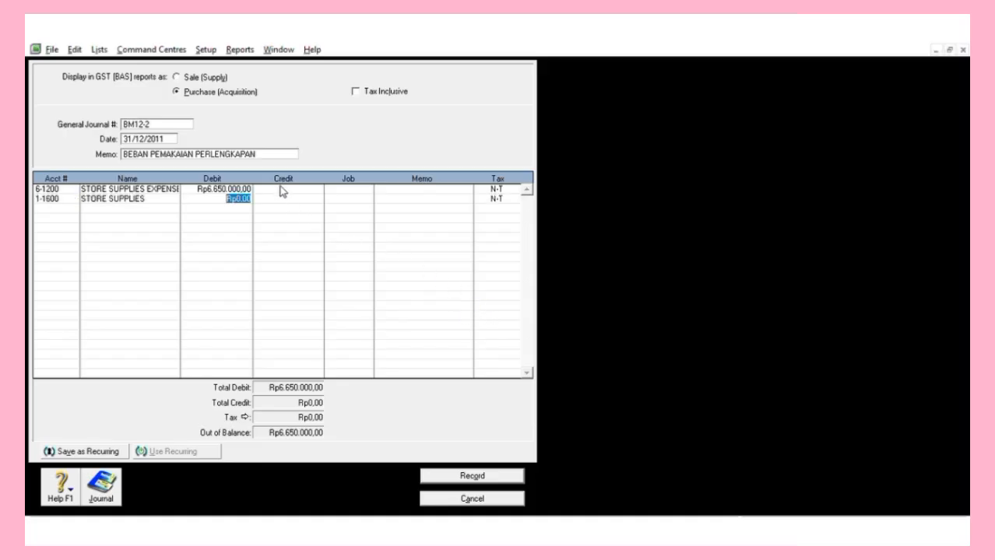
key("Tab")
key("Tab")
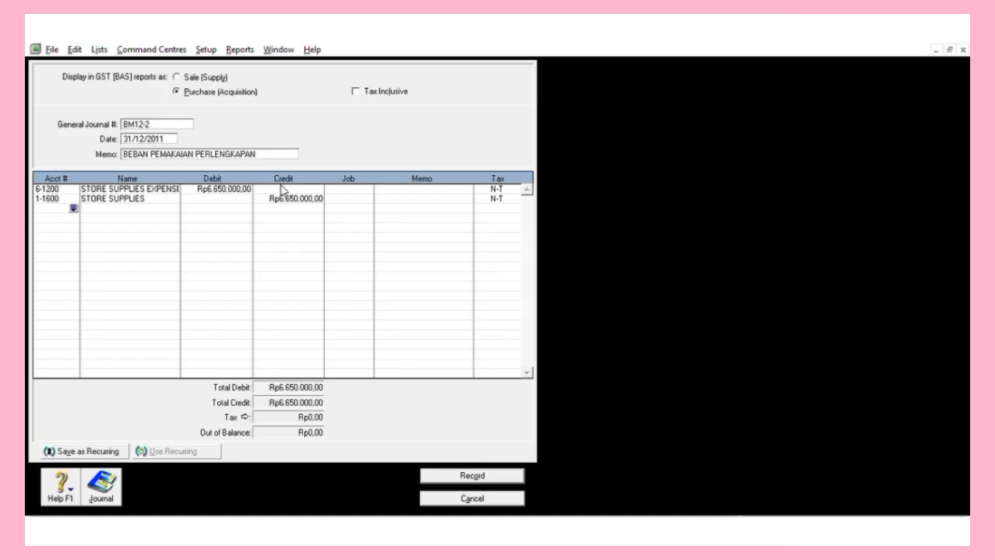
left_click(497, 470)
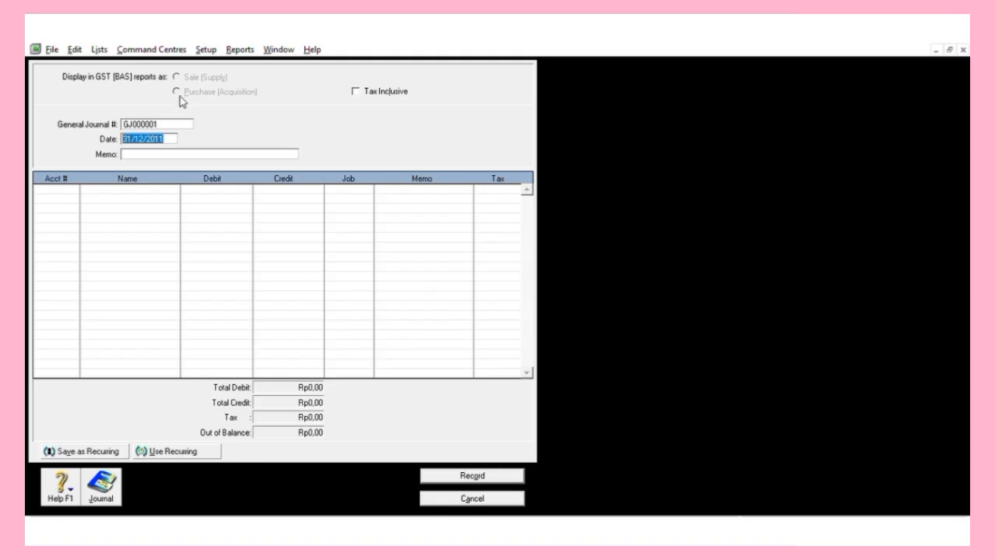
Set journal number BM12-2 with memo 'BEBAN SEWA DAN ASURANSI'.
left_click(181, 123)
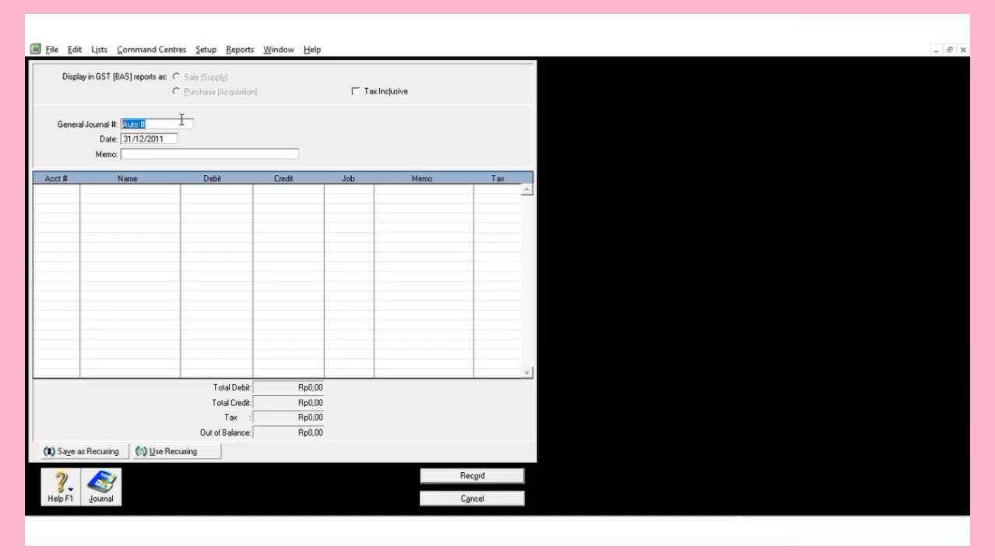
type("BM12-2")
key("Tab")
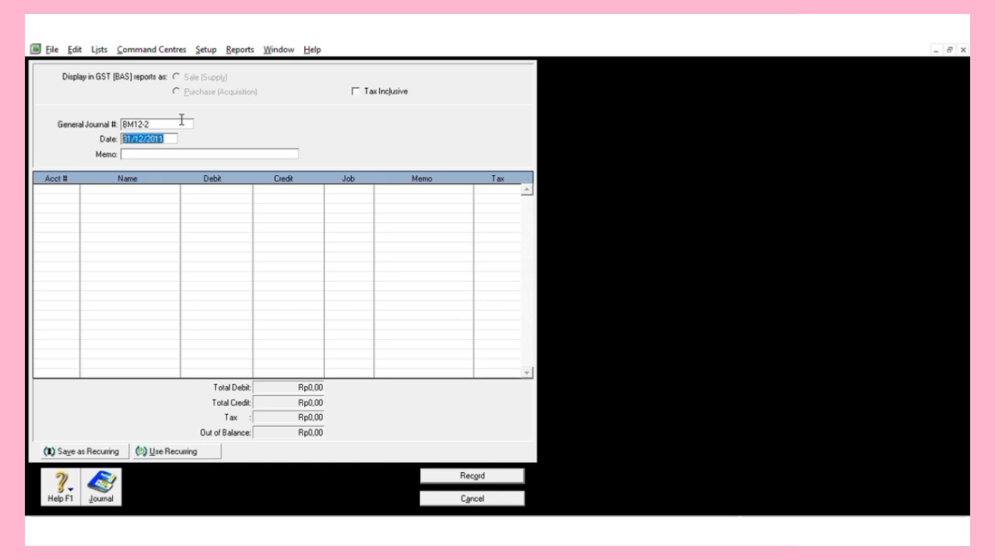
key("Tab")
type("BEBAN")
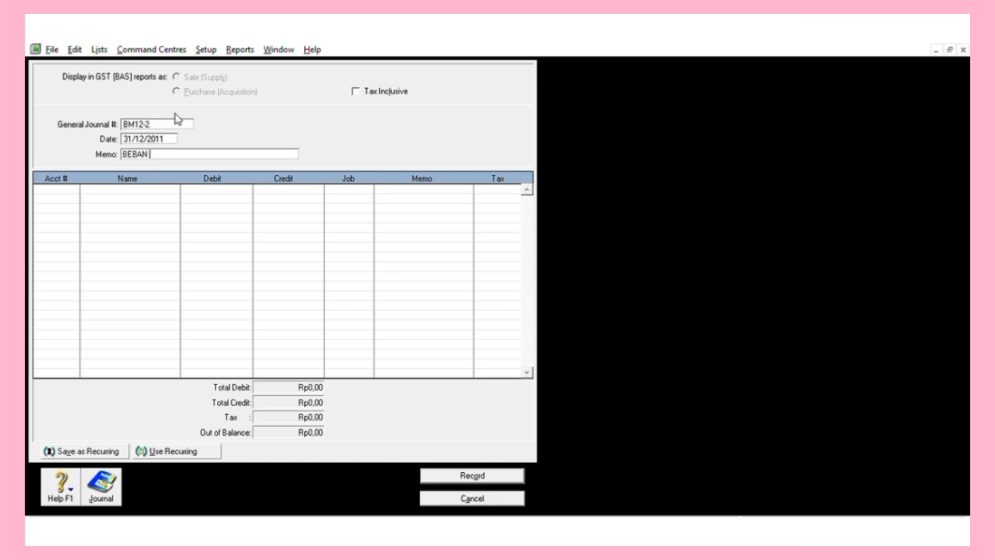
type(" SEWA DAN ASURANSI")
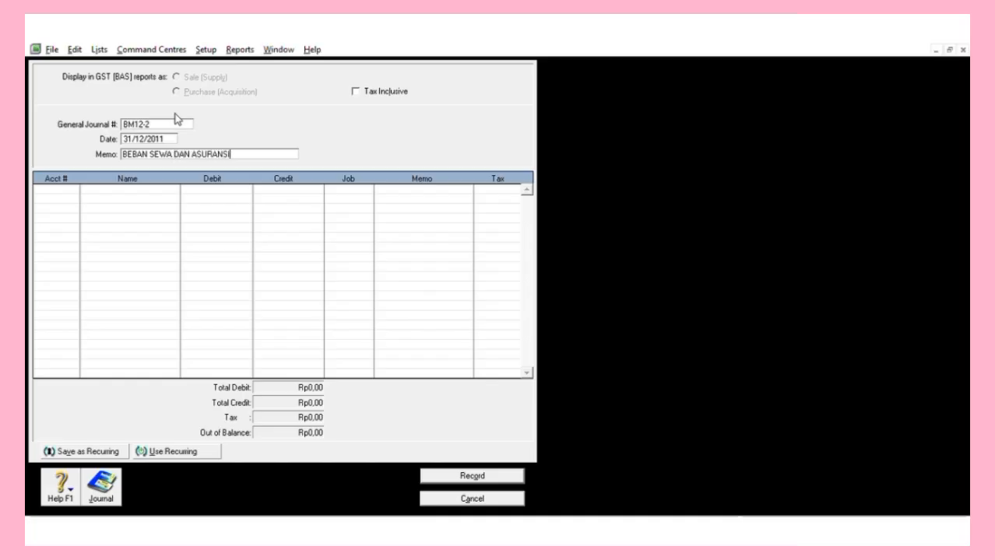
key("Tab")
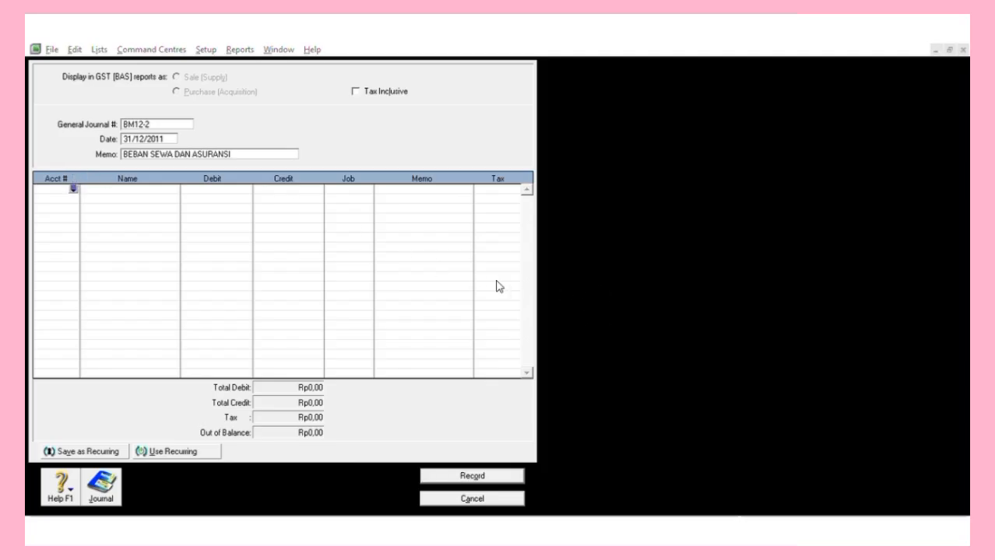
Debit 6-1600 RENT EXPENSE 3.750.000 and credit 1-1800 PREPAID RENT.
type("6-1600")
key("Tab")
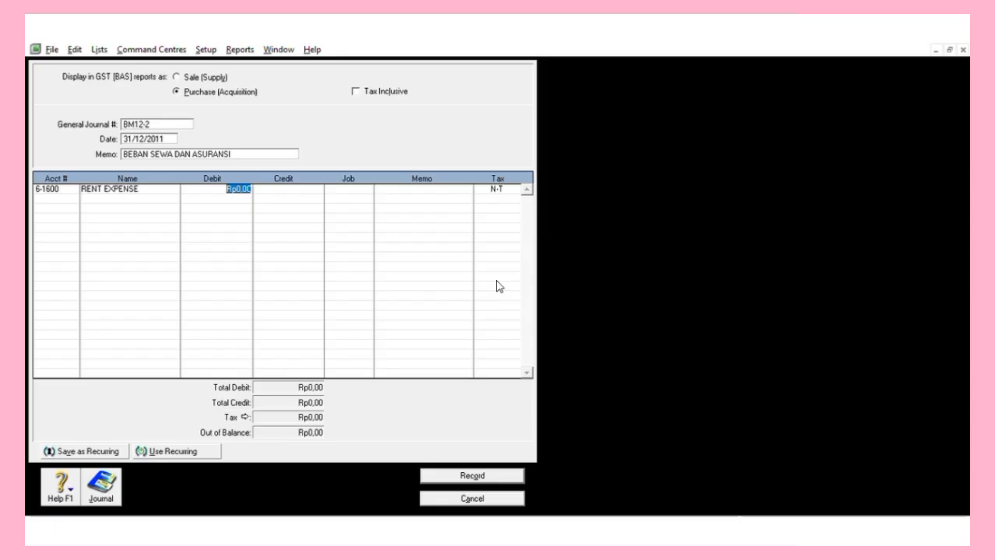
type("375000")
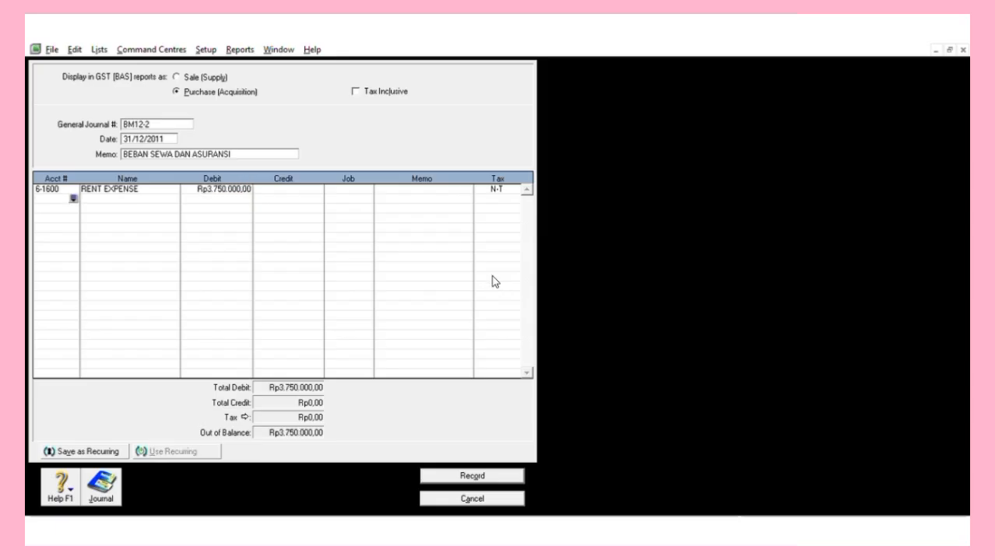
left_click(74, 197)
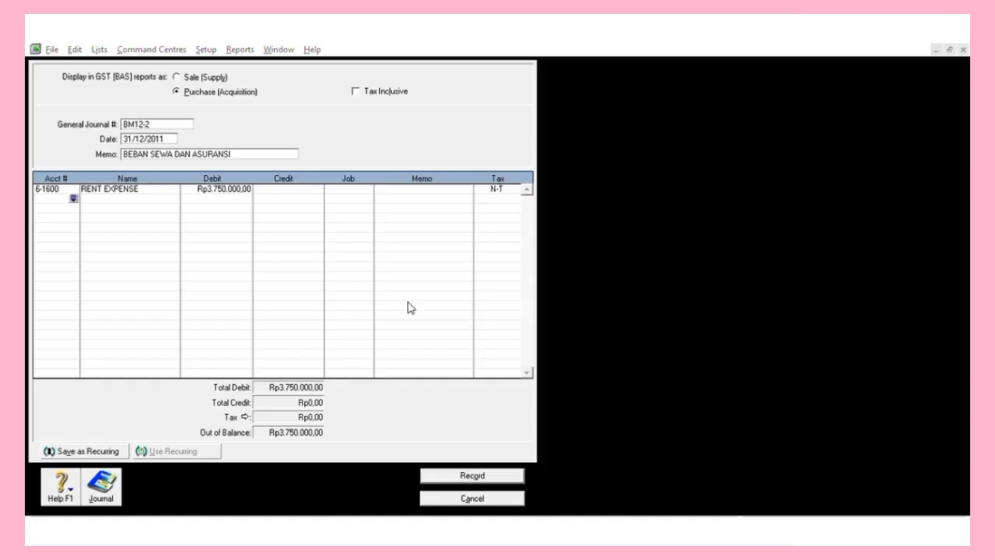
double_click(470, 320)
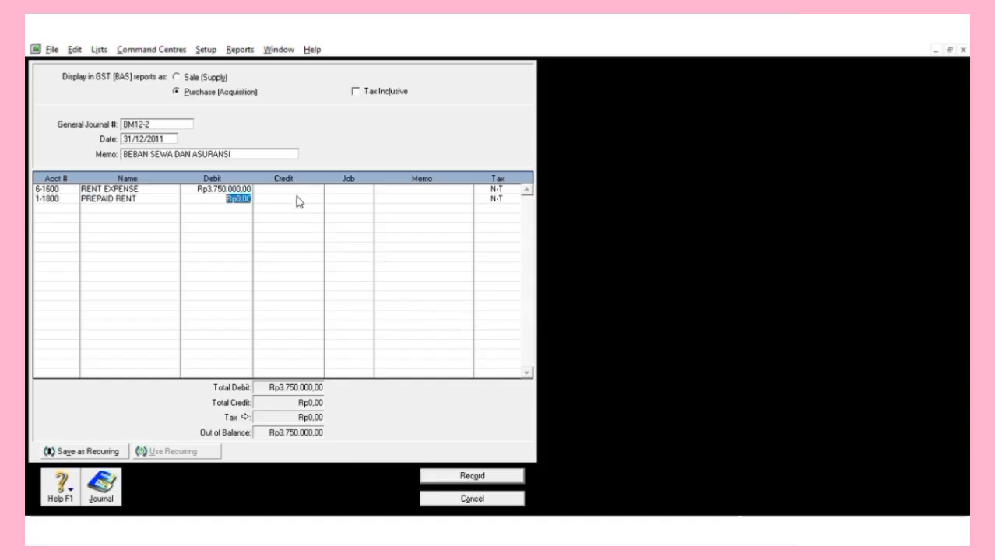
key("Tab")
key("Return")
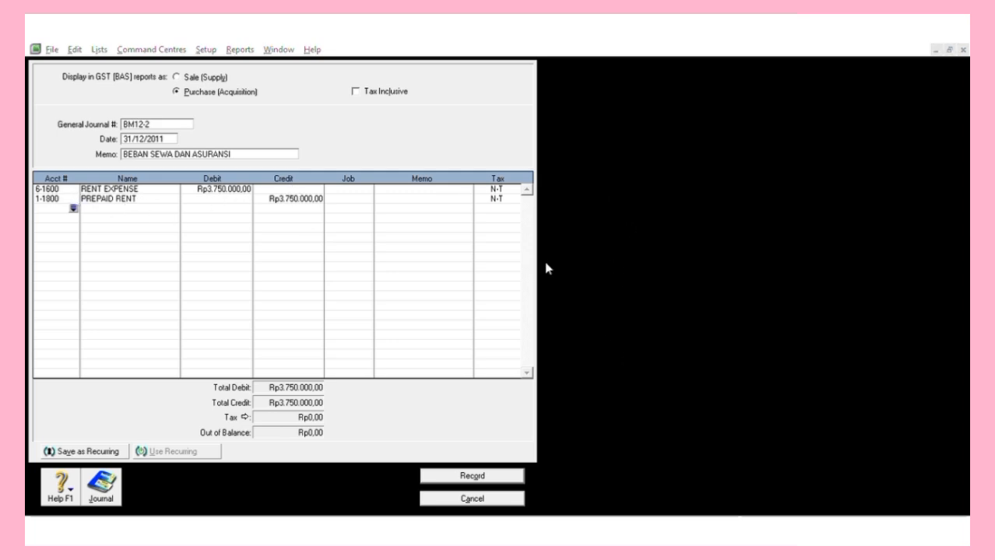
Debit 6-1500 INSURANCE EXPENSE 1.250.000, credit 1-1700 PREPAID INSURANCE, and record.
double_click(446, 274)
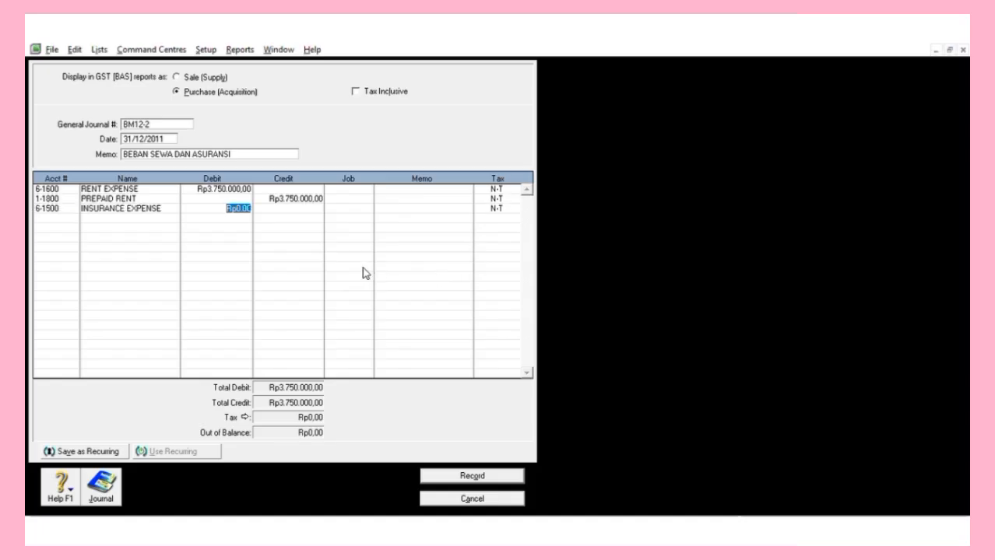
type("1.250.")
type("0000")
key("Return")
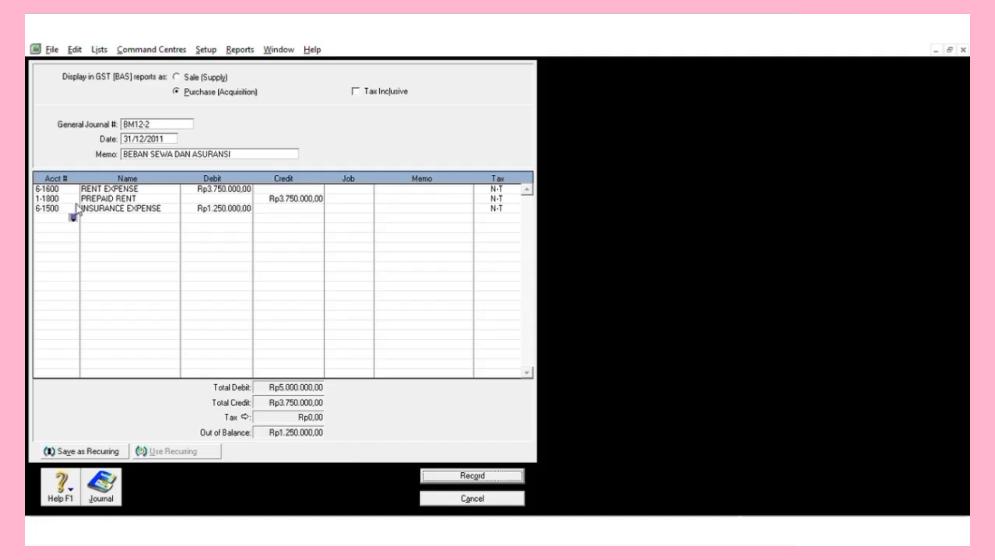
left_click(465, 311)
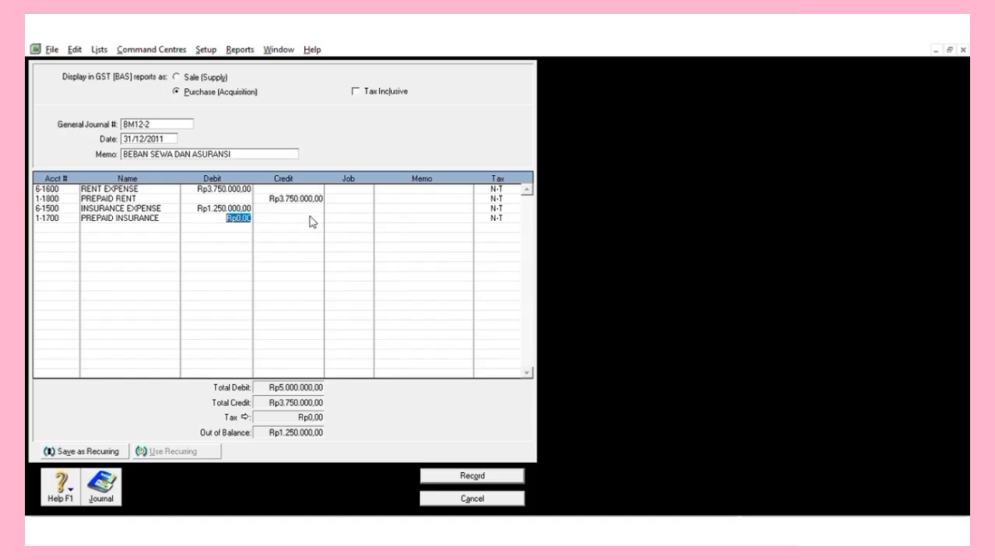
key("Tab")
key("Tab")
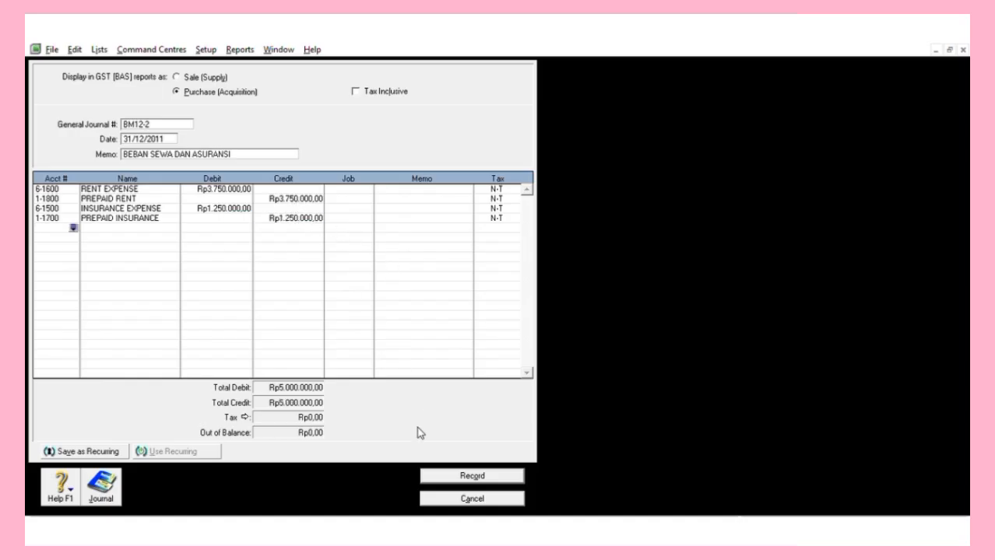
left_click(442, 469)
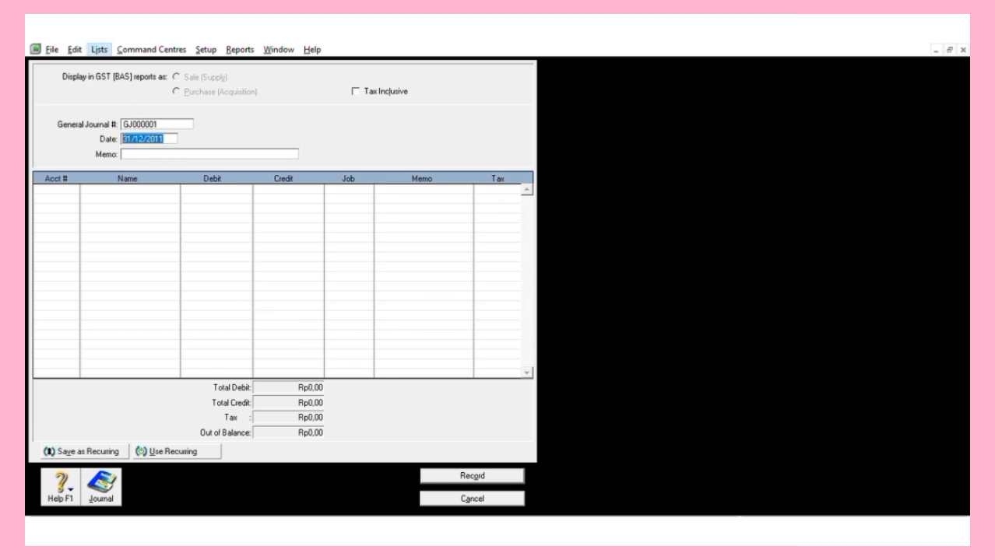
left_click(108, 48)
left_click(113, 55)
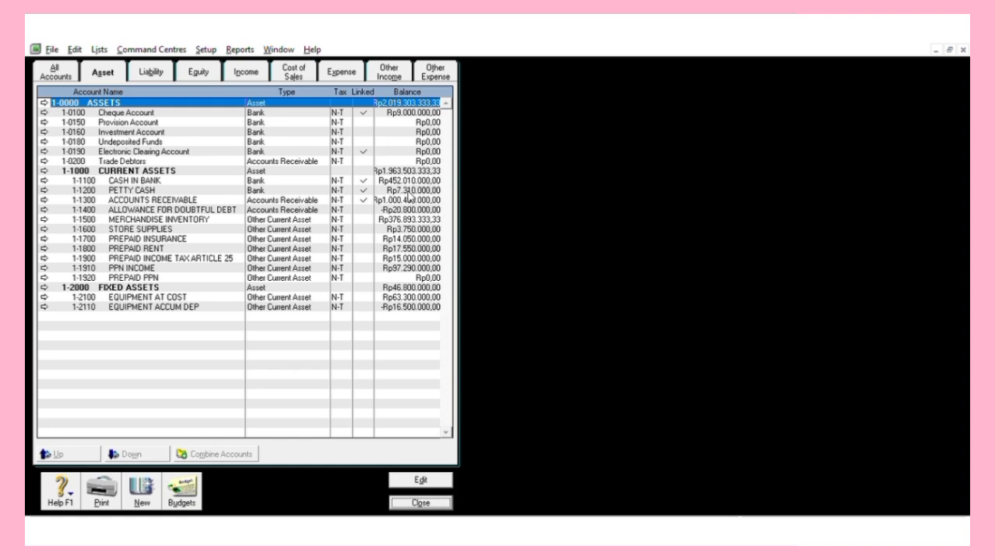
left_click(420, 502)
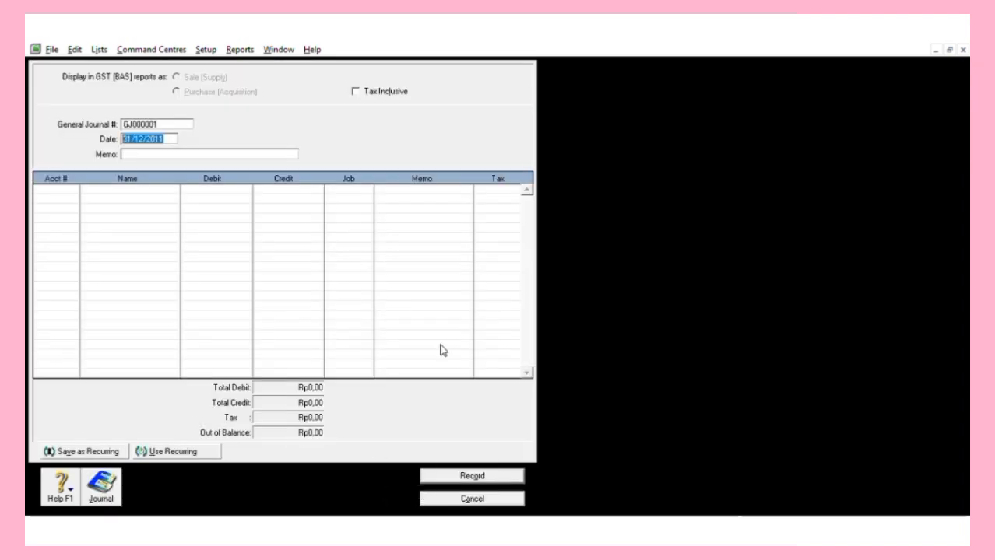
Set journal number BM12-2 with memo 'CATATAN KERUGIAN PIUTANG'.
left_click(178, 118)
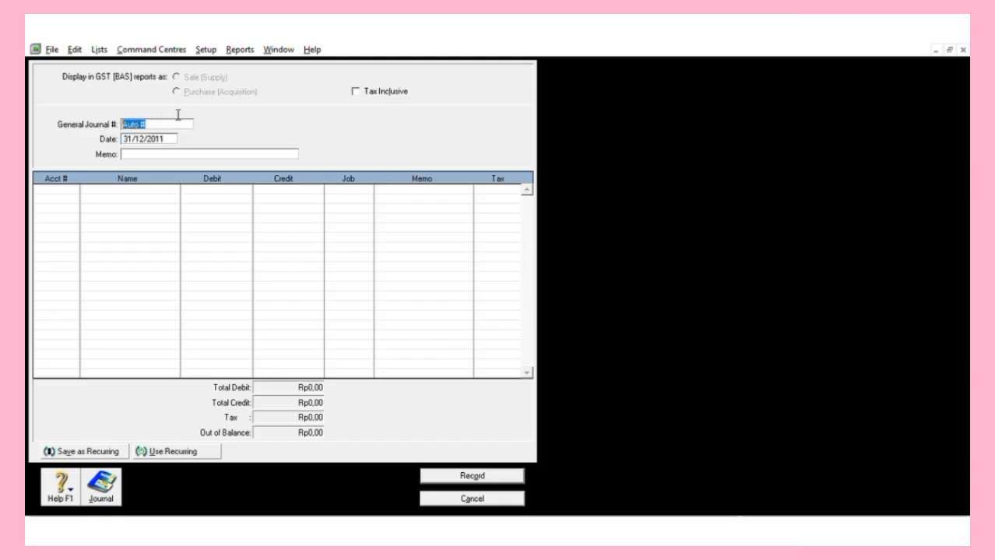
type("BM12-2")
key("Tab")
key("Tab")
type("CATTAN")
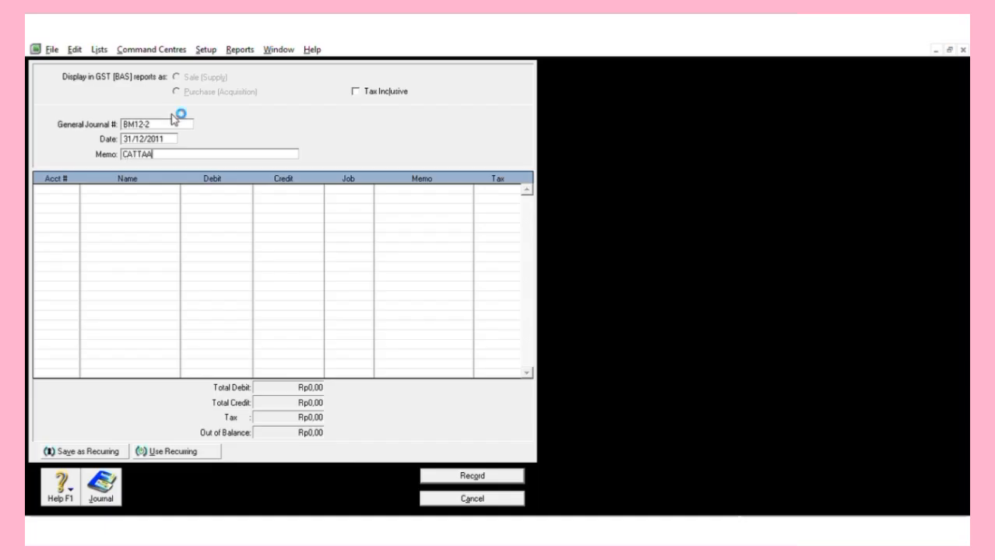
key("BackSpace")
key("BackSpace")
key("BackSpace")
type("ATAN KERUGIAN")
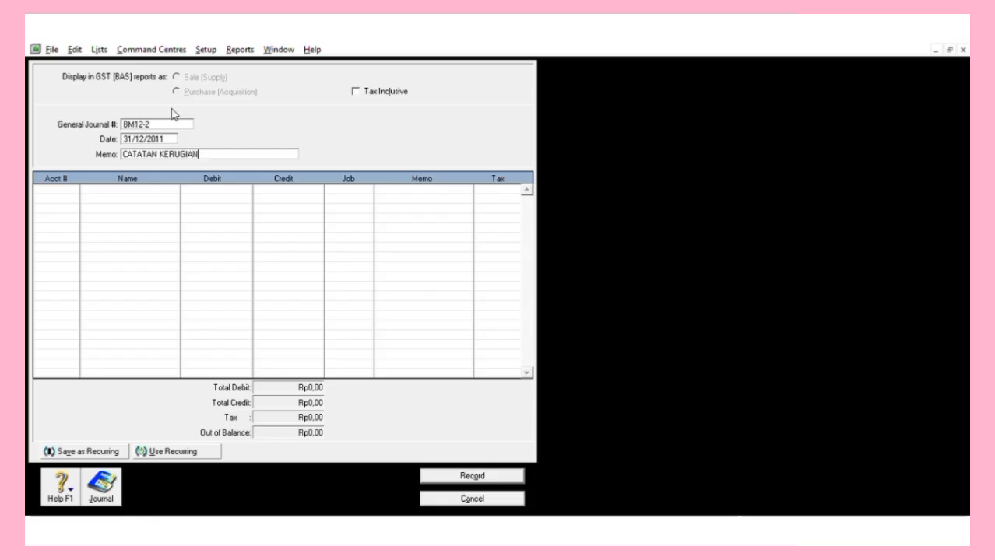
type(" PIUTANG")
key("Tab")
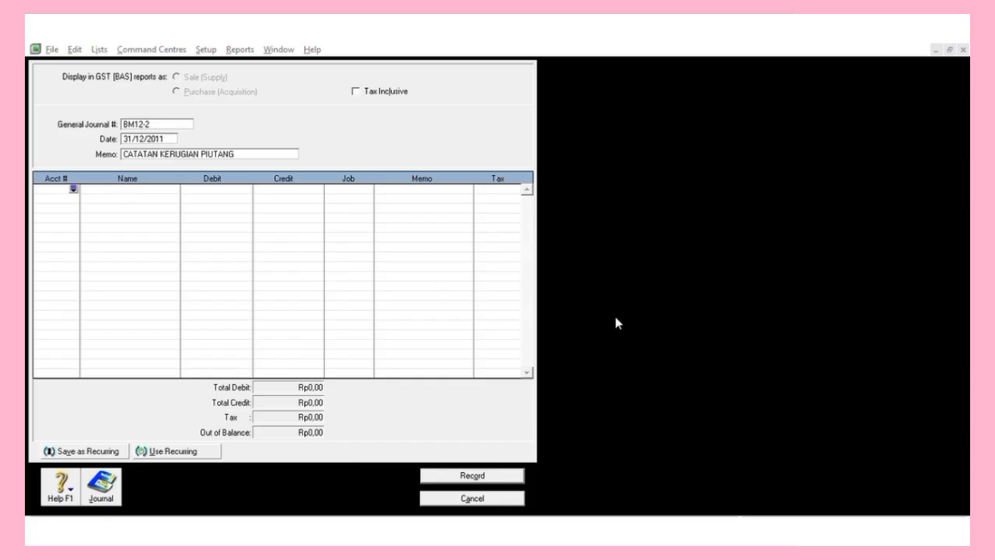
Debit 6-1300 29.222.500, credit 1-1400 allowance, and record the journal.
double_click(470, 332)
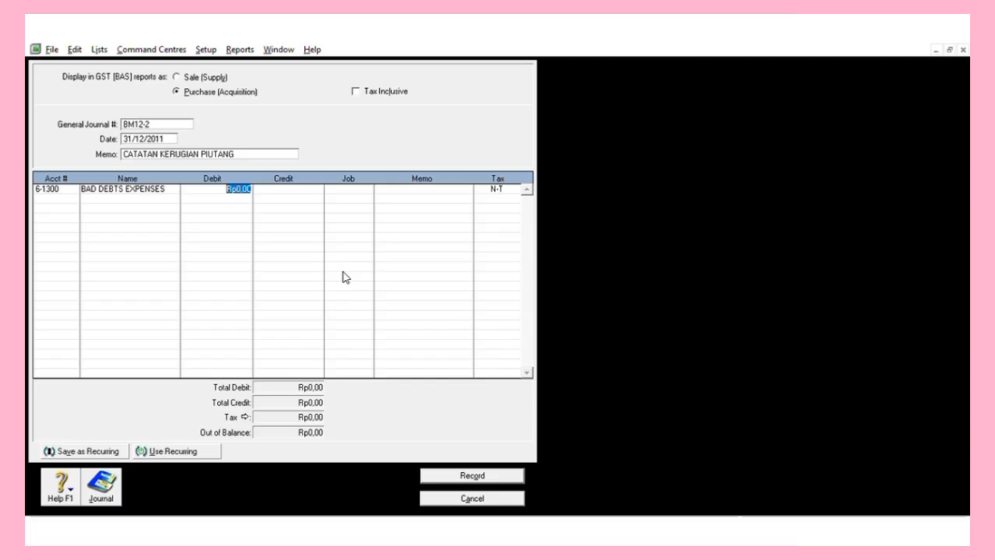
type("29.2")
type("22.")
type("500")
key("Return")
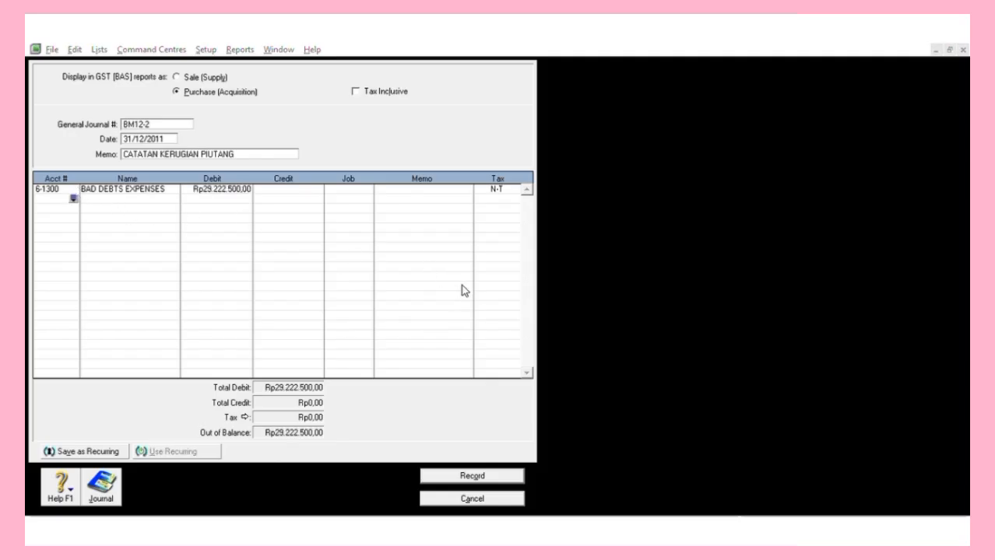
type("1-1400")
key("Return")
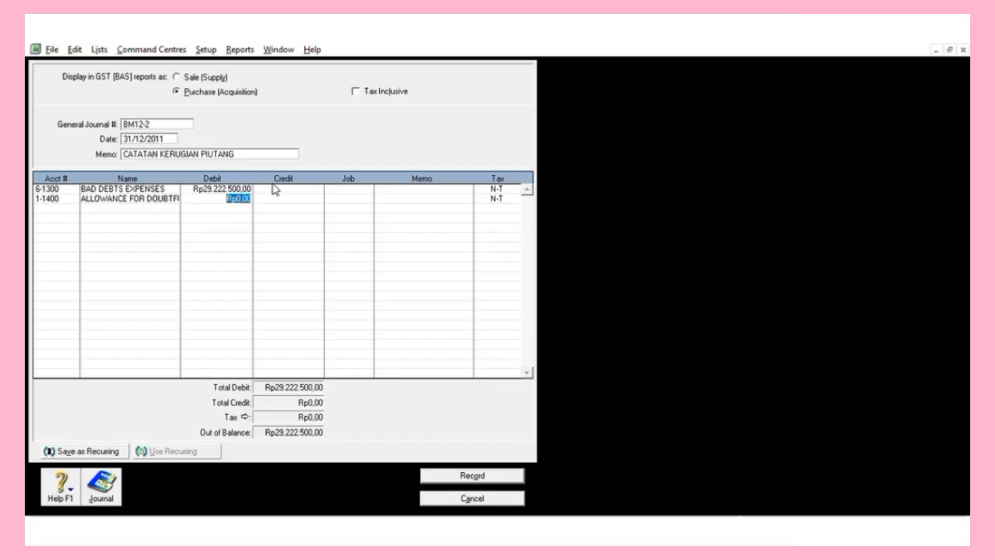
key("Tab")
key("Return")
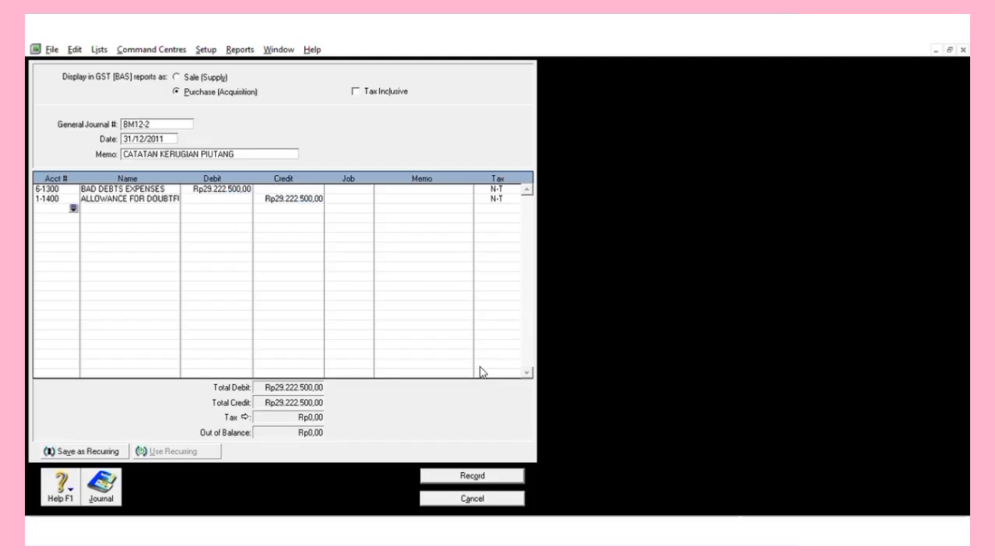
left_click(470, 472)
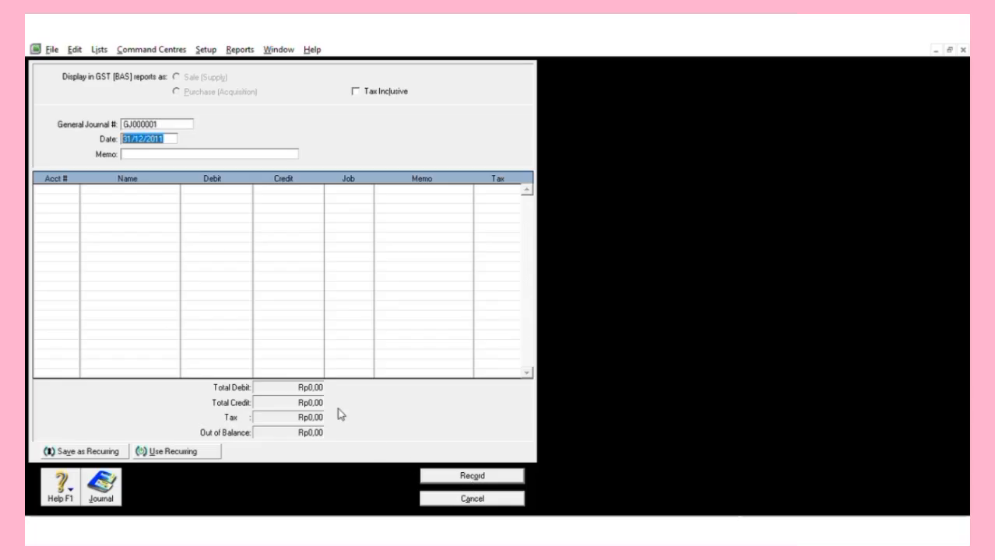
Number the general journal BM12-3 with memo 'PENYUSUTAN EQUIPMENT'.
left_click(184, 119)
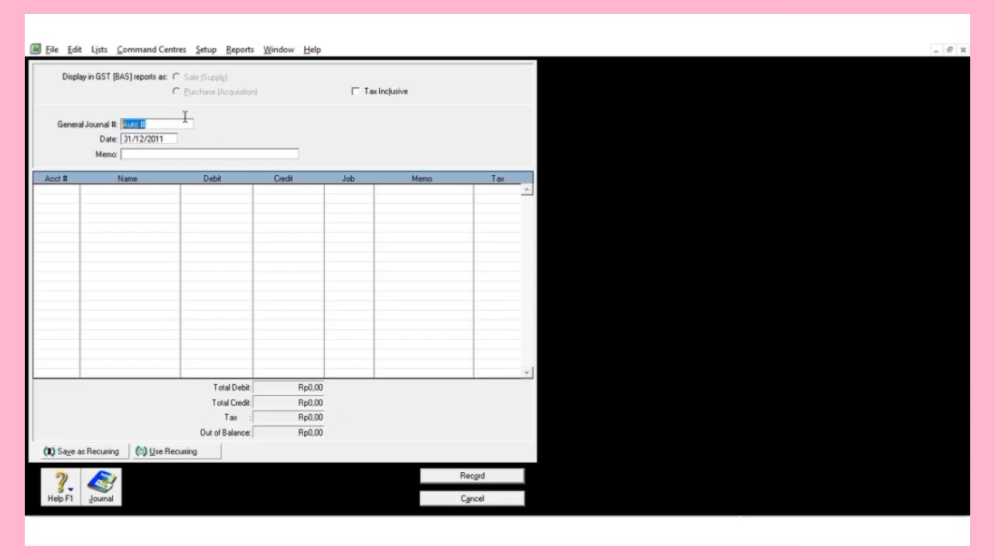
type("BM12-3")
left_click(164, 141)
key("Tab")
type("PENYUSUTAN")
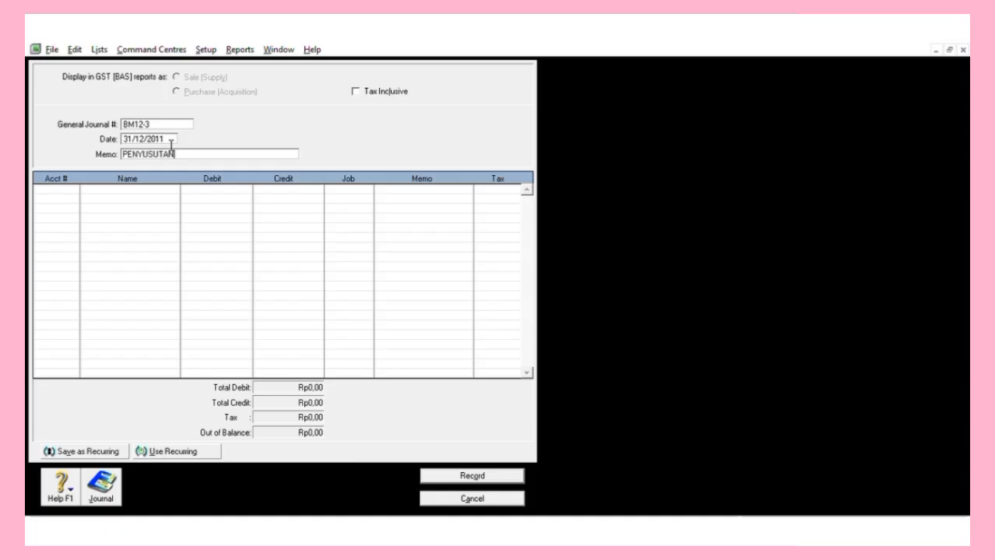
type(" EQUIP")
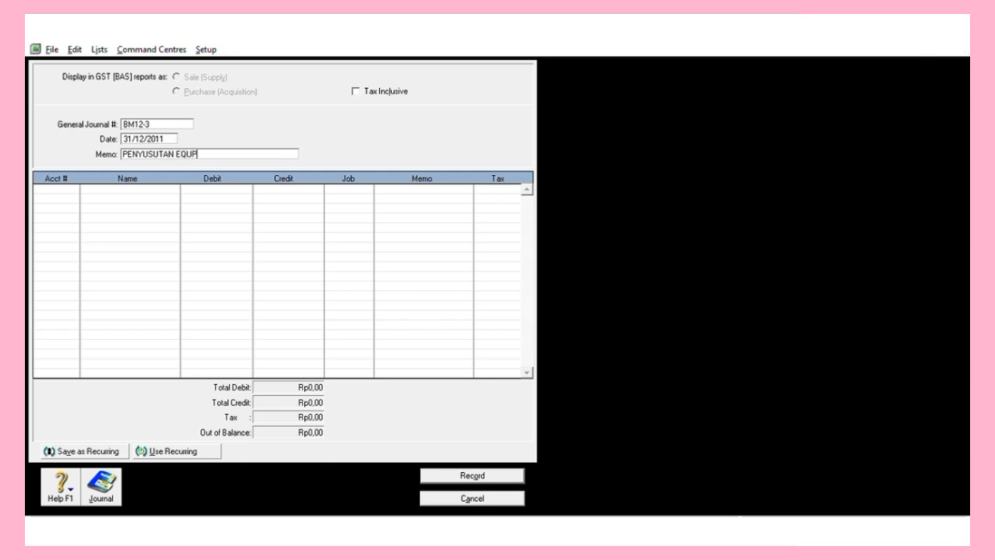
type("MENT")
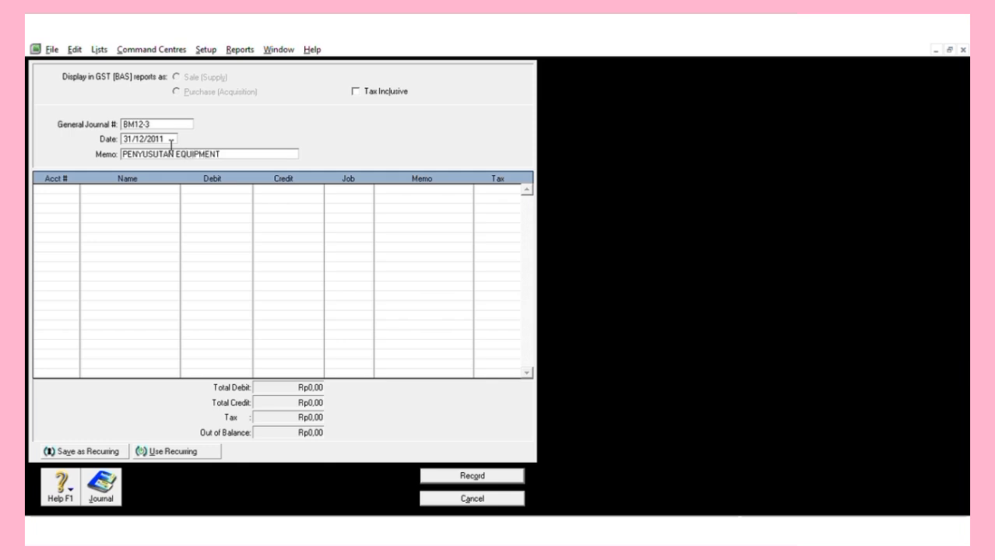
key("Tab")
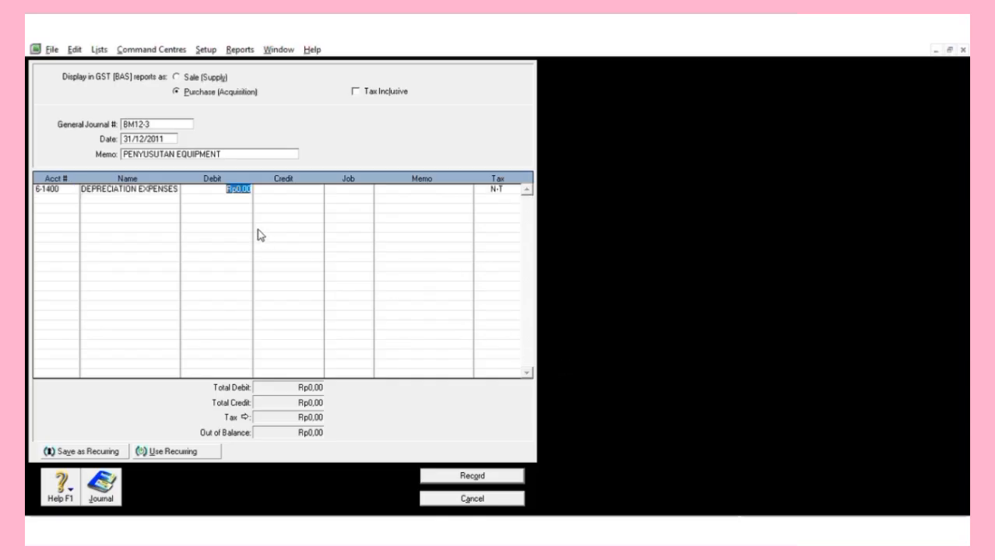
Debit depreciation Rp1.250.000 against 1-2110 EQUIPMENT ACCUM DEP, then start a WAGES & SALARIES line.
type("1250000")
key("Return")
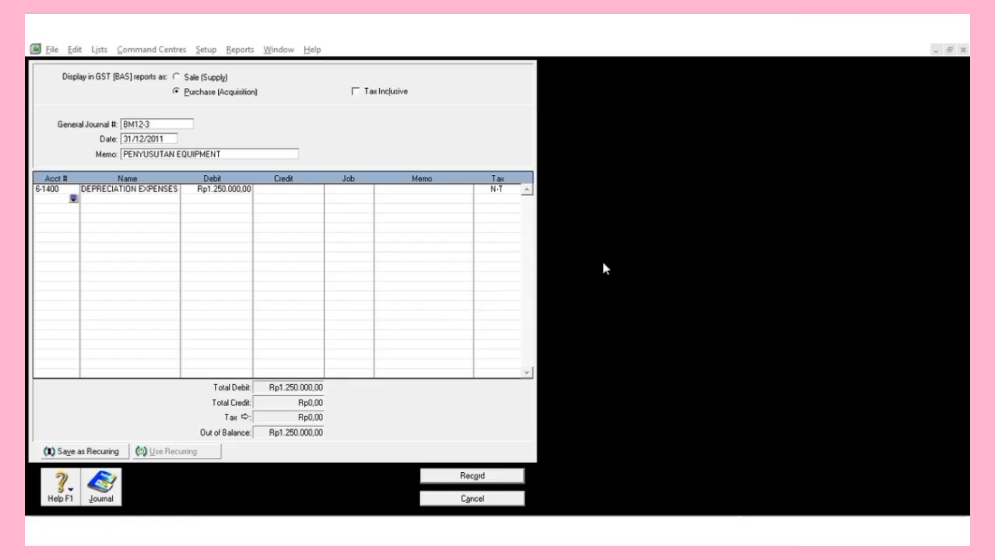
double_click(475, 217)
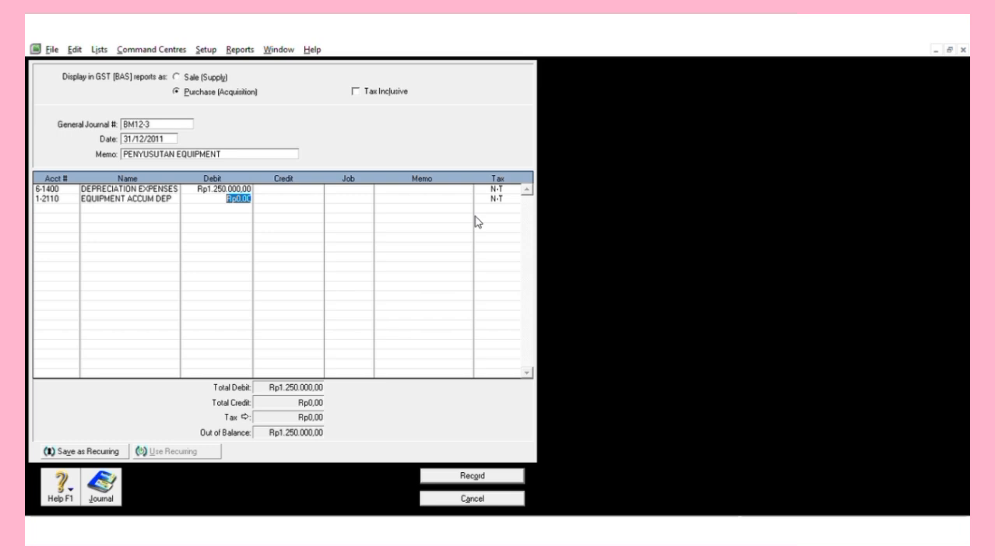
left_click(320, 193)
key("Return")
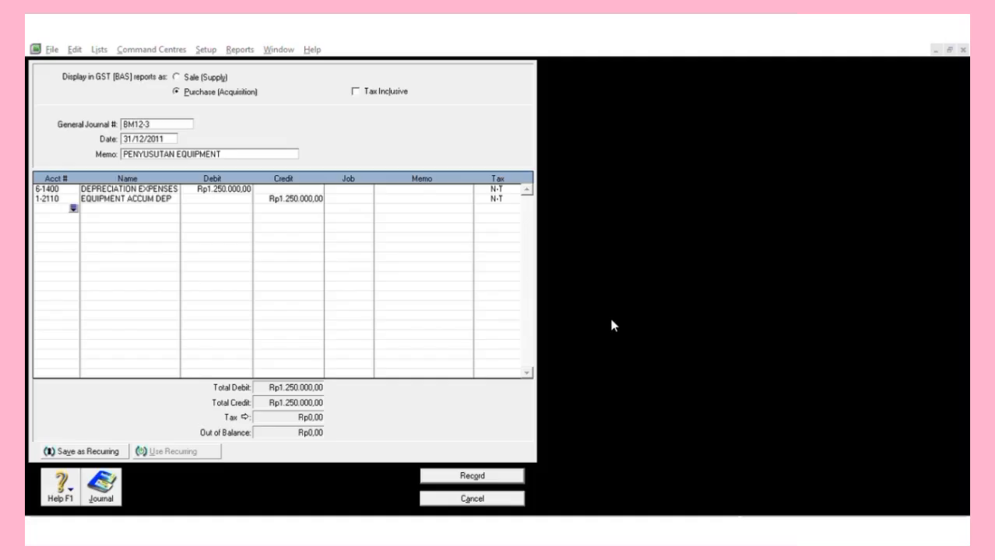
double_click(446, 293)
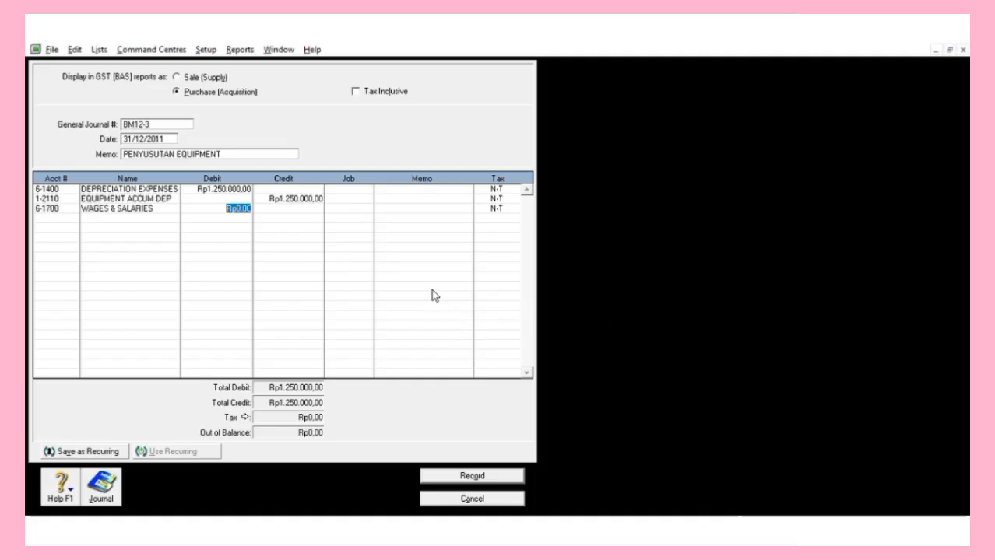
Debit WAGES & SALARIES Rp3.500.000, fixing the mistyped amount, and credit EXPENSE PAYABLE.
type("35000000")
key("Return")
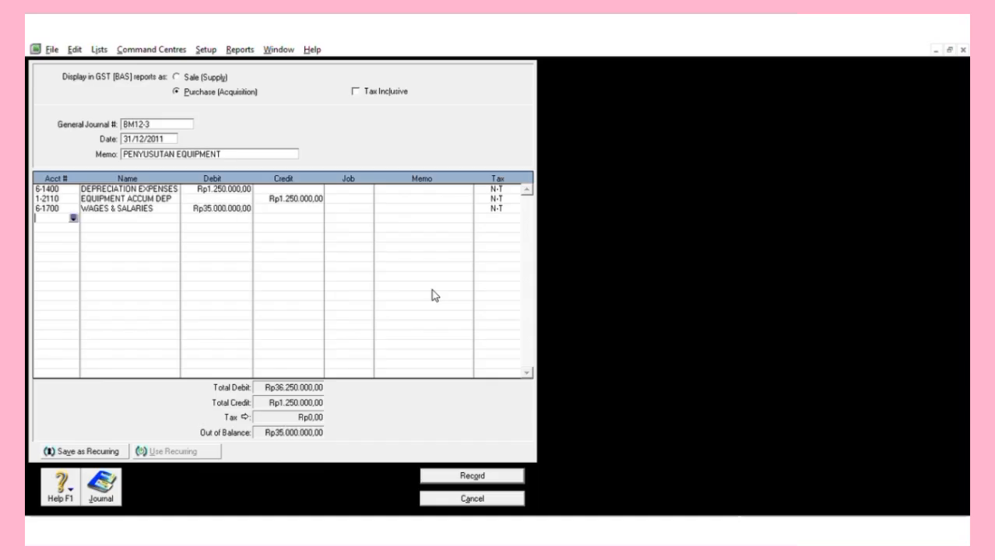
left_click(246, 206)
type("3.500.00")
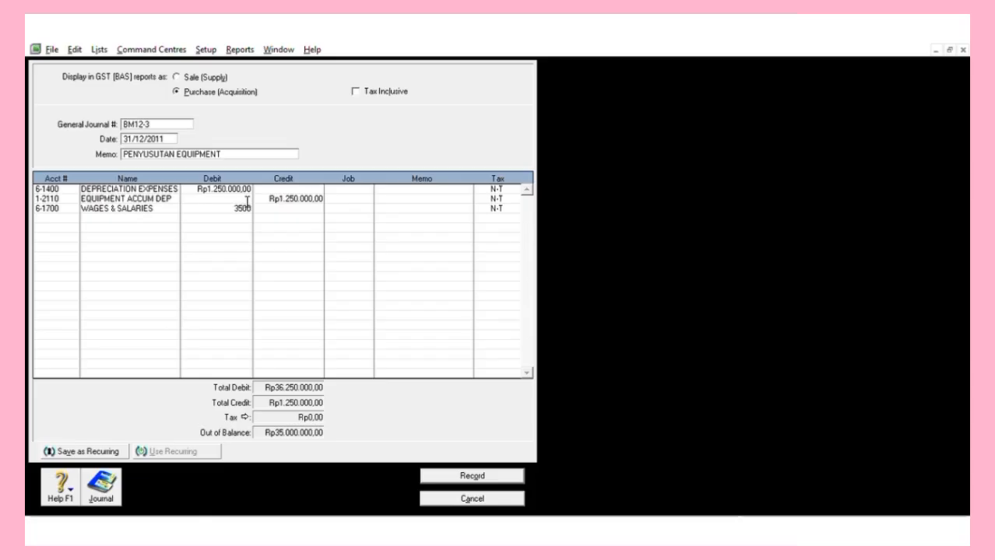
type("000")
key("Return")
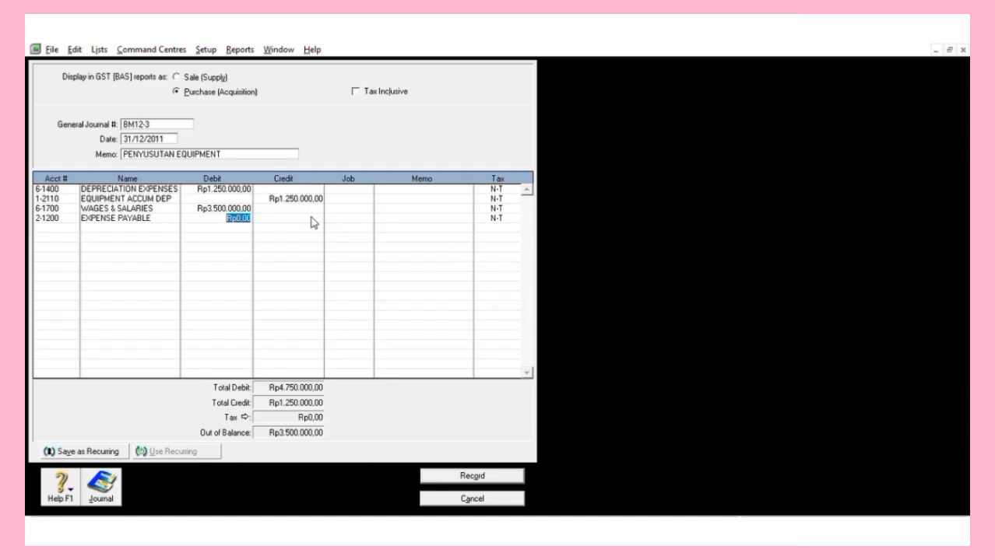
key("Tab")
key("Return")
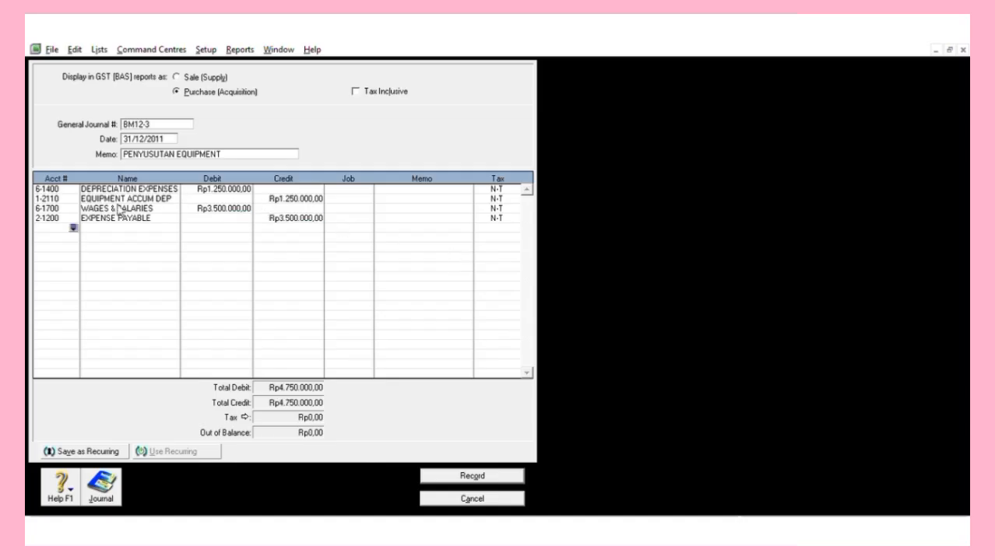
Add a Rp2.500.000 TELEPH & ELECT EXPENSE debit against 2-1200 EXPENSE PAYABLE and record BM12-3.
left_click(74, 225)
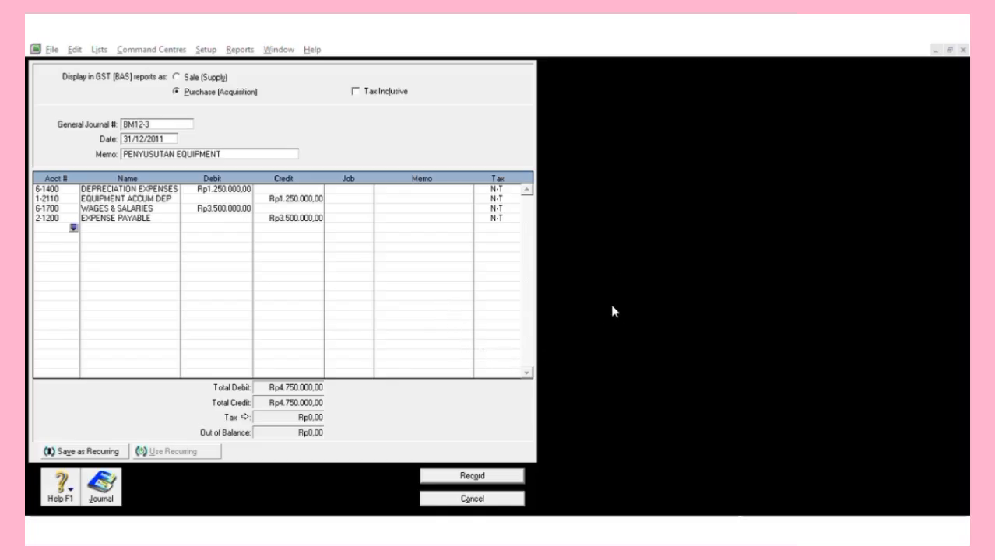
double_click(469, 234)
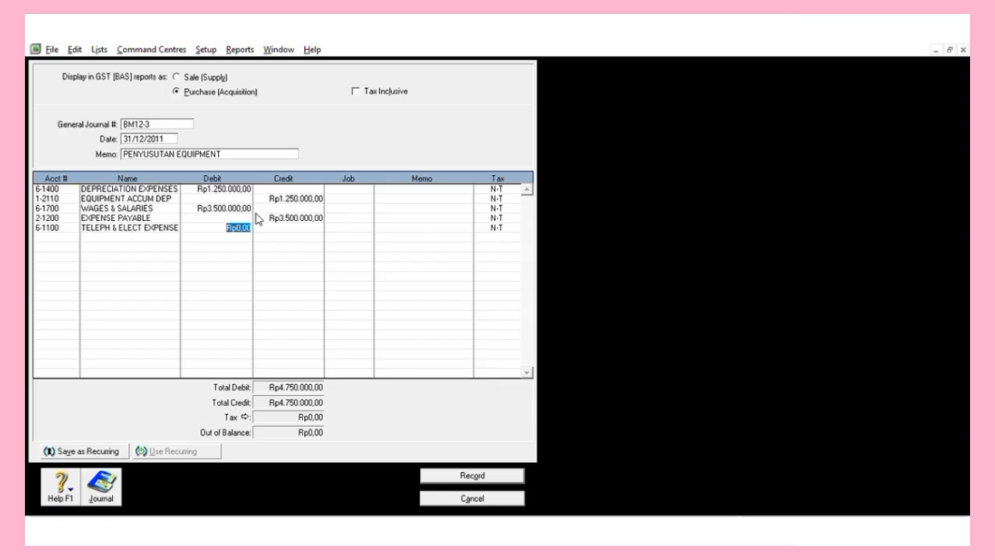
type("2.5")
type("00.000")
key("Return")
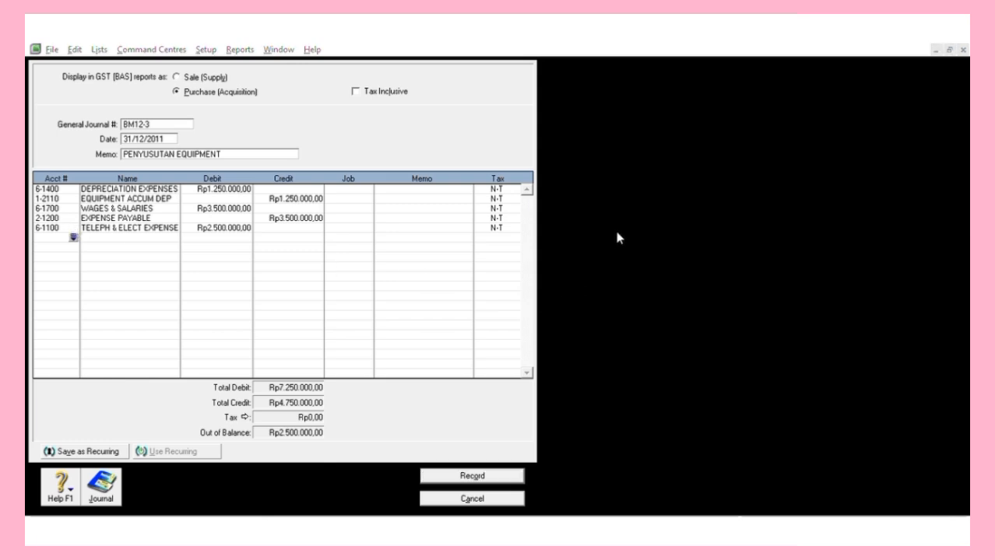
type("21200")
key("Tab")
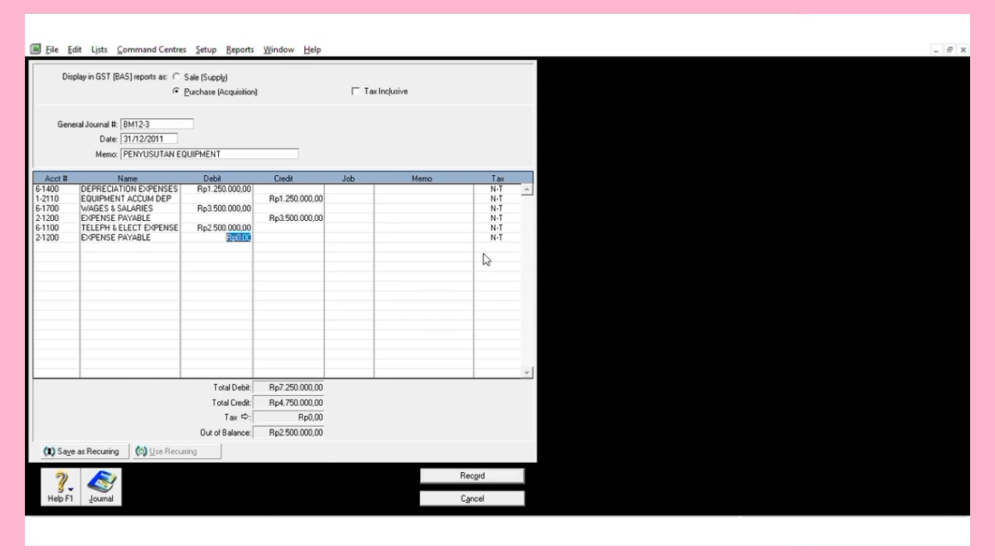
key("Tab")
key("Tab")
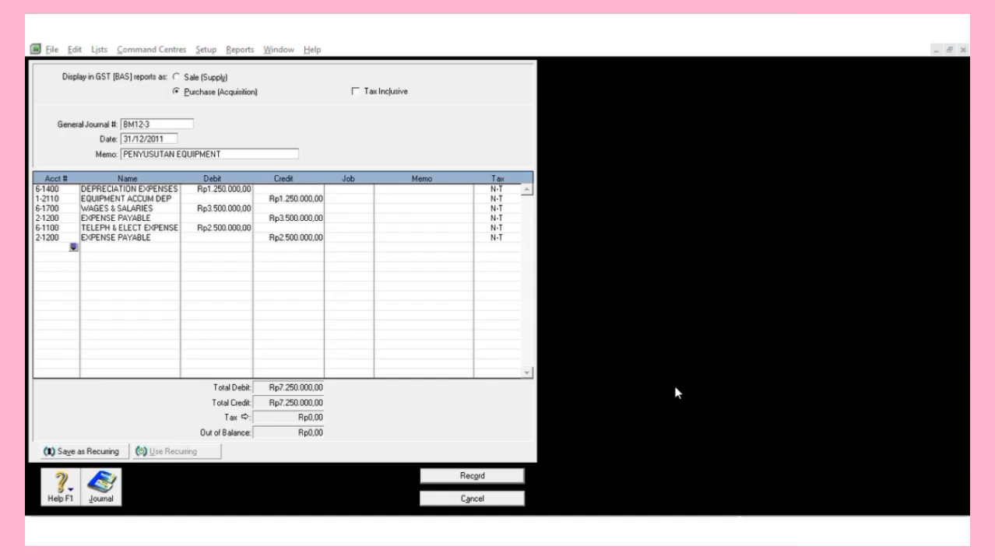
left_click(495, 472)
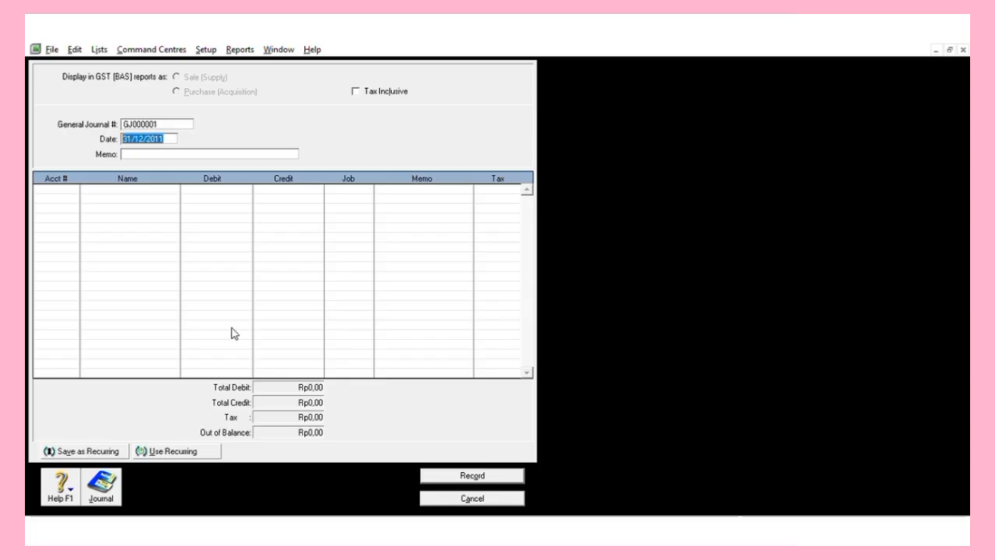
left_click(99, 49)
left_click(123, 60)
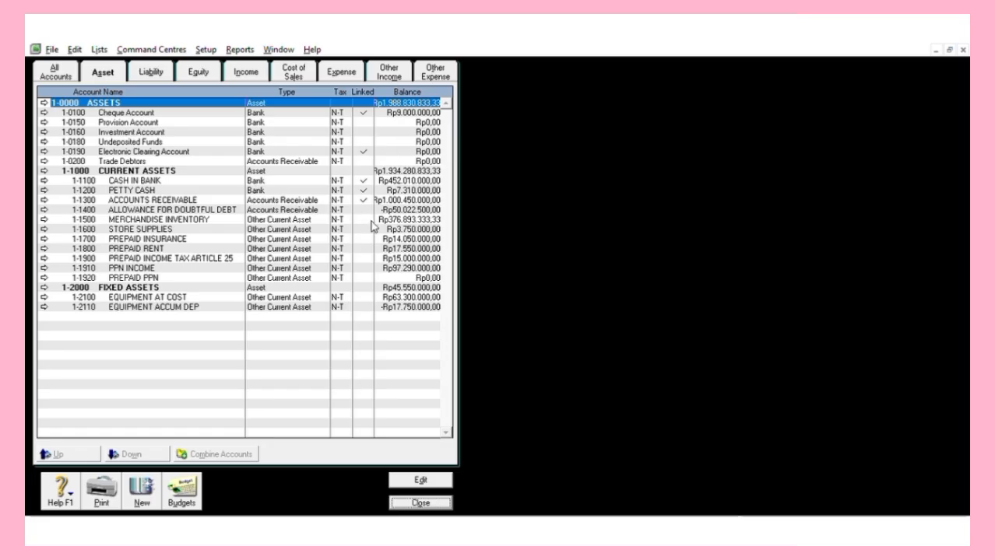
left_click(154, 64)
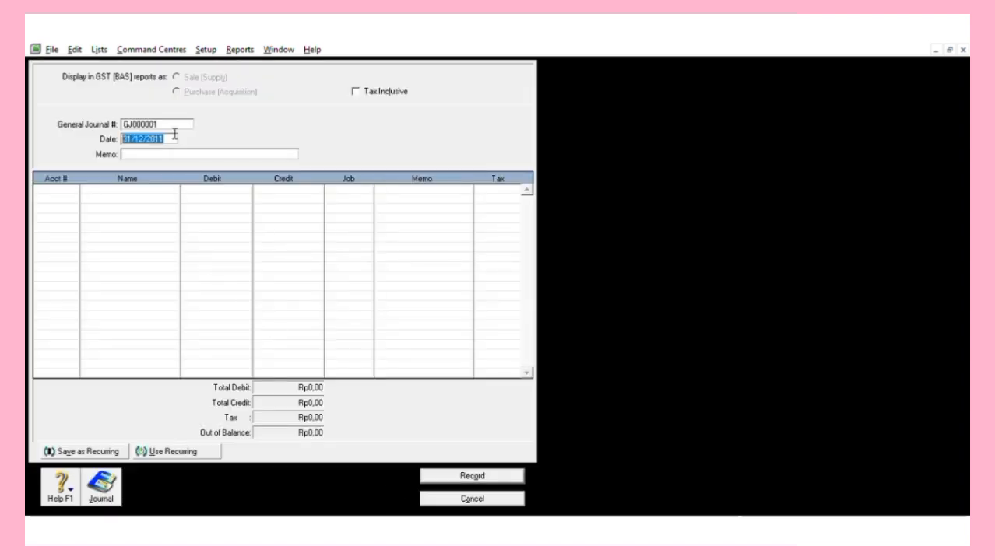
left_click(177, 123)
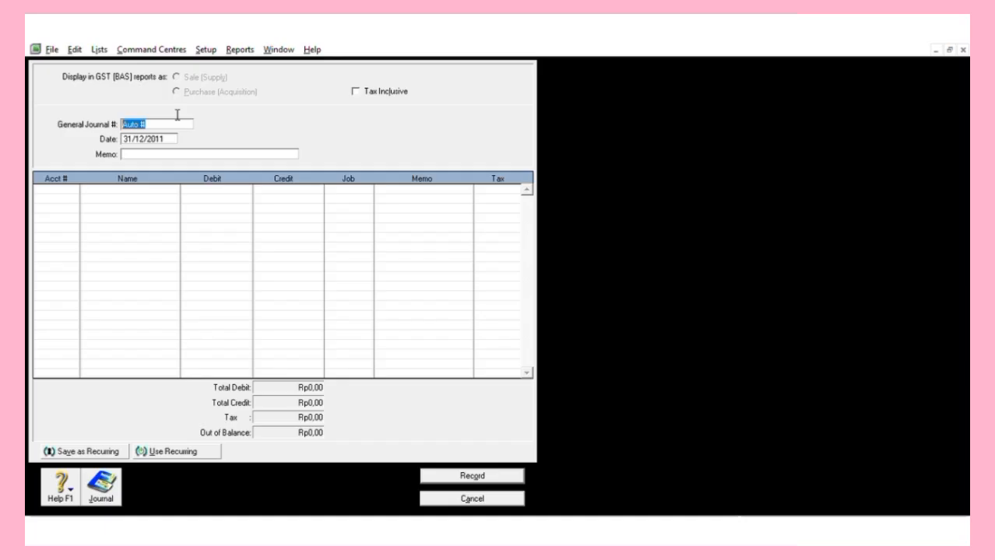
Enter journal number BM12-4 and memo 'PERHITUNGAN PPN', ready for the first account line.
type("BM12-4")
key("Tab")
key("Tab")
type("PERHITUNGAN")
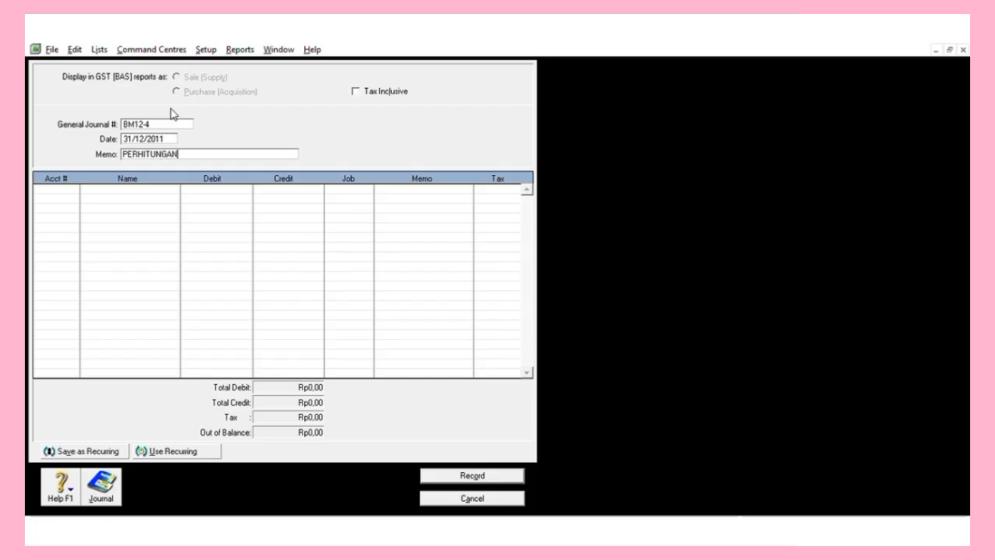
type(" PPN")
key("Tab")
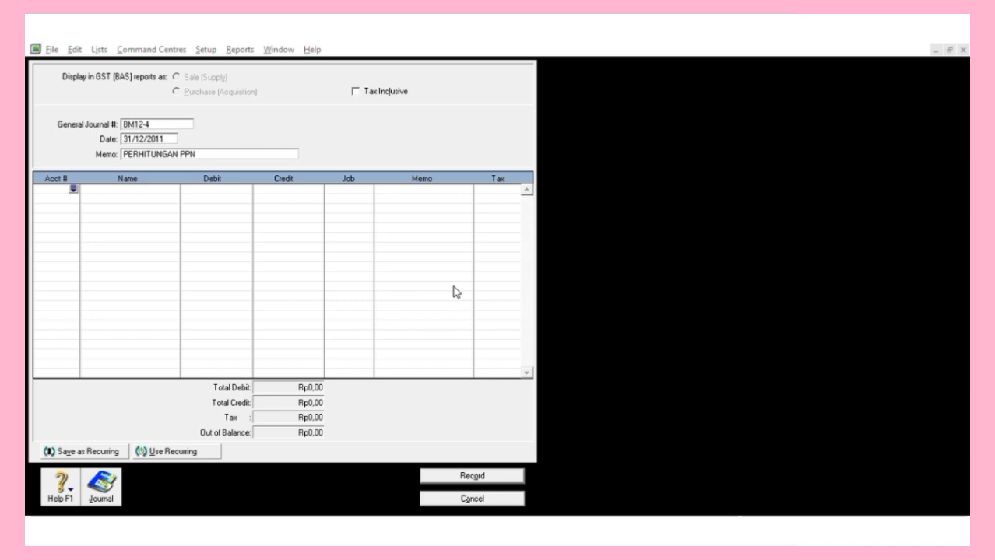
Debit 2-1500 PPN OUTCOME Rp141.900.000, replacing the 14.190.000 typo, and add 1-1910 PPN INCOME on line two.
left_click(557, 354)
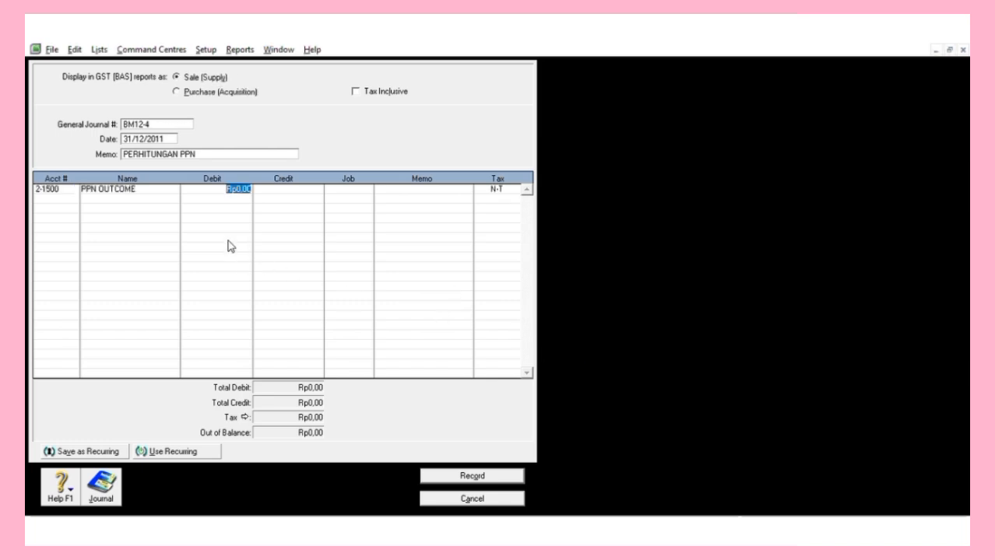
type("14.190.")
type("0000")
key("Return")
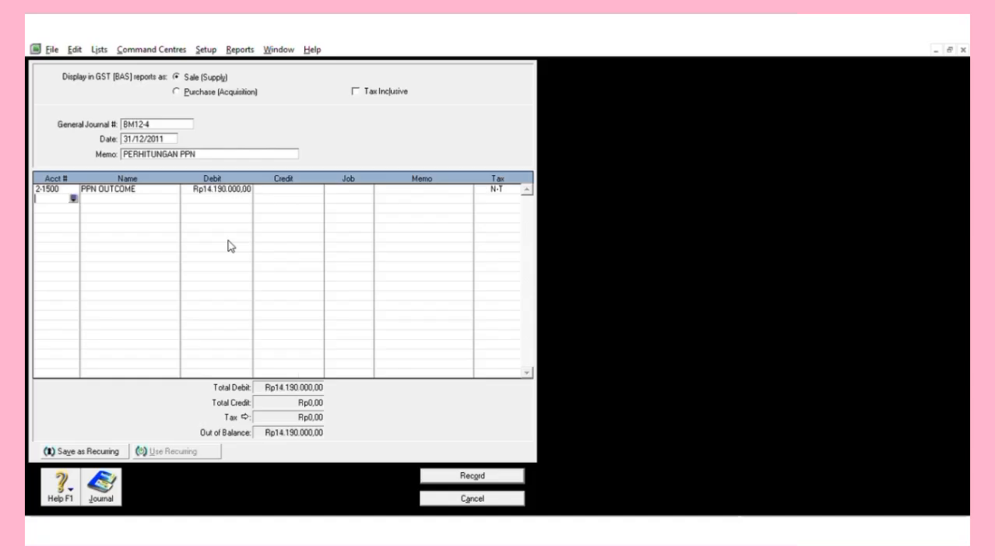
left_click(217, 188)
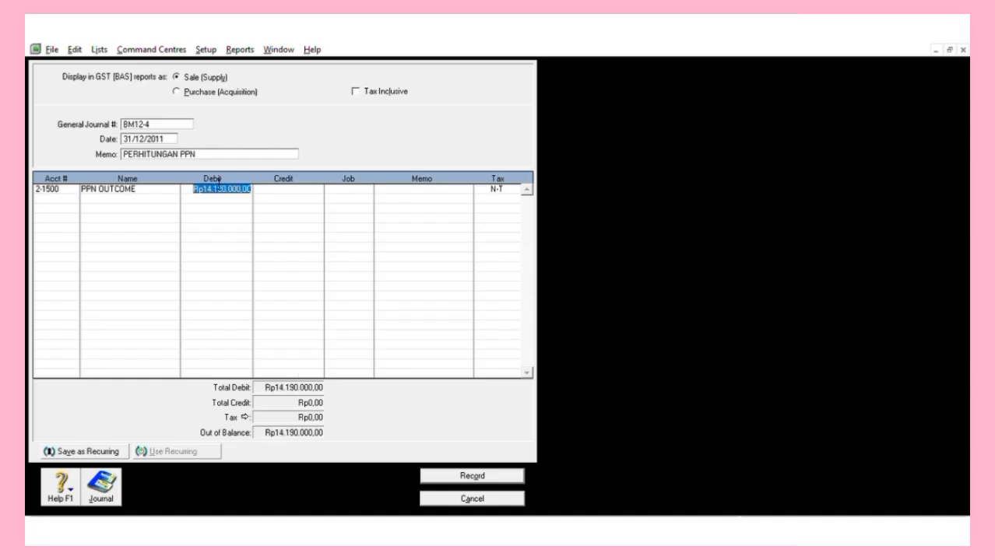
left_click(239, 185)
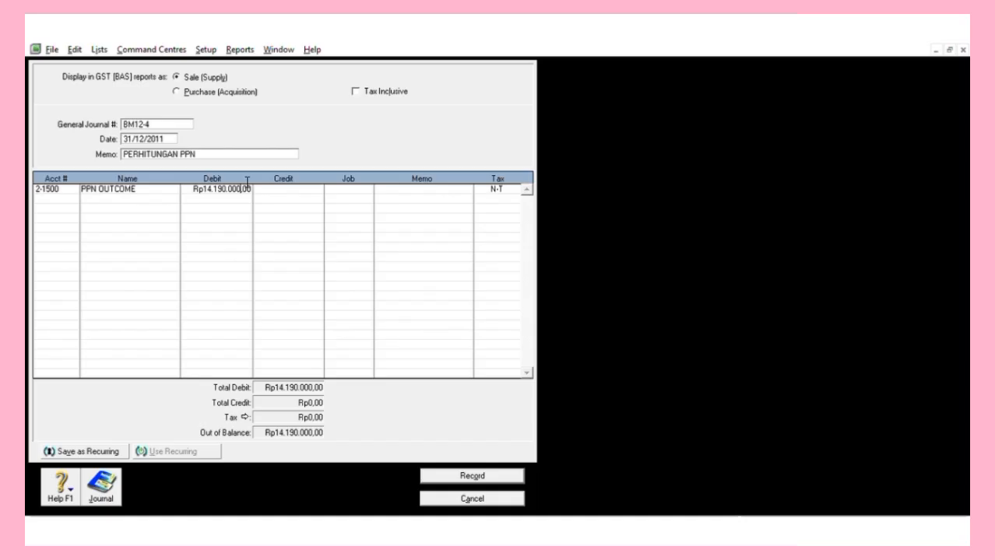
key("Return")
left_click(246, 183)
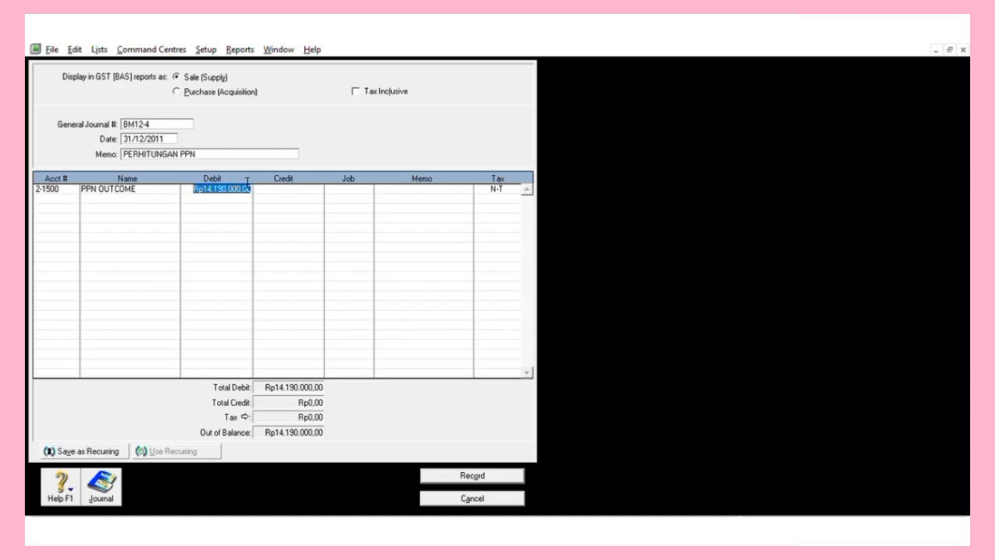
type("141.9")
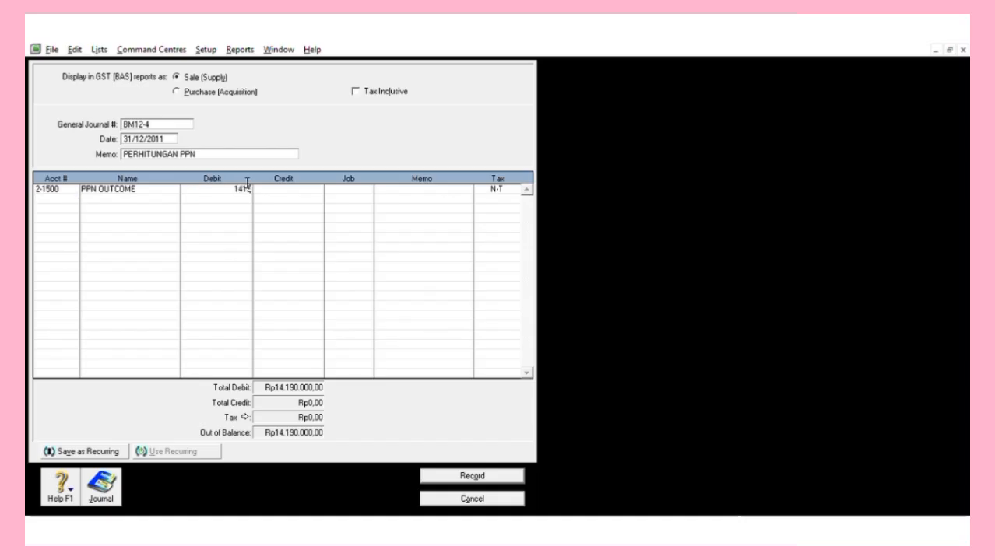
type("00.000")
key("Return")
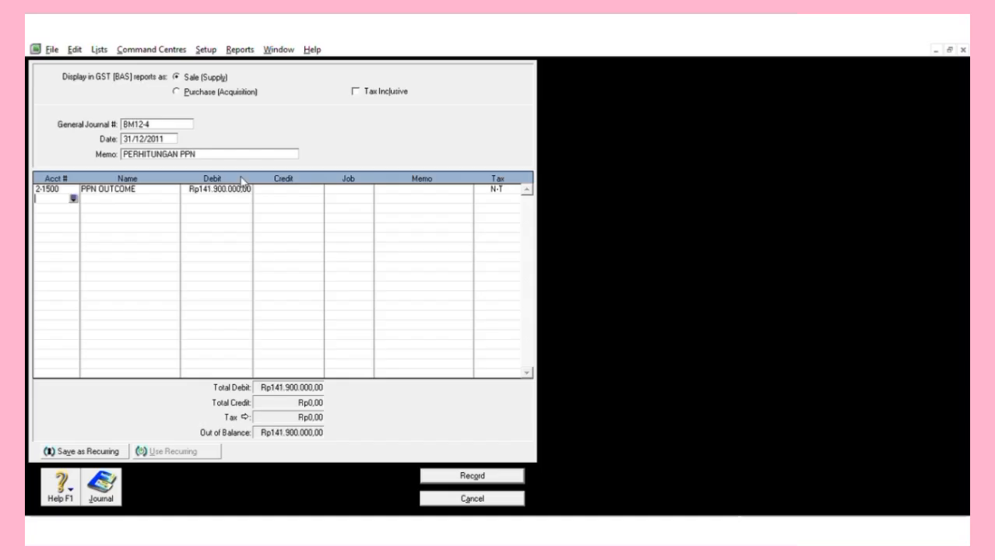
left_click(74, 195)
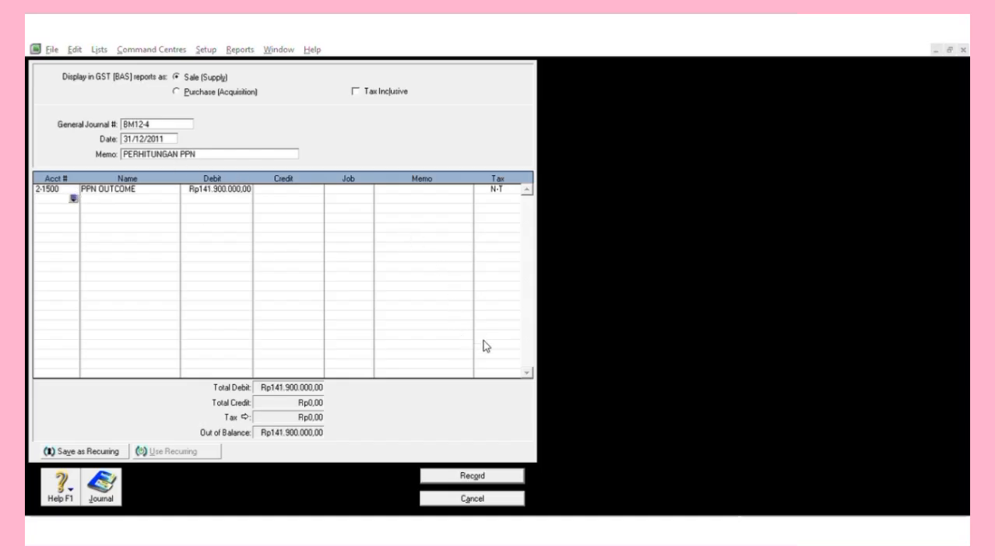
left_click(548, 363)
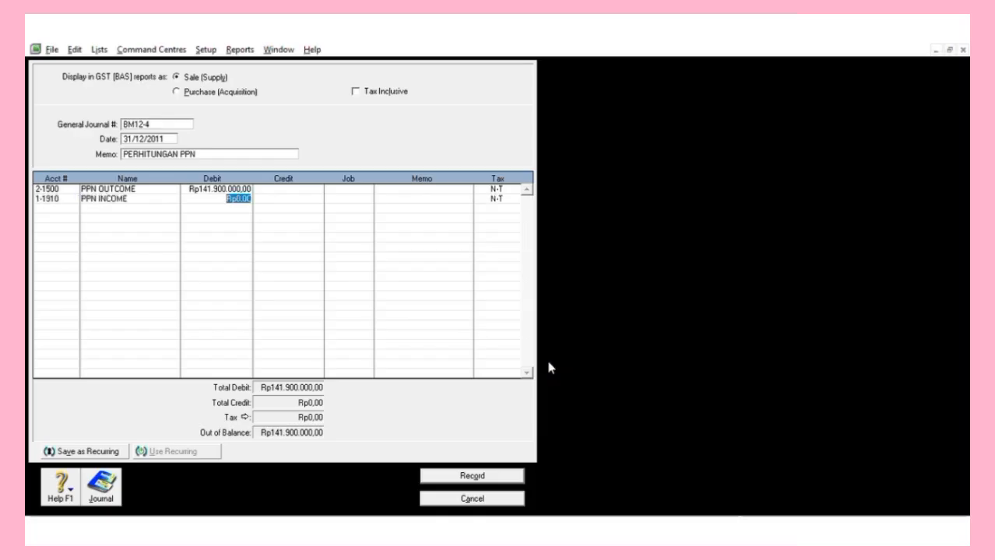
Check the asset account balances in the Accounts list, then return to the journal.
left_click(125, 61)
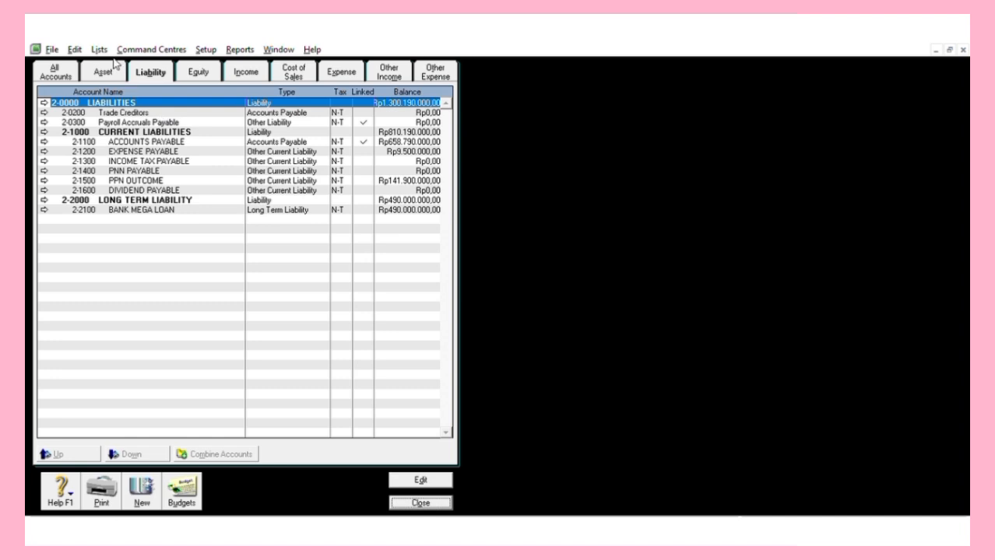
left_click(115, 65)
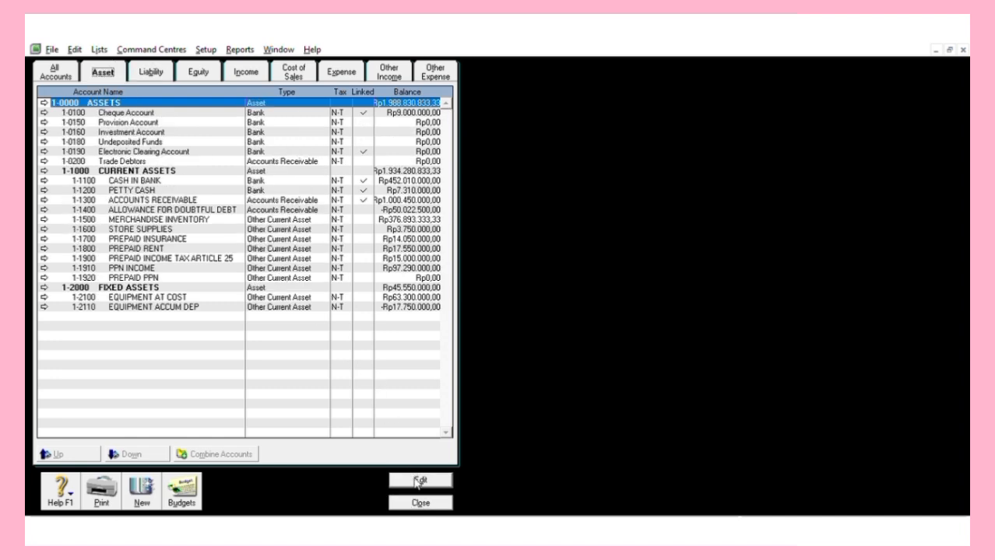
left_click(421, 500)
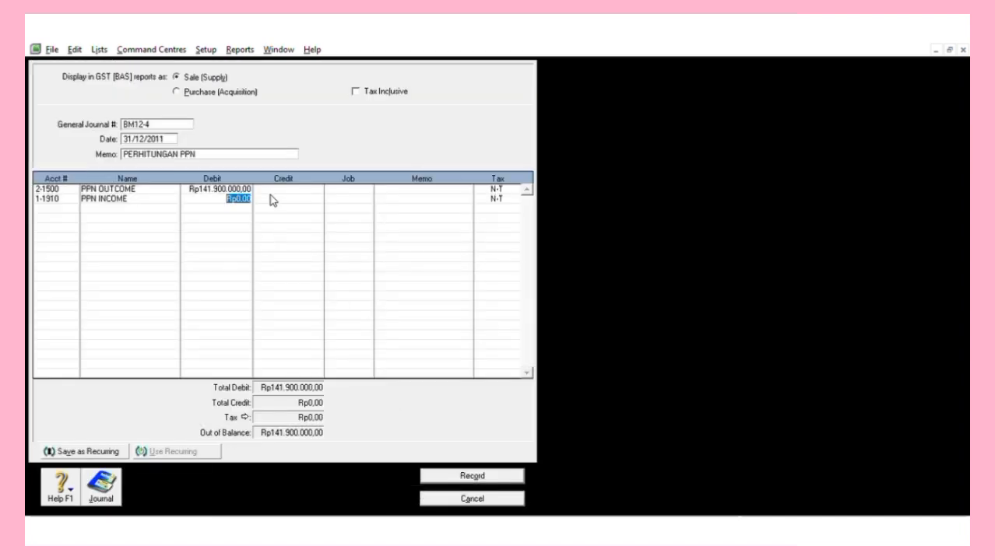
Credit PPN INCOME Rp97.290.000 and 2-1400 PNN PAYABLE the balancing Rp44.610.000.
key("Tab")
key("BackSpace")
type("97.")
type("290.00")
type("0")
key("Return")
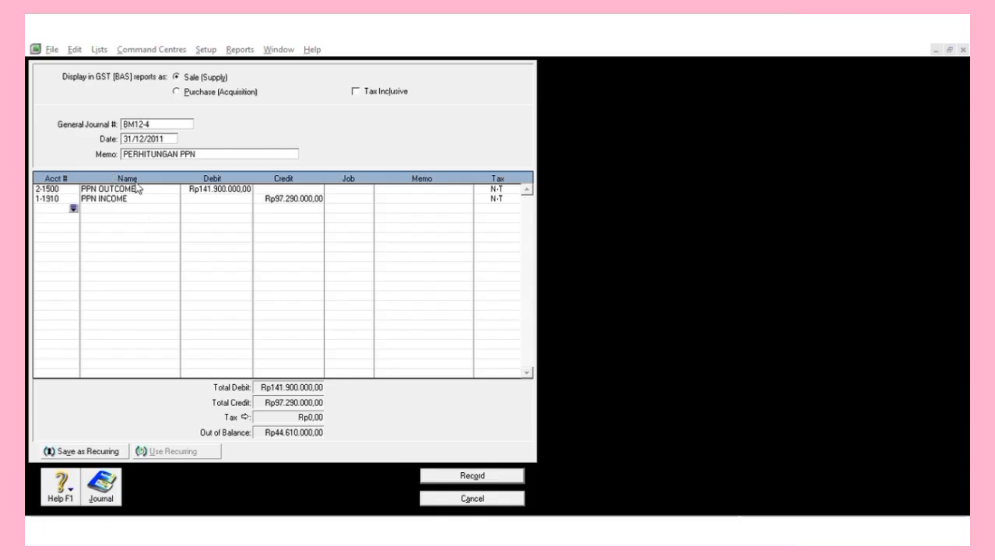
left_click(457, 273)
key("Tab")
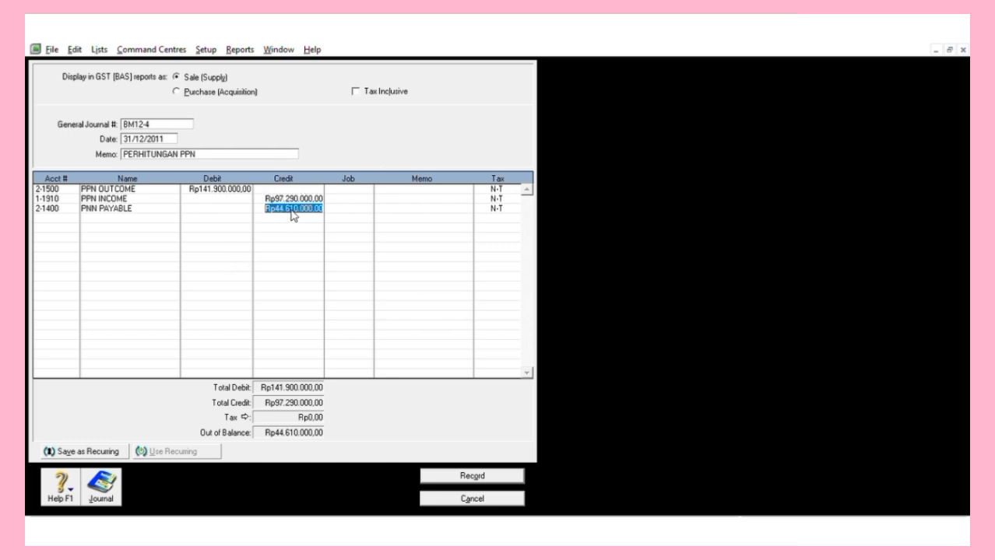
key("Return")
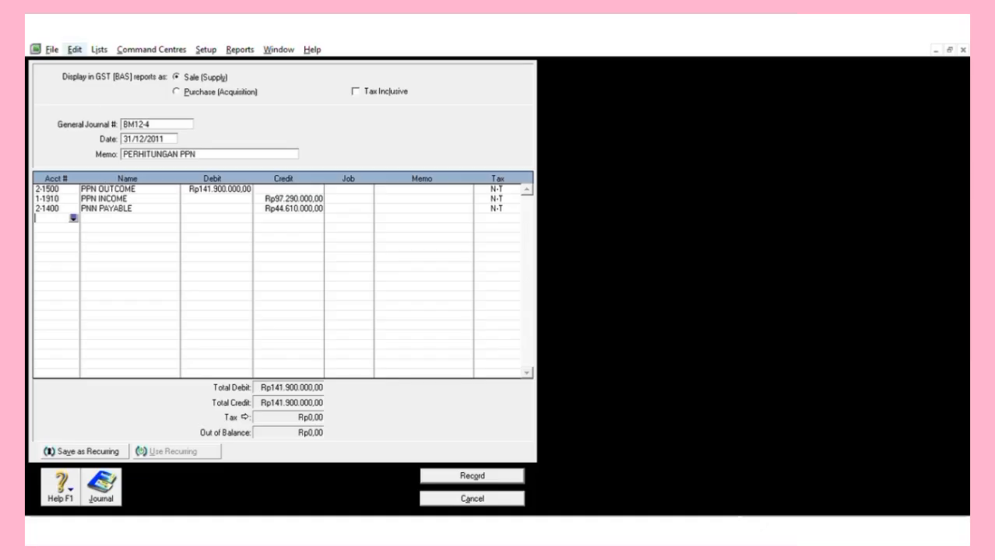
left_click(119, 58)
left_click(246, 71)
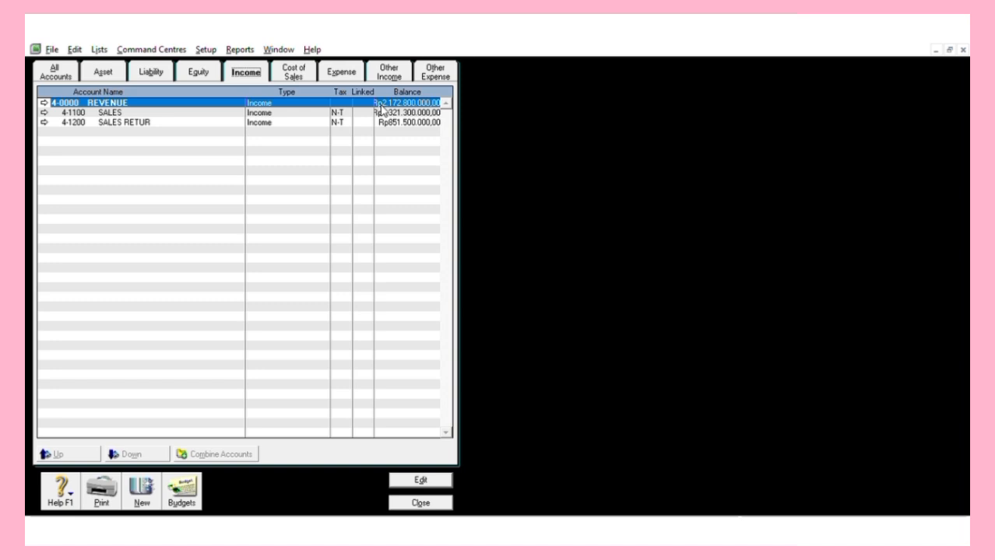
left_click(419, 498)
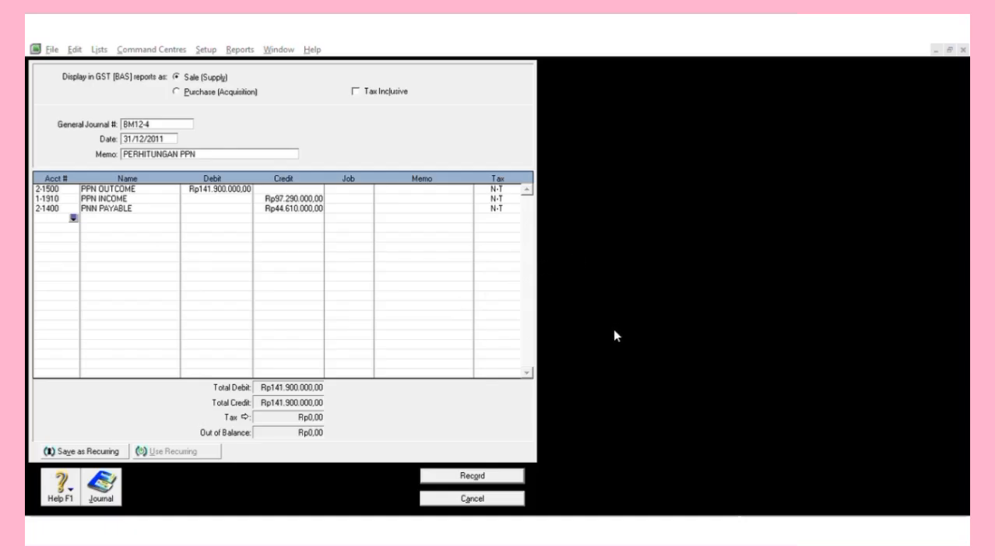
Debit 9-1300 INCOME TAX EXPENSE Rp271.475.000 on the fourth journal line.
double_click(513, 339)
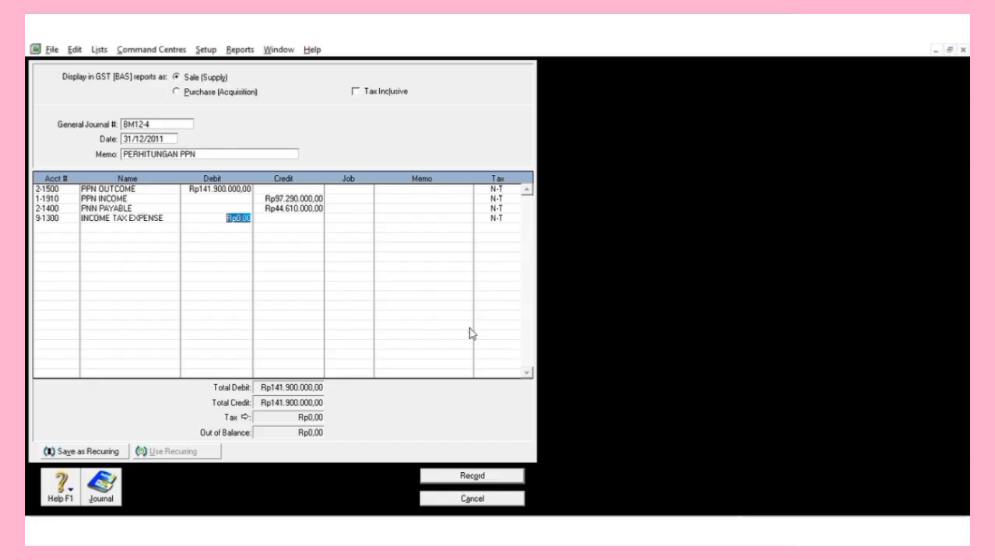
type("271475")
type("000")
key("Return")
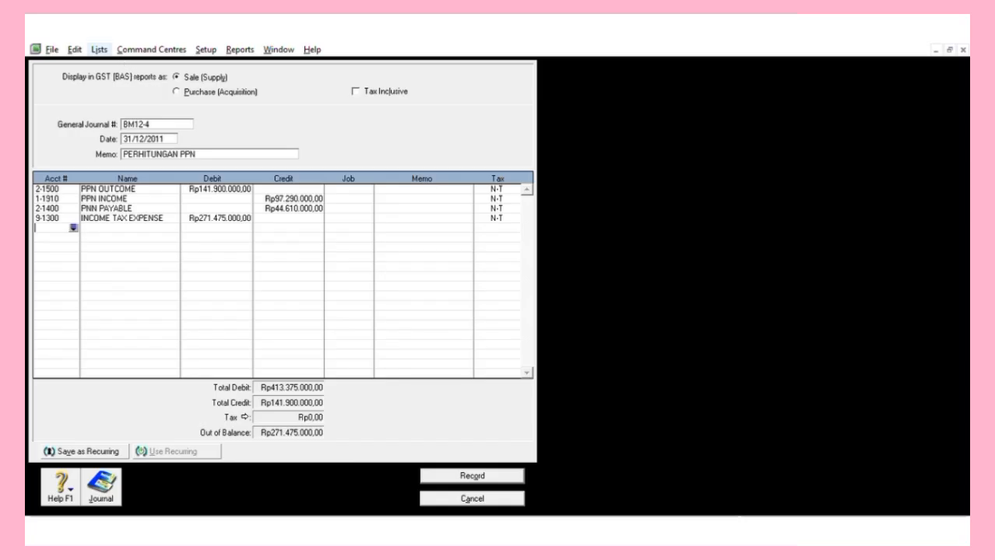
left_click(115, 50)
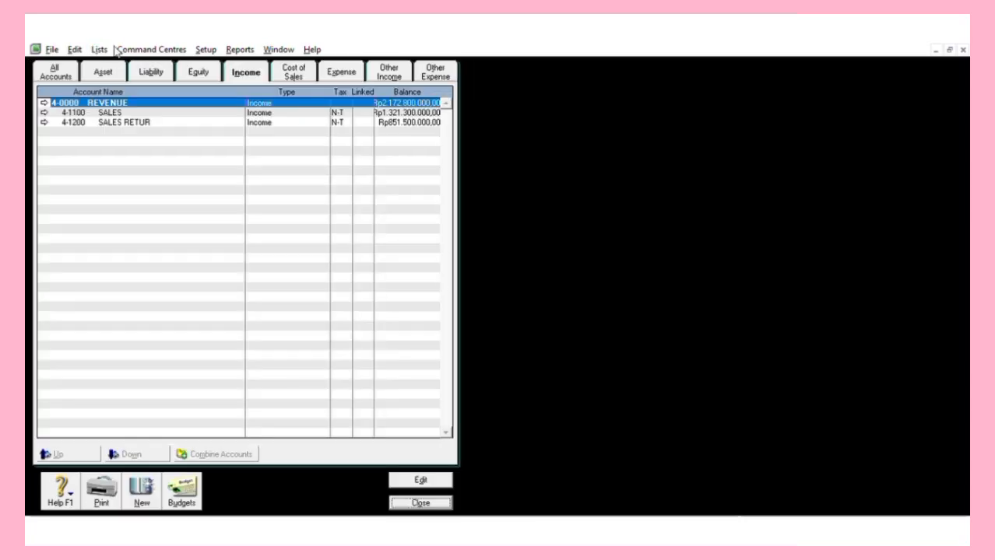
left_click(148, 70)
left_click(246, 71)
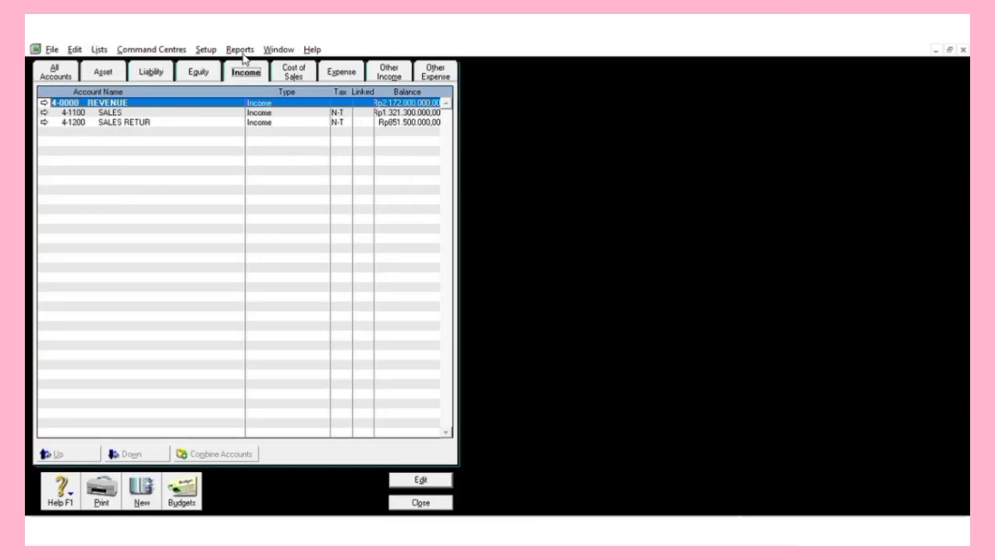
left_click(199, 69)
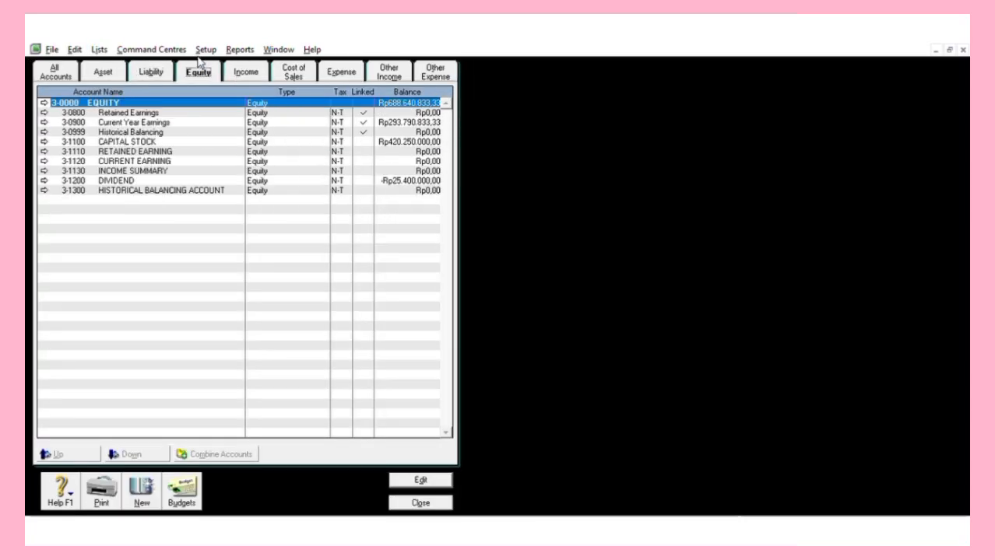
left_click(293, 67)
left_click(330, 68)
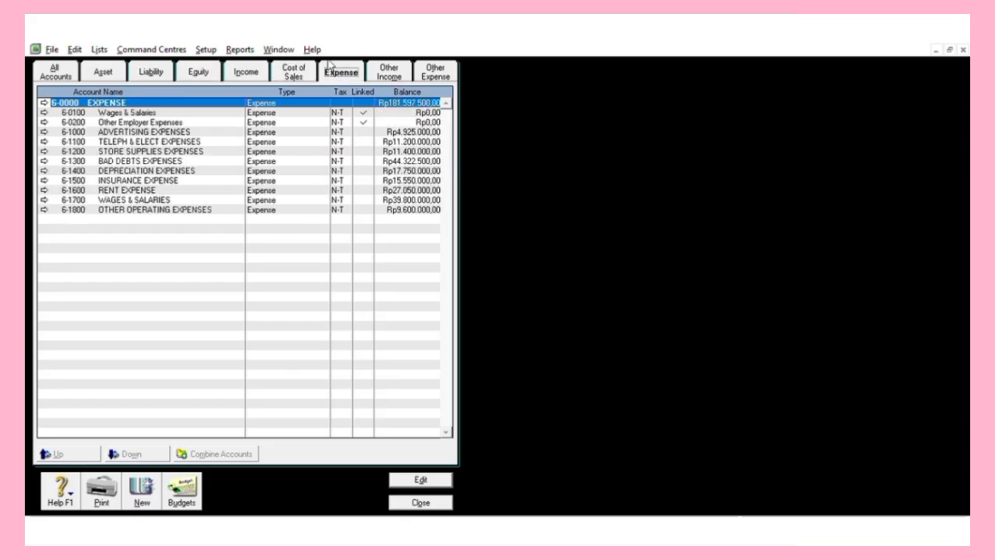
left_click(393, 64)
left_click(434, 64)
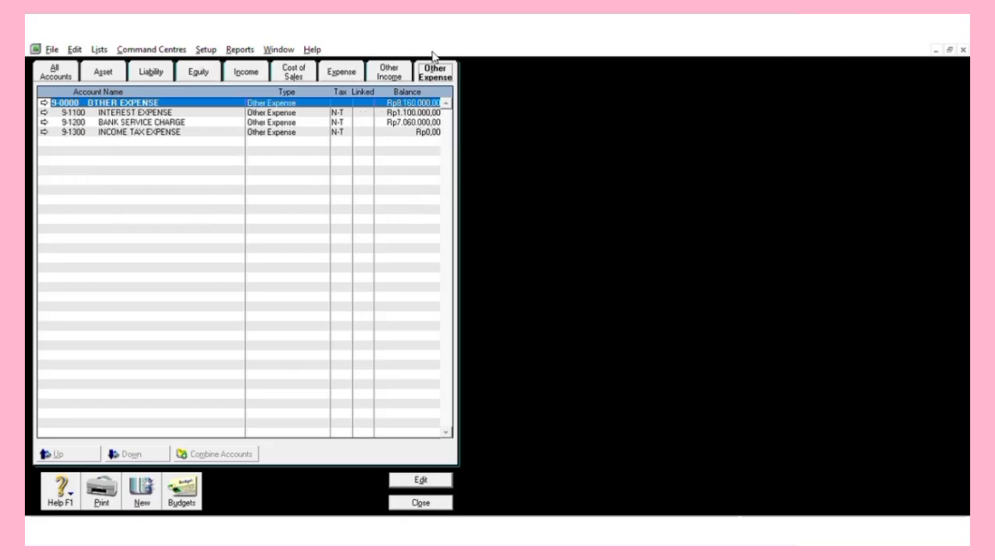
left_click(109, 69)
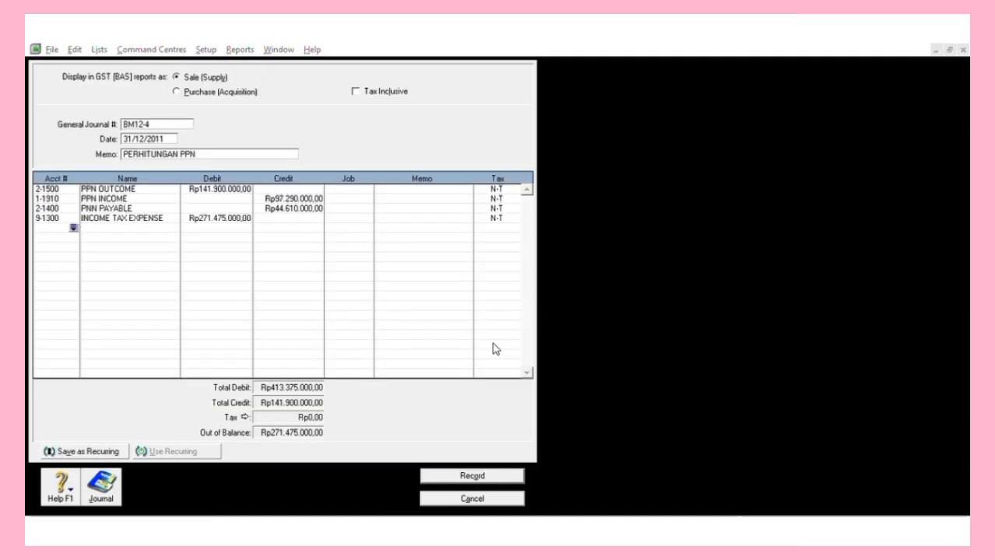
Debit 1-1900 prepaid income tax Rp15.000.000 and credit 2-1300 INCOME TAX PAYABLE Rp286.475.000.
left_click(539, 348)
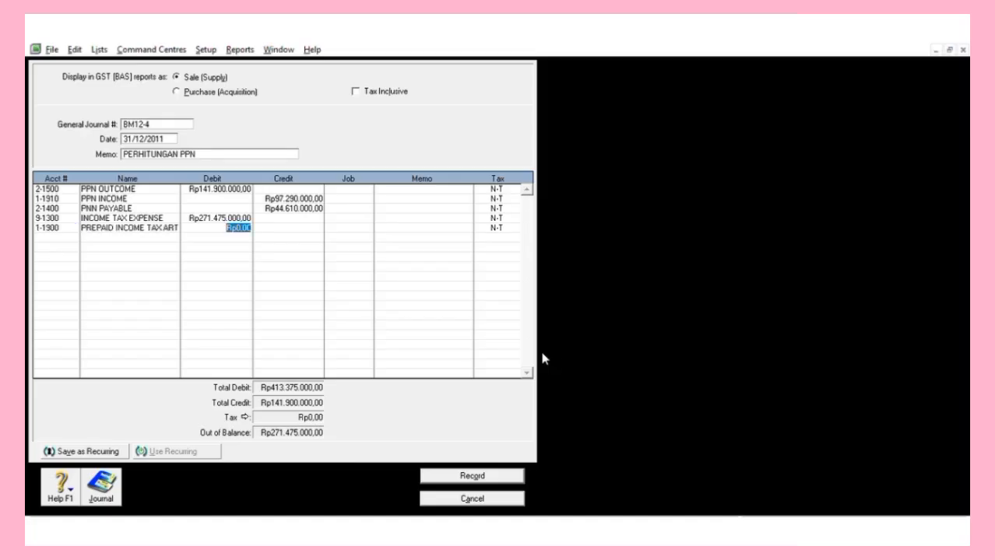
key("BackSpace")
type("15.000.00")
type("0")
key("Return")
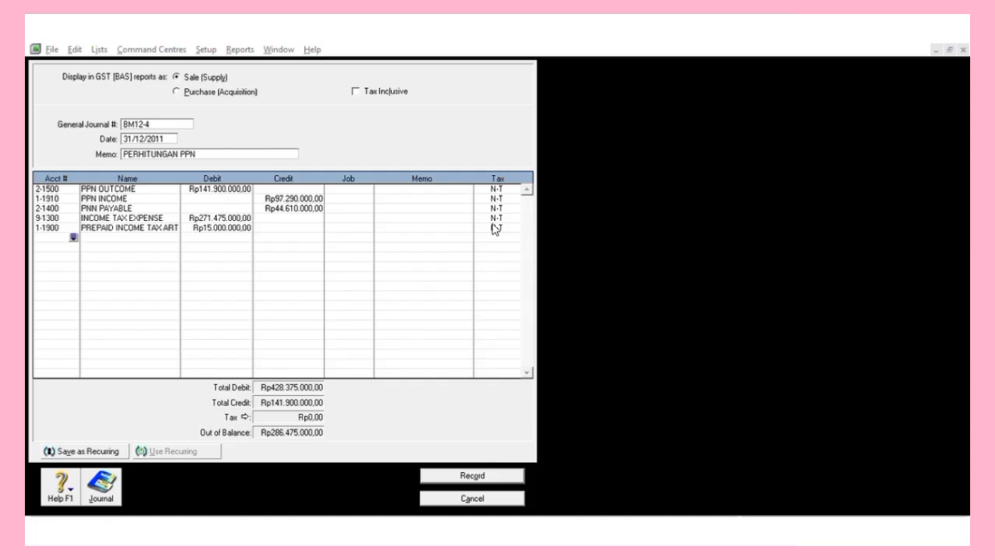
type("2-1300")
key("Tab")
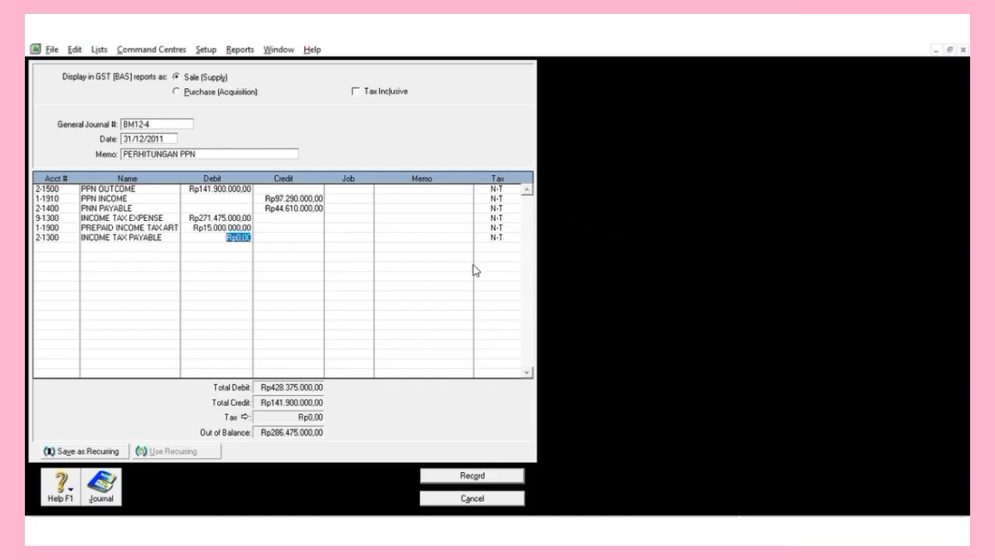
key("Tab")
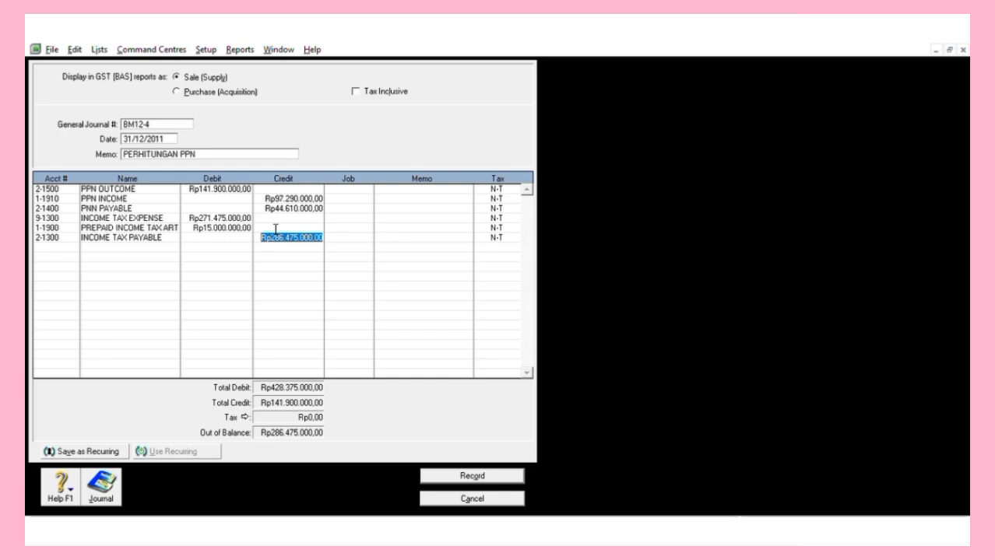
key("Return")
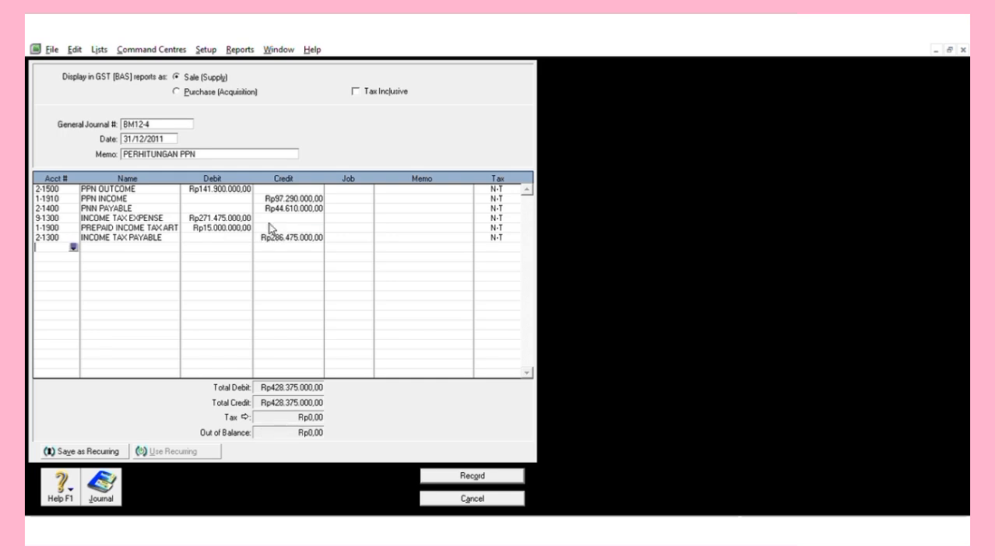
Record the balanced BM12-4 journal and close the General Journal window.
key("alt+Tab")
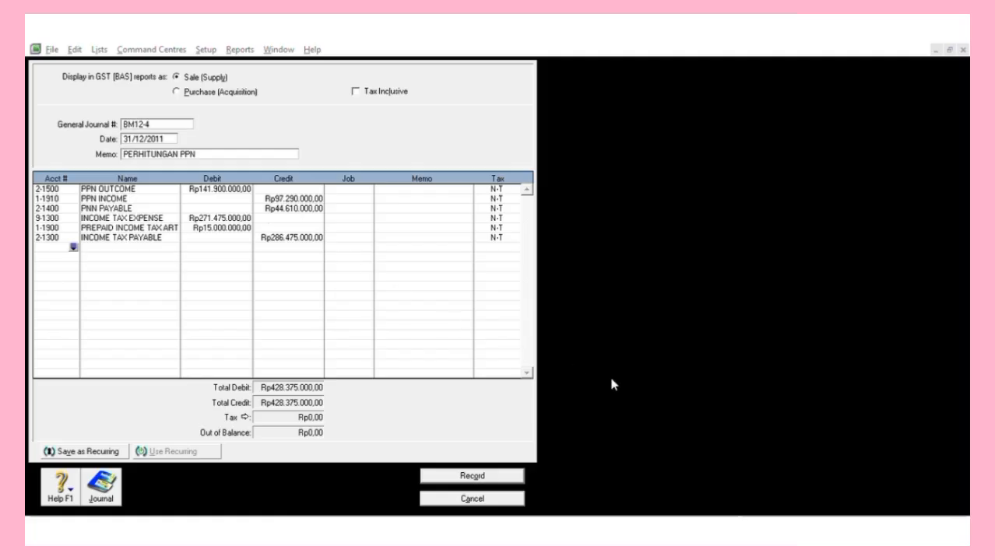
left_click(678, 400)
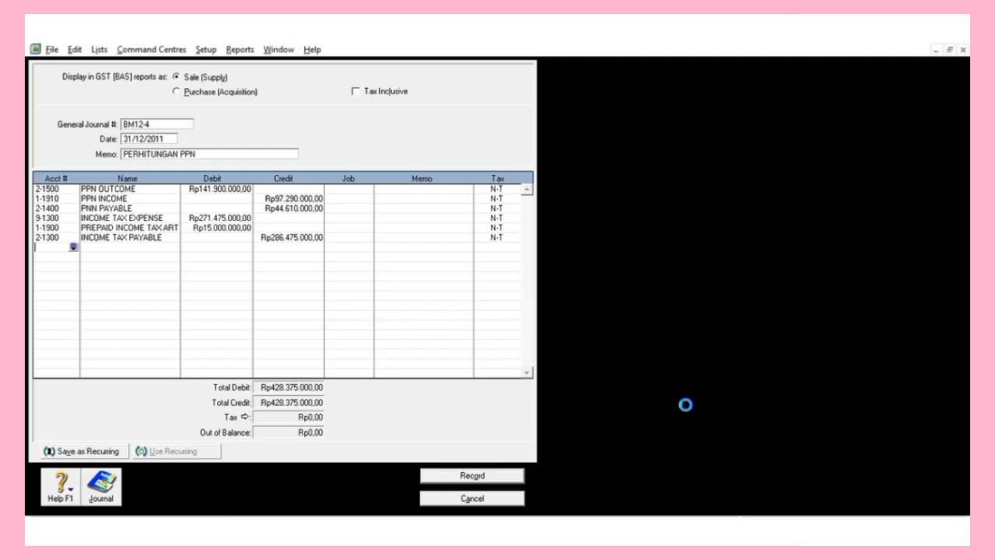
left_click(461, 473)
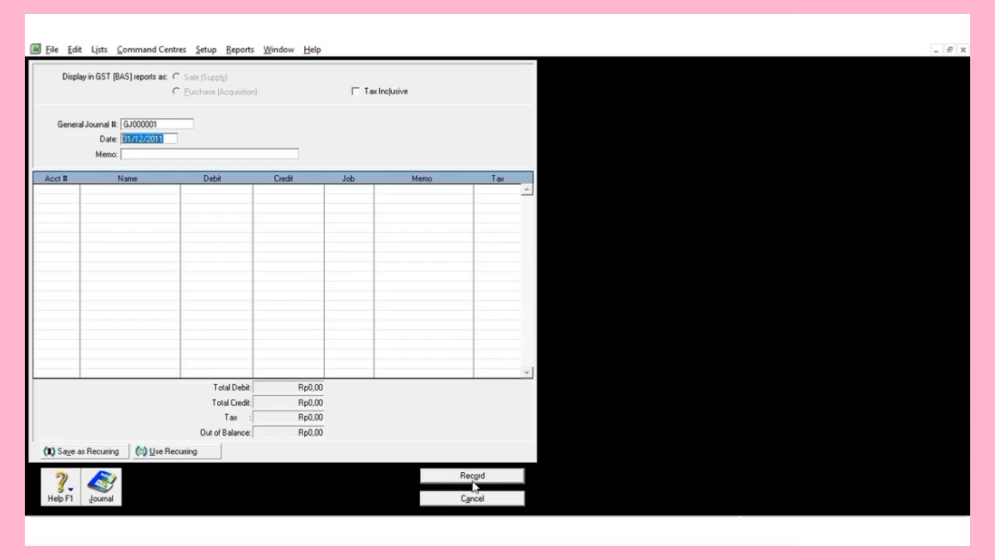
left_click(472, 491)
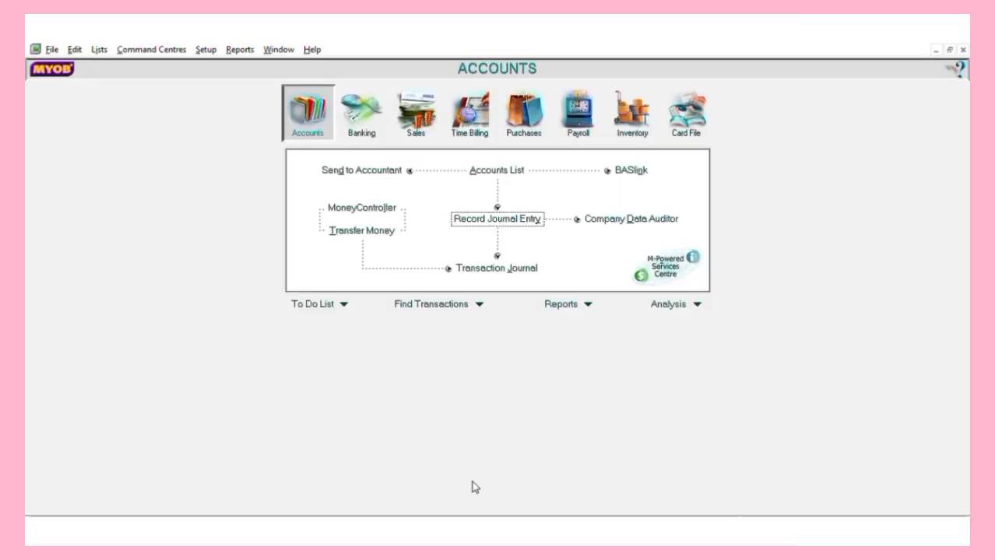